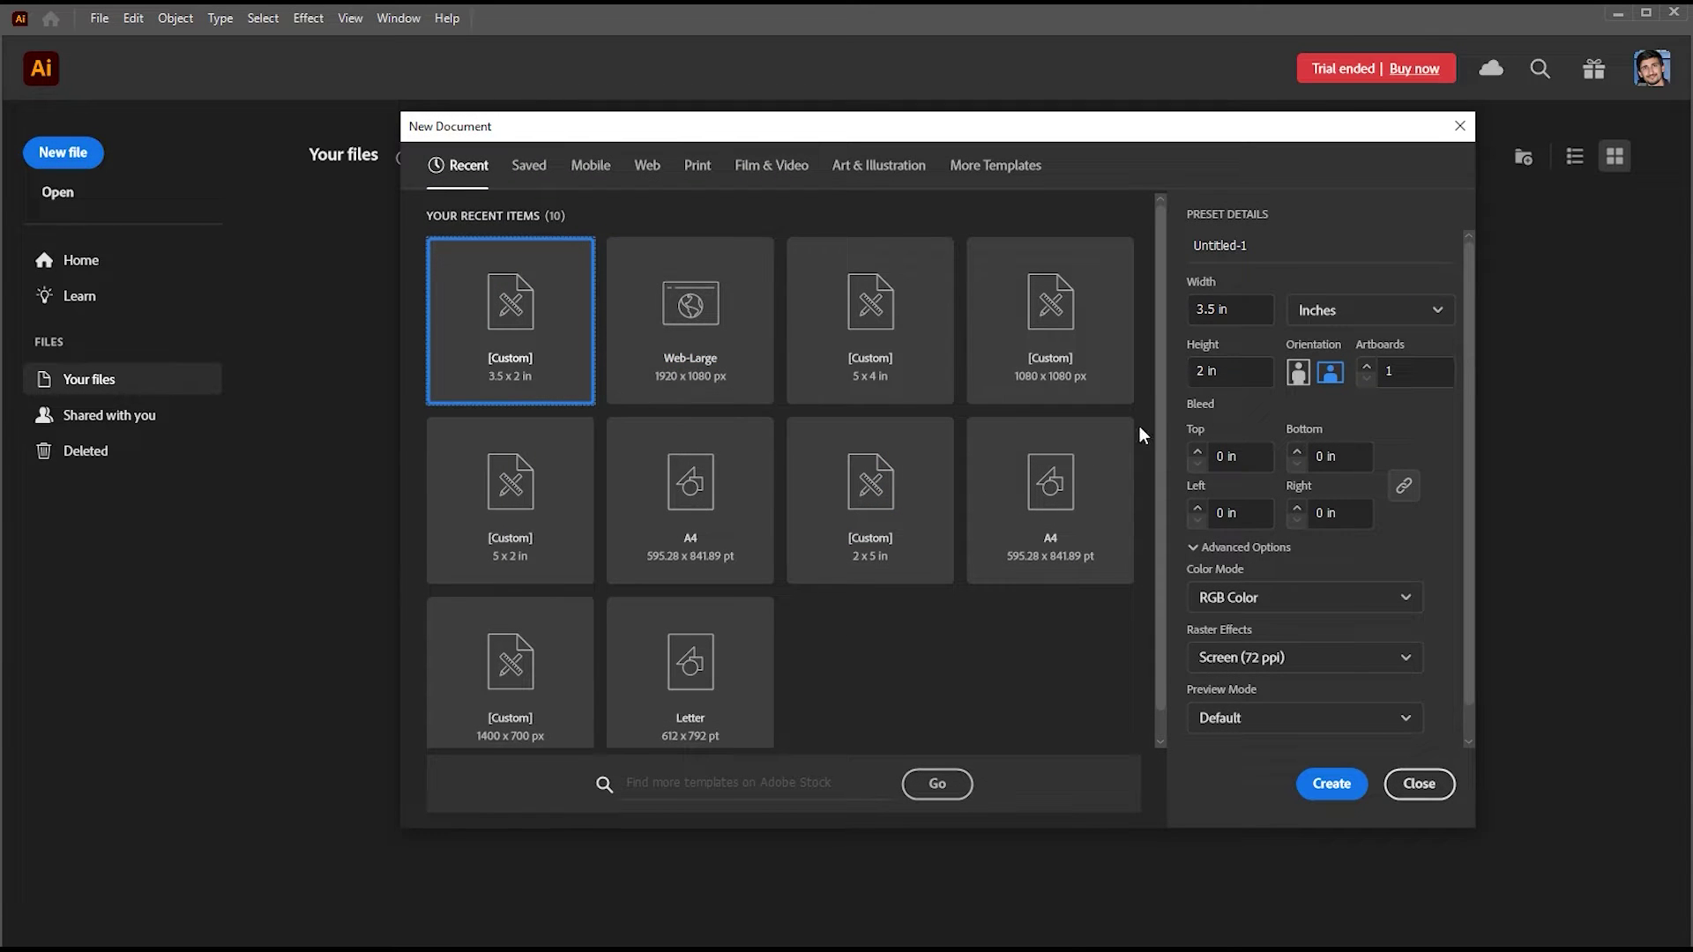
Step: Create a new 1080 x 1080 px RGB document from the recent custom preset
click(1048, 346)
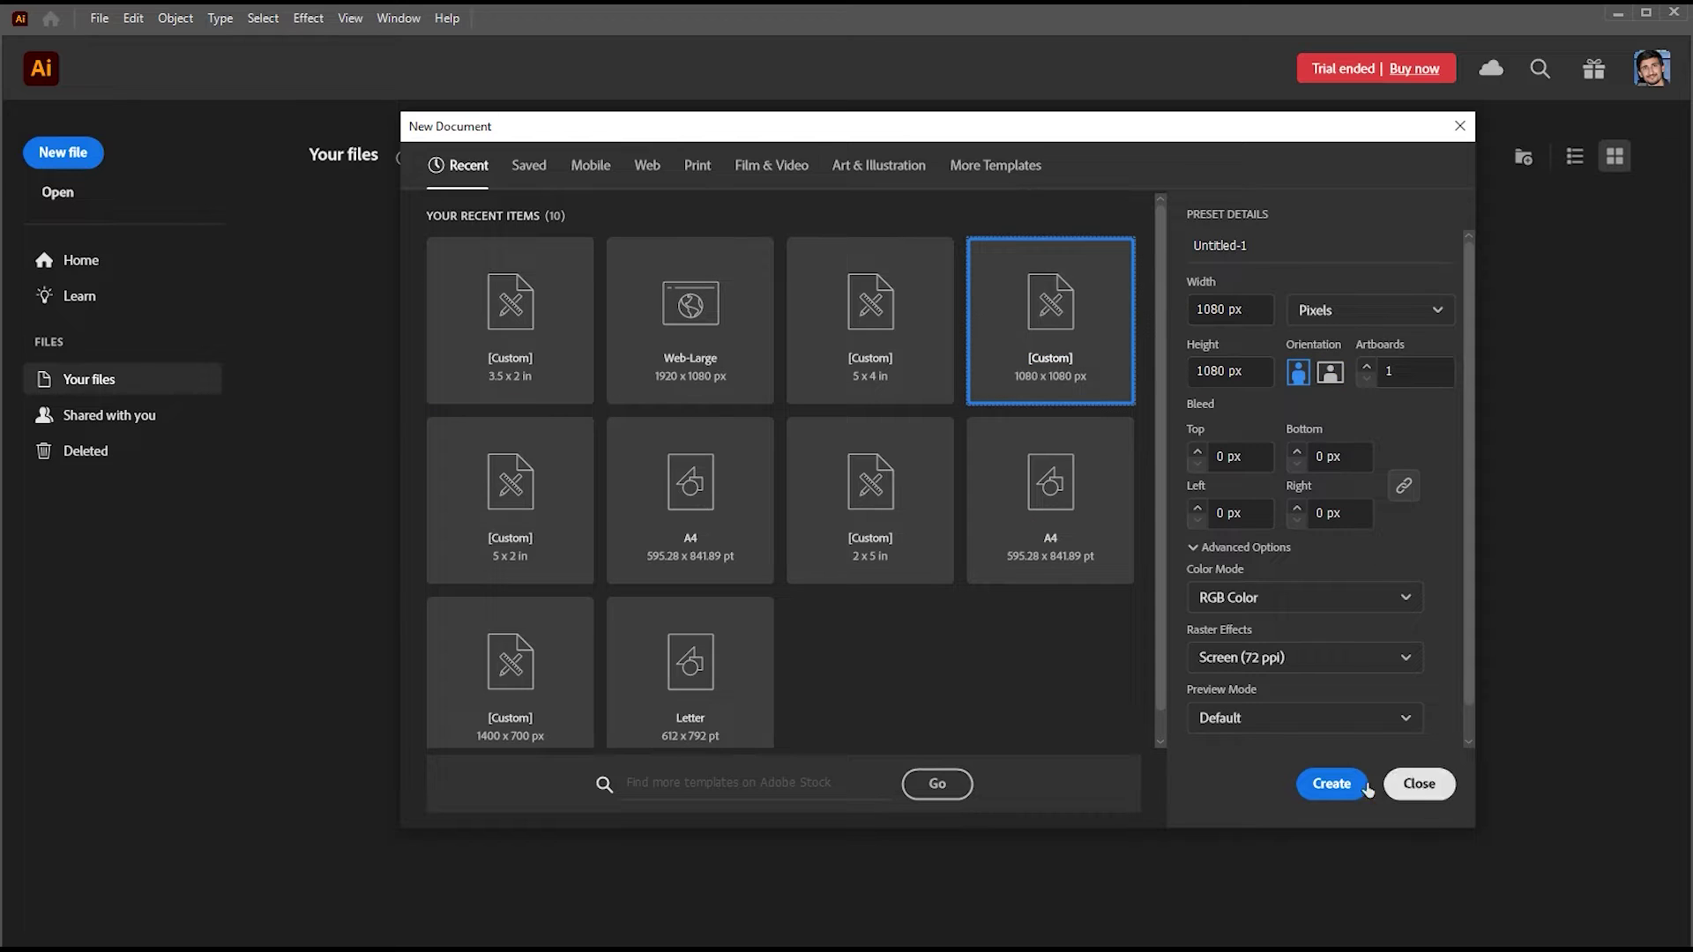
key(Return)
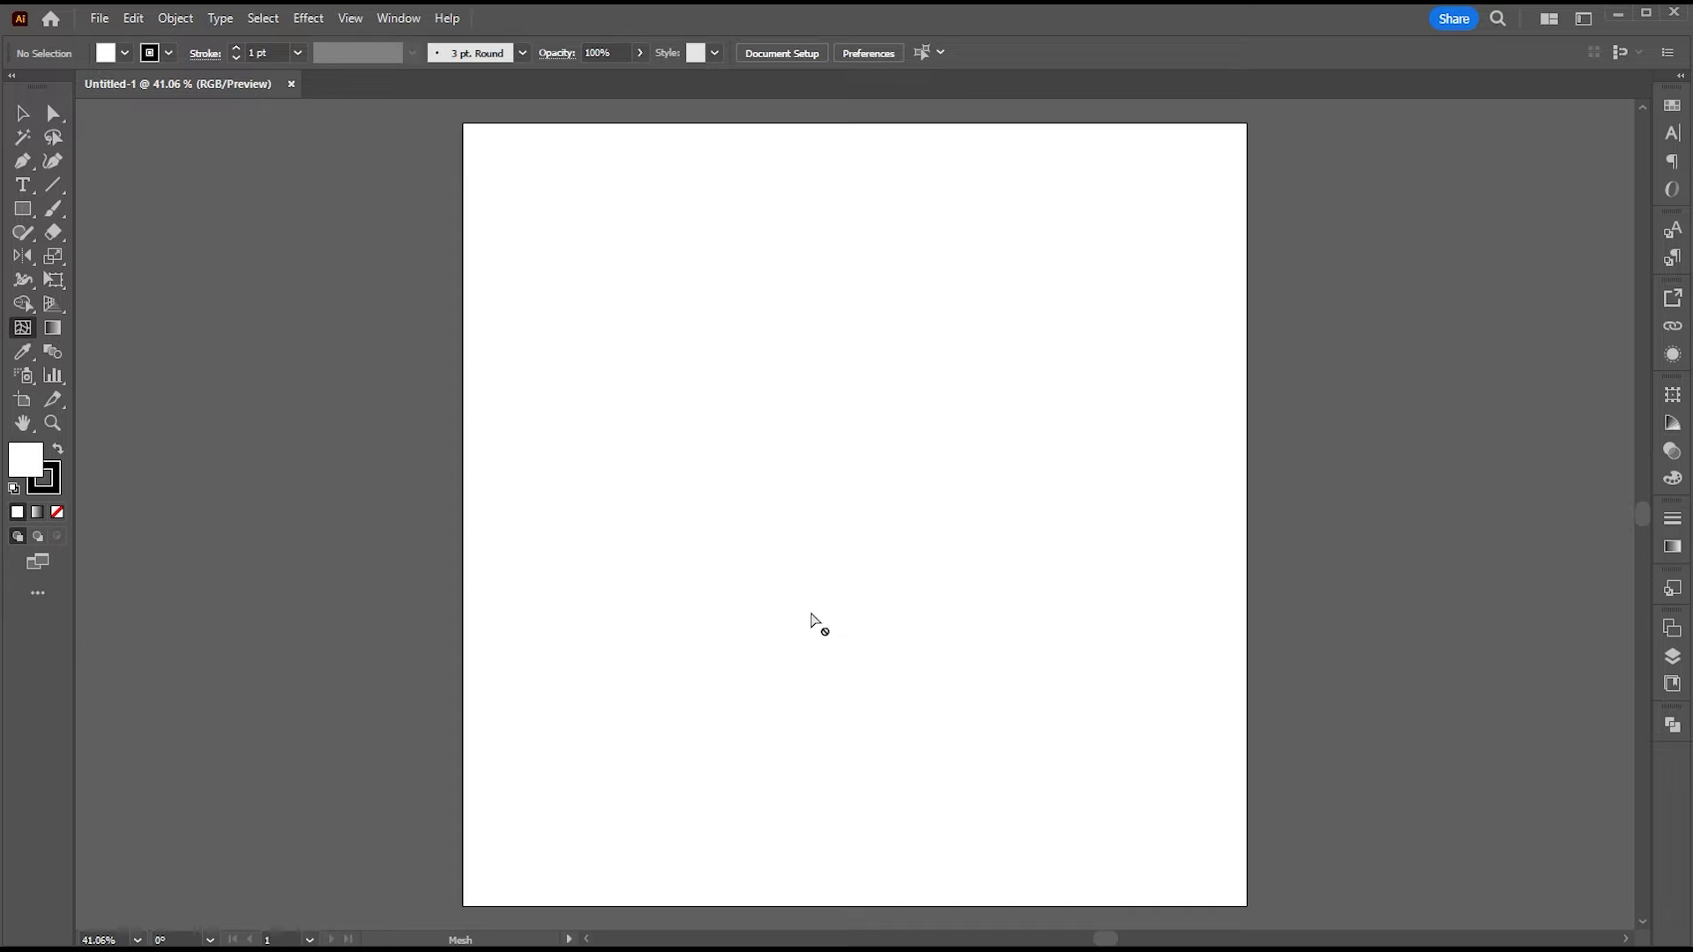
key(v)
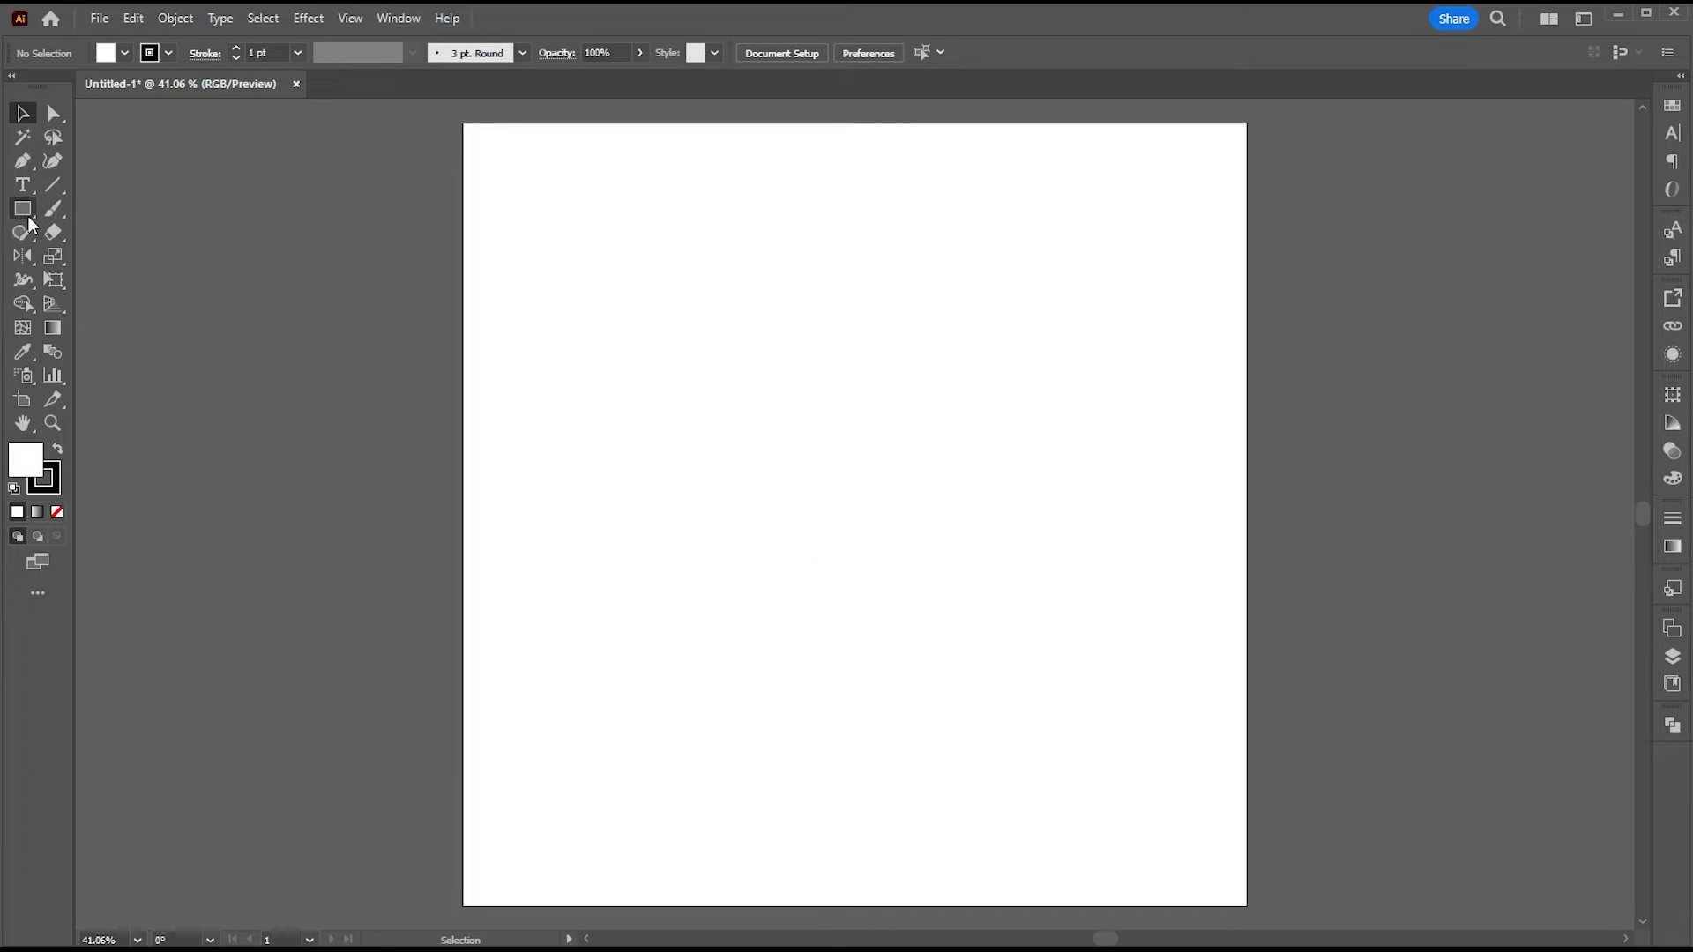
Step: Draw a rectangle about 1092 x 1095 px covering the whole artboard and remove its stroke
click(22, 209)
mouse_move(458, 118)
mouse_down()
mouse_move(1214, 824)
mouse_move(1251, 913)
mouse_up()
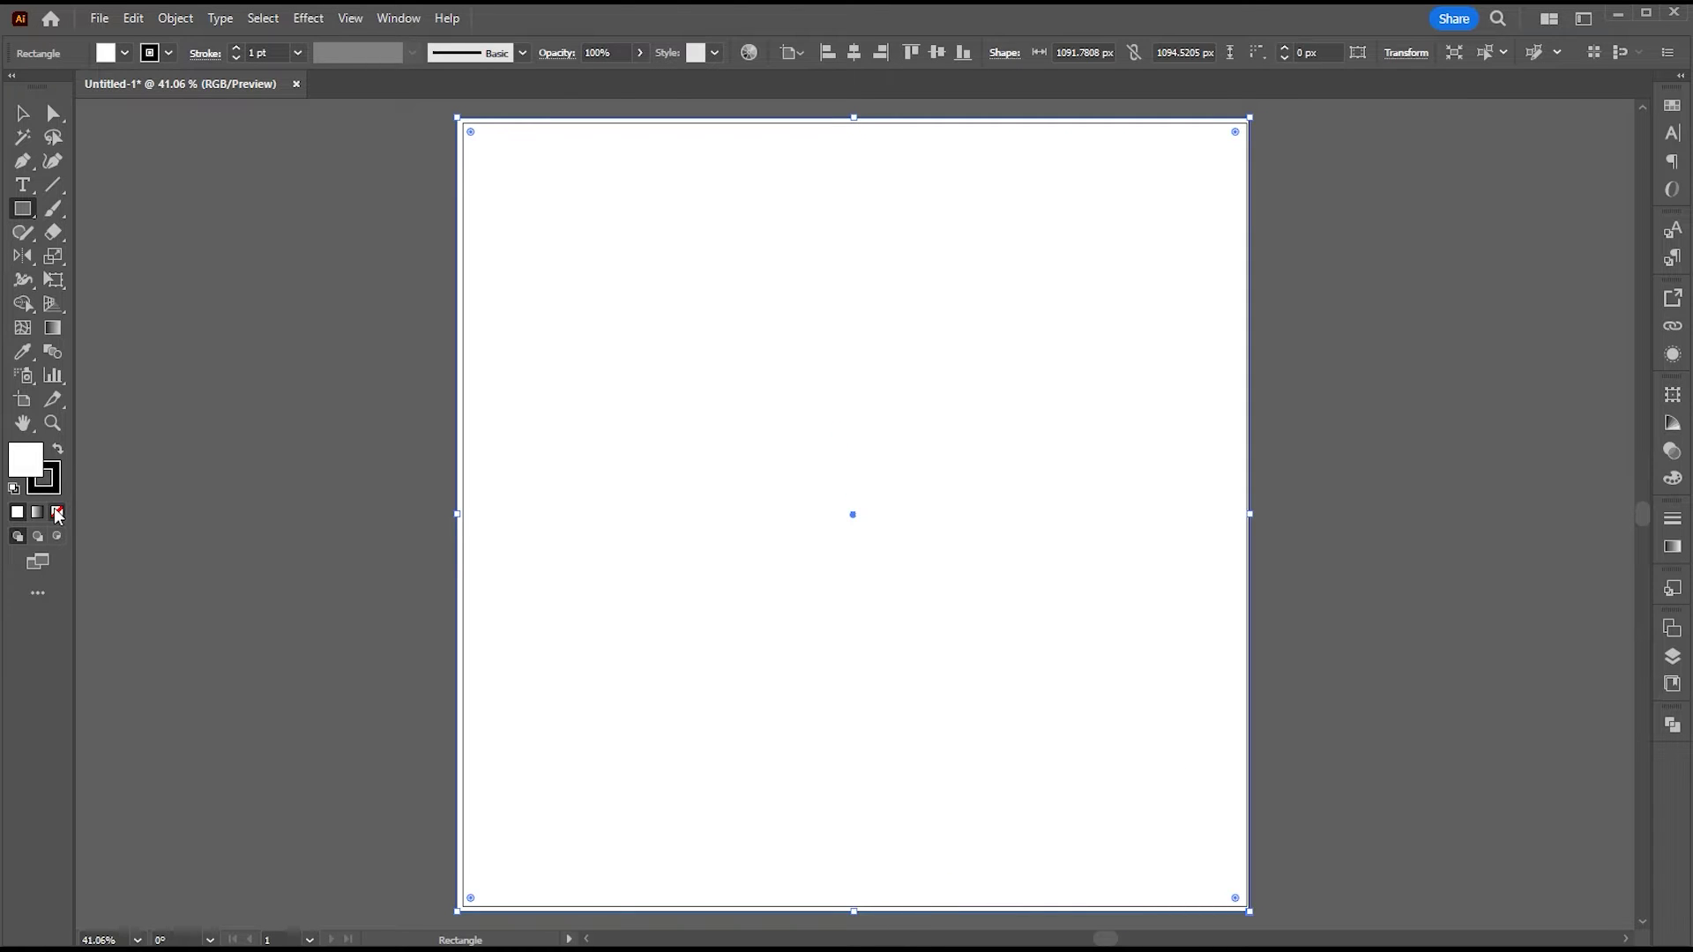
click(57, 513)
Step: Fill the background rectangle with red E50000 and lock it
double_click(25, 458)
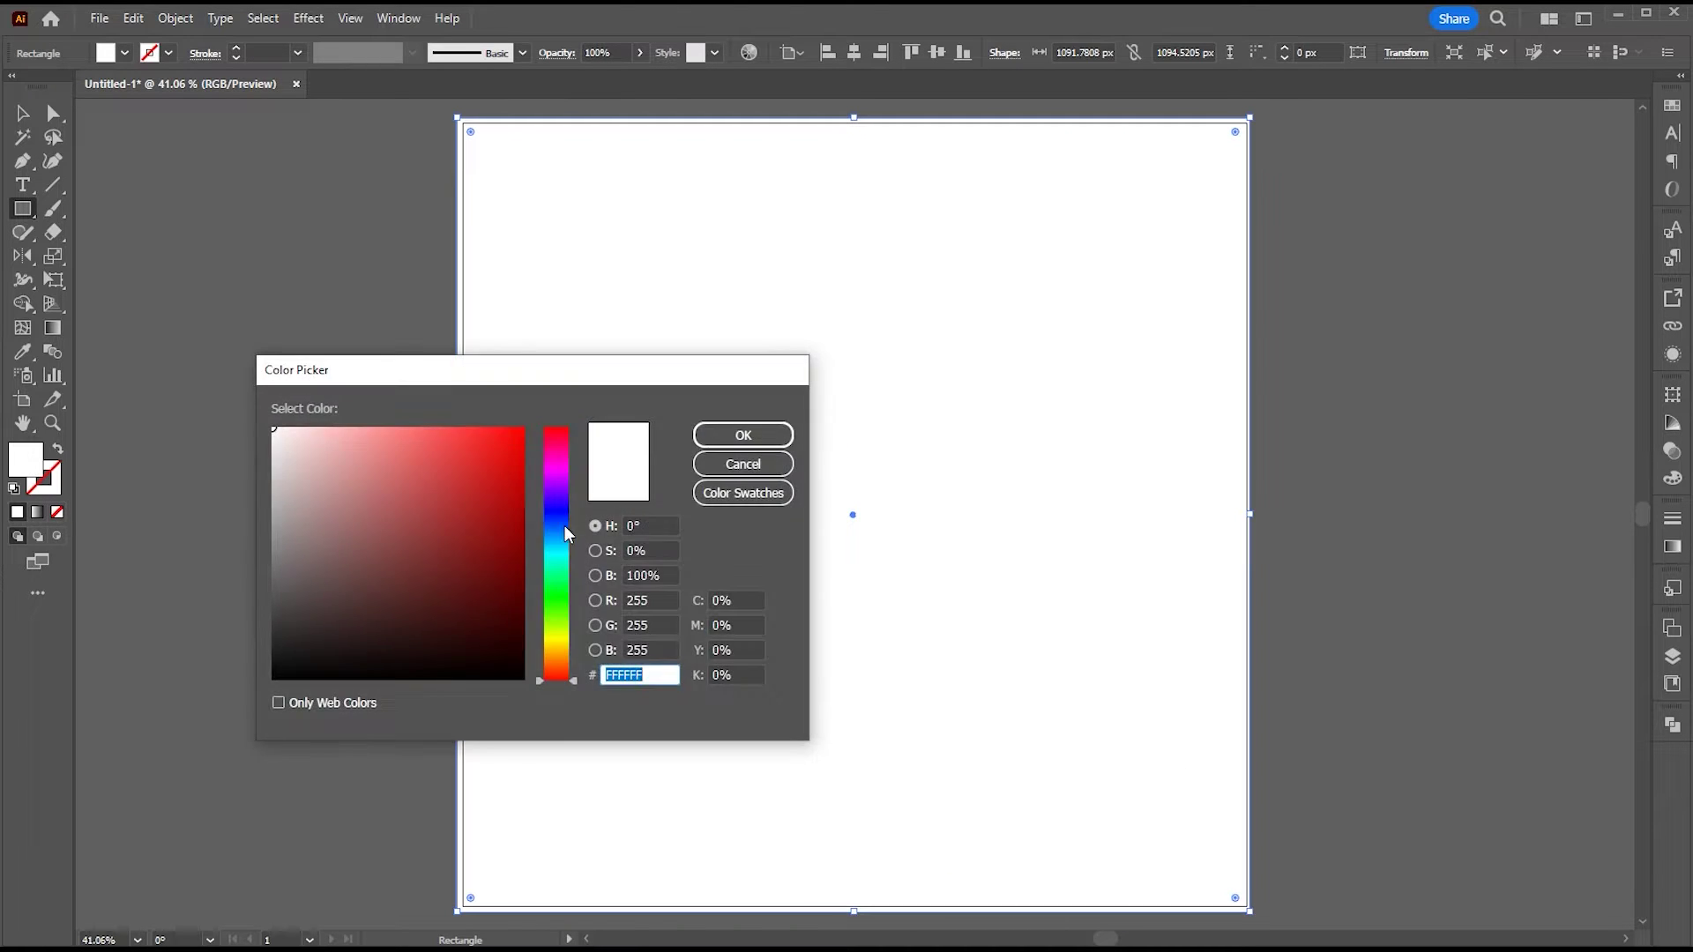
drag(510, 451, 539, 434)
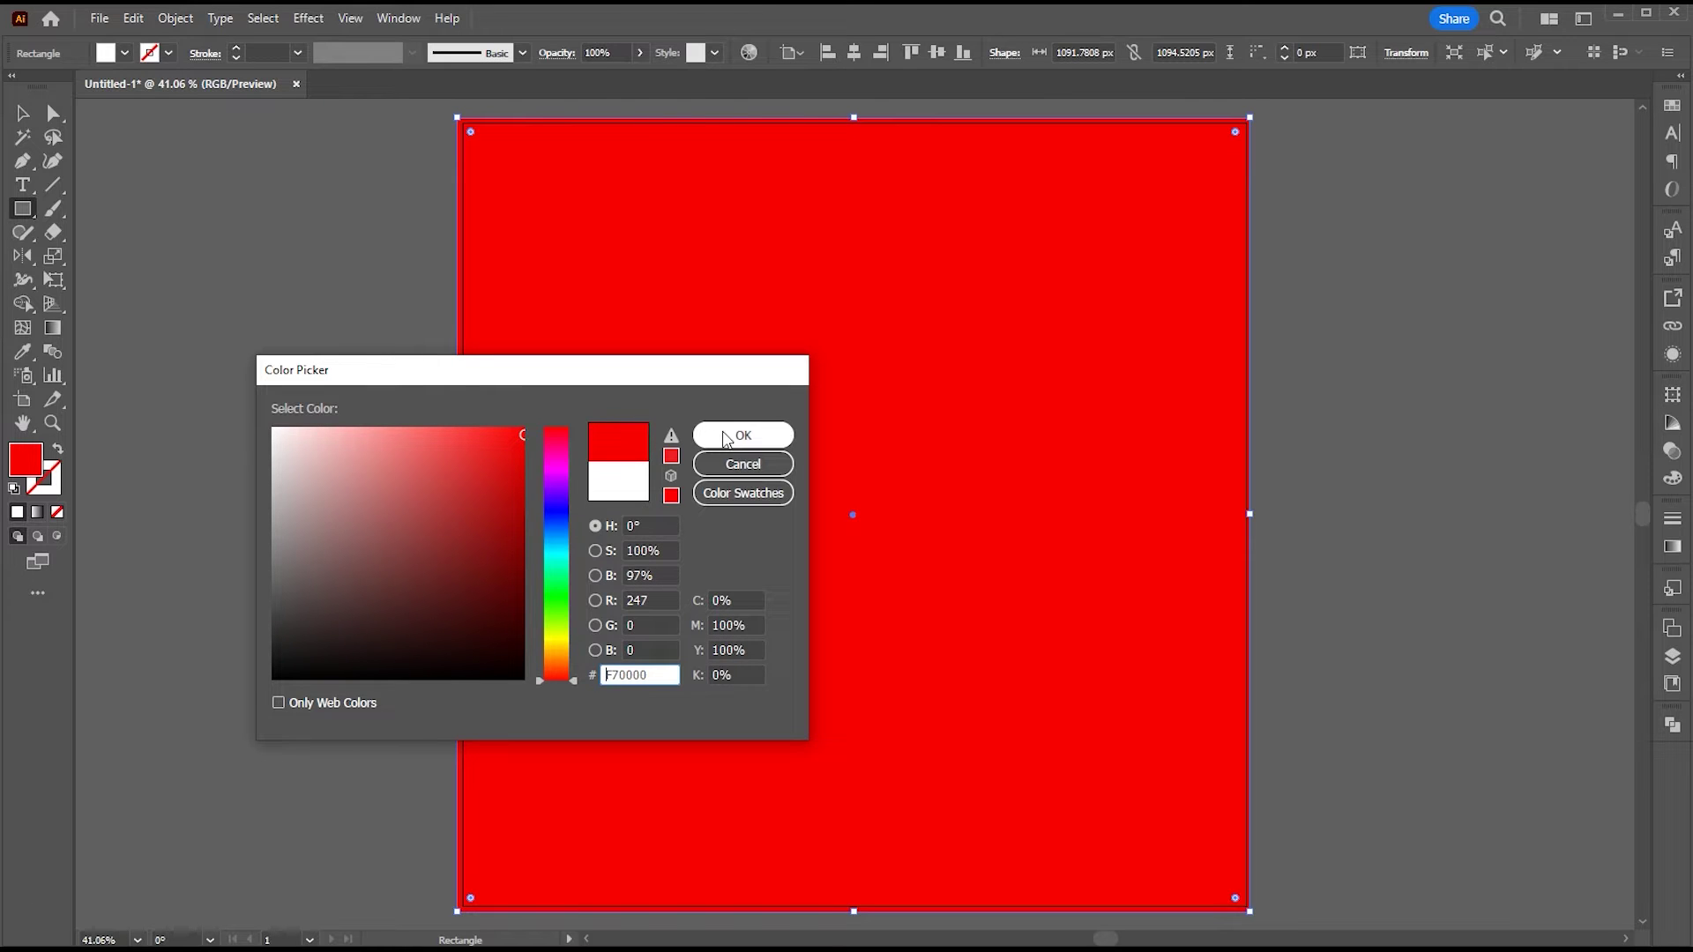
click(522, 452)
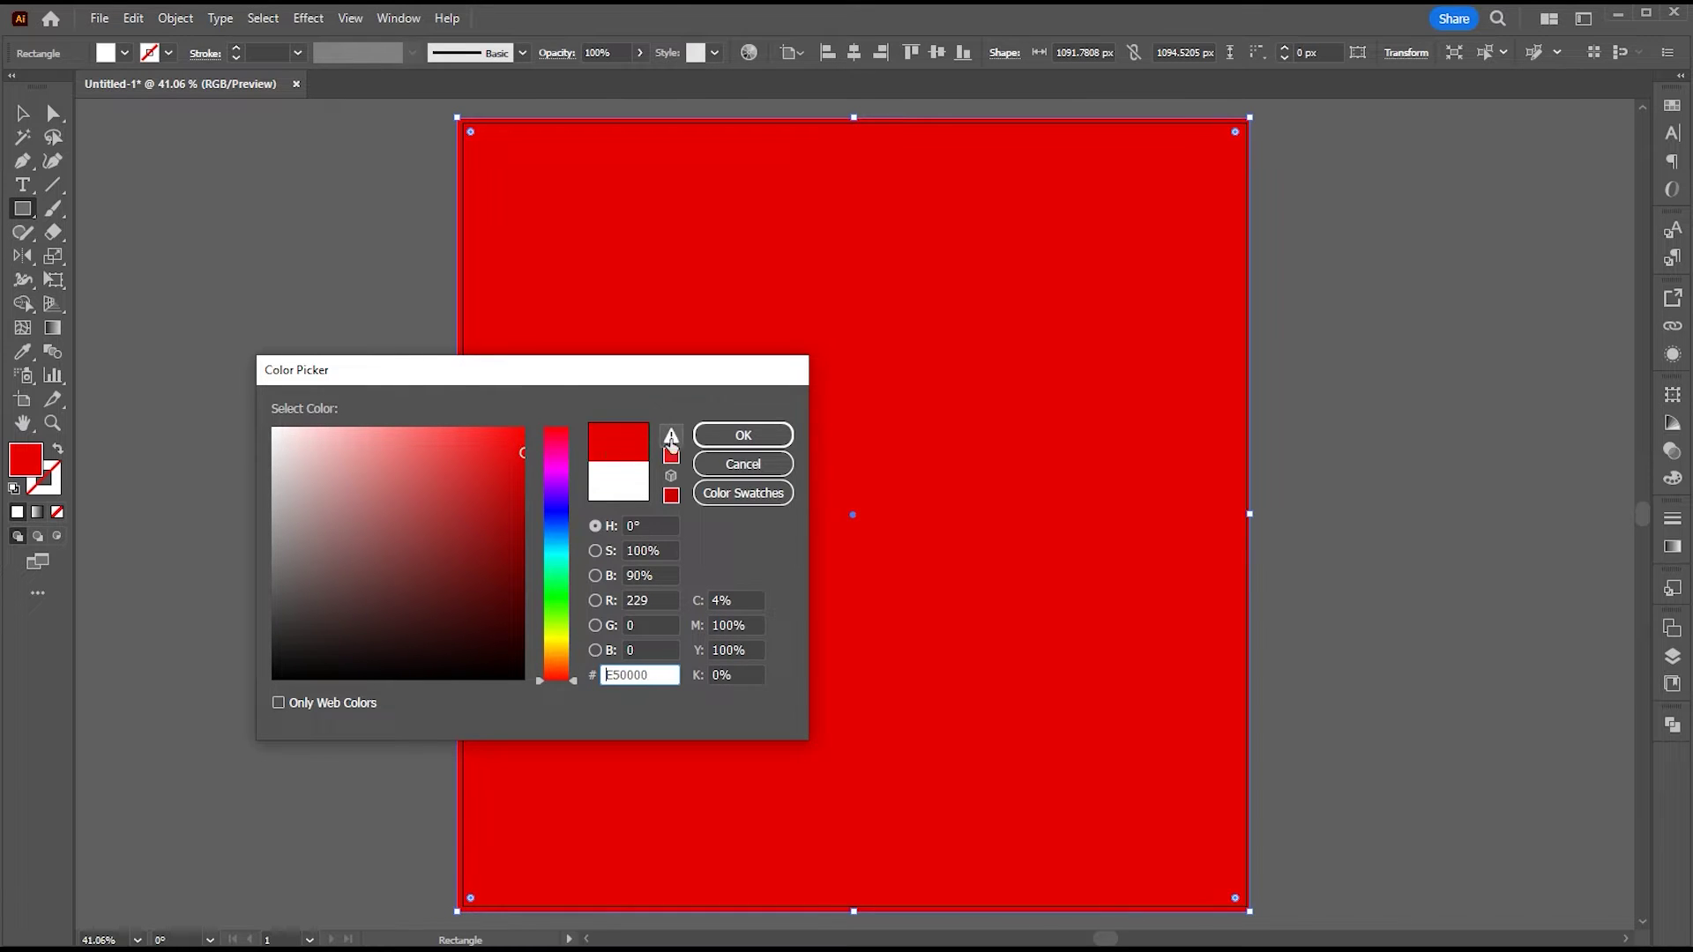
click(741, 437)
key(v)
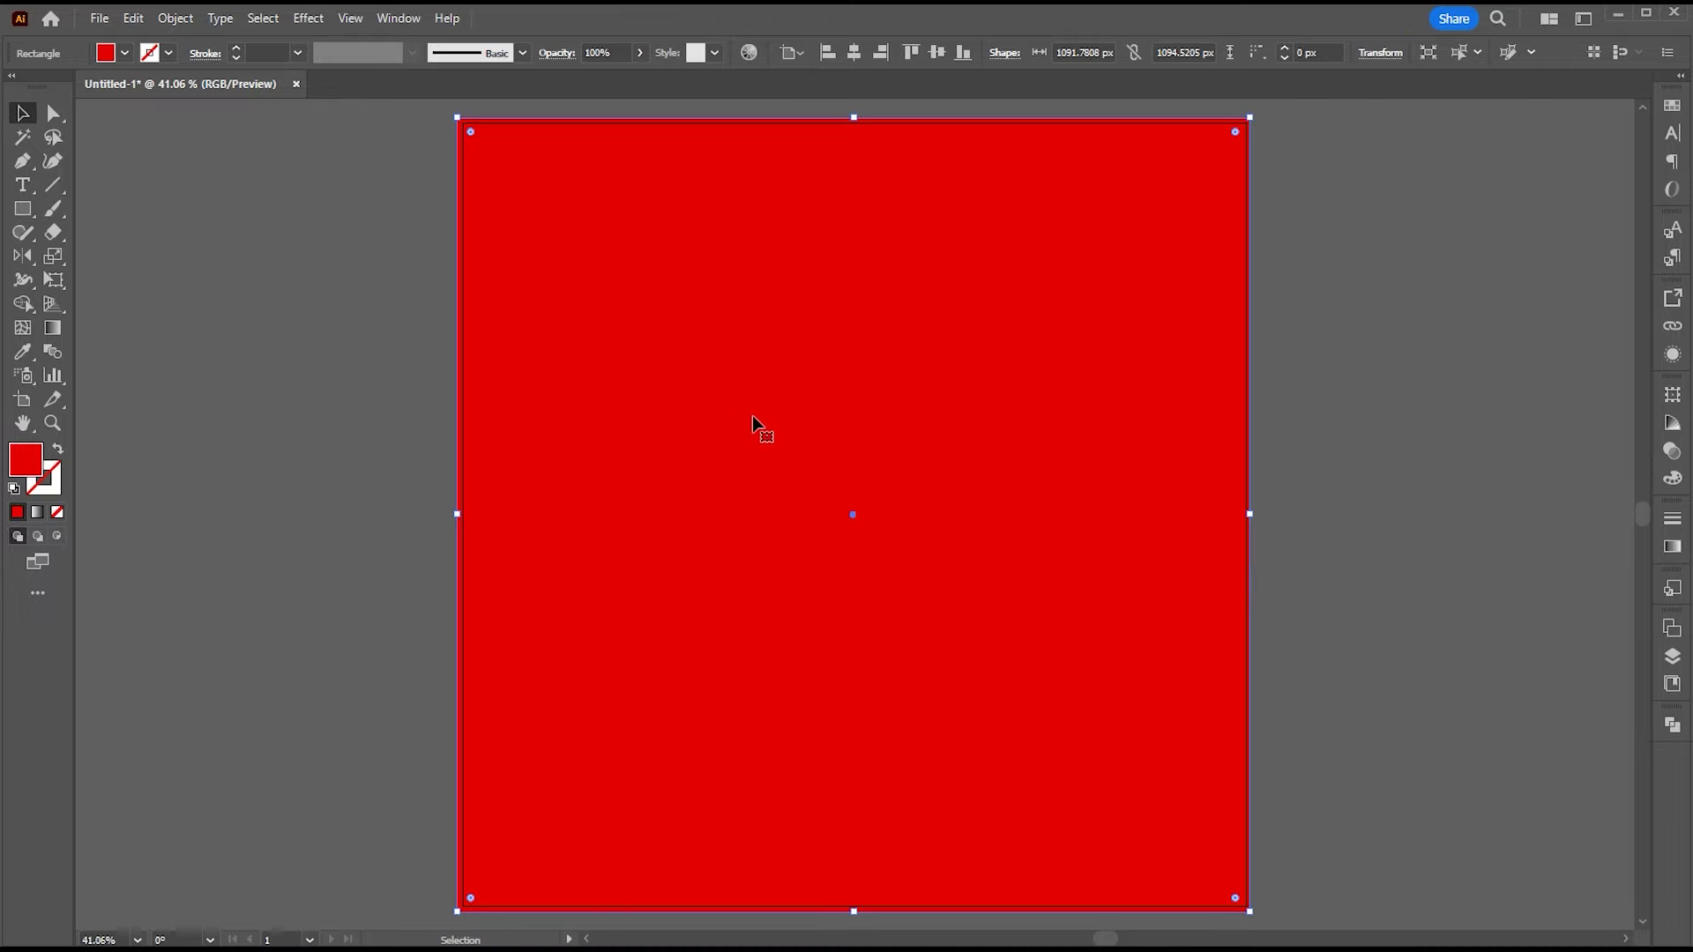
key(ctrl+2)
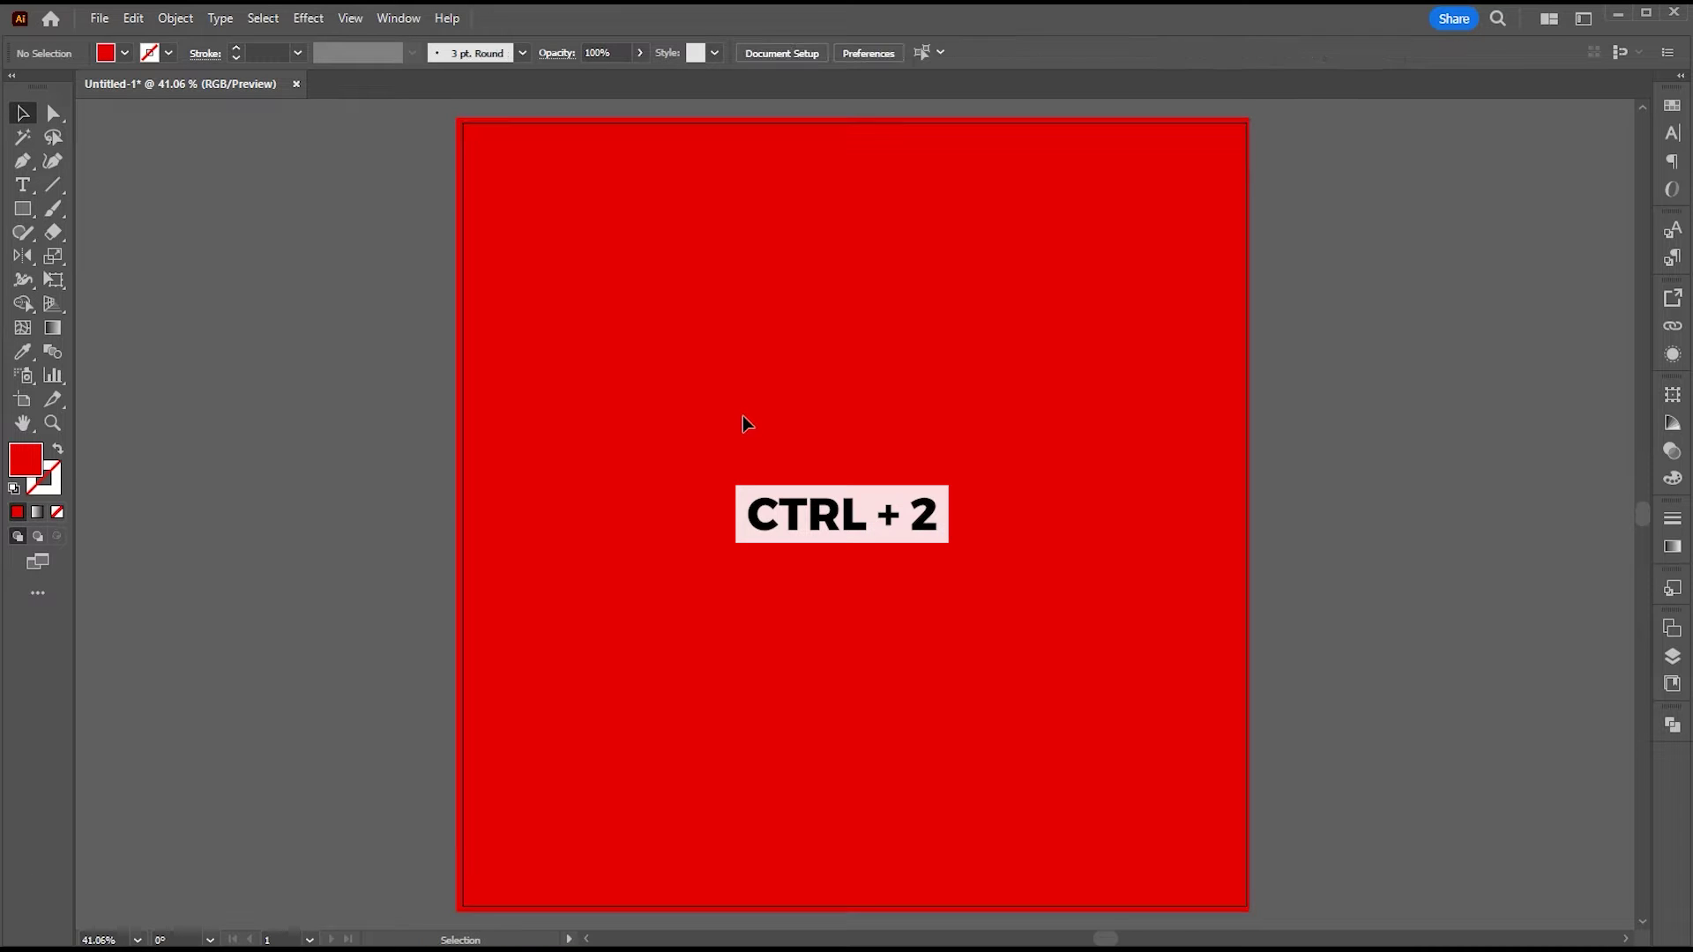
mouse_move(749, 428)
mouse_down()
mouse_move(764, 439)
mouse_move(740, 436)
mouse_up()
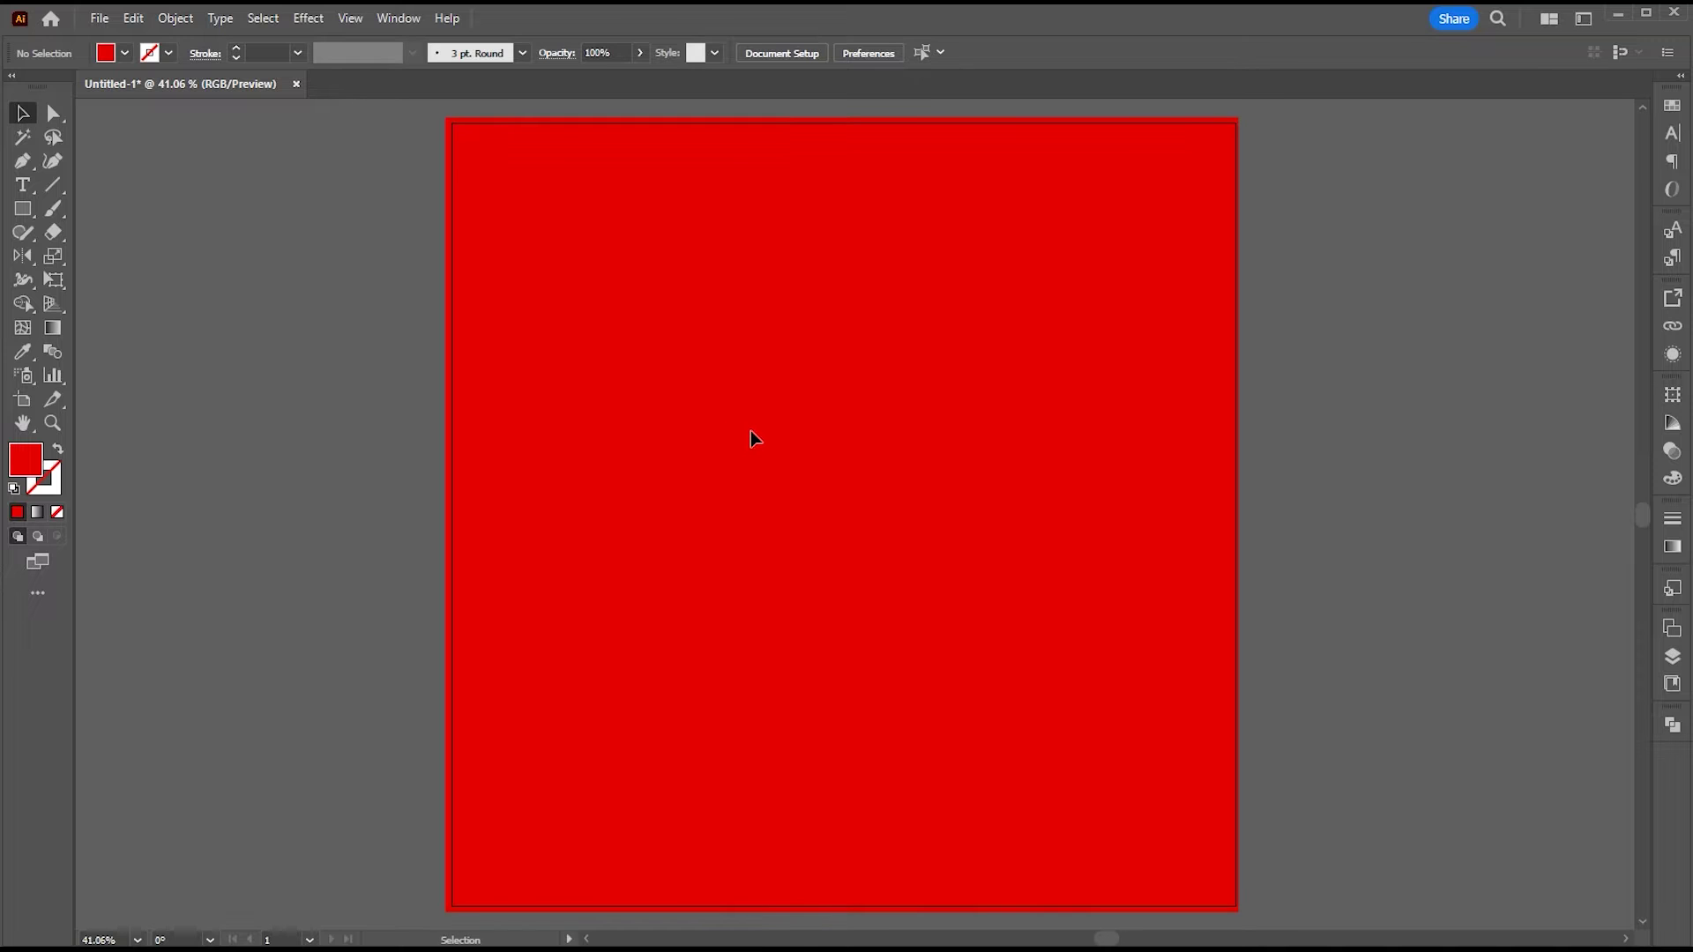
Step: Switch to the attach folder in File Explorer, open New Text Document and copy all three lines of its text
key(alt+Tab)
drag(819, 32, 890, 53)
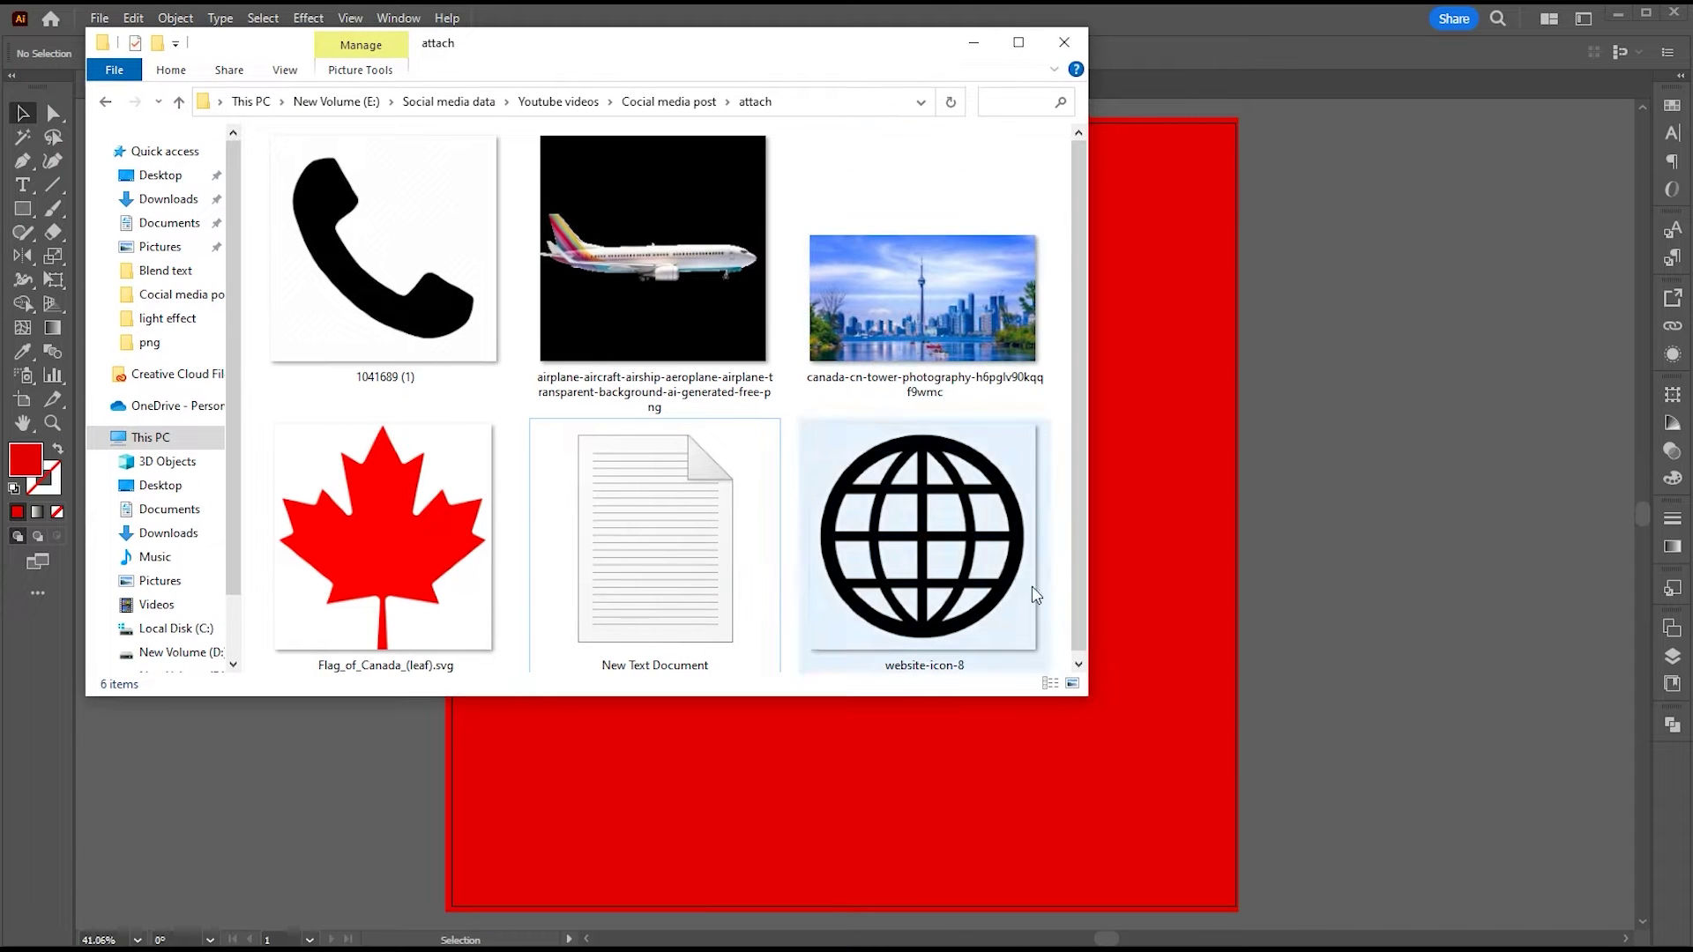
drag(1118, 717, 1239, 756)
double_click(729, 552)
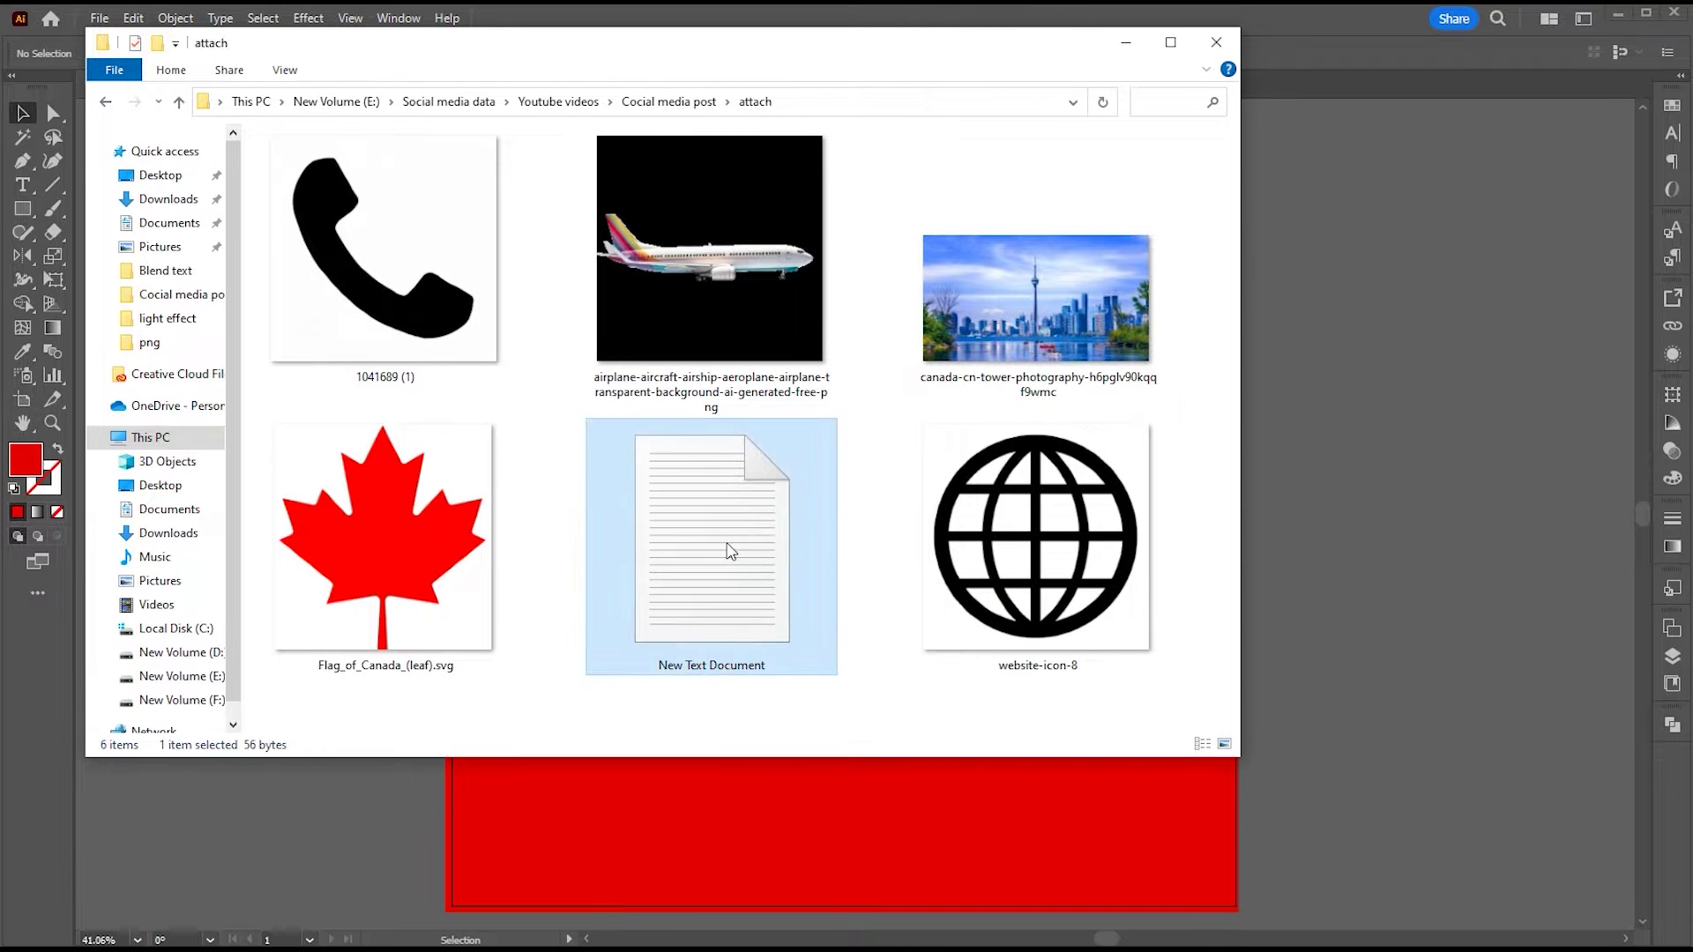
click(1126, 43)
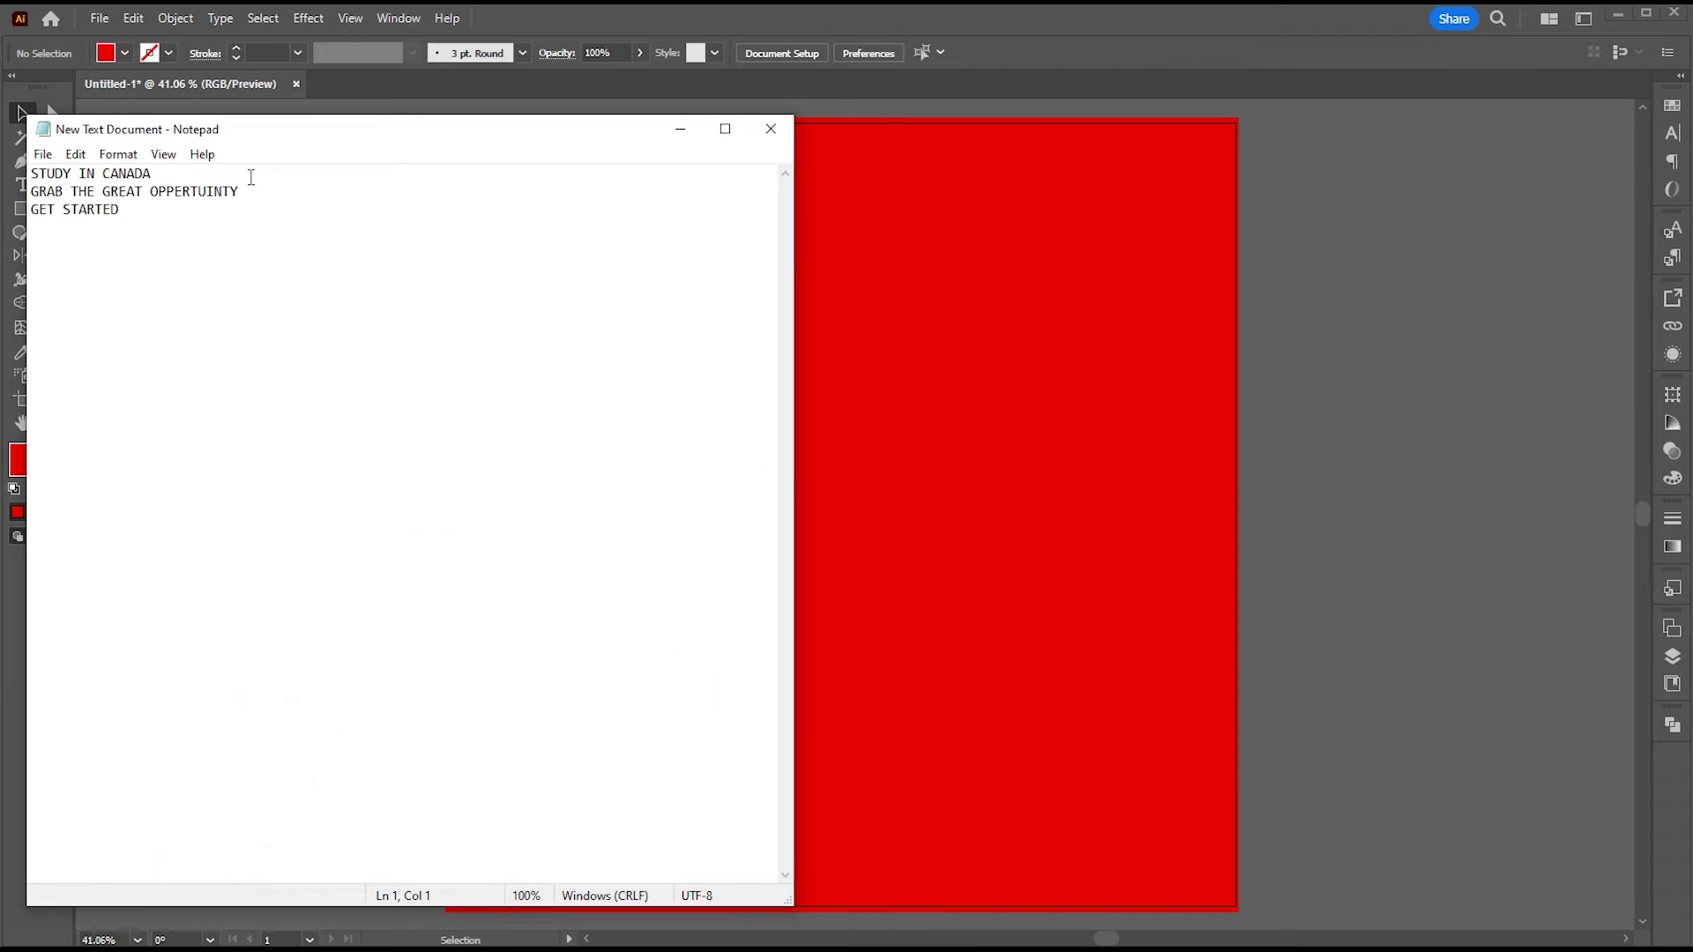
drag(155, 218, 20, 175)
key(ctrl+c)
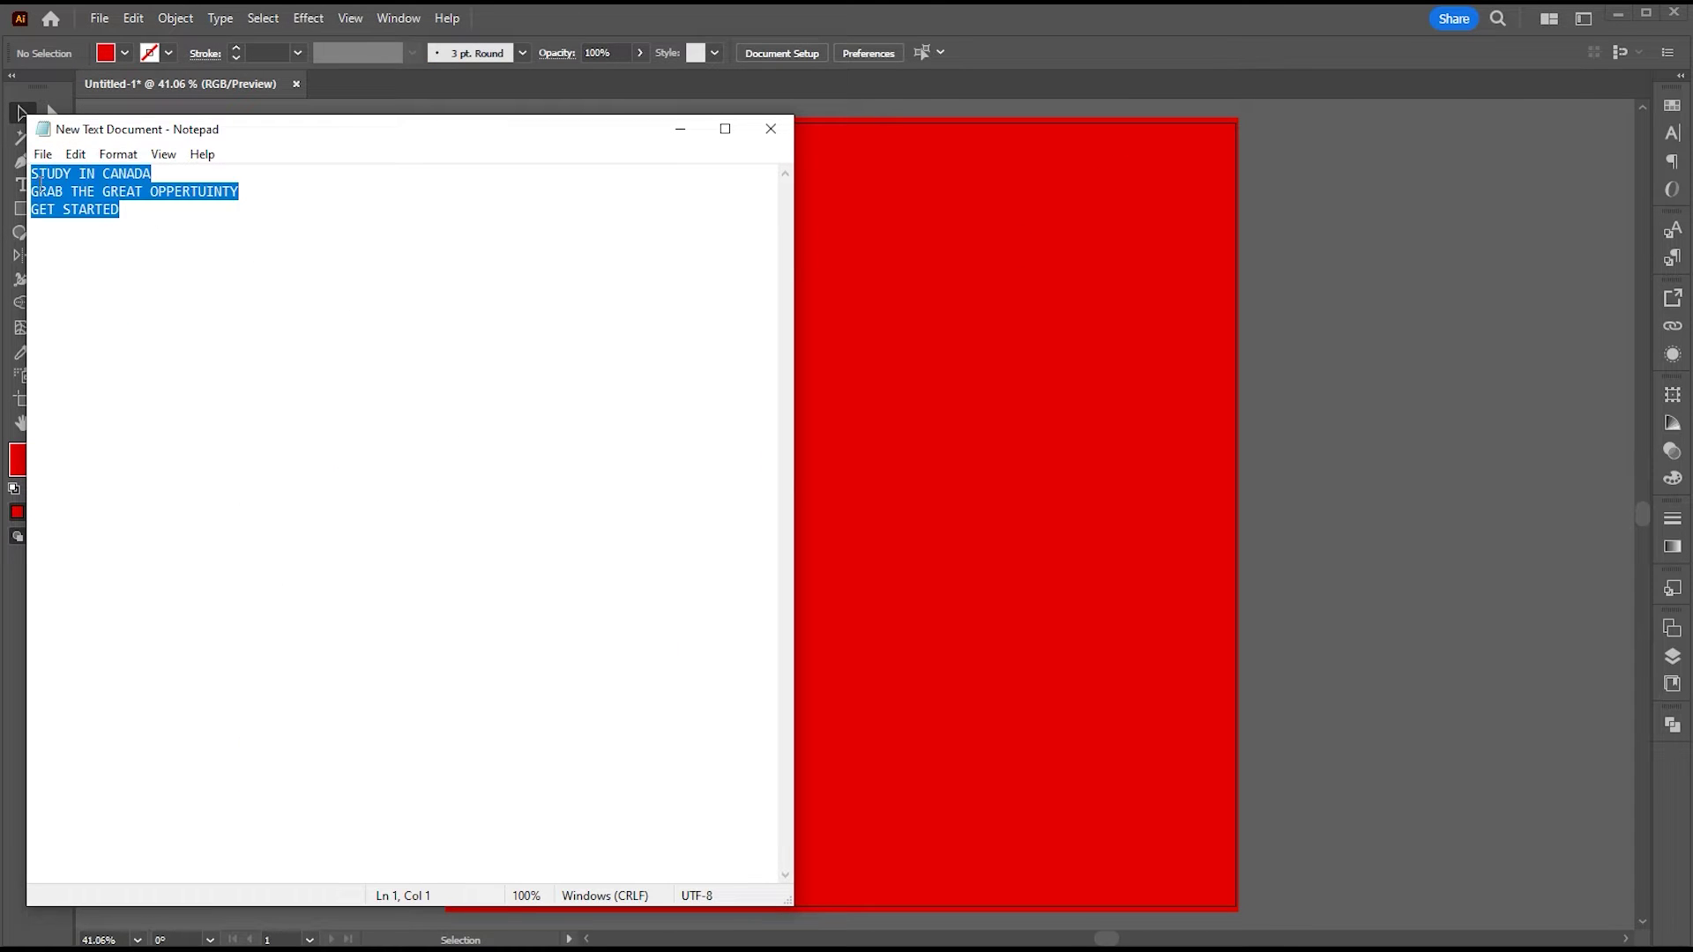
click(771, 128)
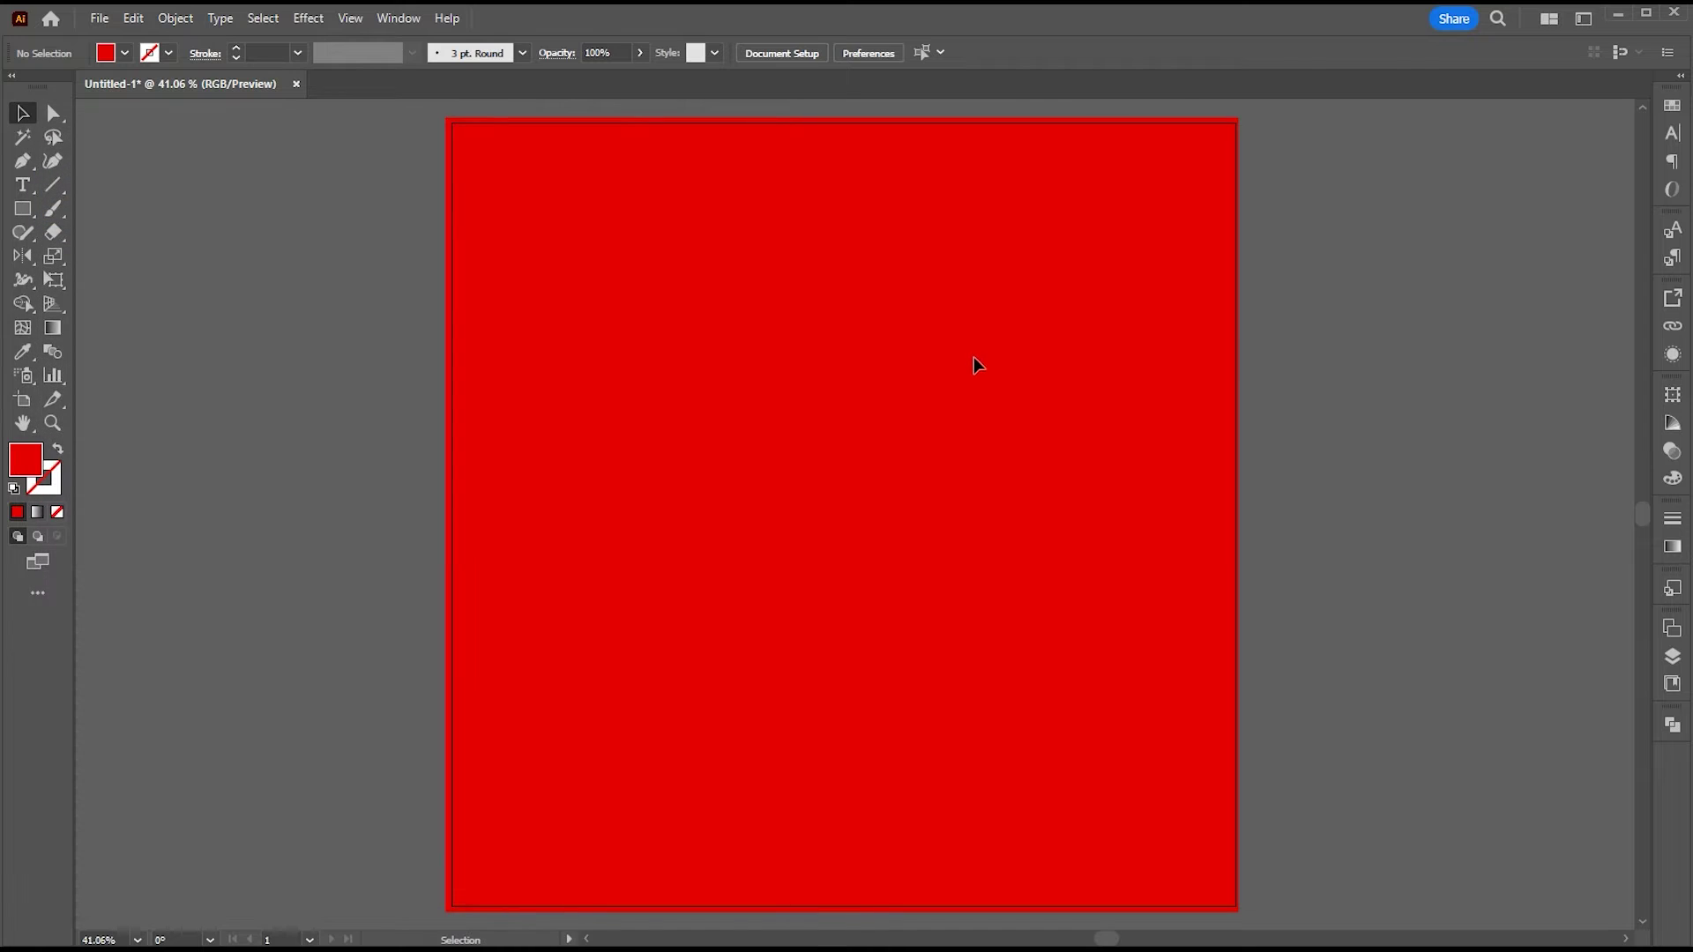
Step: Paste the copied text into the document and place it on the pasteboard beside the artboard's upper right corner
key(ctrl+v)
drag(829, 520, 1272, 337)
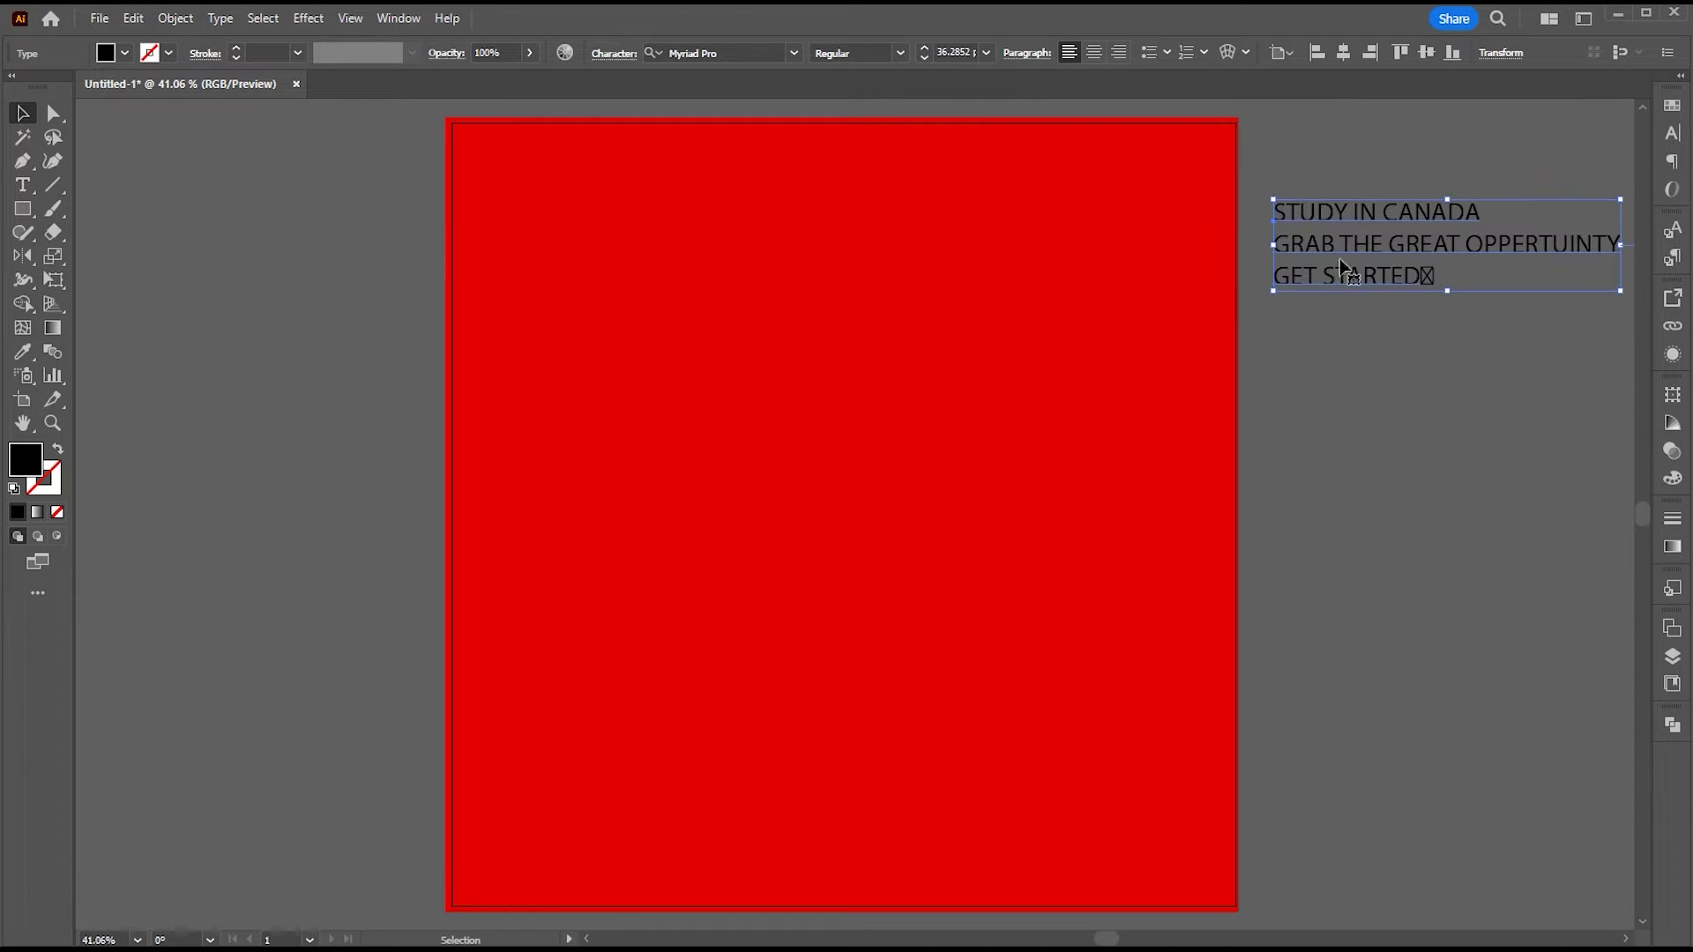
drag(1348, 246, 1343, 175)
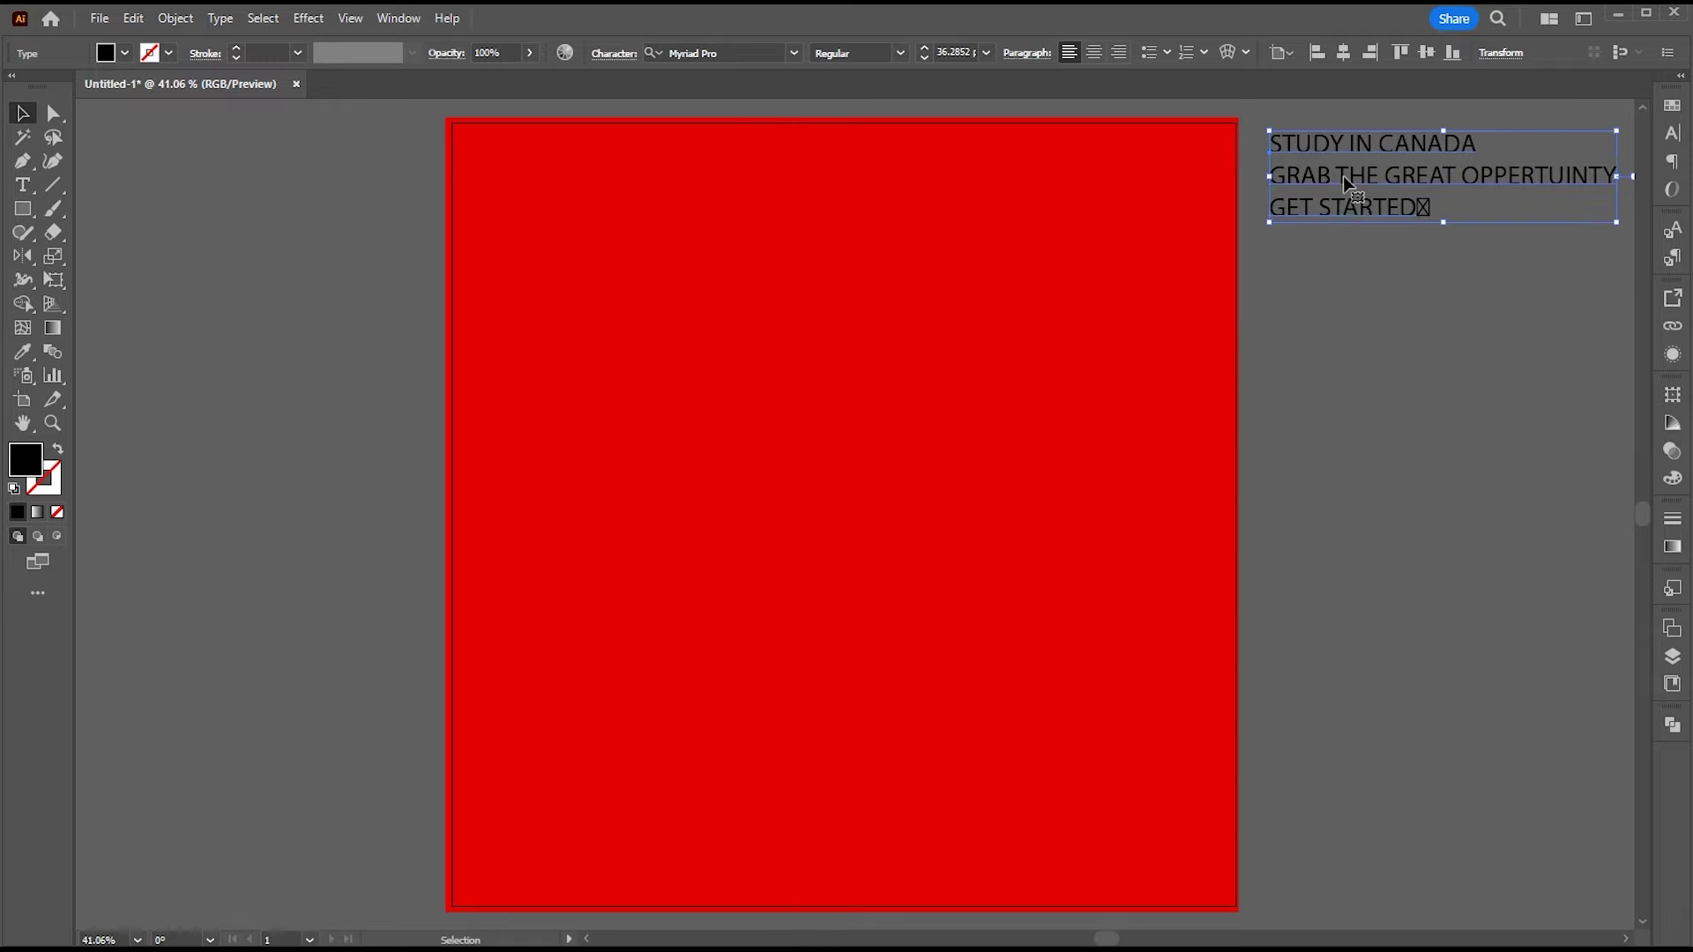
Step: Delete the stray character after GET STARTED in the pasted text and deselect the text
double_click(1419, 211)
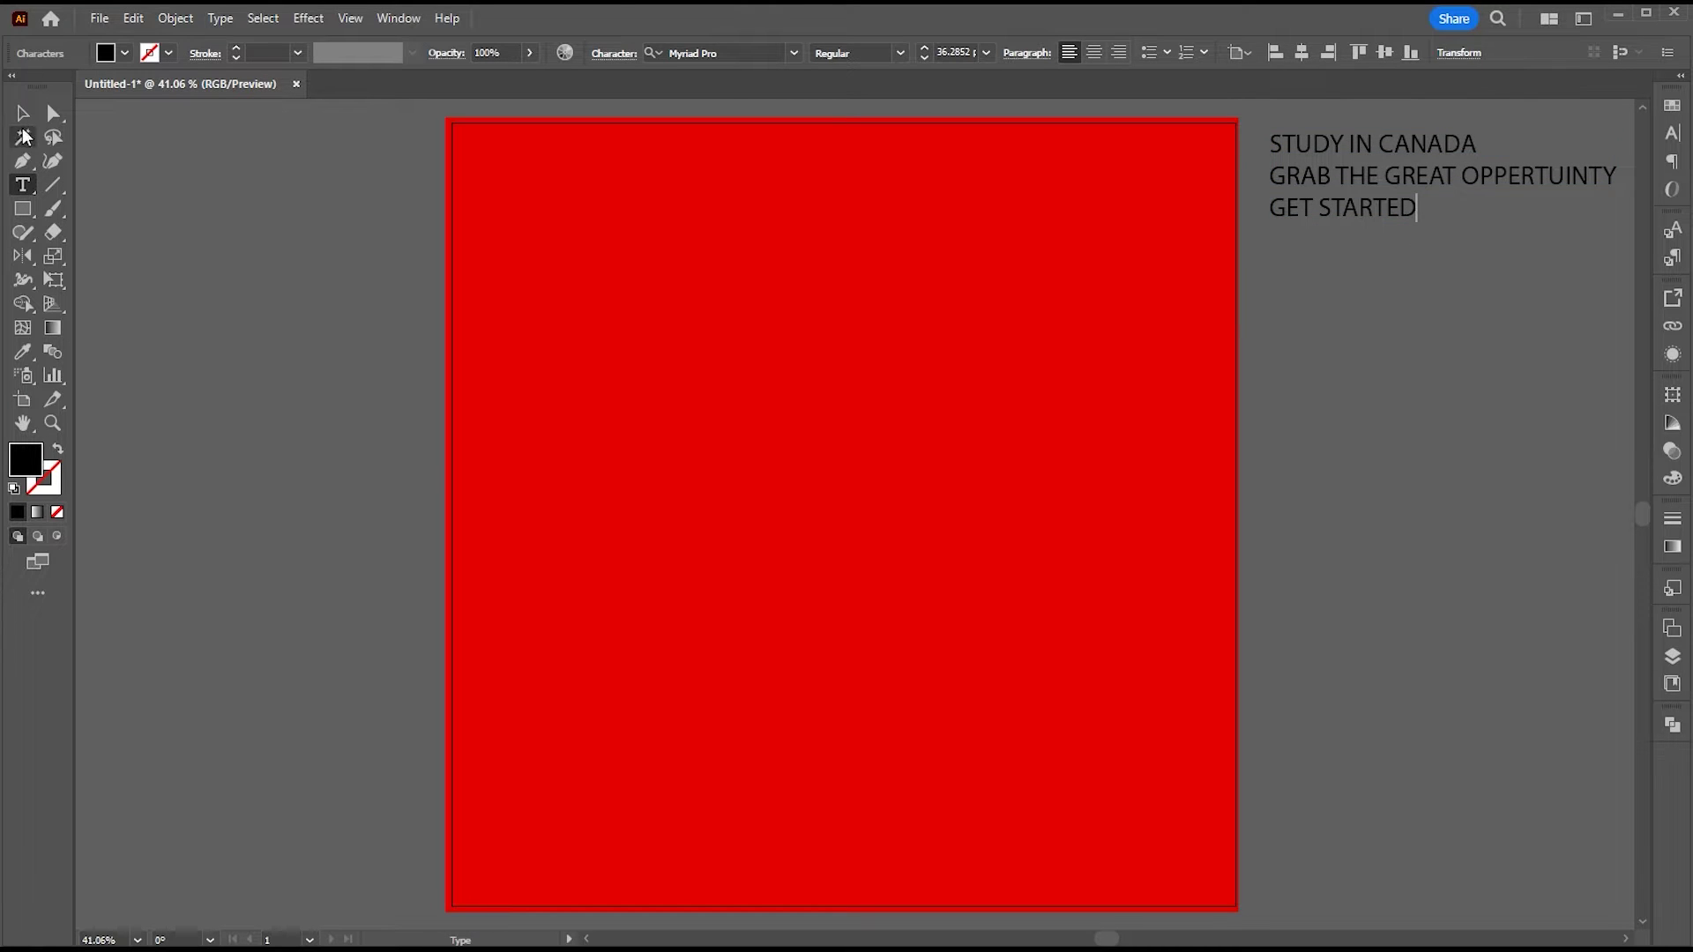
click(22, 113)
drag(847, 407, 813, 407)
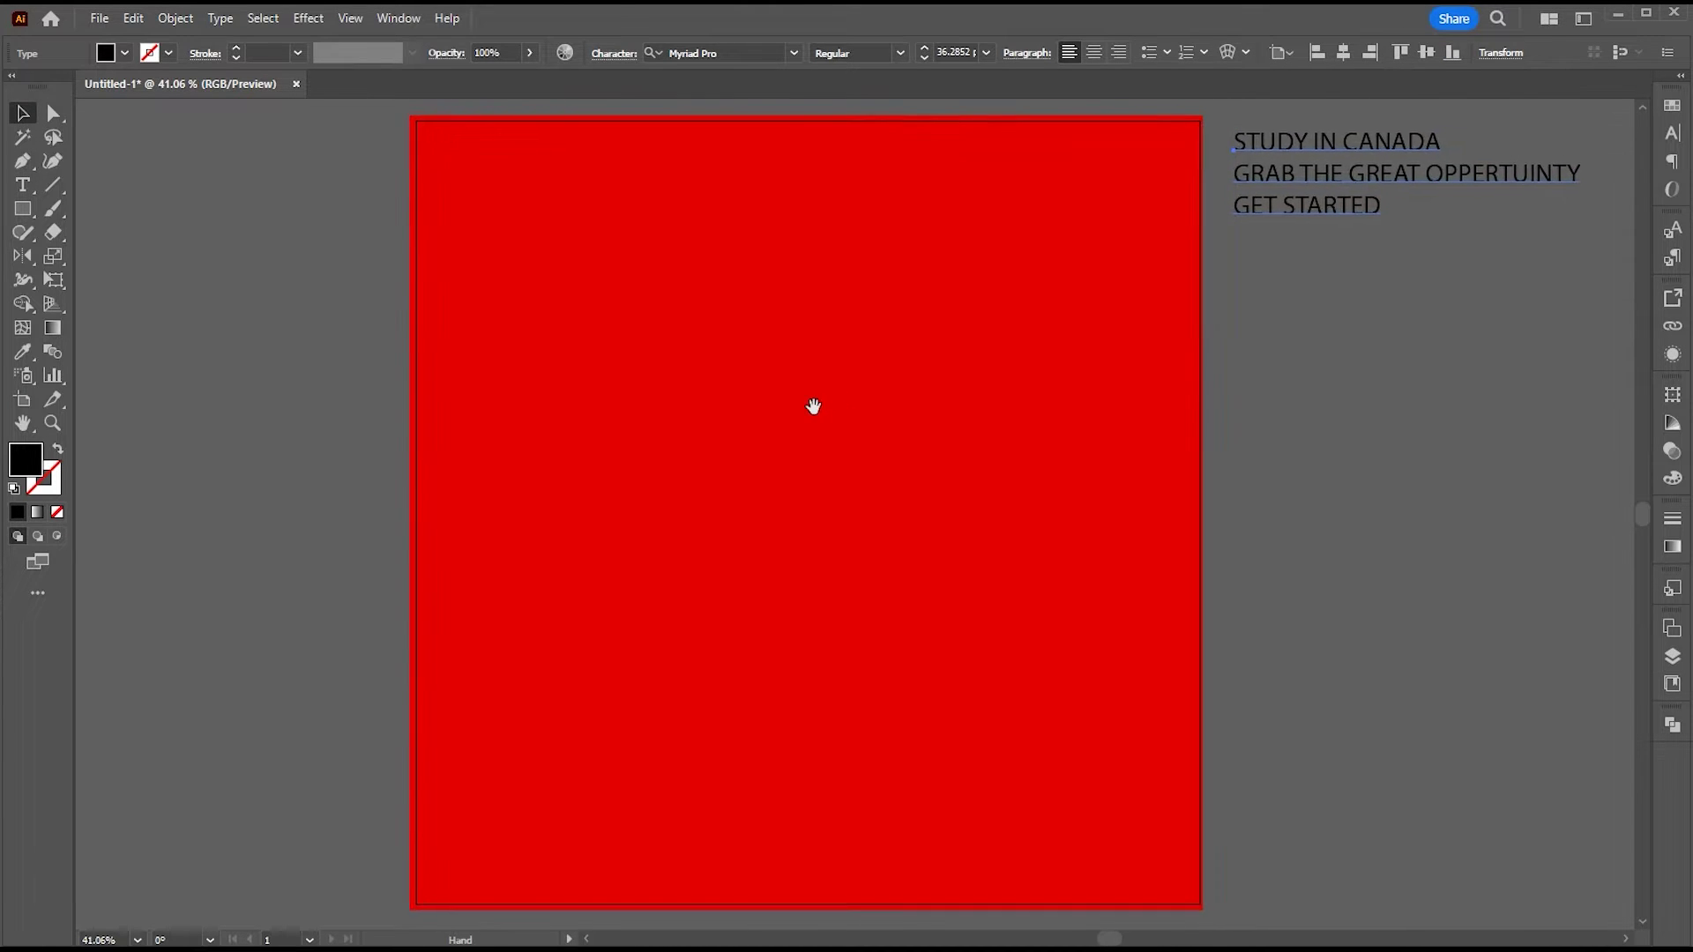
click(829, 406)
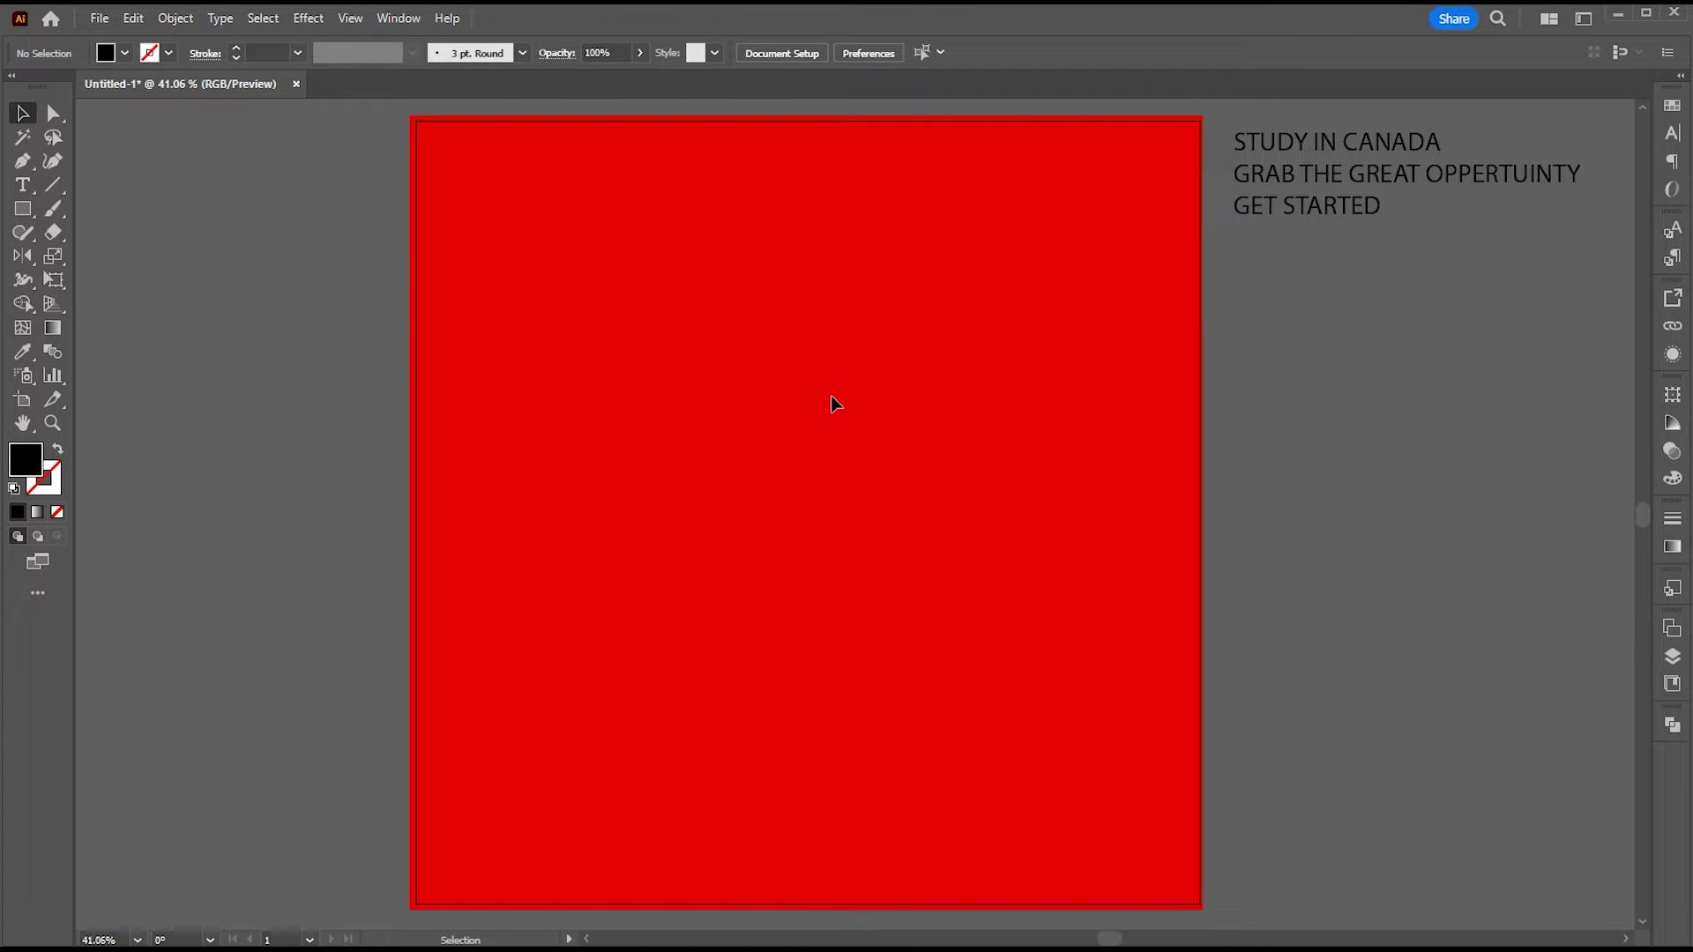
Step: Draw a curved Pen path about 593 x 262 px from the artboard's right edge toward its centre, with a black stroke and no fill
click(22, 161)
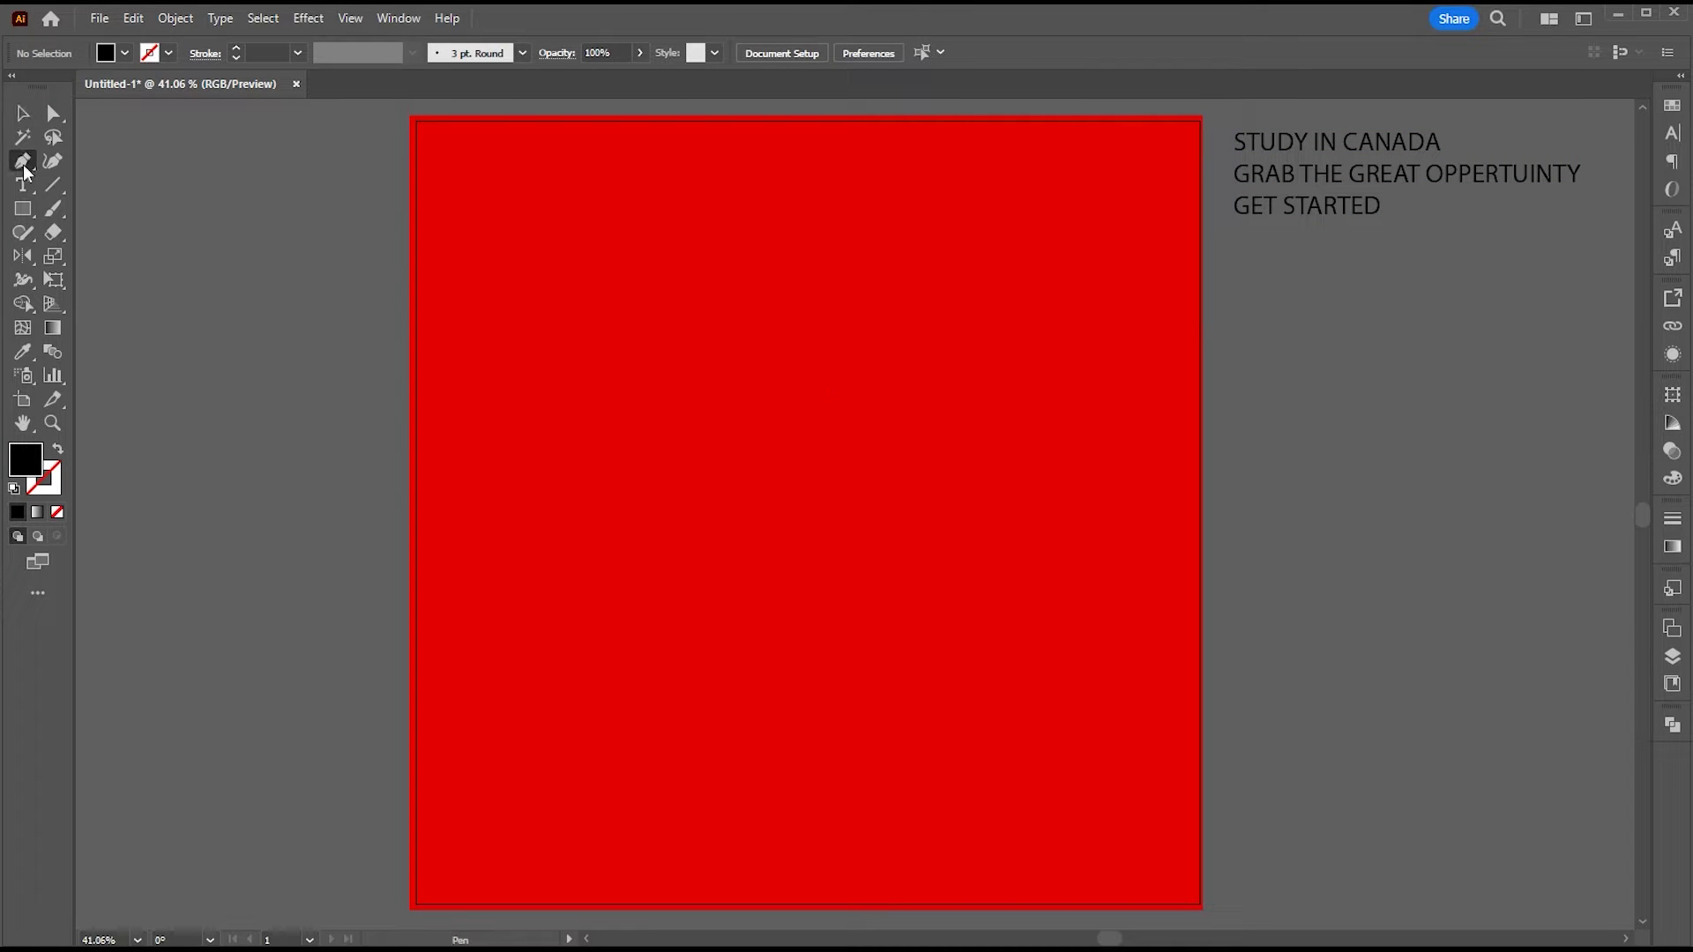
click(1202, 287)
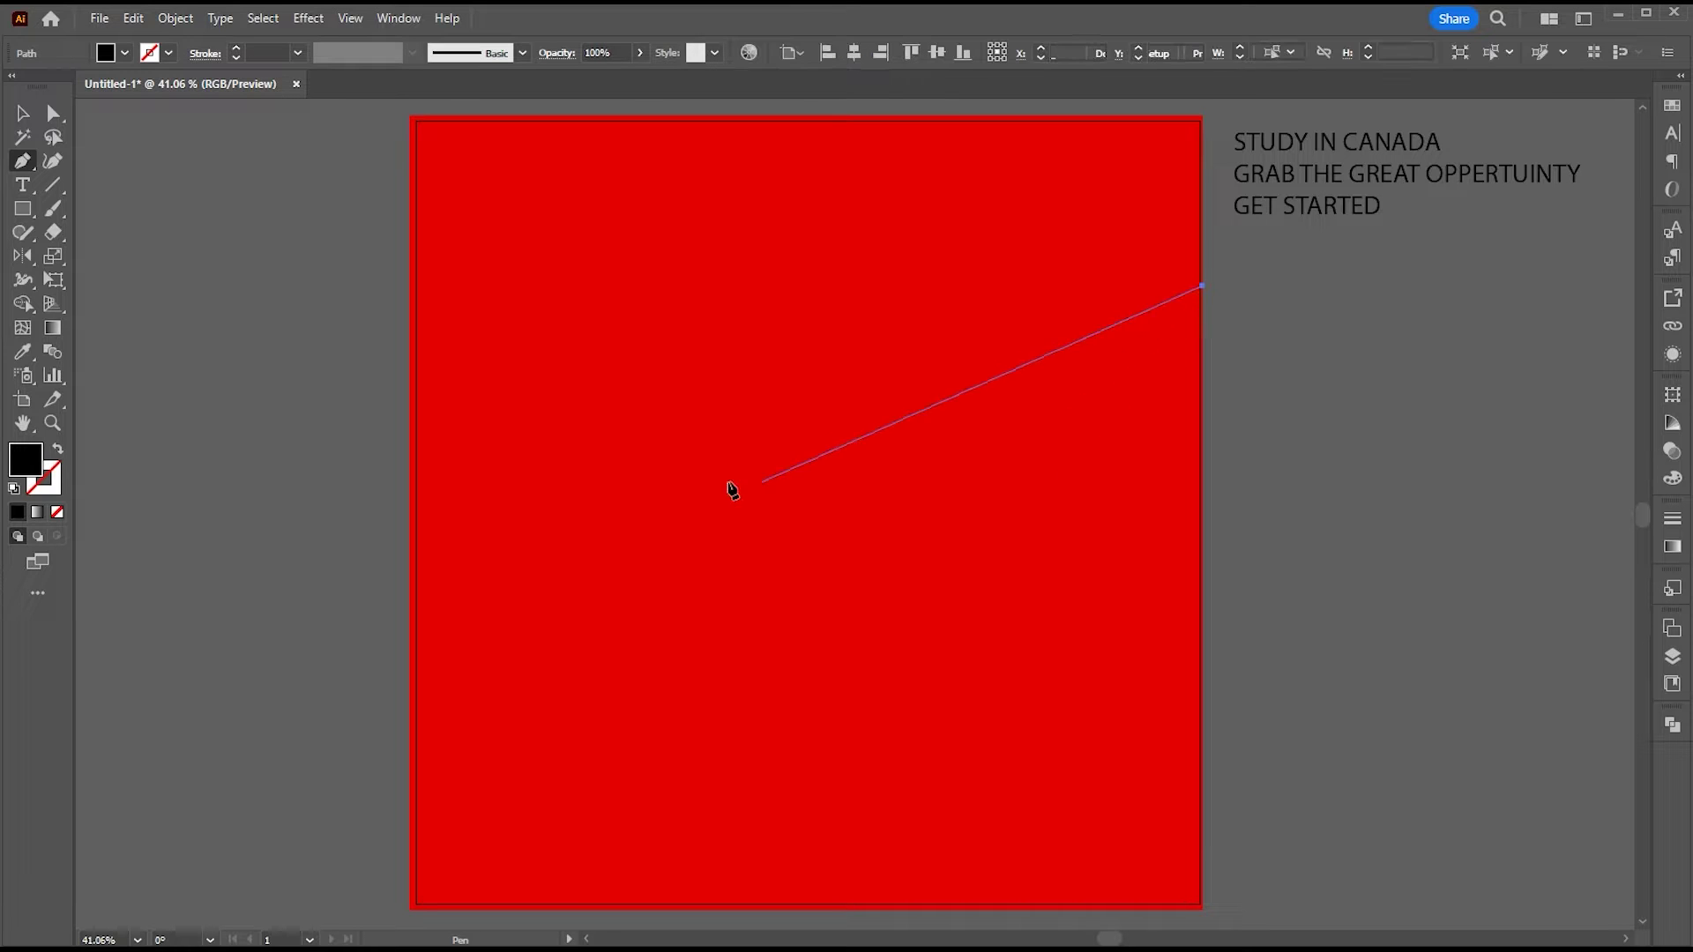
drag(773, 476, 489, 500)
key(v)
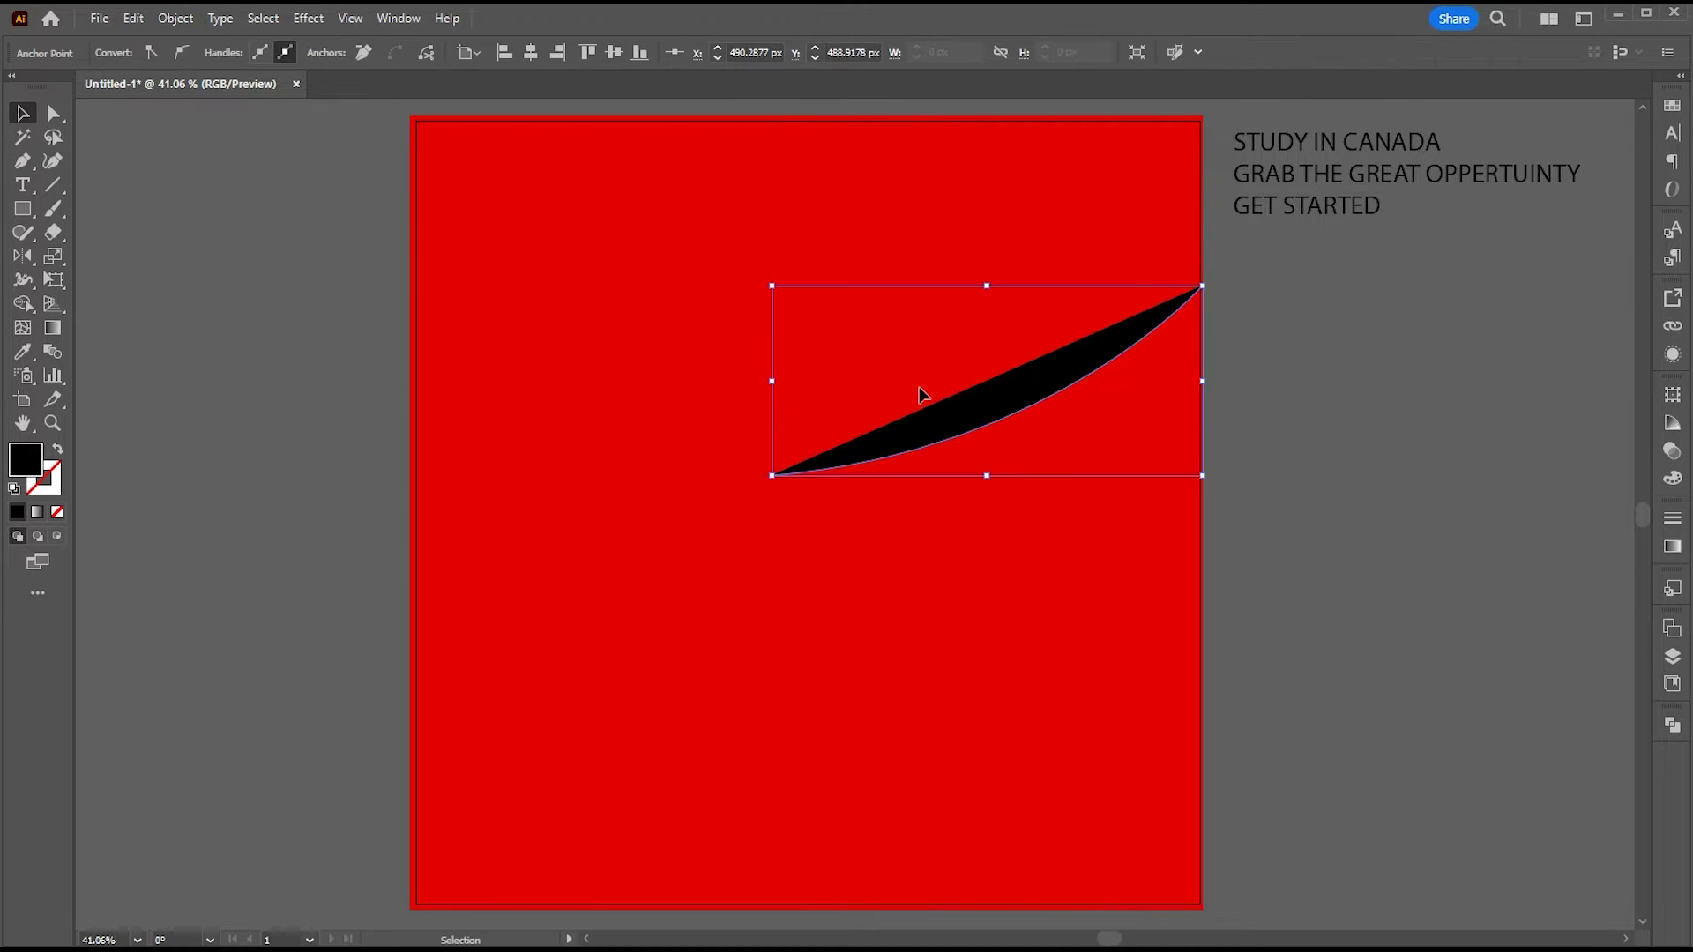
drag(957, 408, 962, 385)
key(shift+Left)
click(57, 449)
Step: Reshape the curve by raising its right end point slightly and adjusting the direction handle at its left end
key(a)
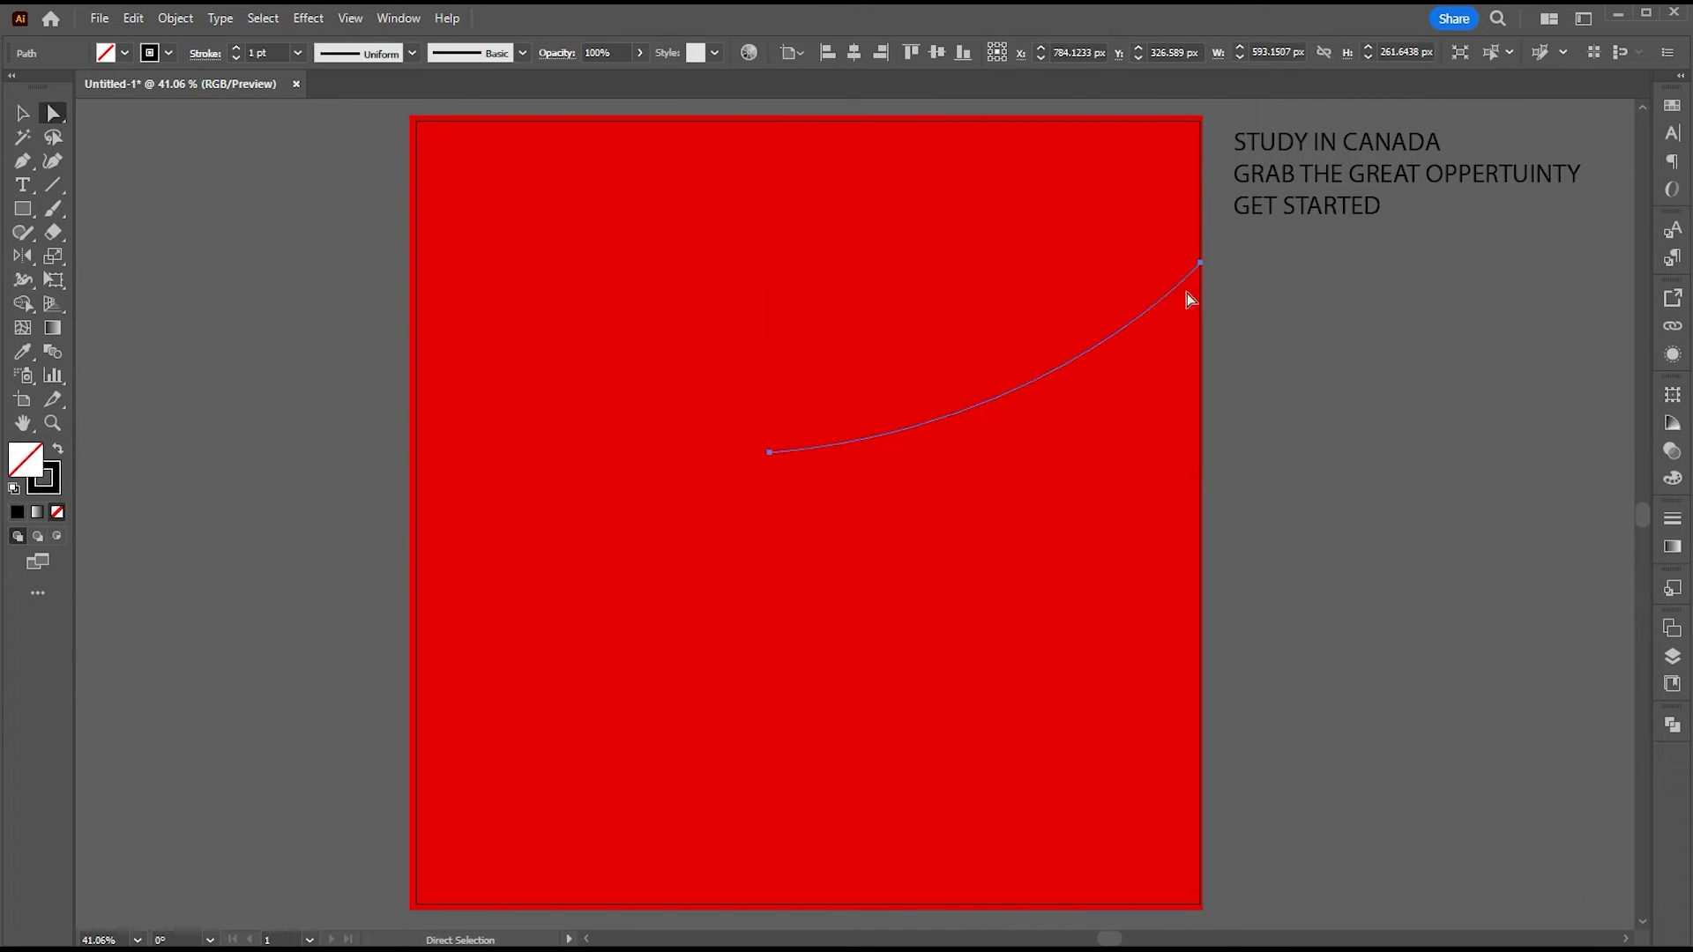
click(1200, 256)
drag(1053, 432, 1079, 430)
click(1083, 418)
key(v)
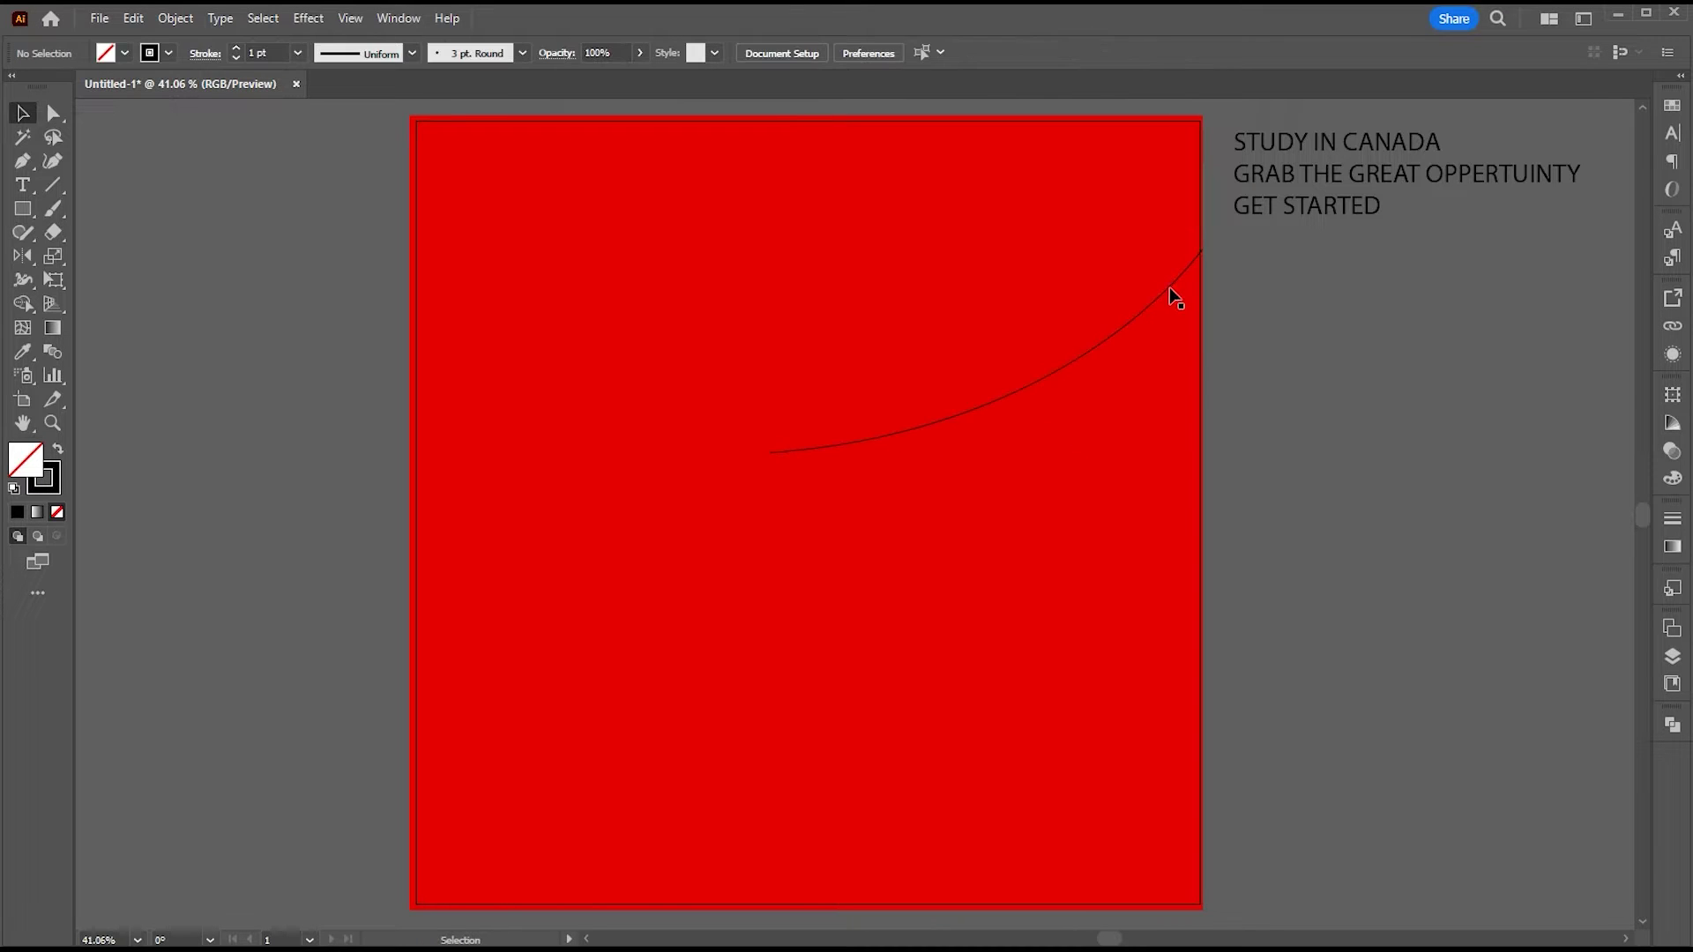
click(1170, 287)
key(a)
click(770, 453)
drag(1080, 432, 1131, 418)
Step: Duplicate the curve, reflect the copy across the horizontal axis and place it just beneath the original so their left ends nearly meet
key(v)
click(1132, 316)
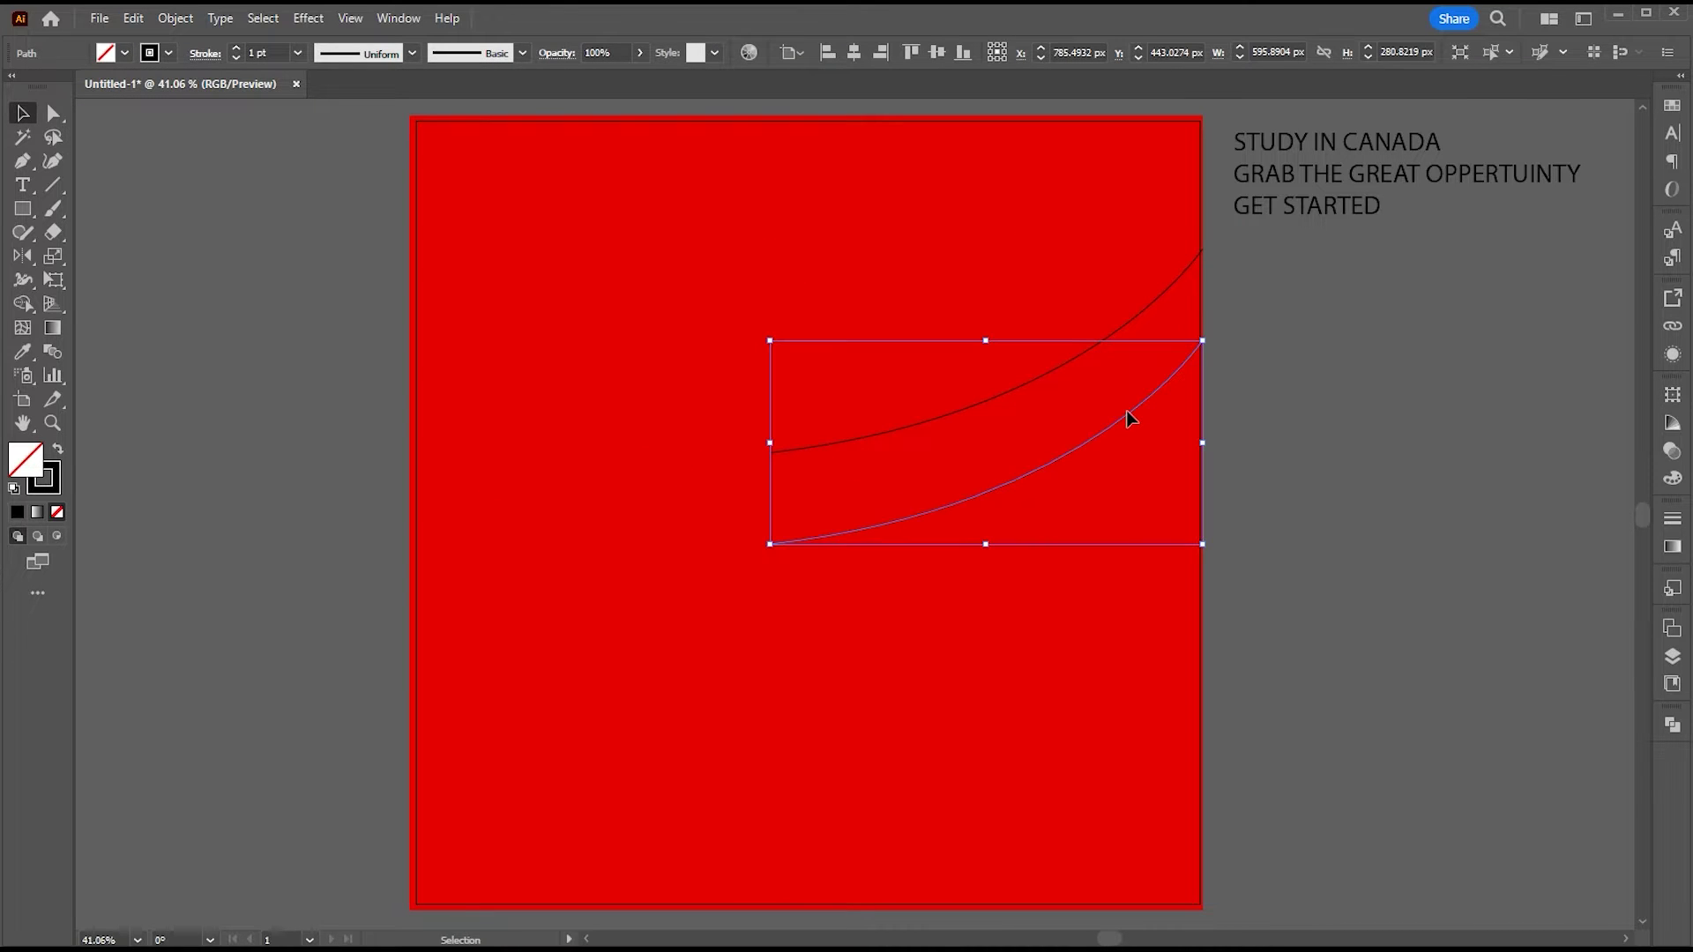
click(25, 257)
double_click(22, 257)
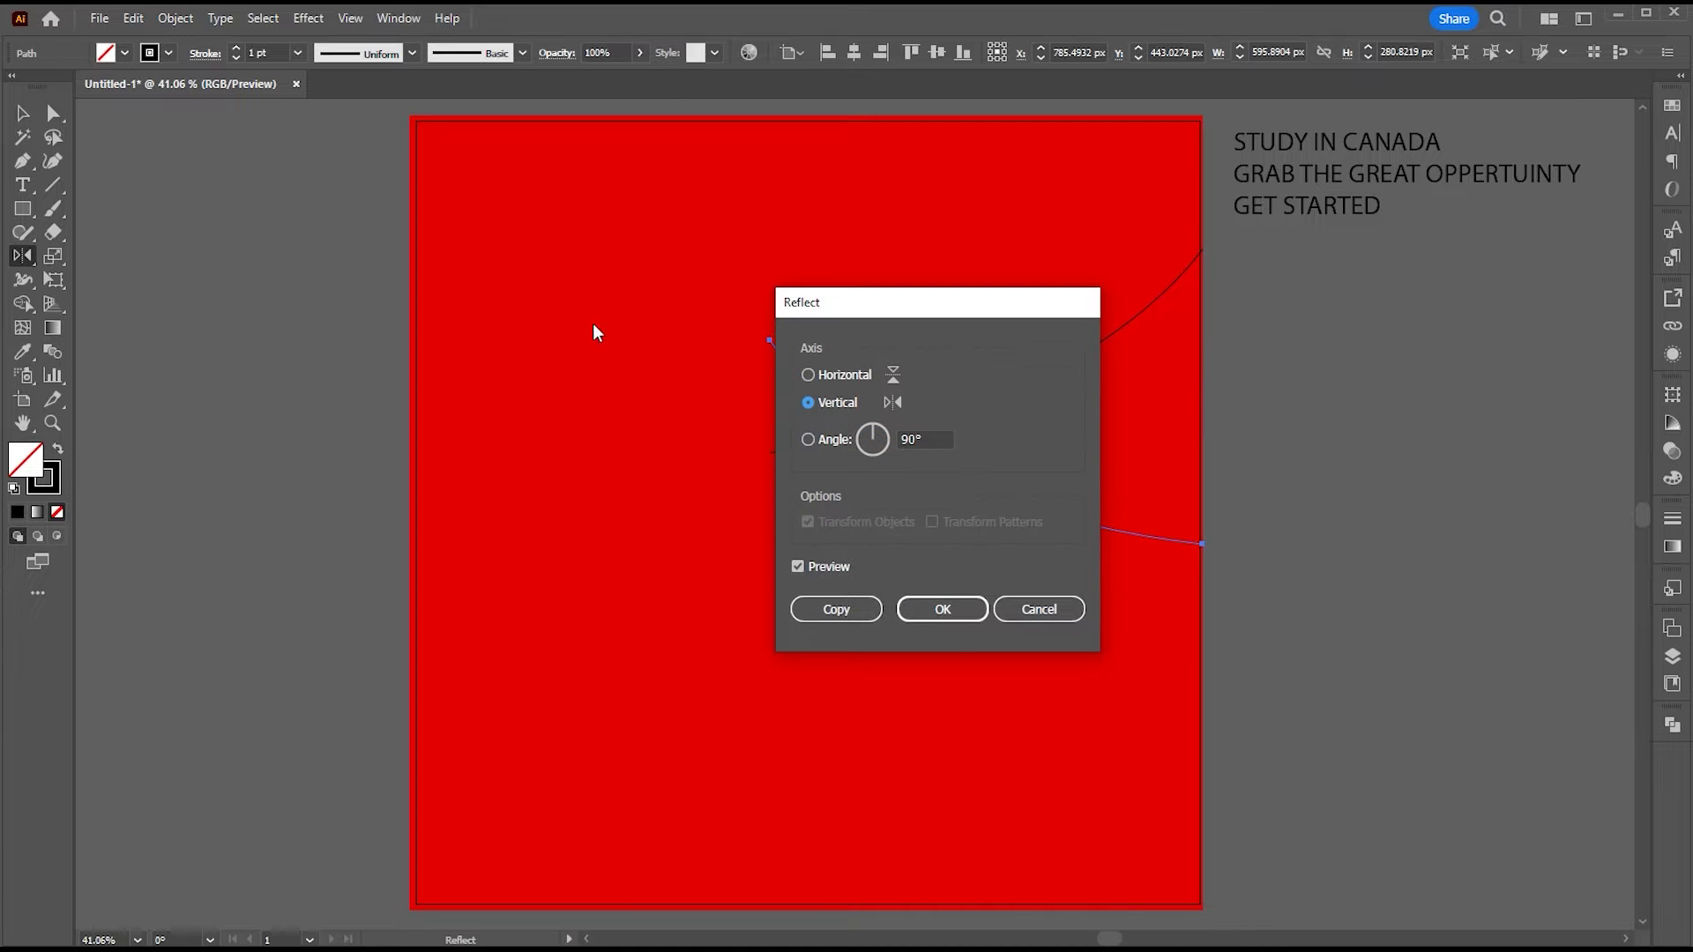
click(808, 376)
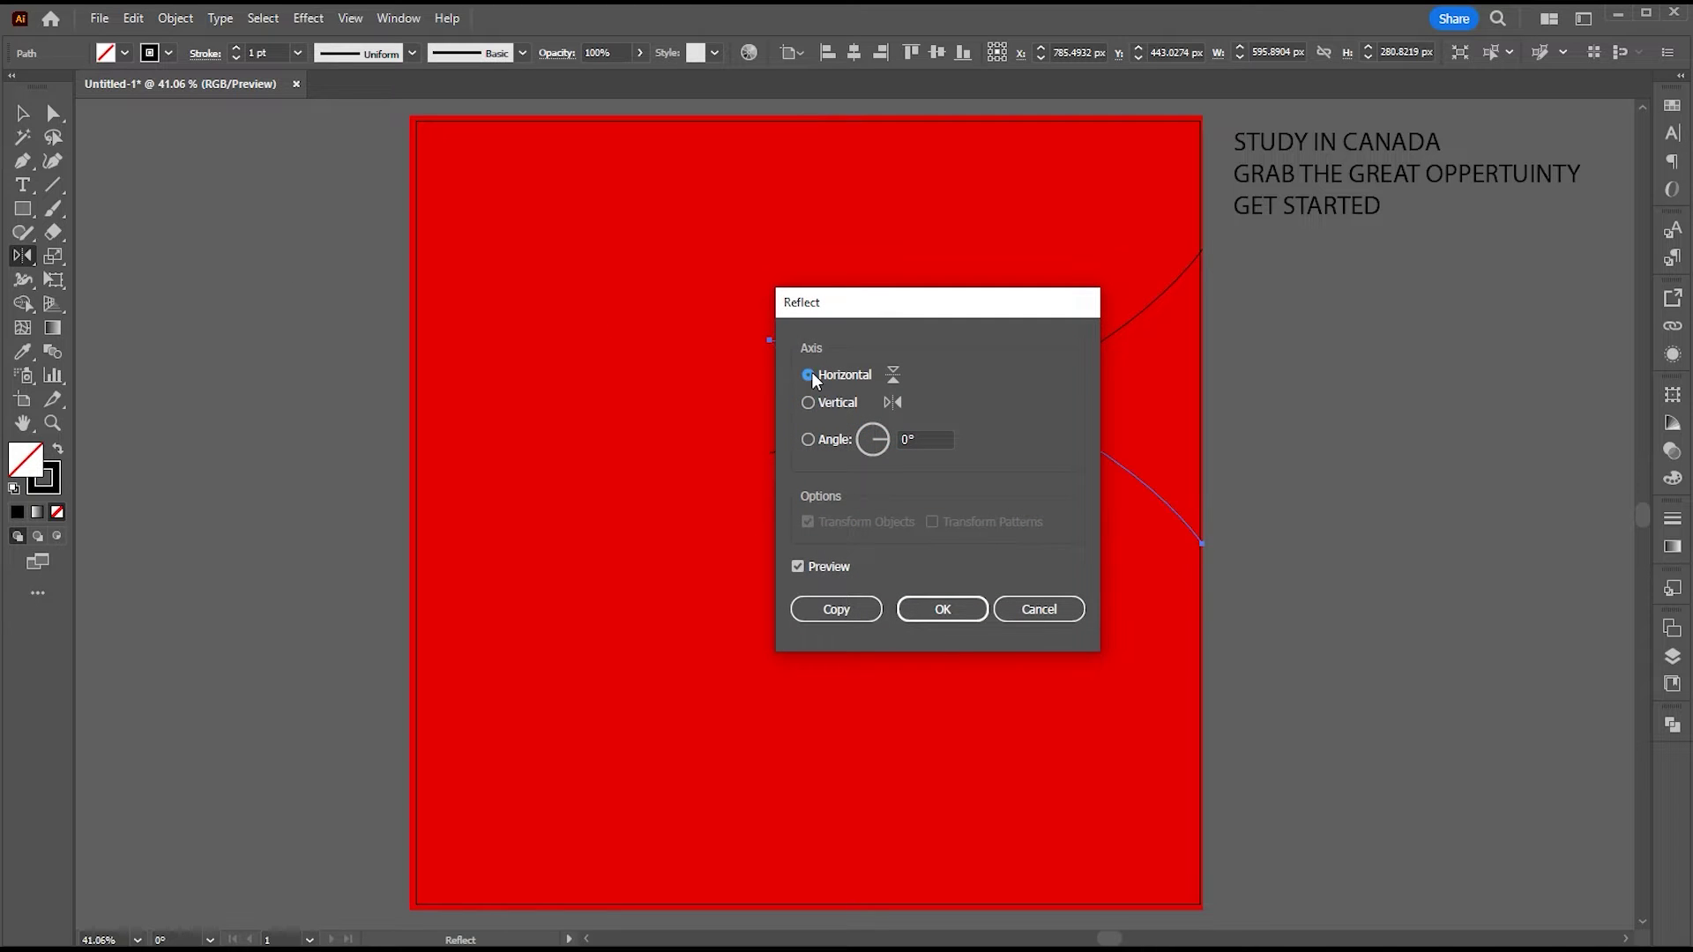
click(940, 610)
key(v)
drag(1107, 457, 1093, 578)
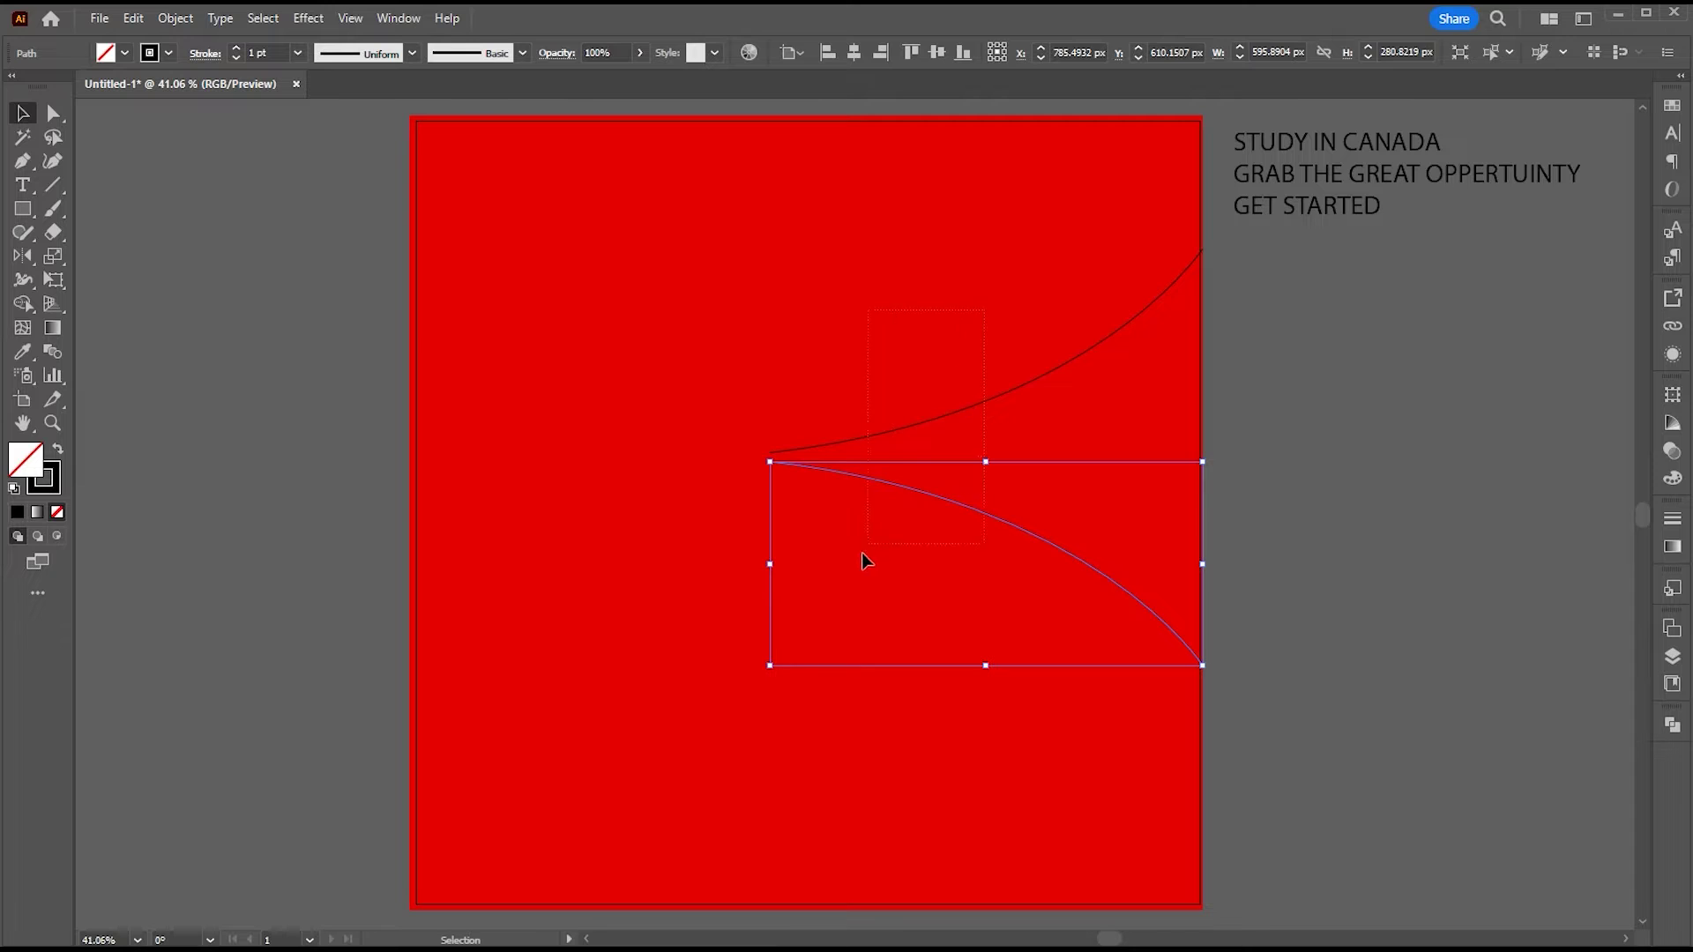
Step: Select both curves and join them into one path along the artboard's right edge
drag(861, 553, 857, 561)
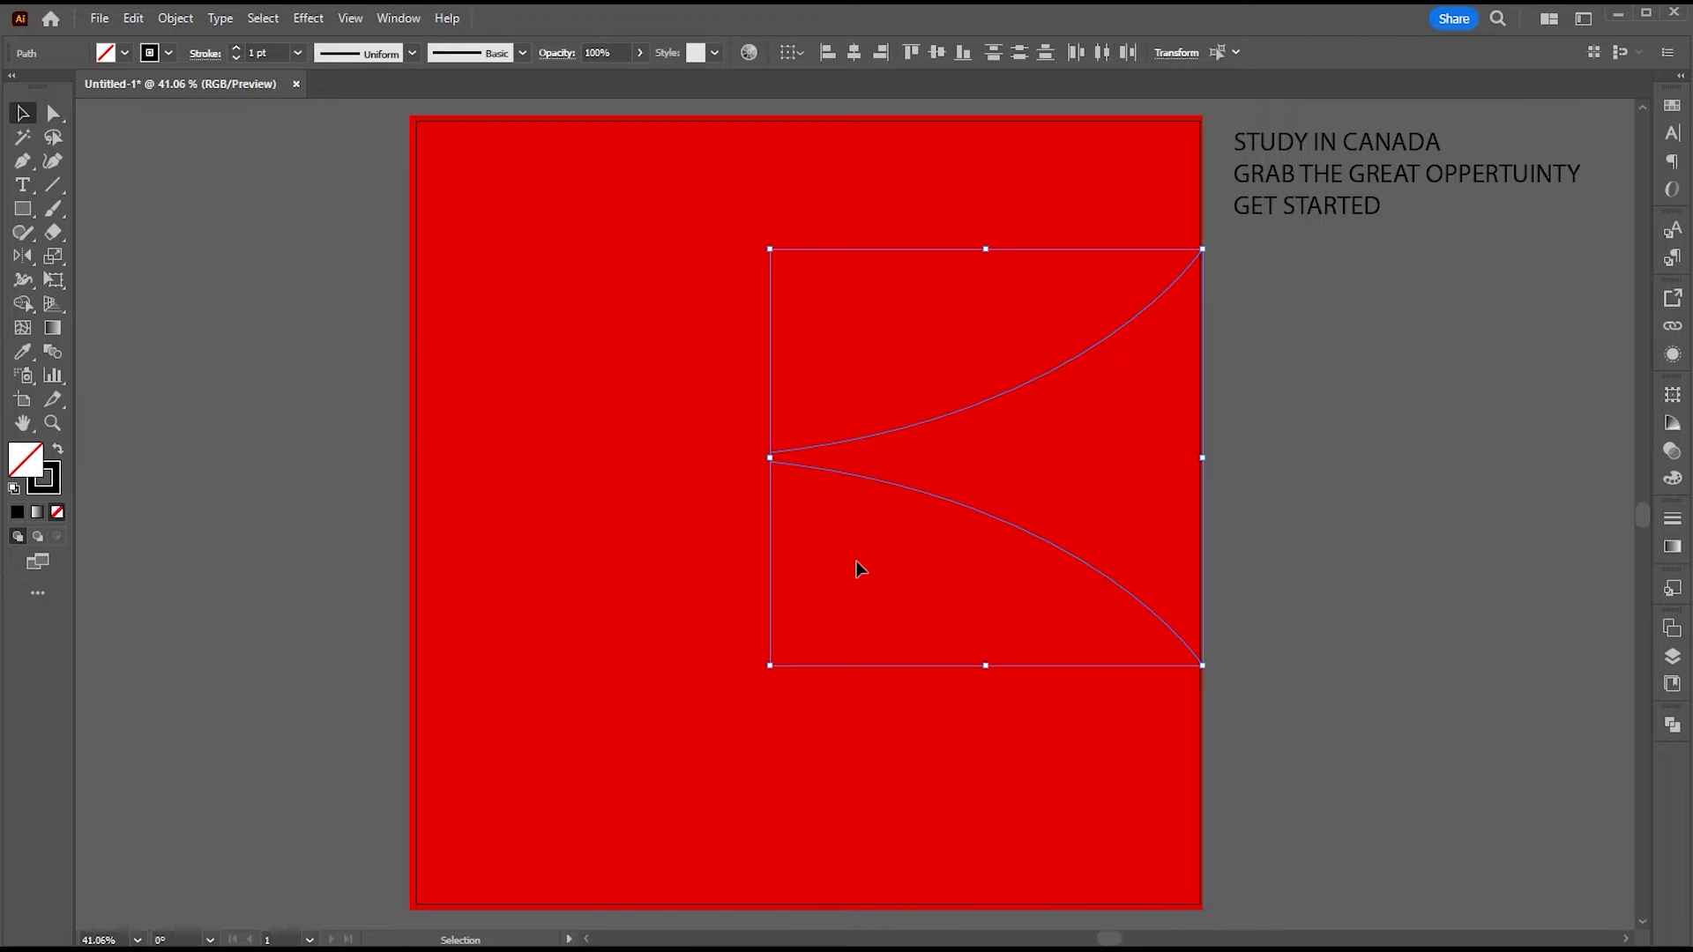
click(176, 24)
mouse_move(413, 514)
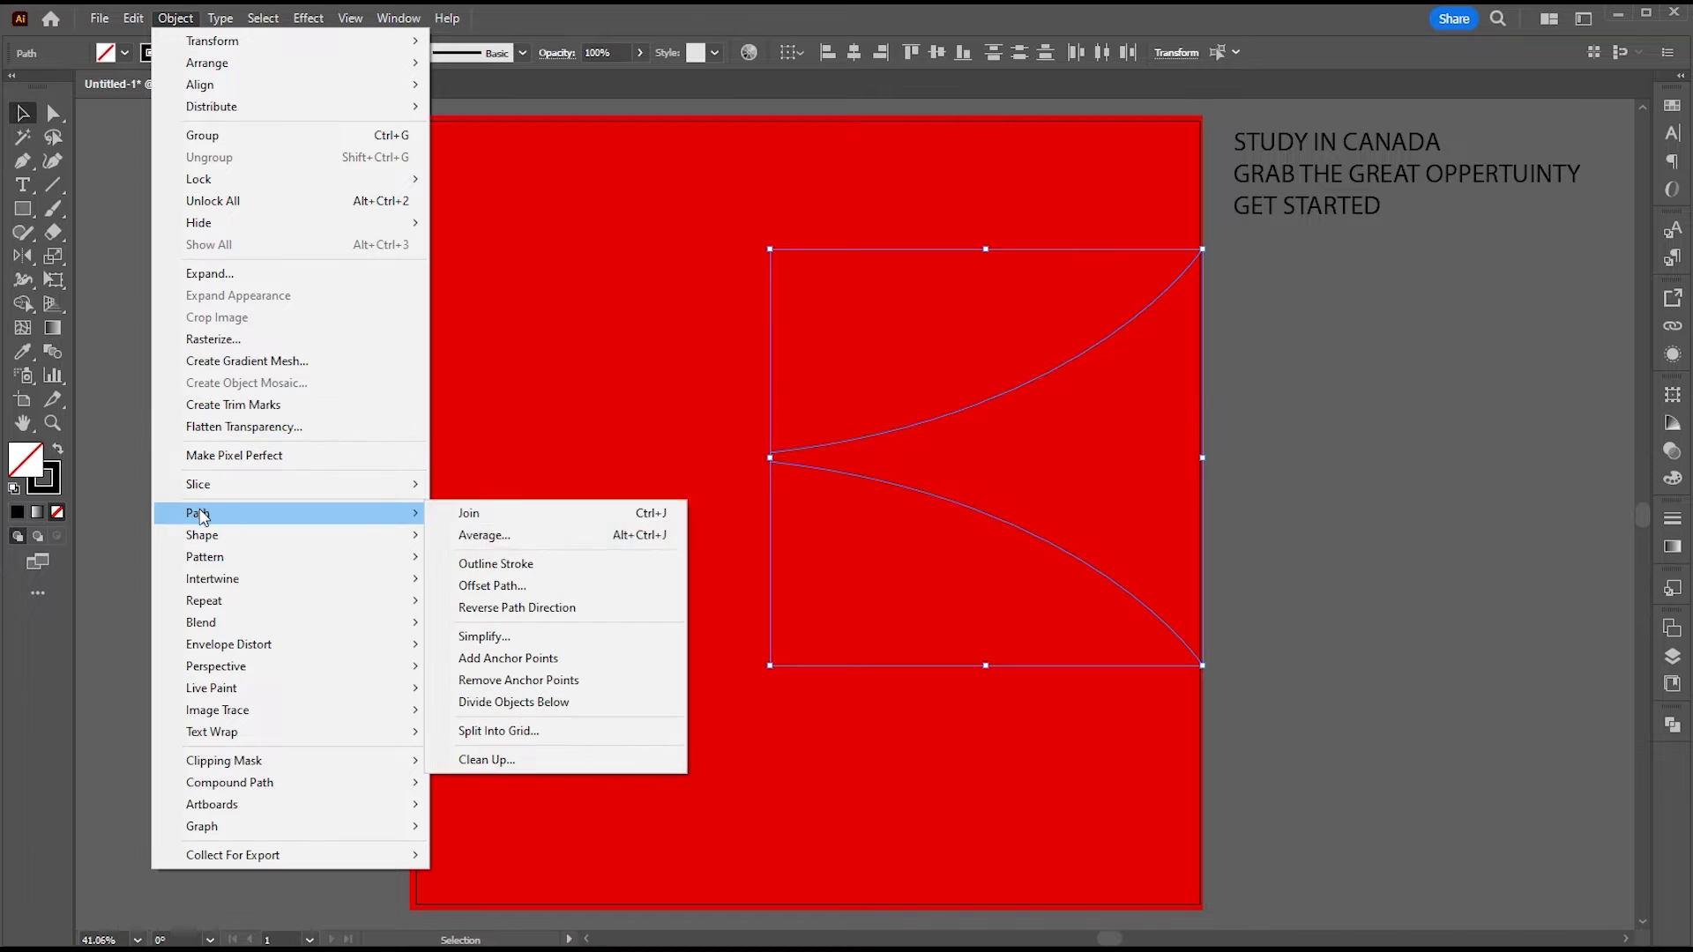
click(568, 514)
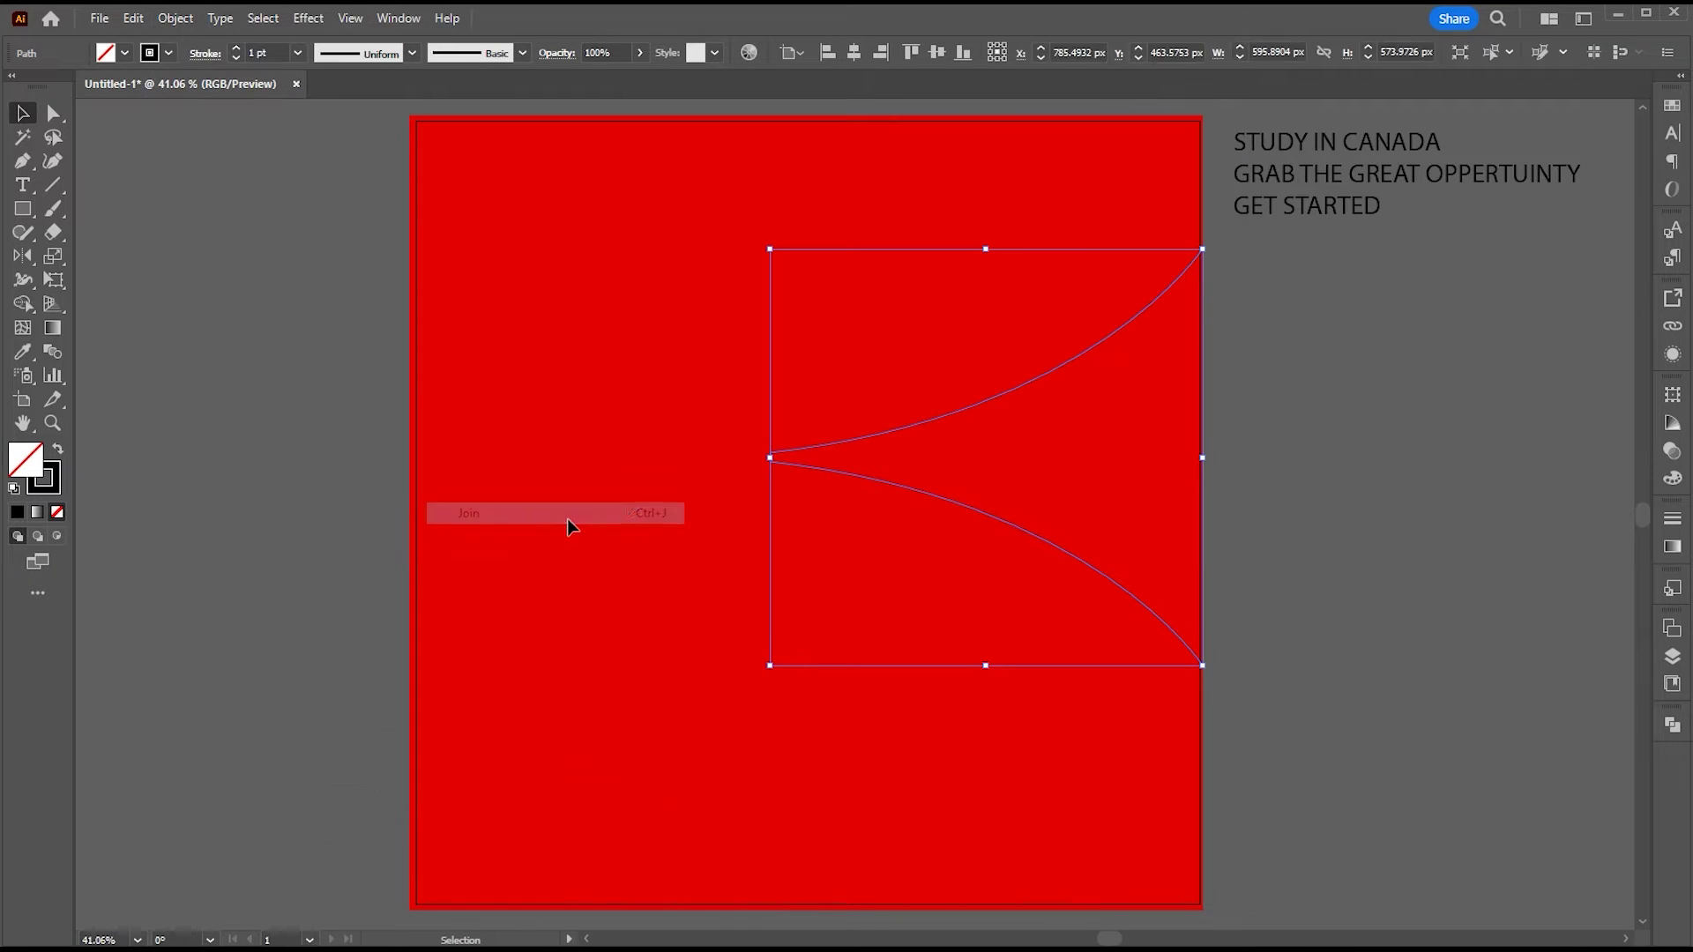
click(656, 519)
Step: Join the two left end points of the path to close the shape, and select the closed shape
key(a)
drag(1166, 553, 1148, 689)
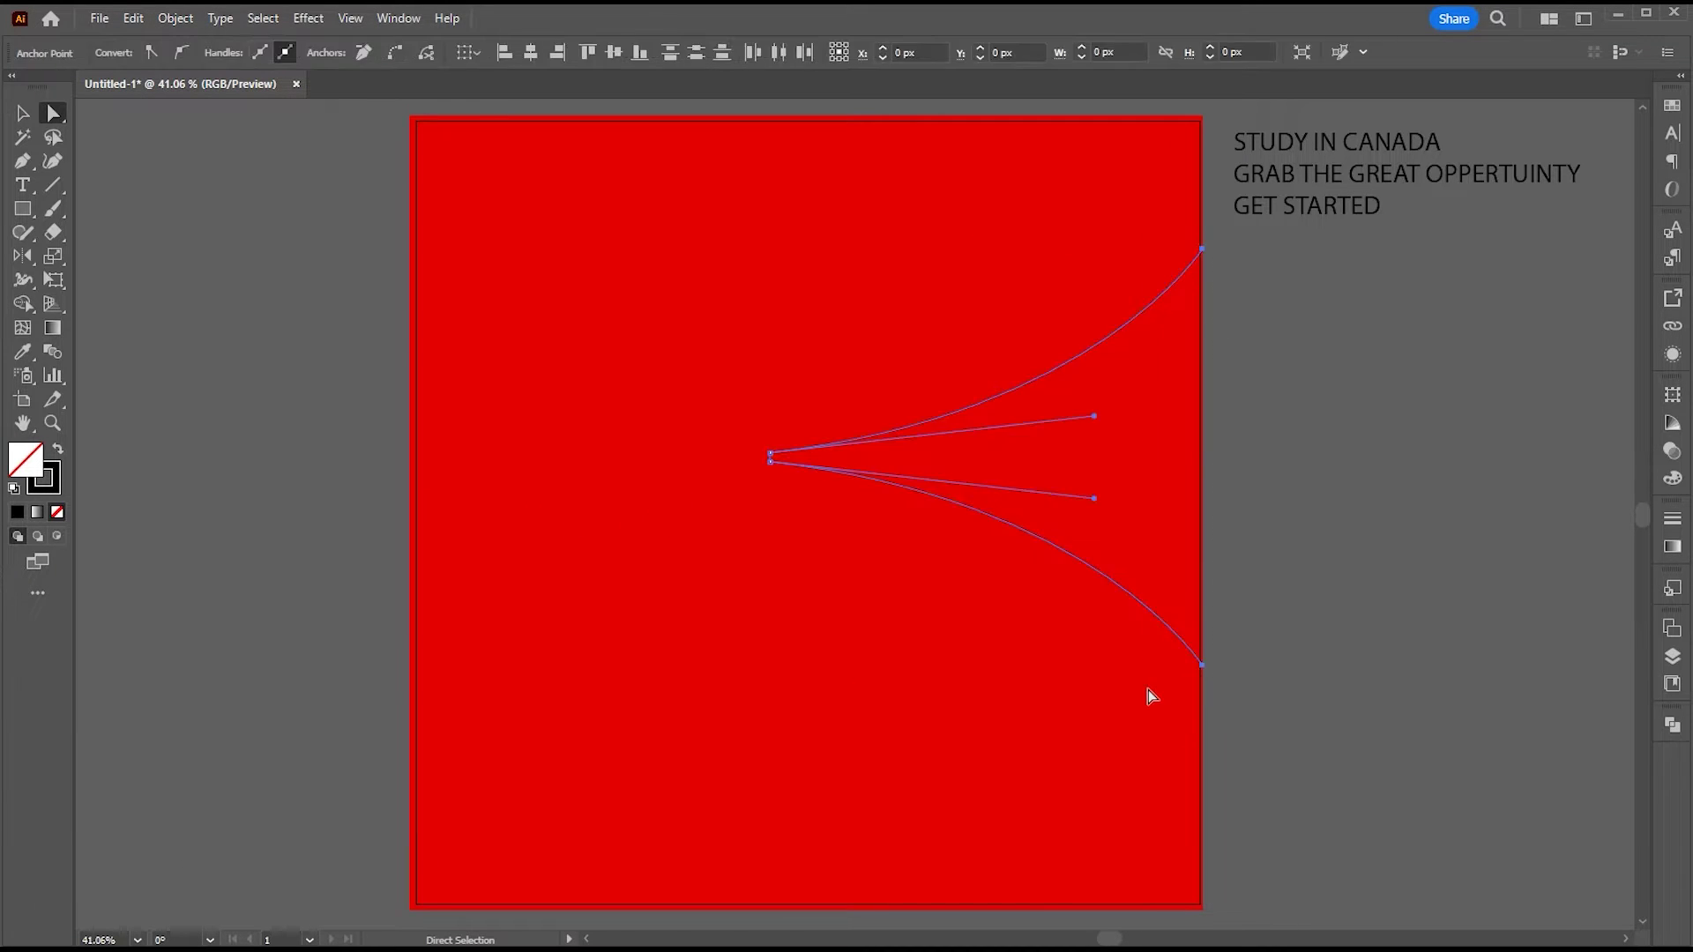
key(ctrl+j)
key(v)
click(1039, 616)
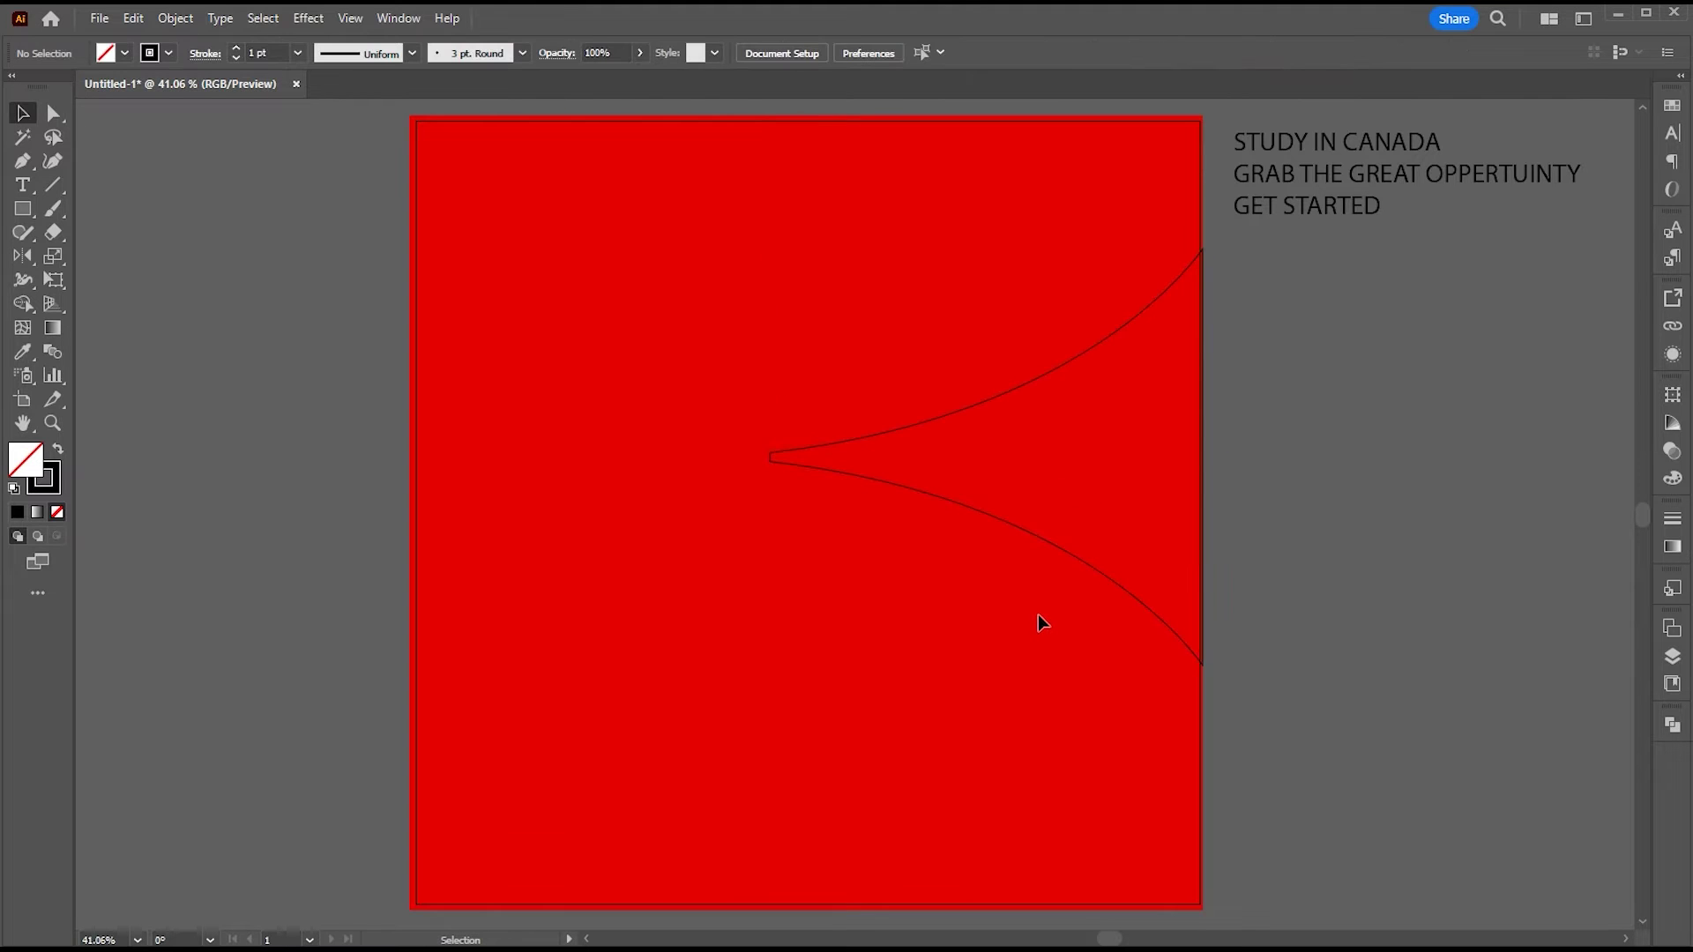
drag(854, 425, 838, 432)
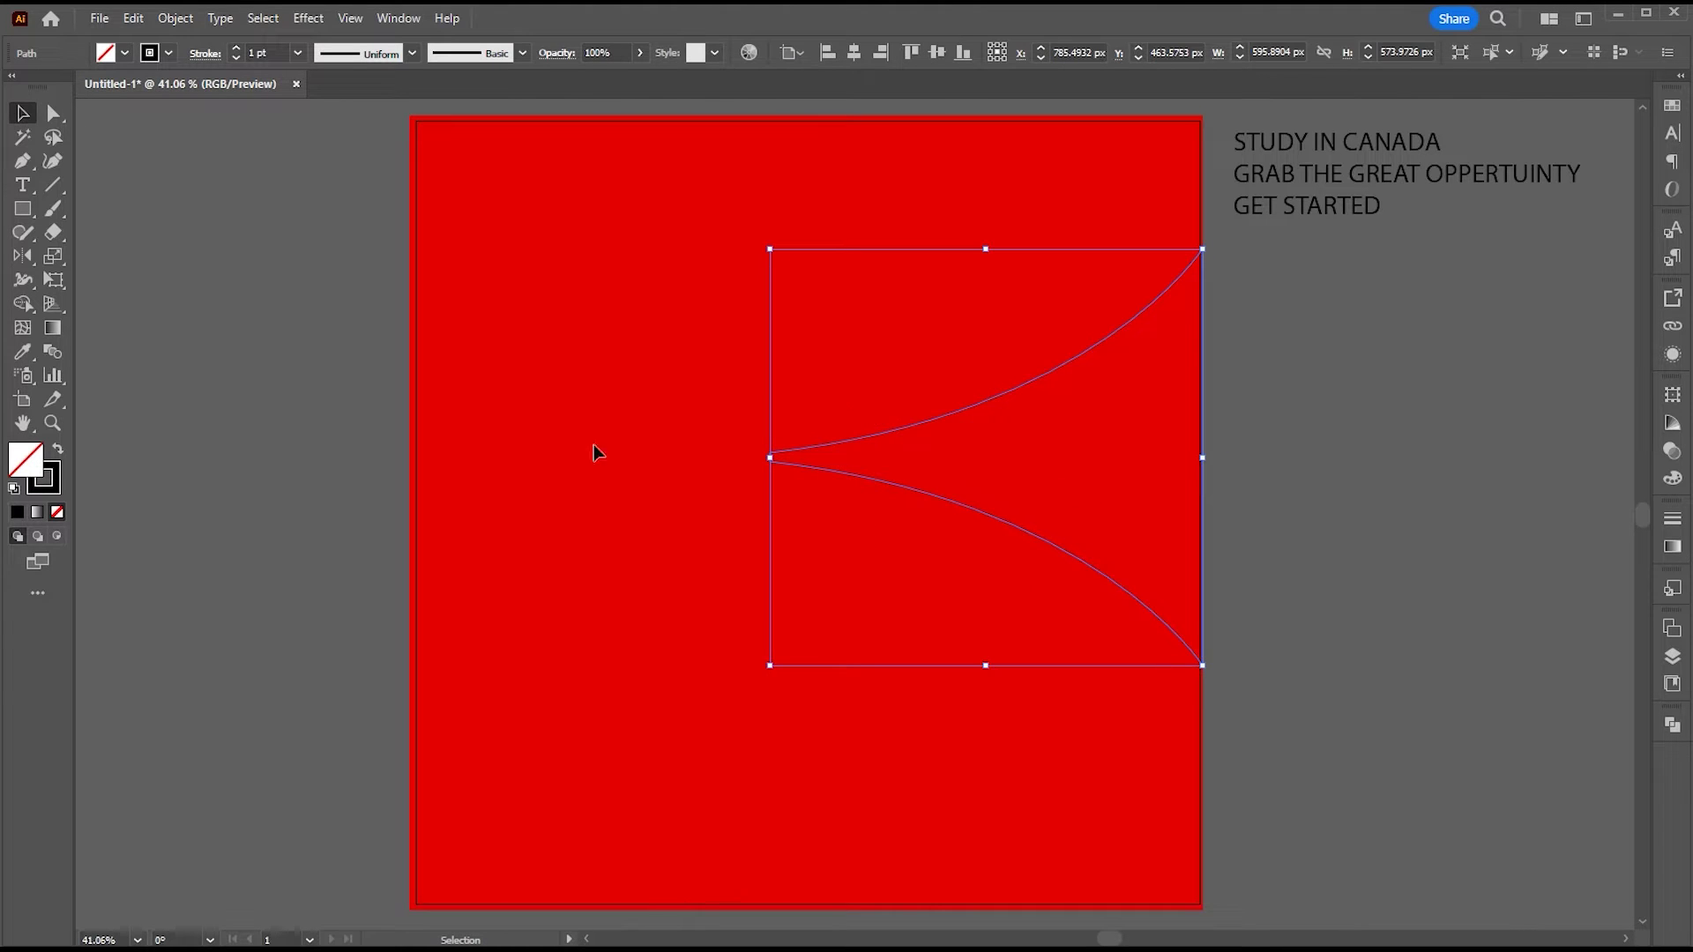
Step: Fill the closed curved shape with white and remove its outline
click(56, 451)
double_click(27, 461)
click(317, 453)
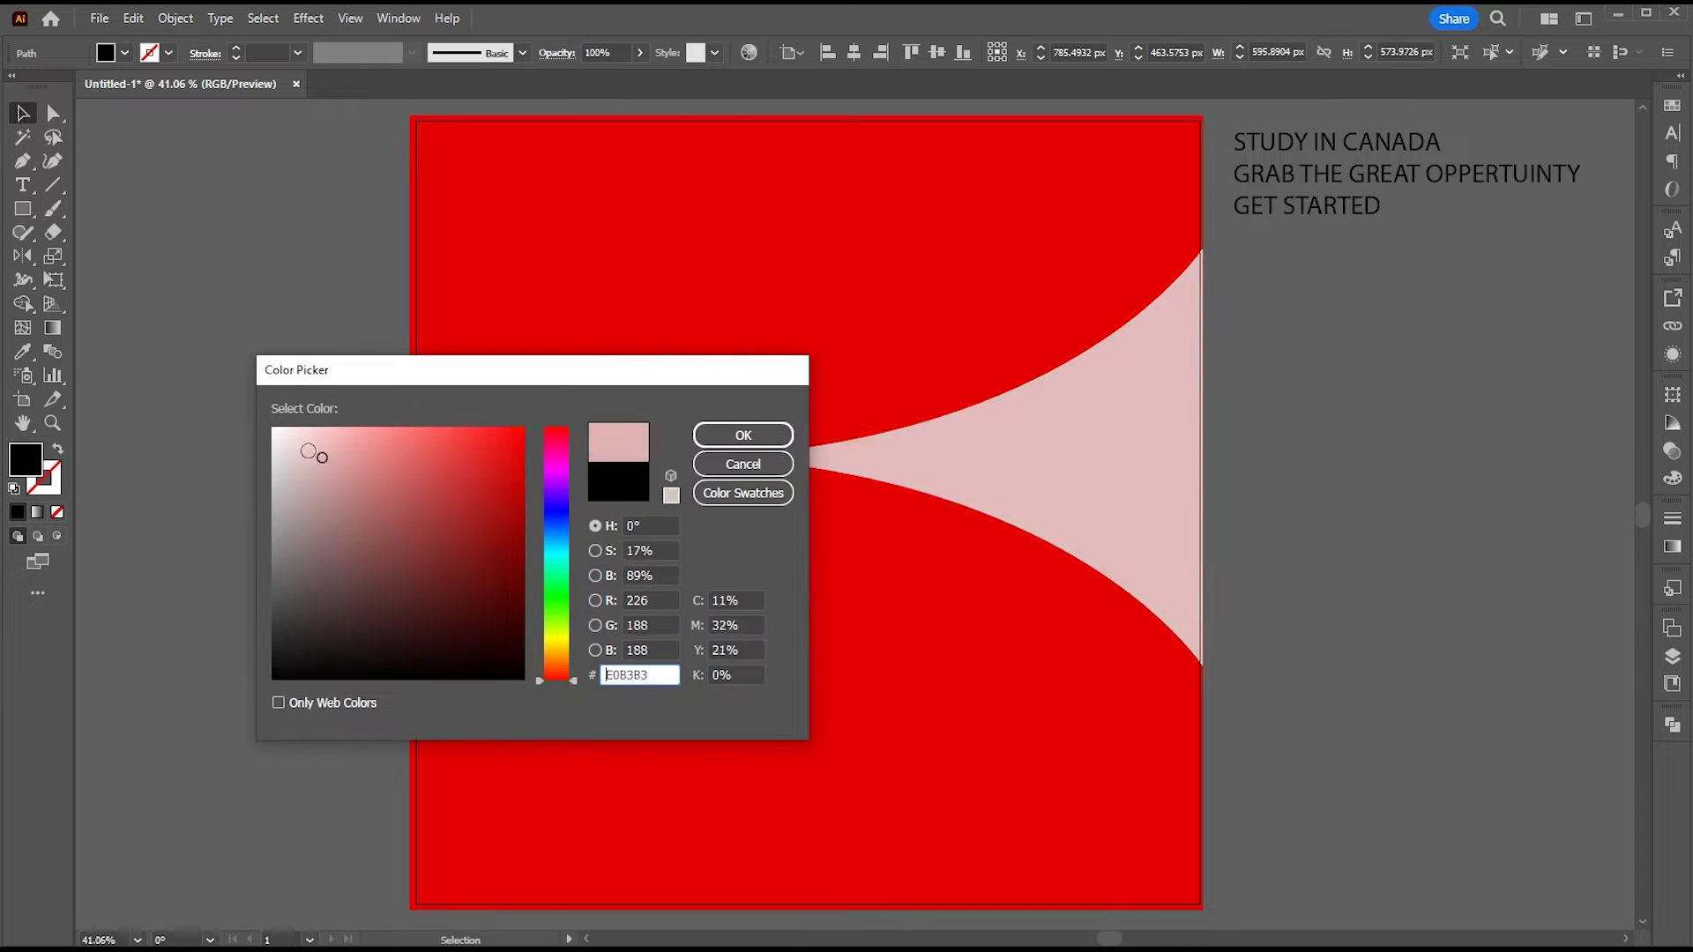
click(274, 430)
click(743, 436)
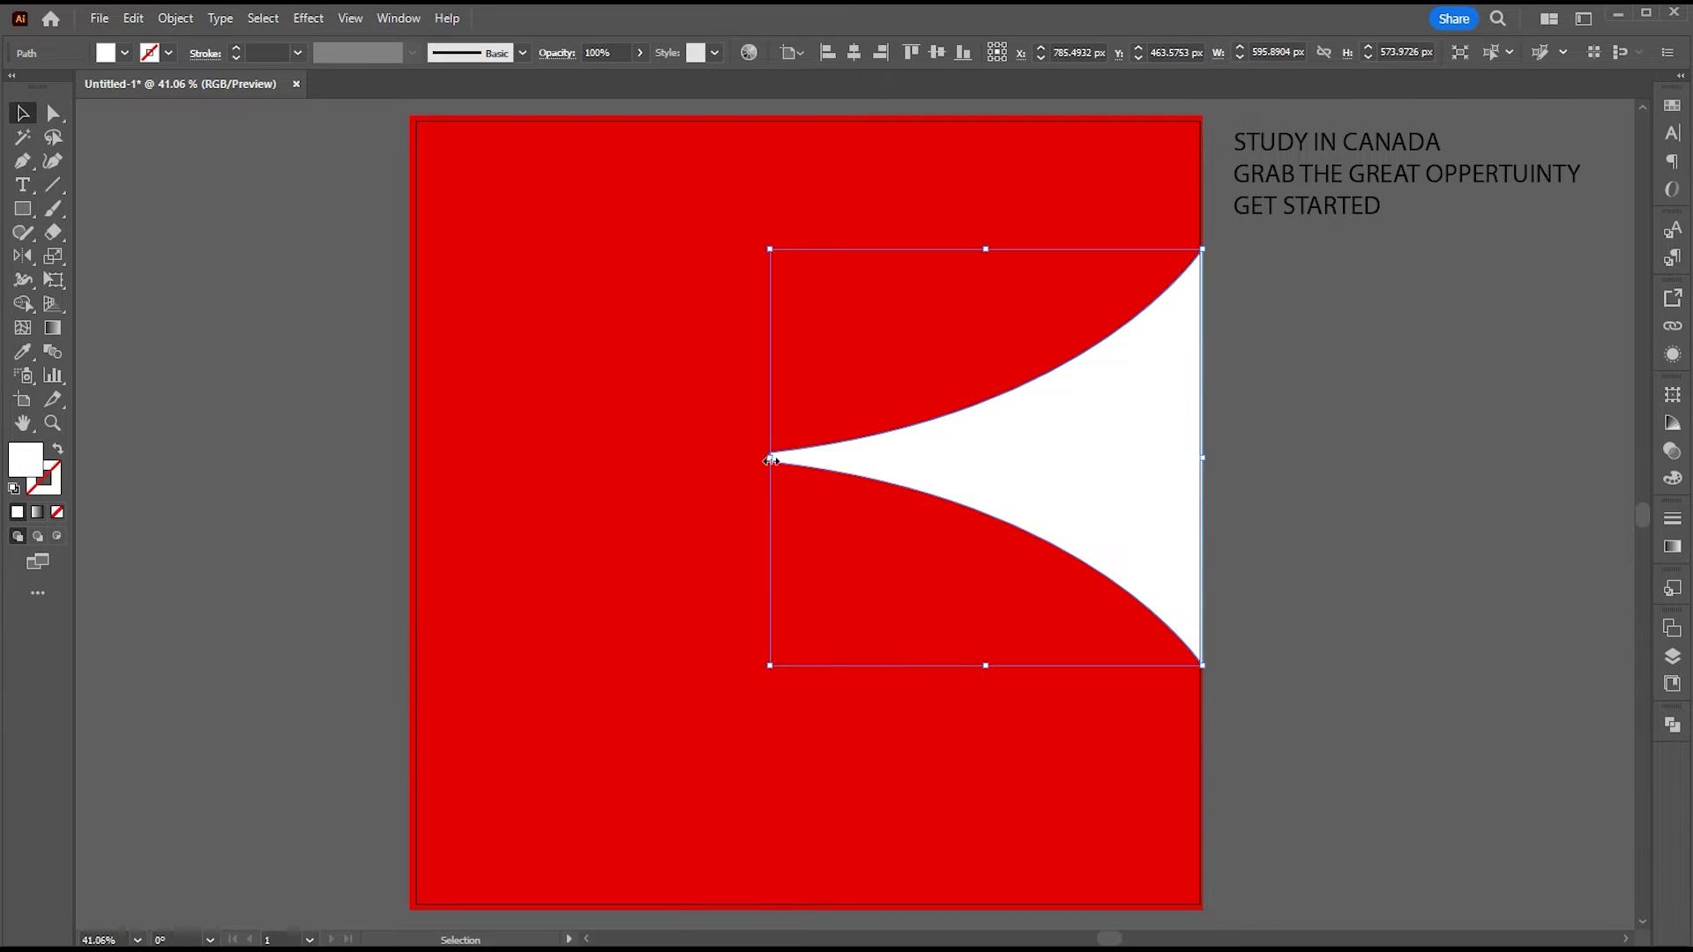
Step: Stretch the white shape further left while keeping its right side on the artboard edge, and deselect it
drag(725, 458, 700, 459)
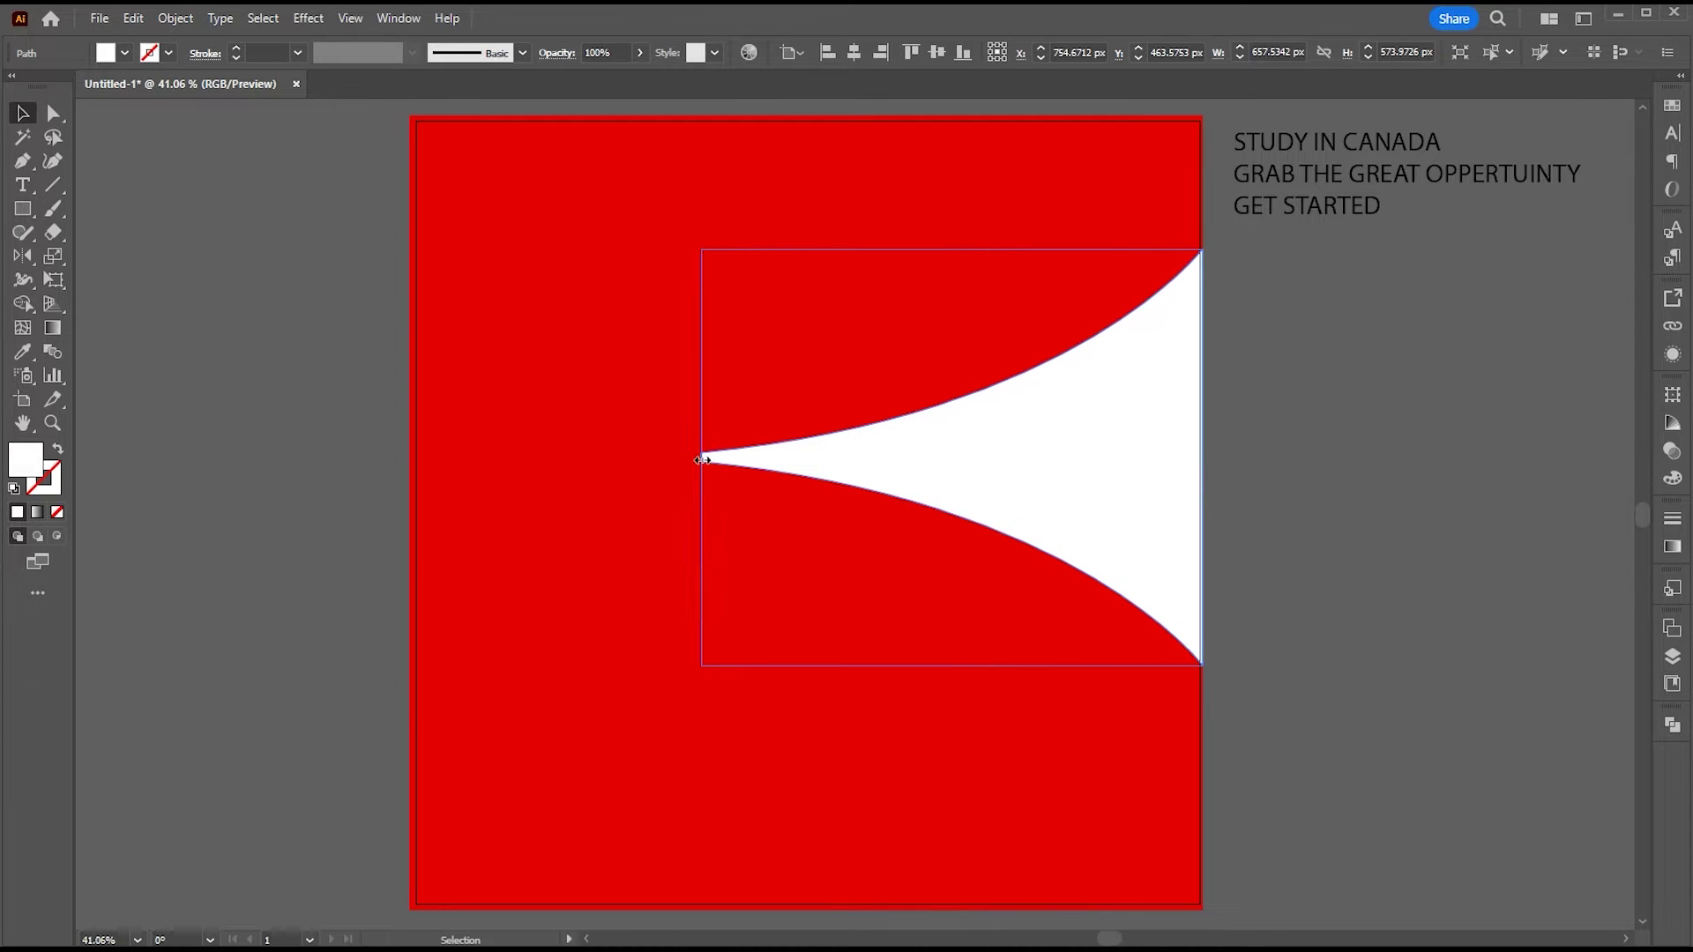
click(1207, 515)
key(z)
drag(1141, 518, 1050, 507)
key(v)
click(935, 627)
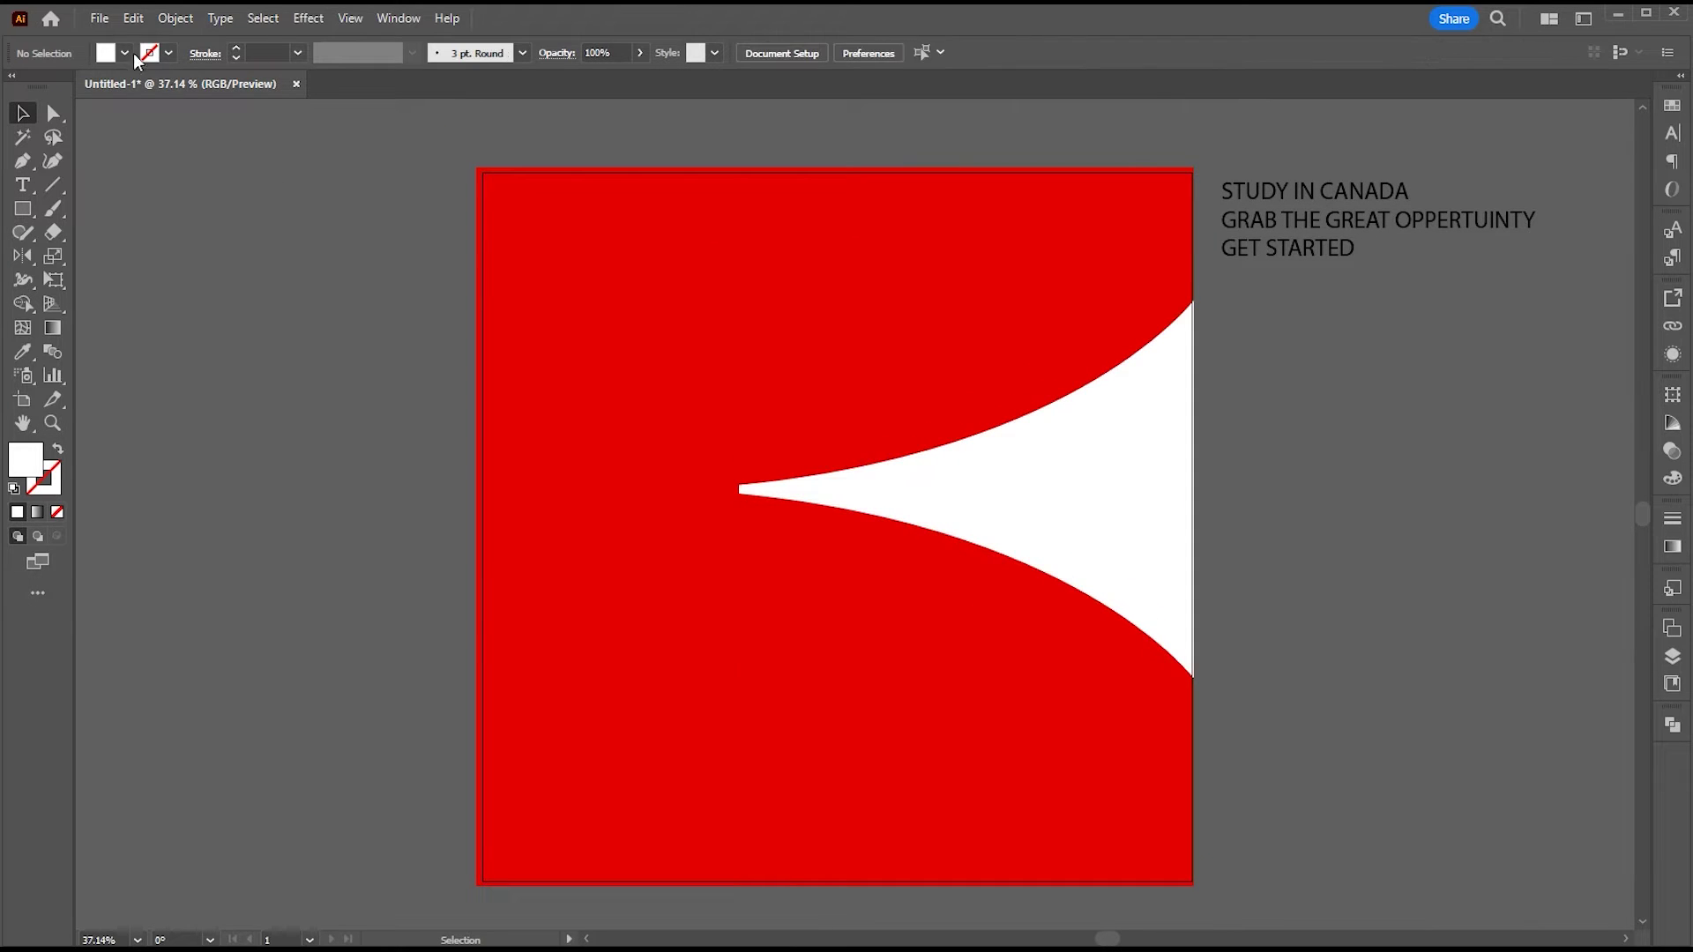
Step: Load website-icon-8, Flag_of_Canada_(leaf).svg, the canada-cn-tower photo, the airplane image and 1041689 (1) for placing into the document
click(106, 21)
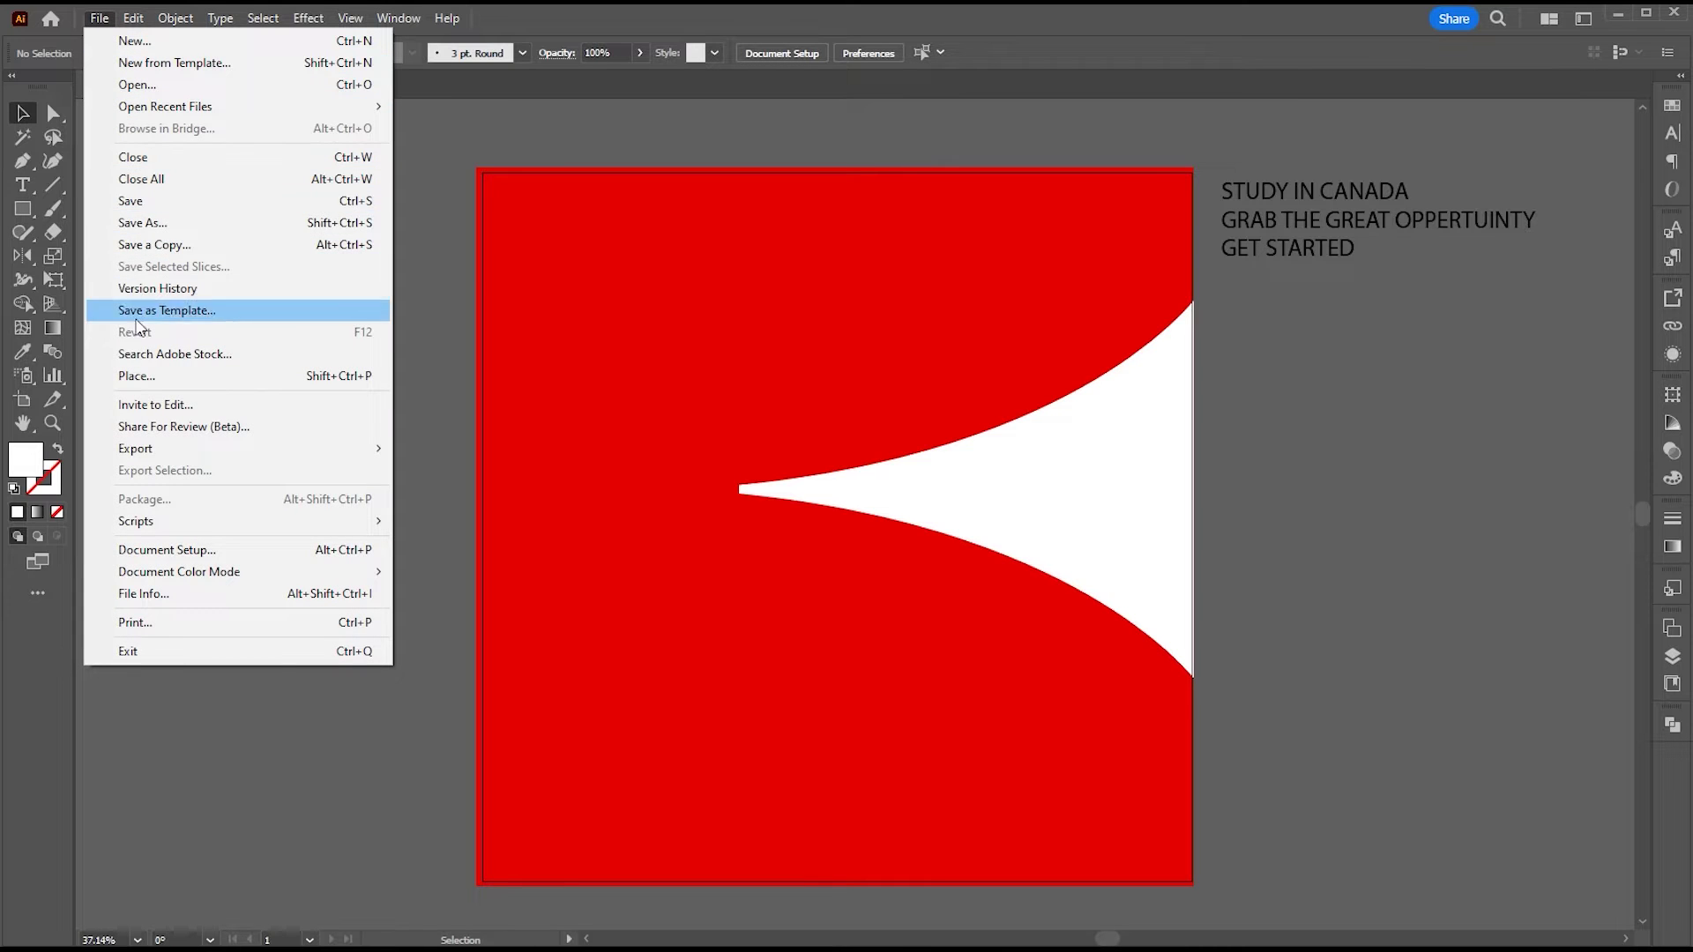
click(136, 376)
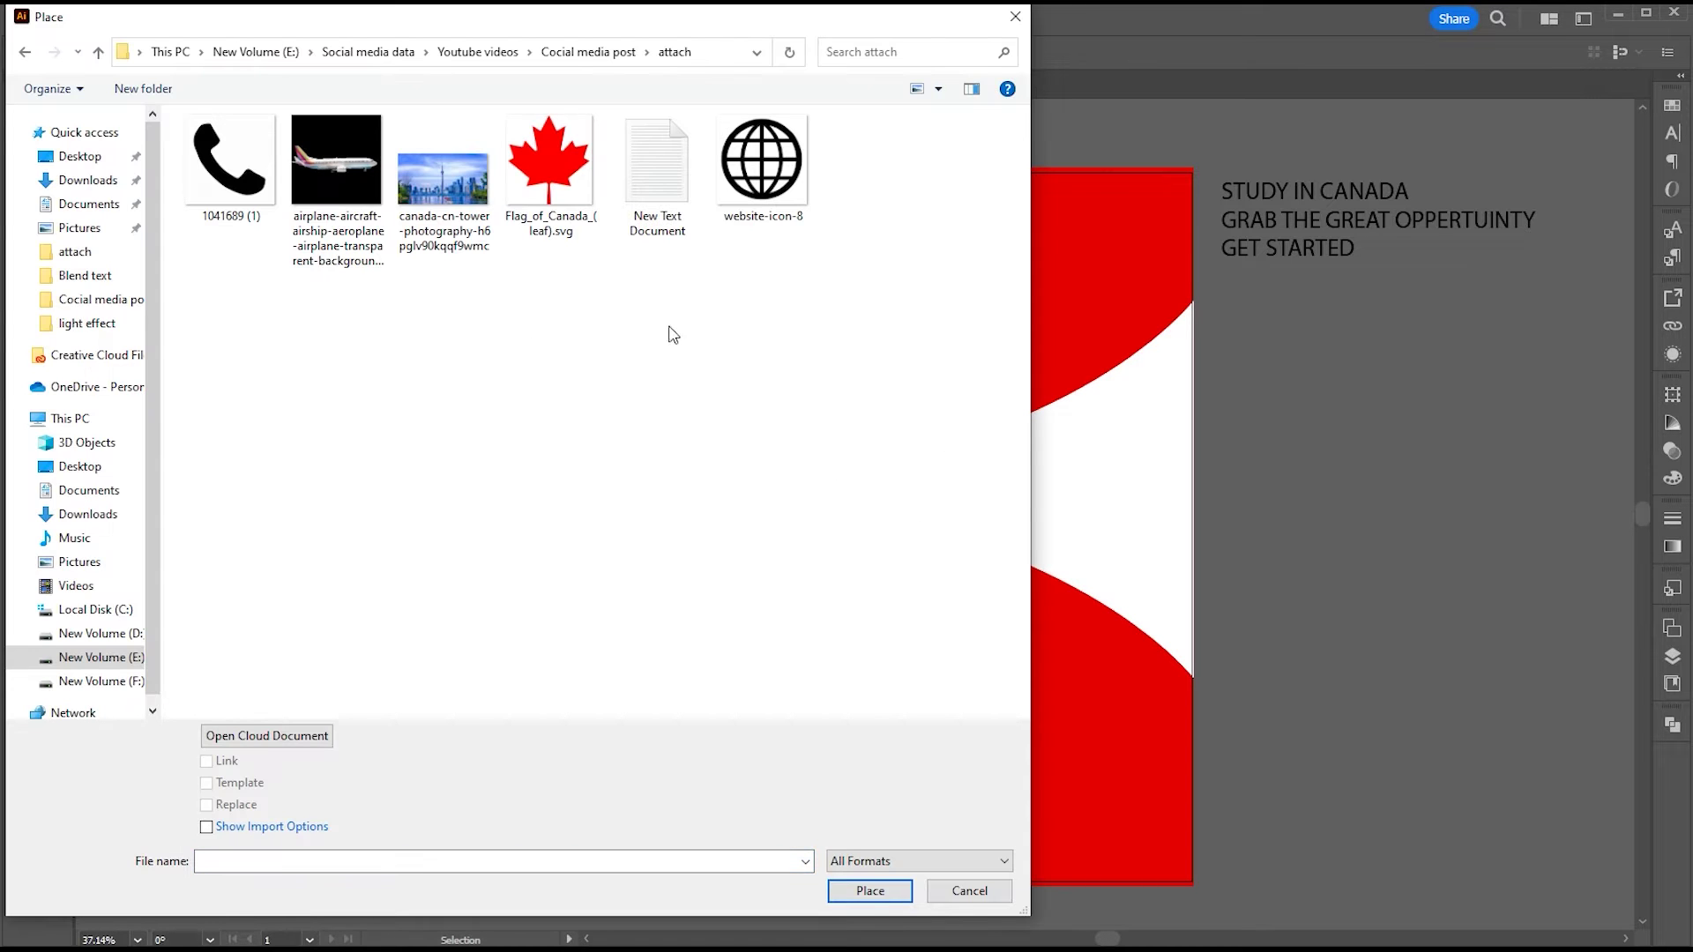
click(762, 163)
ctrl+click(549, 163)
ctrl+click(443, 181)
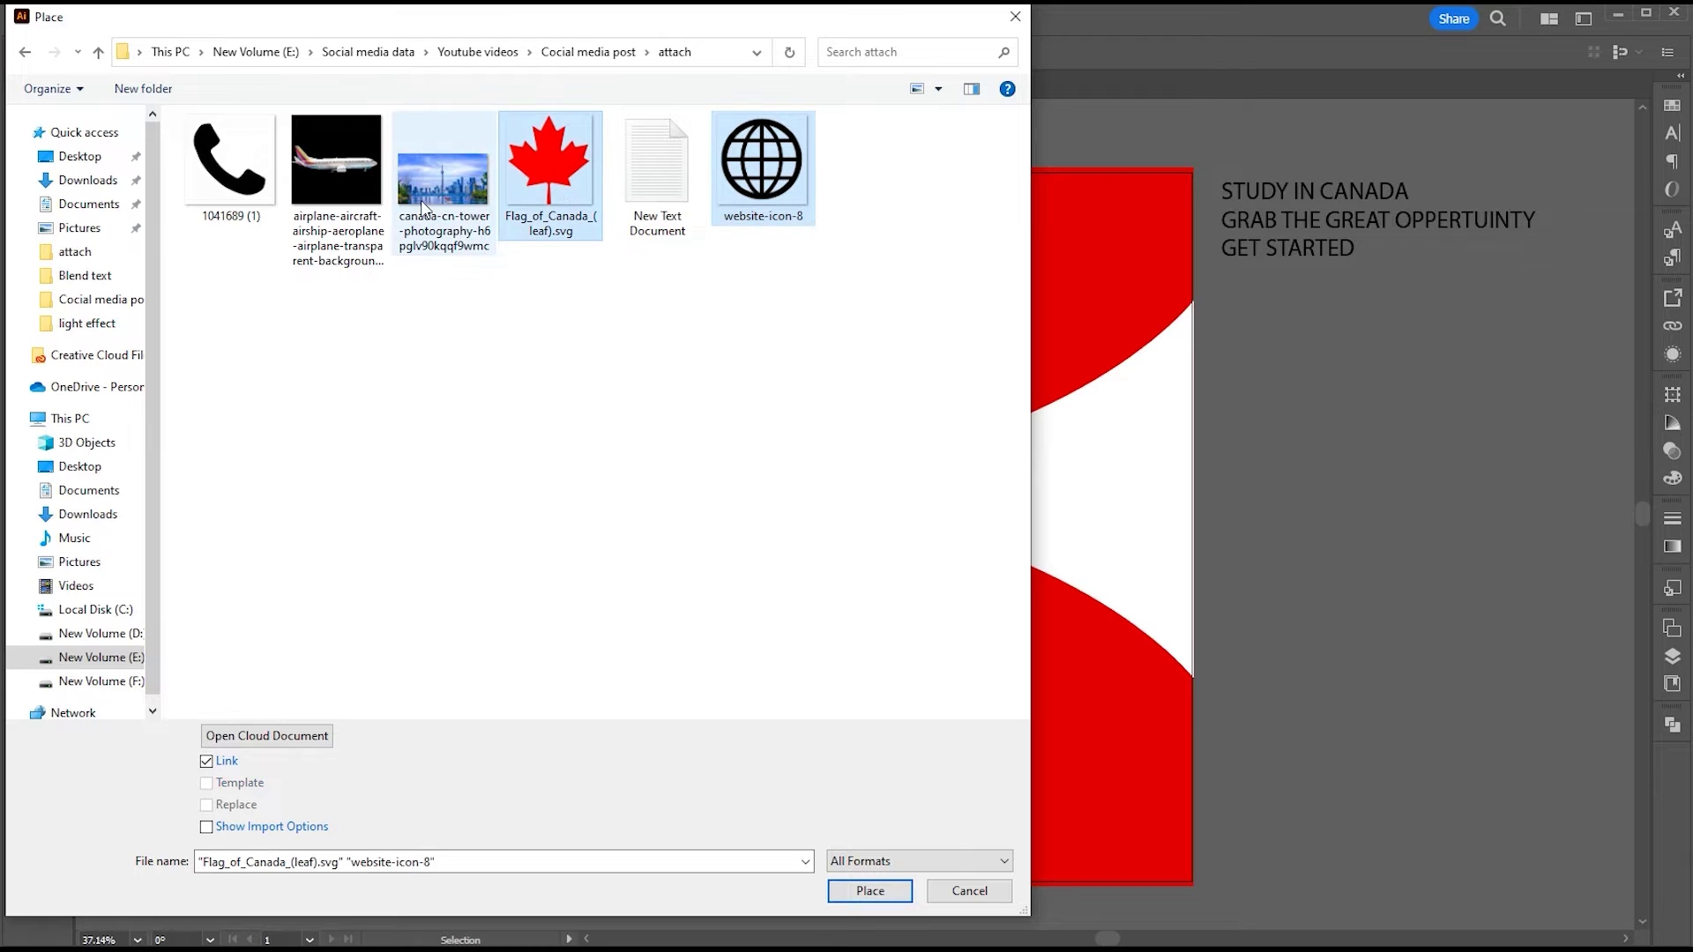
ctrl+click(340, 189)
ctrl+click(231, 180)
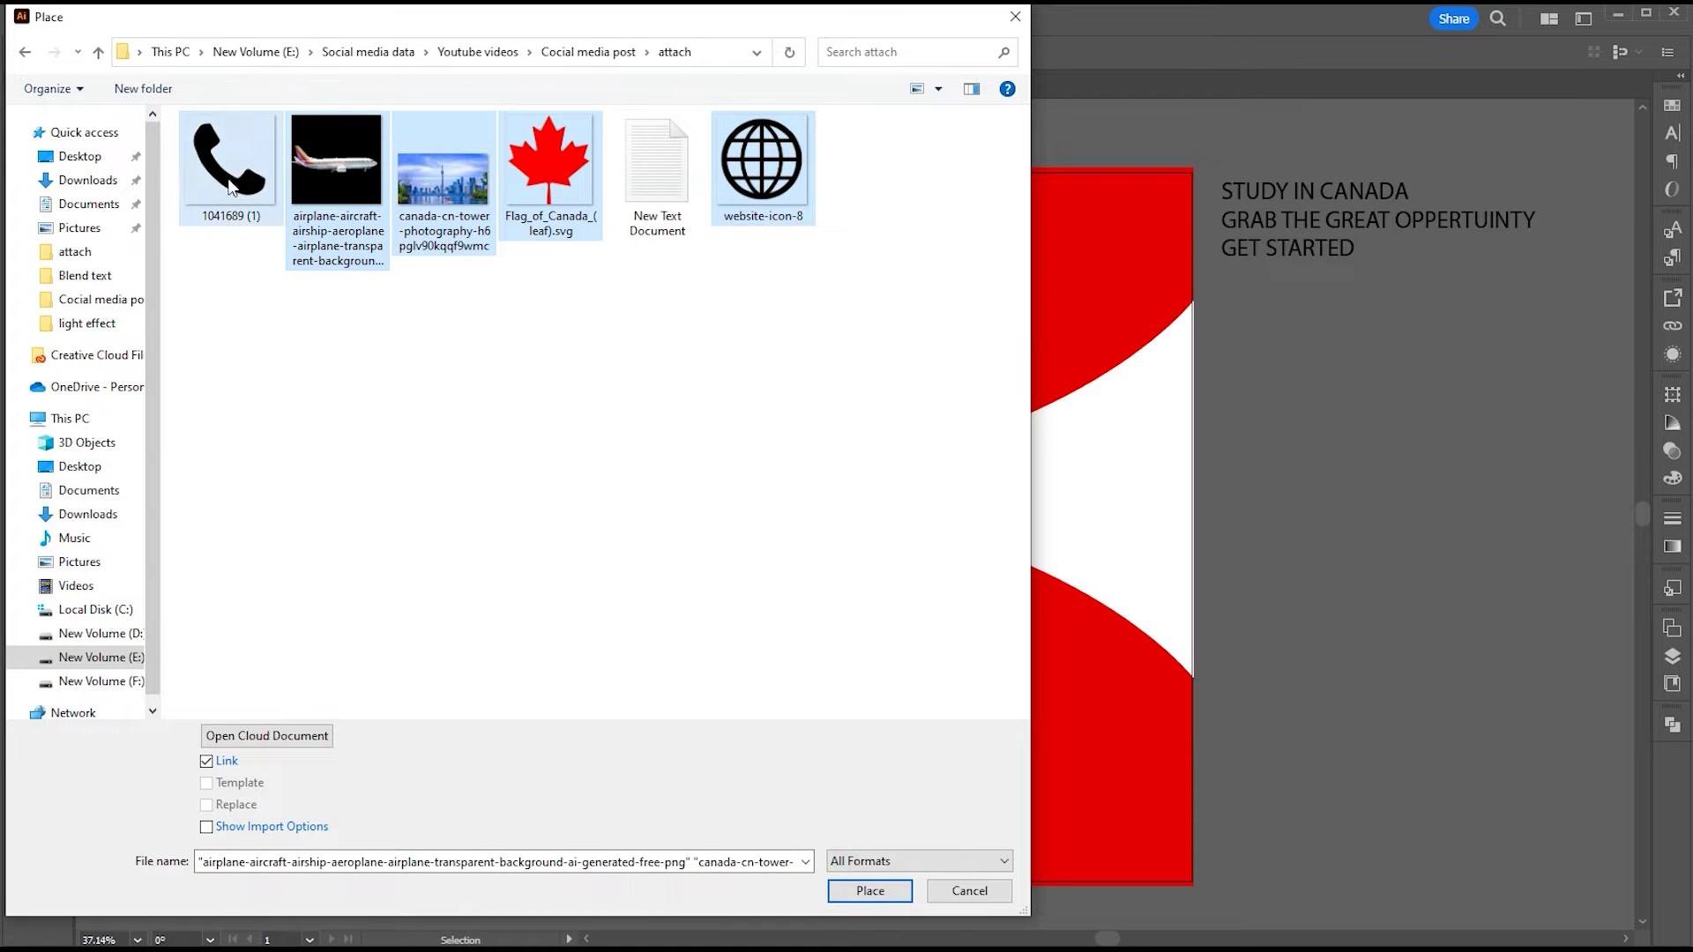
click(870, 890)
Step: Place the phone icon, airplane, skyline photo, maple leaf and globe icon in a row above the artboard
key(space)
drag(859, 375, 868, 473)
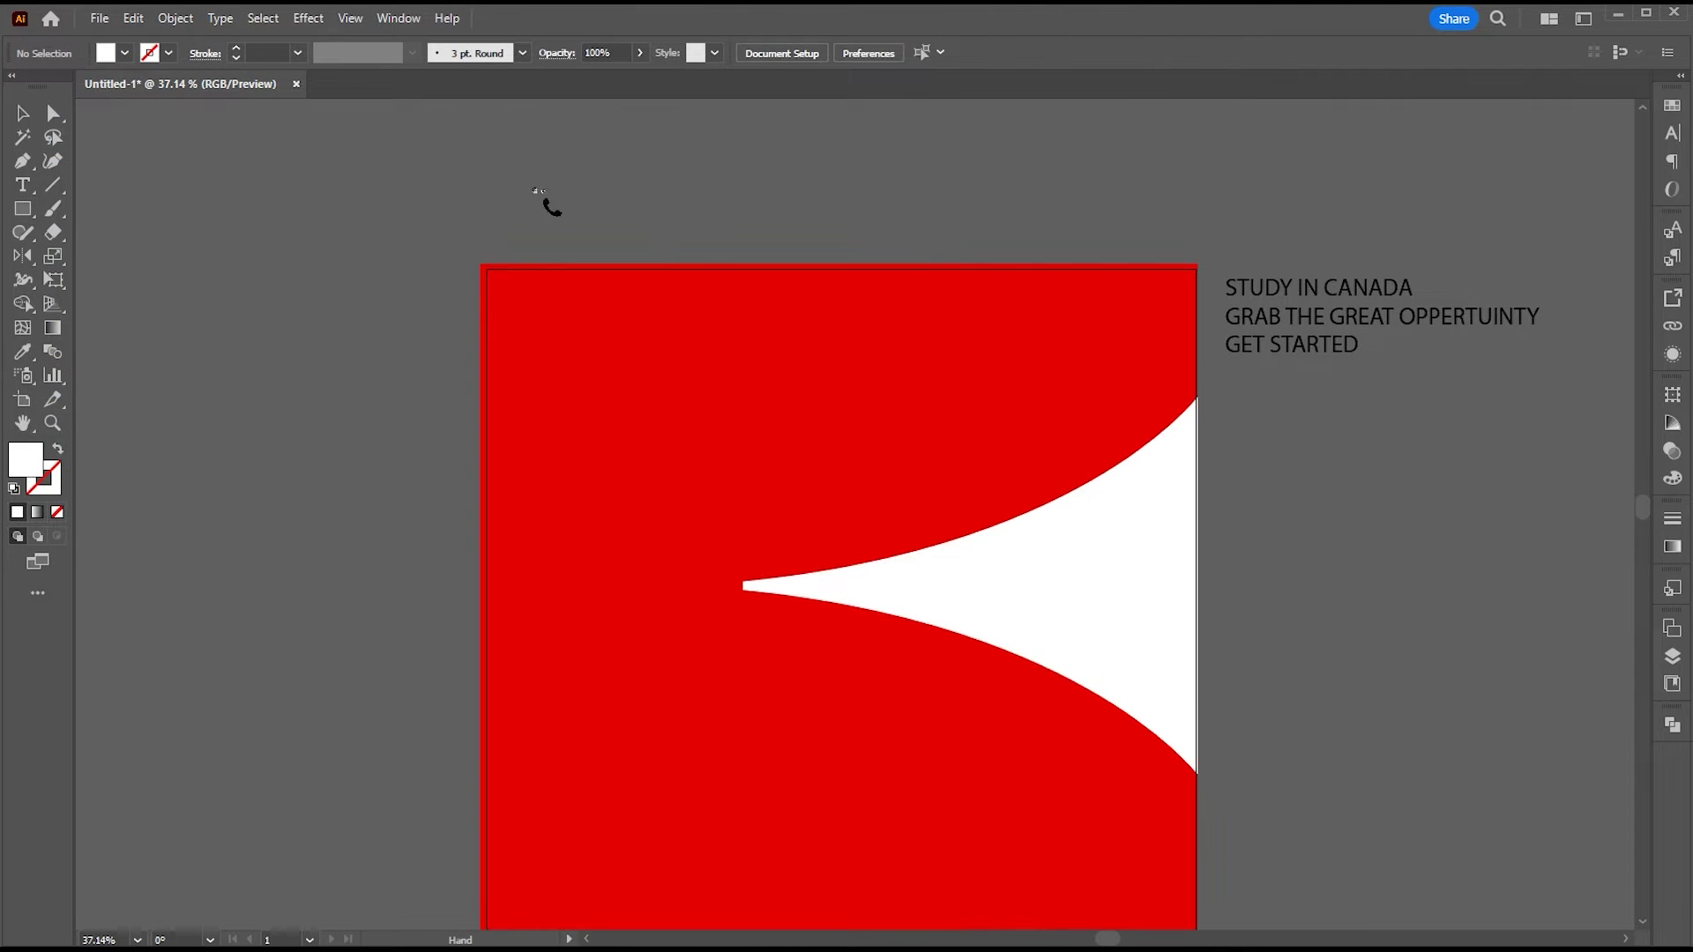
click(478, 143)
drag(589, 144, 679, 232)
drag(698, 141, 861, 265)
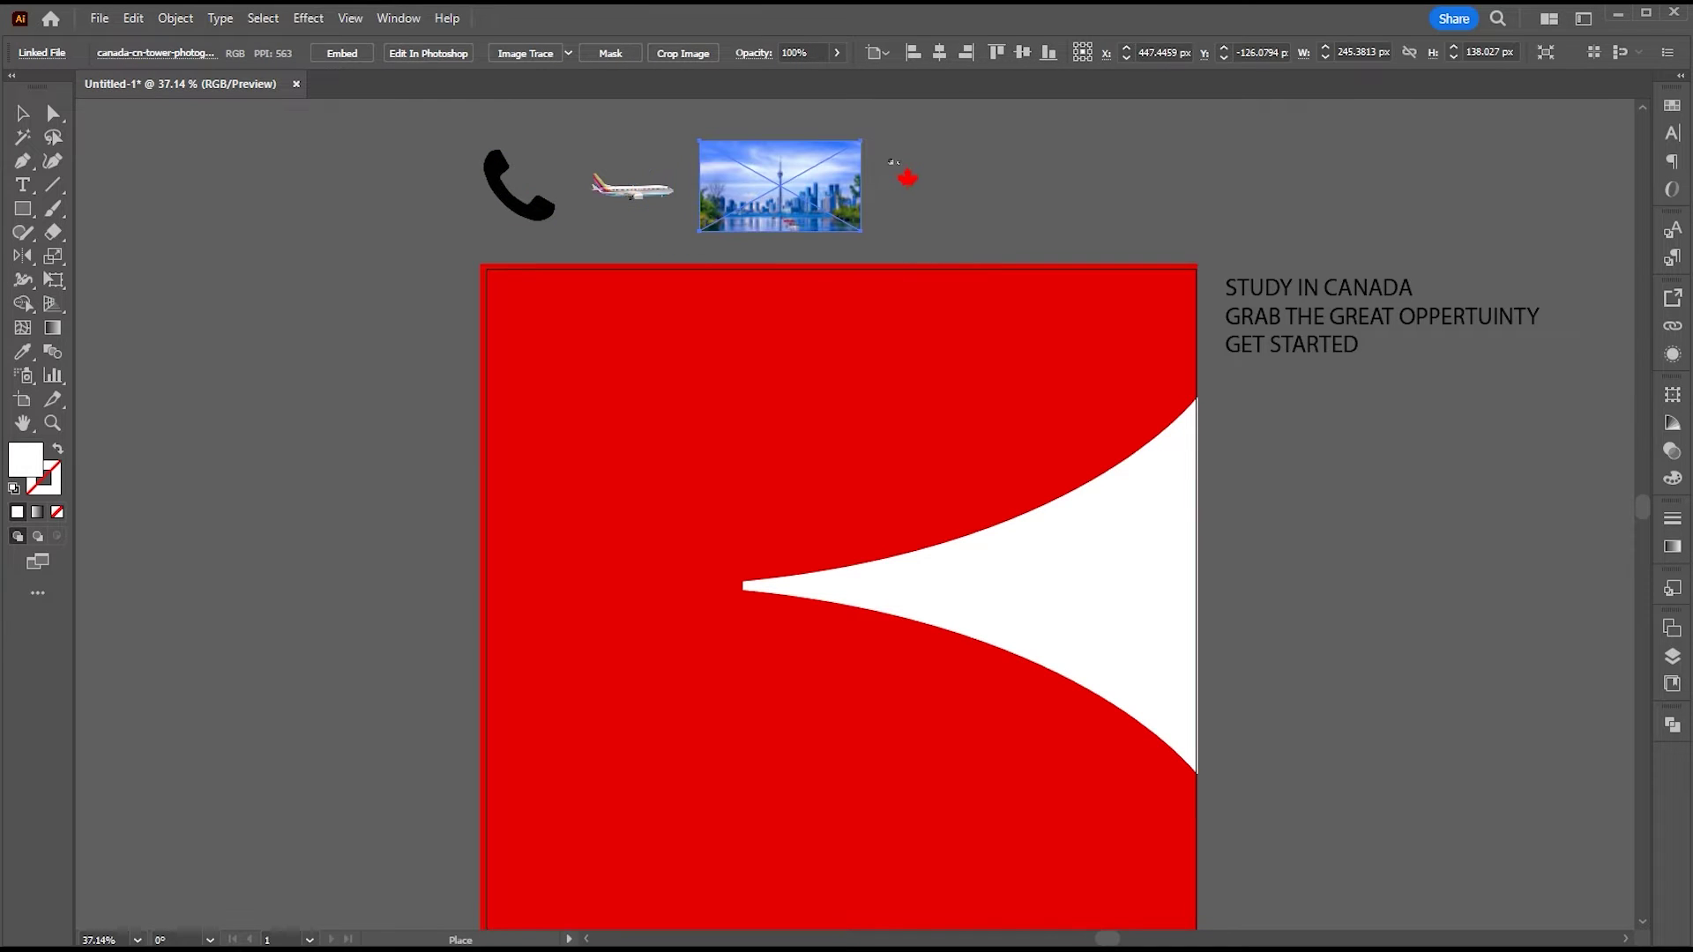
drag(882, 143, 986, 250)
drag(1017, 141, 1153, 251)
click(1231, 209)
drag(1082, 293, 1069, 256)
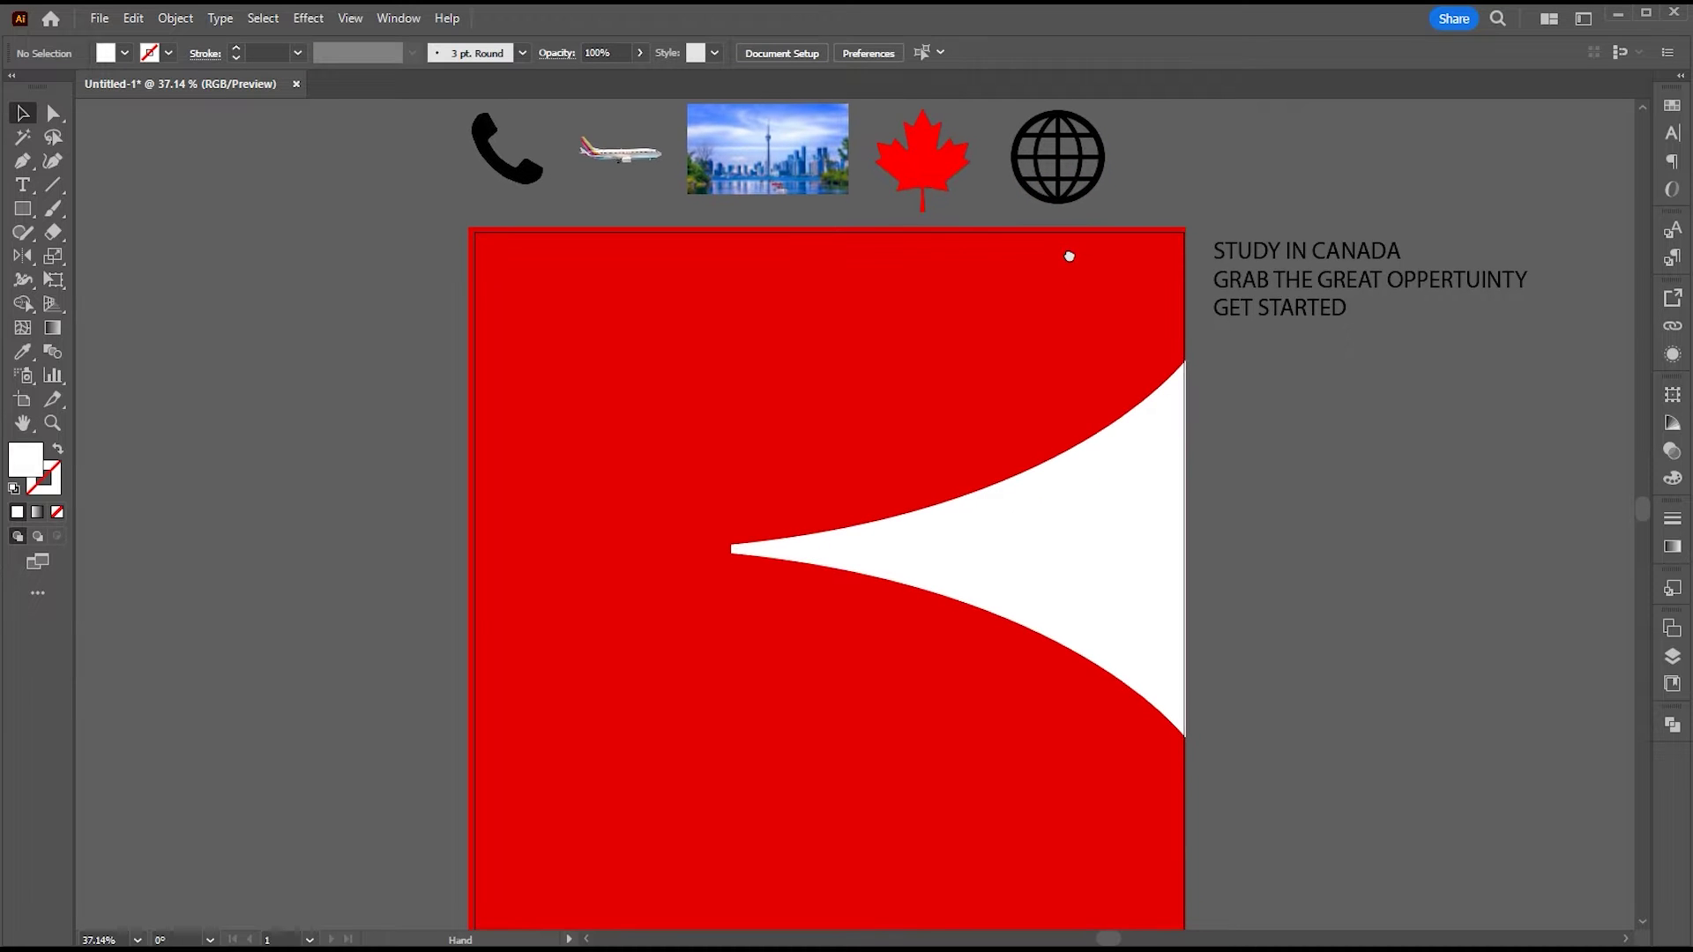
drag(979, 298, 988, 307)
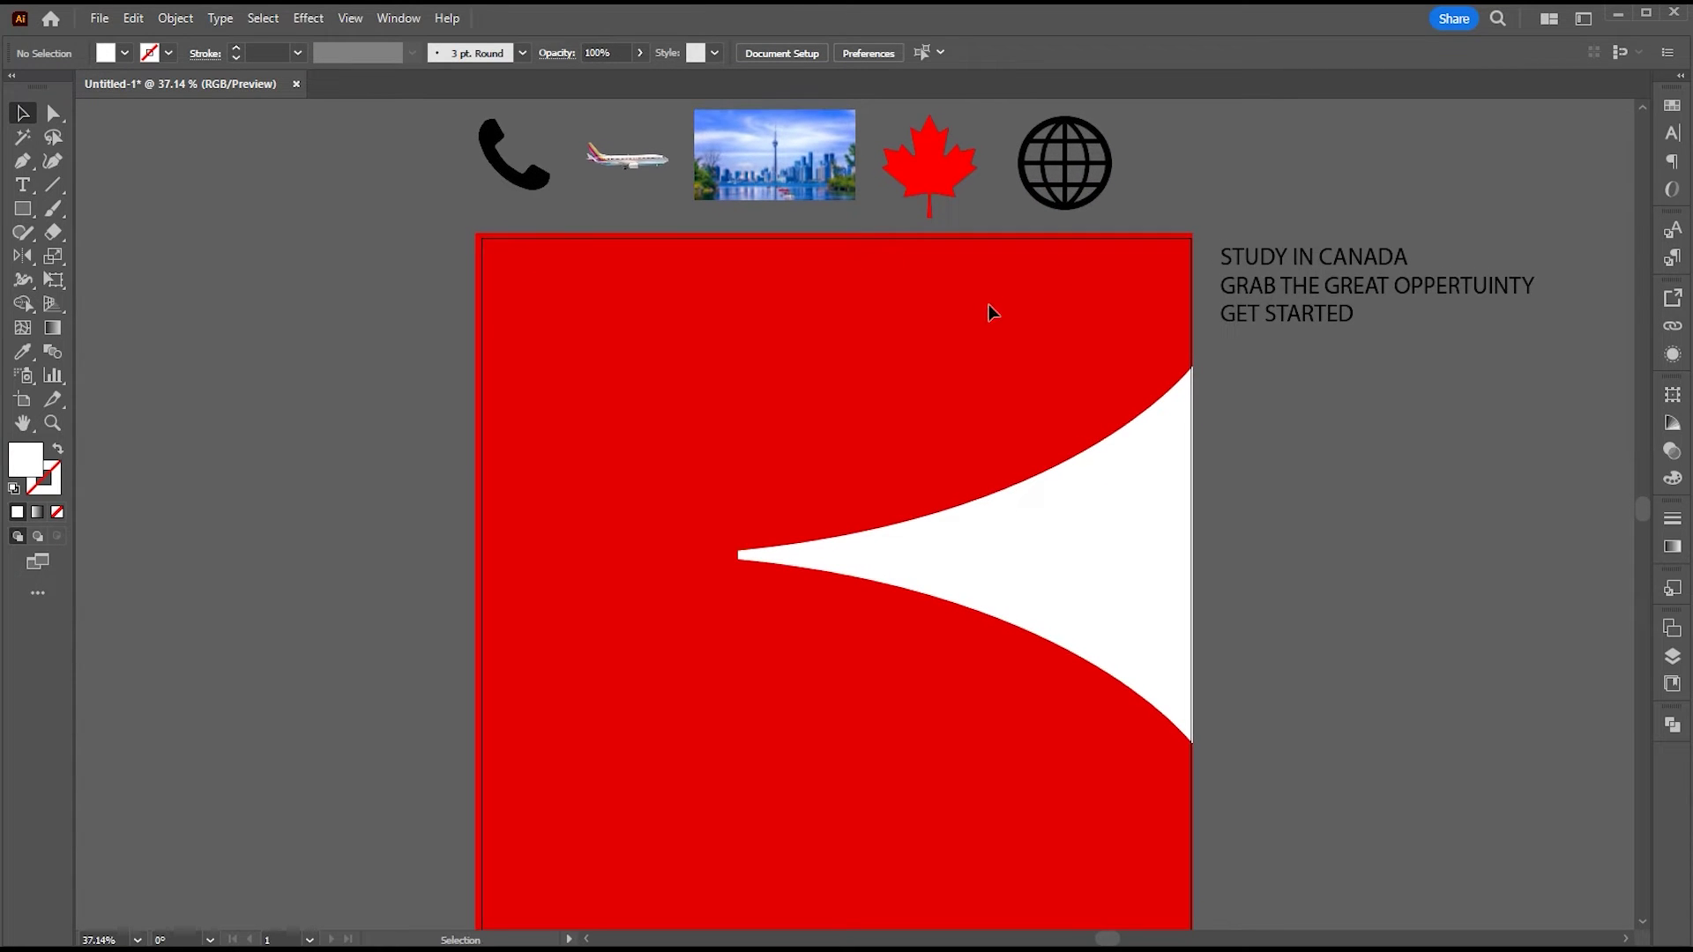
Step: Move the skyline photo over the white shape and enlarge it proportionally to about 999 x 562 px so it covers the shape
click(798, 168)
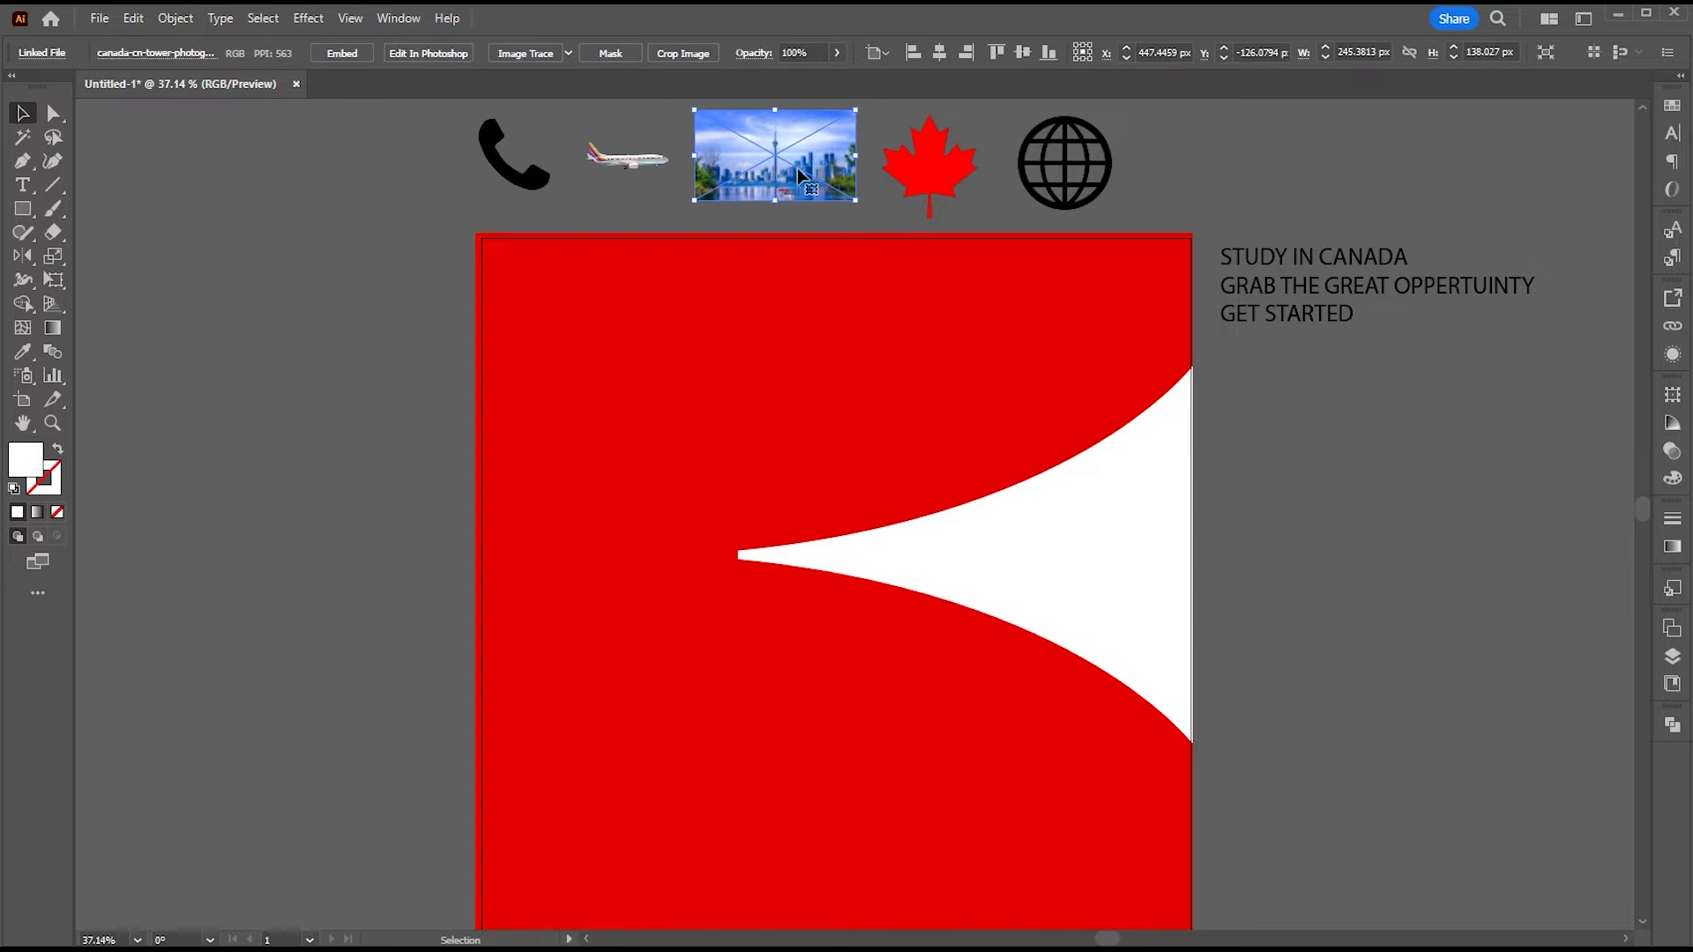
drag(799, 171, 1031, 571)
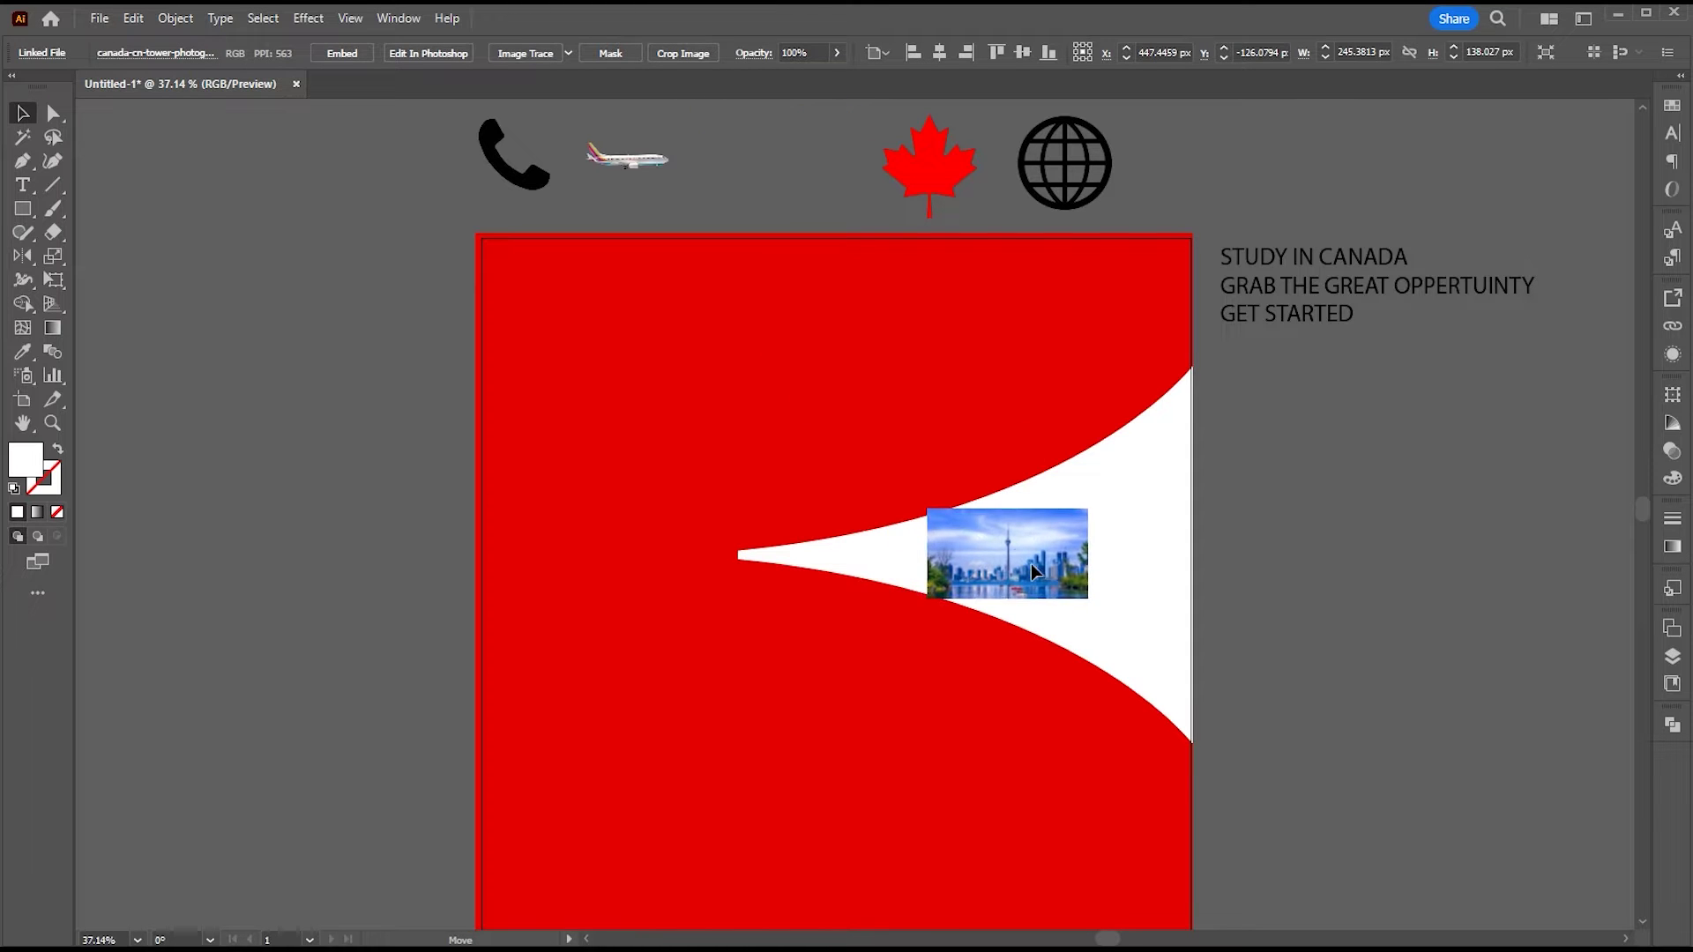
drag(1089, 509, 1296, 405)
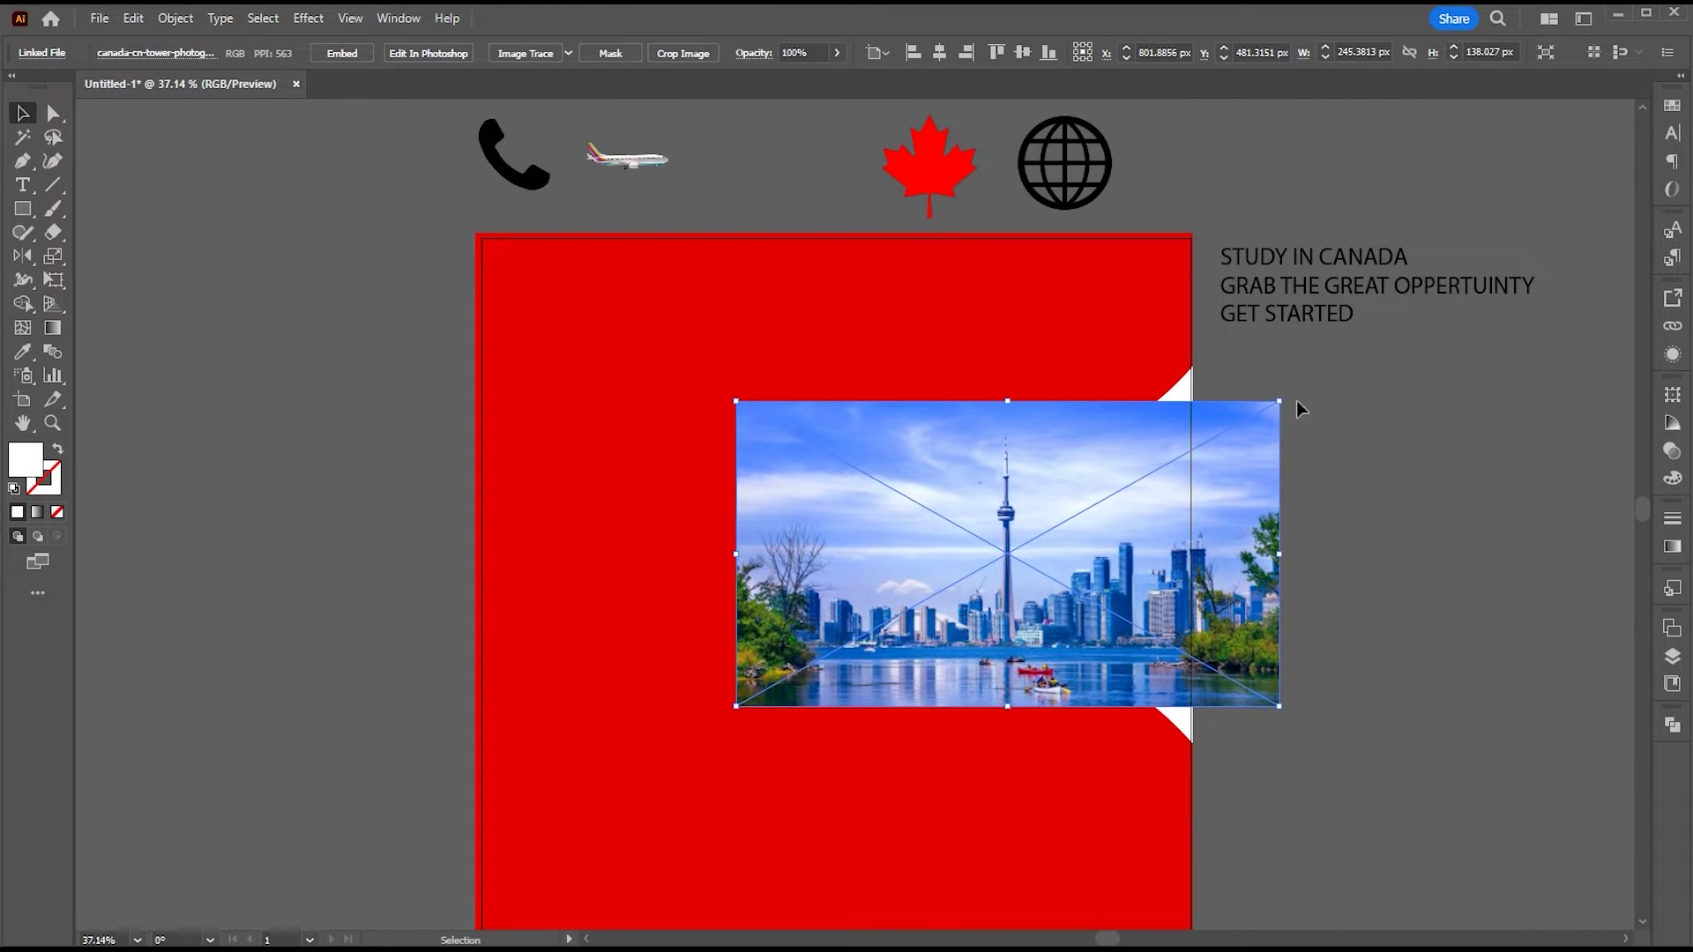
drag(1142, 481, 1182, 480)
drag(1320, 401, 1378, 367)
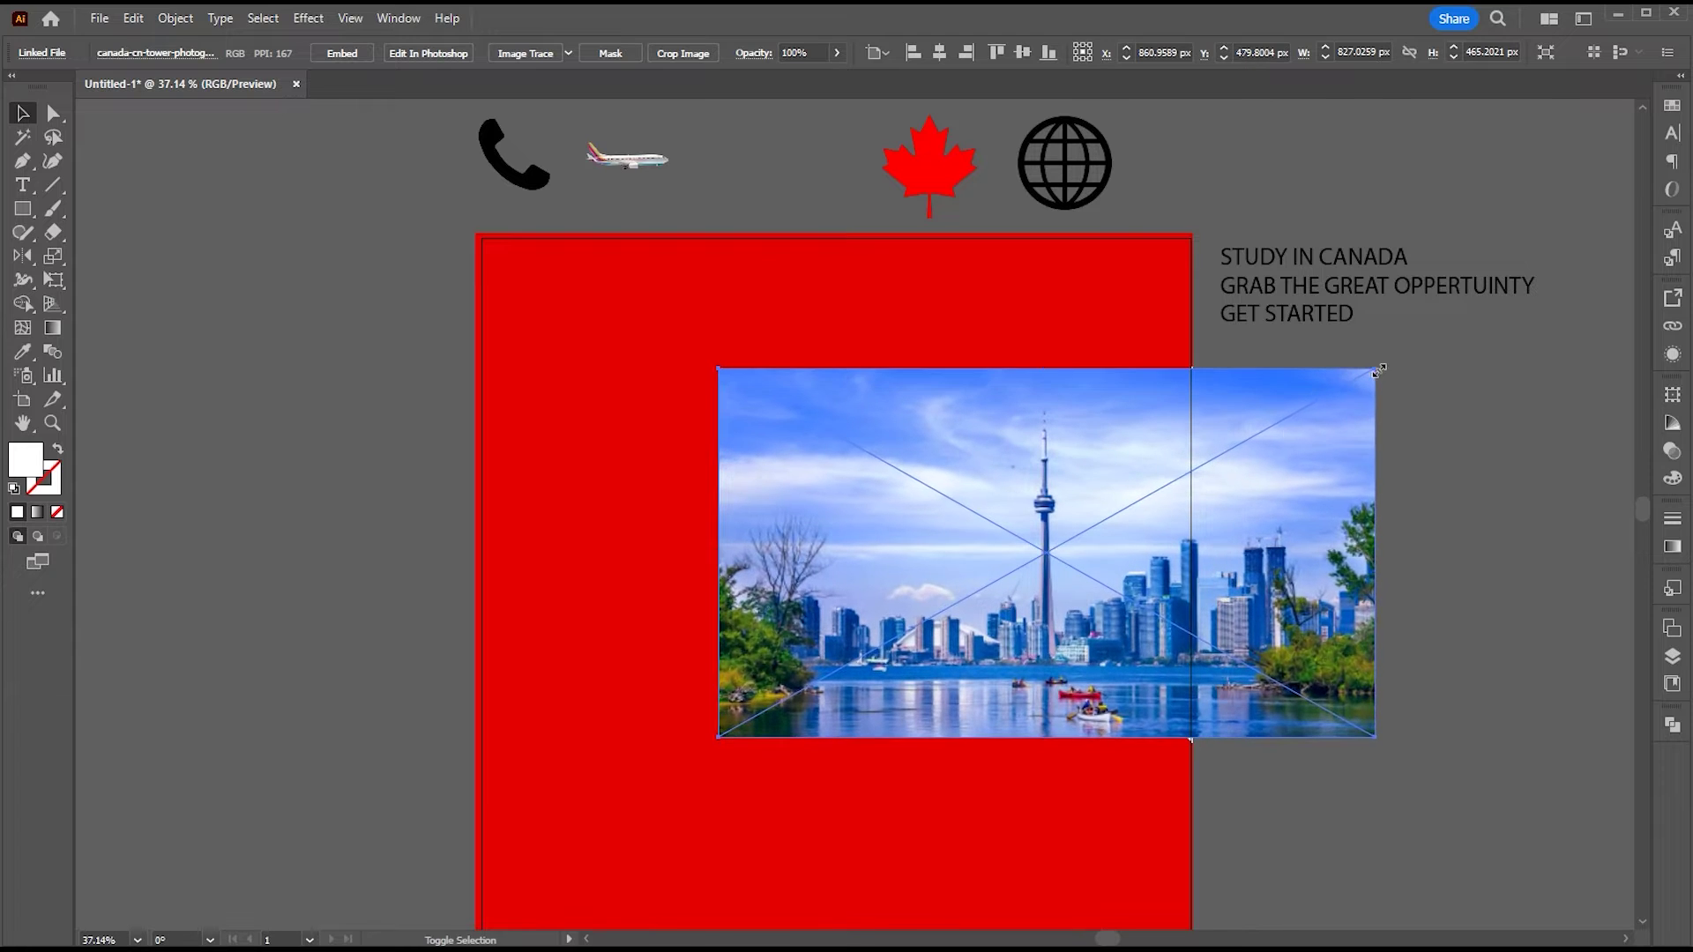
drag(1164, 484, 1173, 488)
Step: Arrange the skyline photo behind the white curved shape but in front of the red background
right_click(1129, 485)
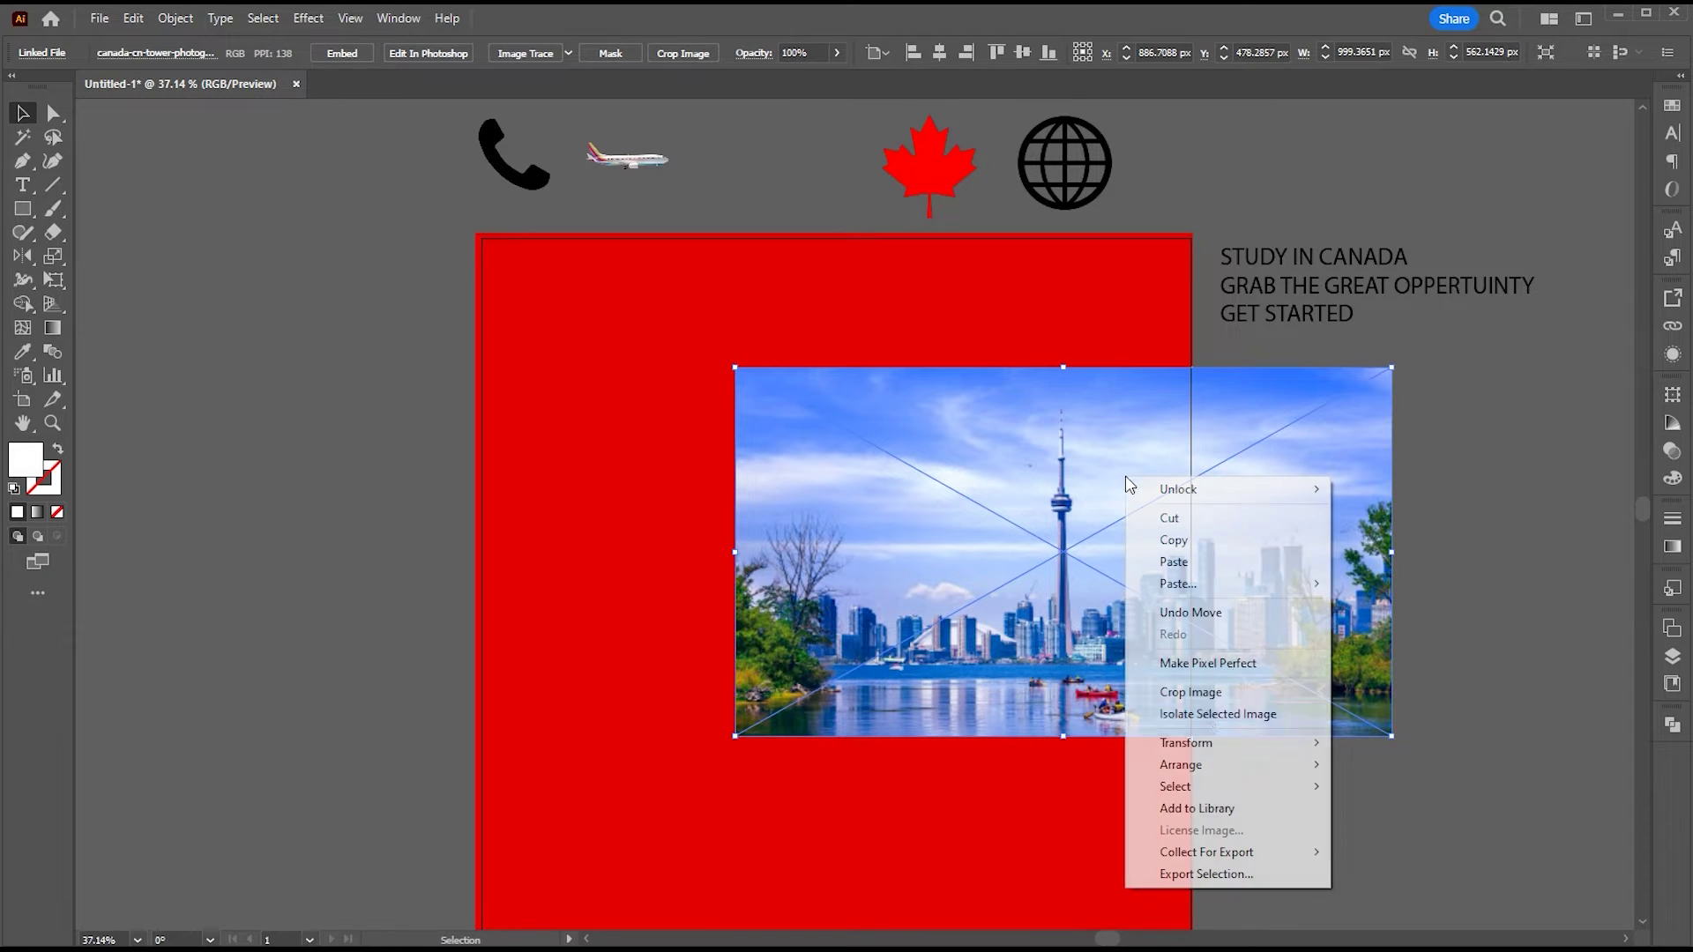
mouse_move(1205, 749)
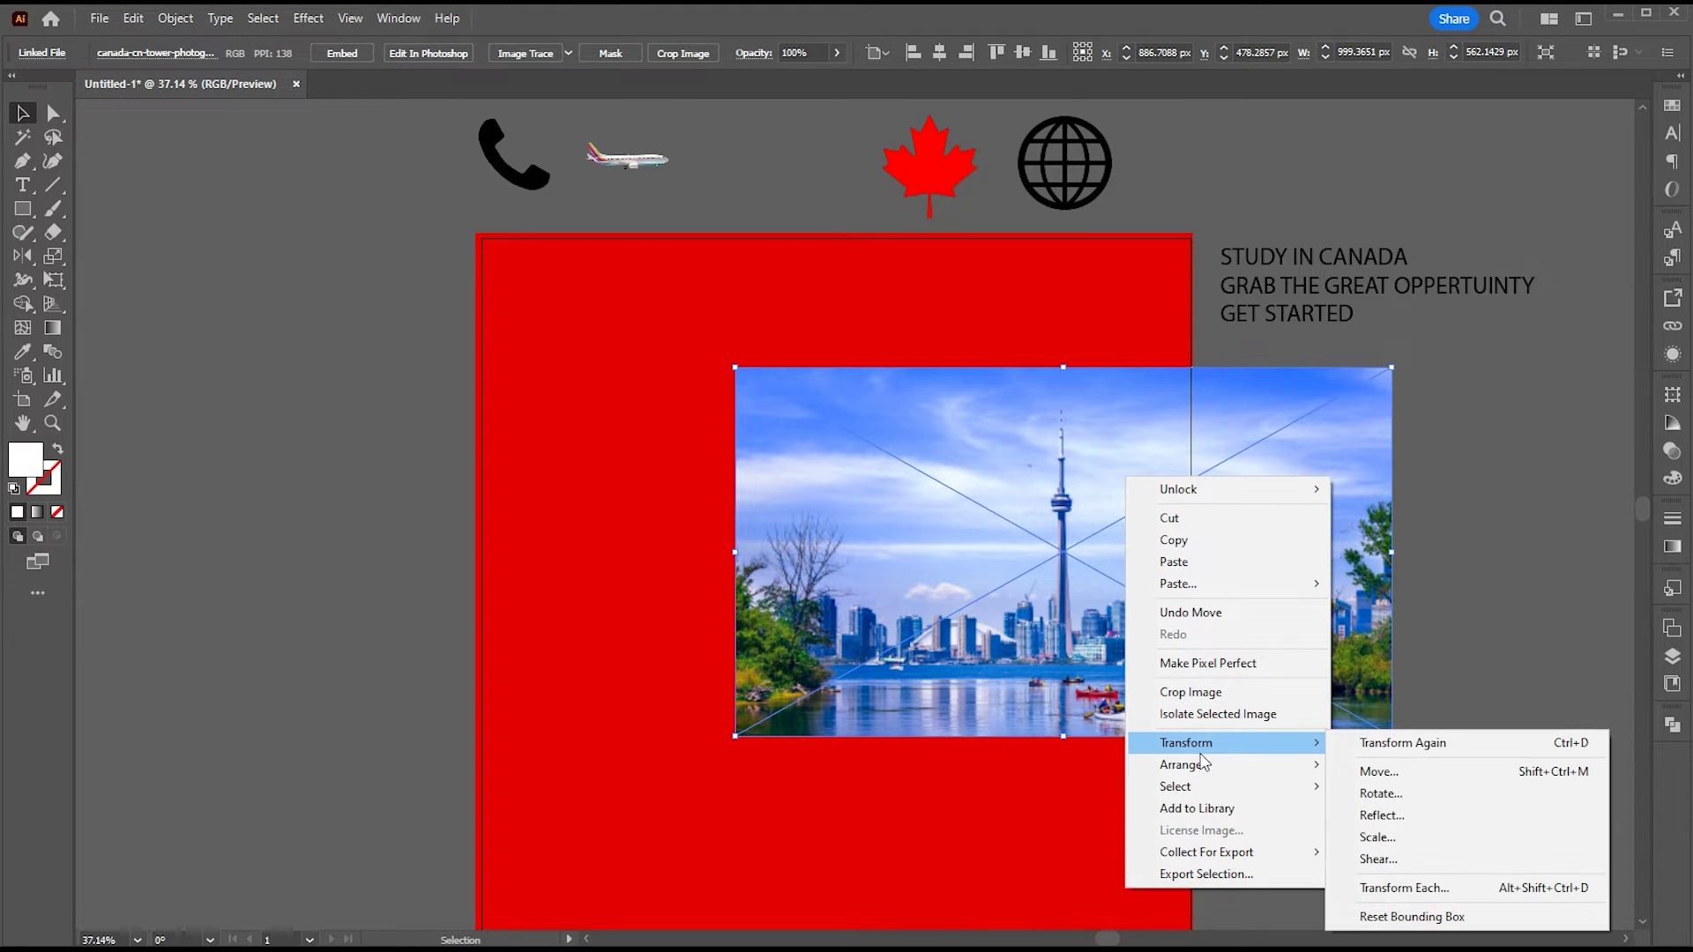
click(1378, 806)
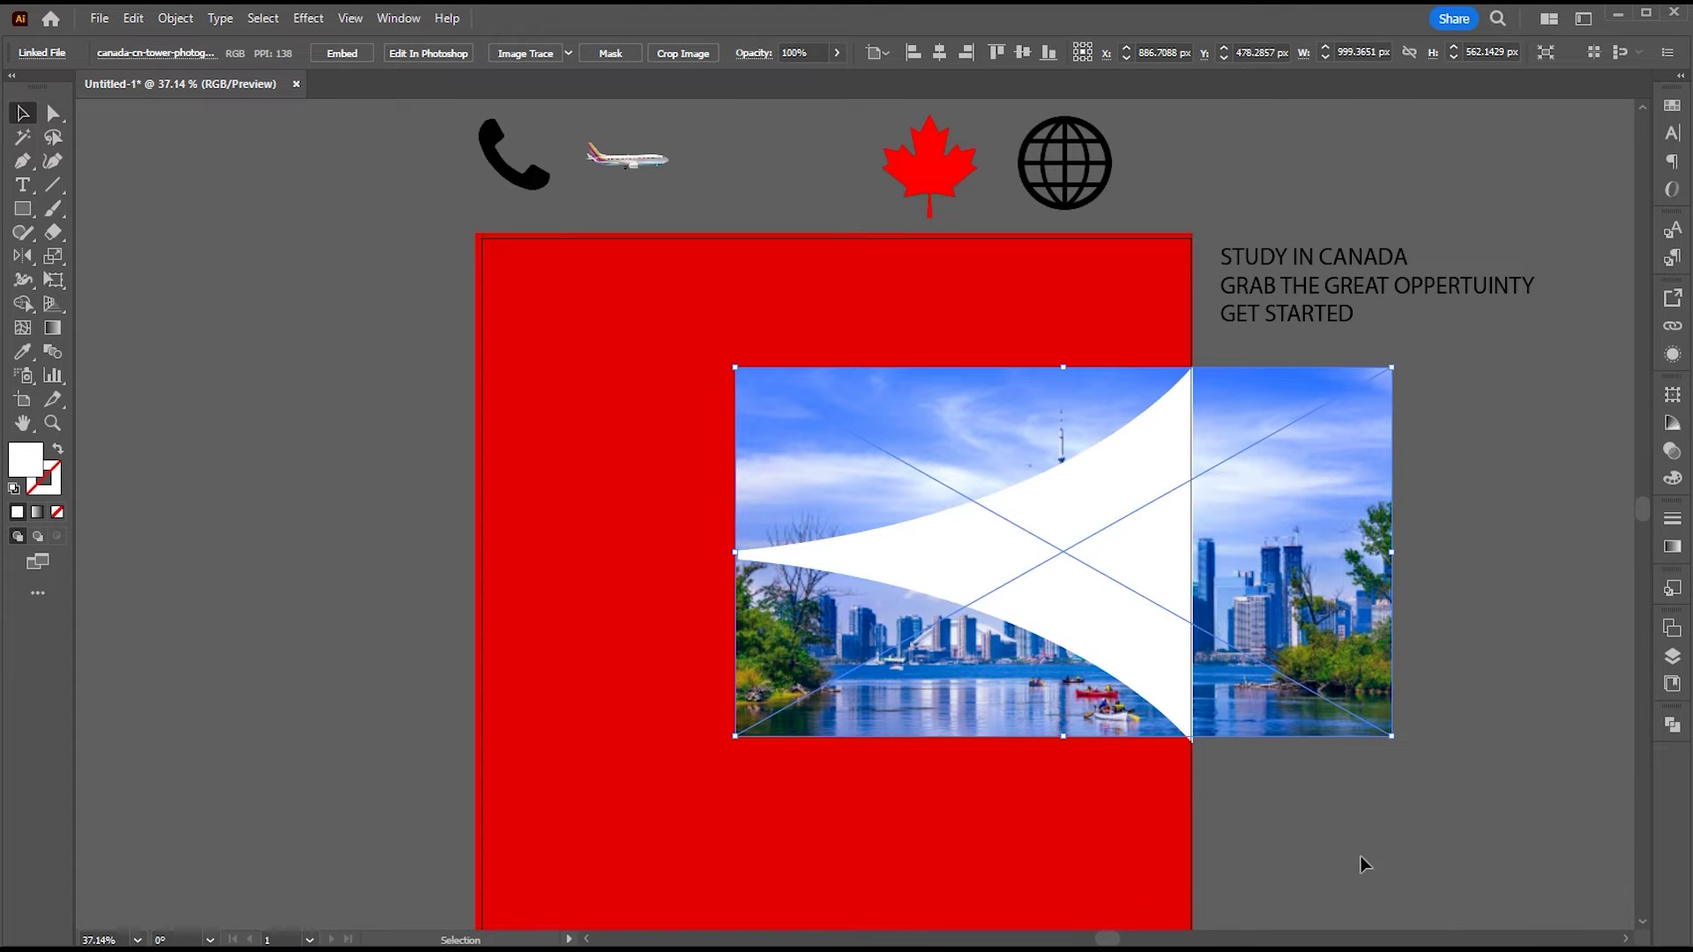
click(1361, 857)
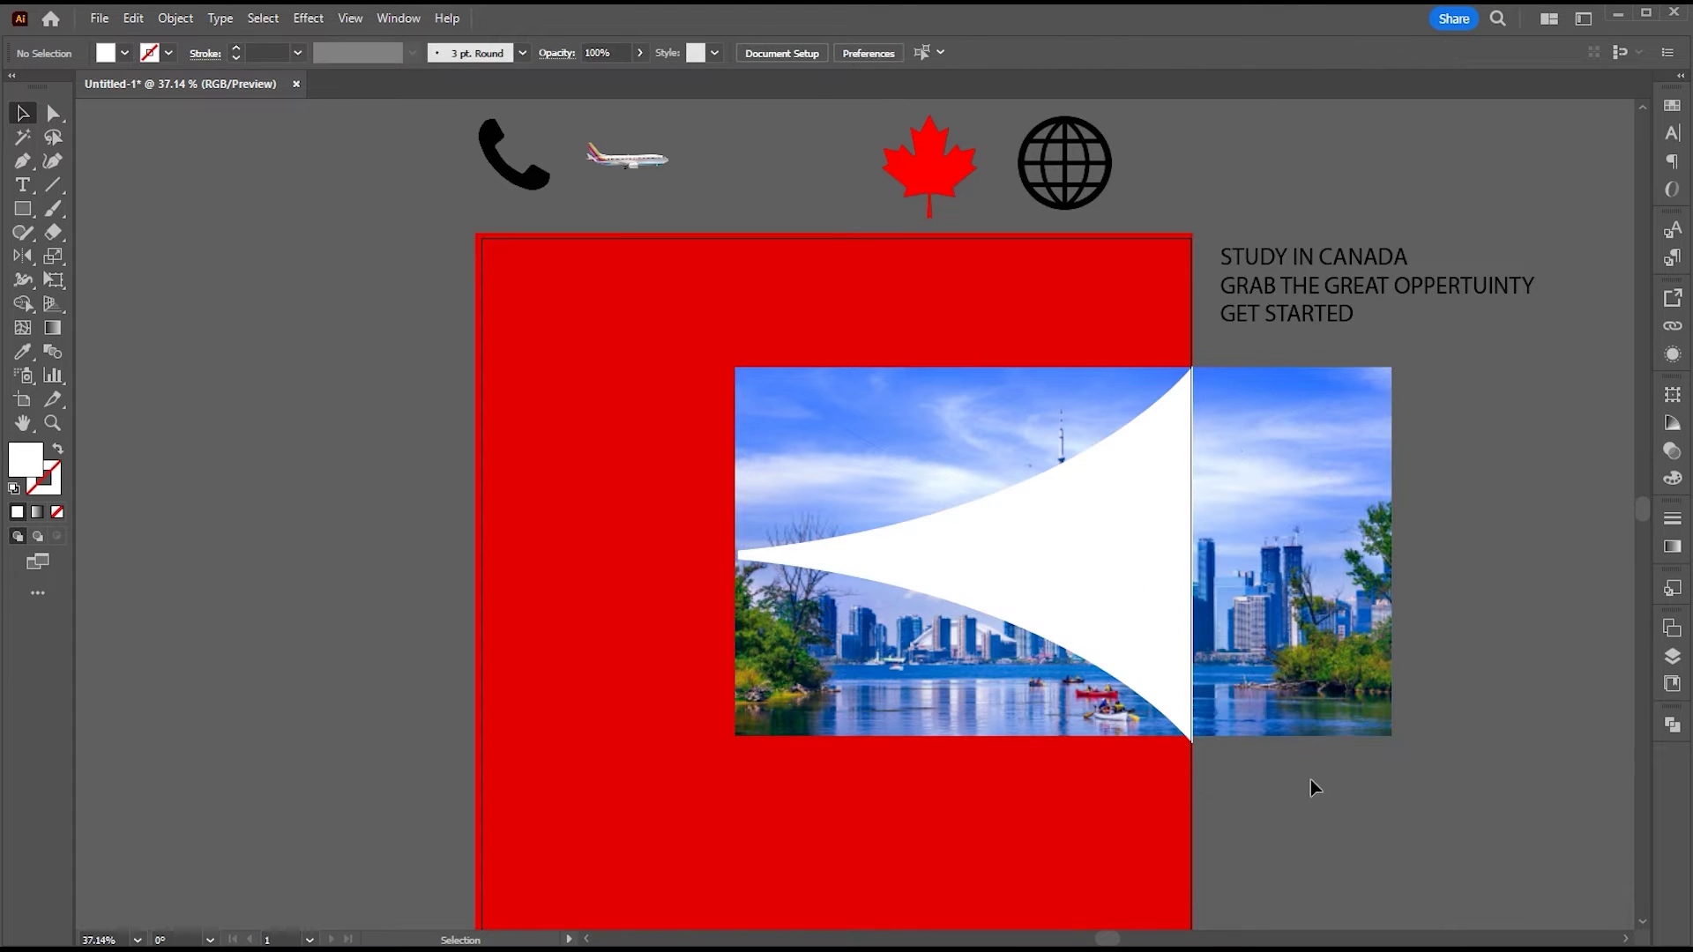
Step: Make a clipping mask from the skyline photo and the white curved shape
click(985, 412)
shift+click(1099, 479)
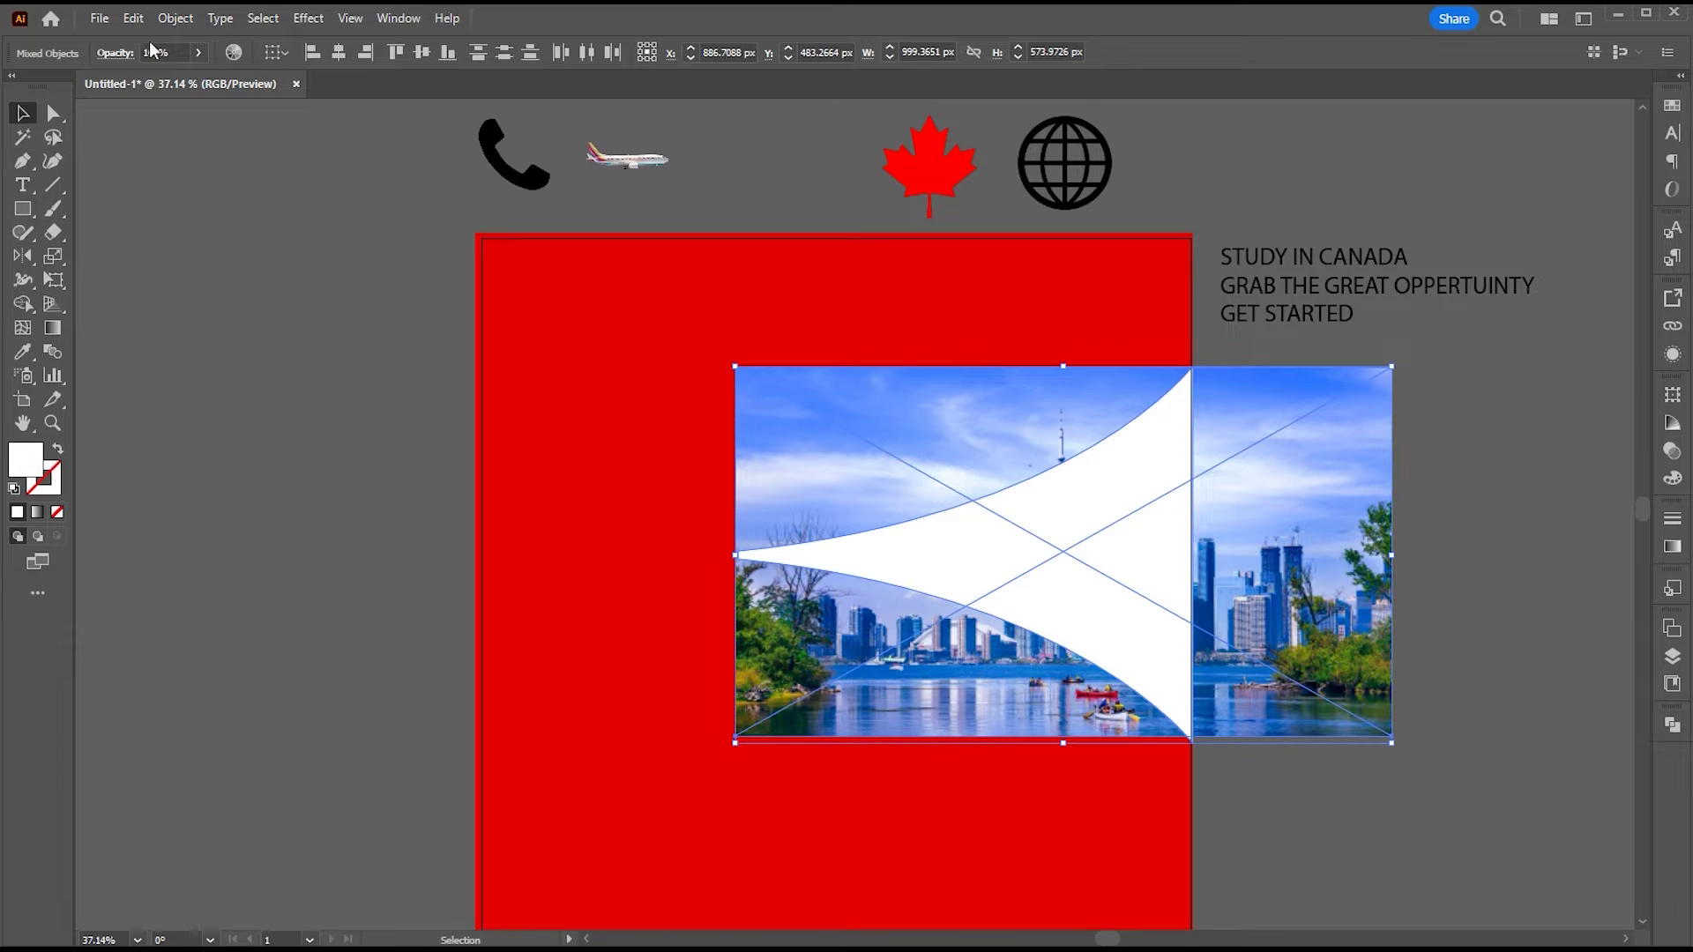
click(175, 25)
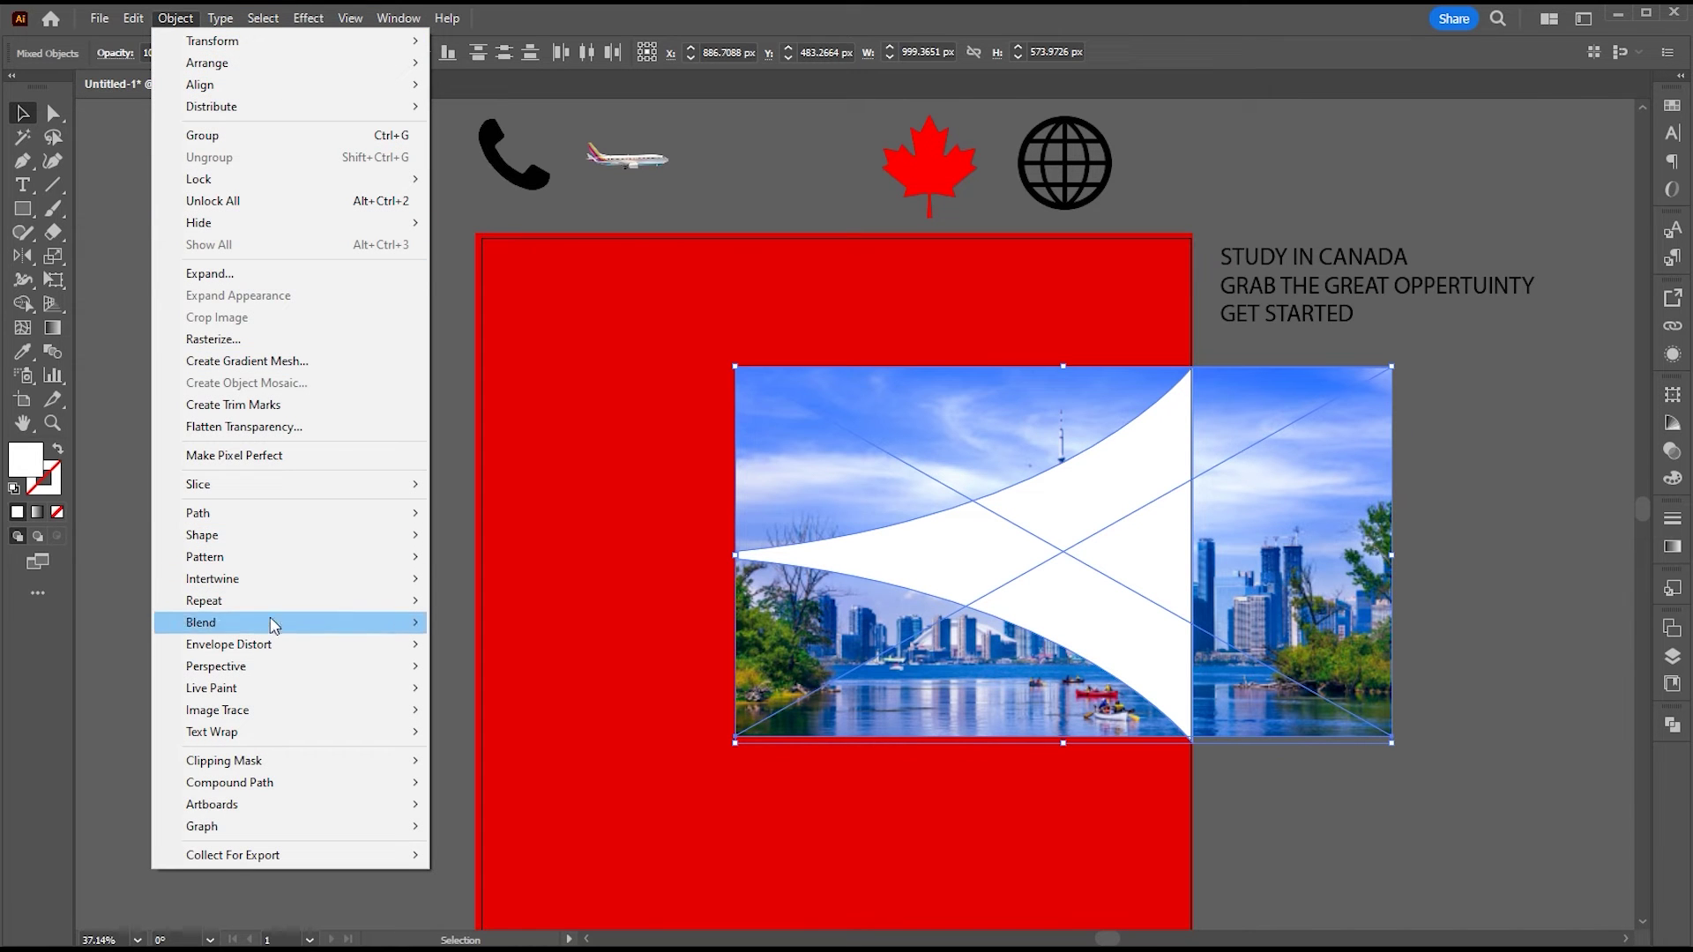
mouse_move(233, 760)
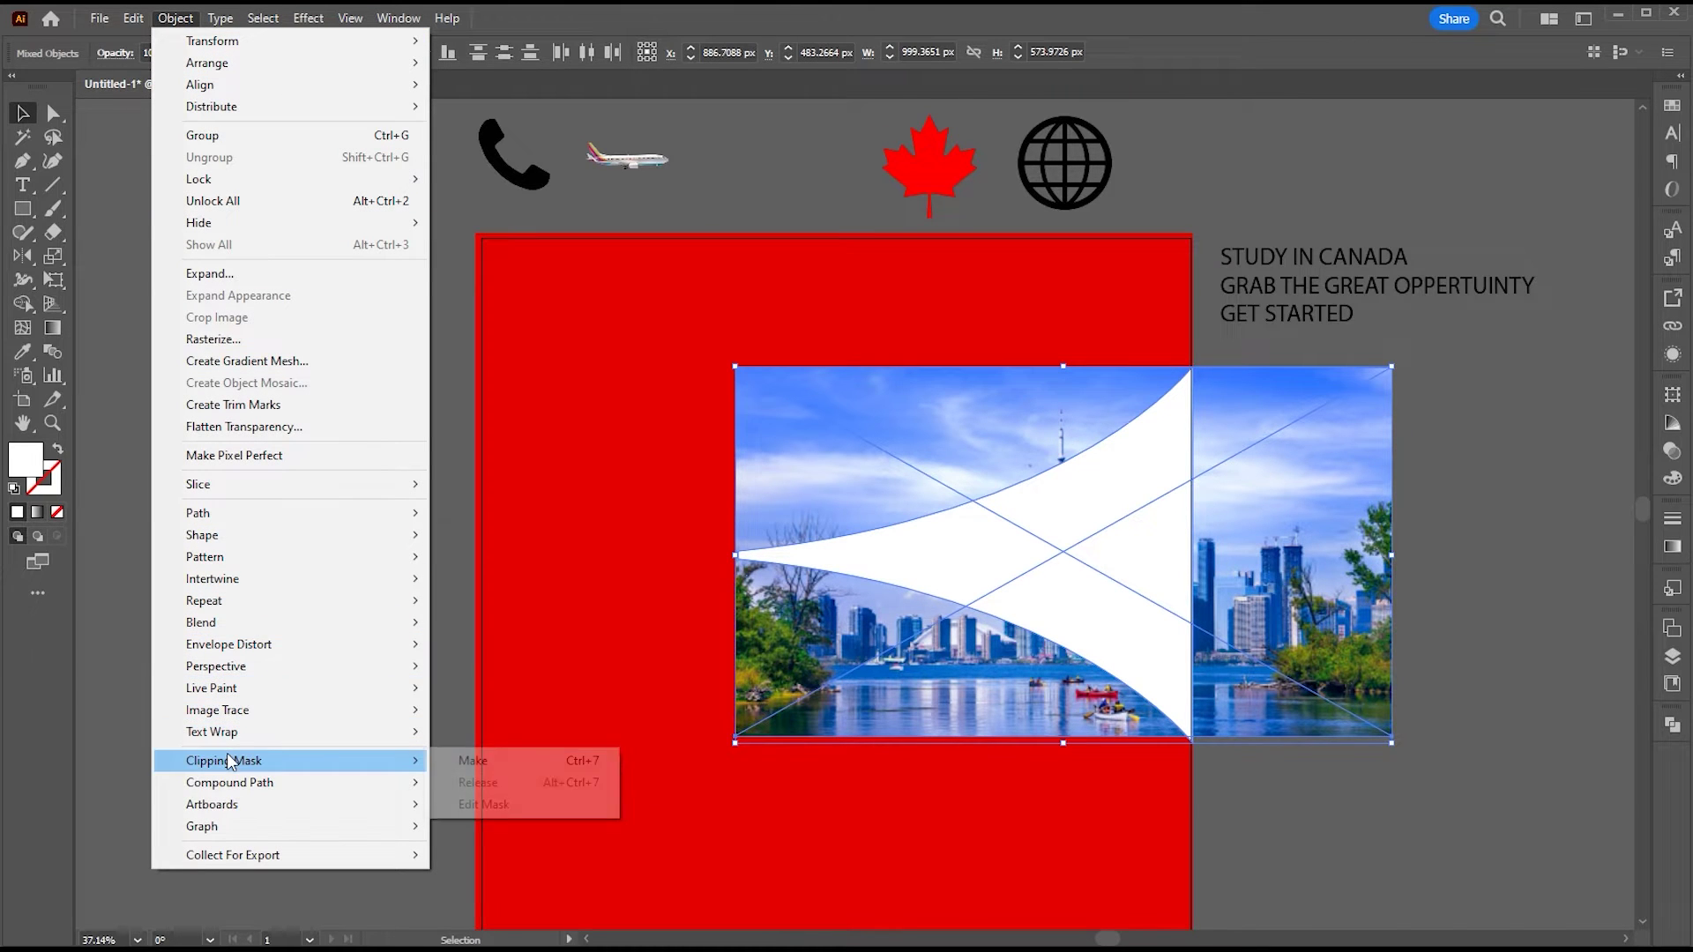
click(493, 760)
click(907, 759)
Step: Shift the photo inside the clipping mask to the right and enlarge it slightly so the whole tower fits in the shape
key(a)
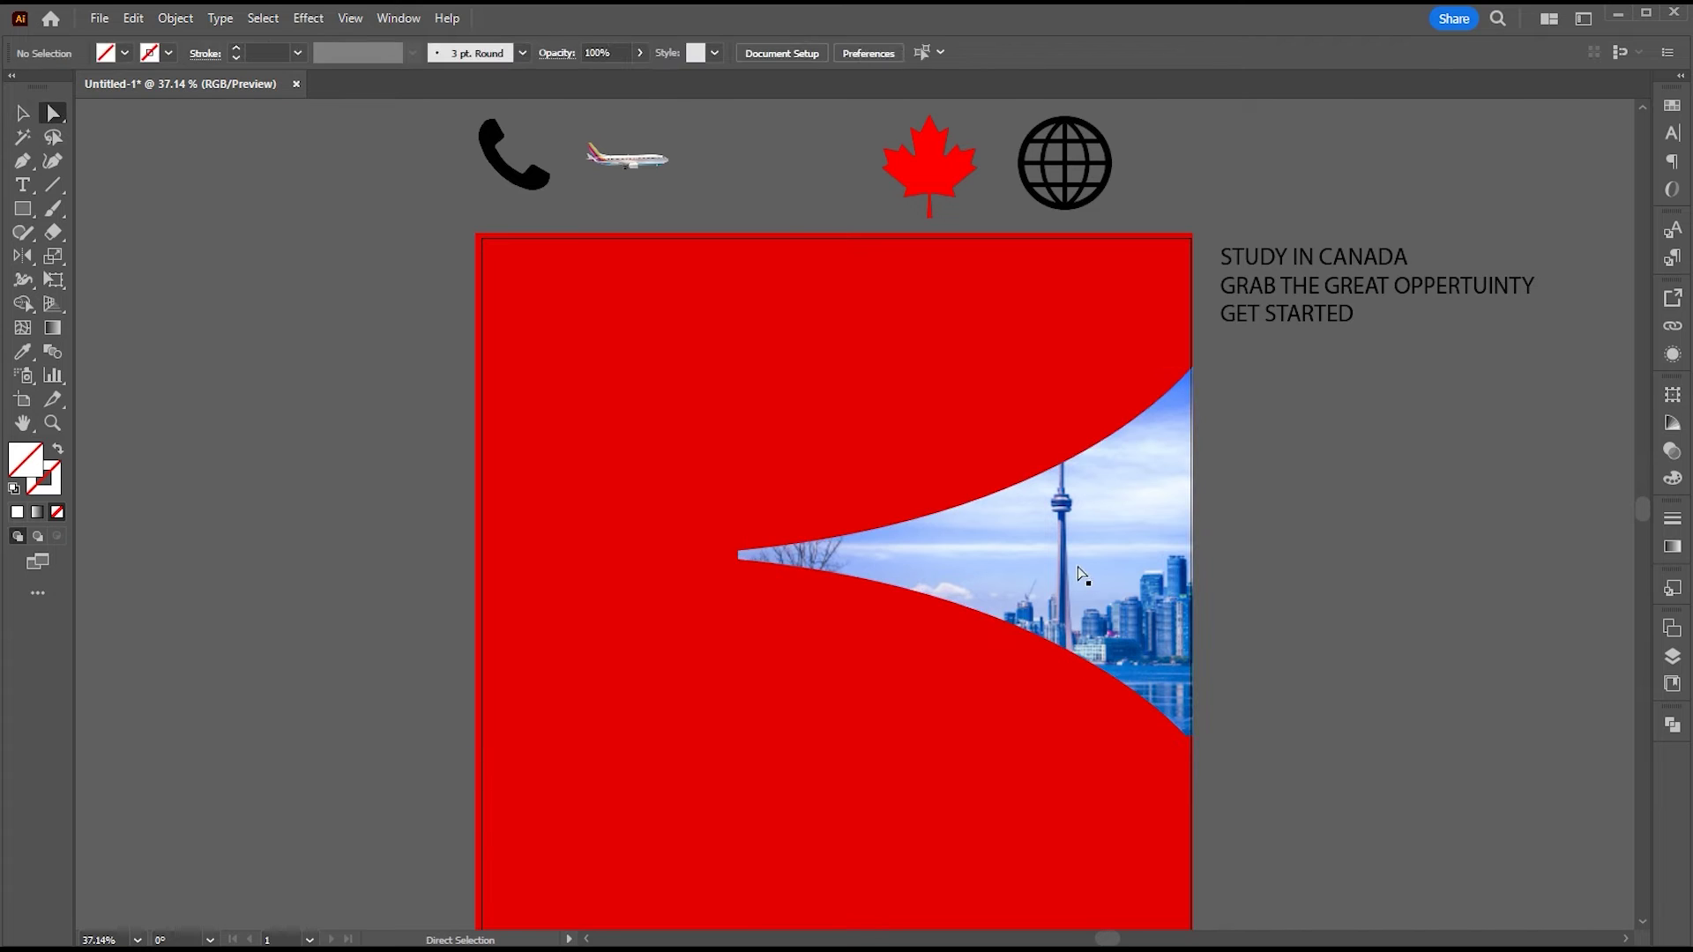
click(1021, 561)
drag(1020, 561, 1081, 568)
key(v)
drag(1124, 385, 1126, 369)
drag(1138, 496, 1138, 498)
click(1108, 552)
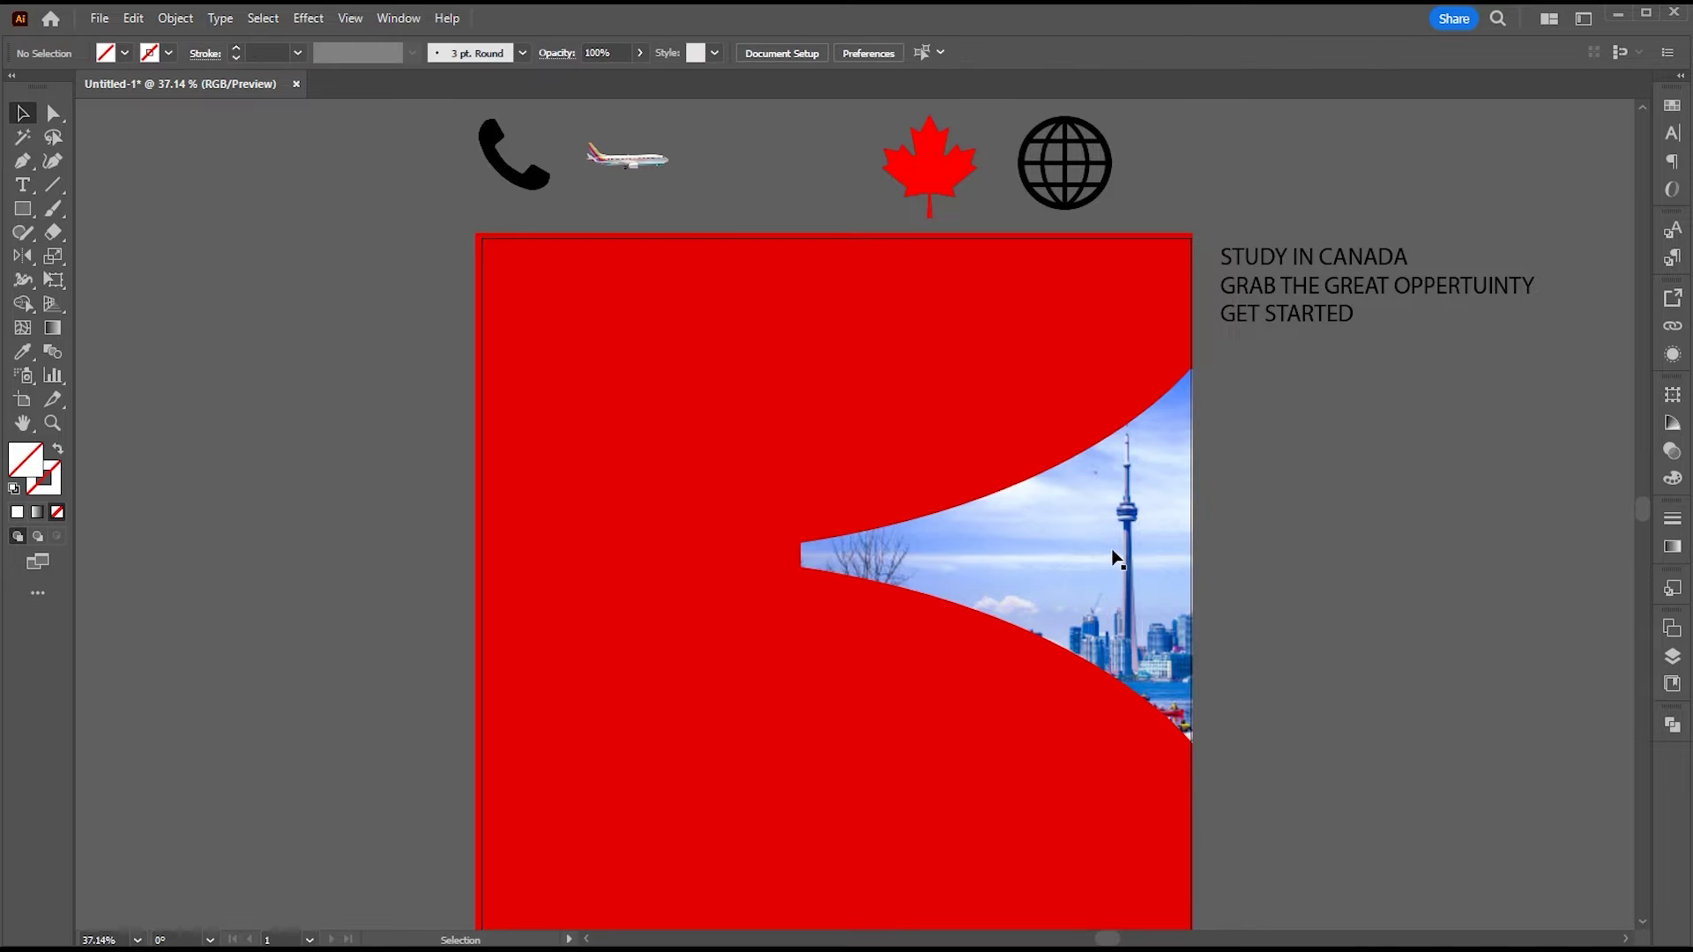
Step: Inside the clip group, duplicate the skyline photo against its left edge and reflect the copy across the vertical axis
double_click(1108, 540)
drag(1090, 564, 395, 521)
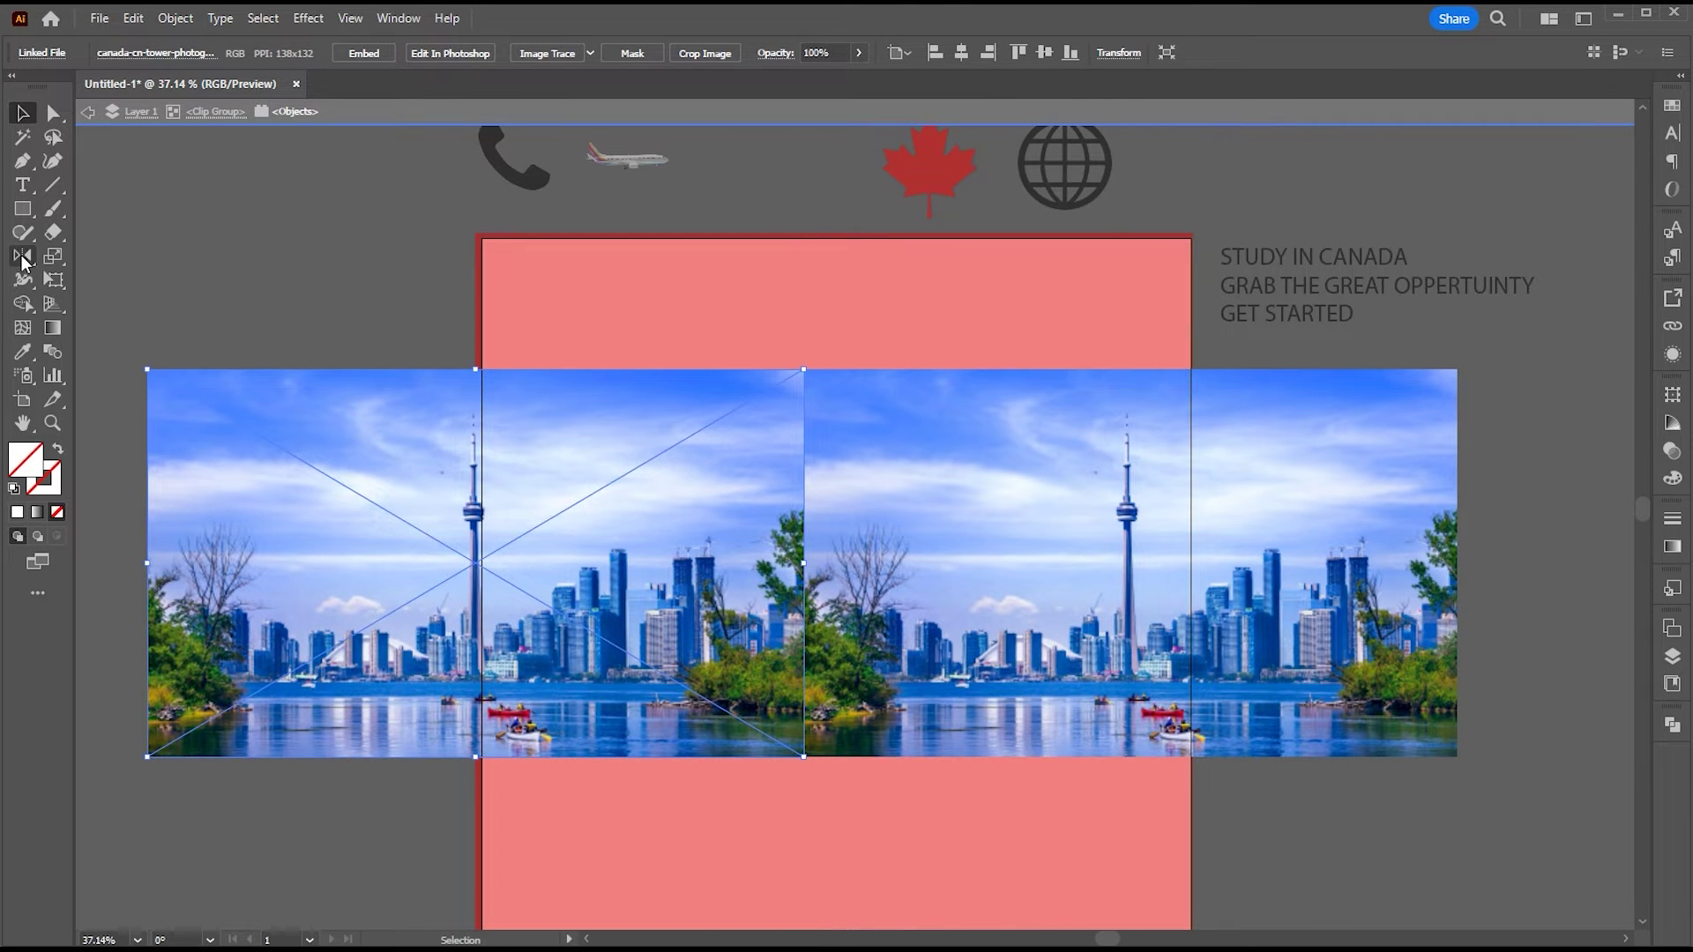
click(23, 258)
double_click(24, 260)
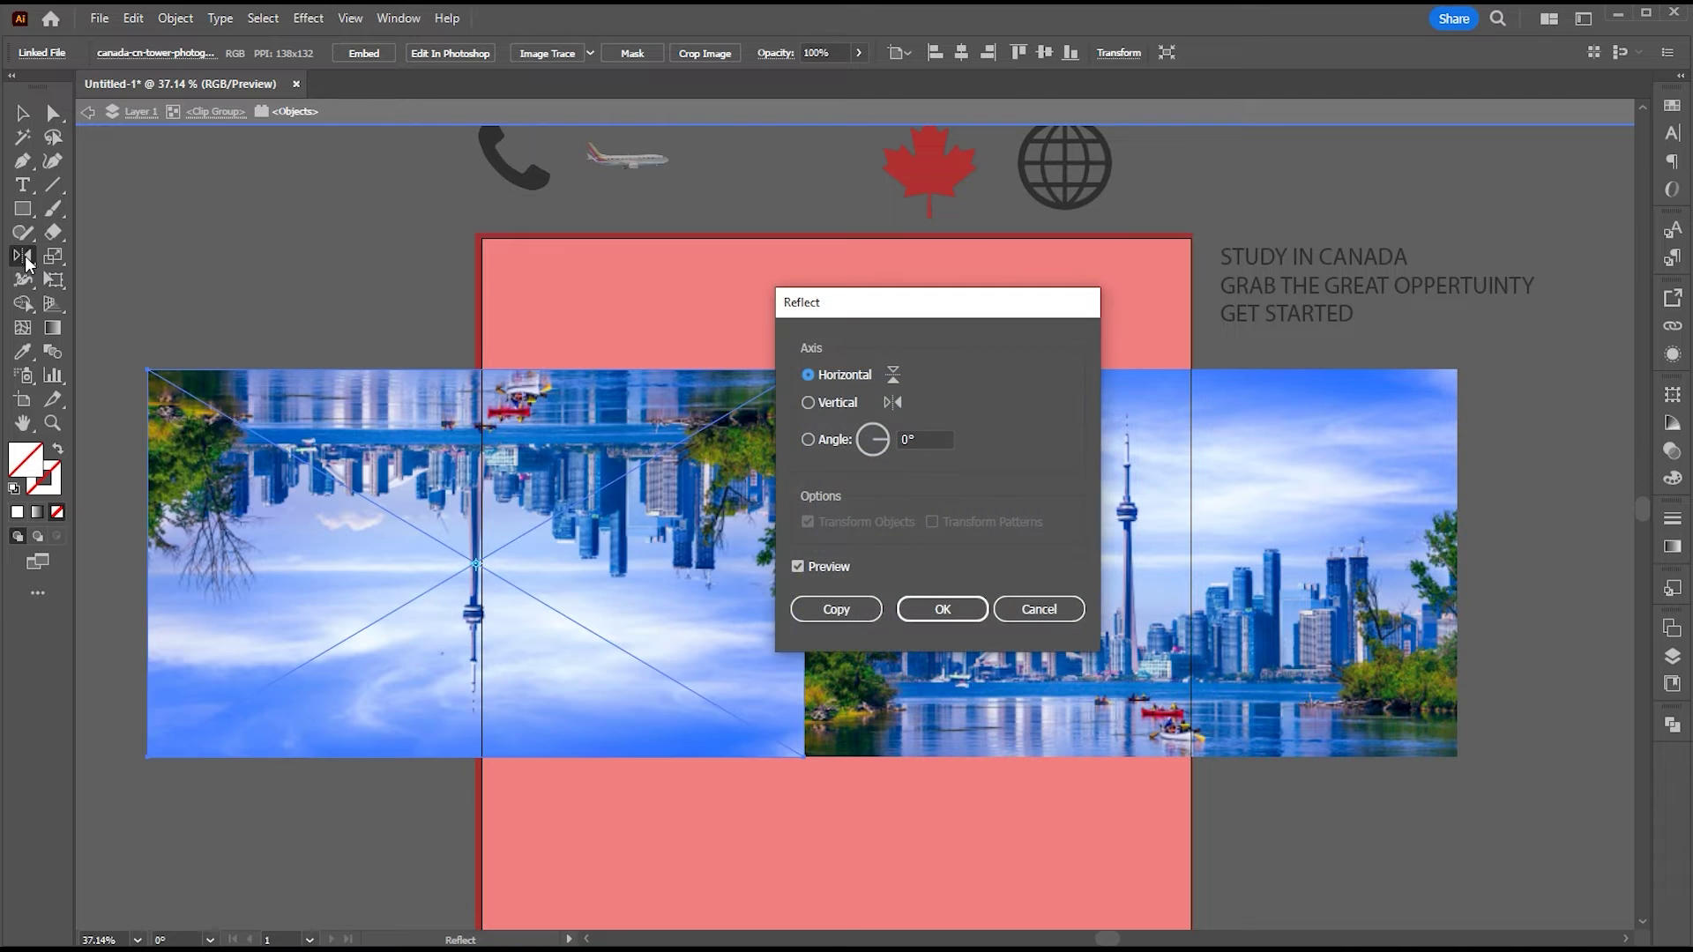
click(824, 404)
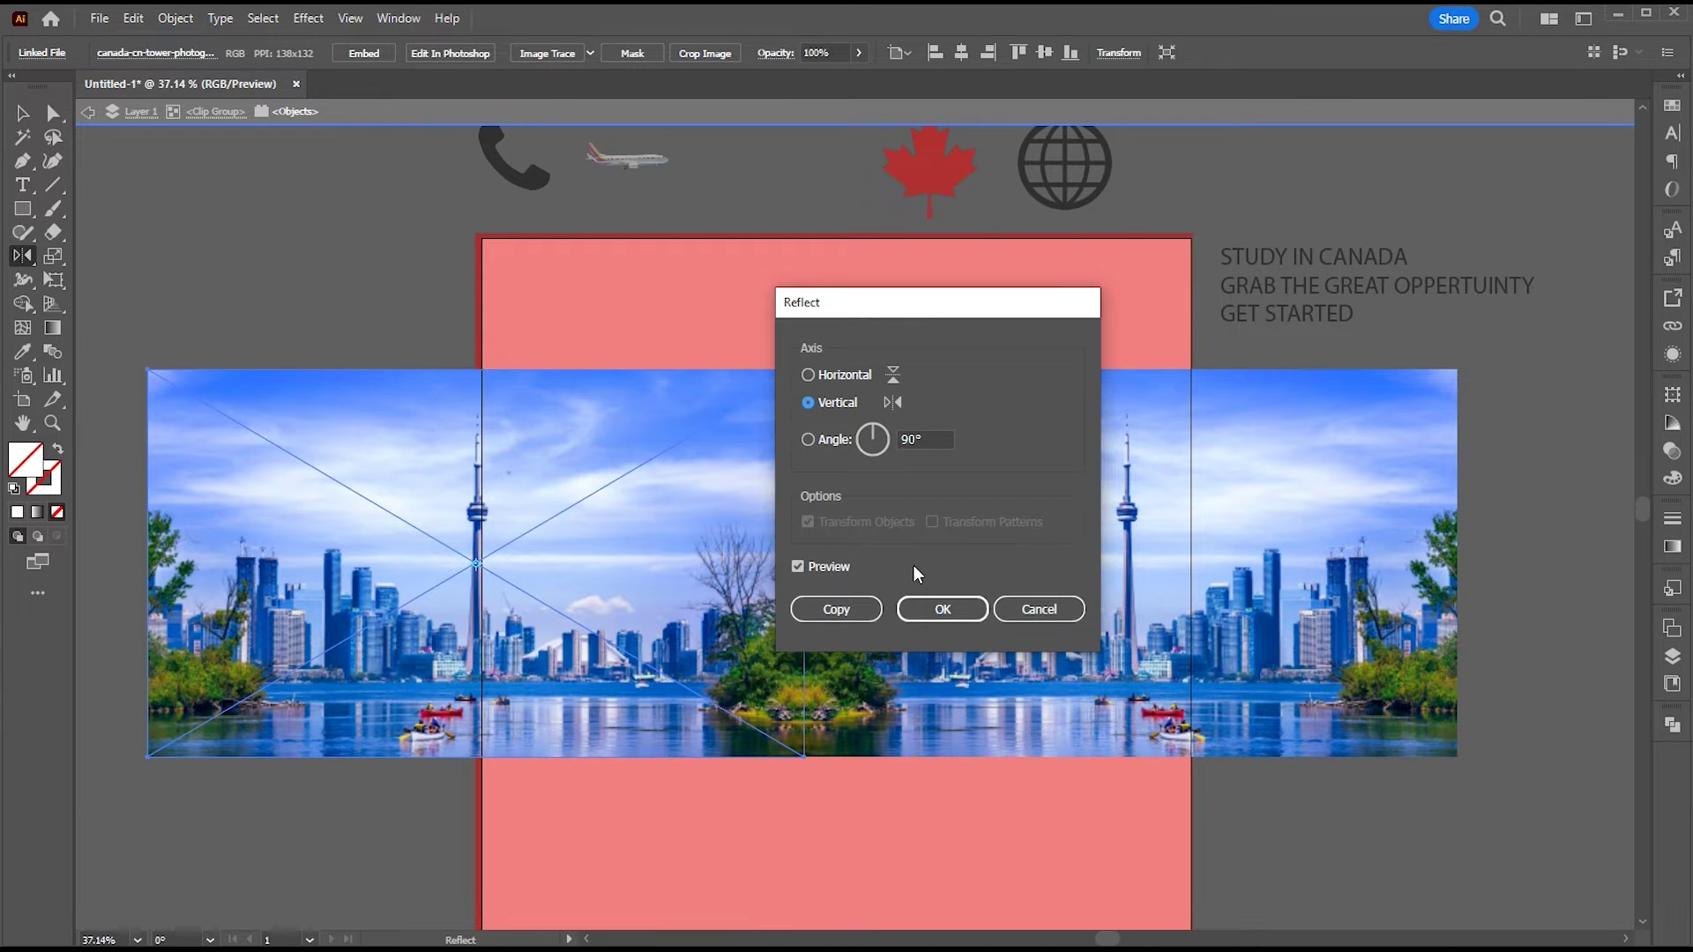
click(934, 610)
key(v)
mouse_move(689, 556)
mouse_down()
mouse_move(567, 556)
mouse_move(679, 559)
mouse_up()
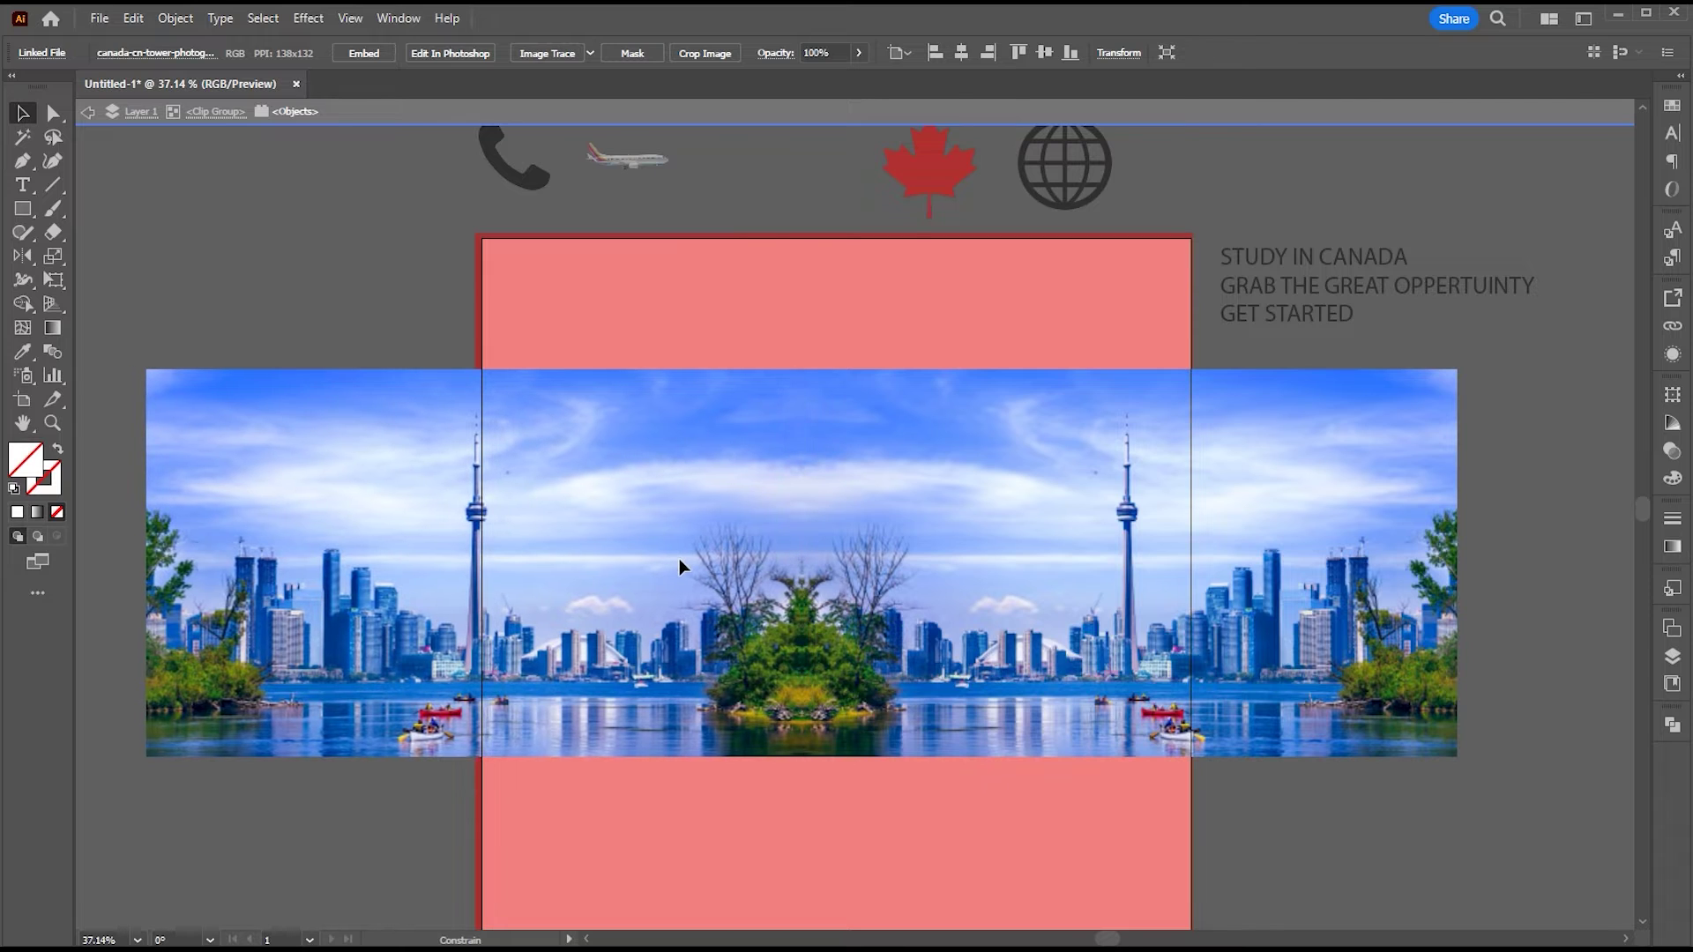
click(1361, 845)
double_click(1358, 844)
Step: Select both masked photos together, narrow them slightly from the left and shift them a little to the right
key(a)
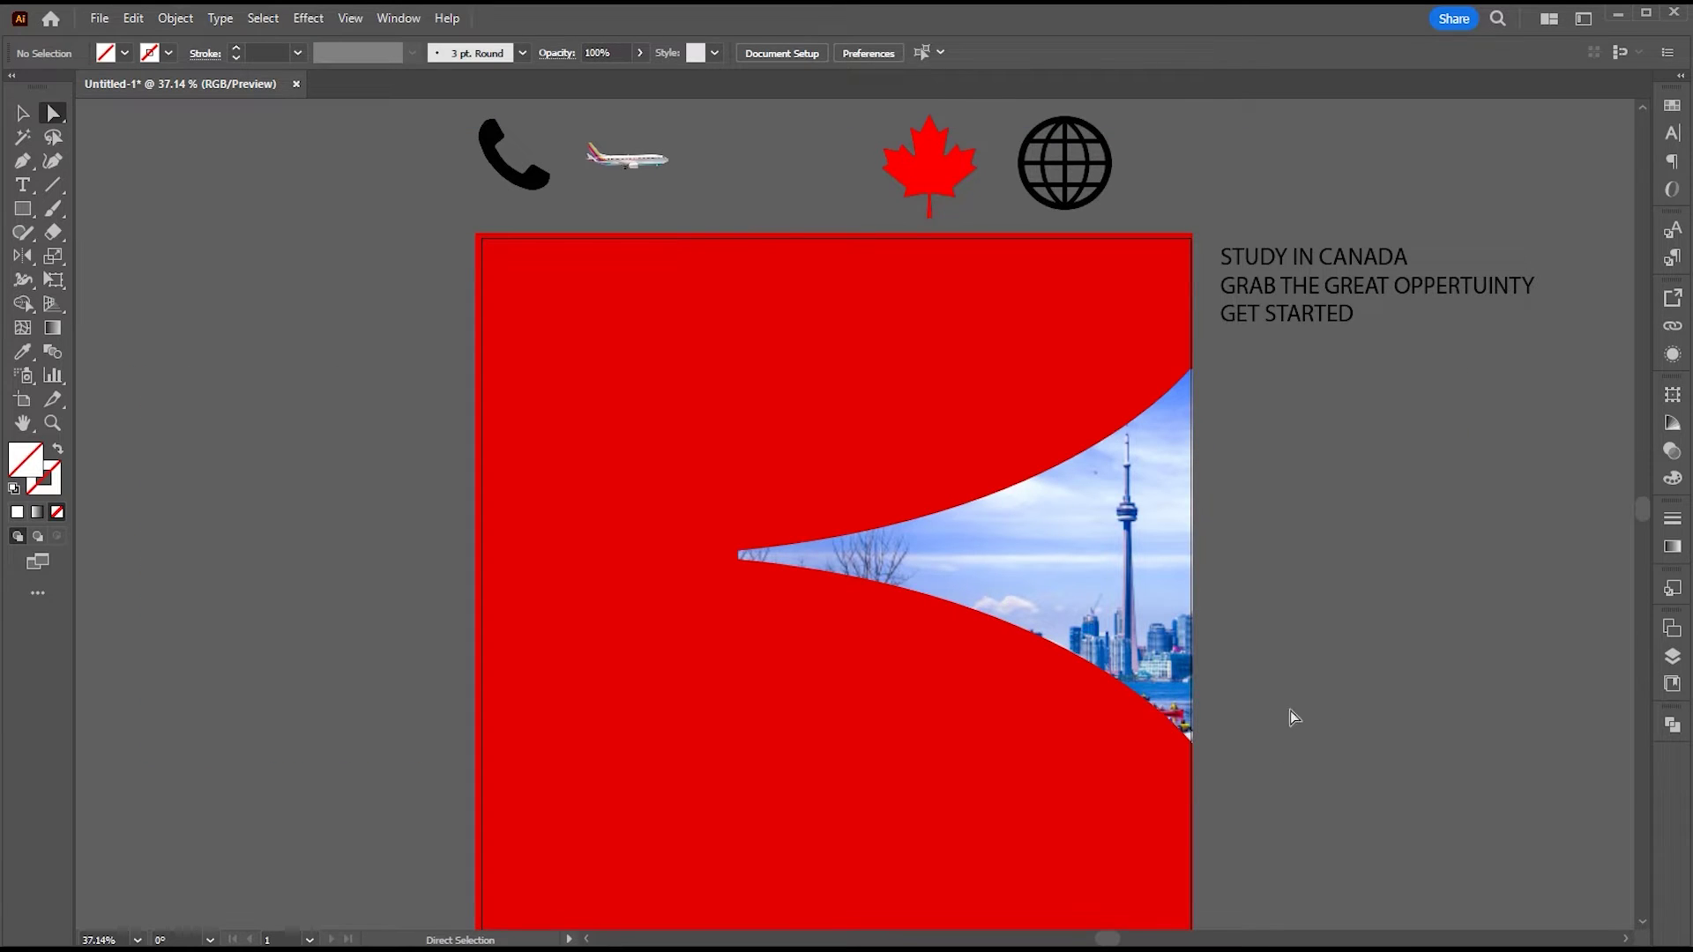
click(1125, 595)
shift+click(784, 568)
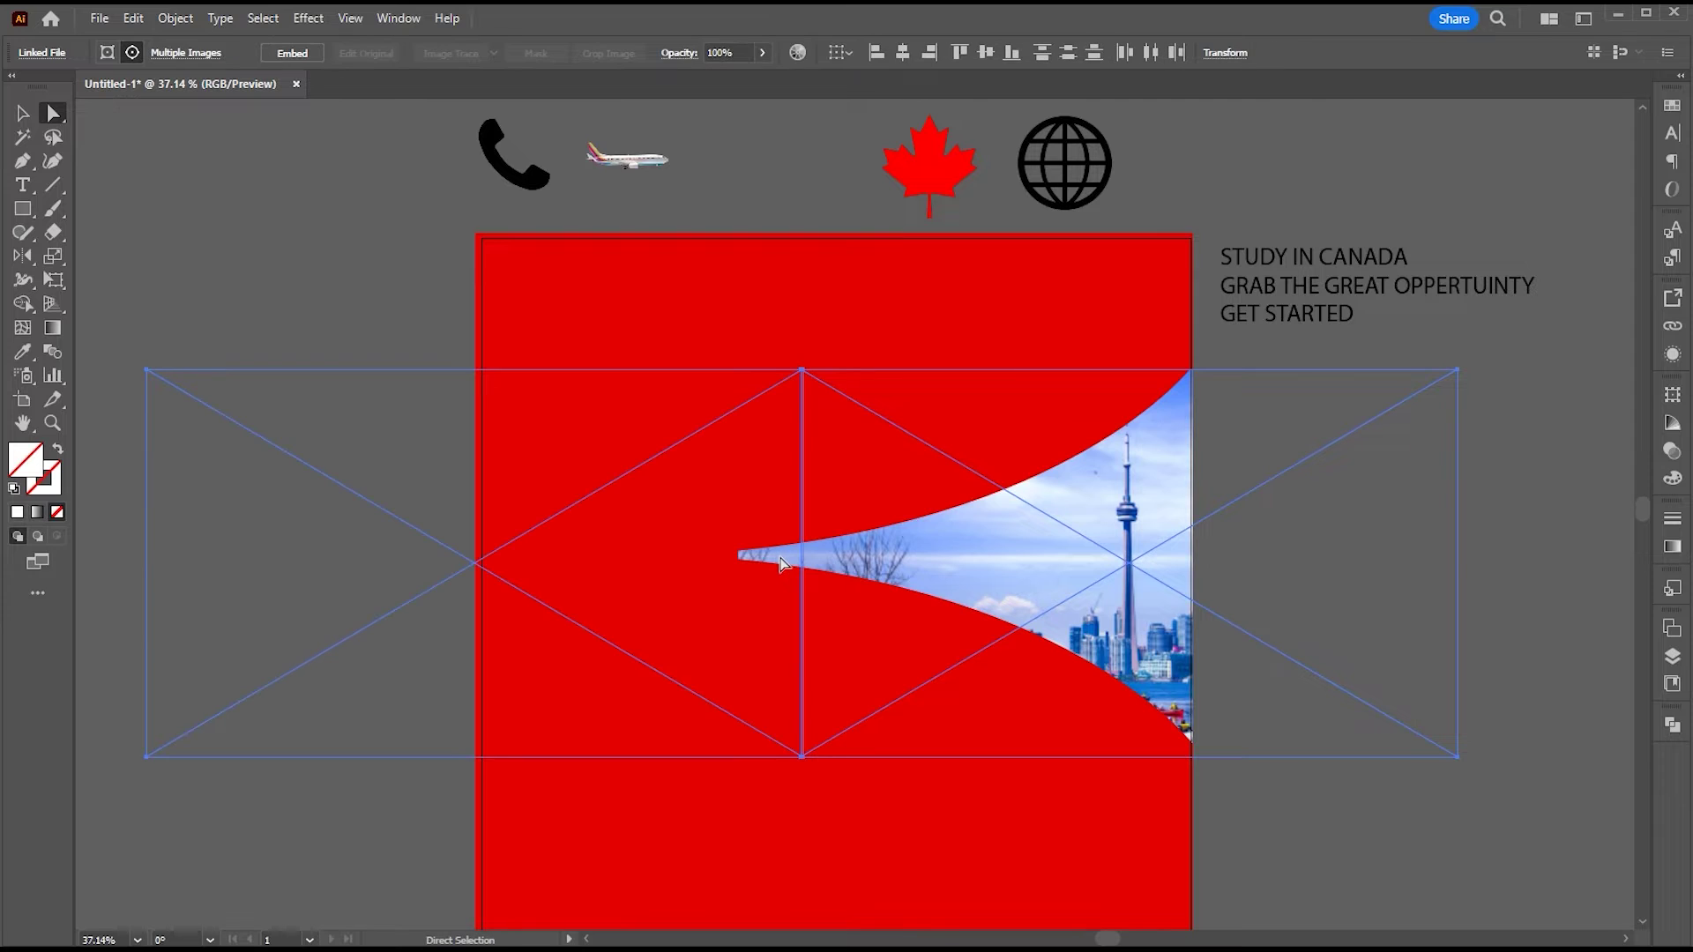
key(v)
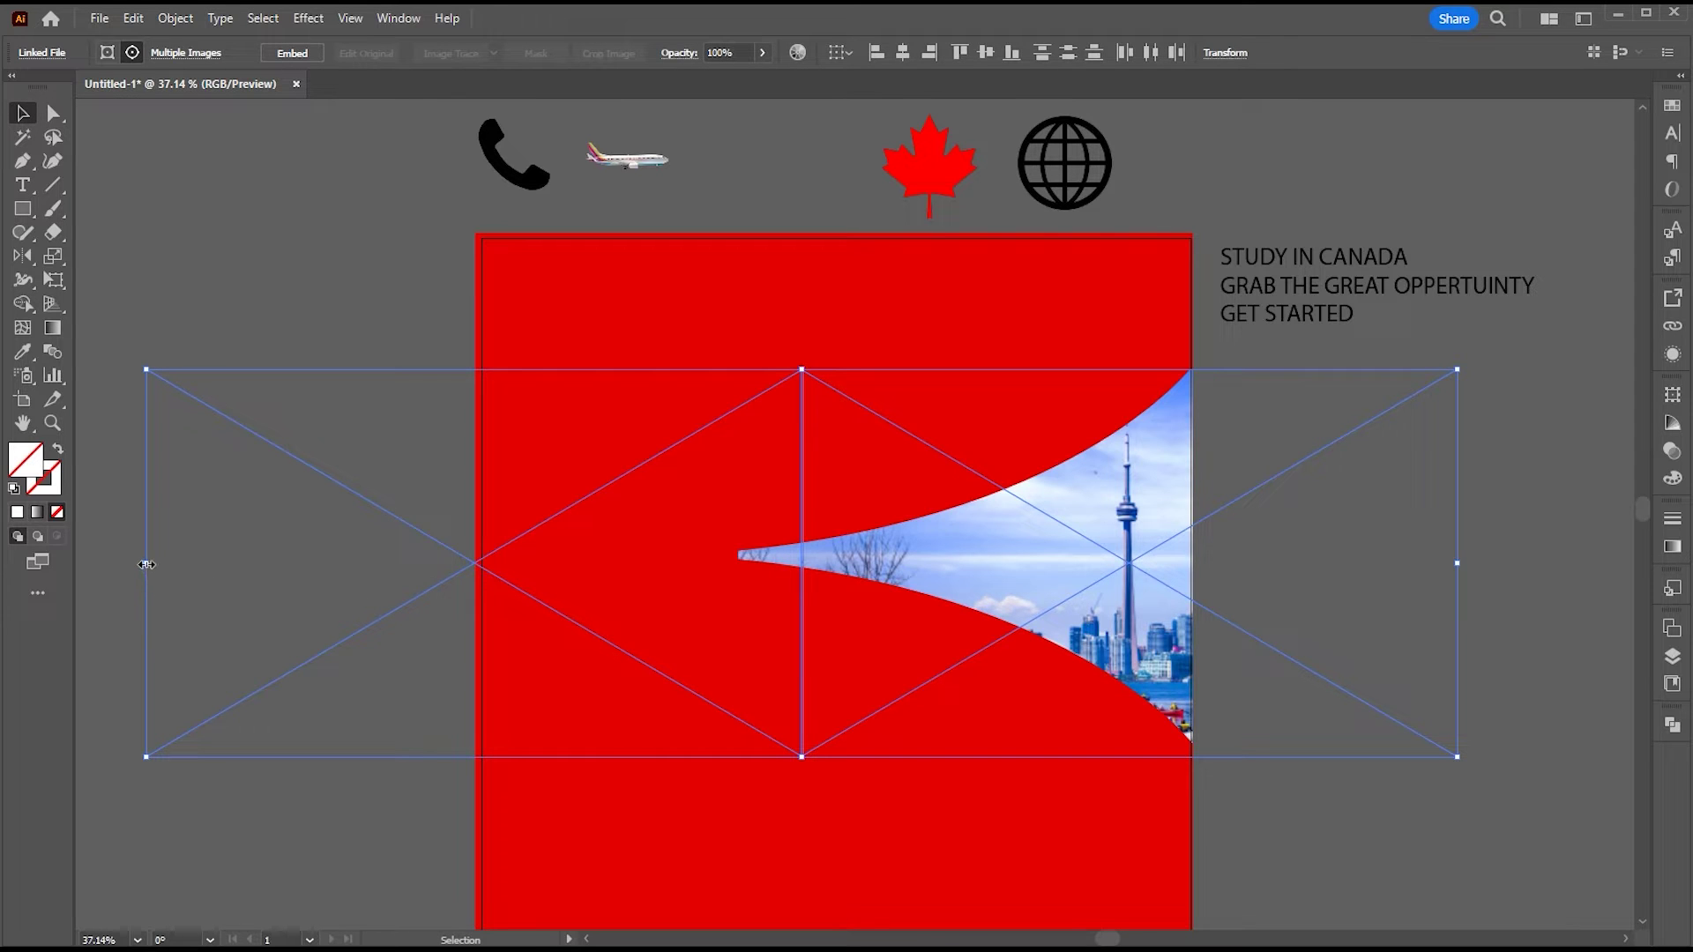
drag(147, 564, 160, 564)
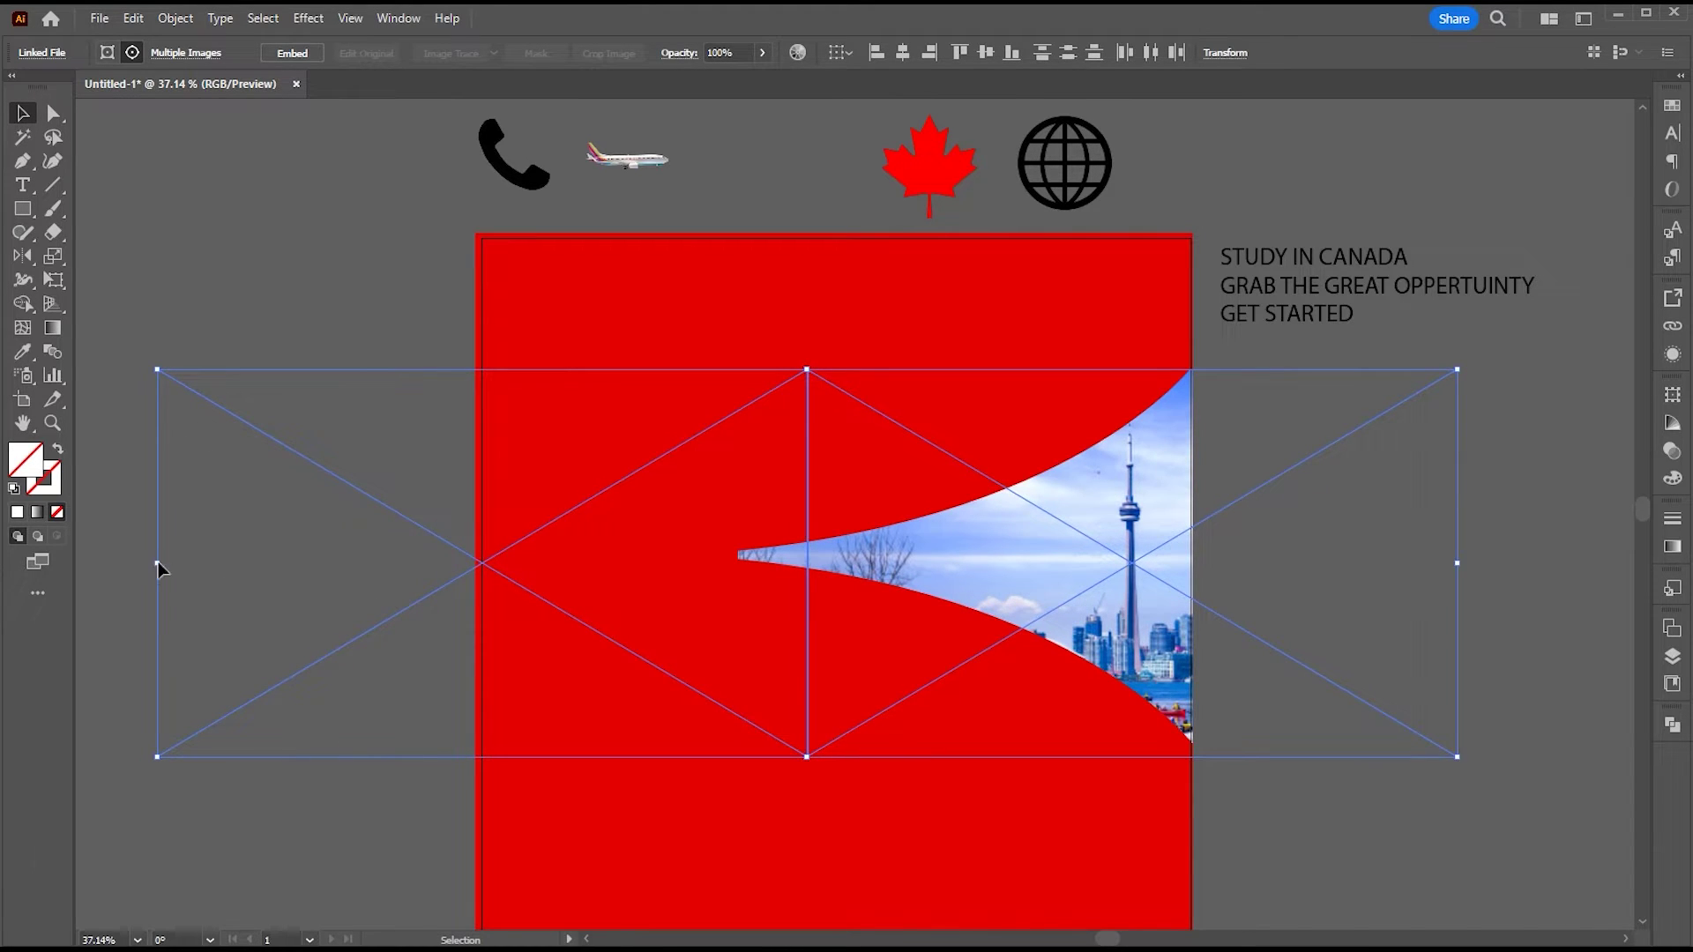
drag(1010, 582, 1025, 580)
click(1294, 845)
Step: Draw a closed page-curl shape with the Pen tool along the skyline photo's upper edge, with a pointed tip above the photo's upper-right corner
key(p)
drag(1291, 588, 1293, 583)
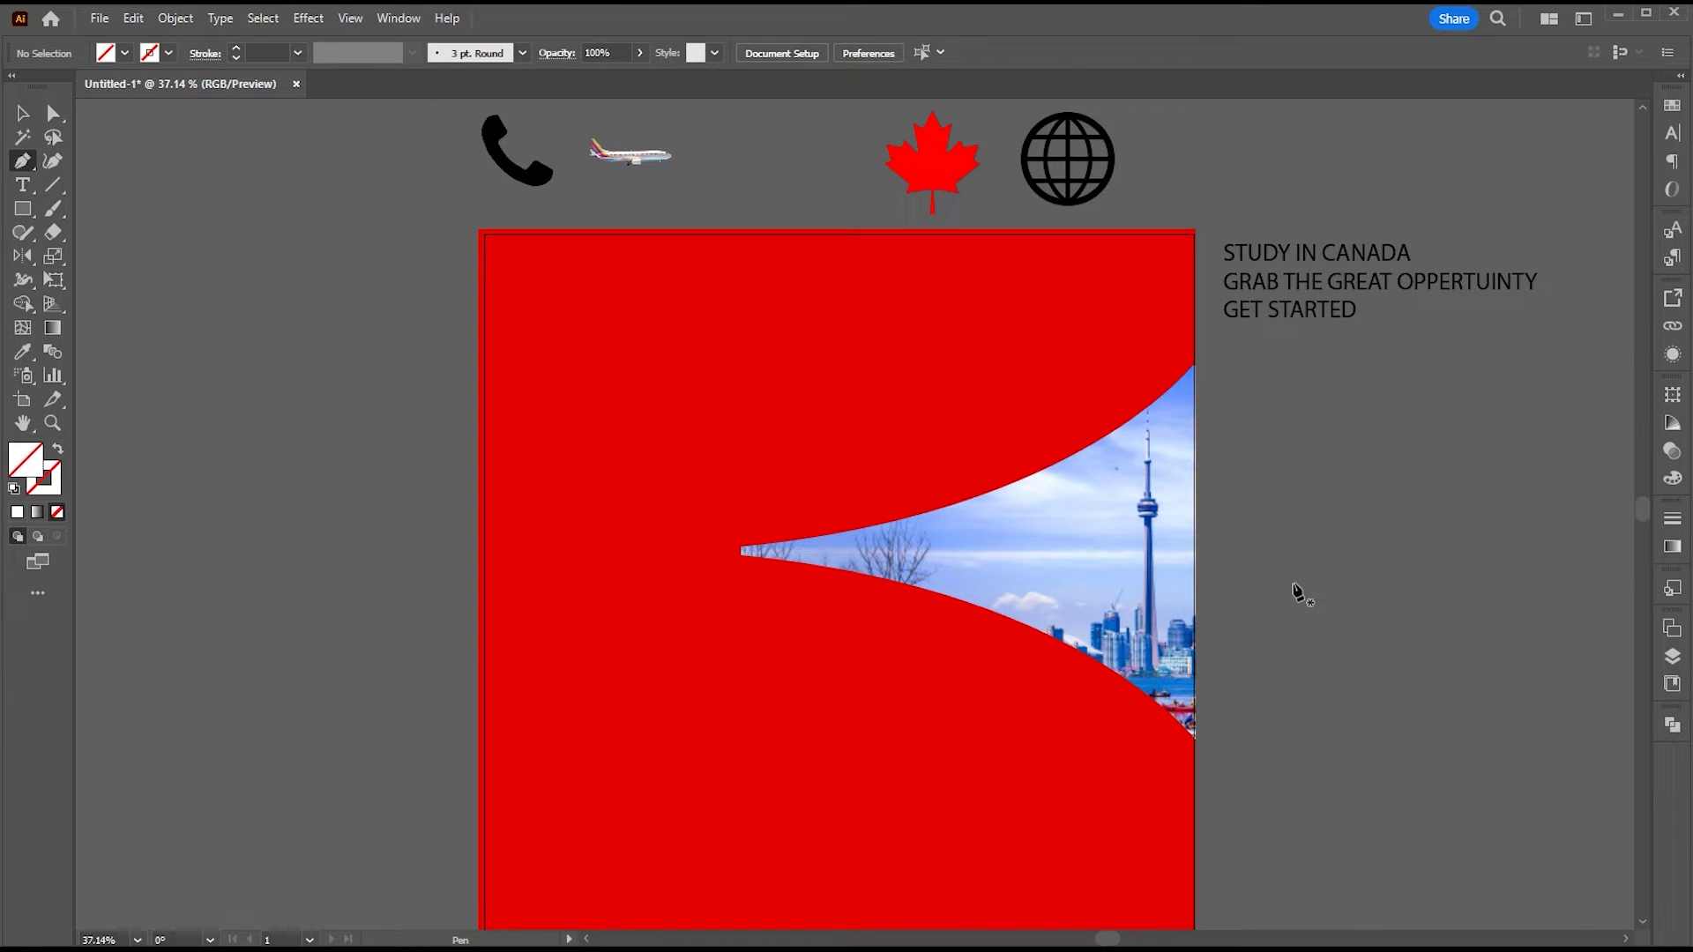
click(741, 548)
drag(1039, 537, 876, 723)
drag(951, 505, 1059, 289)
alt+click(952, 503)
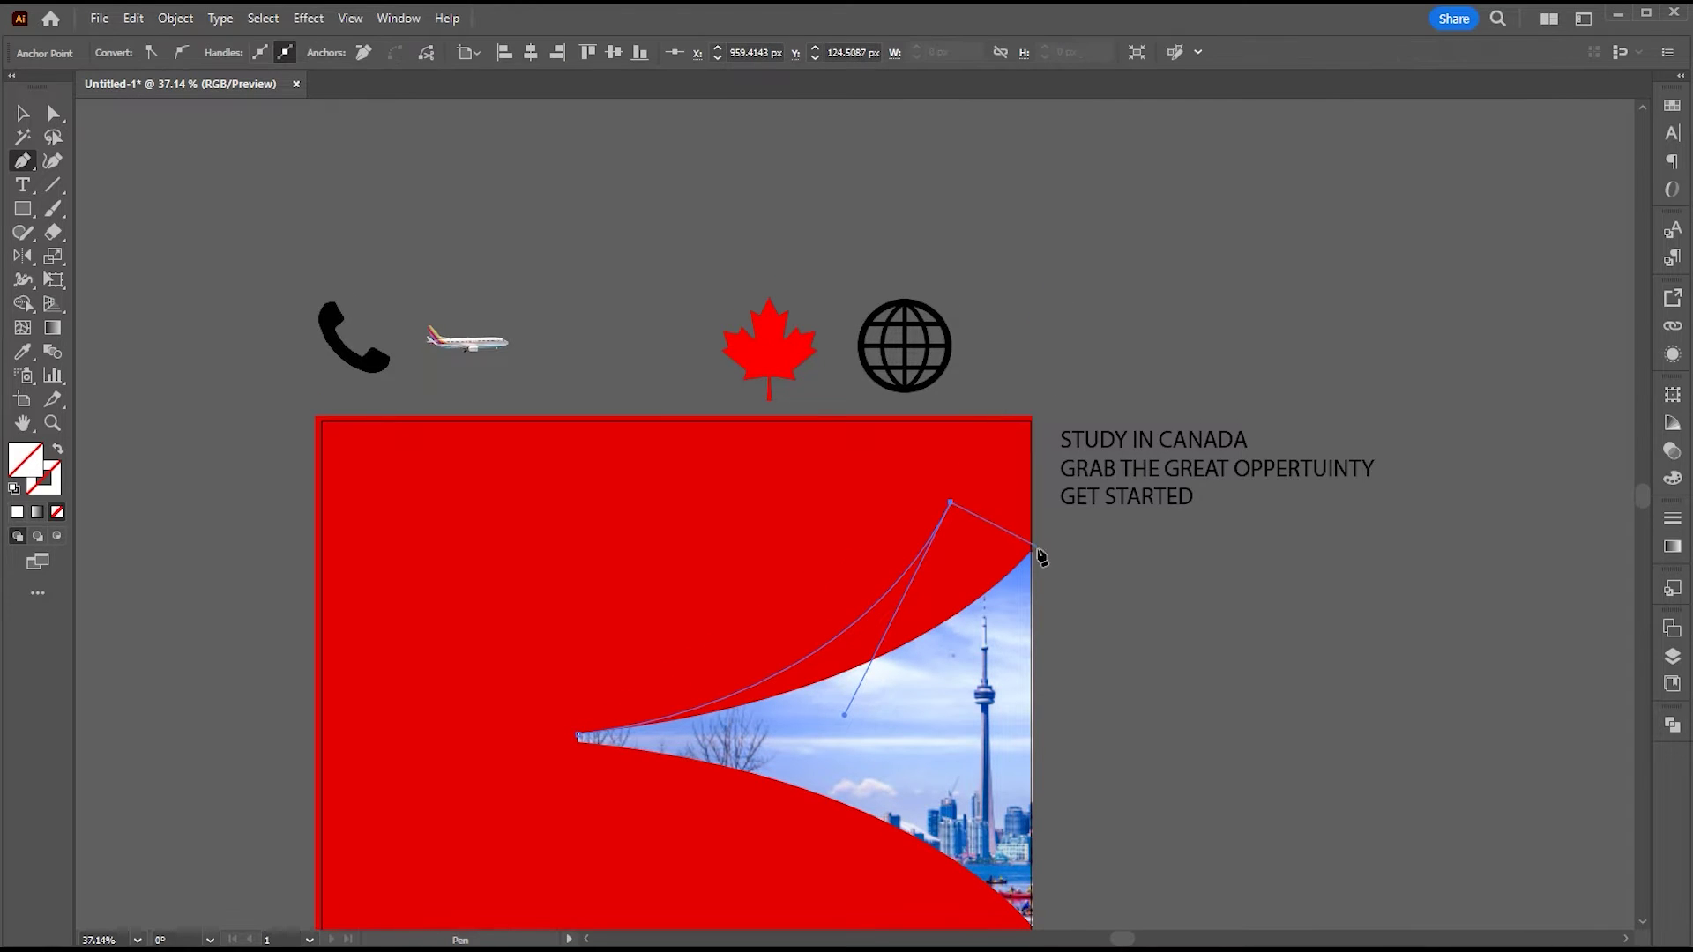
drag(1032, 550, 1120, 530)
alt+click(1031, 550)
click(1031, 551)
click(930, 680)
click(578, 735)
Step: Fill the new page-curl shape with solid white
key(v)
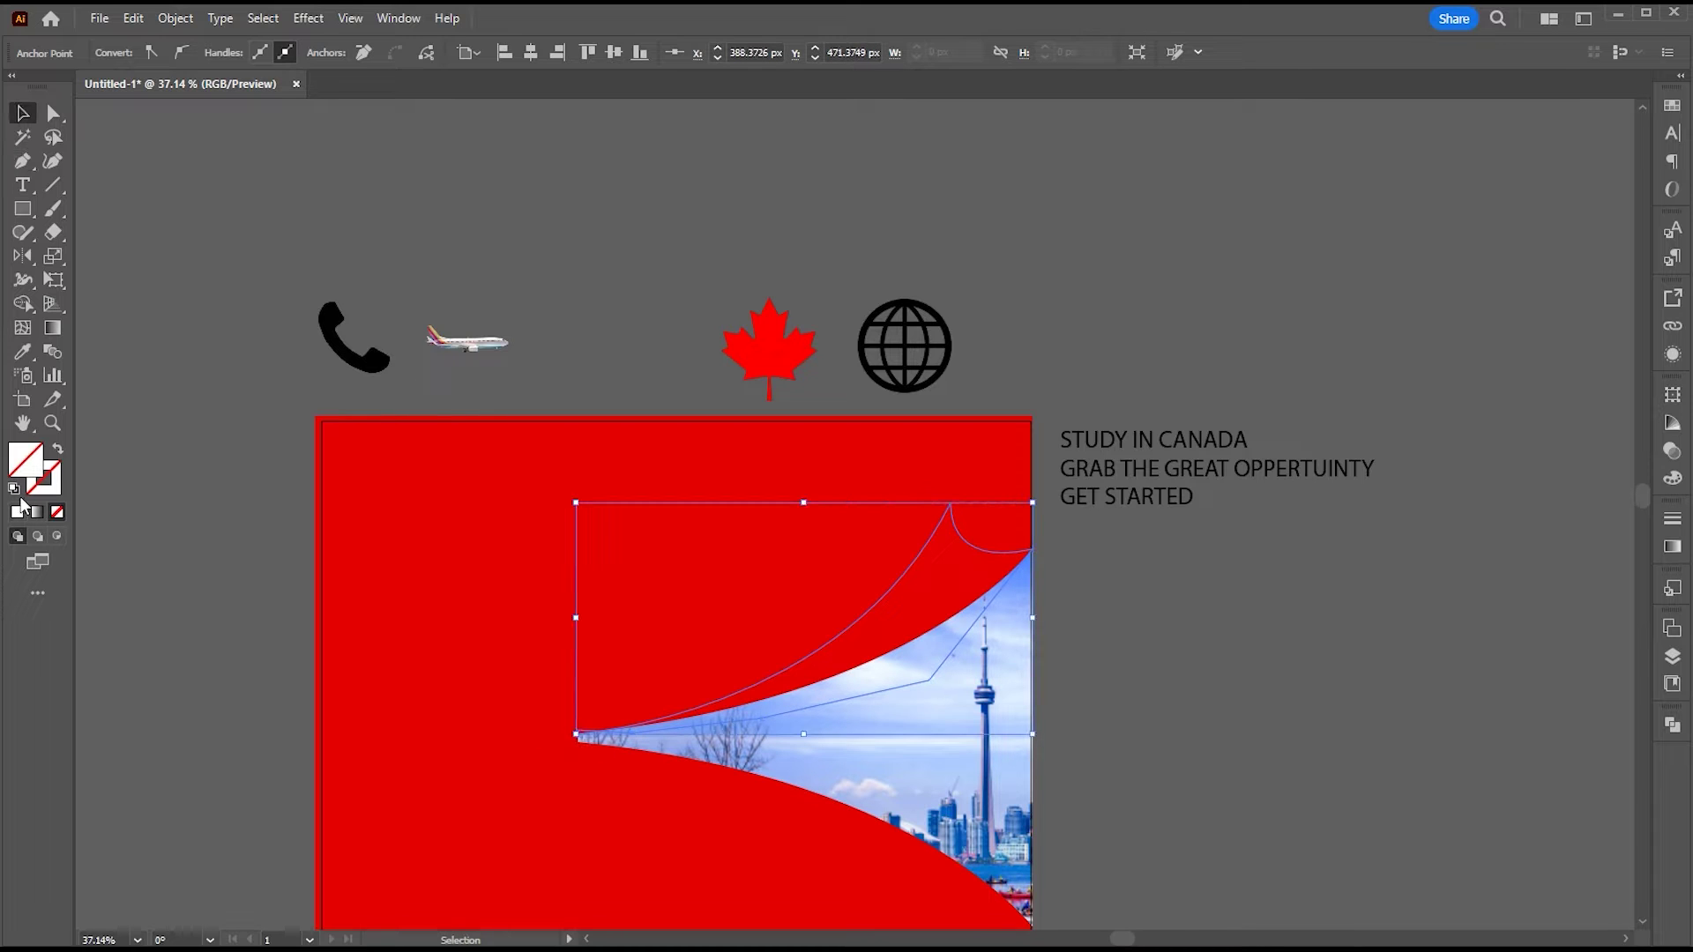
click(19, 510)
click(1188, 605)
Step: Arrange the clipped skyline photo in front of the white curl shape
scroll(945, 623, down, 2)
click(945, 622)
right_click(952, 631)
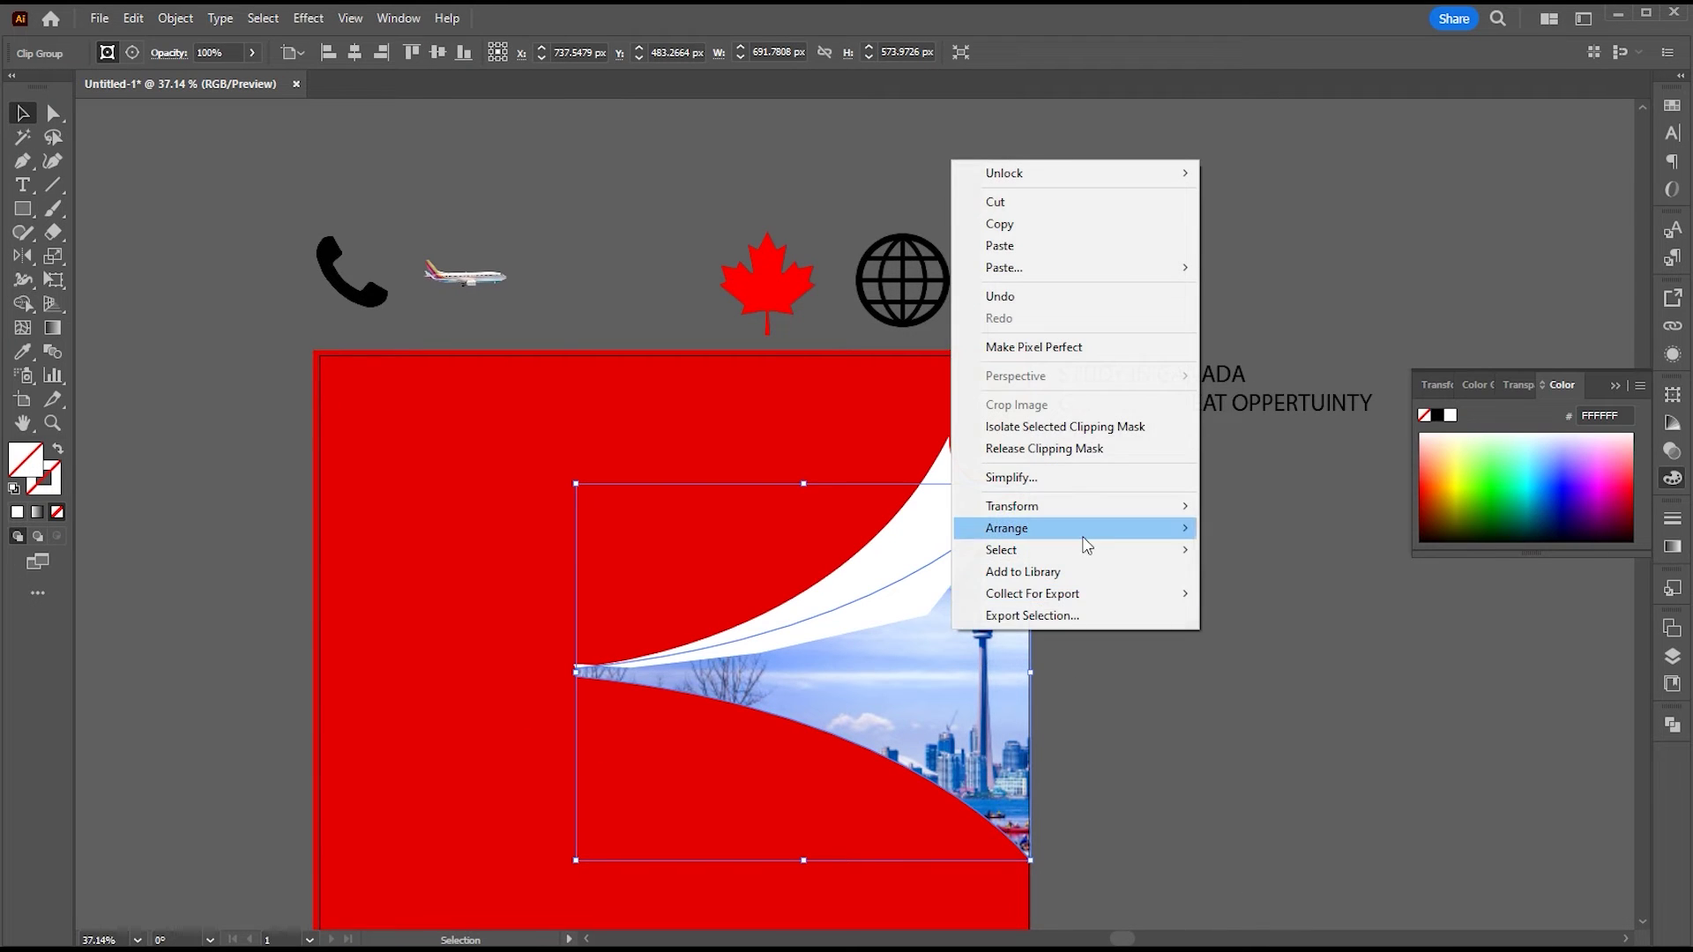
mouse_move(1084, 531)
click(1232, 534)
click(1103, 540)
Step: Adjust the white curl's left anchor point so it meets the left tip of the skyline photo
click(937, 534)
key(a)
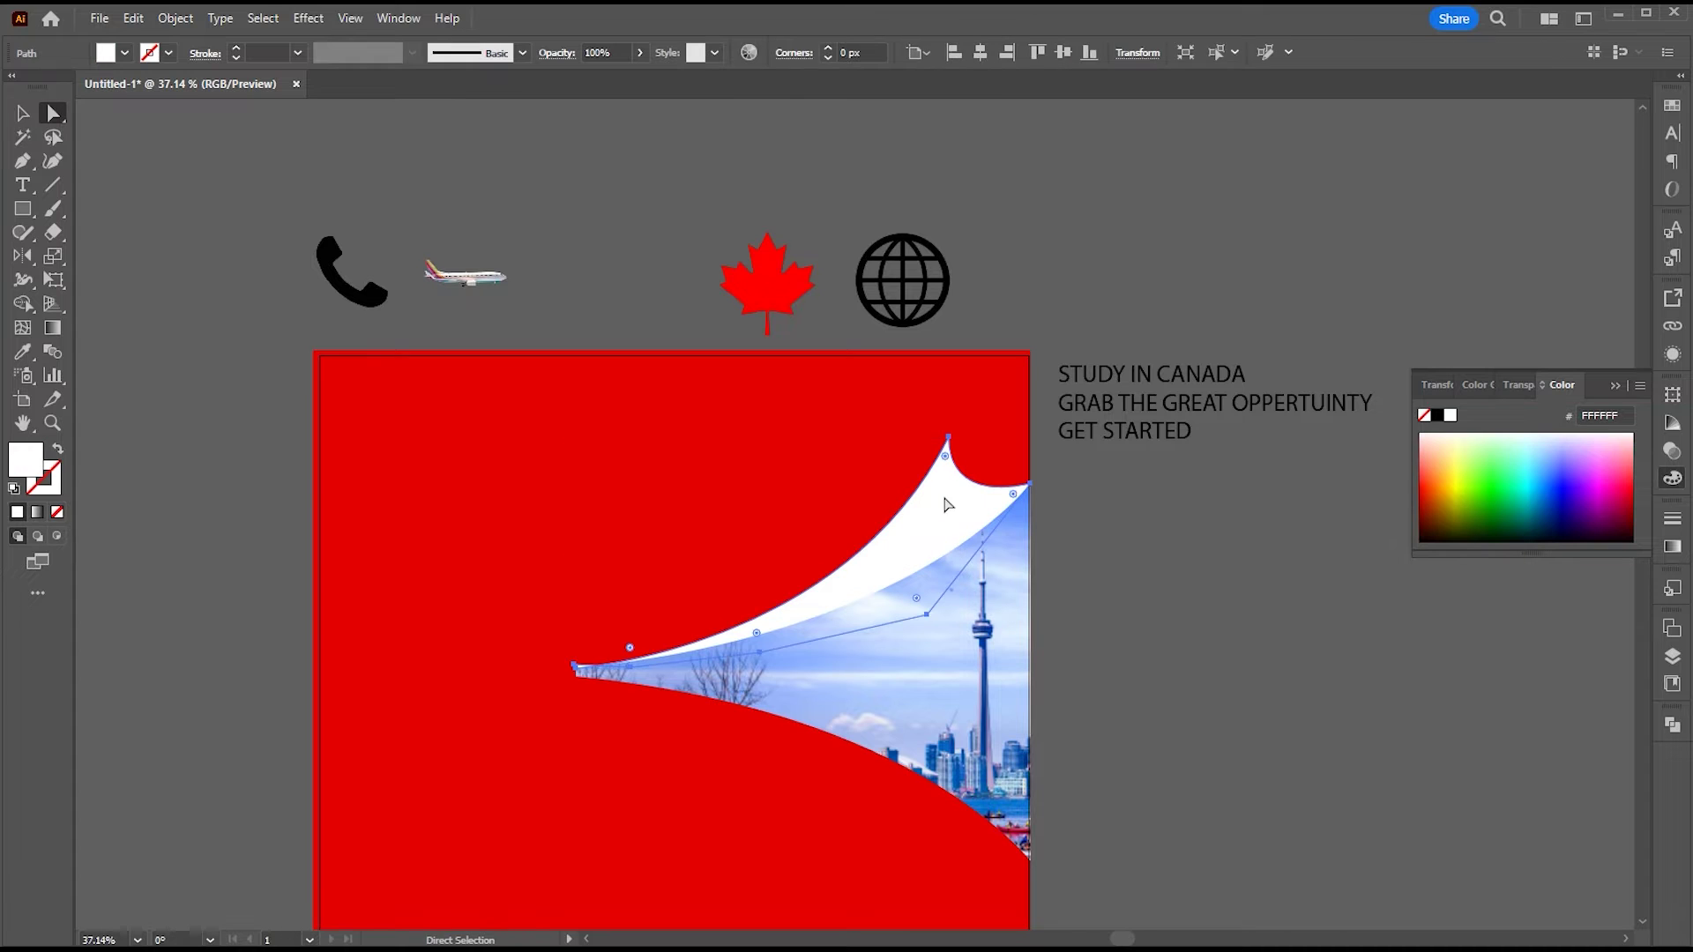
click(1088, 642)
drag(1087, 641, 1093, 612)
key(v)
key(a)
drag(580, 639, 584, 639)
click(1156, 691)
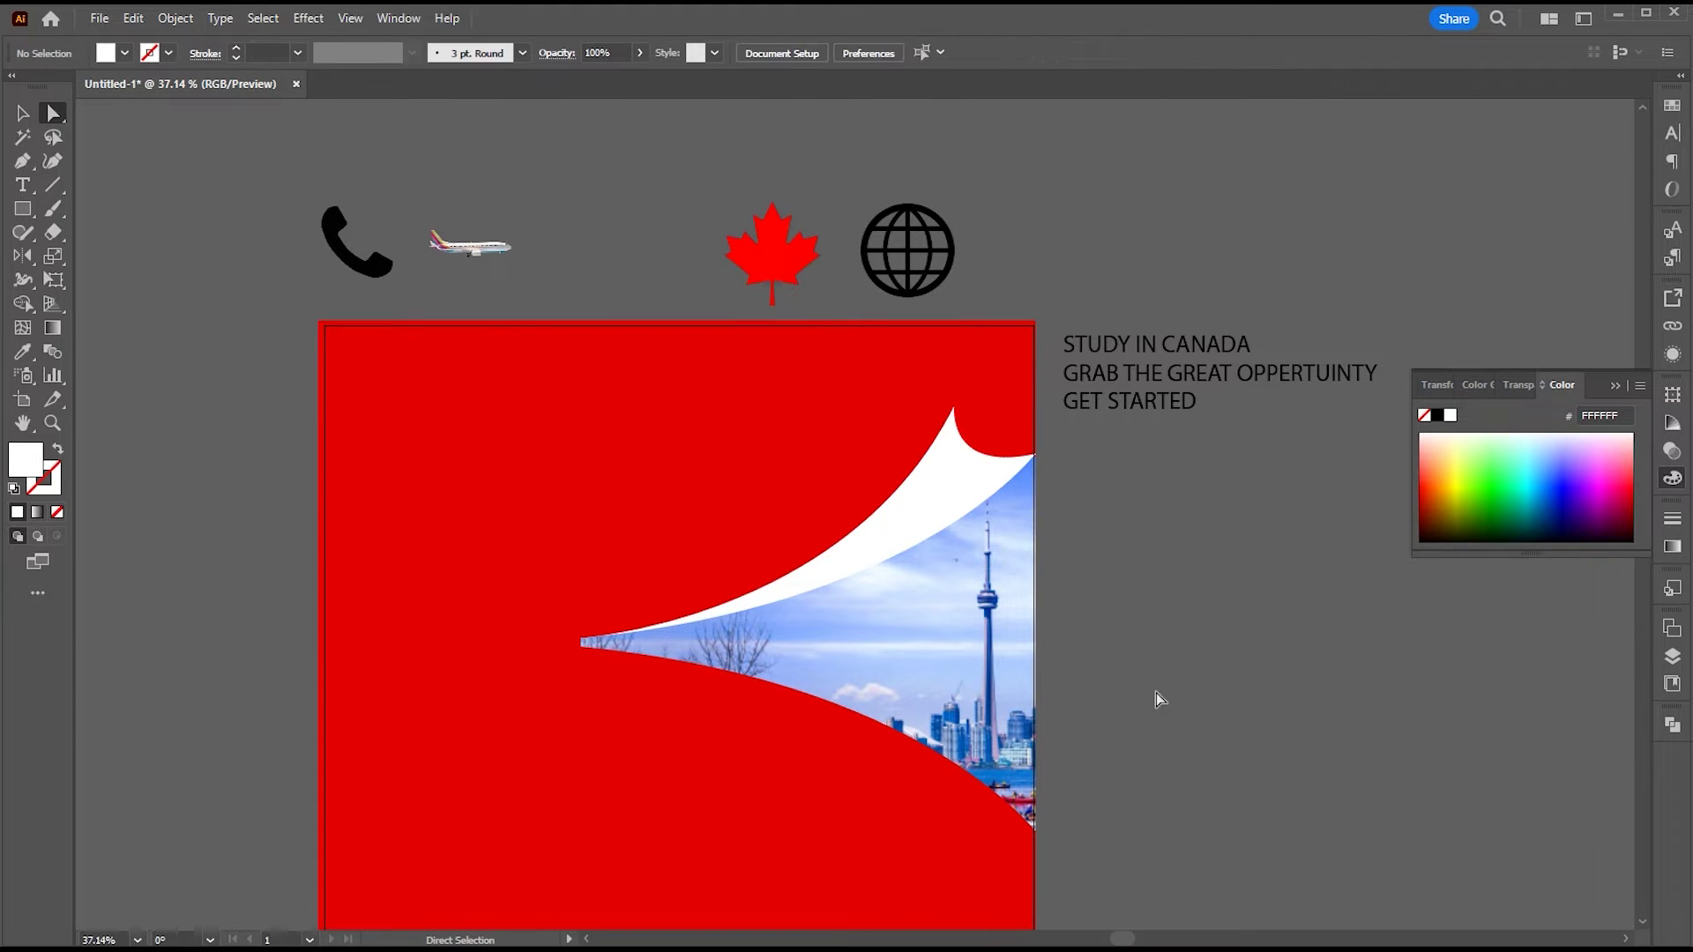
Step: Fill the curl with a linear gradient running from white through a grey middle stop back to white
key(v)
click(937, 508)
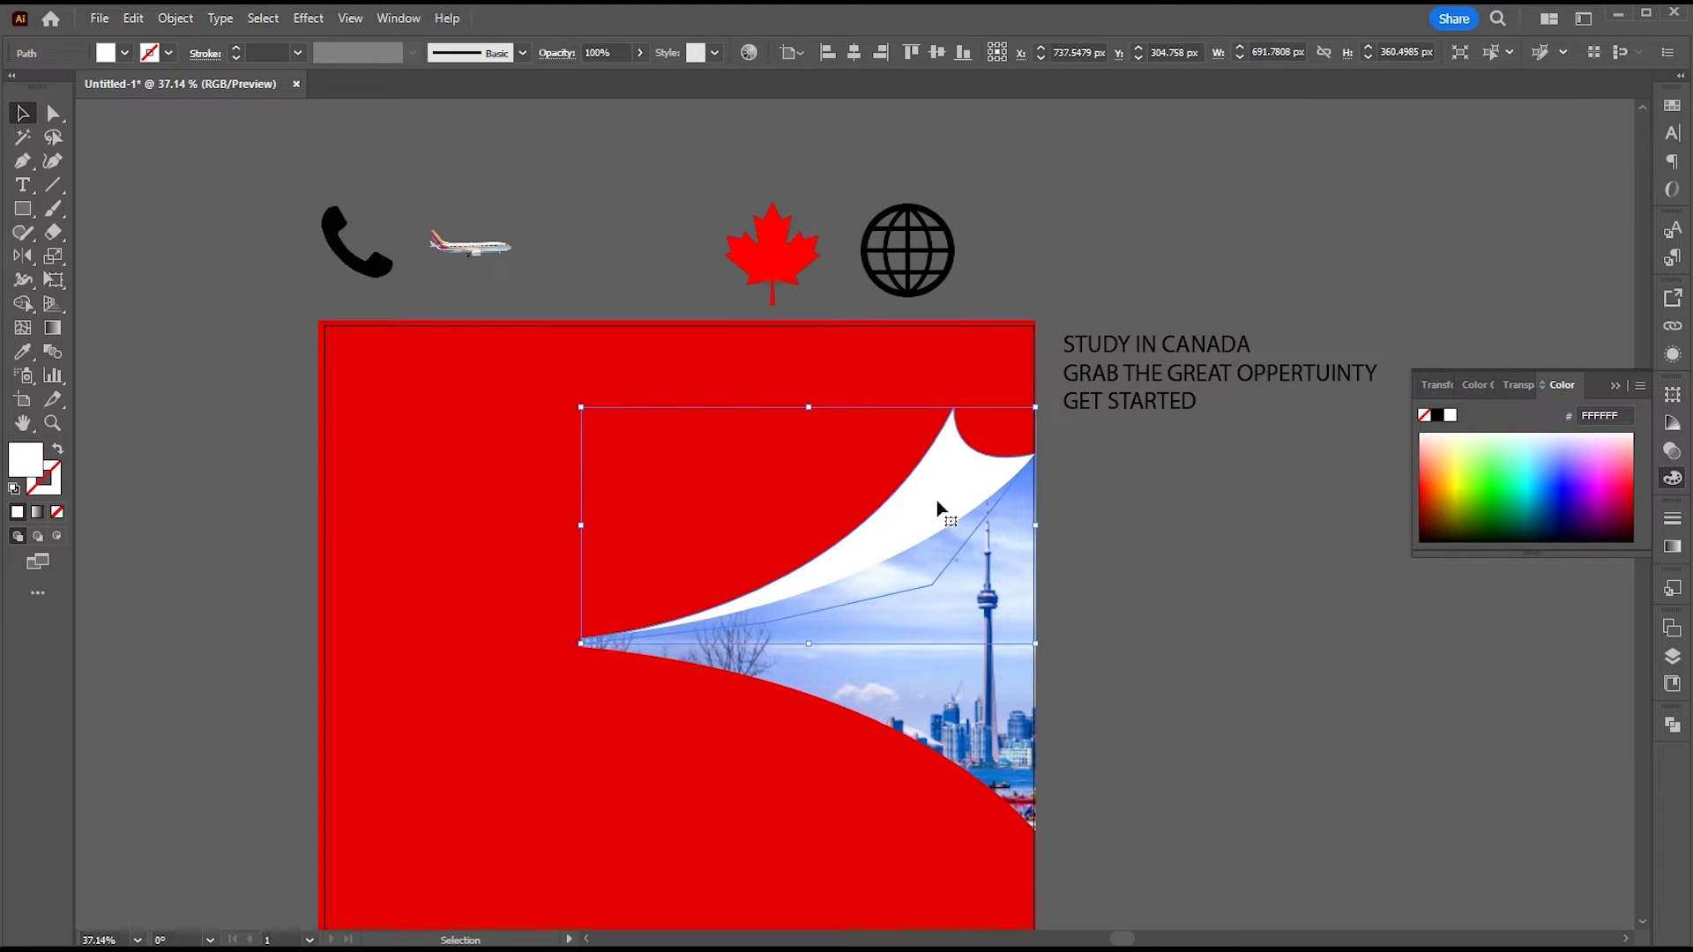
key(period)
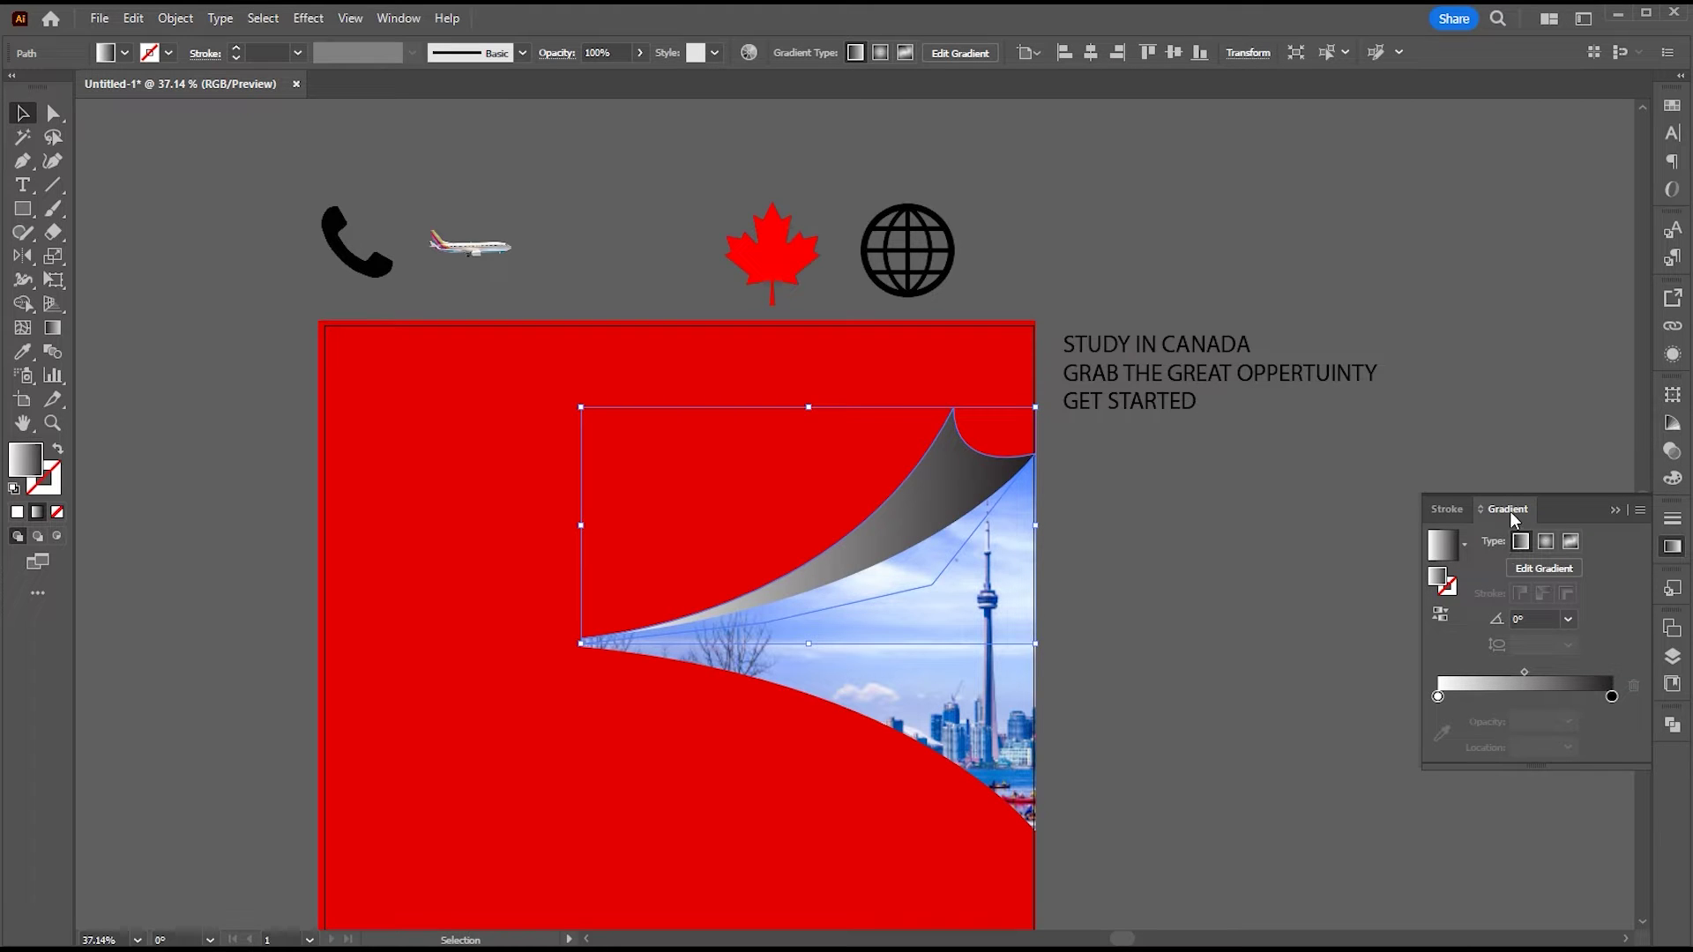
click(1537, 697)
drag(1611, 698, 1616, 765)
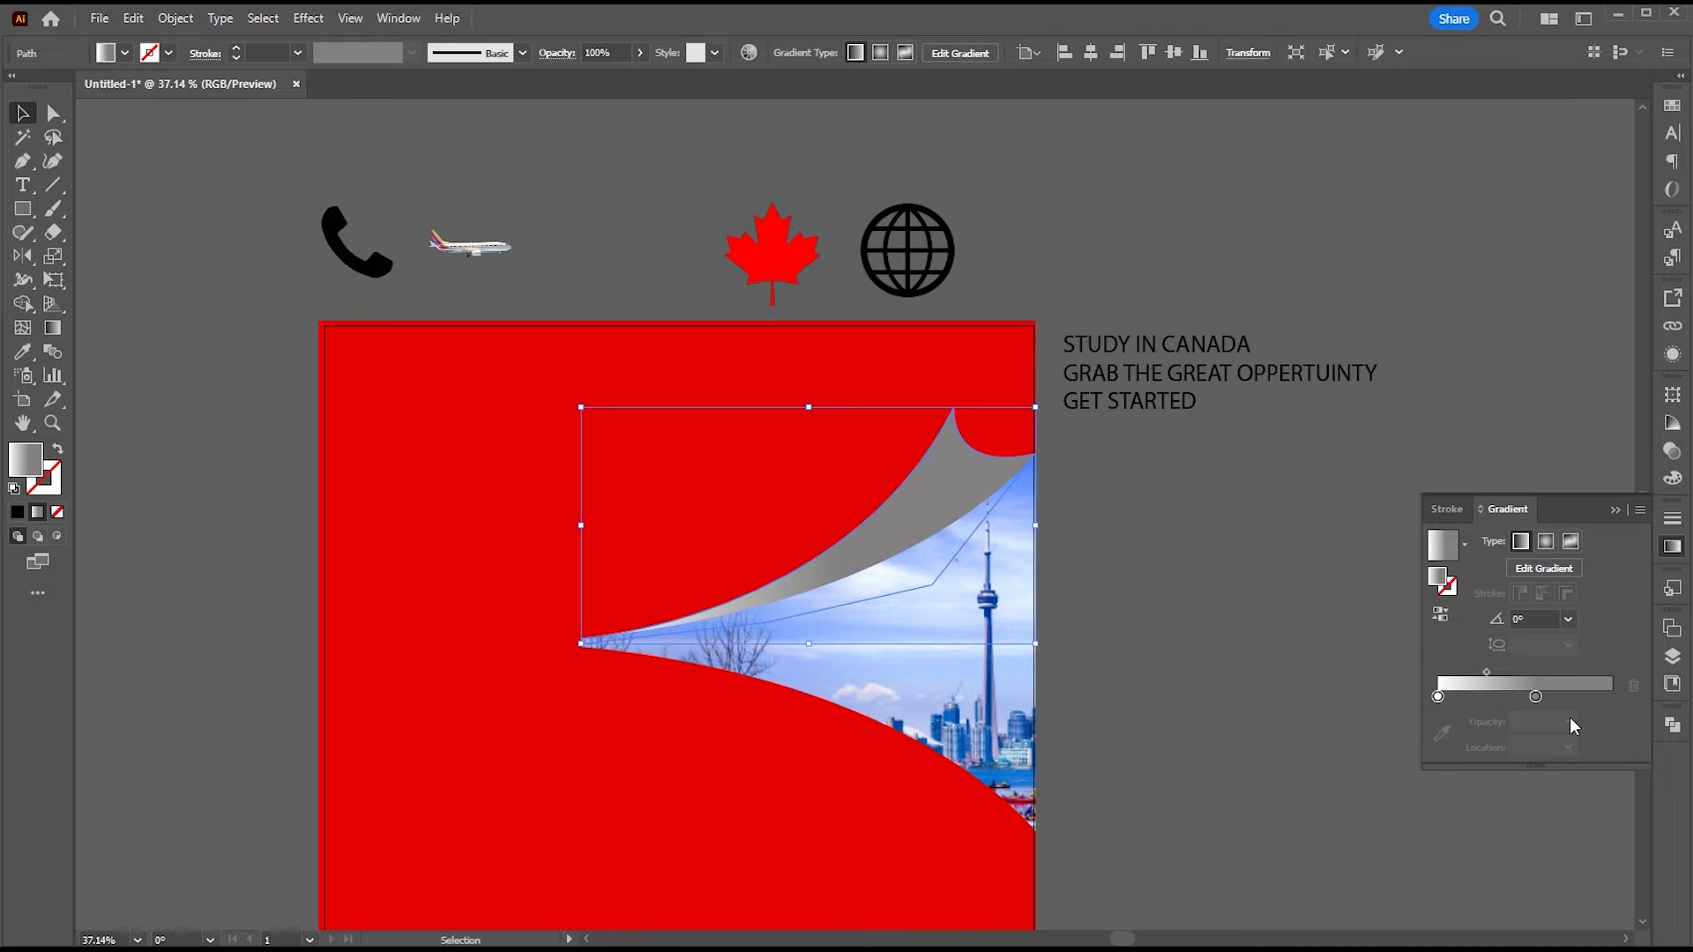
key(ctrl+z)
double_click(1612, 697)
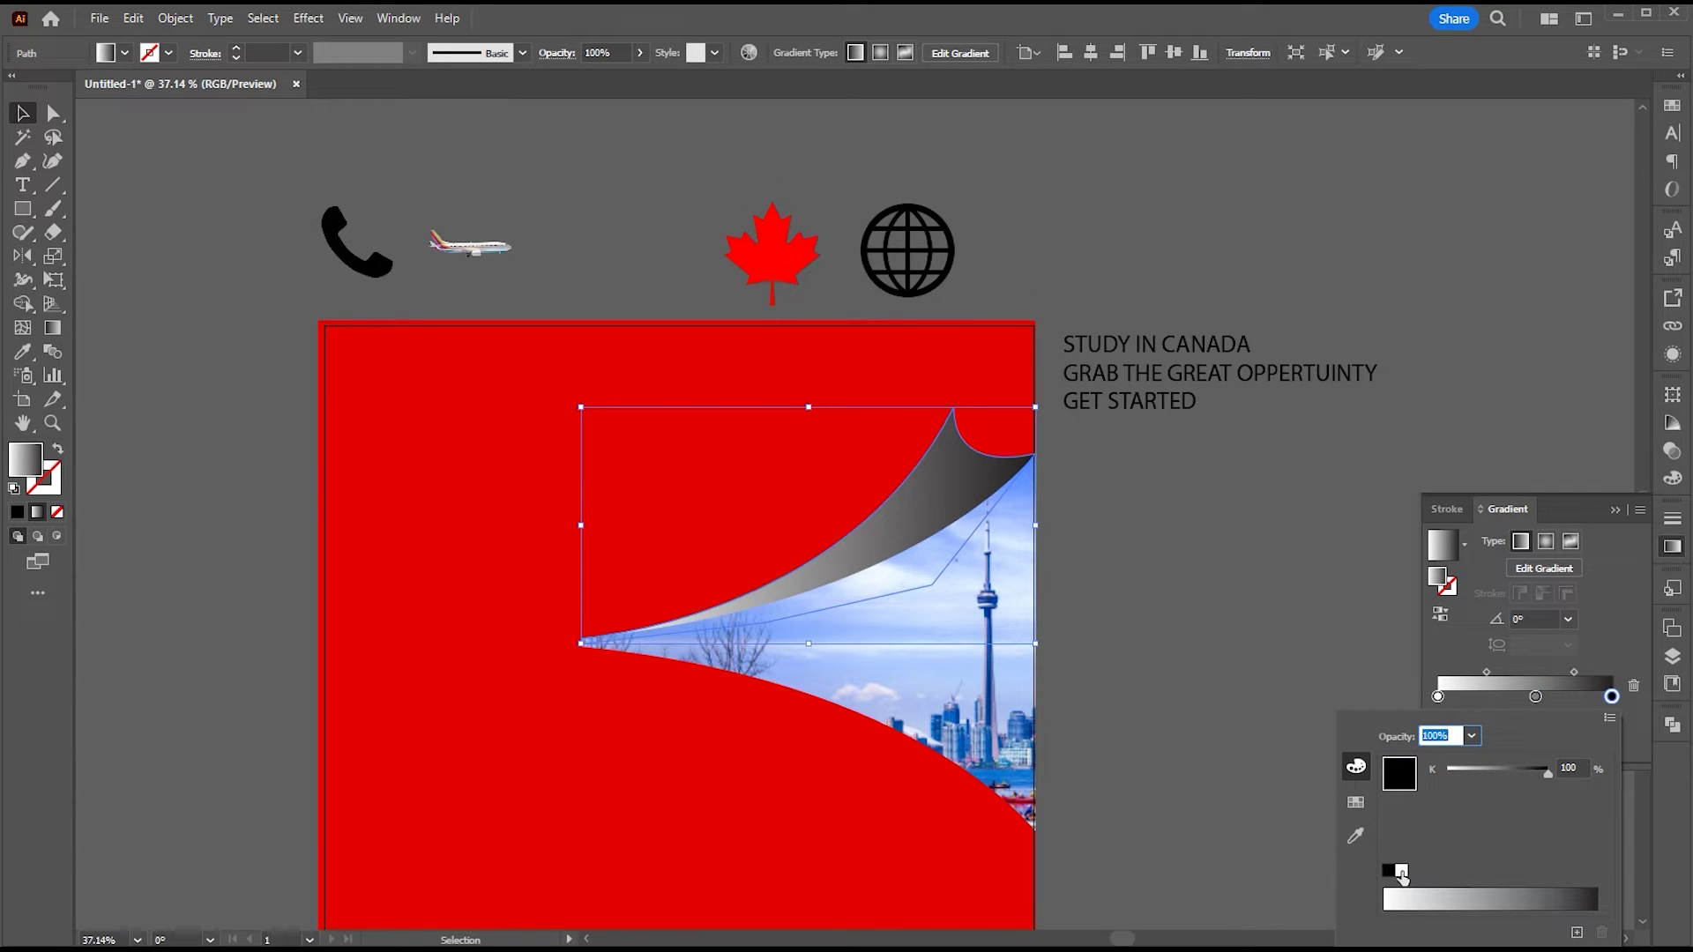
click(1402, 872)
click(1601, 614)
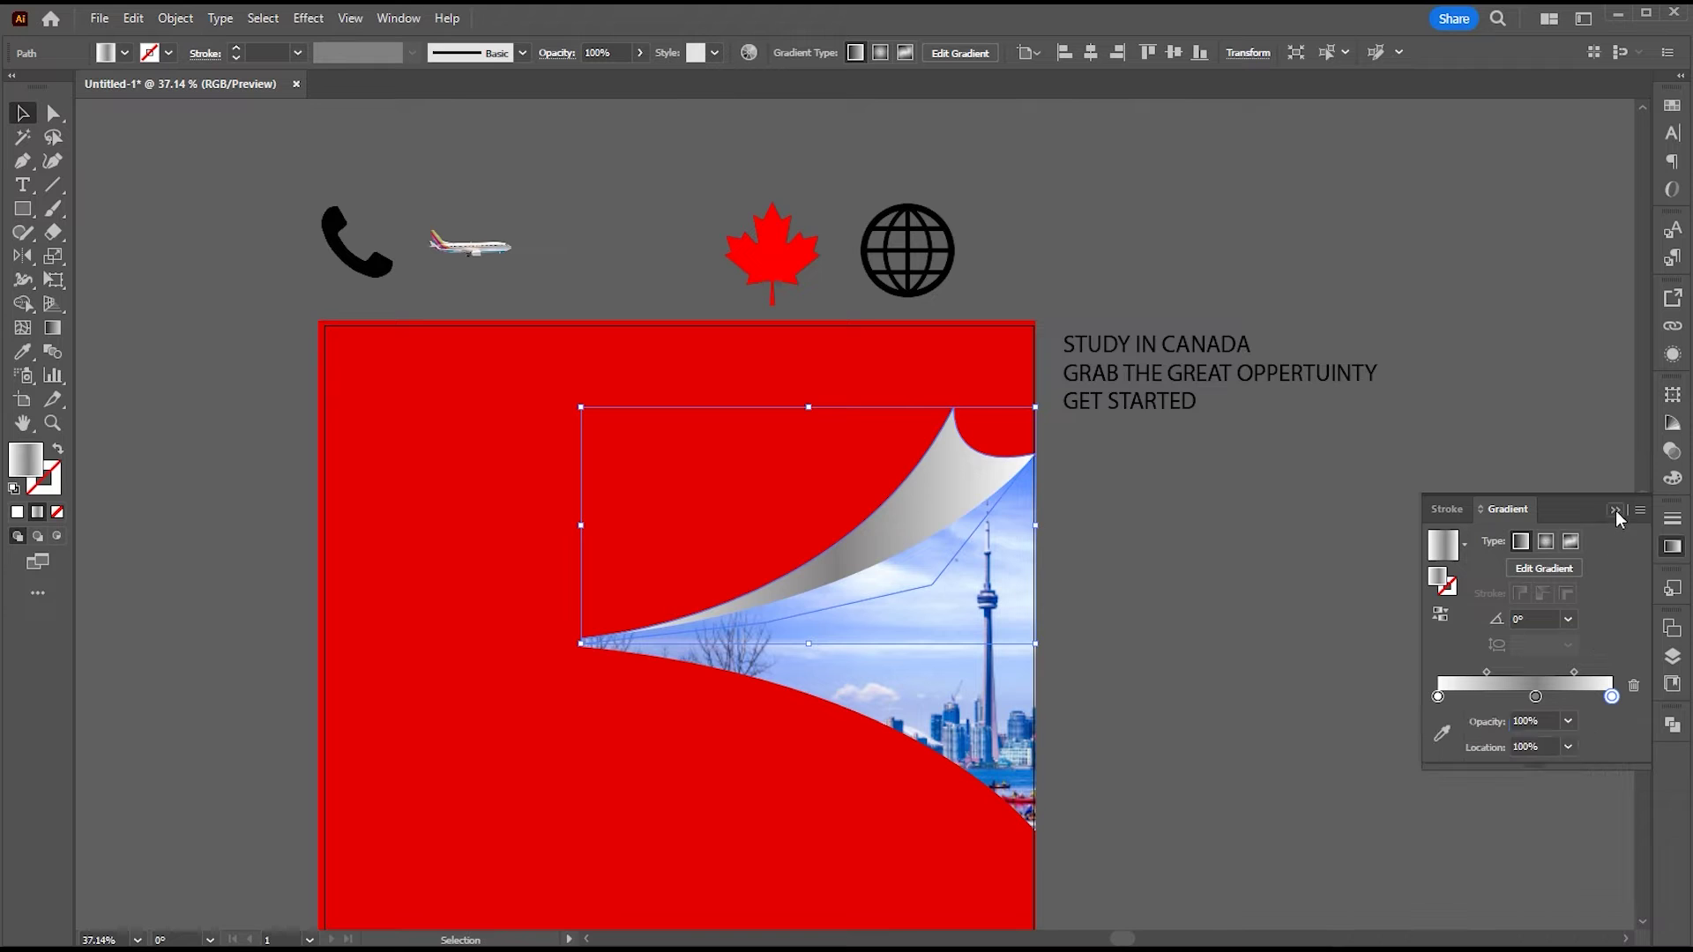
Step: Redirect the gradient diagonally across the curl so its upper edge is white and the grey shading falls along its lower edge
click(1616, 510)
key(g)
drag(853, 642, 809, 550)
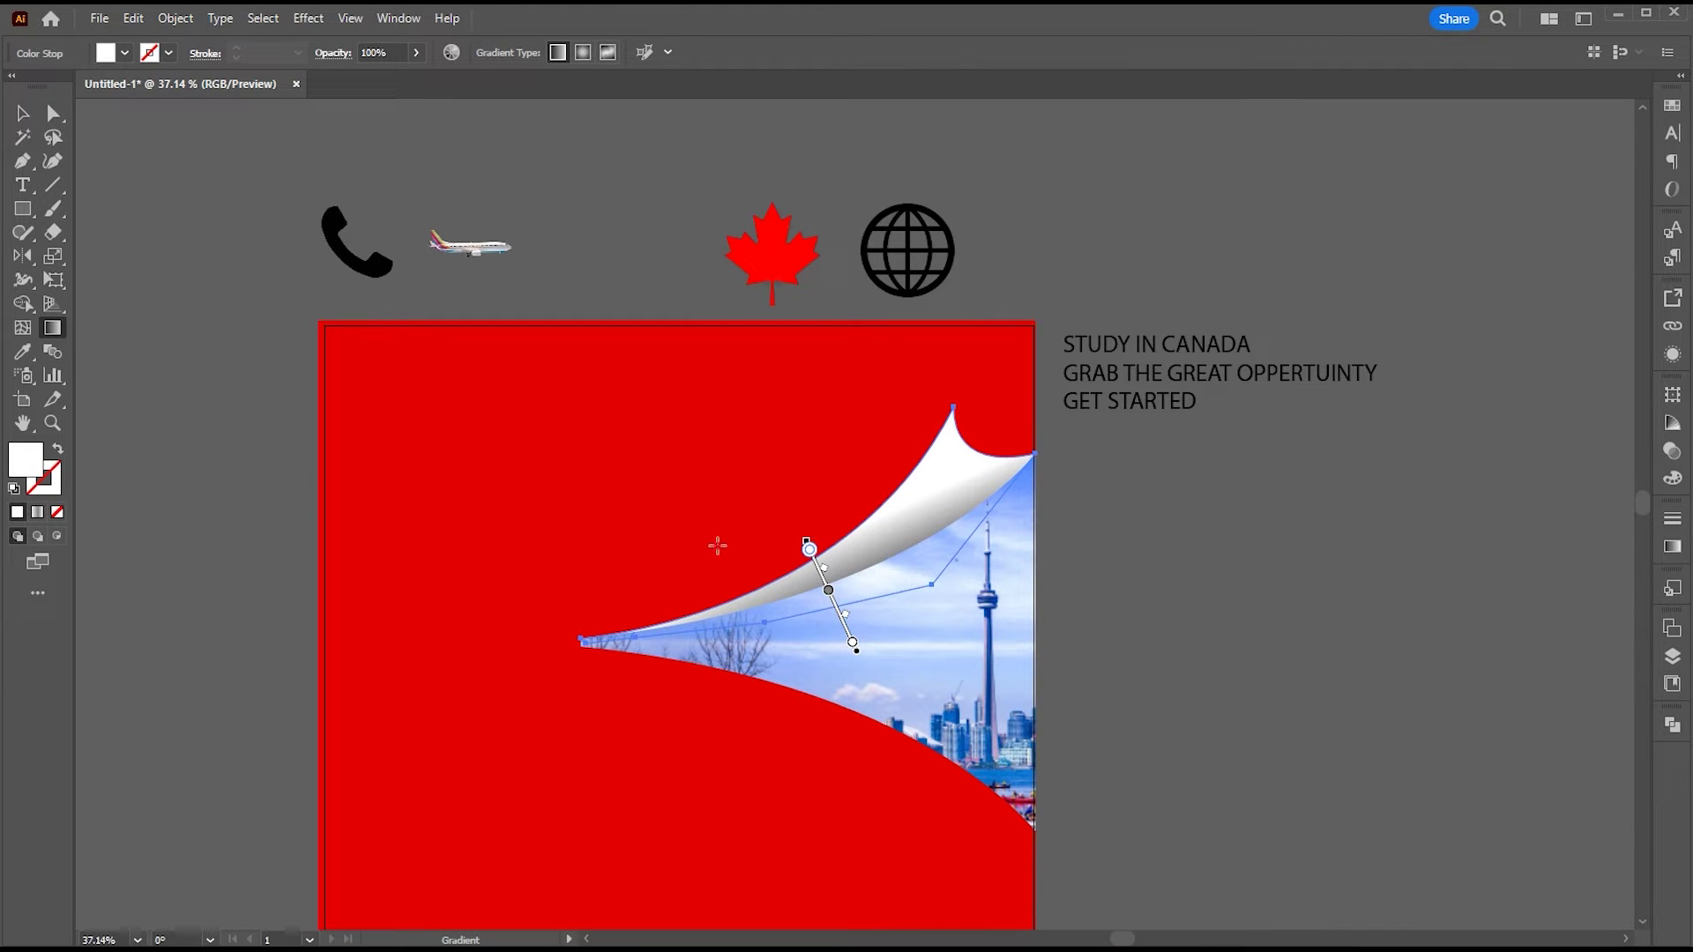
drag(931, 617, 867, 507)
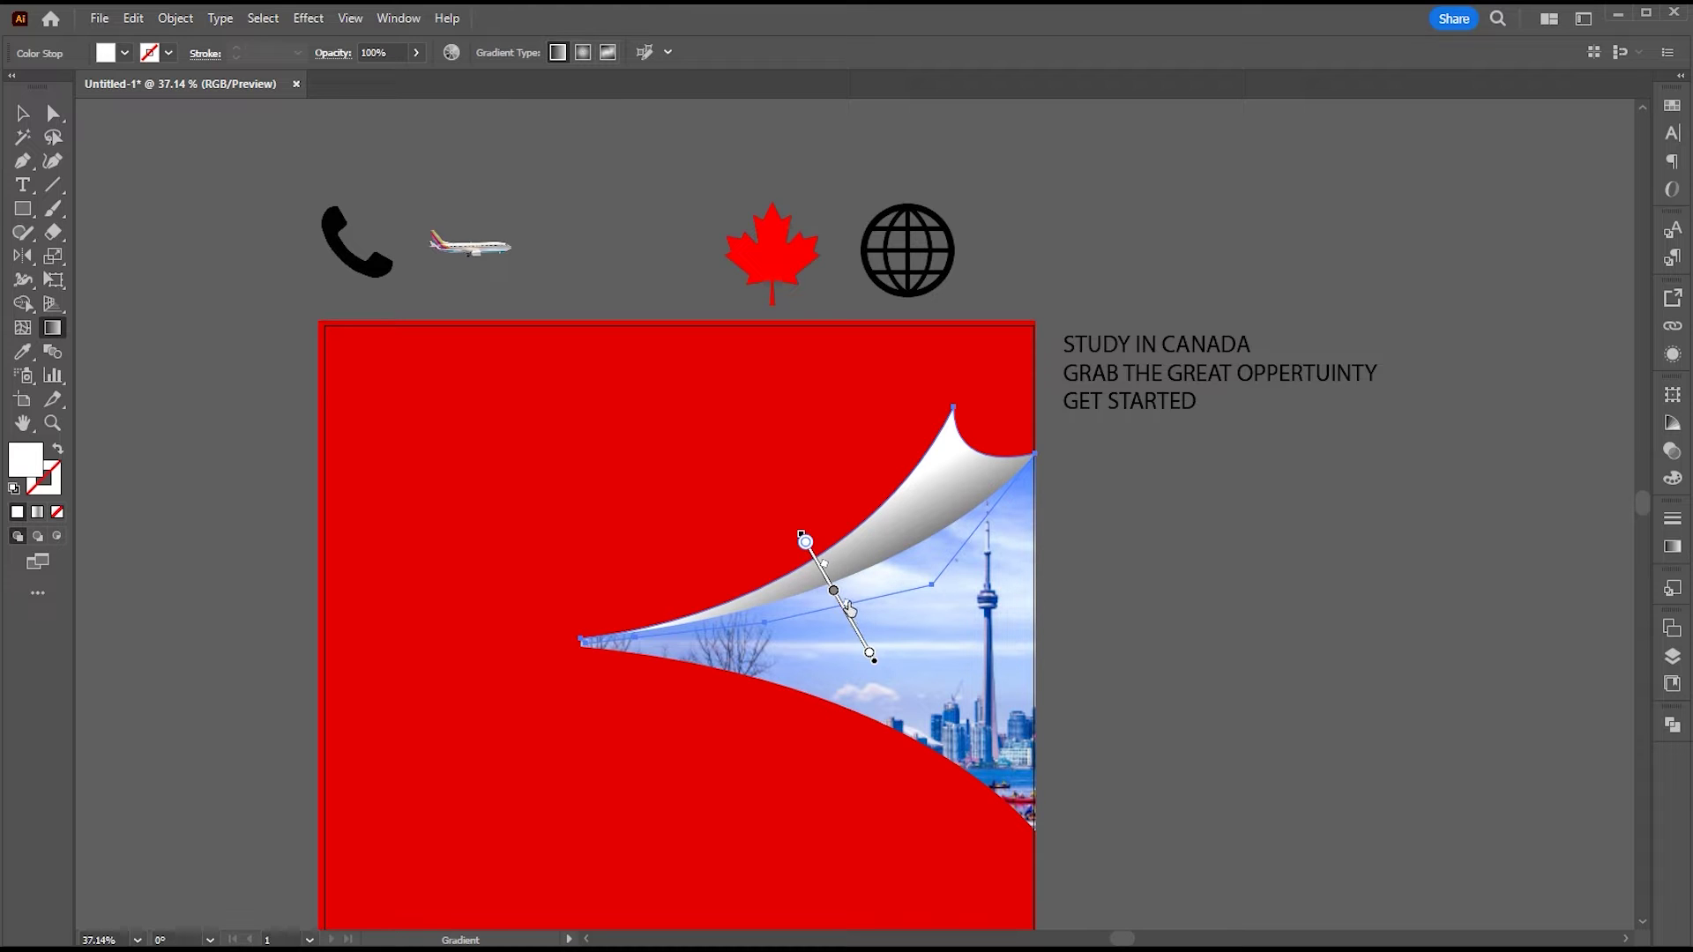
key(v)
click(1194, 554)
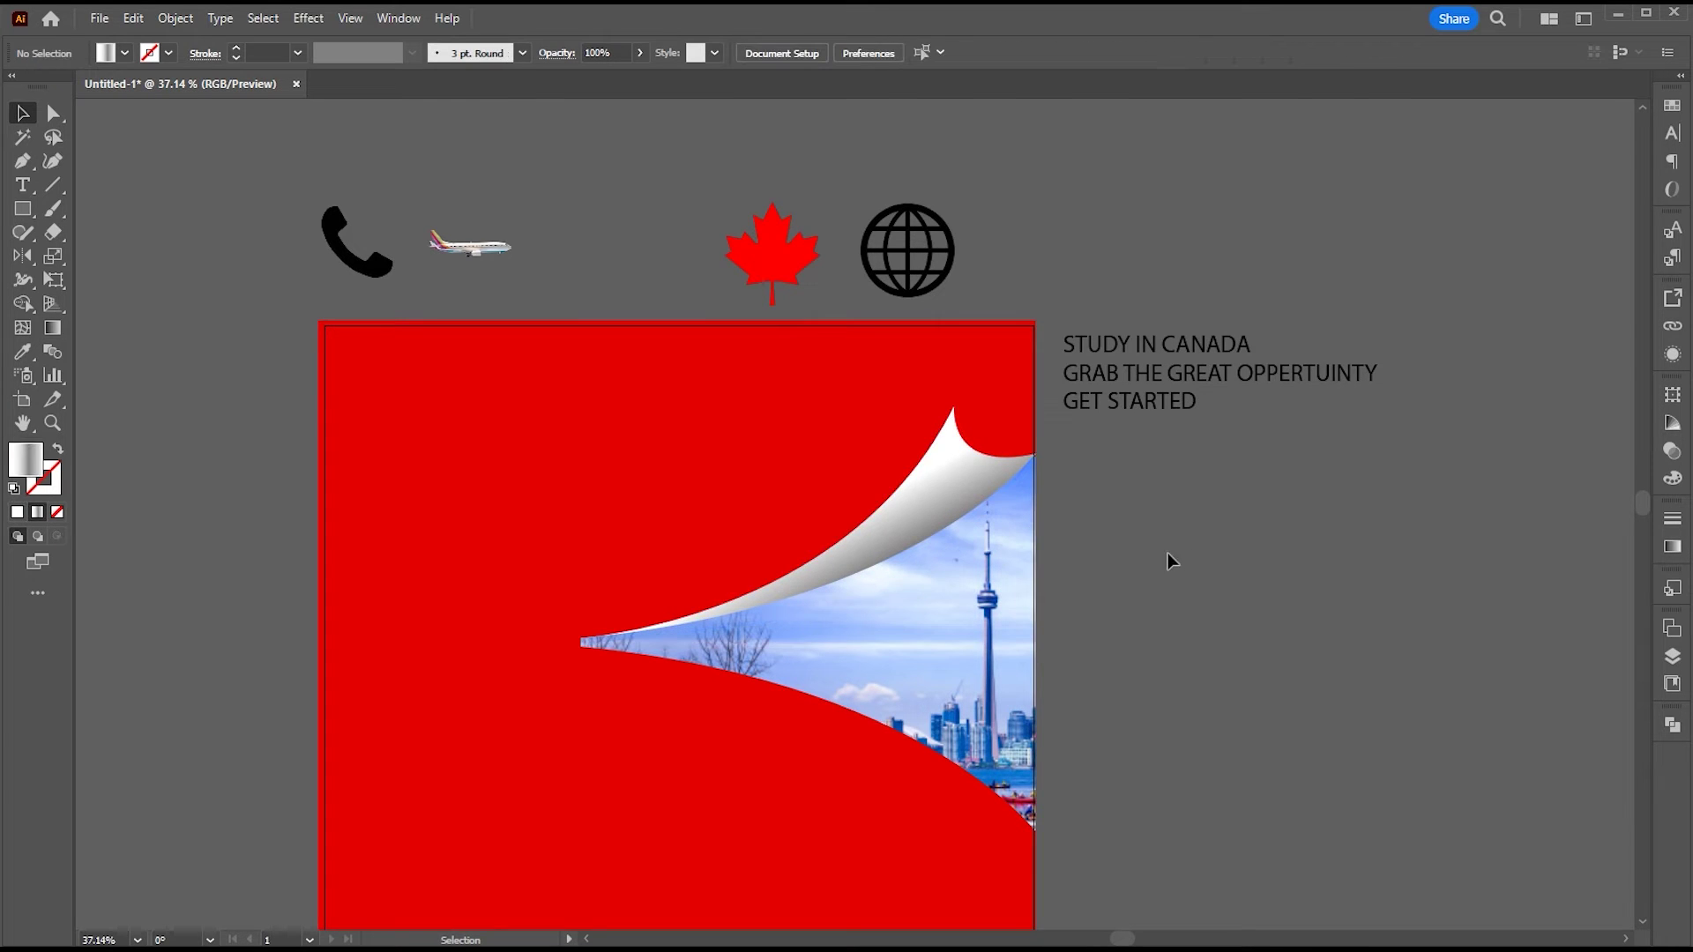
Step: Draw a closed shadow shape over the curl with the Pen tool, following its upper edge and ending at the photo's upper-right corner
drag(1102, 585, 1164, 553)
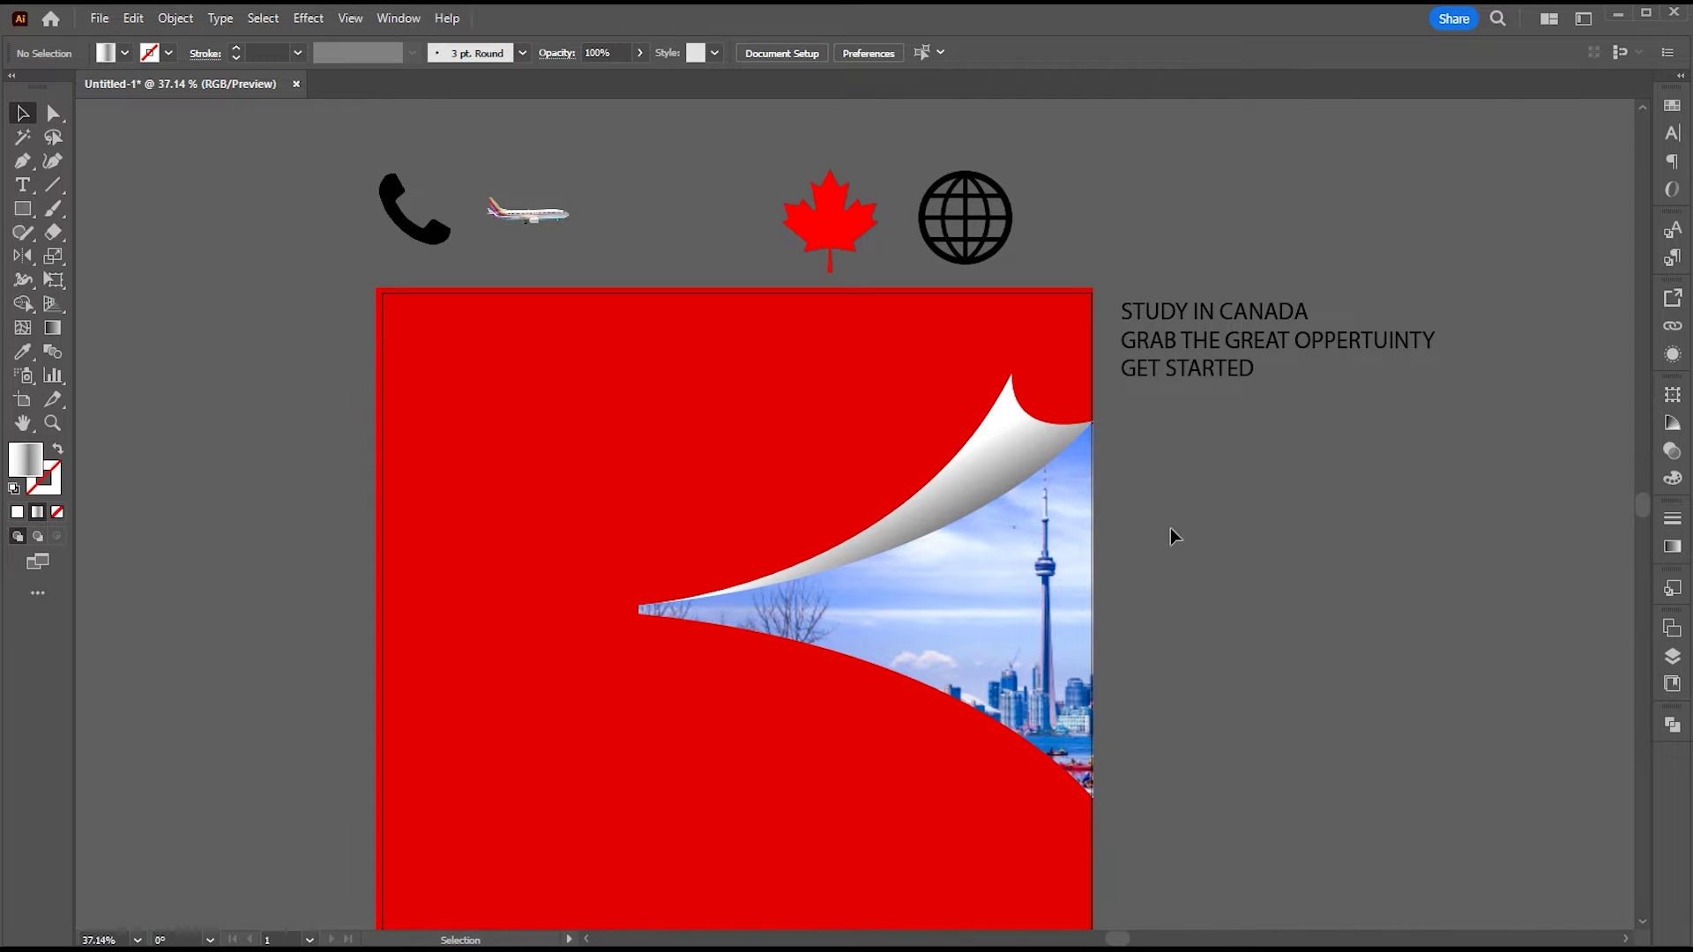
key(p)
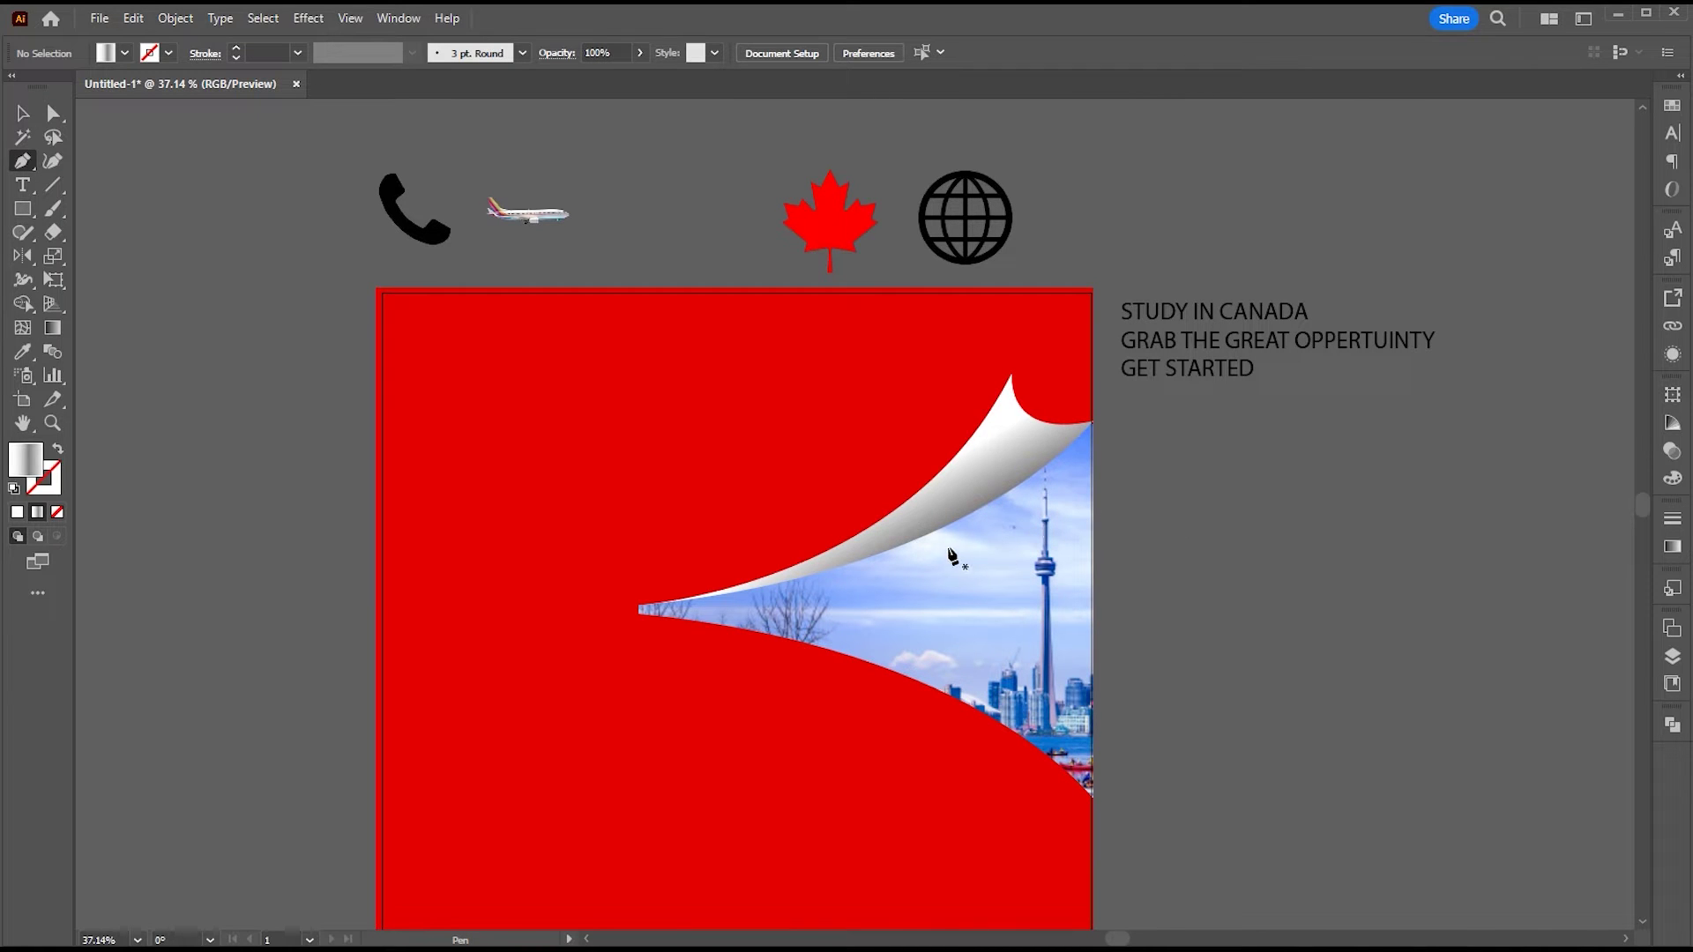
click(741, 598)
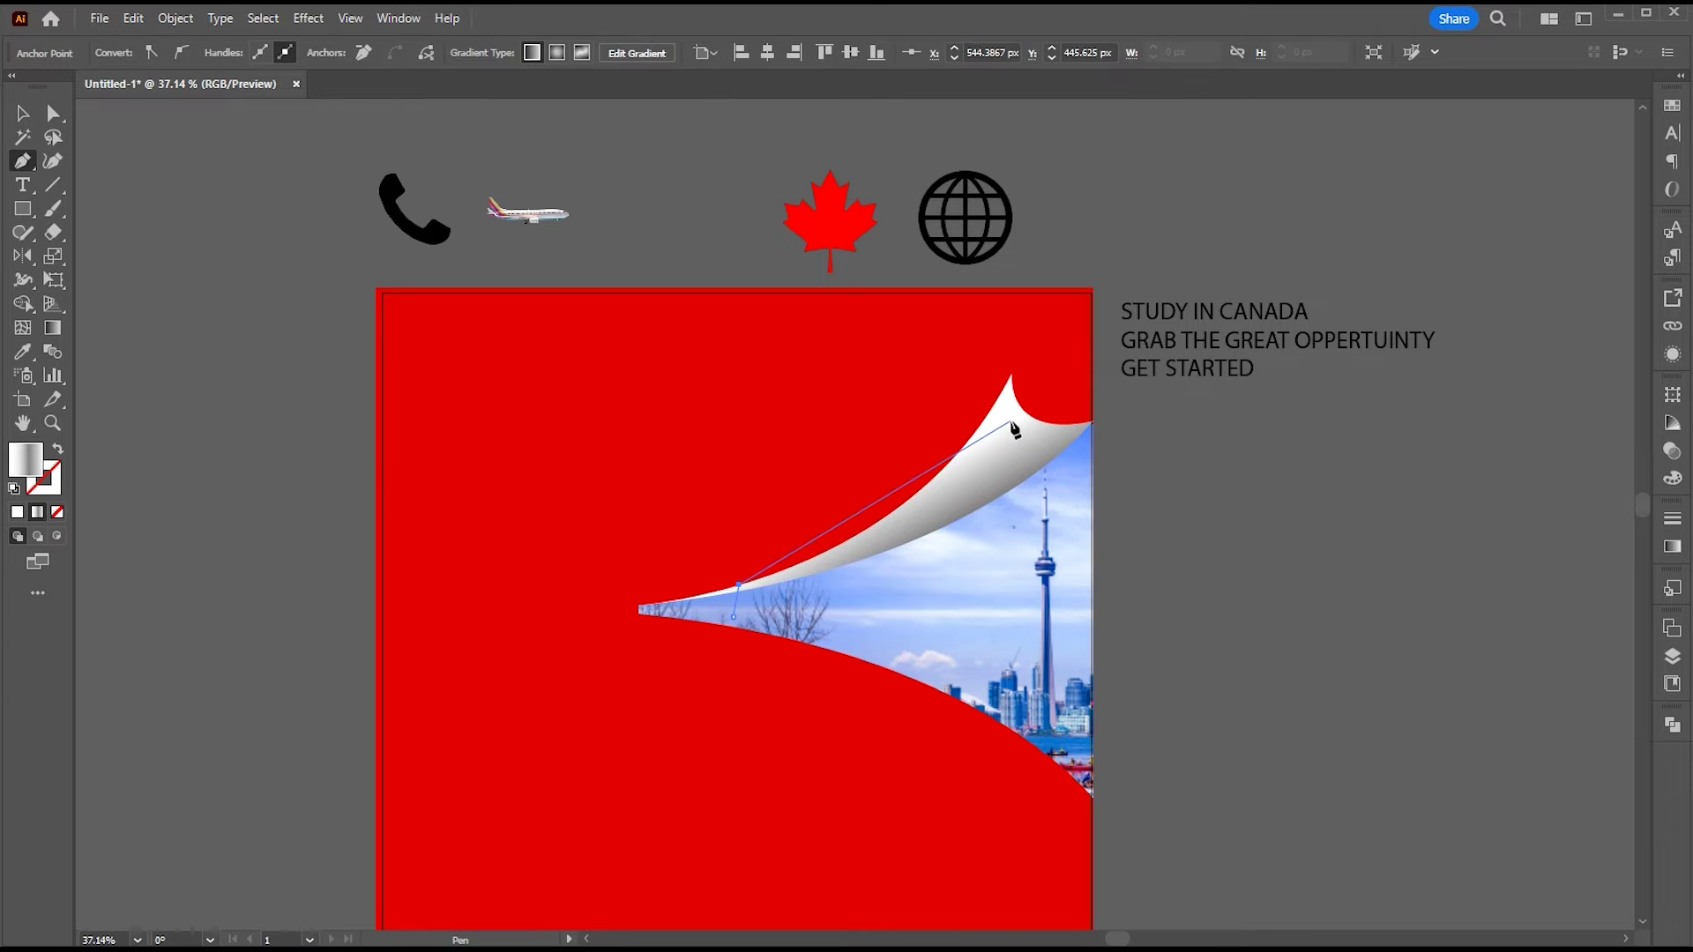
drag(1002, 393, 1084, 266)
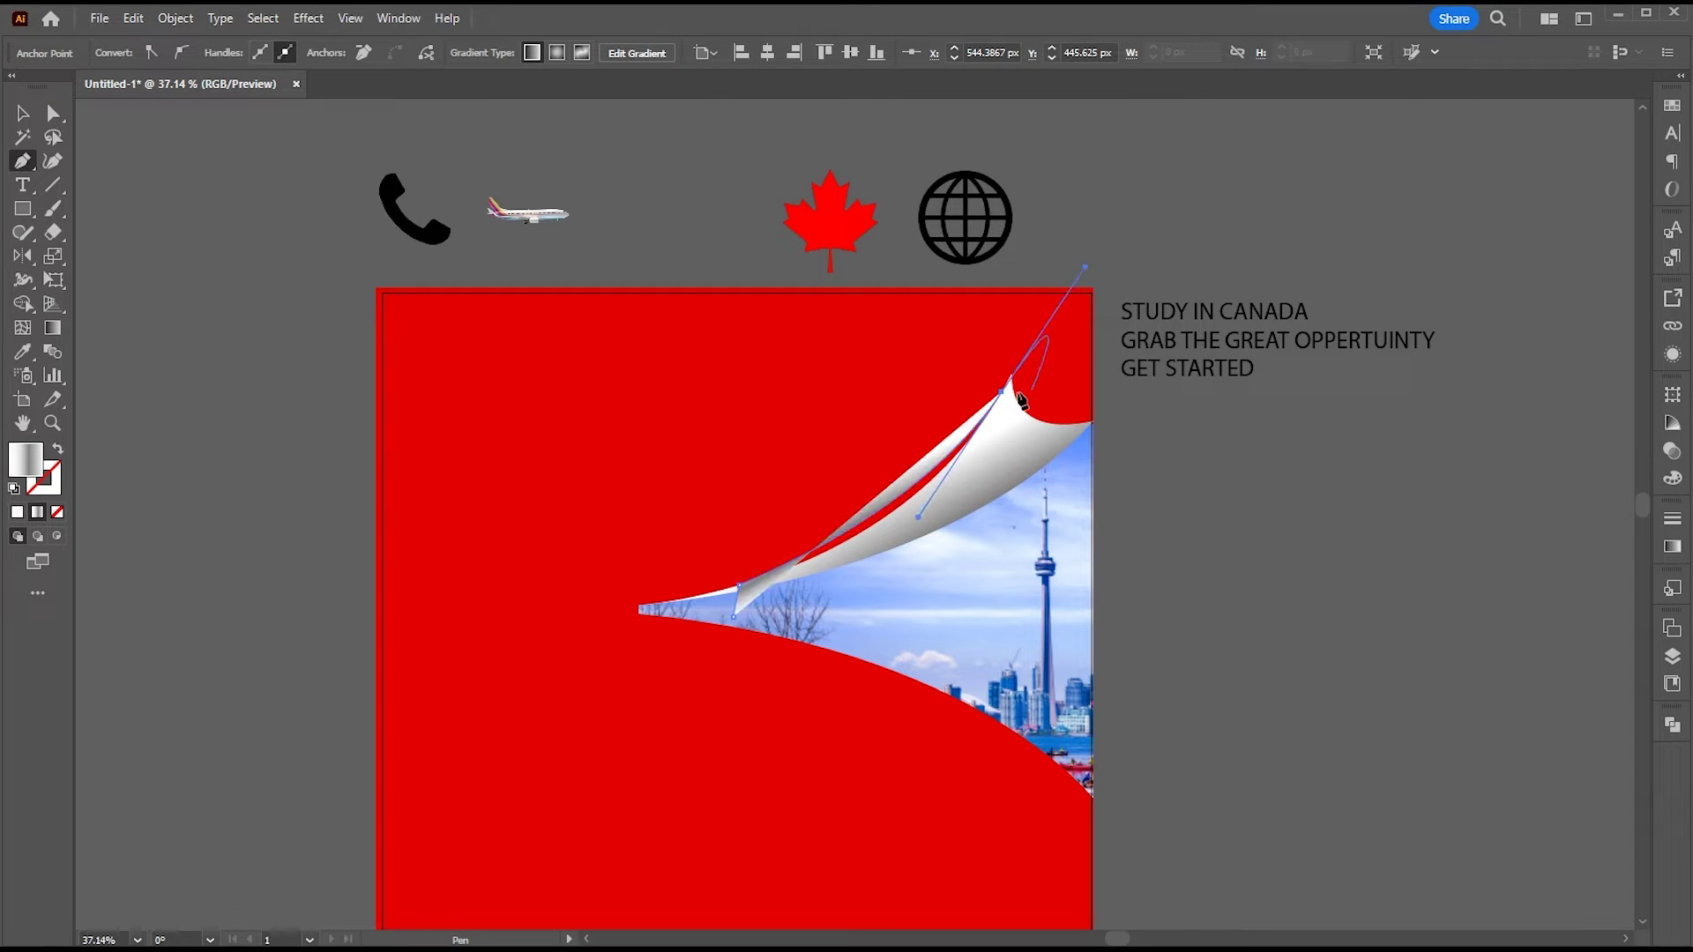
click(1002, 392)
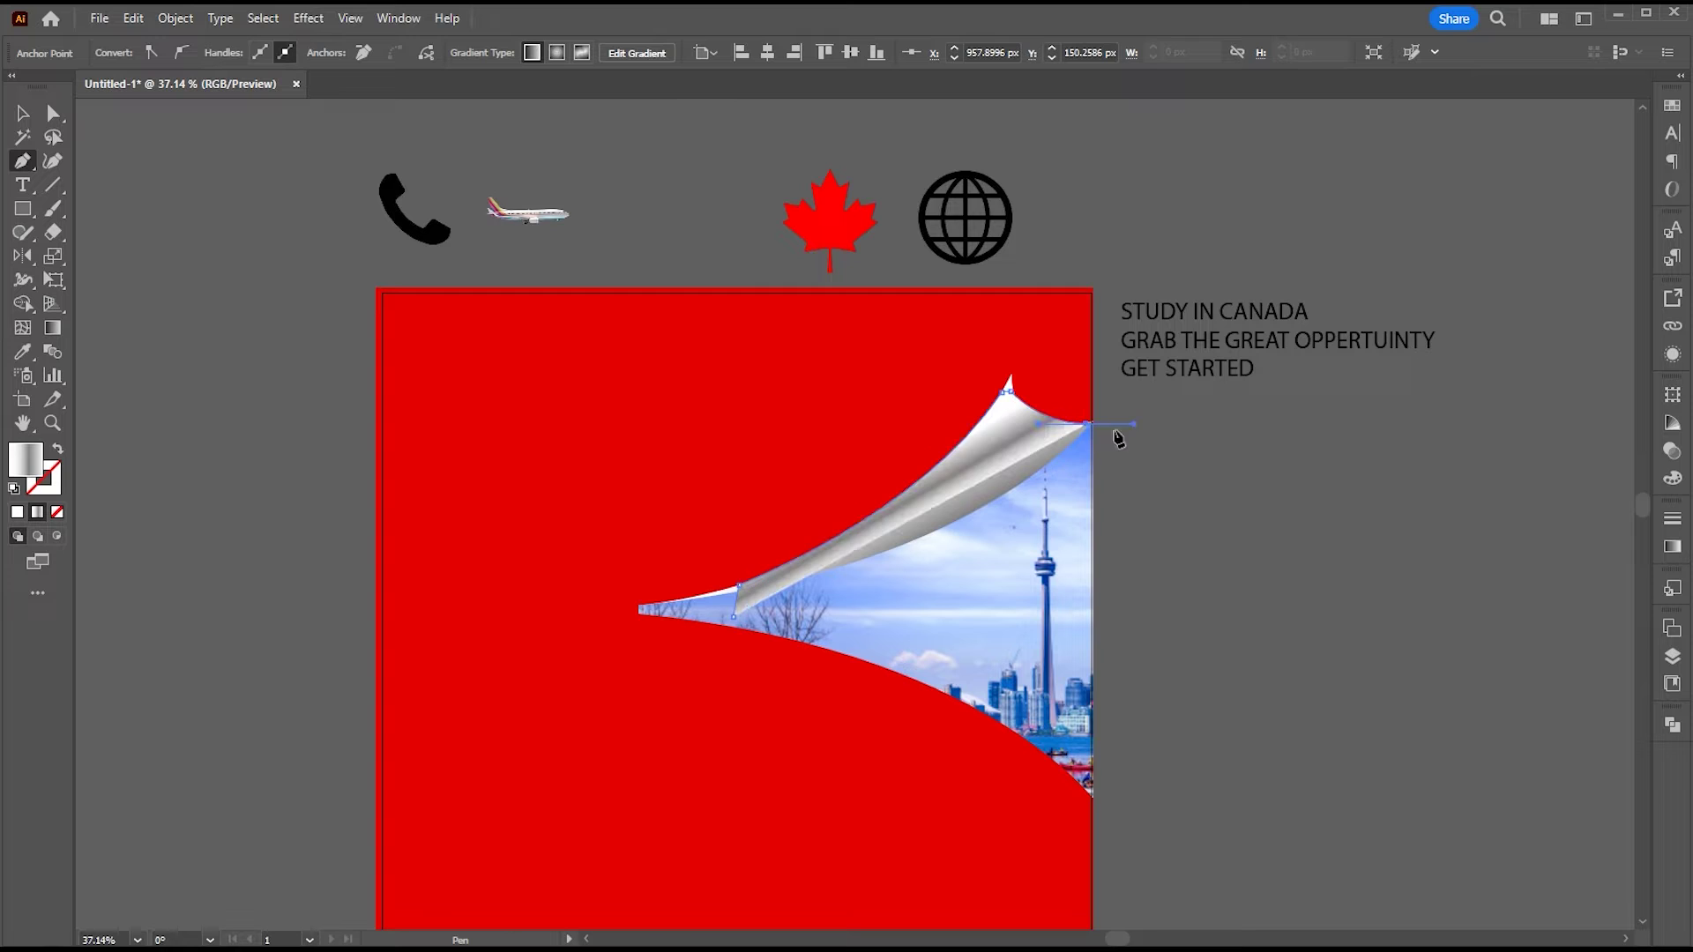
click(735, 618)
Step: Fill the shadow shape with black sampled from the text beside the artboard
key(v)
key(i)
click(1176, 338)
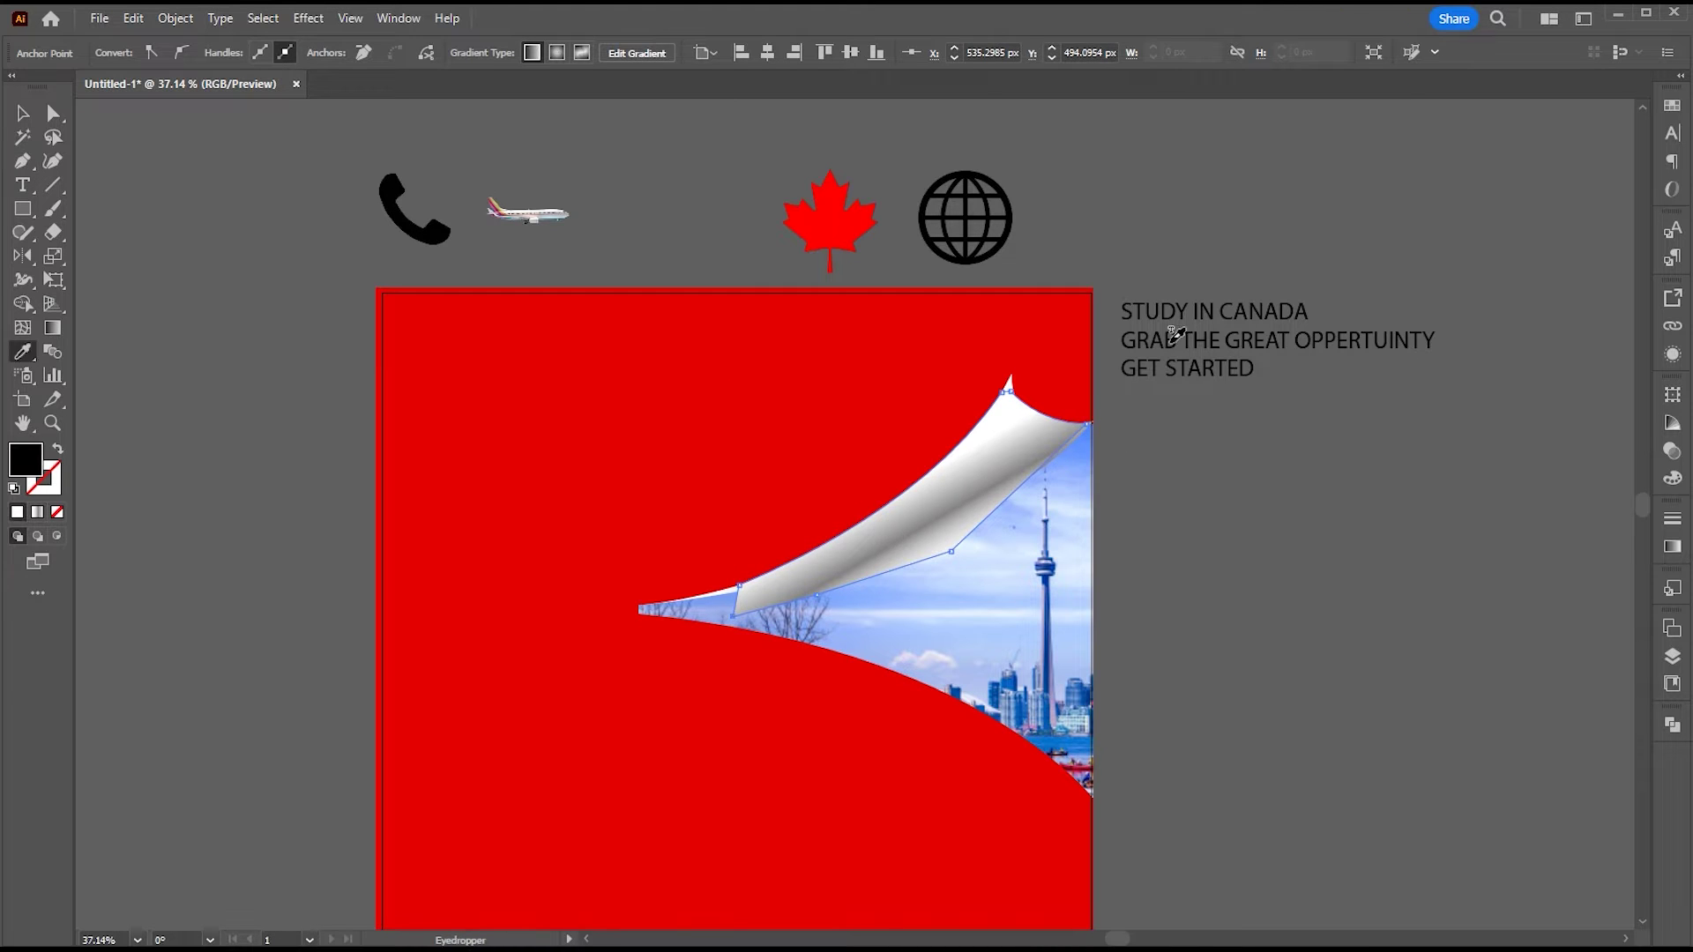
key(v)
click(1126, 407)
Step: Apply a Gaussian Blur with a radius of 8.9979 pixels to the black shadow shape
click(976, 489)
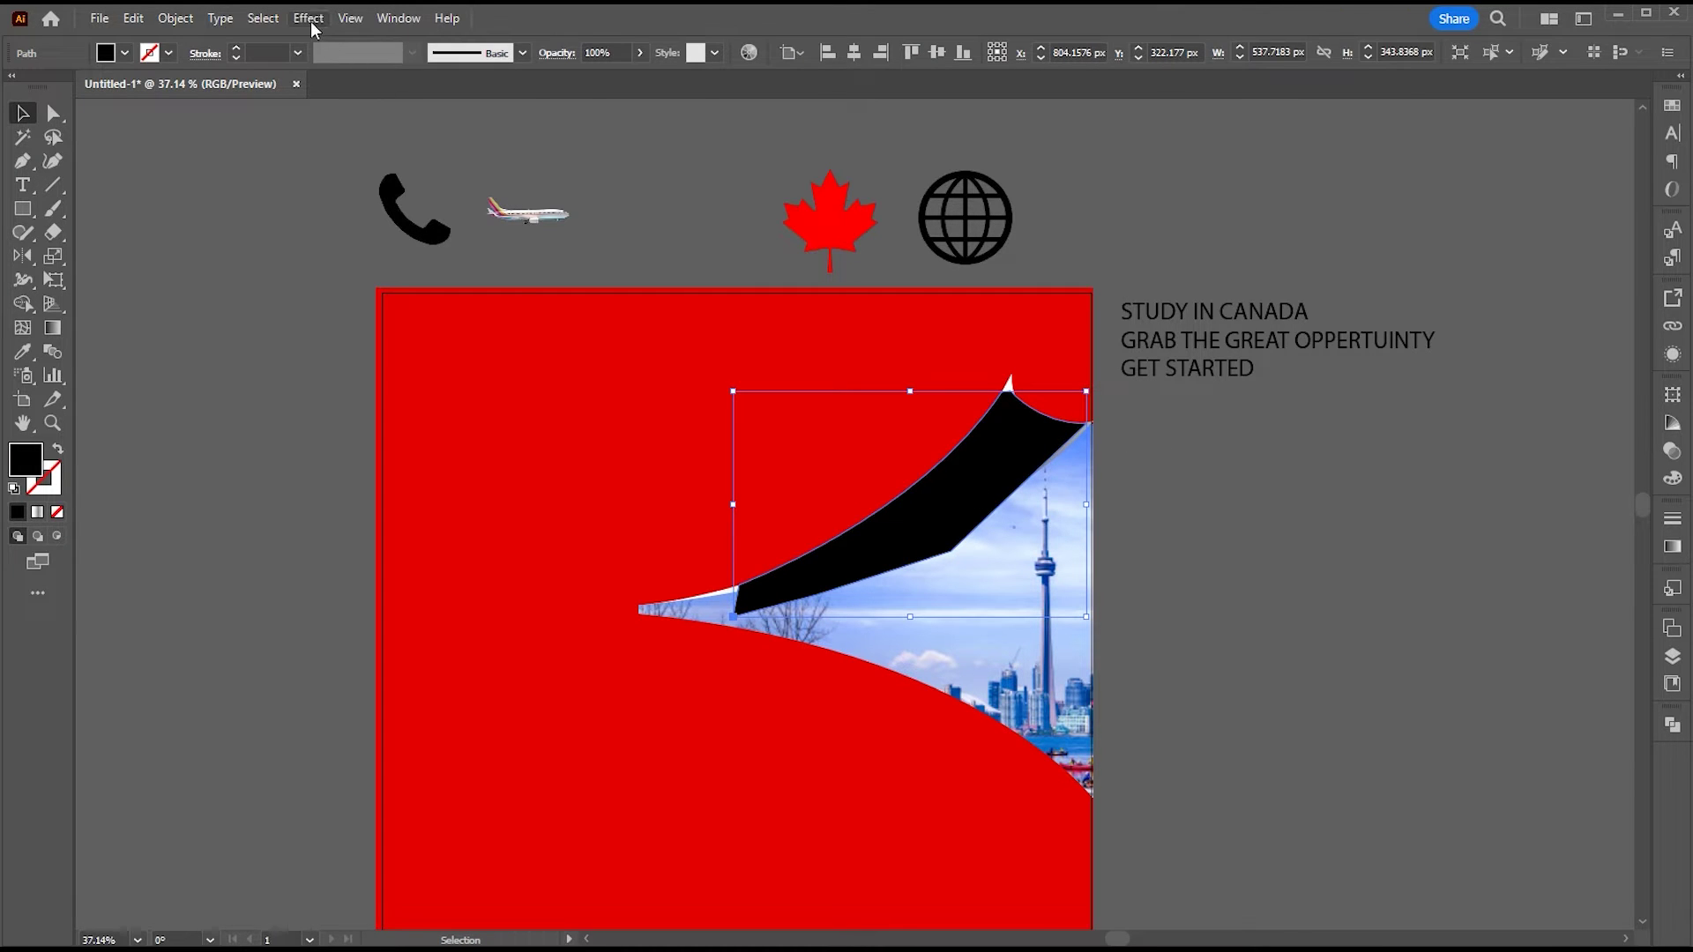
click(309, 19)
mouse_move(362, 352)
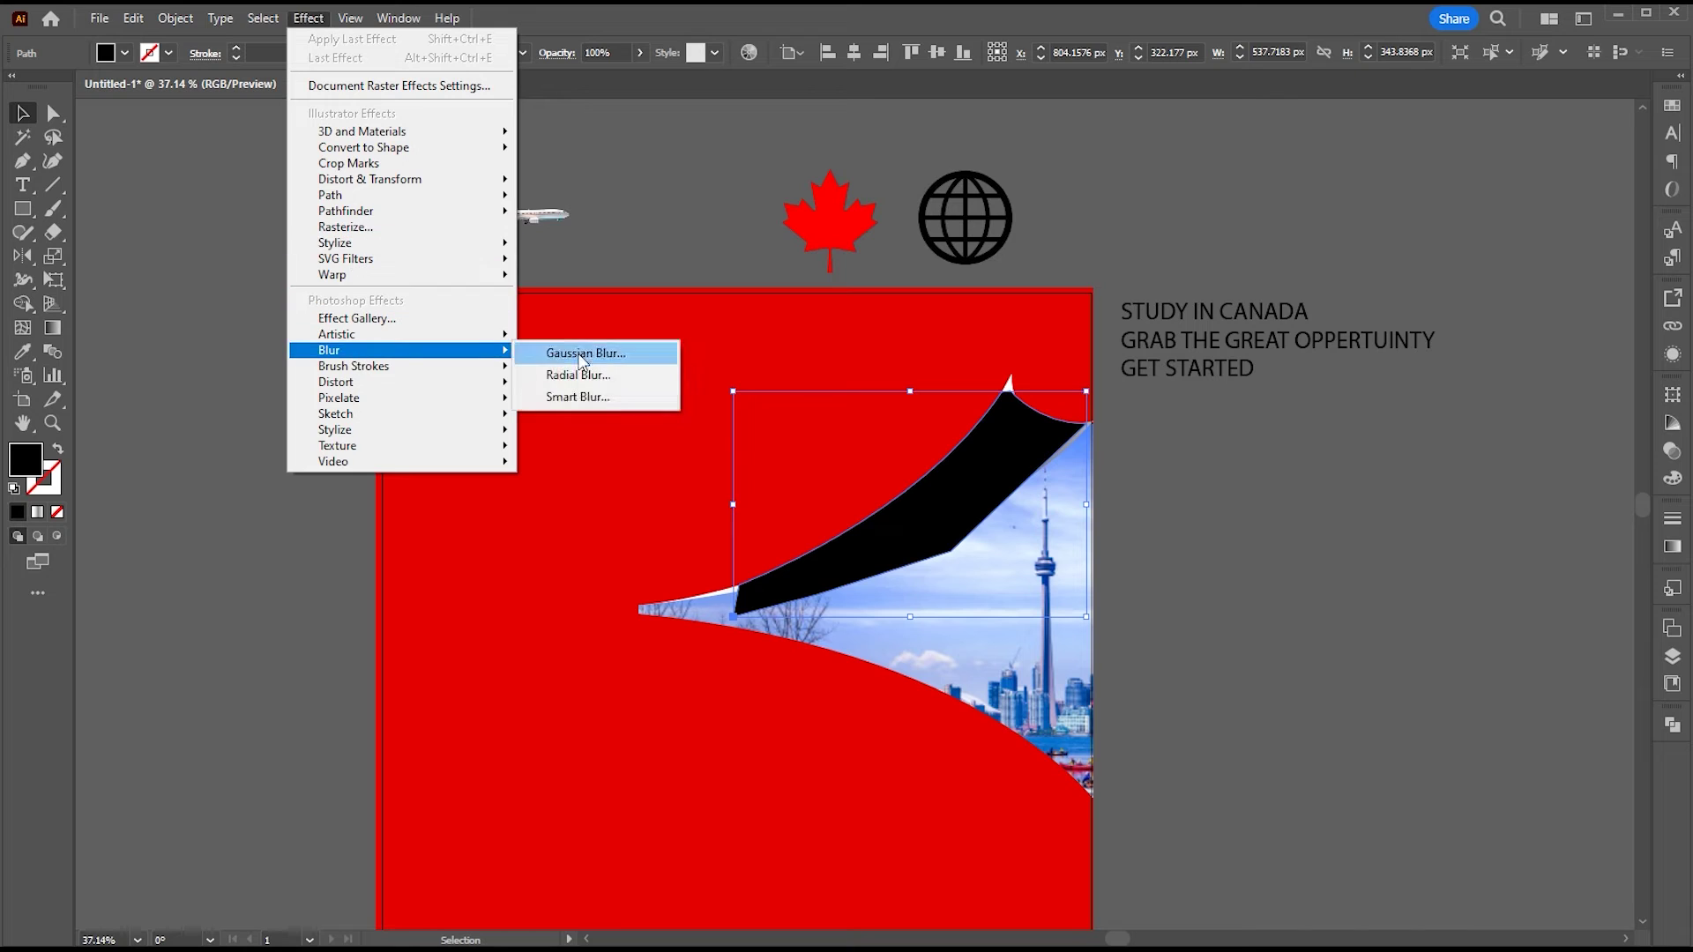
click(604, 358)
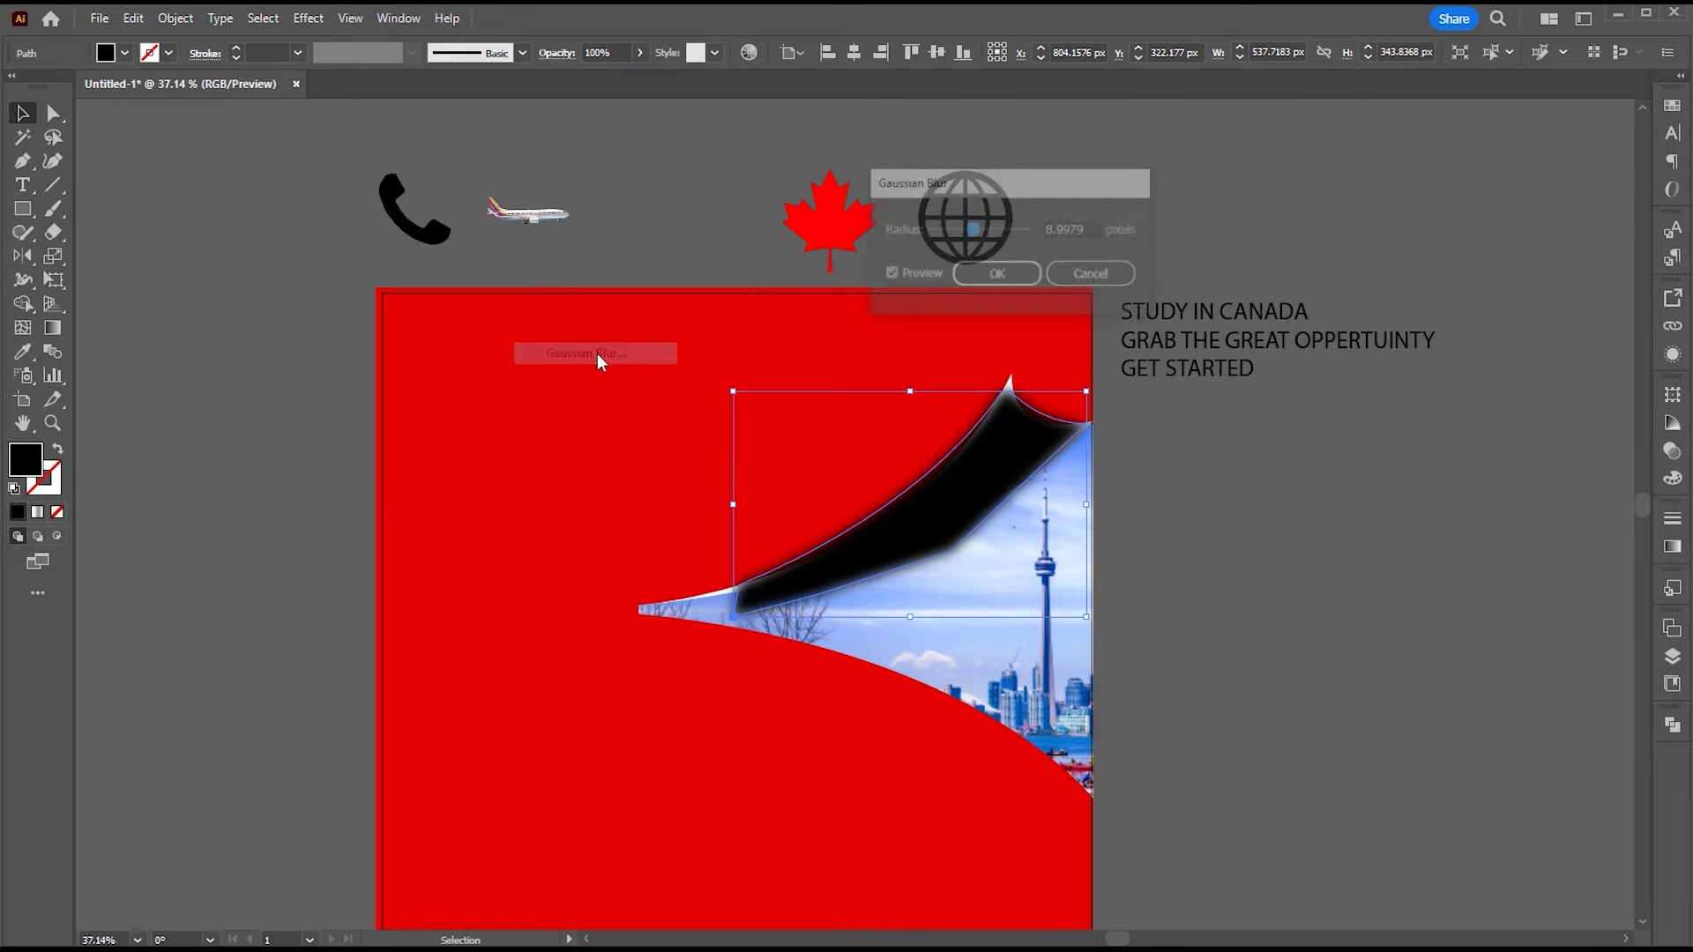
click(994, 275)
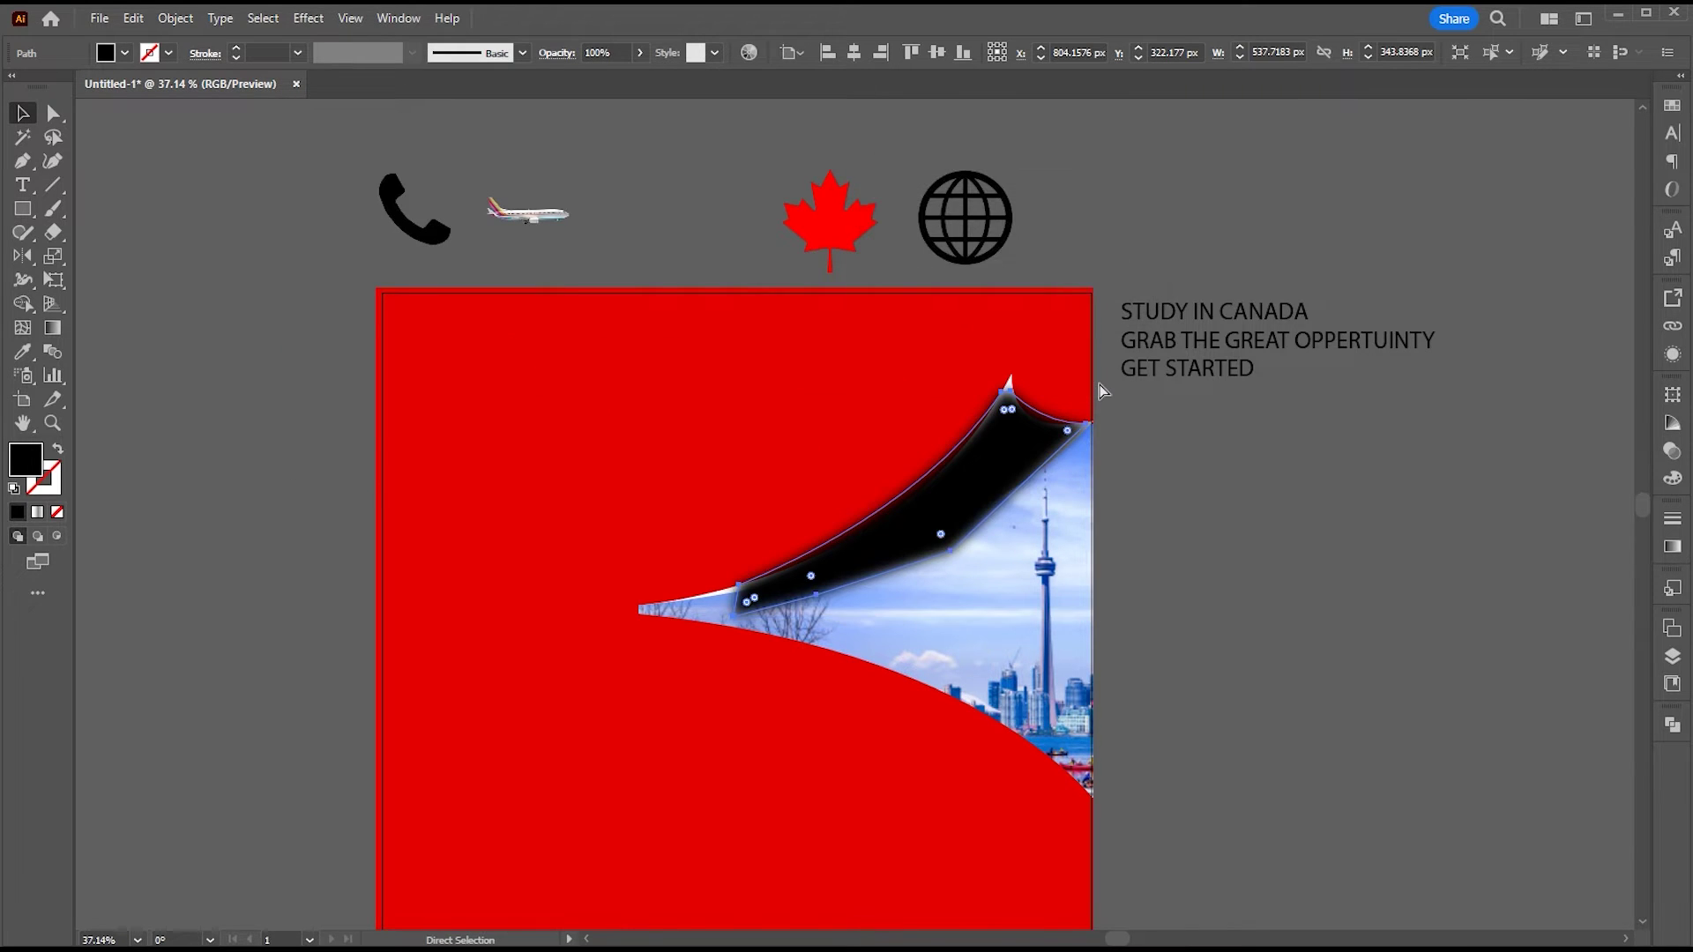
Step: Send the blurred shadow behind the curl and move its upper-left anchor further left along the curl's edge
key(ctrl+[)
key(ctrl+[)
key(a)
click(1095, 396)
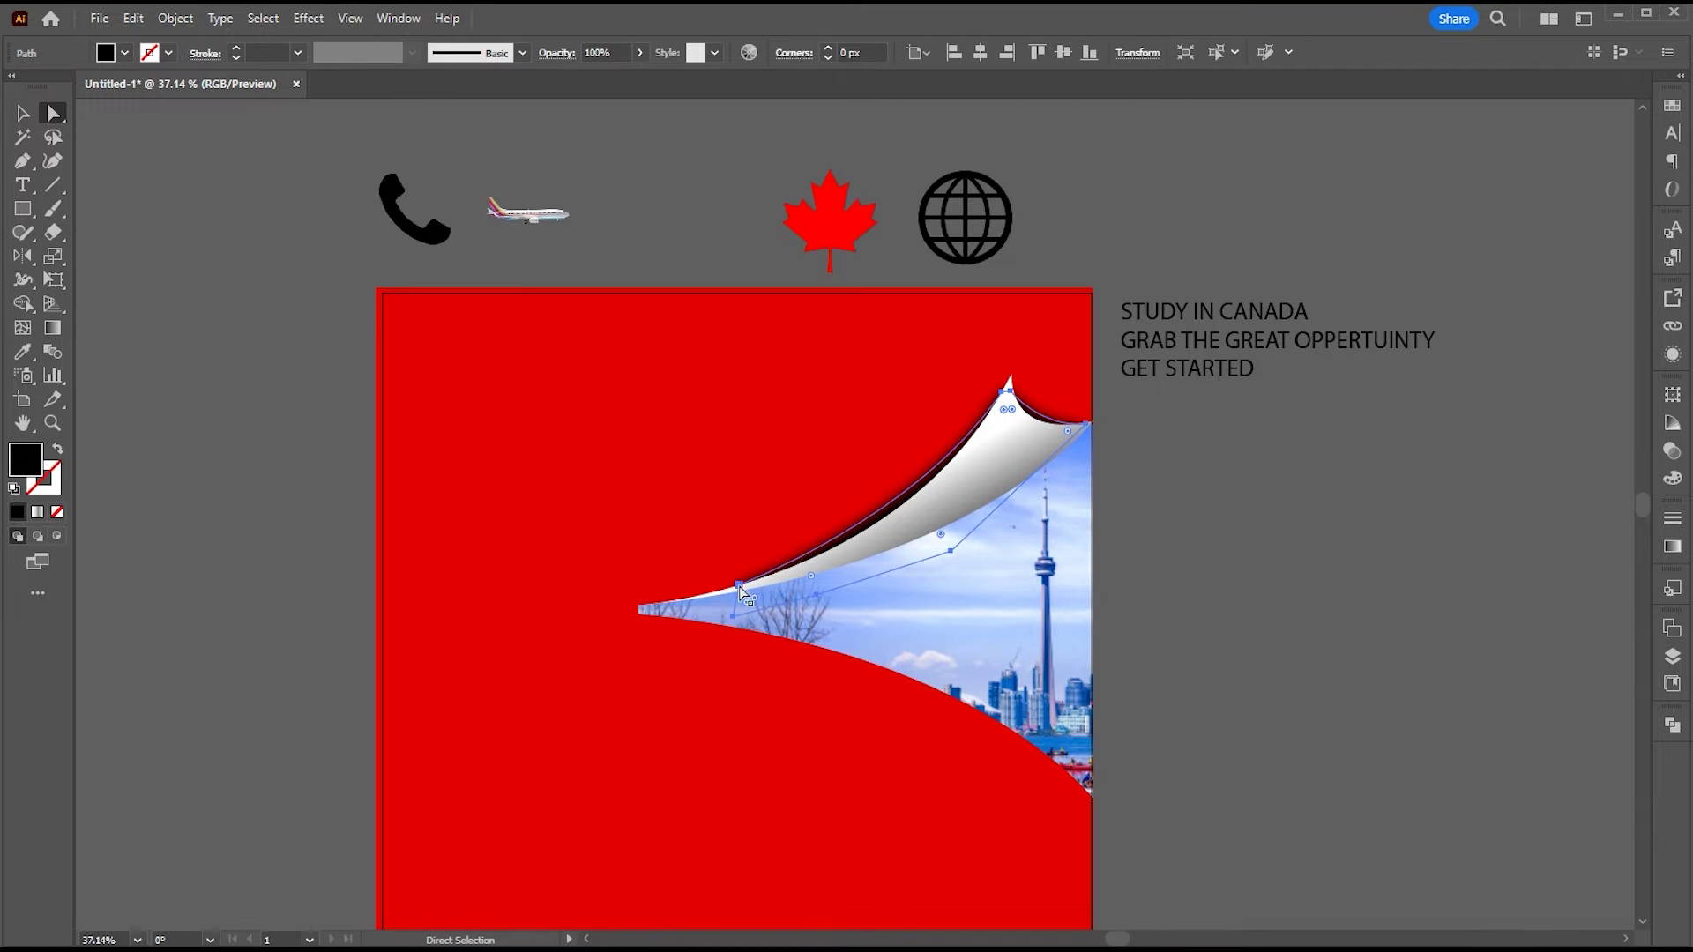
Step: Lower the shadow shape's opacity to 28%
key(v)
click(882, 522)
click(640, 53)
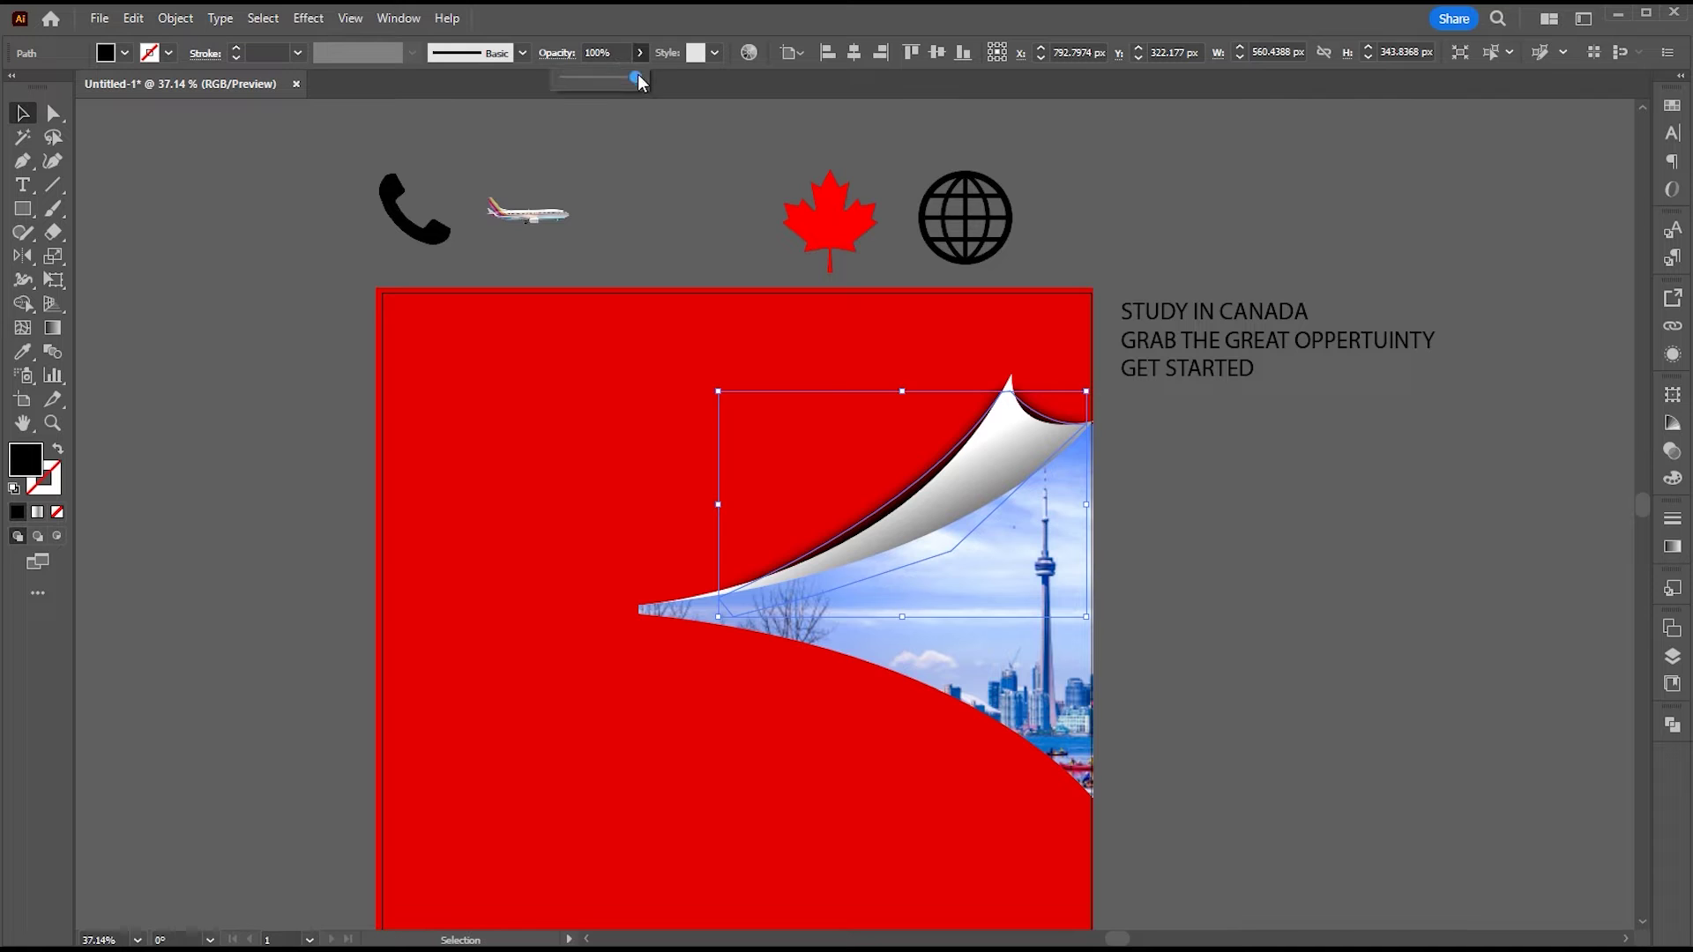
drag(612, 78, 585, 78)
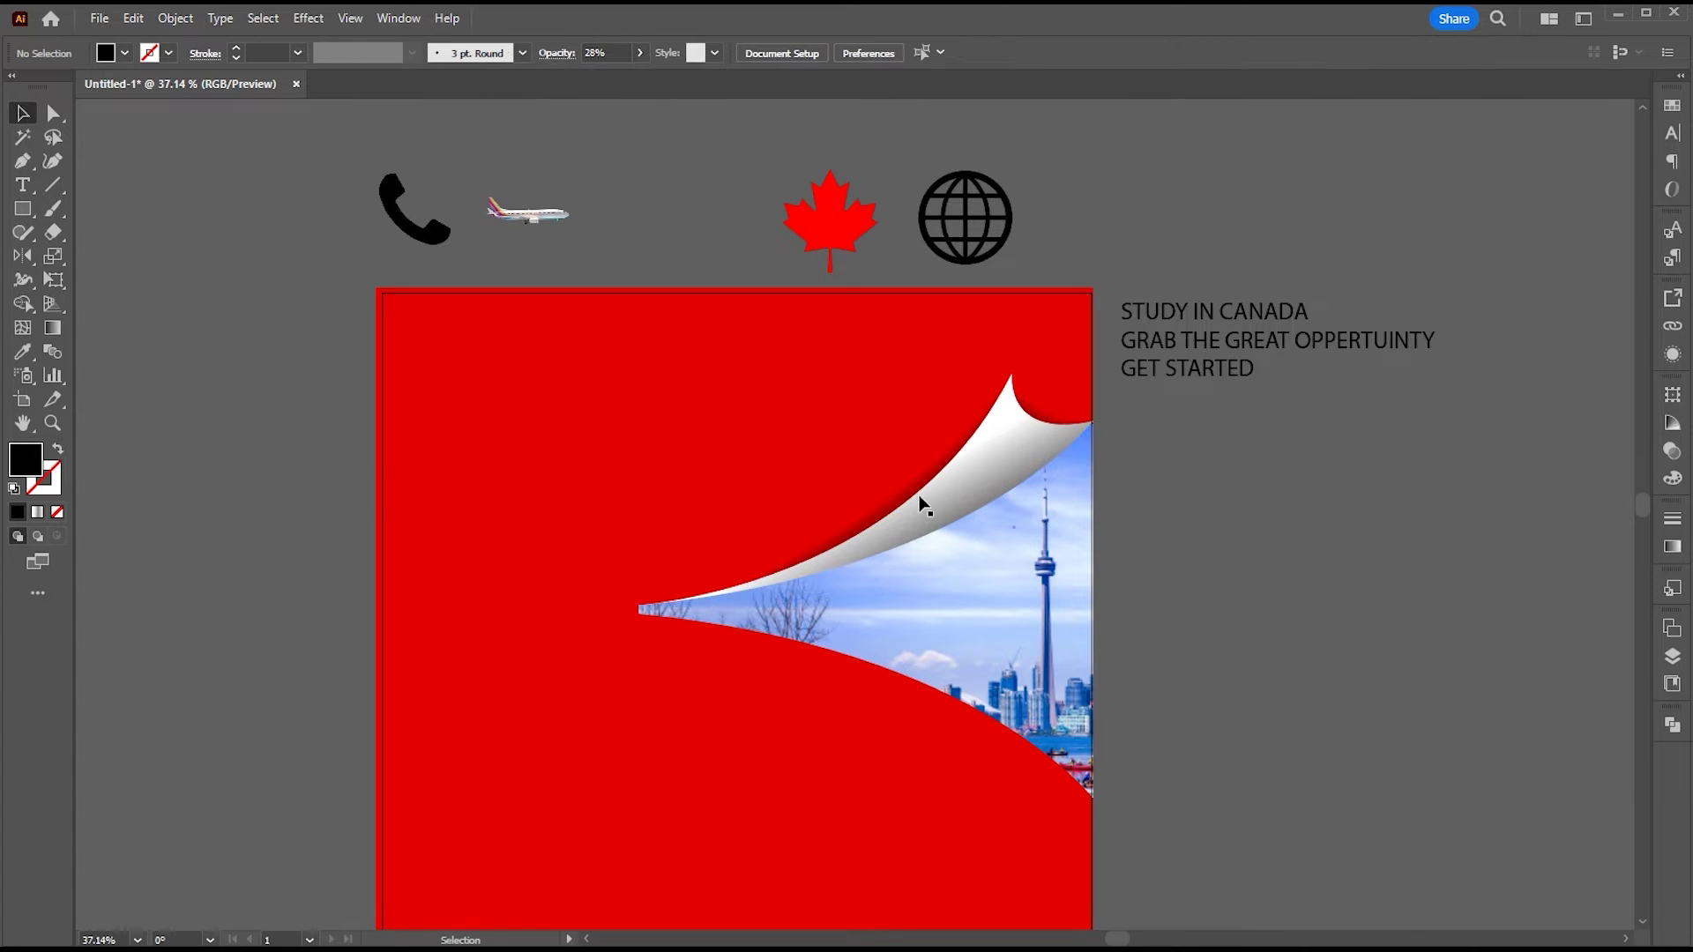
Step: Refine the shadow's anchor points so its left end follows the curl's upper edge more closely
key(a)
click(918, 533)
drag(918, 520, 923, 529)
drag(727, 610, 721, 594)
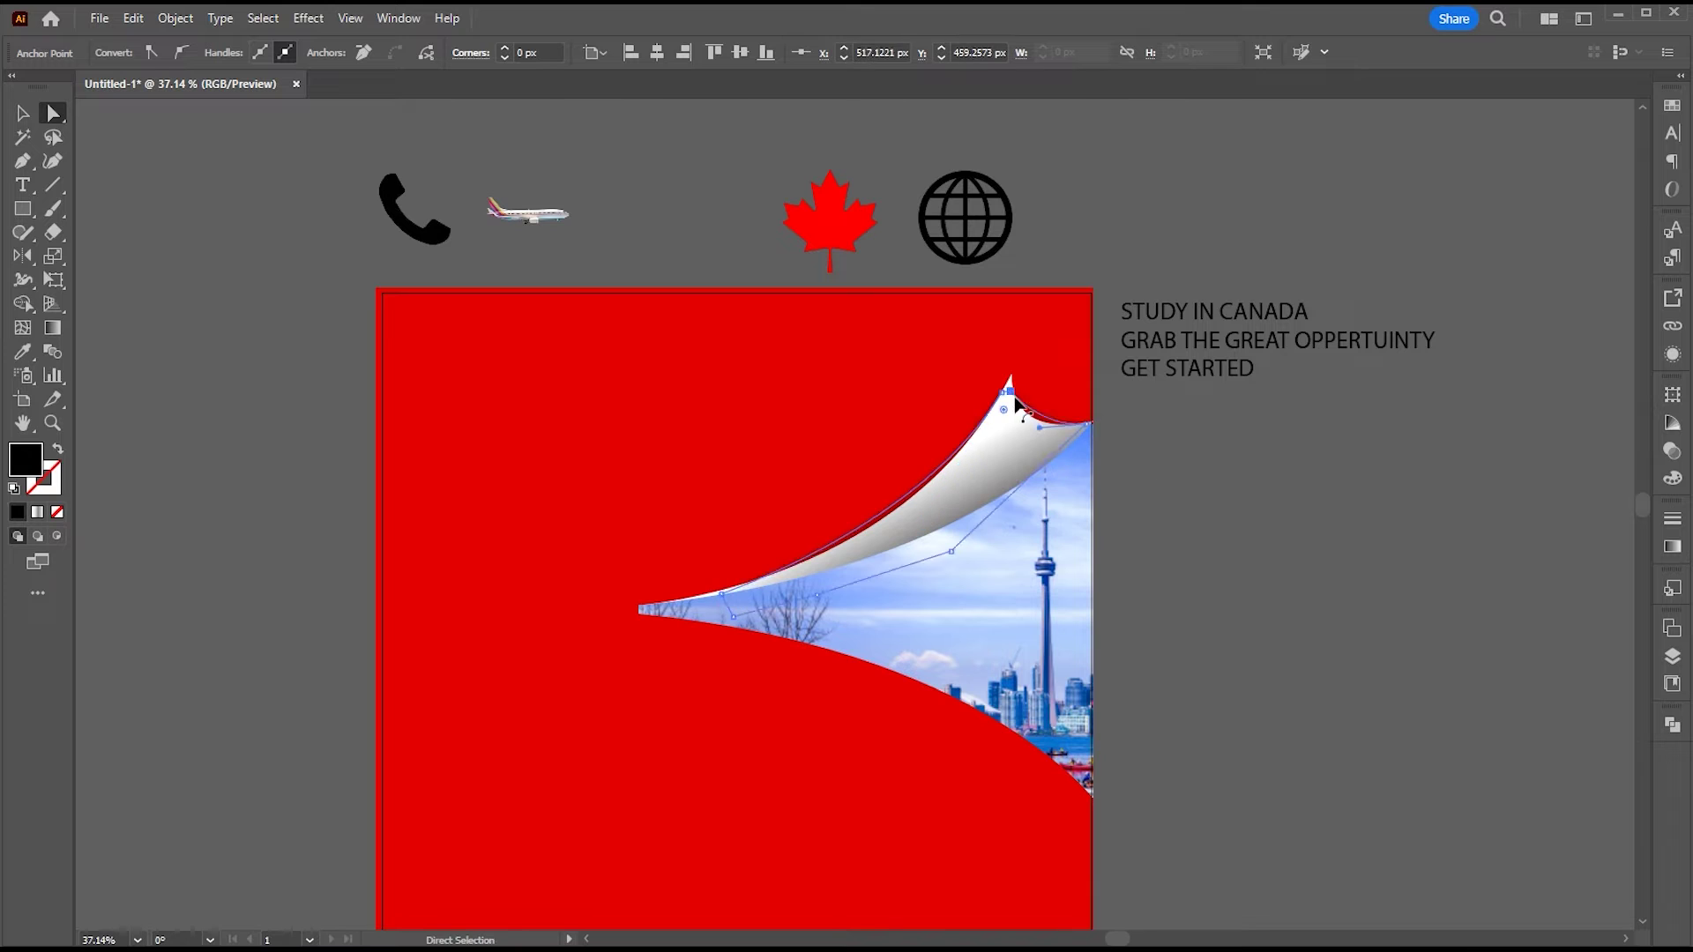
Step: Increase the radius of the shadow's existing Gaussian Blur effect slightly for a softer edge
key(v)
click(913, 507)
click(1673, 354)
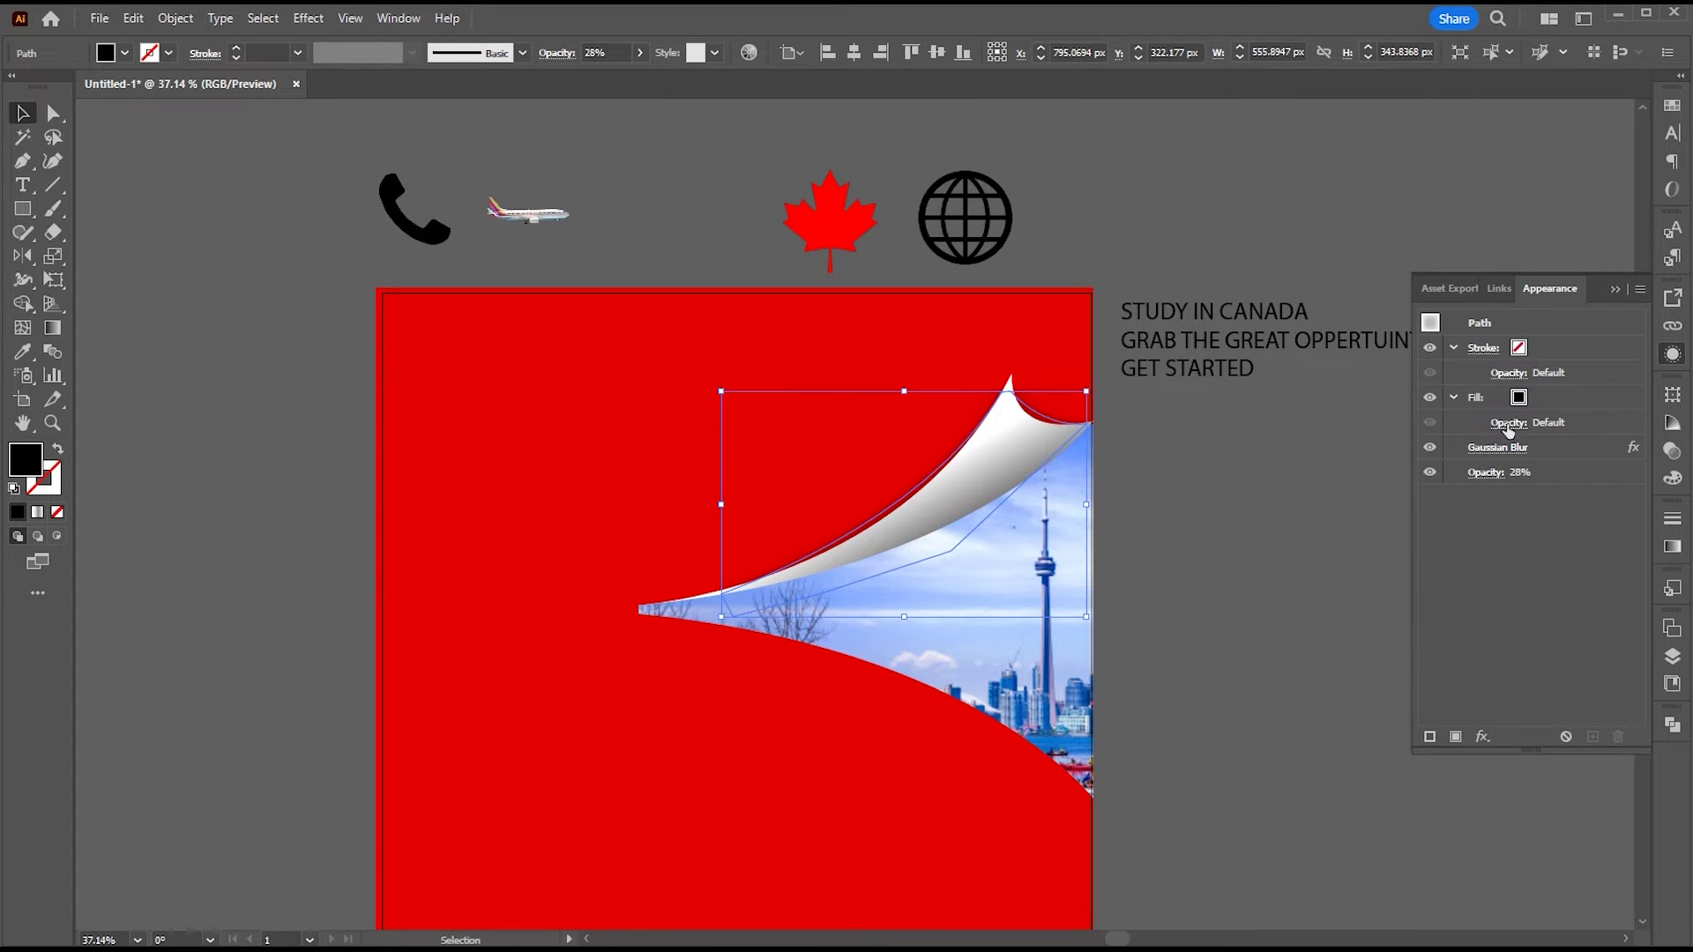
click(1497, 447)
drag(974, 232, 988, 233)
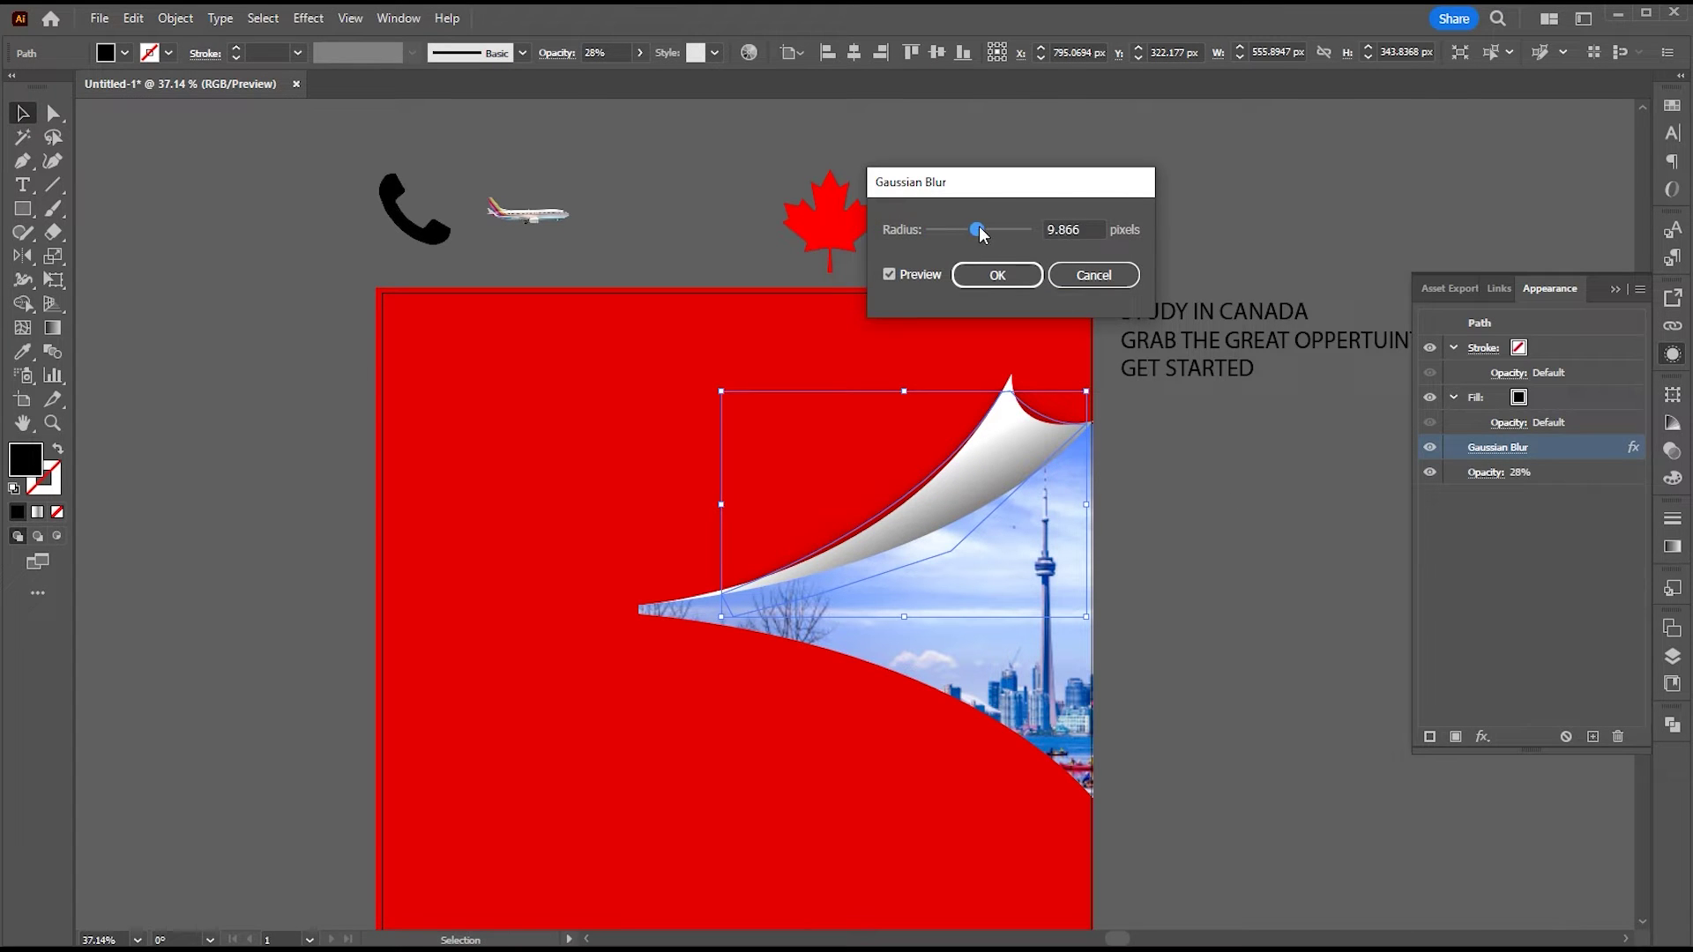
click(998, 275)
click(1192, 501)
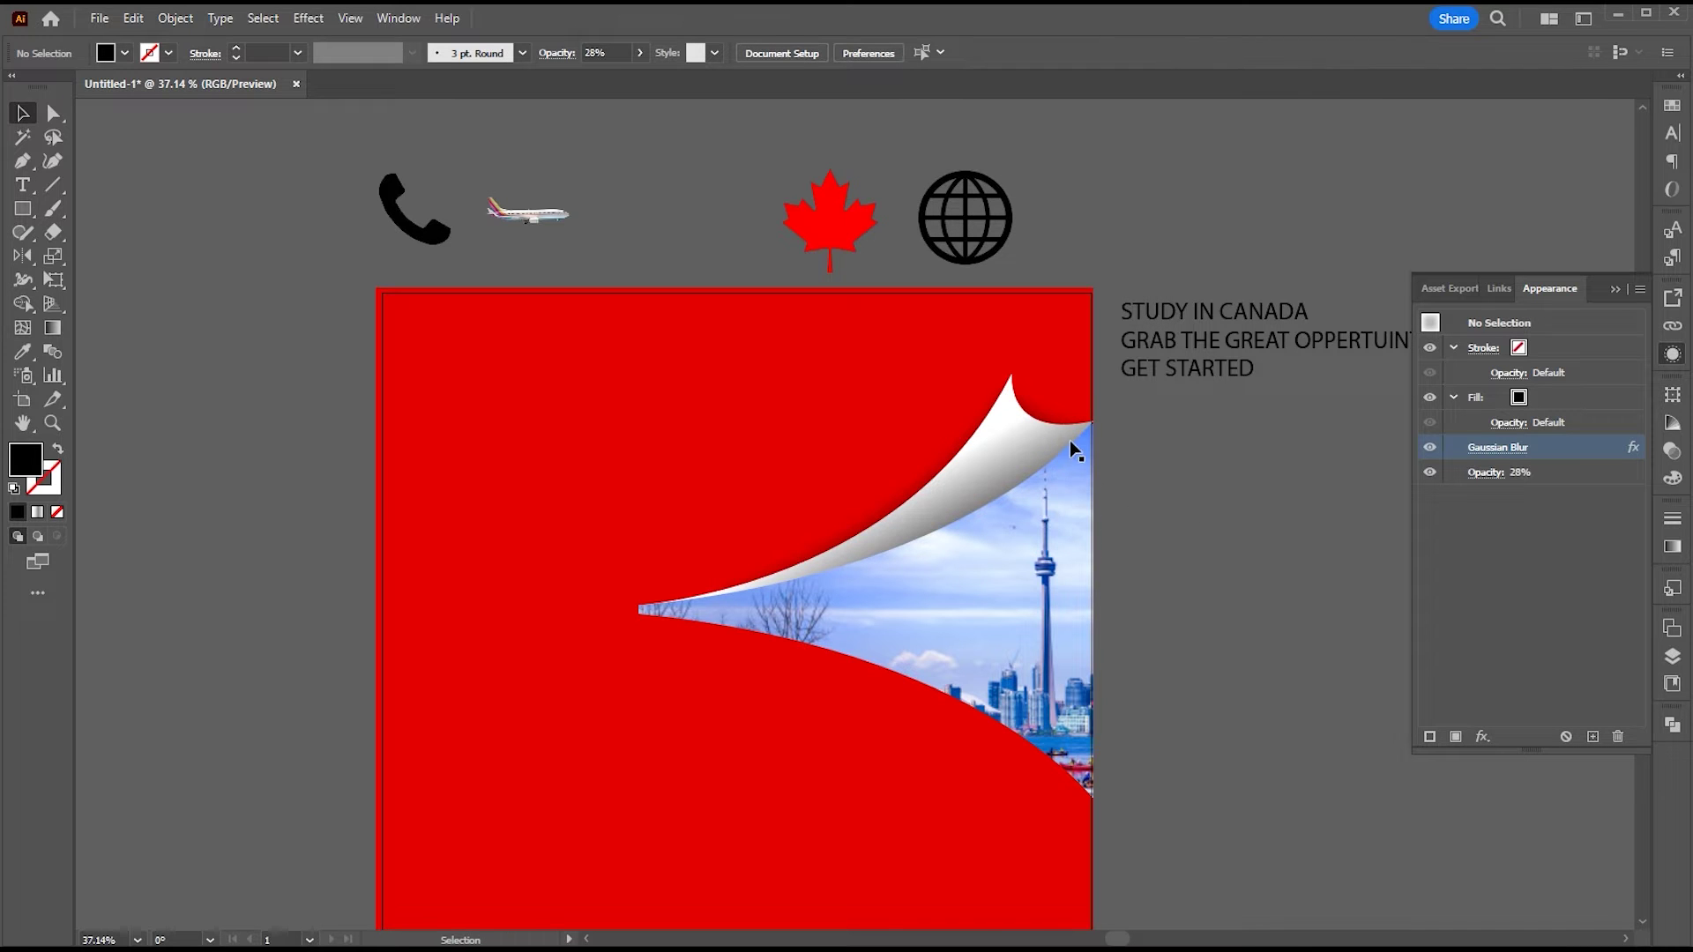
Step: Move the shadow's upper anchor slightly closer to the pointed tip of the curl
key(a)
click(1046, 439)
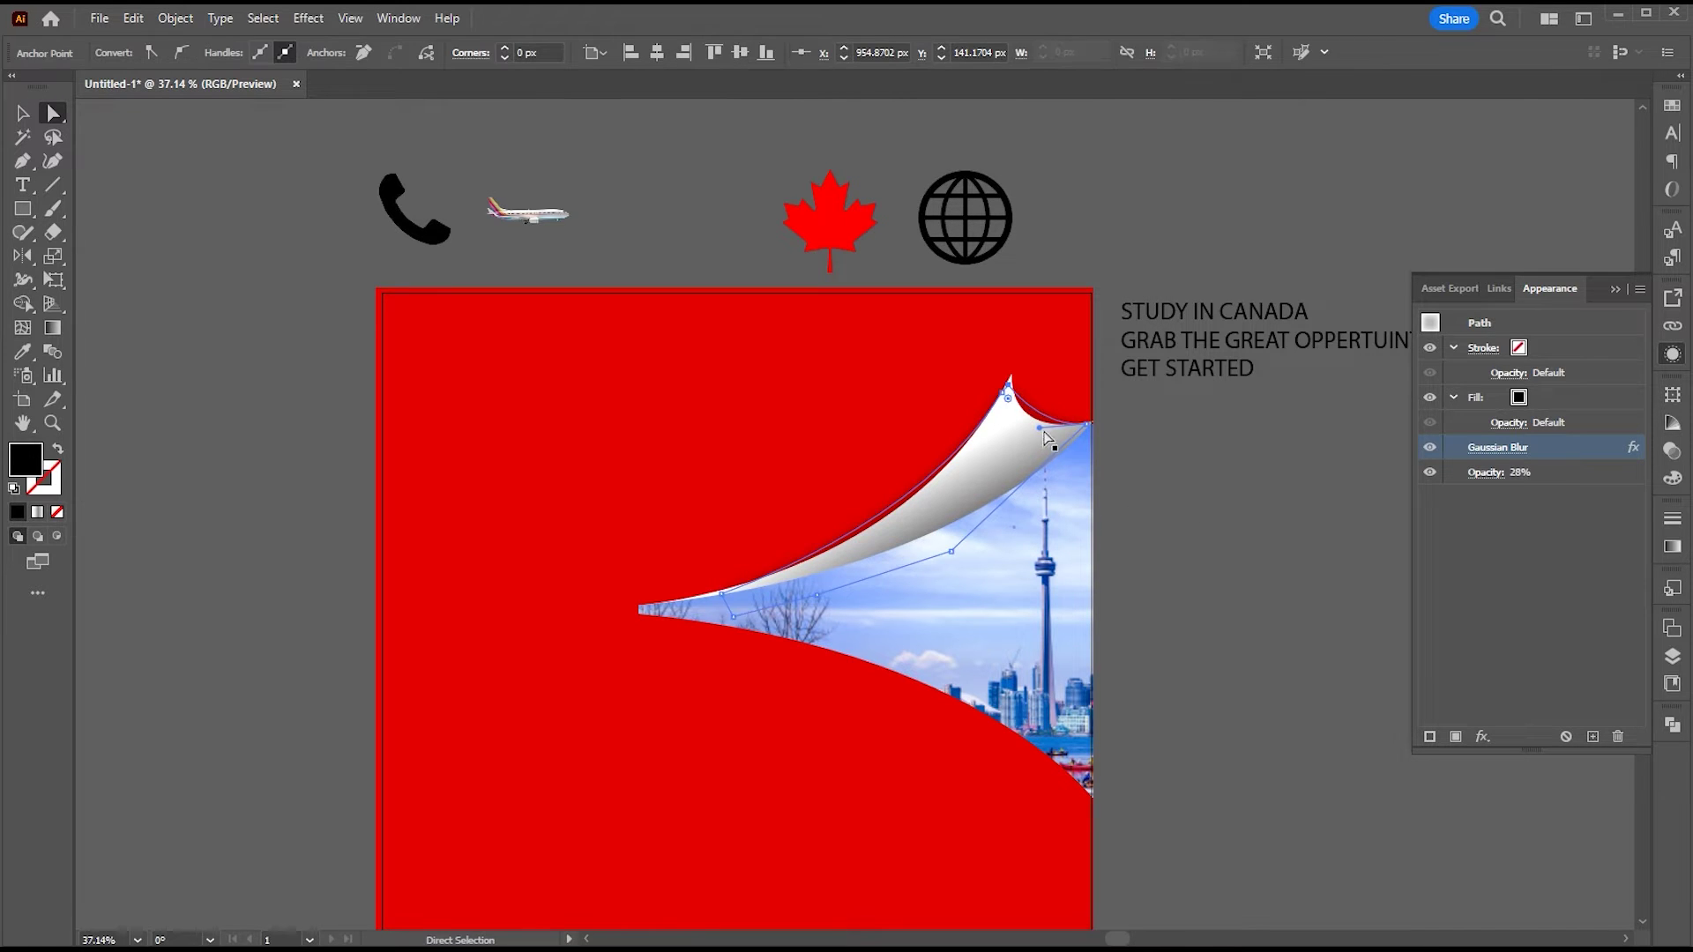
click(1175, 472)
drag(1176, 473, 1168, 454)
Step: Select the curl and its shadow together and copy them
key(v)
click(896, 481)
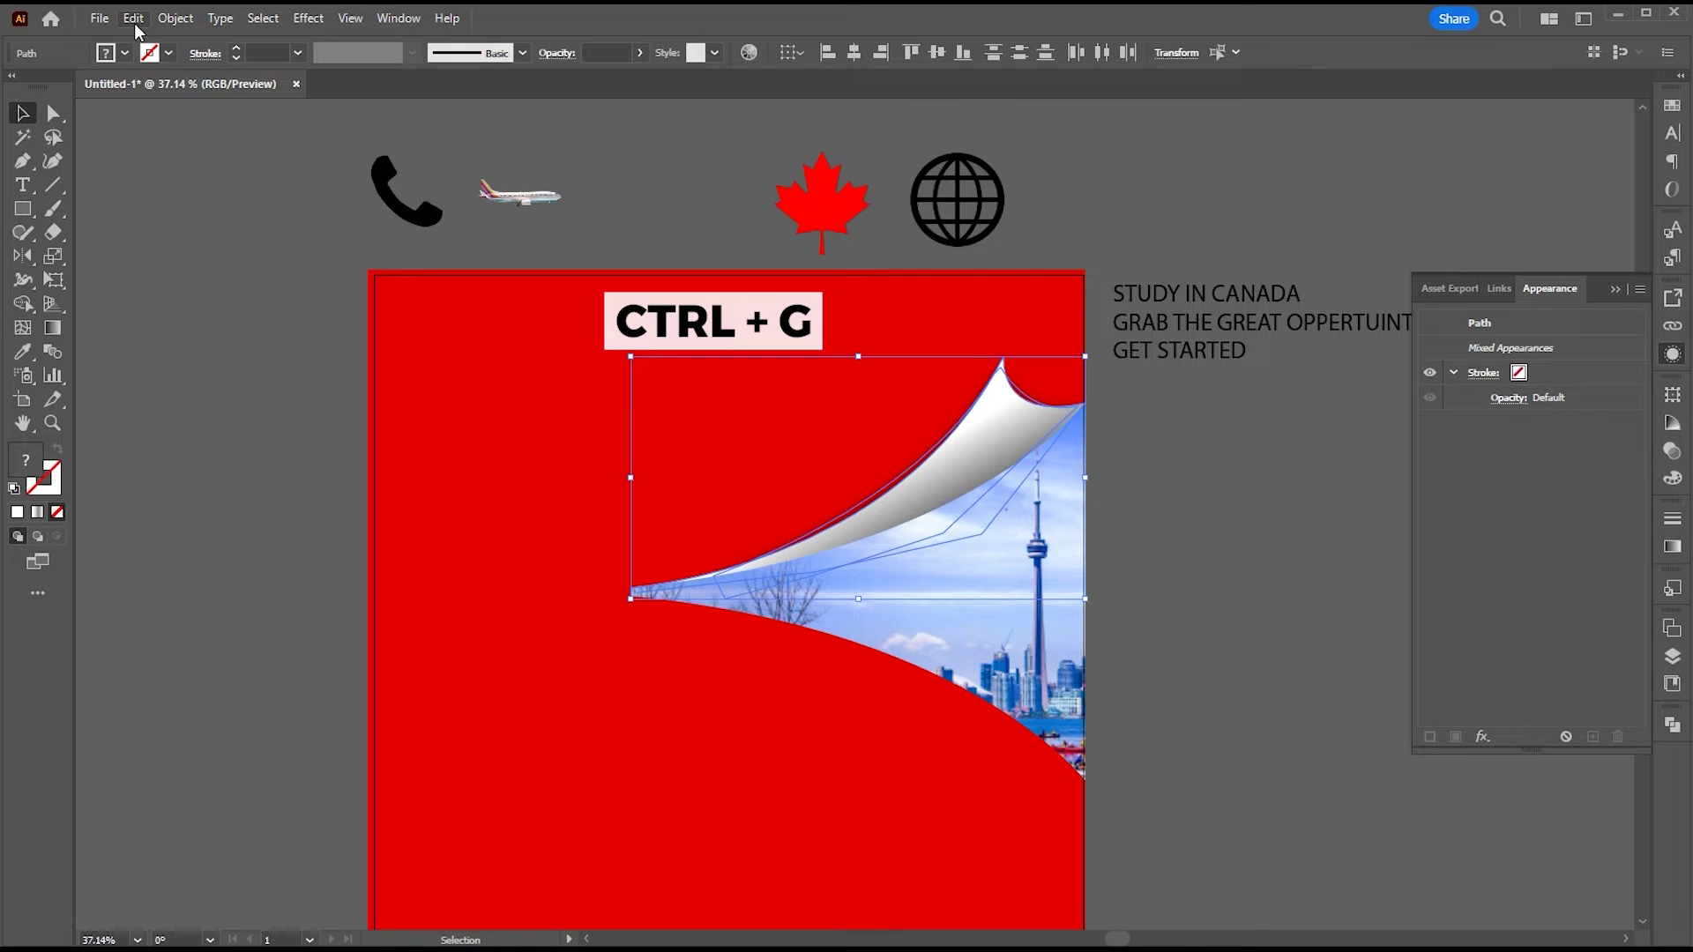
click(134, 21)
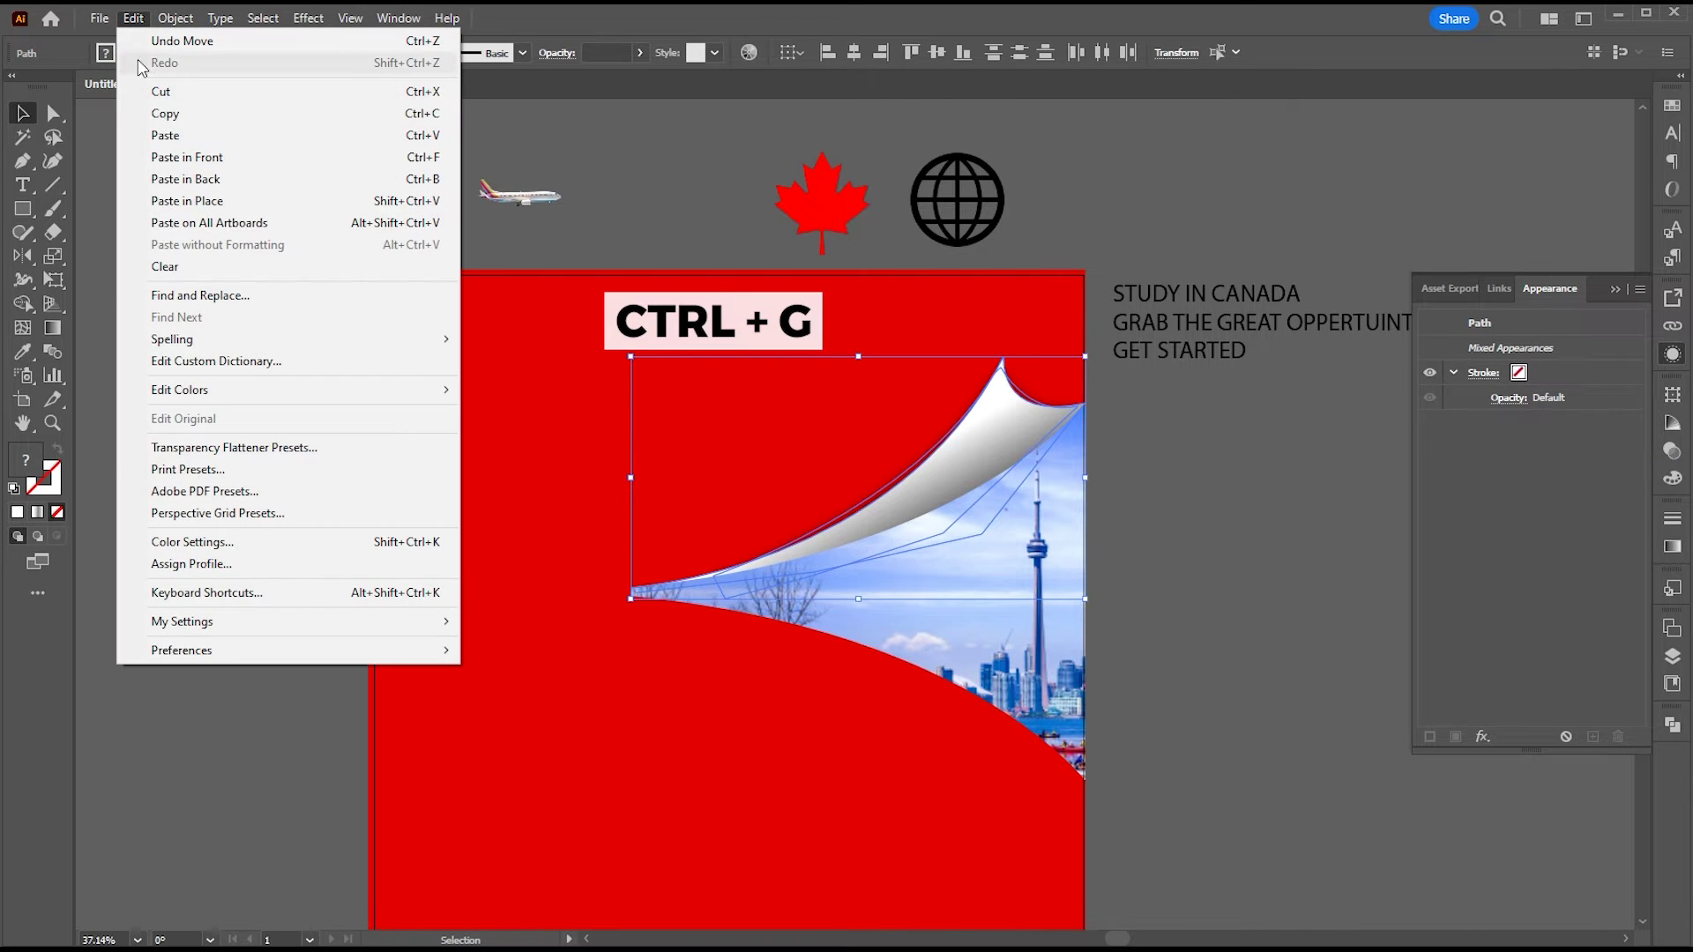
click(164, 119)
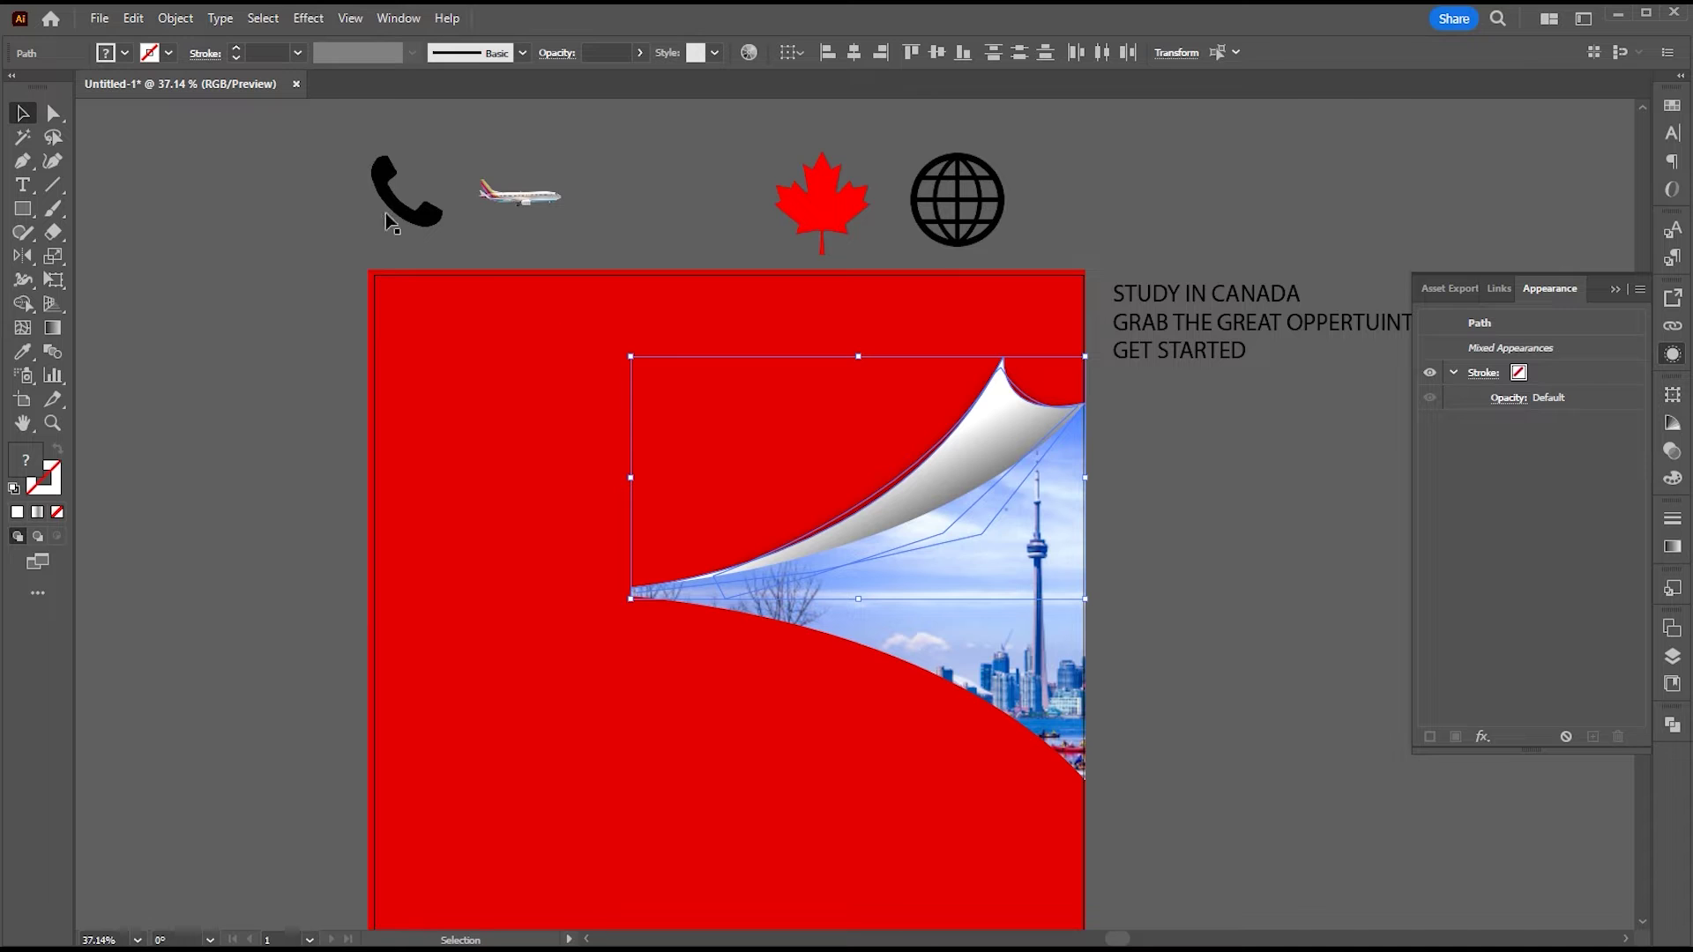
Step: Paste the copied curl and shadow in front of all artwork and move the duplicate straight down over the photo's lower part
click(133, 19)
click(176, 156)
key(ctrl+shift+])
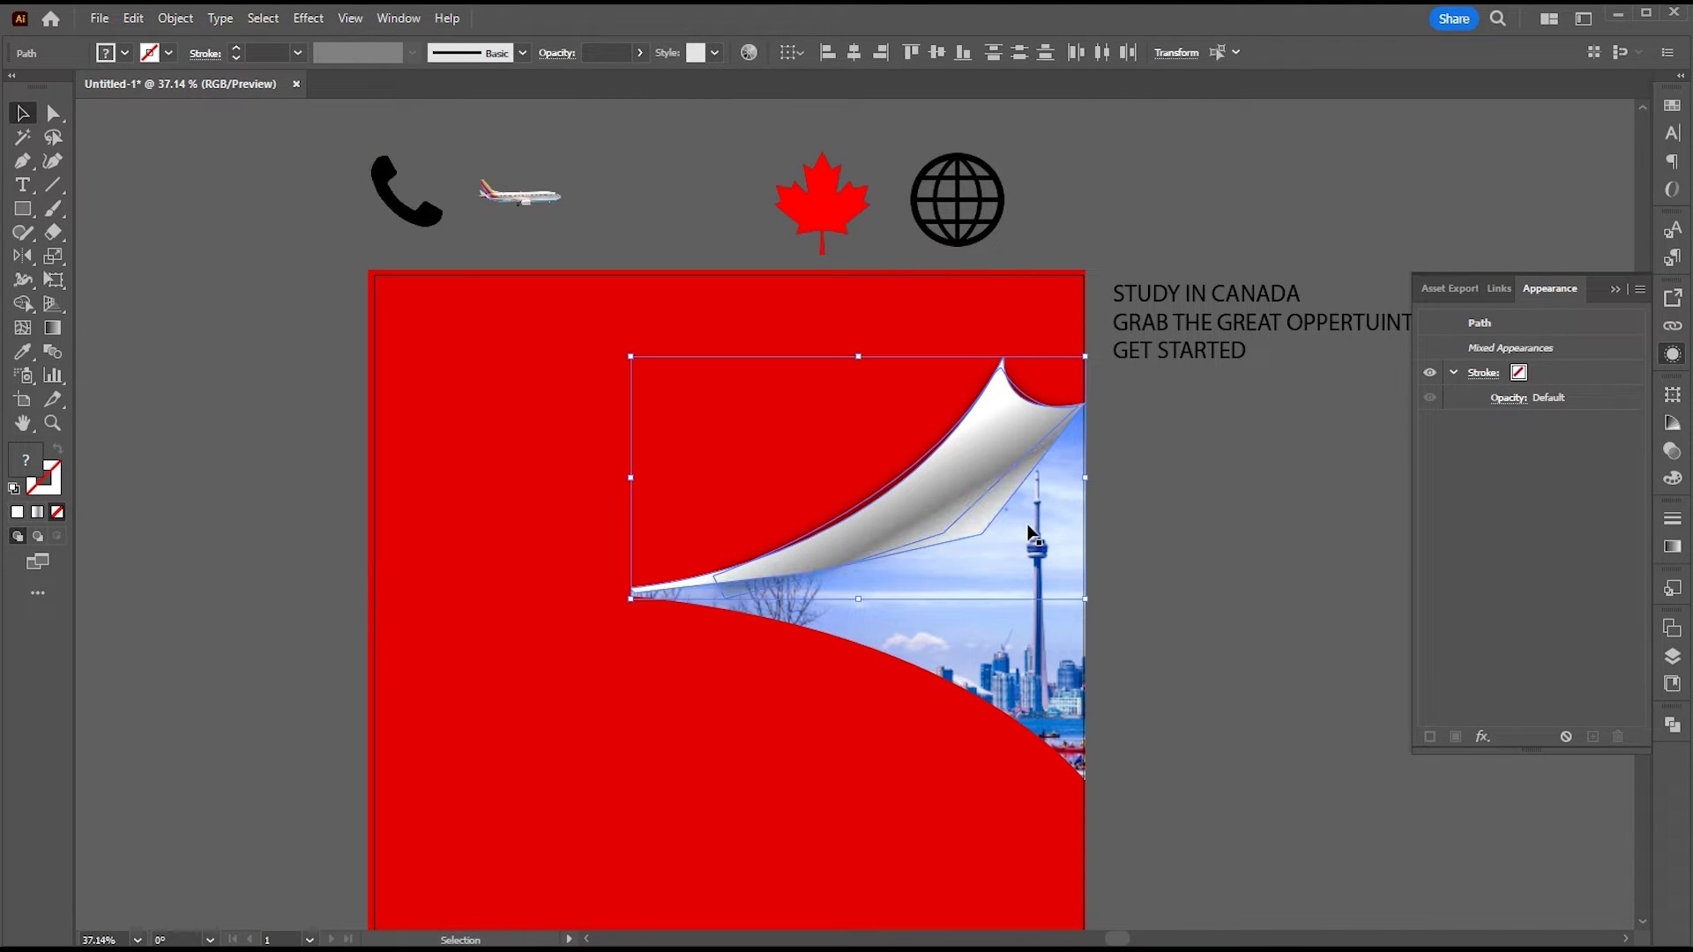
drag(981, 494, 979, 732)
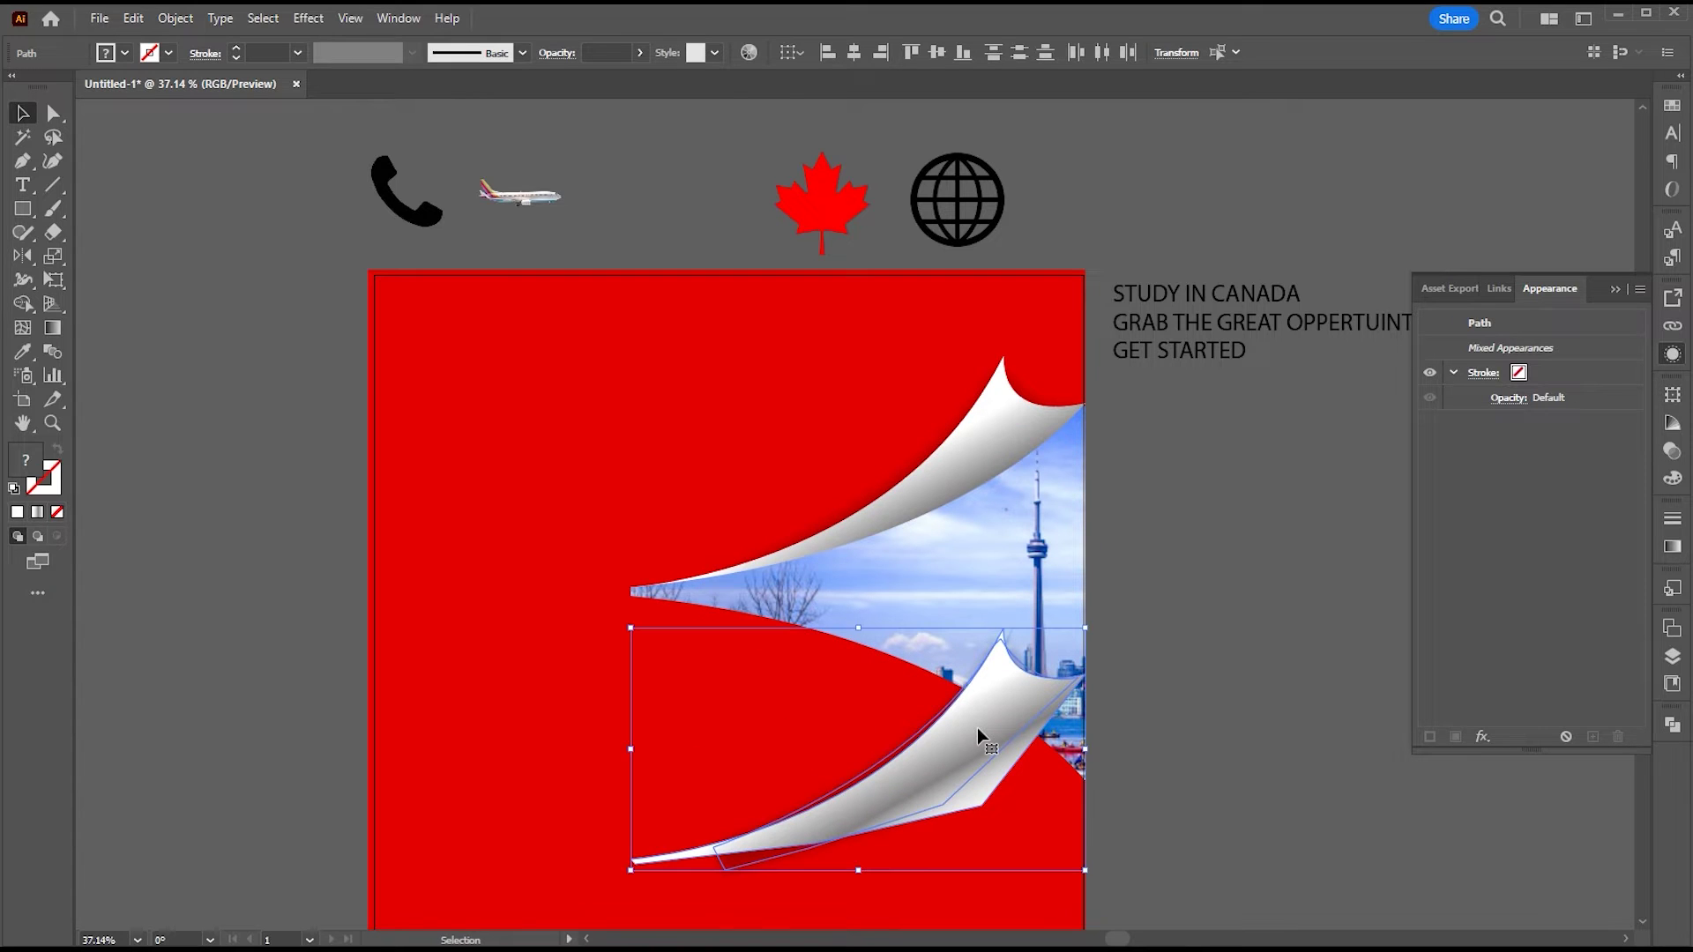
Step: Reflect the duplicated curl and shadow across the horizontal axis and align them with the photo opening's lower edge
double_click(22, 256)
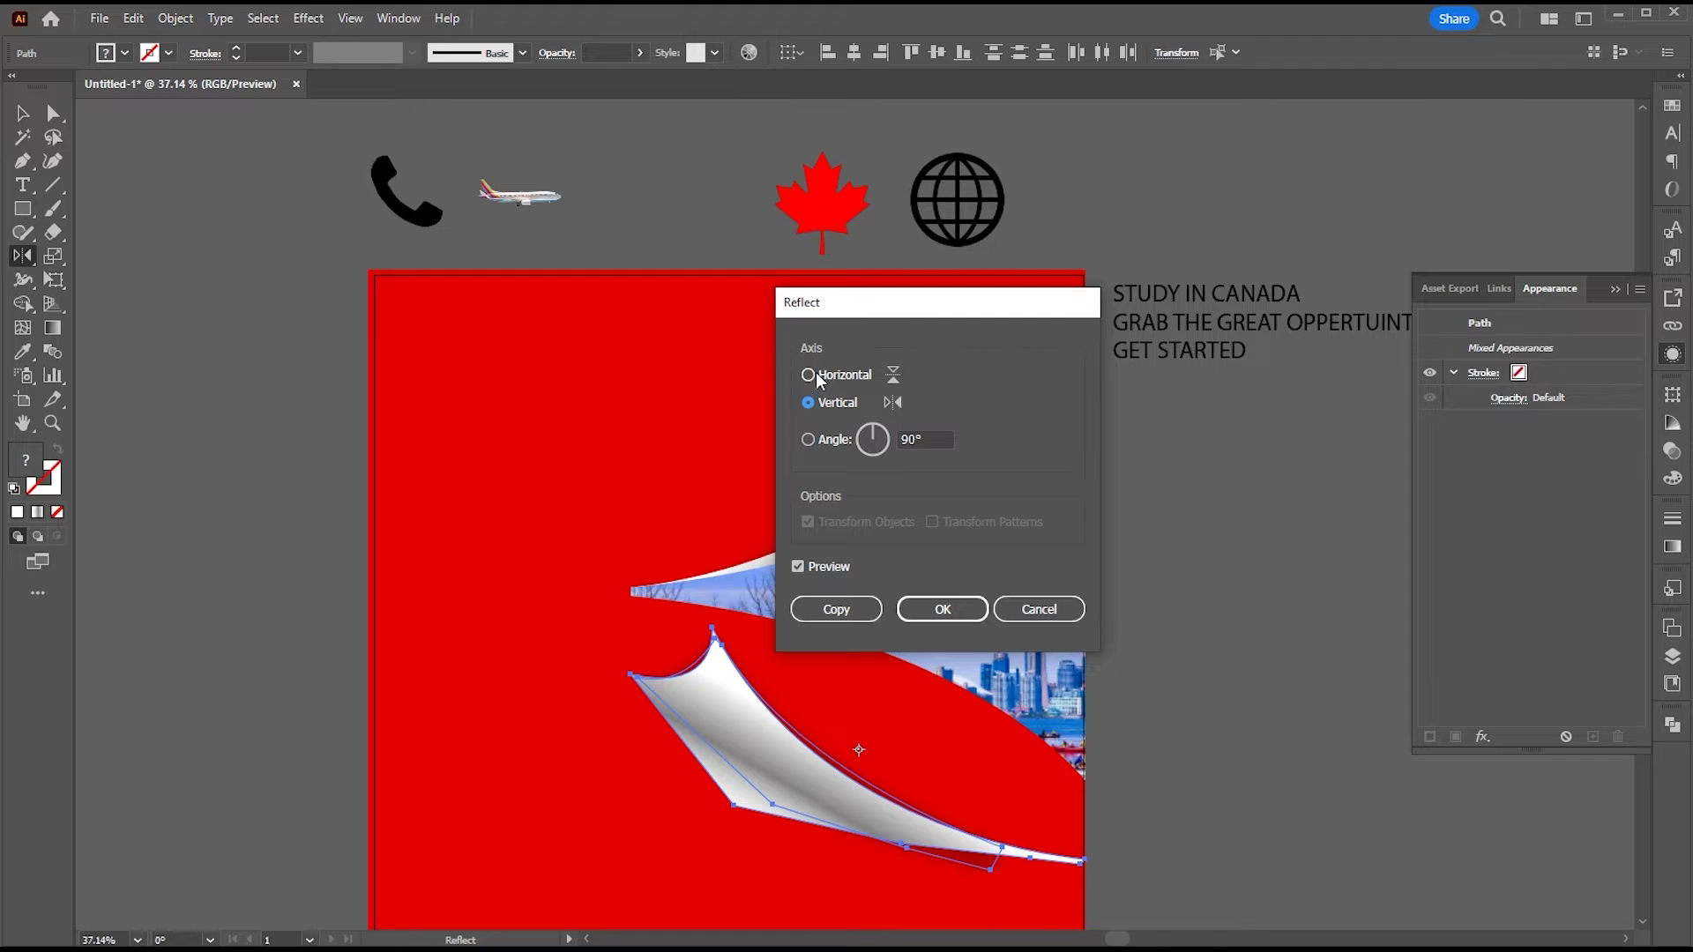
click(809, 374)
click(944, 607)
key(v)
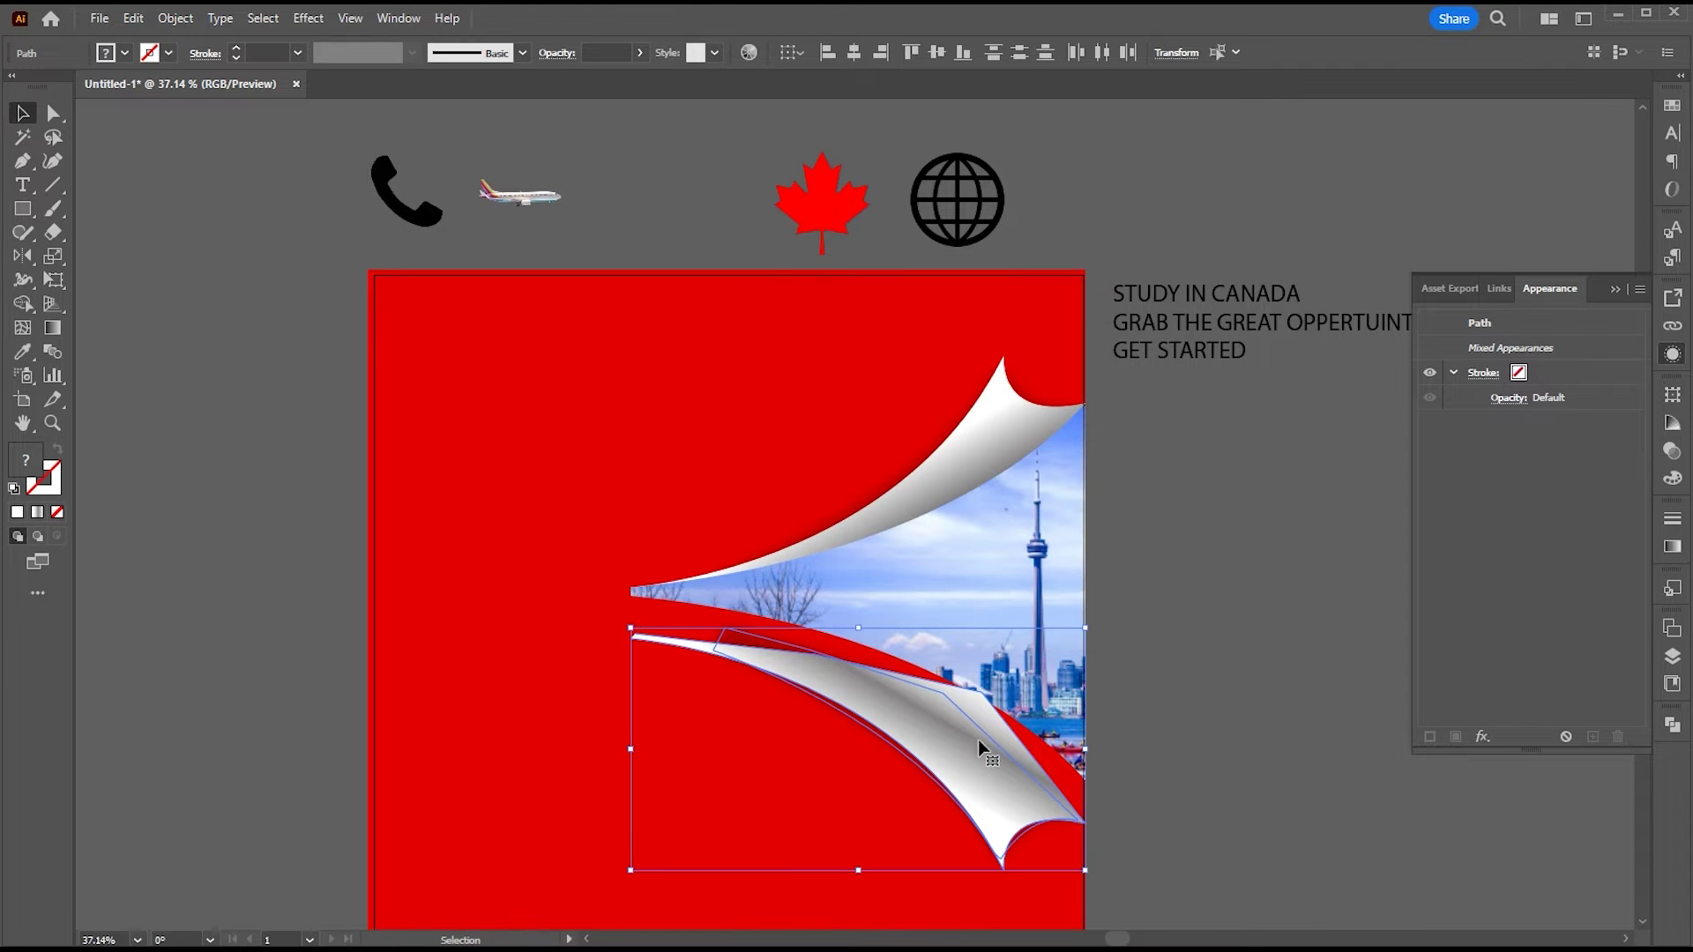
mouse_move(978, 739)
mouse_down()
mouse_move(971, 751)
mouse_move(975, 726)
mouse_up()
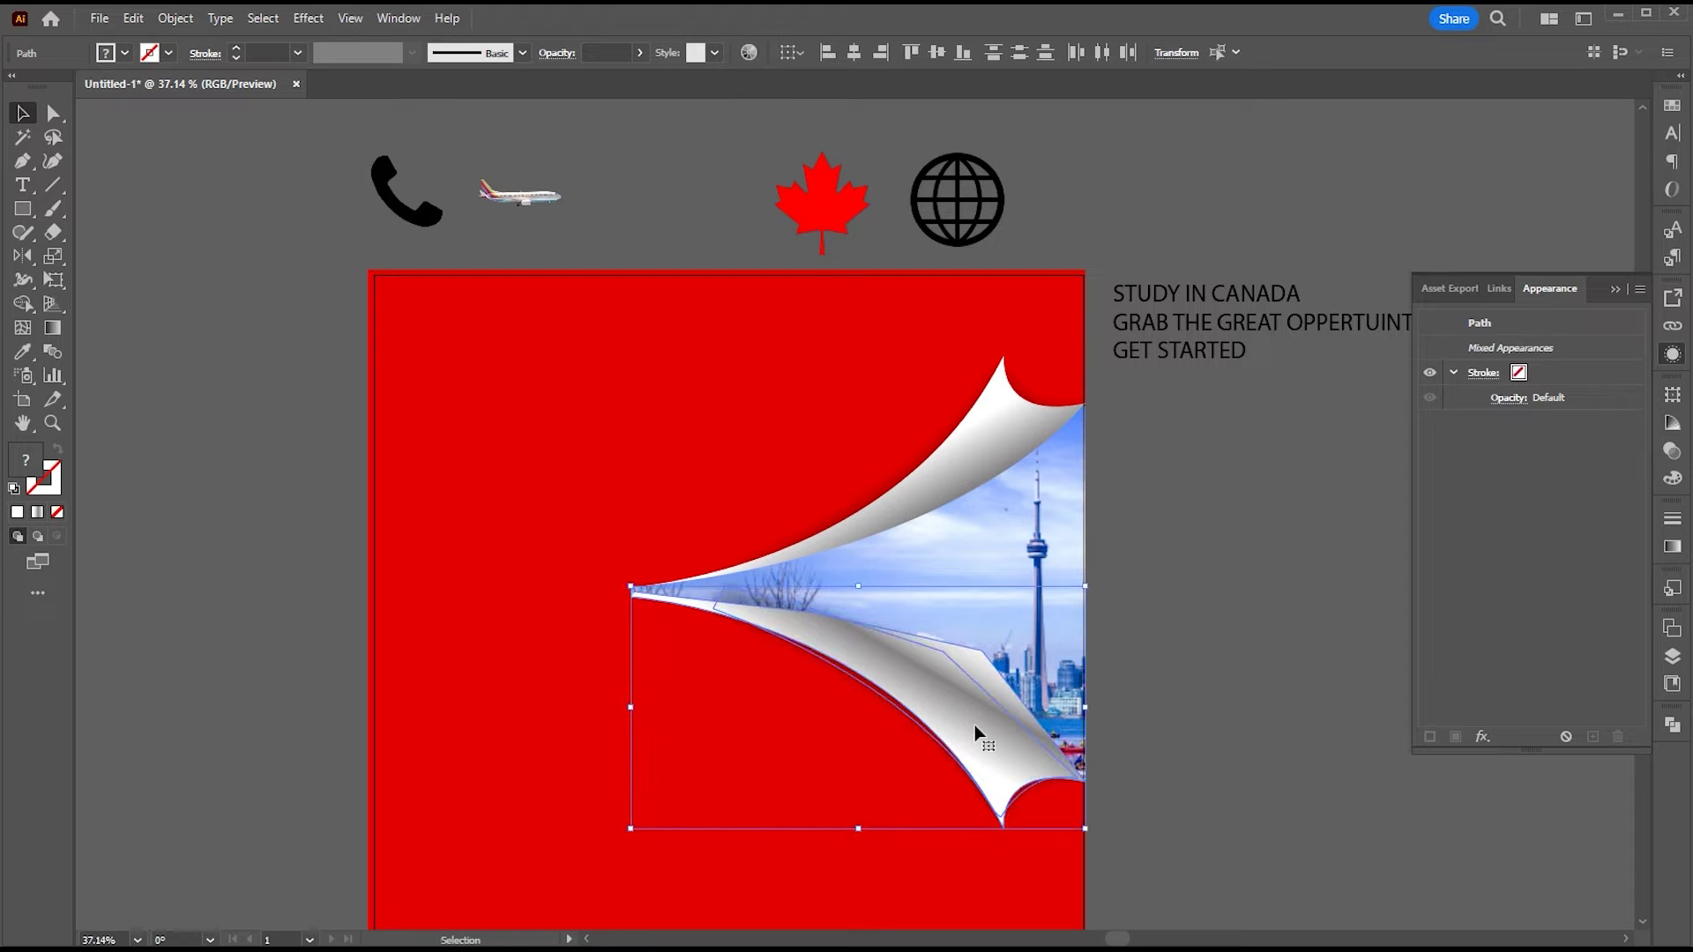
Step: Group the lower curl with its shadow and send the group backward one level, behind the masked photo
key(ctrl+g)
right_click(976, 730)
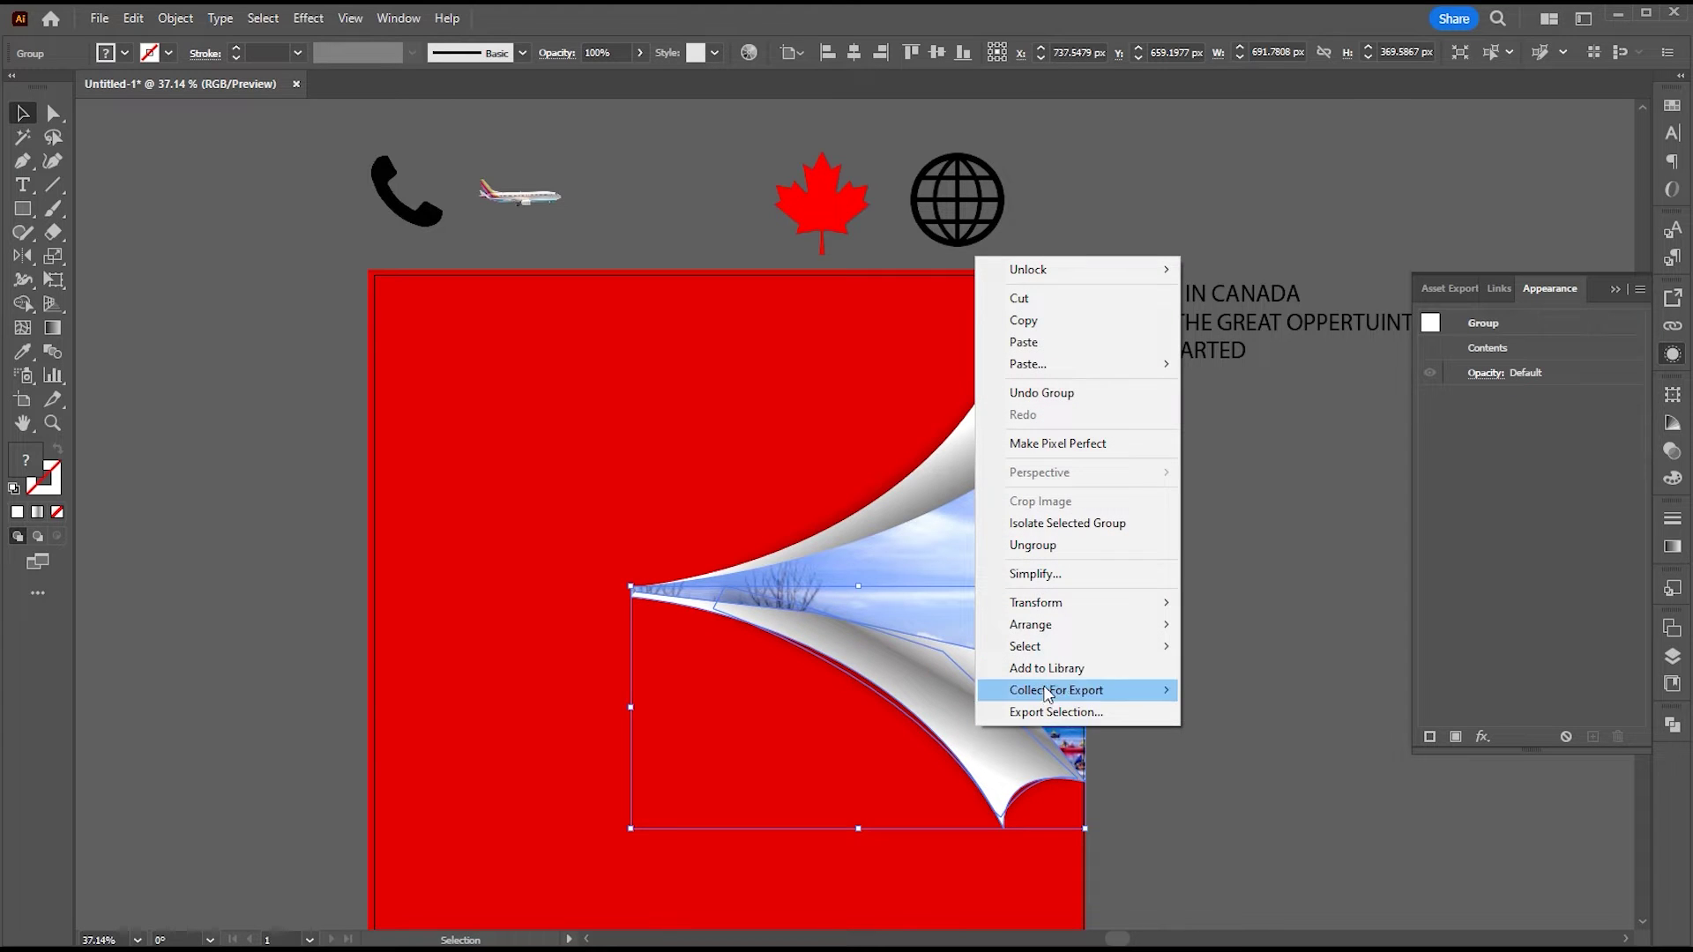
mouse_move(1076, 624)
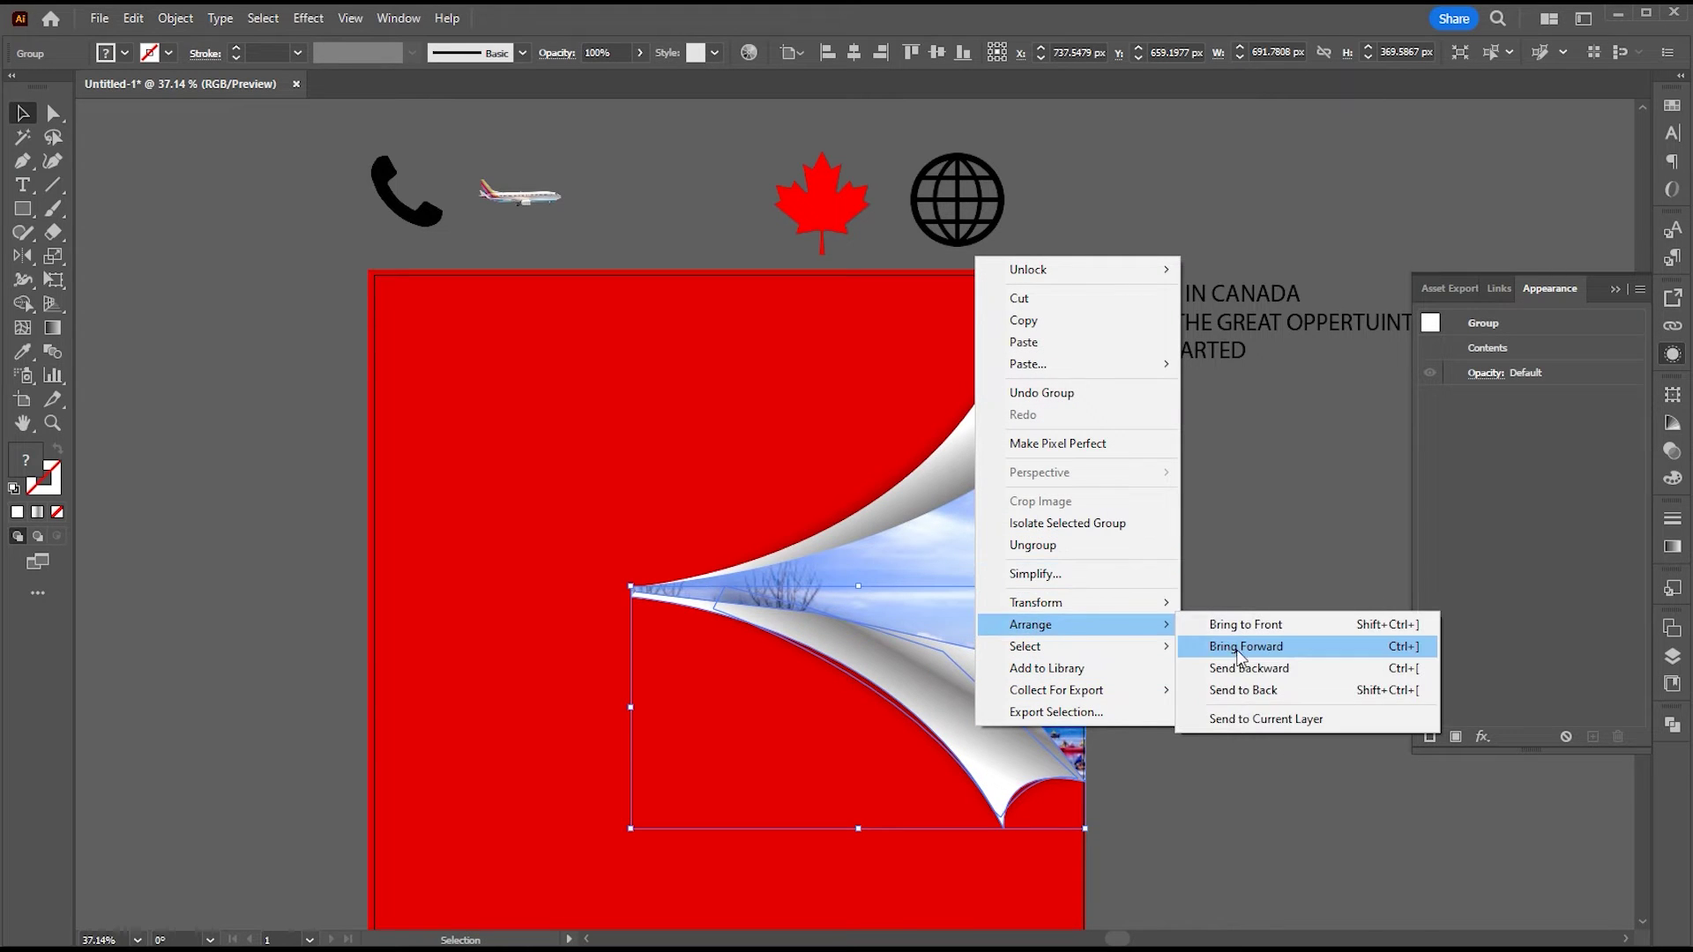
click(1245, 670)
click(1182, 698)
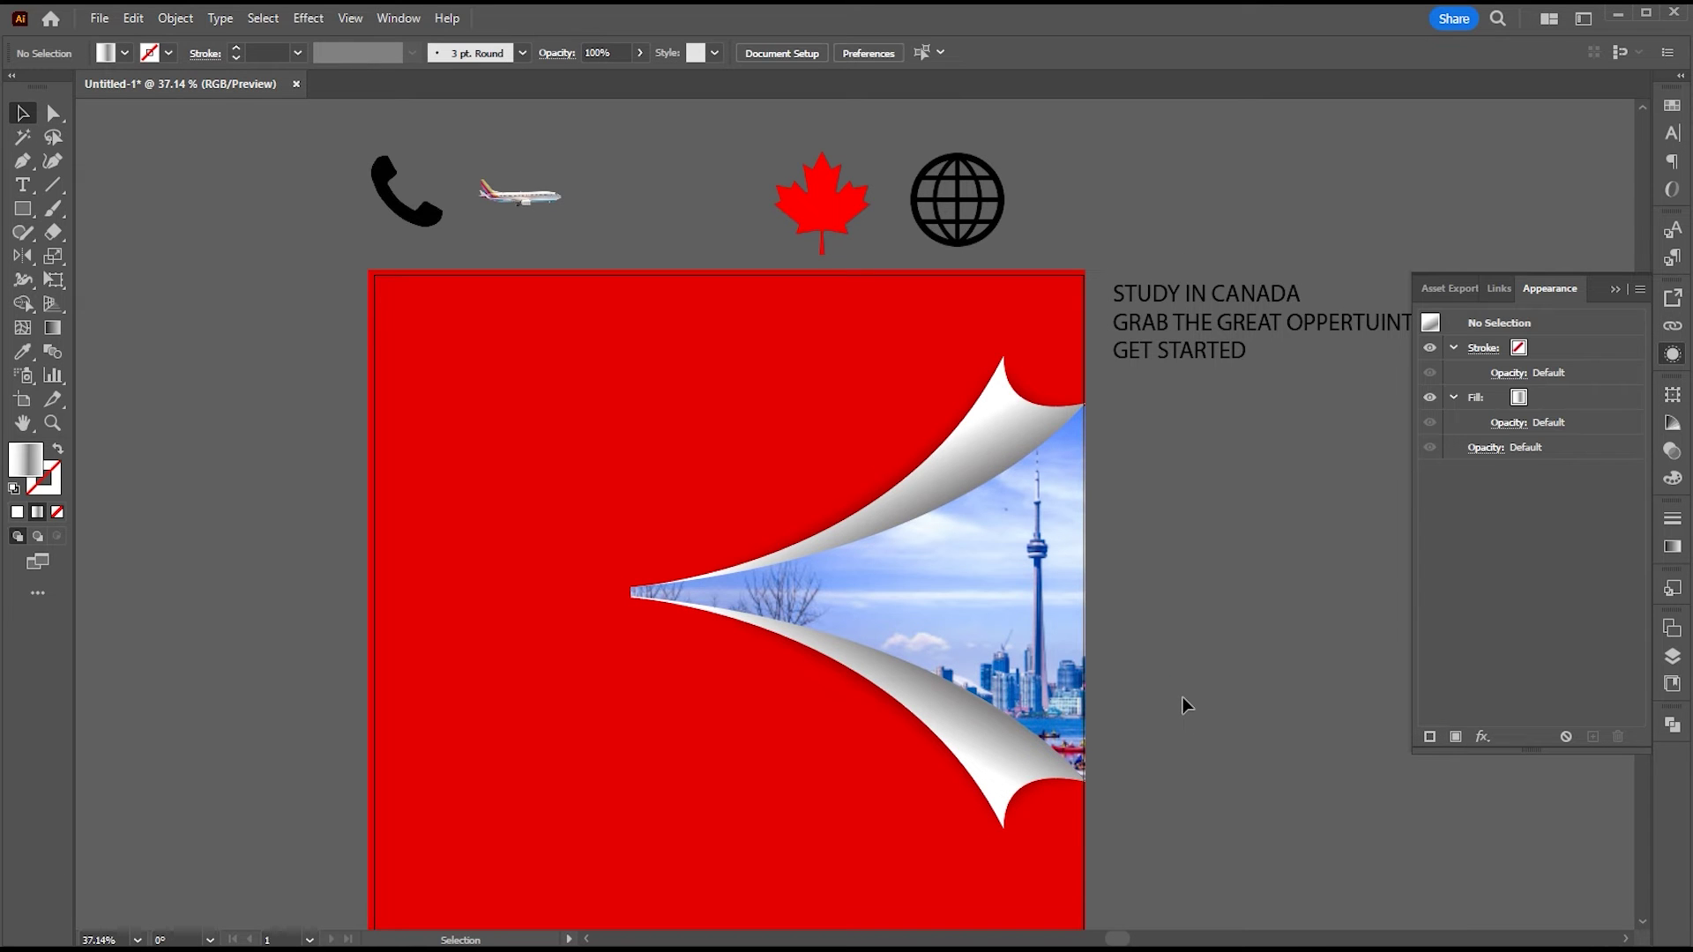
click(989, 756)
click(1262, 700)
Step: Enlarge the airplane image over the red background and reflect it across the vertical axis so it faces left
click(540, 197)
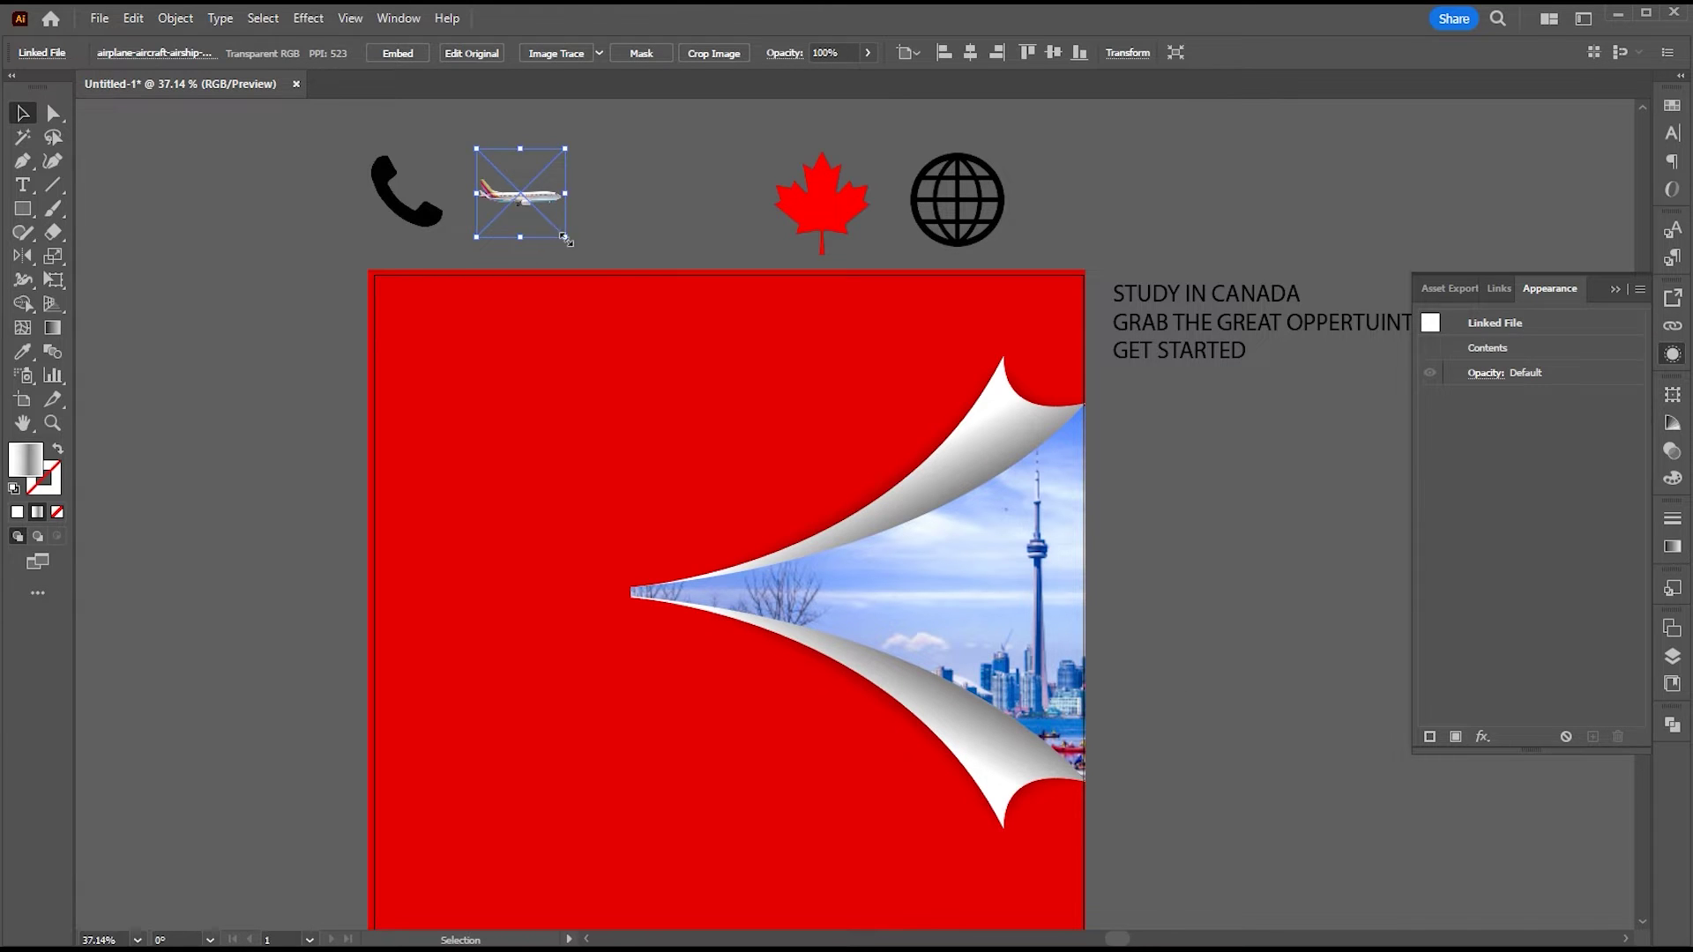
drag(564, 238, 654, 413)
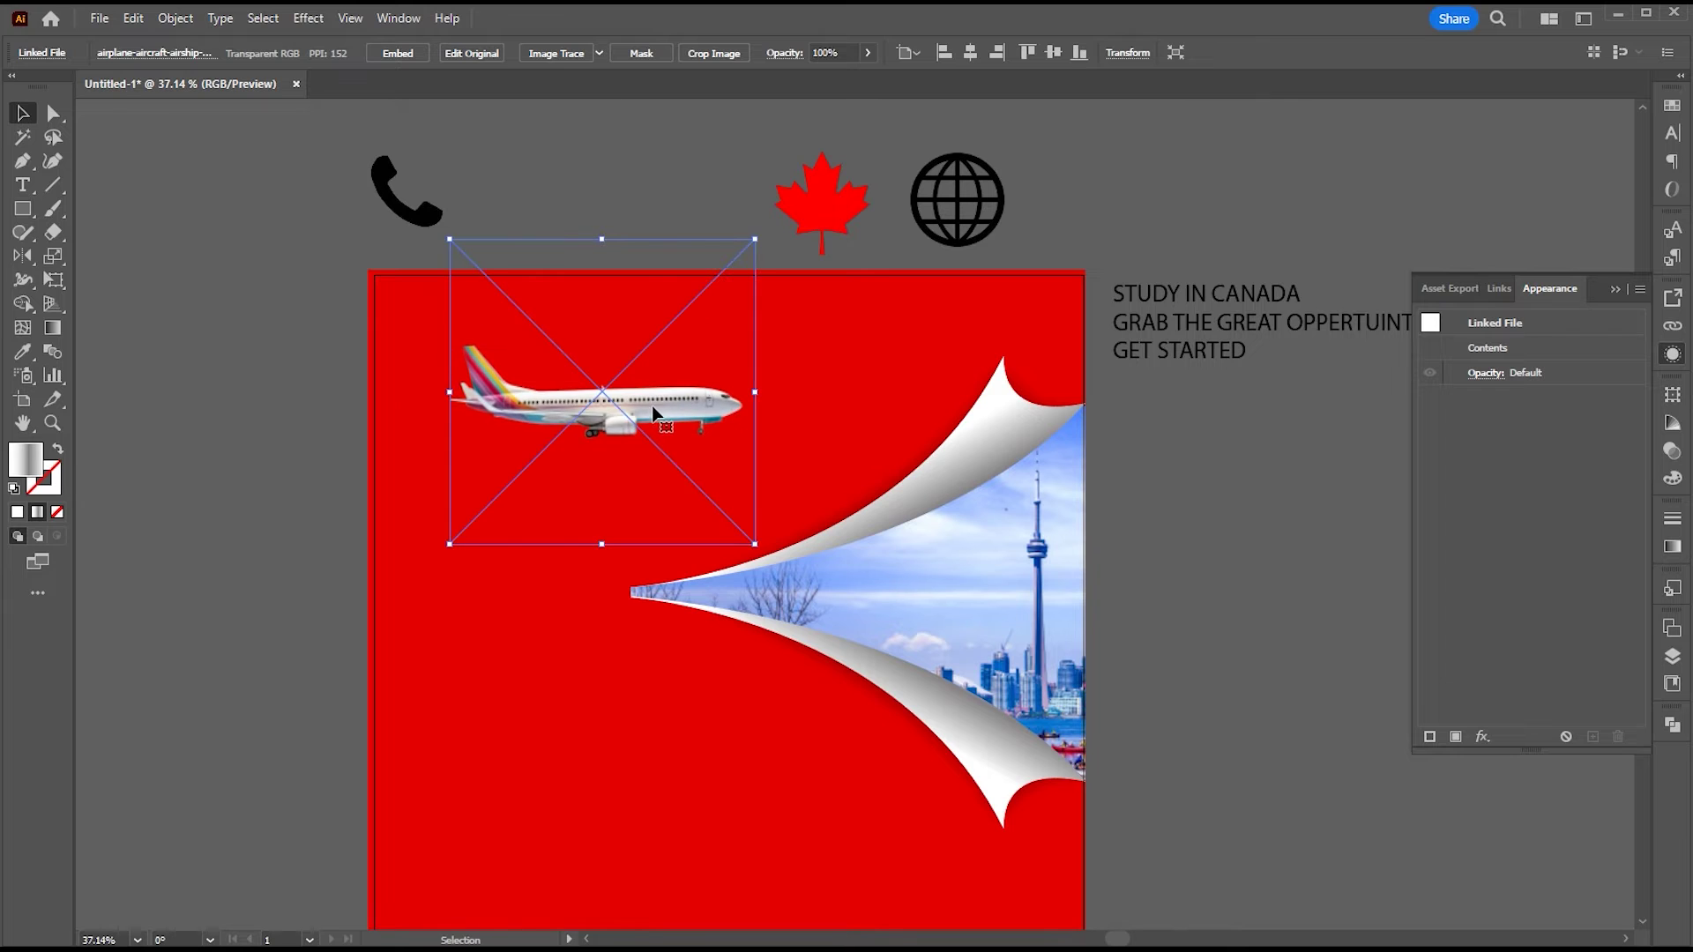
click(23, 257)
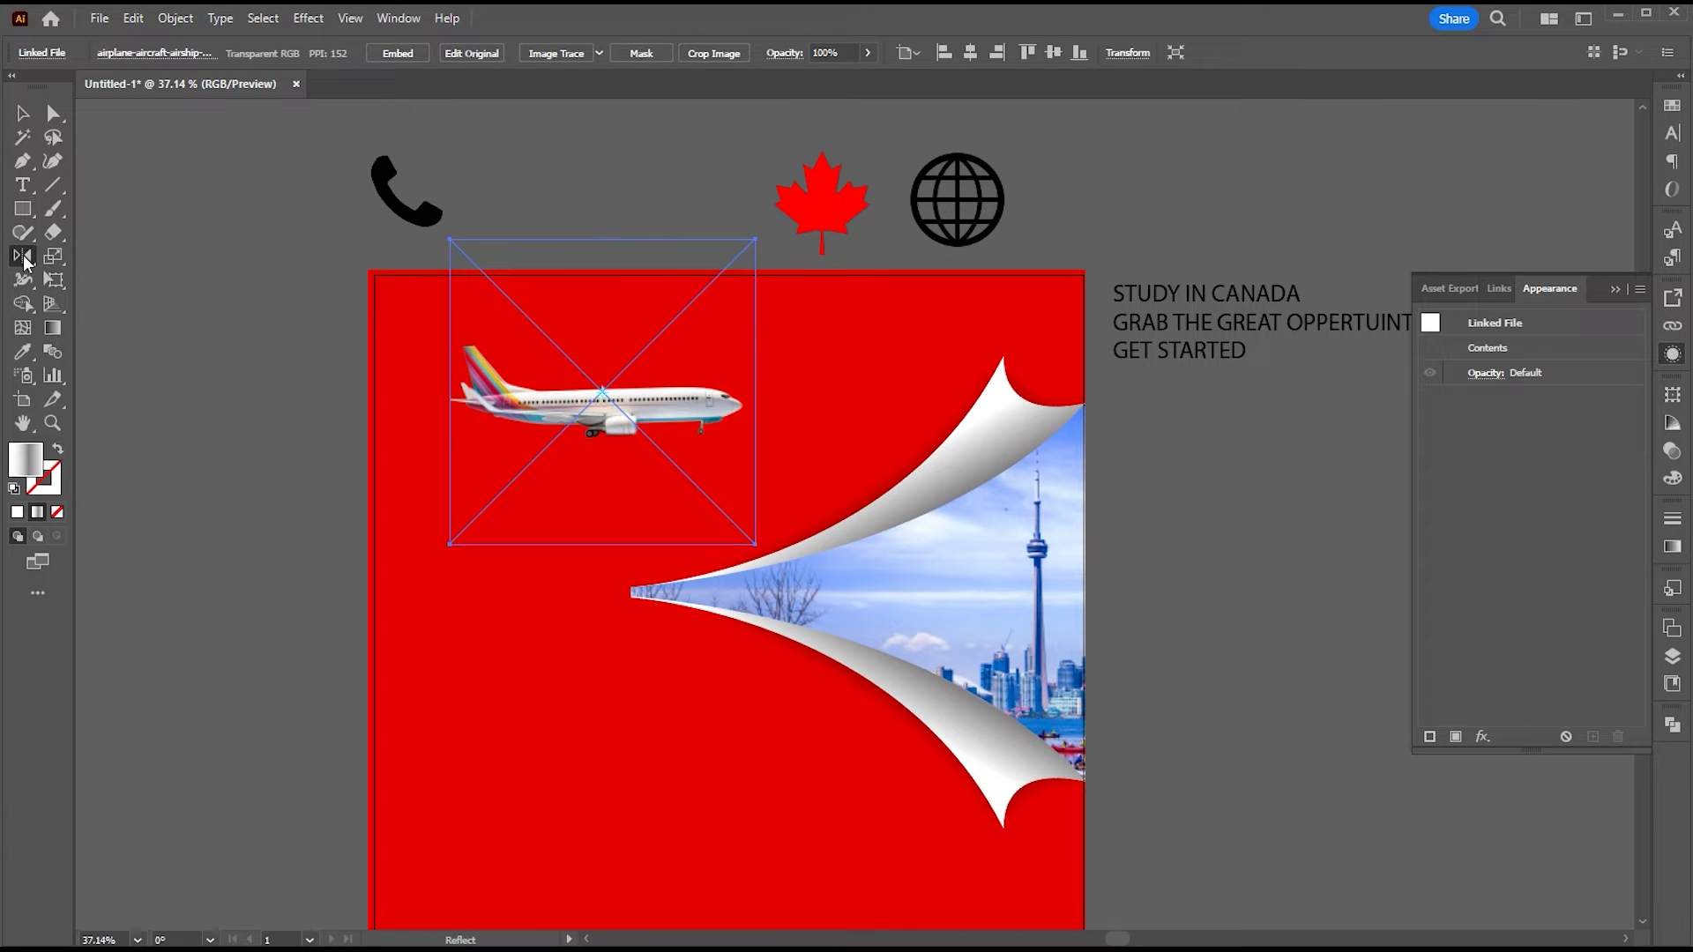
double_click(23, 256)
click(822, 403)
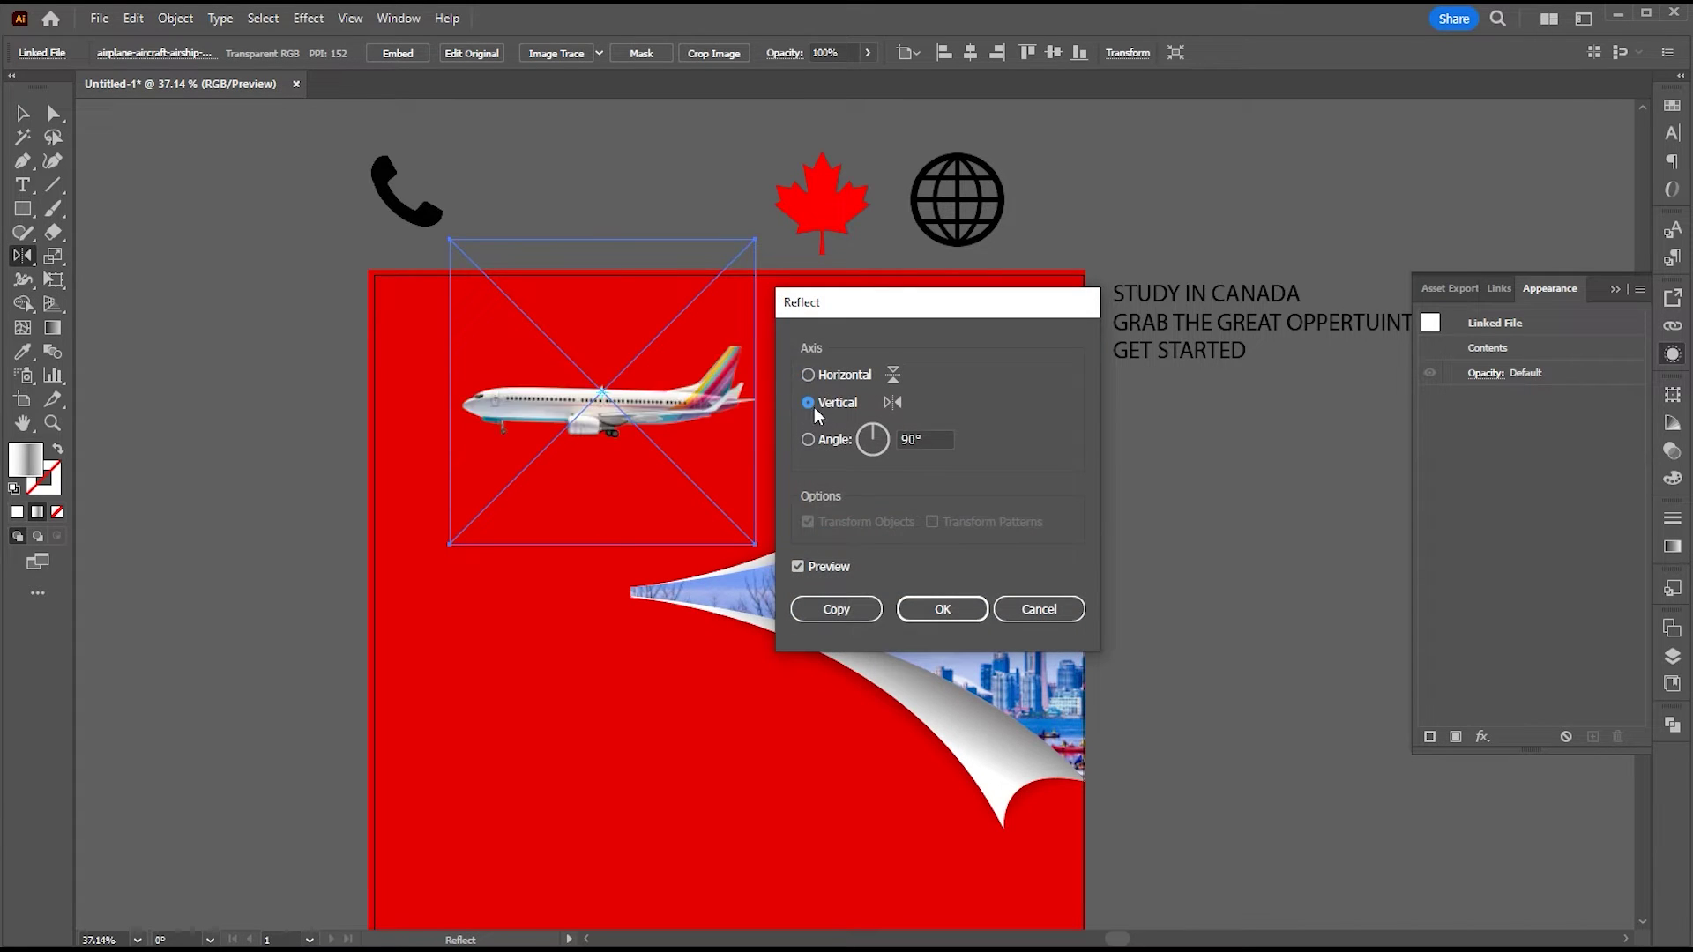
click(942, 609)
key(v)
Step: Scale the airplane down proportionally and position its tail at the tip where the two curls meet
drag(733, 383, 730, 458)
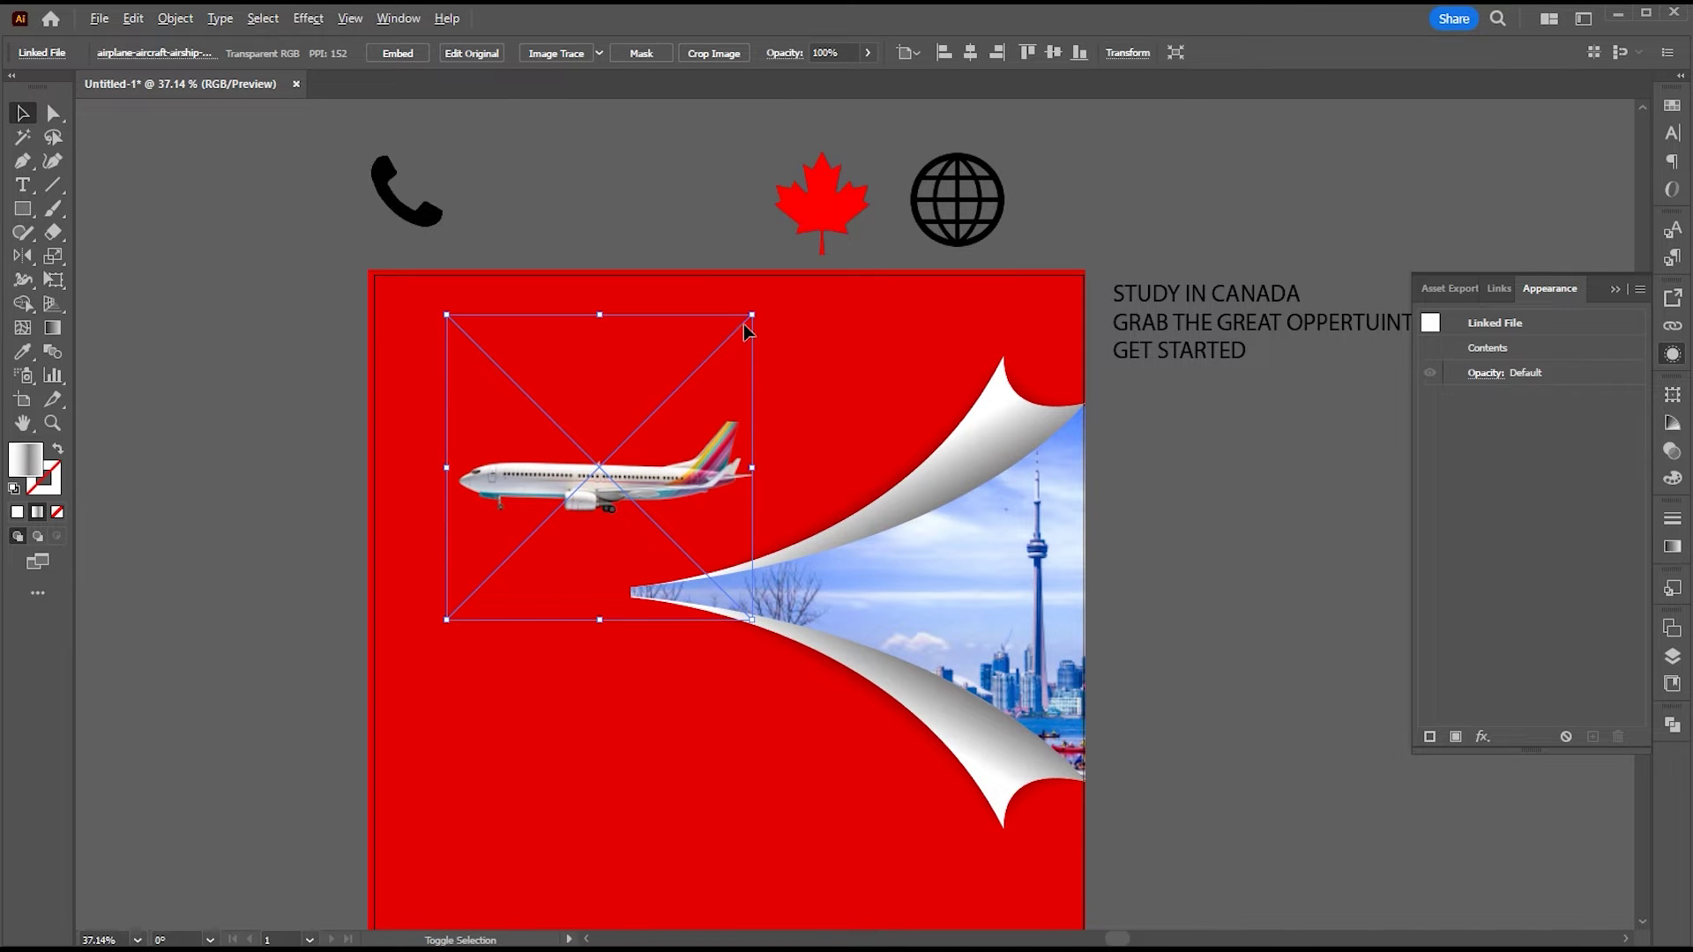
drag(750, 316, 716, 351)
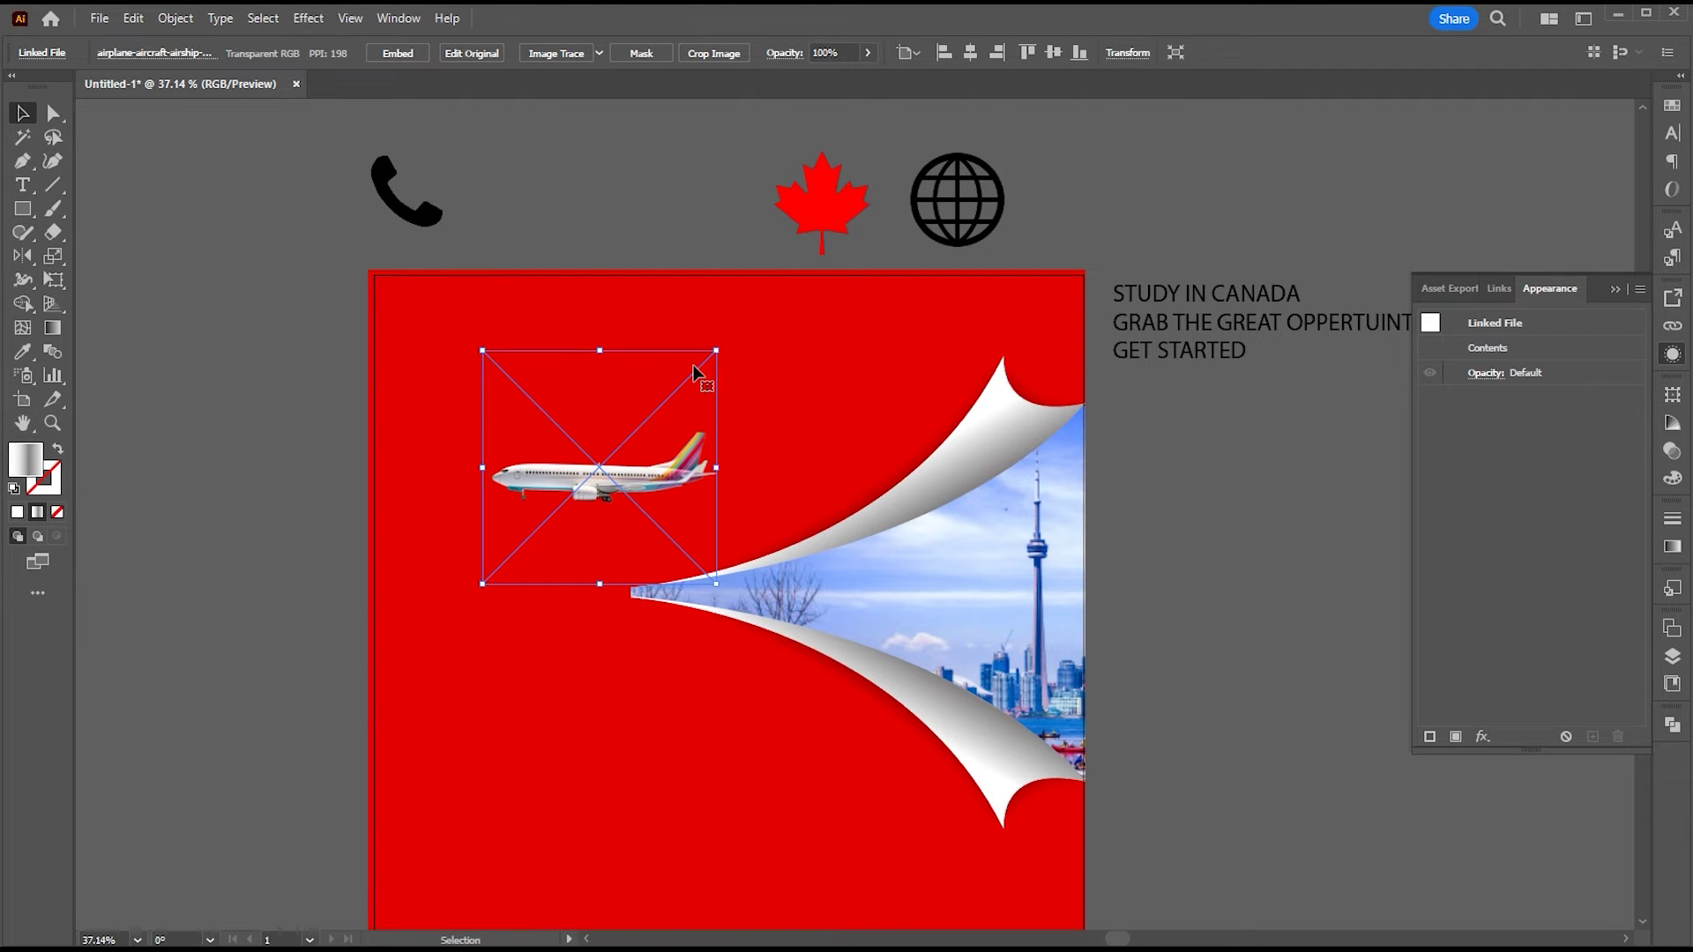
drag(629, 460, 558, 593)
Step: Bring the airplane forward in the stacking order and deselect it
right_click(568, 582)
mouse_move(679, 465)
click(841, 488)
click(1157, 645)
Step: Enlarge the airplane slightly and fine-tune its position so the tail meets the pointed tip of the curls
drag(1157, 645, 1151, 546)
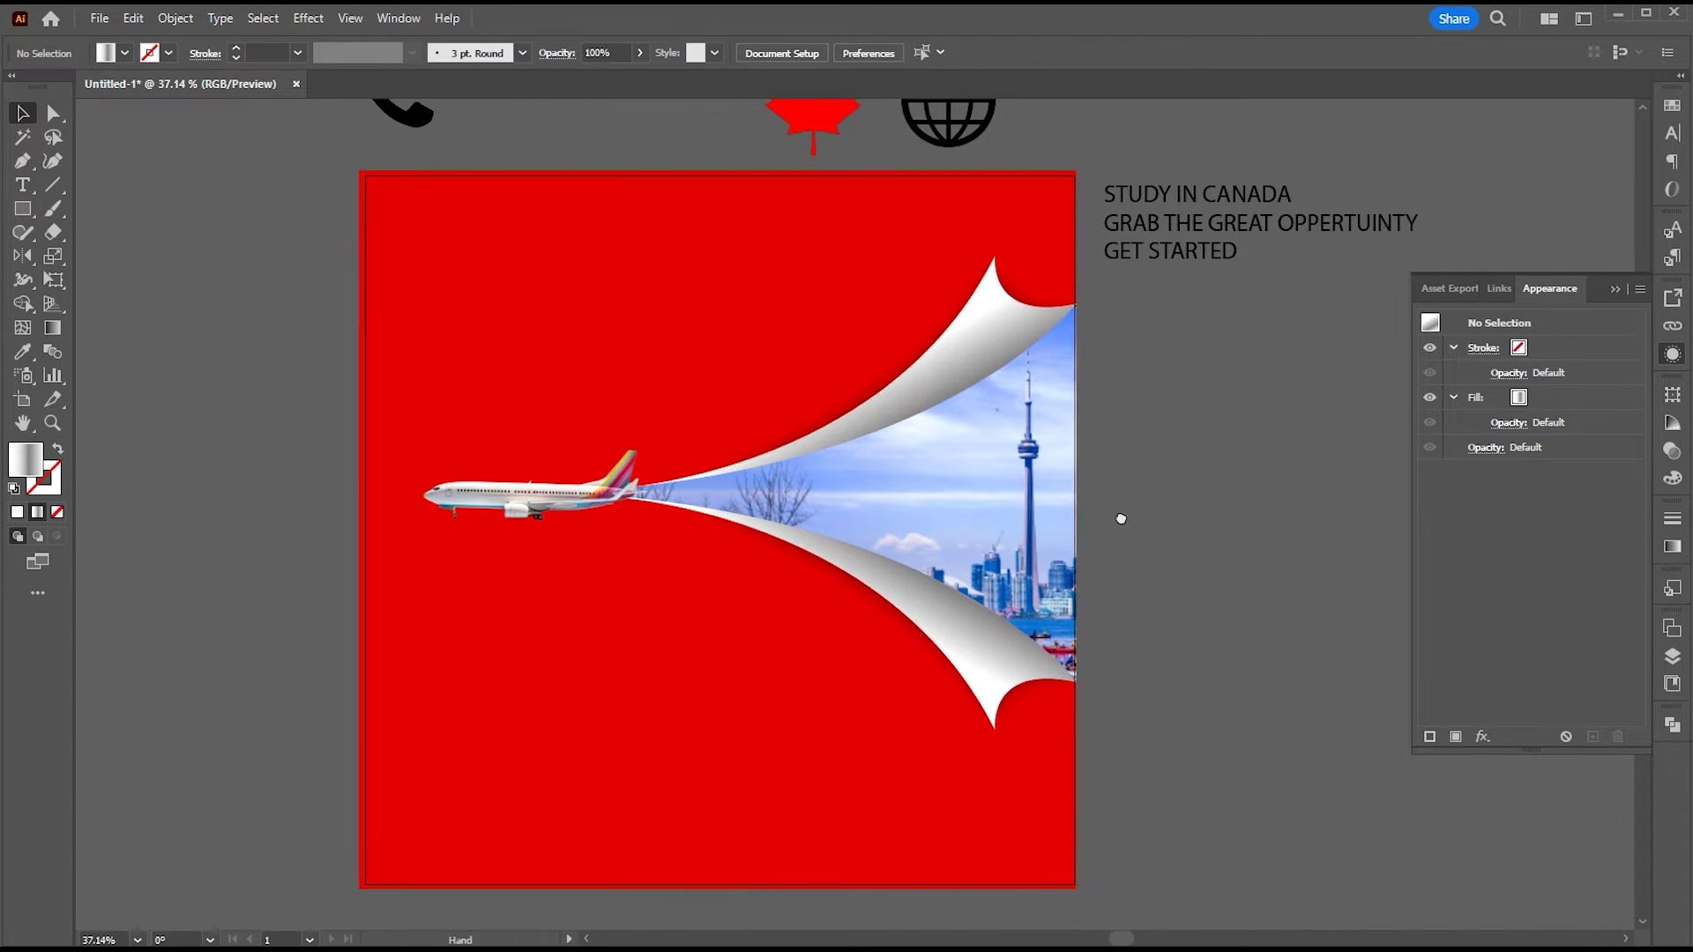
key(slash)
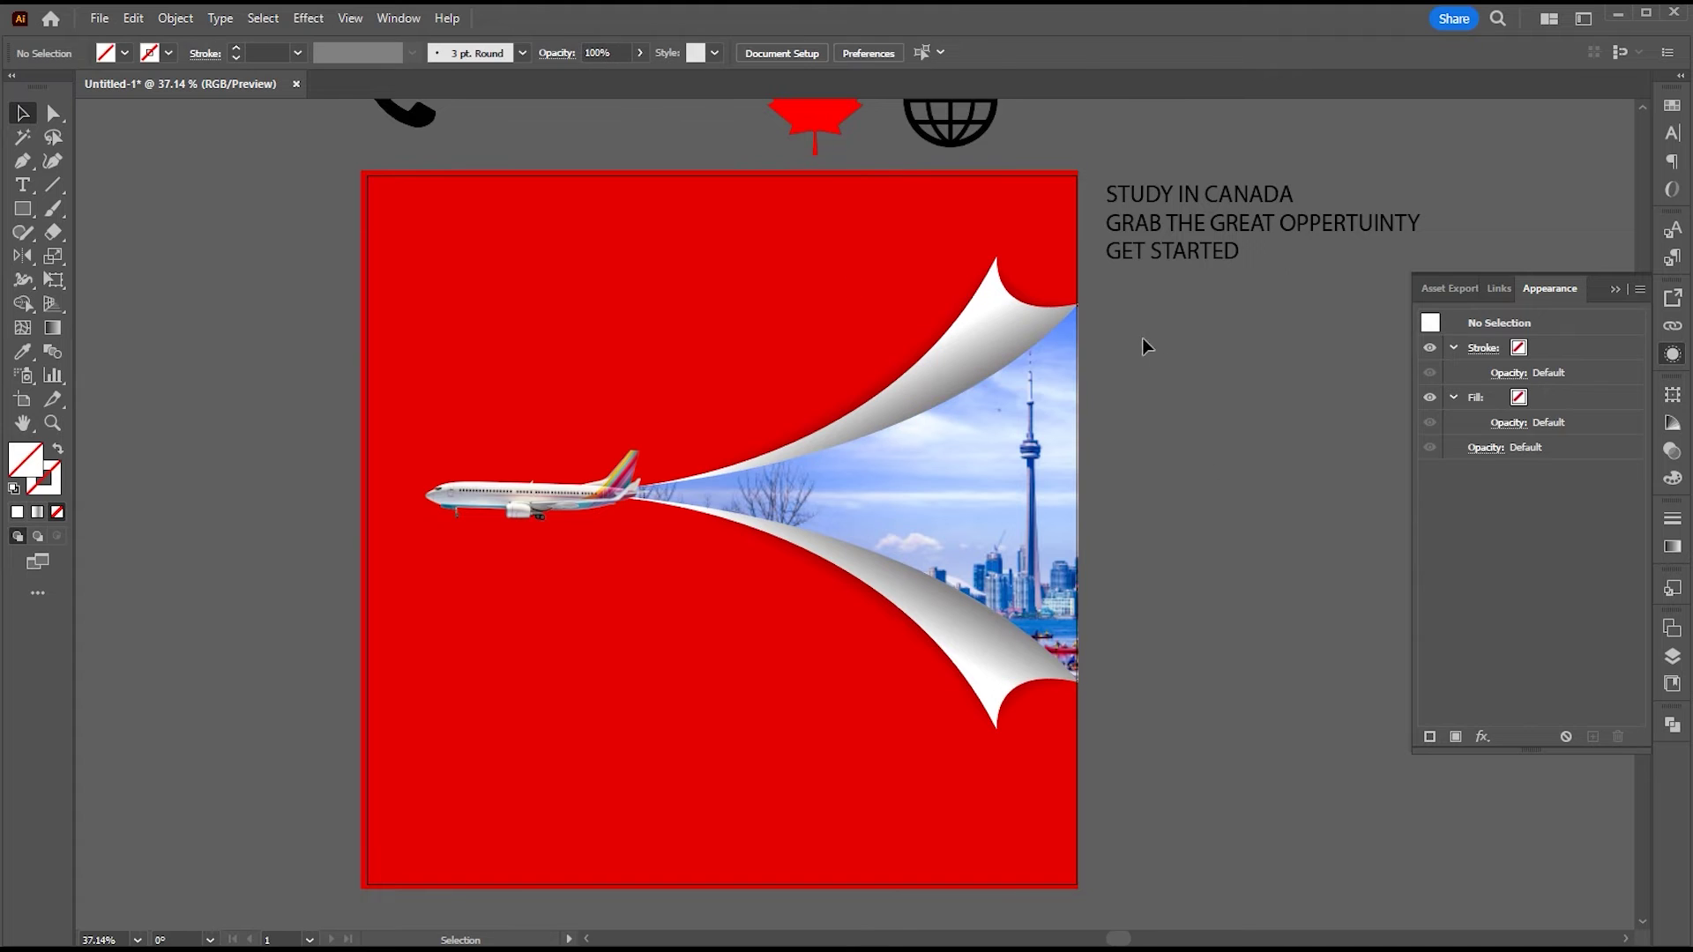
drag(1141, 336, 962, 617)
drag(623, 495, 679, 485)
click(1104, 591)
click(605, 502)
click(1155, 525)
drag(1154, 525, 1150, 579)
drag(628, 547, 616, 548)
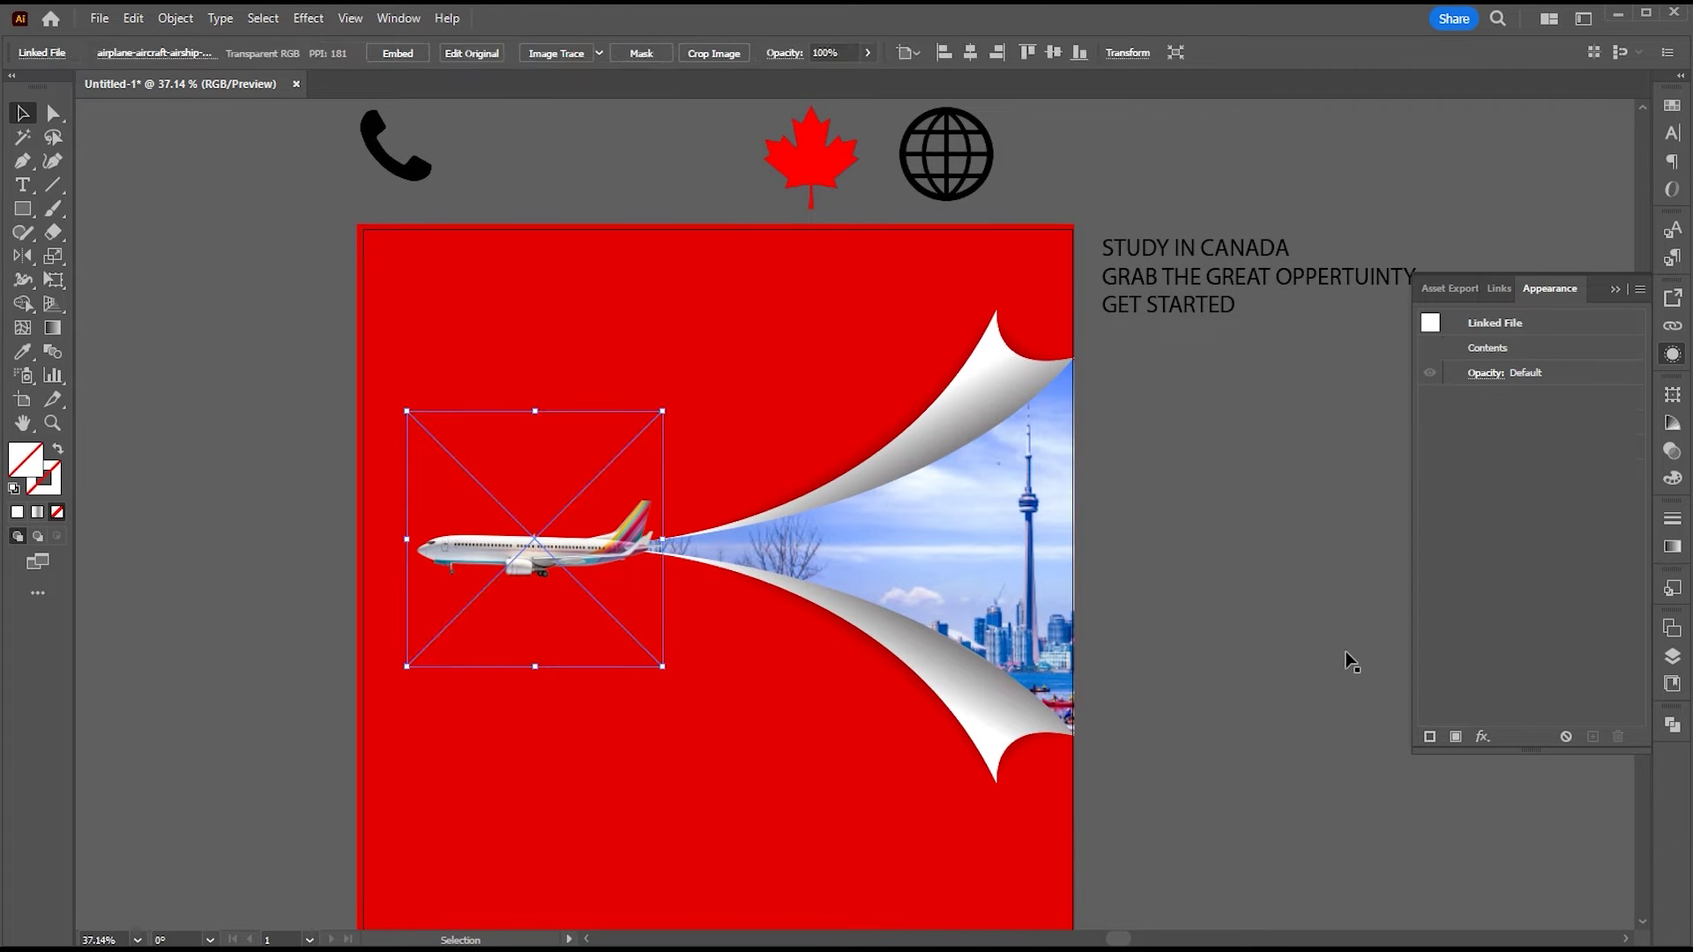
click(1352, 661)
Step: Draw a rectangle of about 1088 x 1086 px covering the whole artboard
scroll(1239, 653, up, 2)
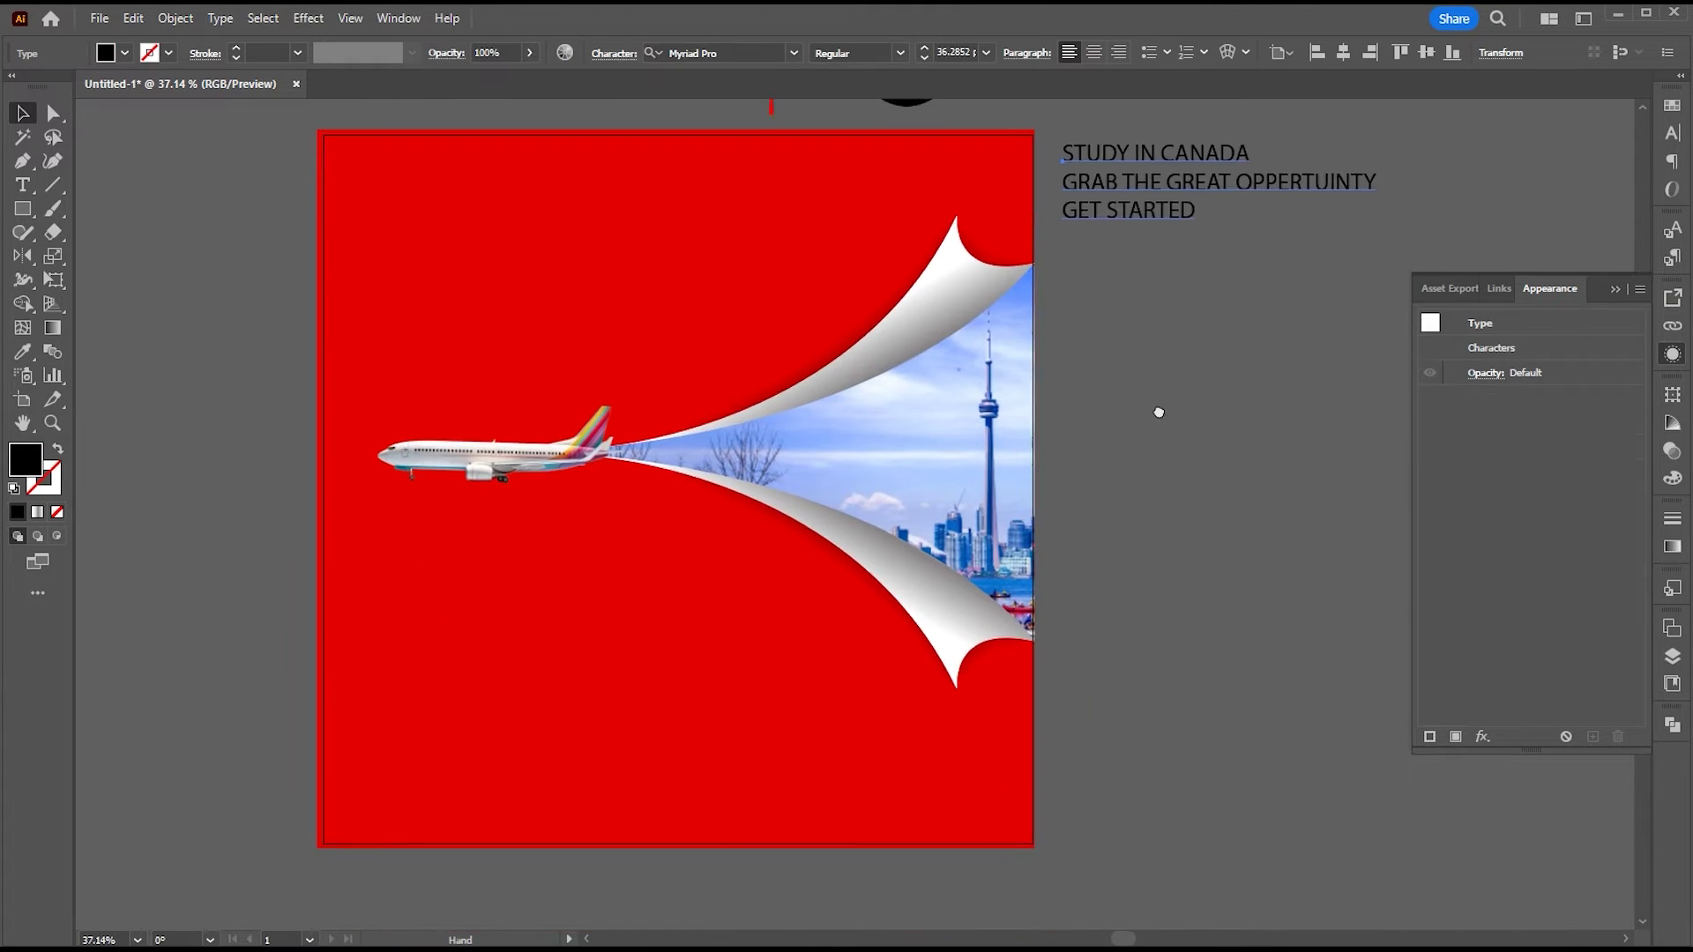
drag(1157, 411, 1173, 431)
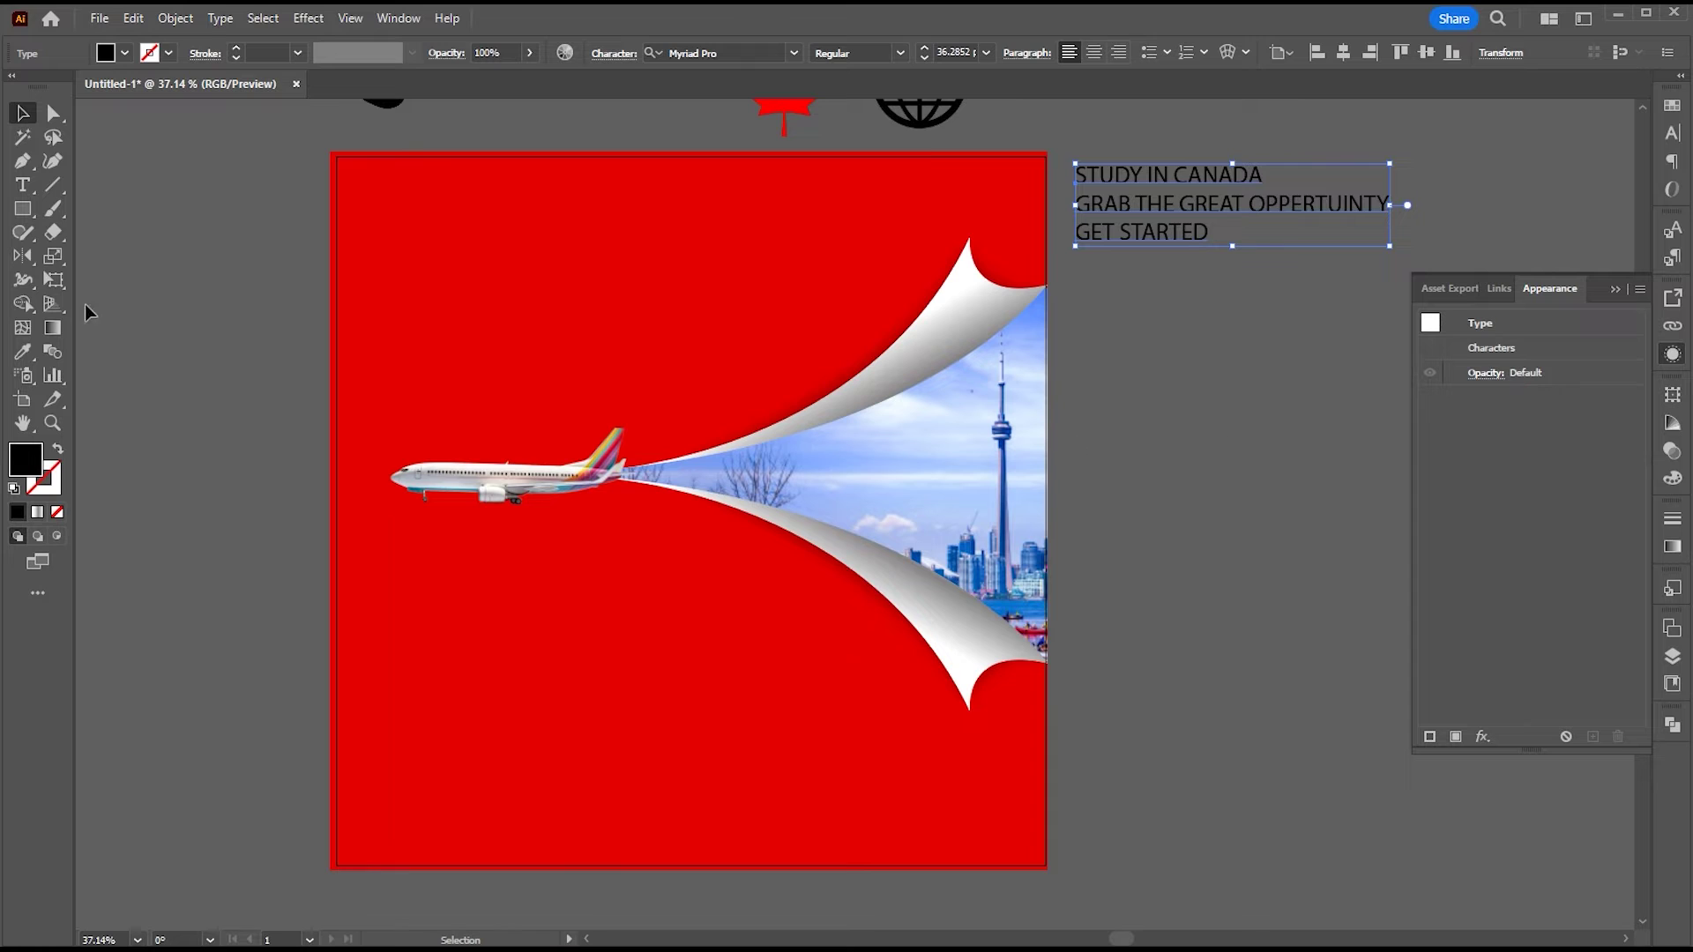
click(23, 214)
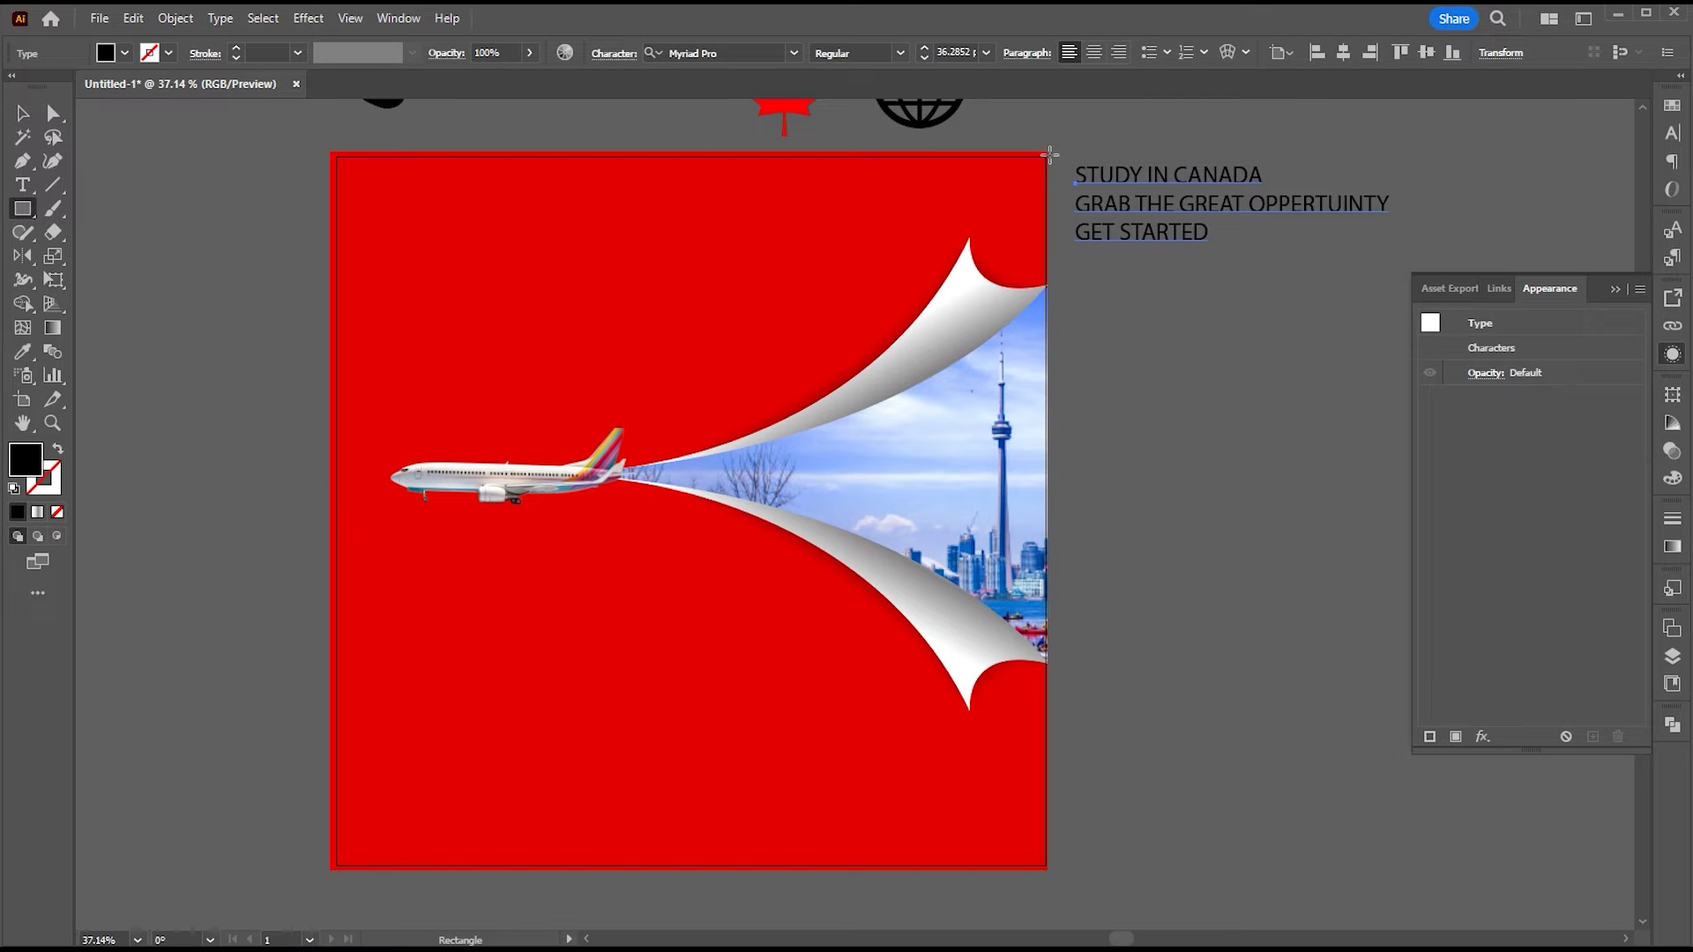
drag(1048, 156, 334, 869)
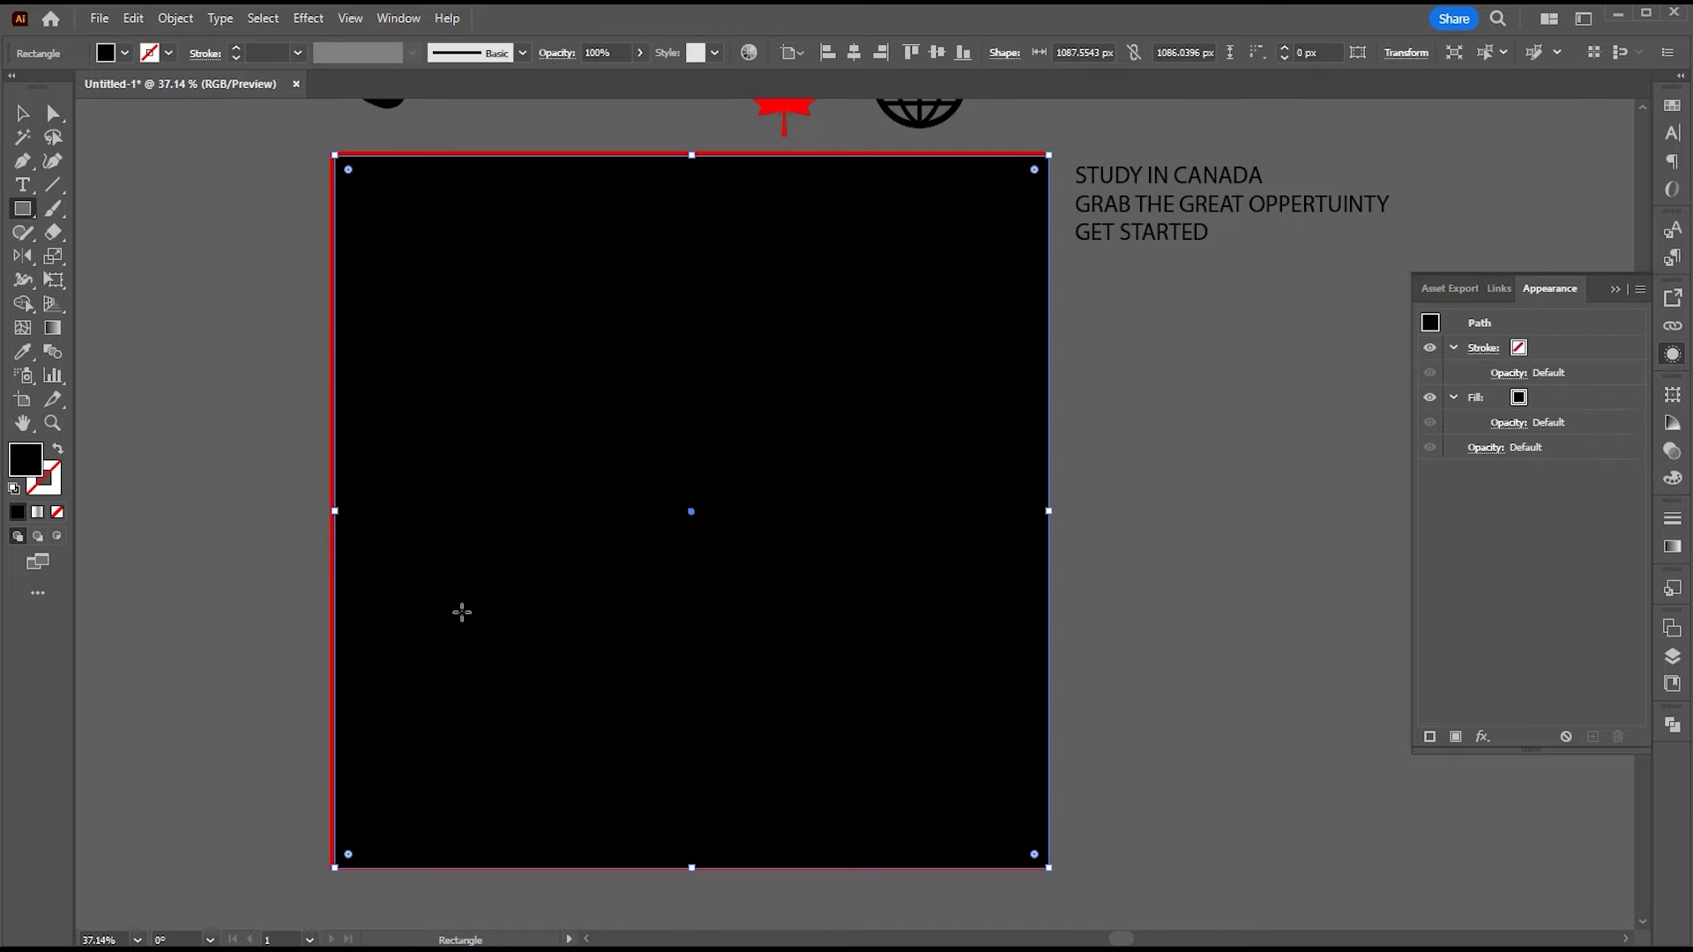
Step: Fill the artboard-sized rectangle with the White, Black gradient preset
key(period)
key(v)
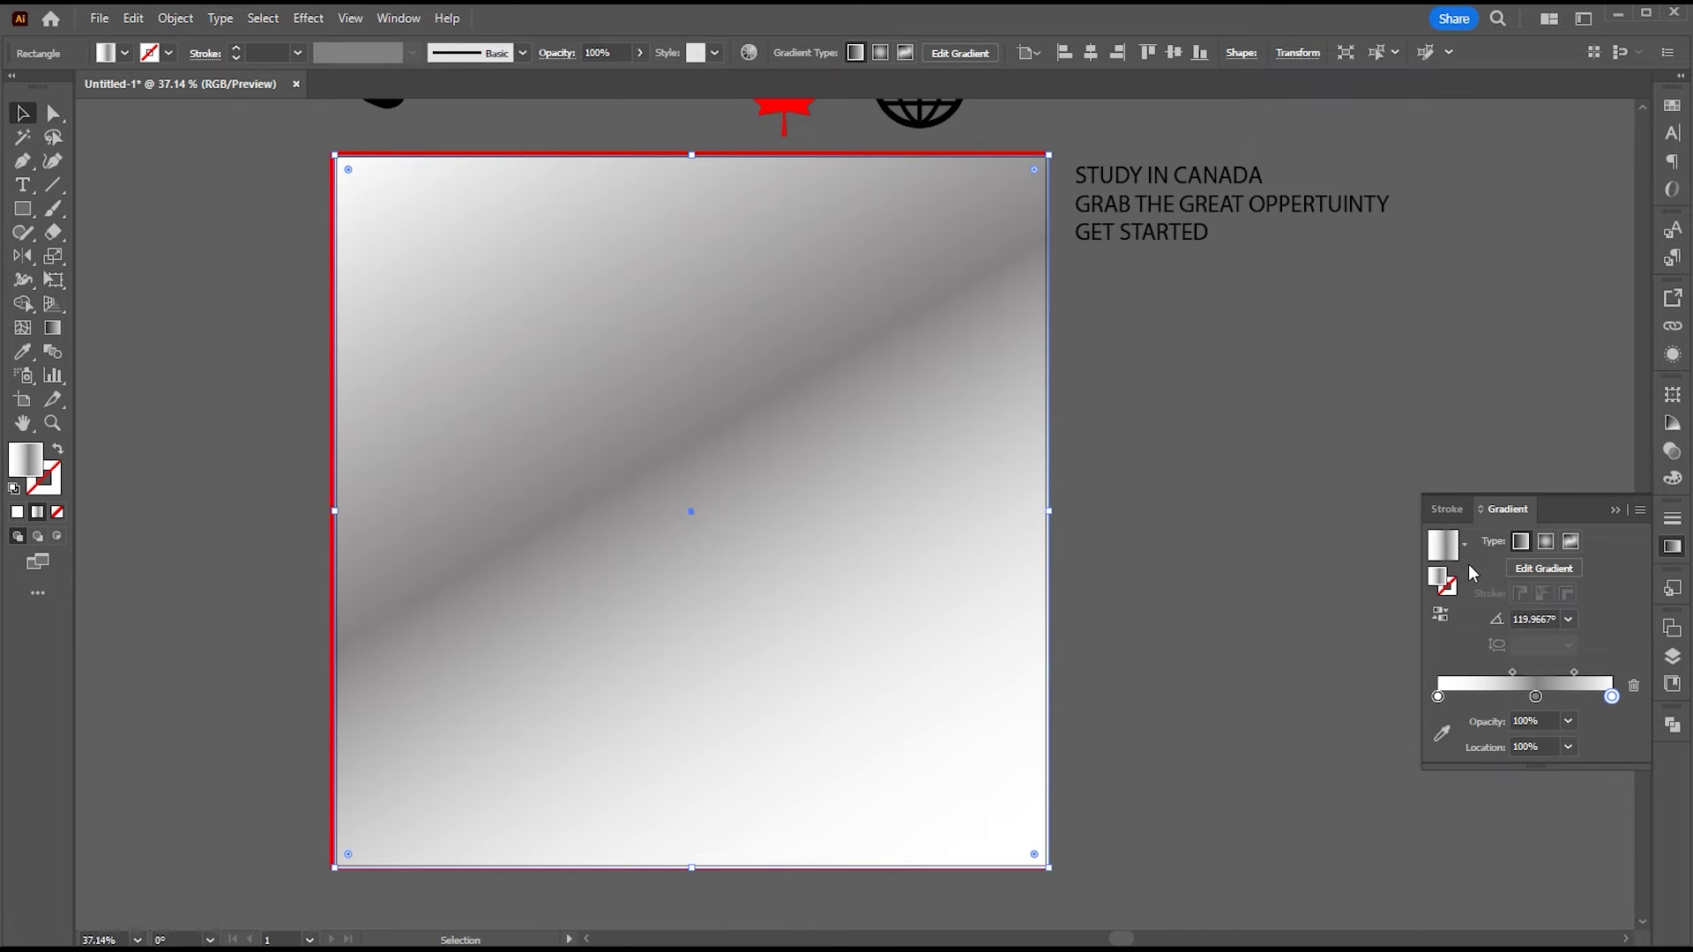
click(1465, 544)
scroll(1461, 621, up, 3)
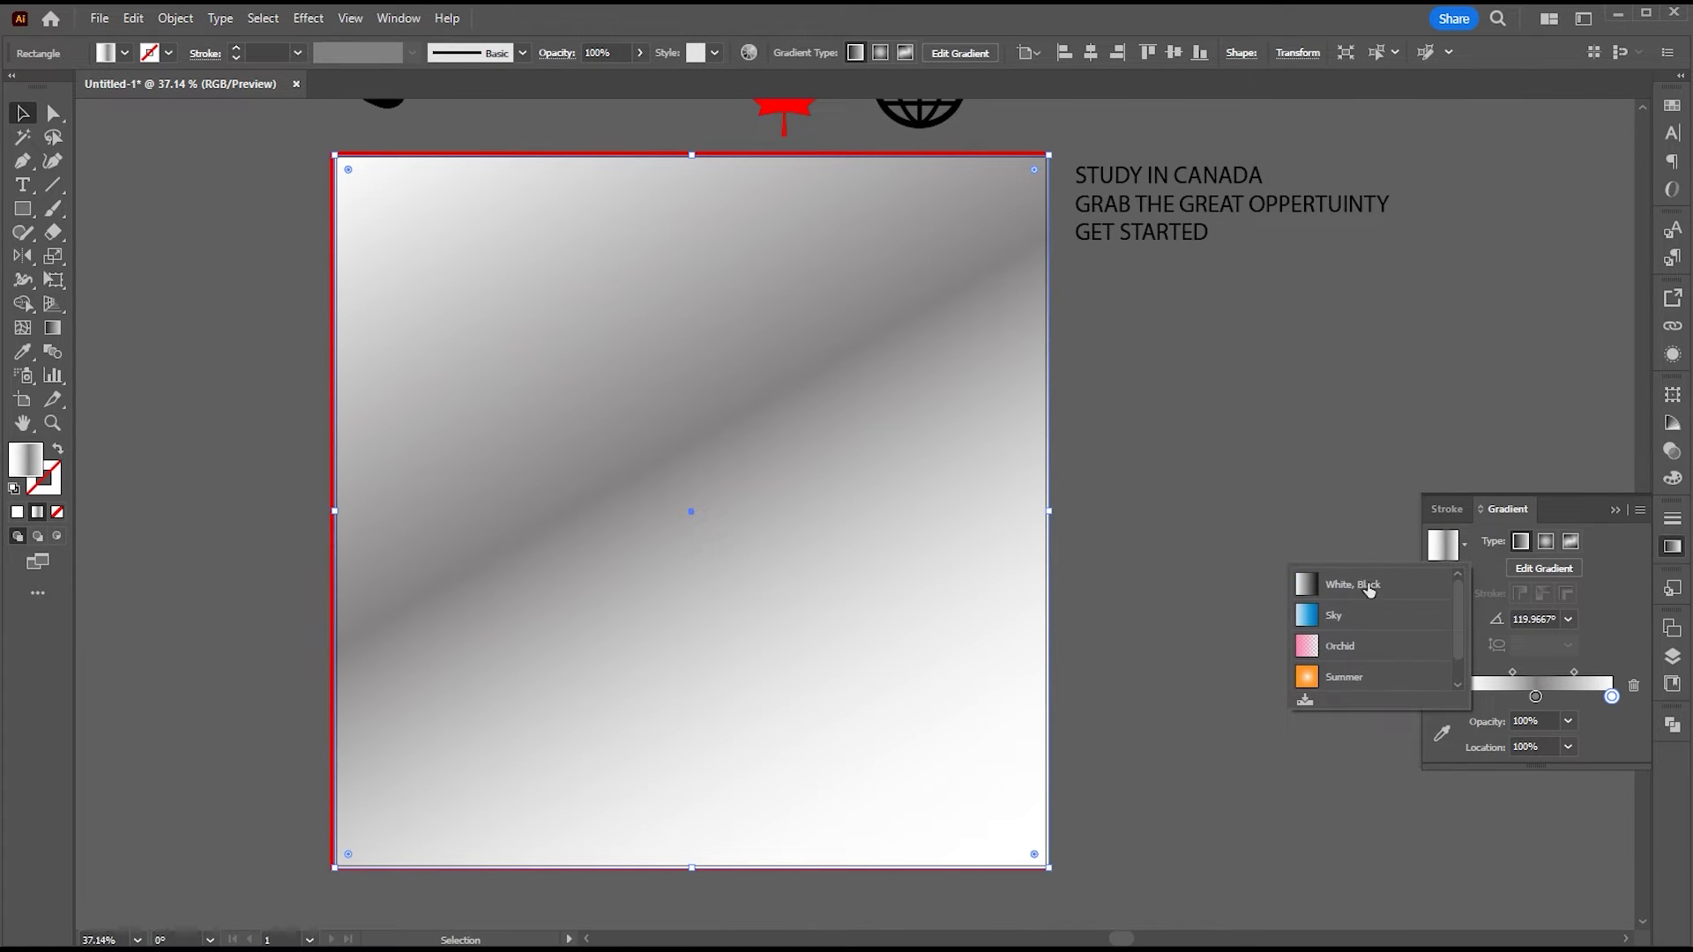
click(1358, 586)
click(1615, 510)
Step: Redirect the rectangle's gradient horizontally from white on the left to black on the right, with the rectangle behind the airplane, curls and photo
key(g)
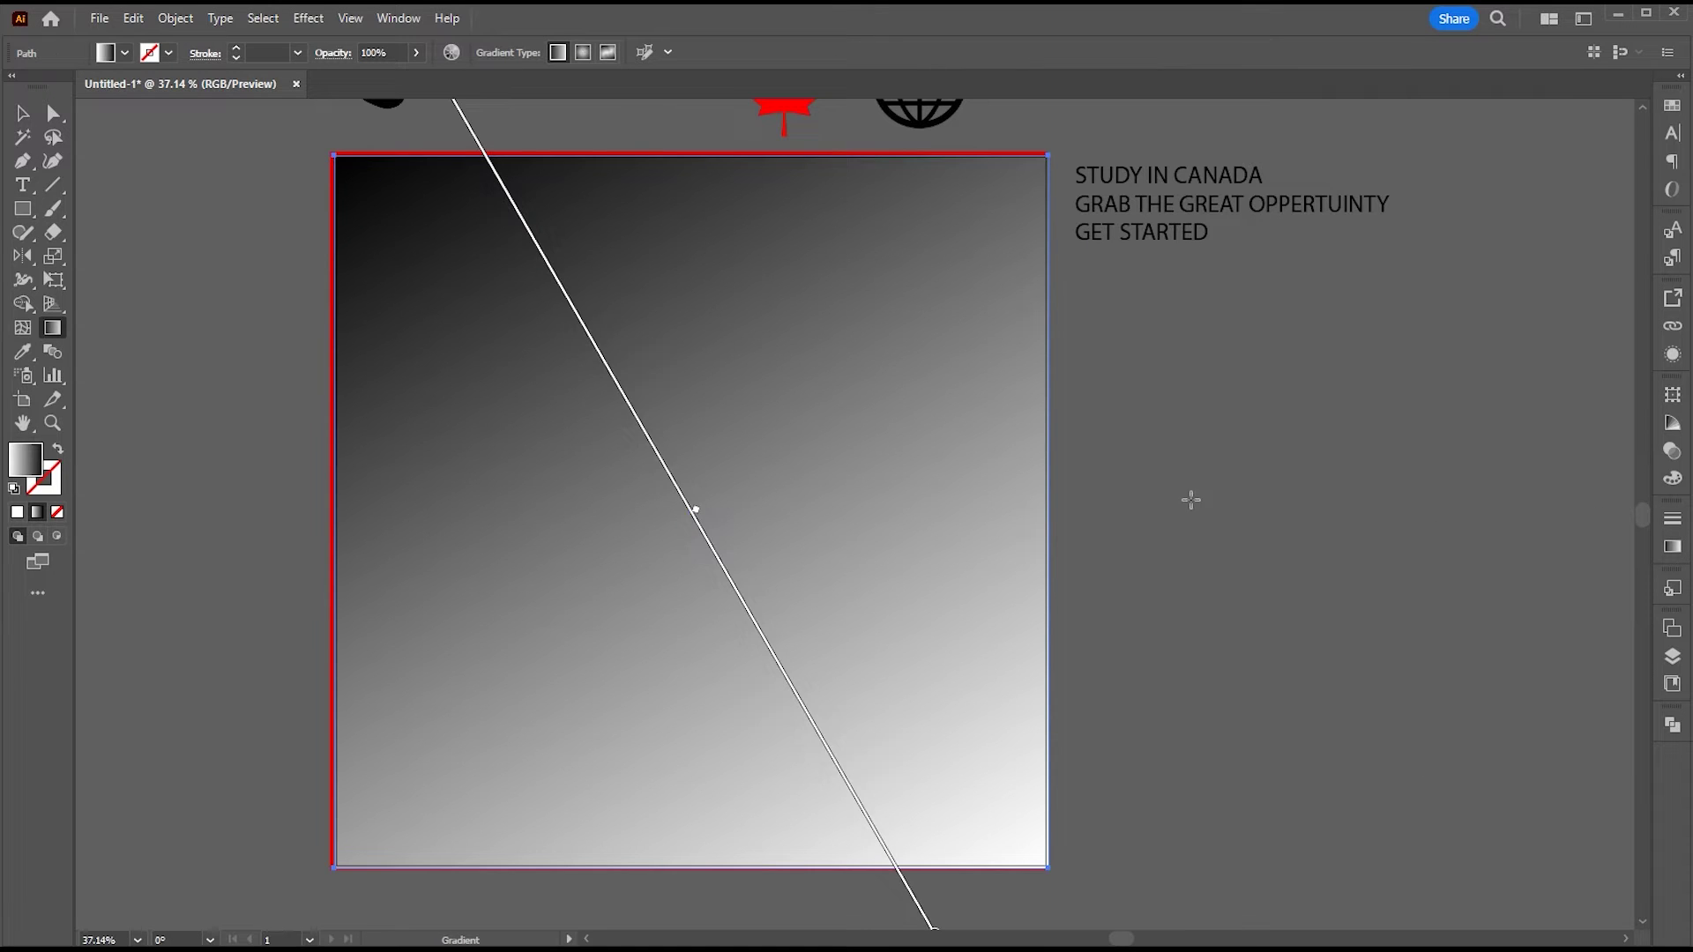
mouse_move(1190, 499)
mouse_down()
mouse_move(725, 566)
mouse_move(1240, 586)
mouse_up()
key(ctrl+z)
key(v)
click(1272, 537)
Step: Set the gradient rectangle's blend mode to Multiply and its opacity to 51%
click(805, 376)
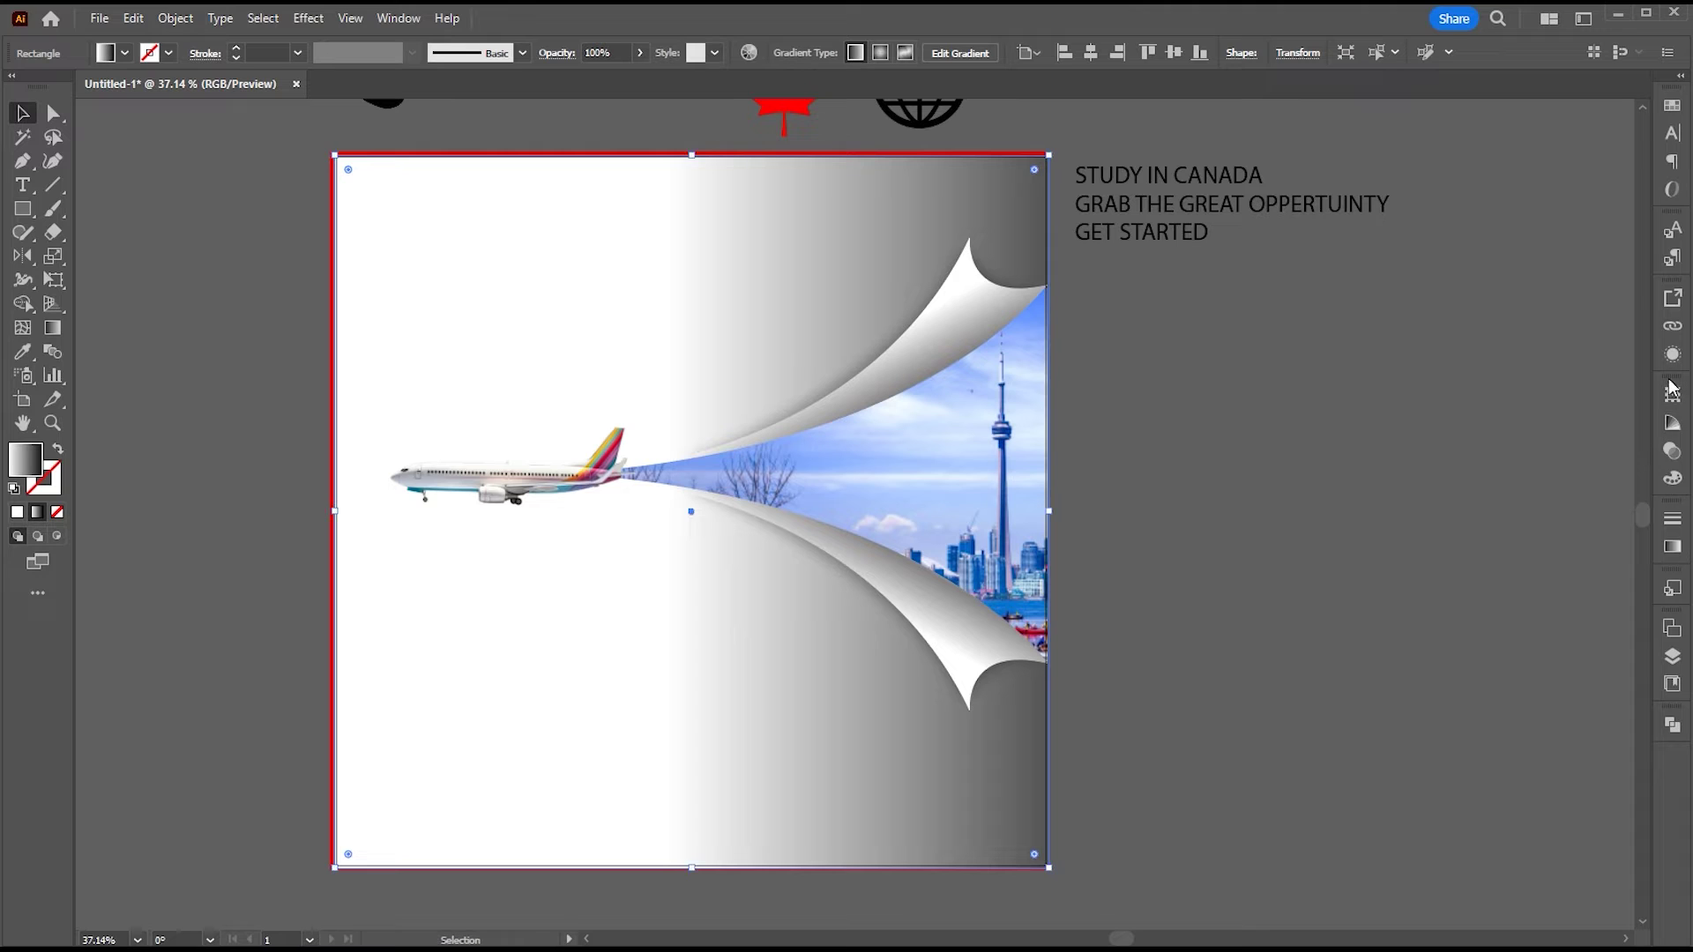
click(1673, 452)
click(1481, 417)
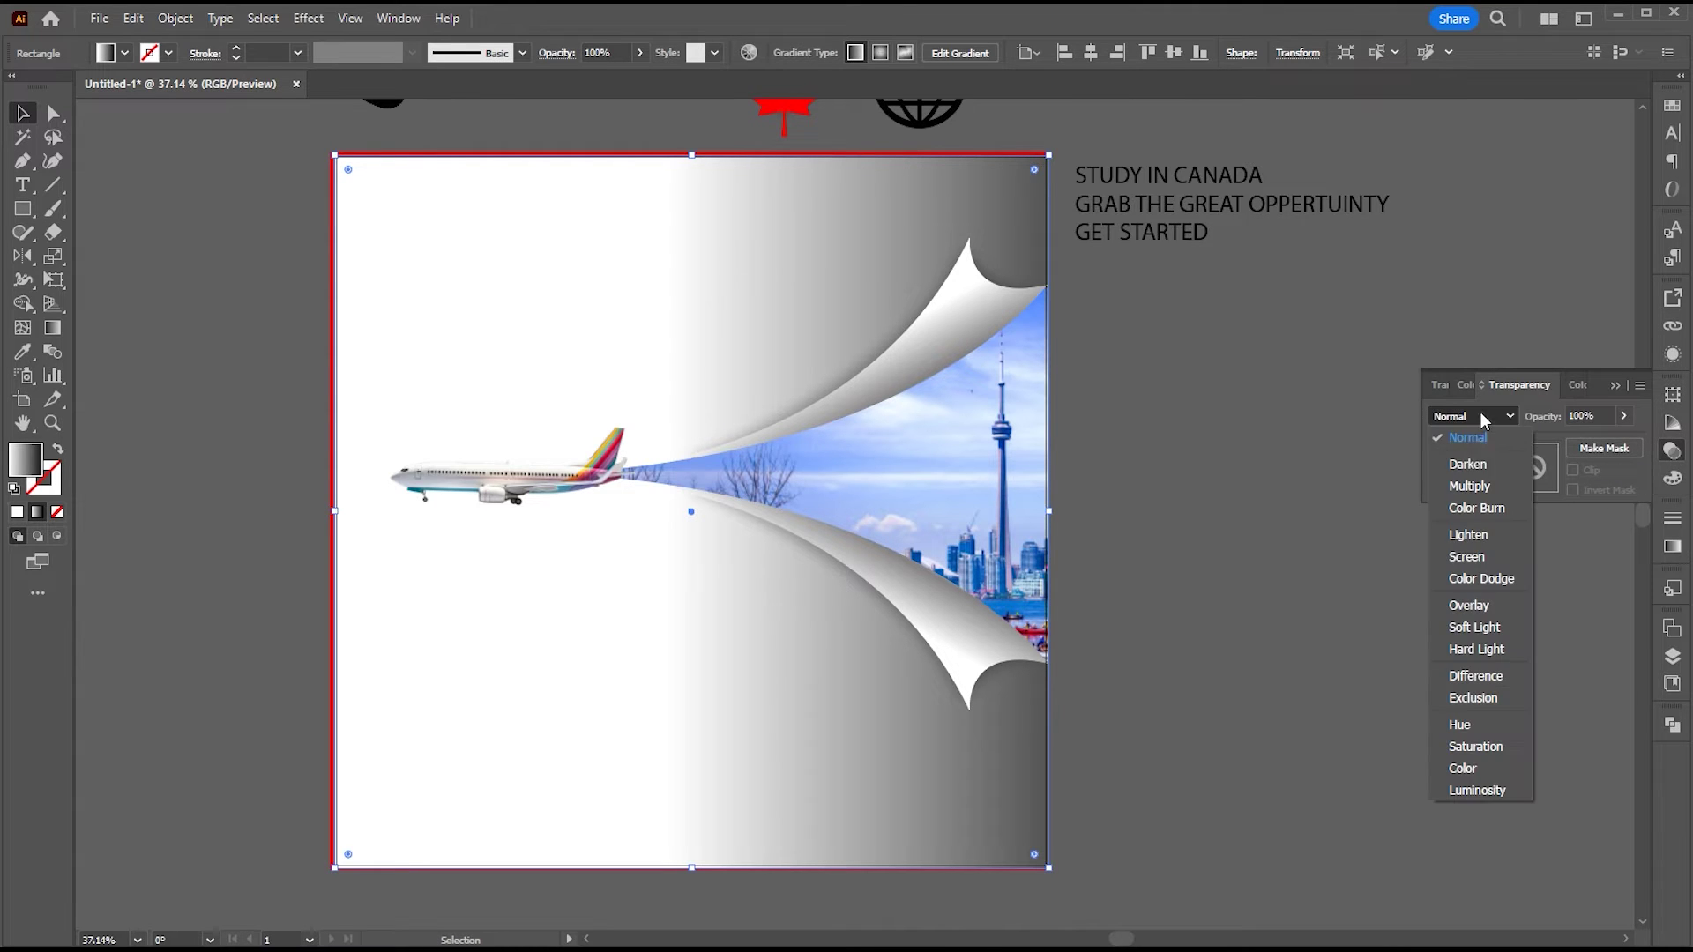
click(1480, 485)
key(Down)
key(Down)
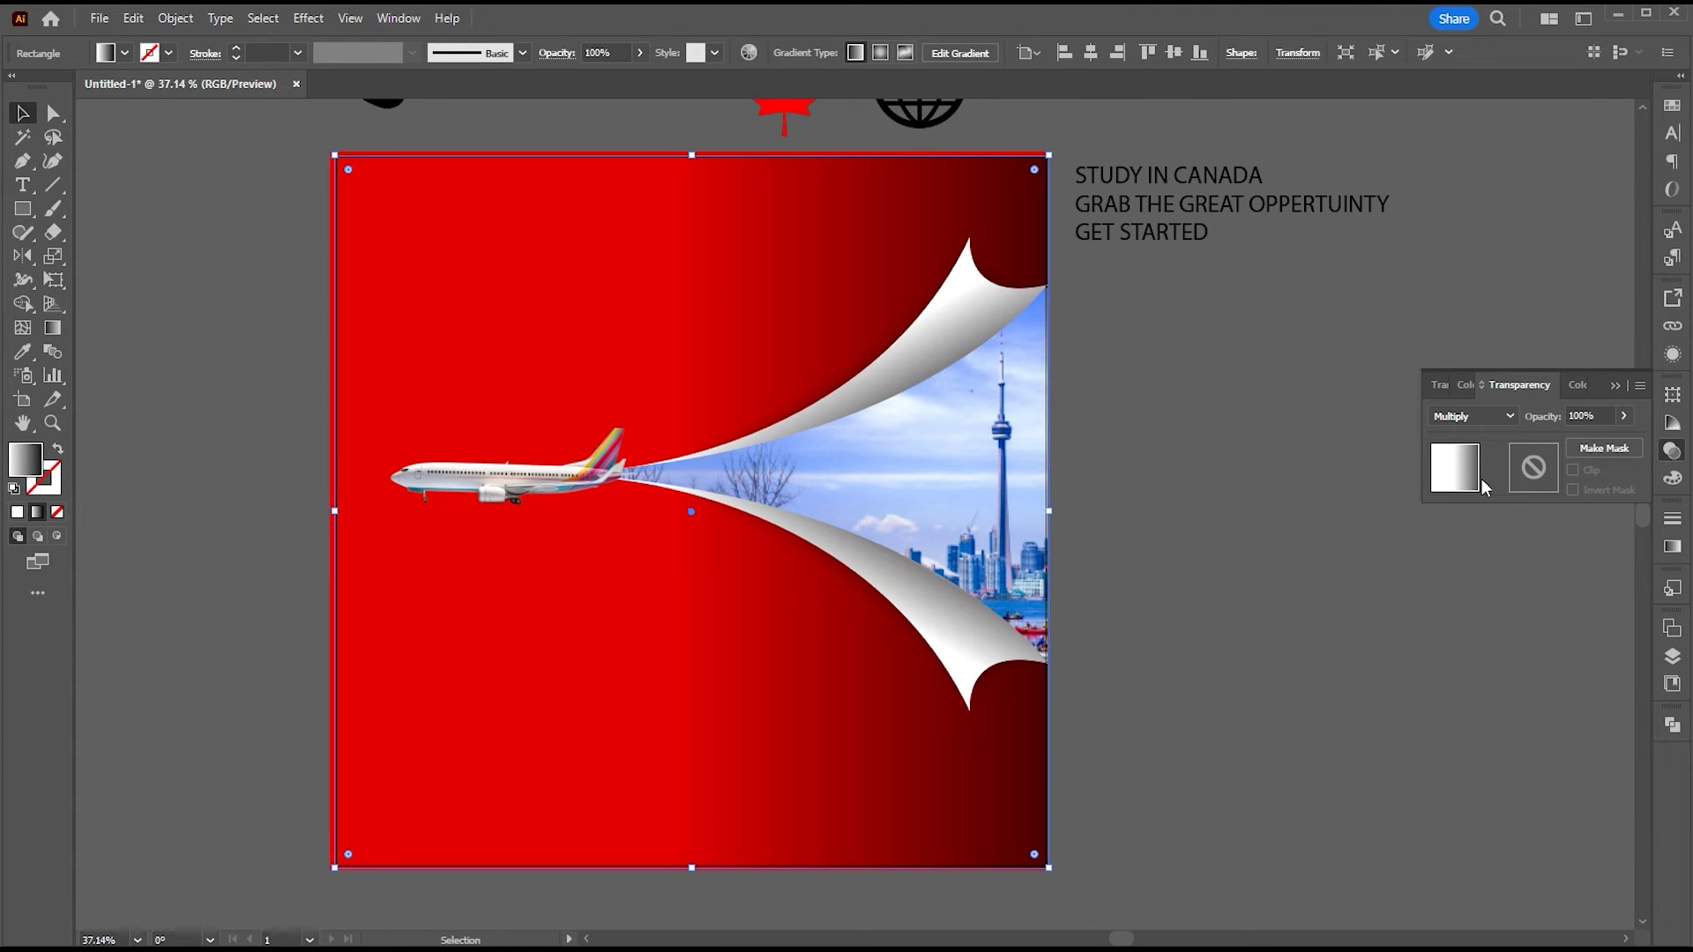
click(1624, 416)
drag(1606, 447, 1597, 447)
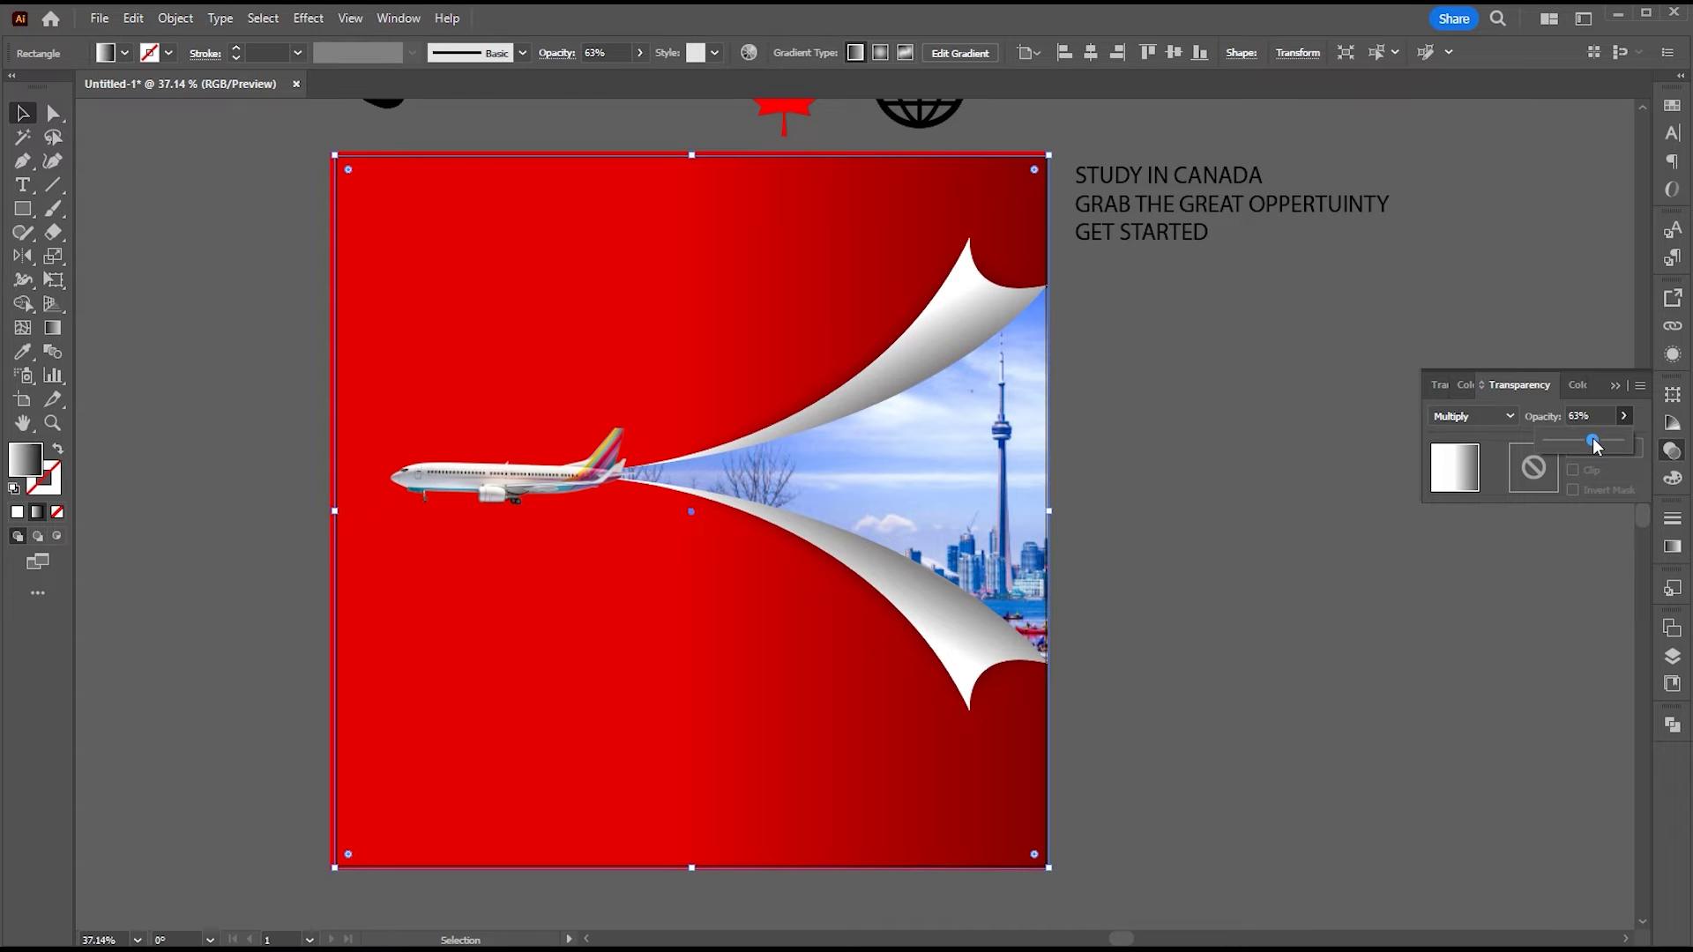
click(1310, 538)
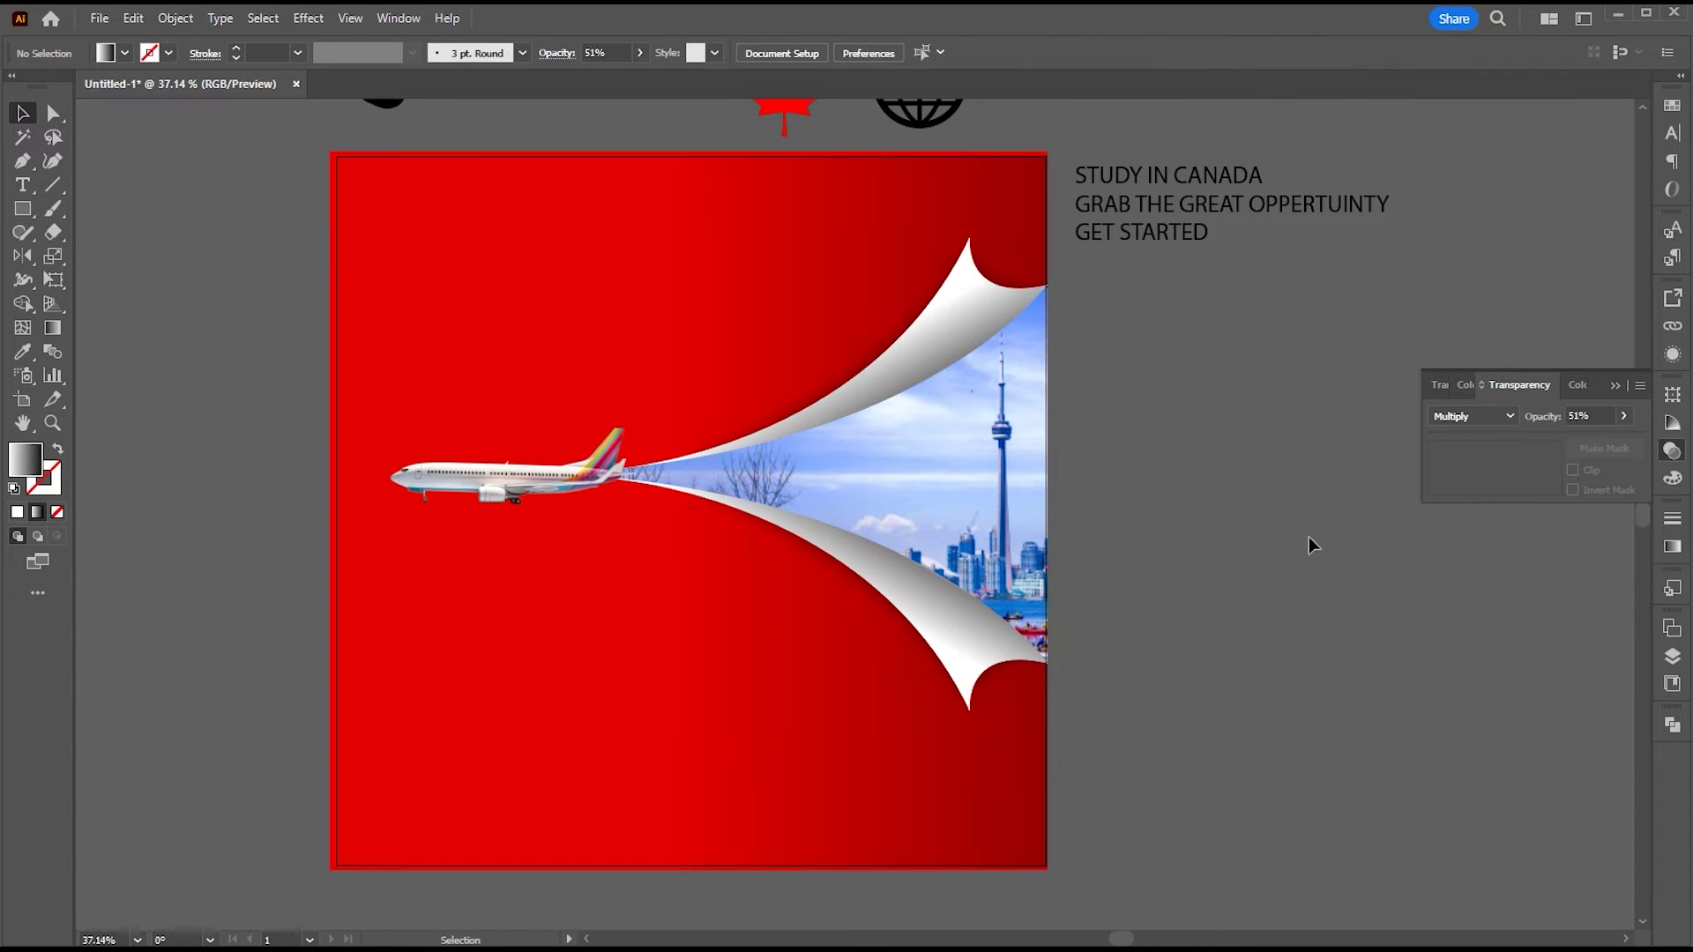
click(1618, 388)
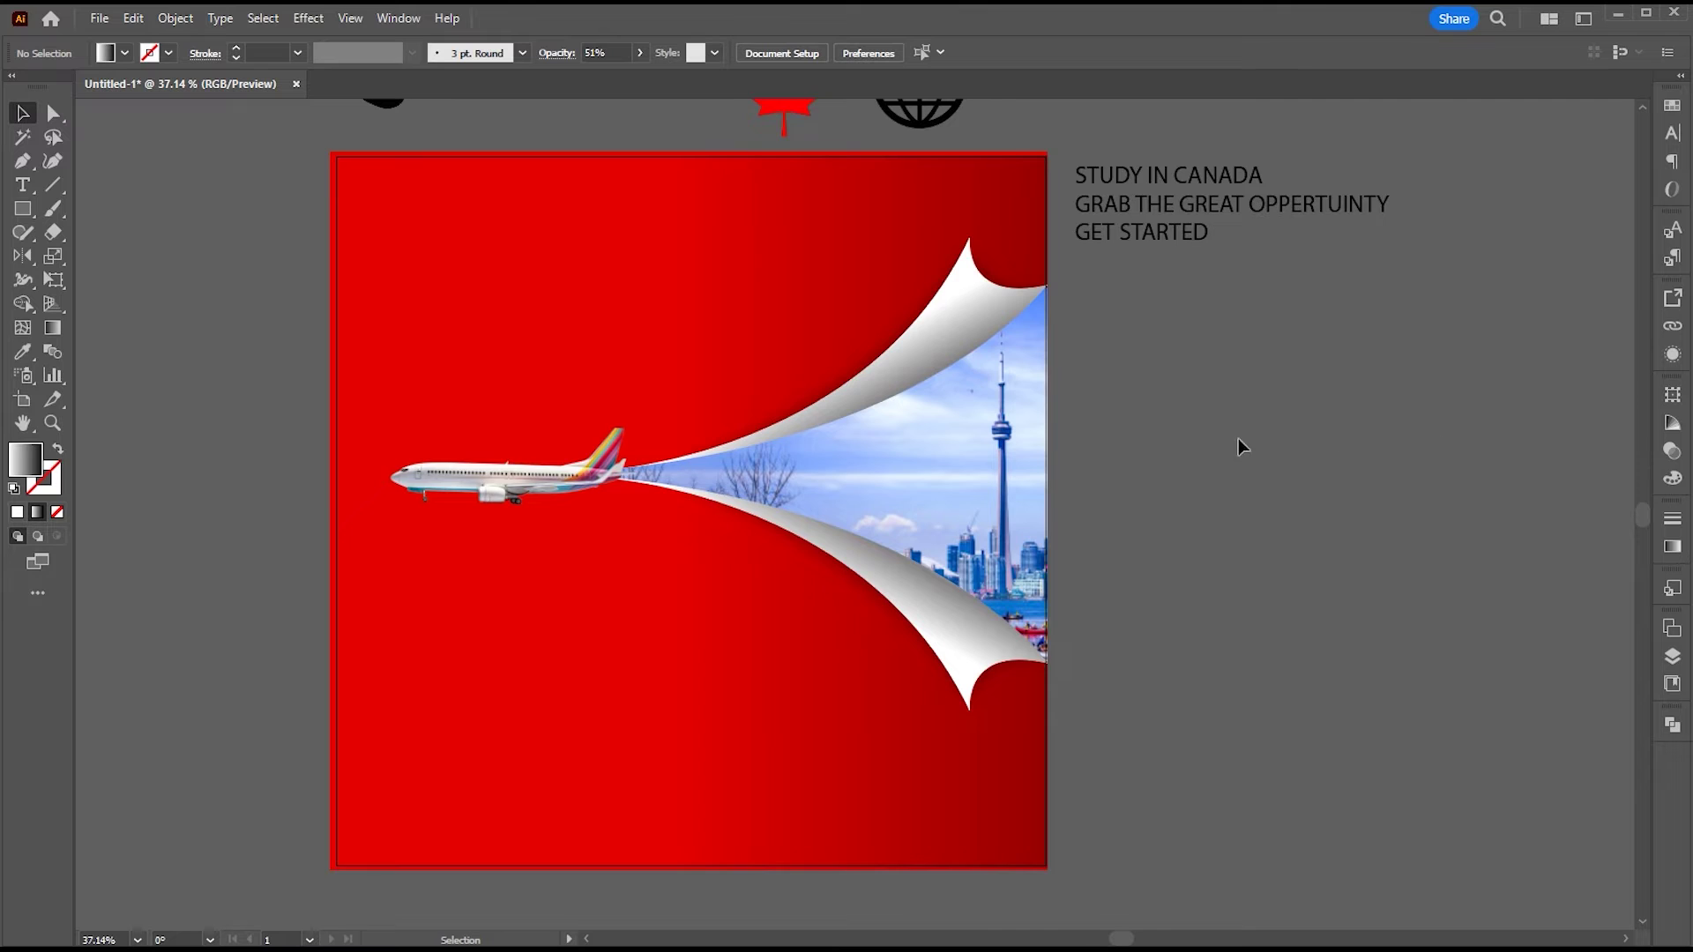
Step: Copy the STUDY IN CANADA line from the draft text and paste it as separate text above the airplane
scroll(1234, 441, left, 2)
drag(1257, 376, 1263, 379)
triple_click(1233, 183)
key(ctrl+c)
click(23, 113)
click(1292, 450)
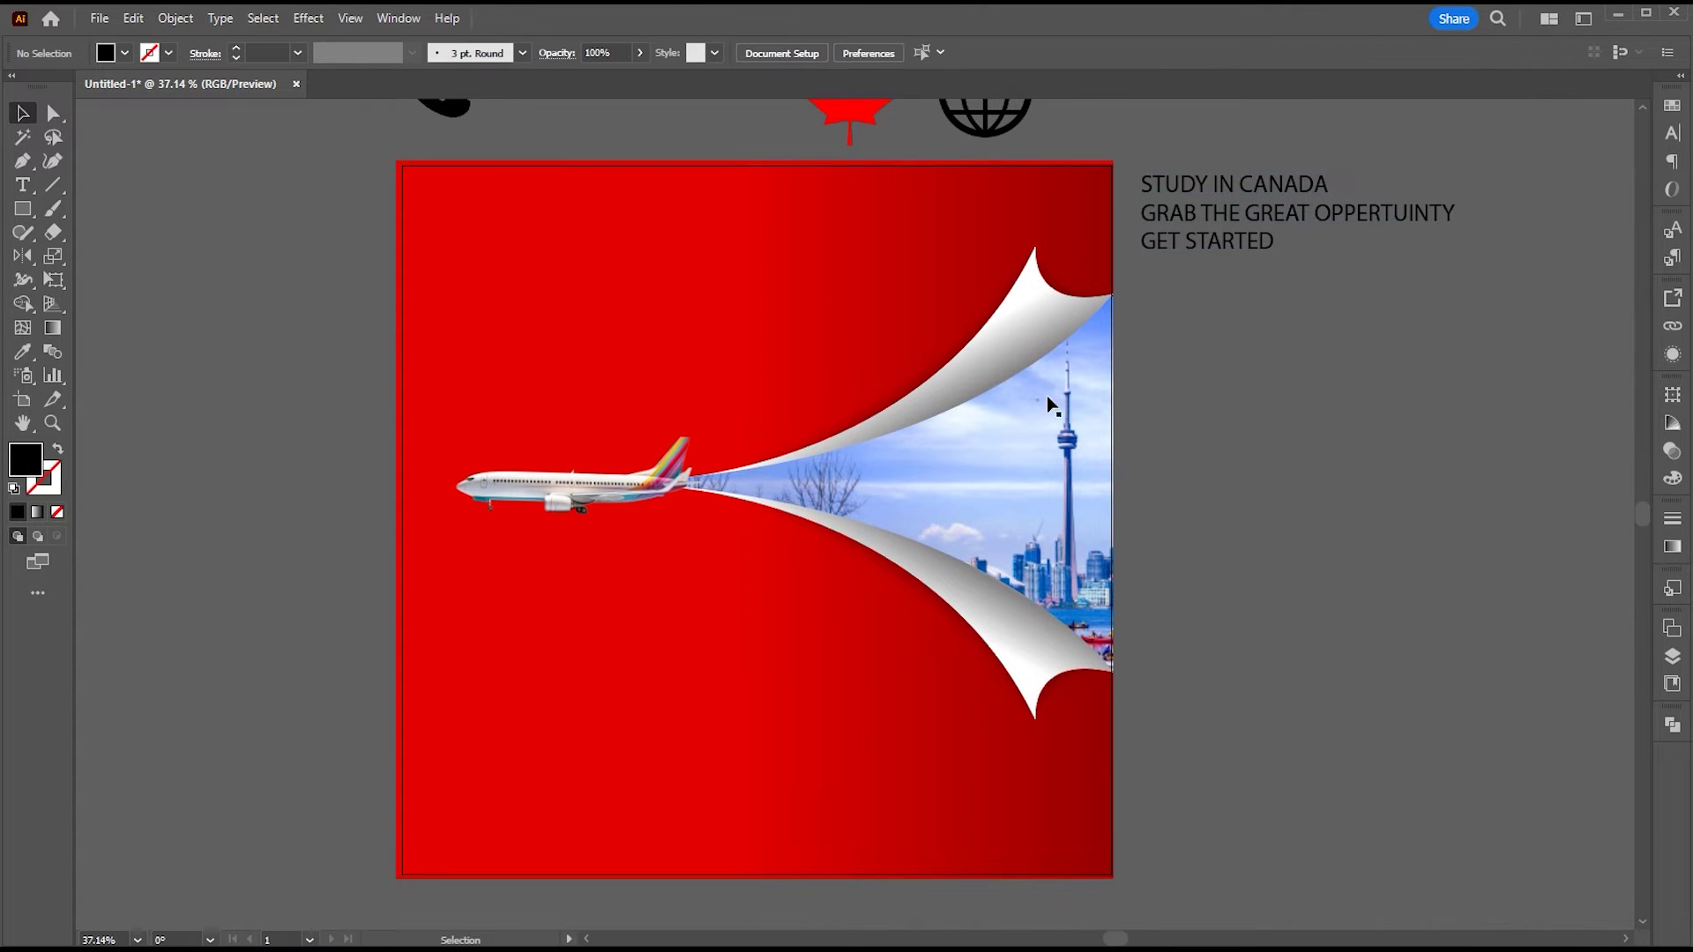
key(ctrl+v)
drag(849, 514, 672, 291)
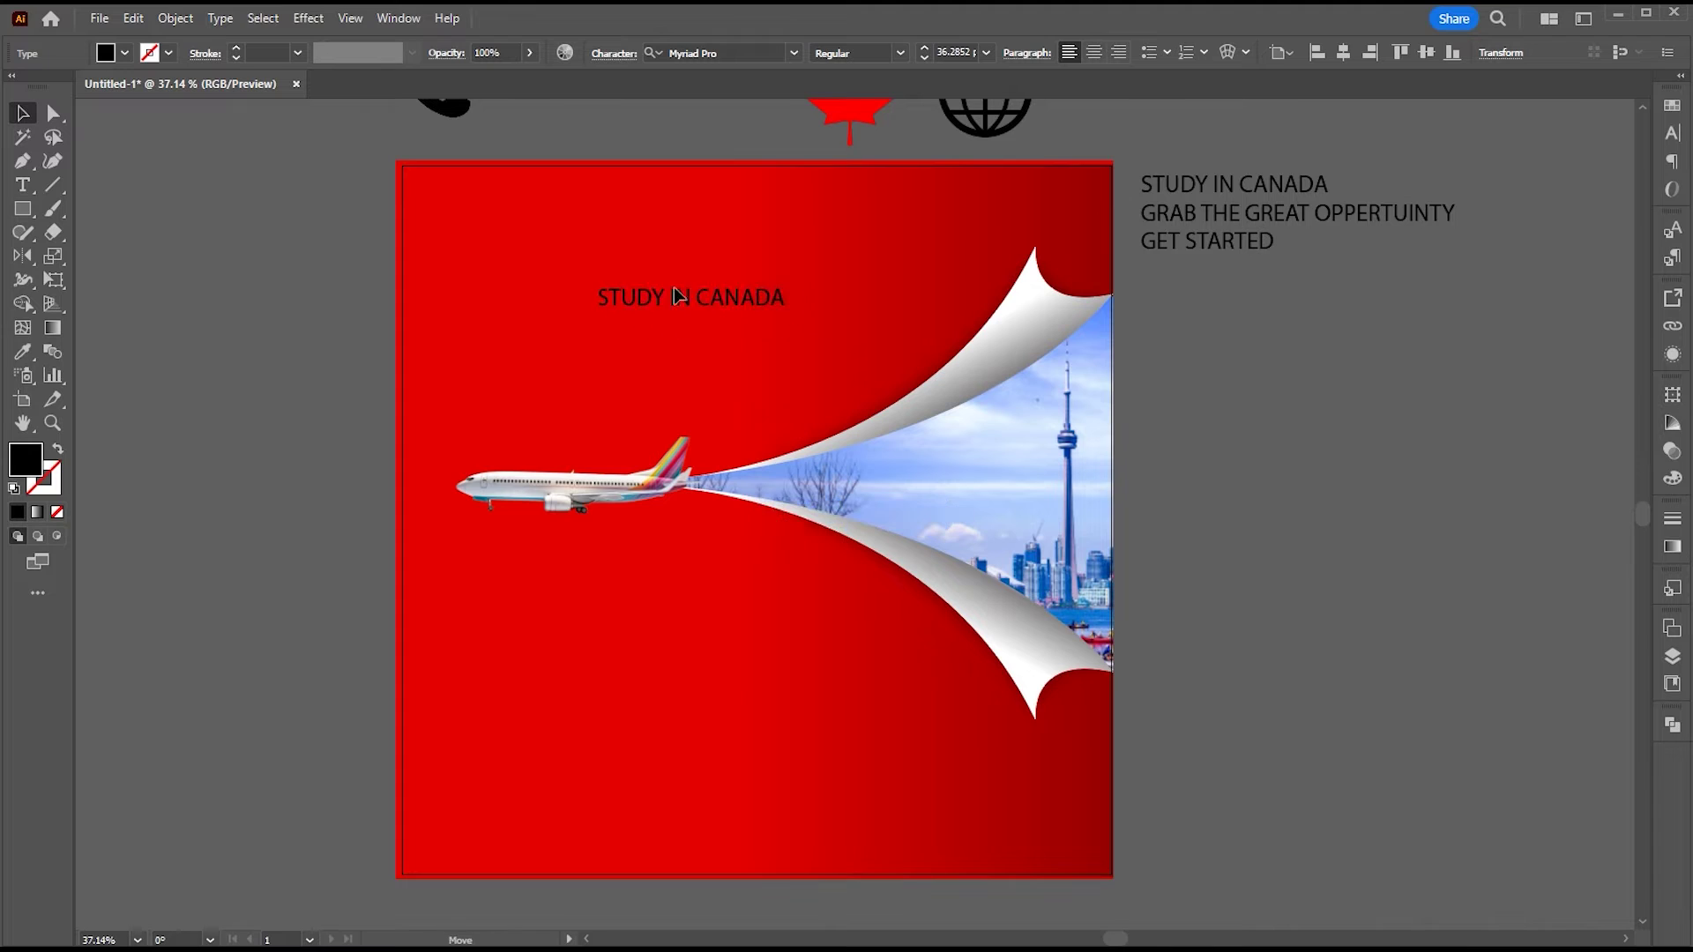
Step: Break the pasted heading into two lines, STUDY IN and CANADA, and select it as an object
key(t)
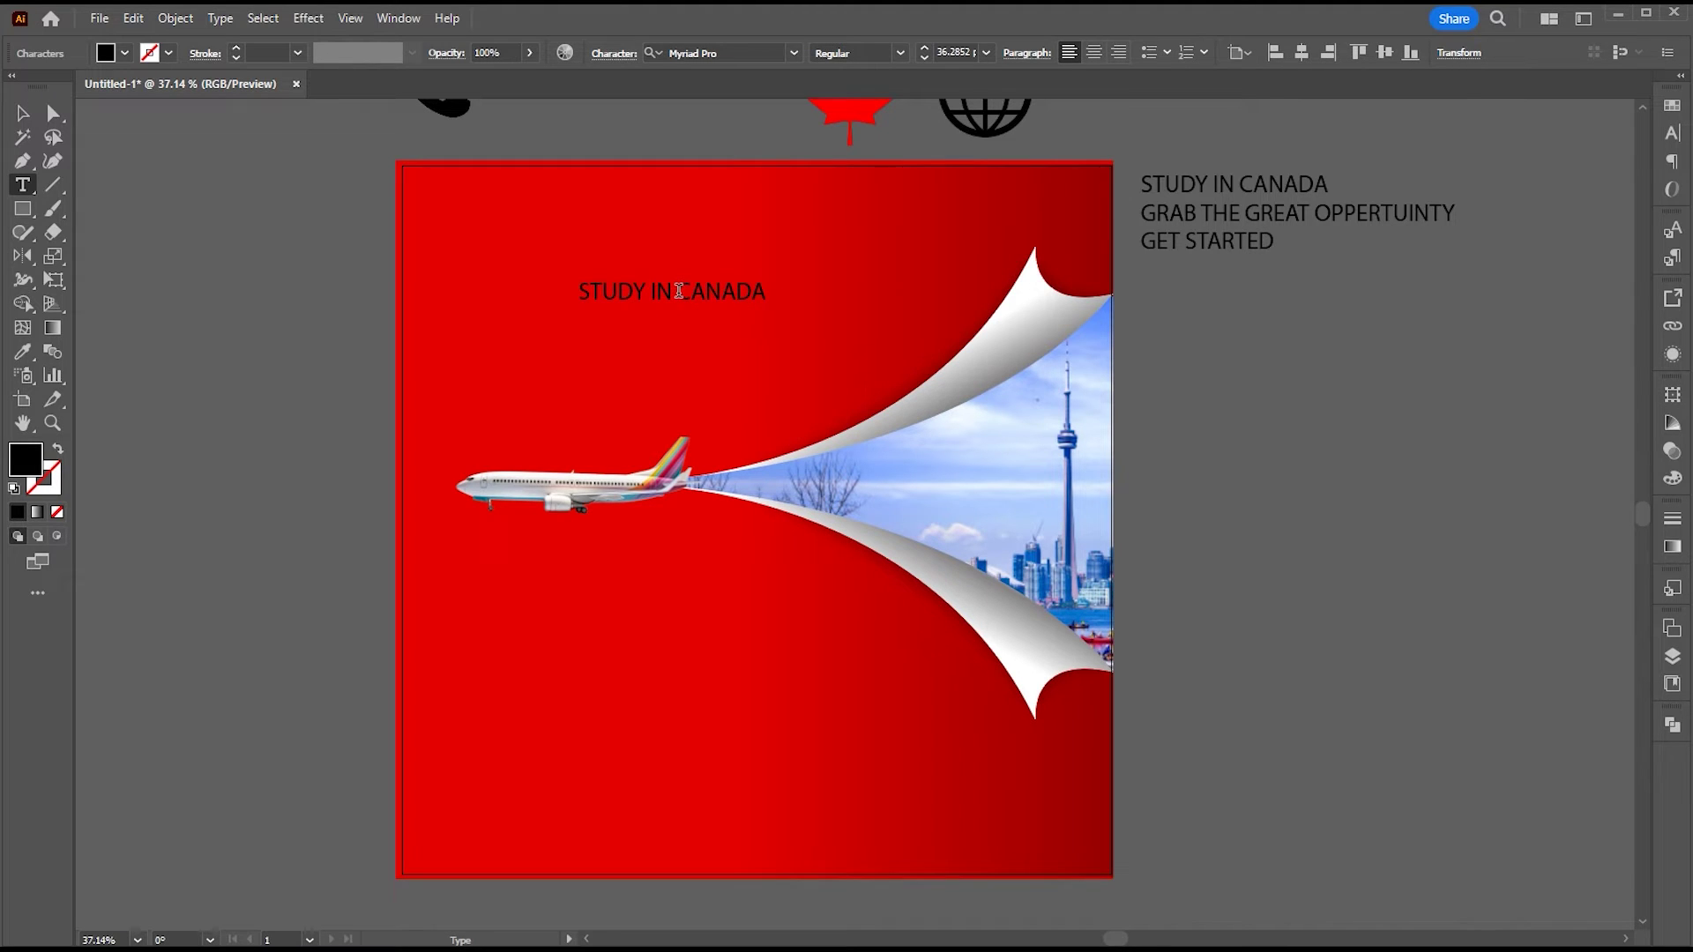
click(678, 291)
key(Return)
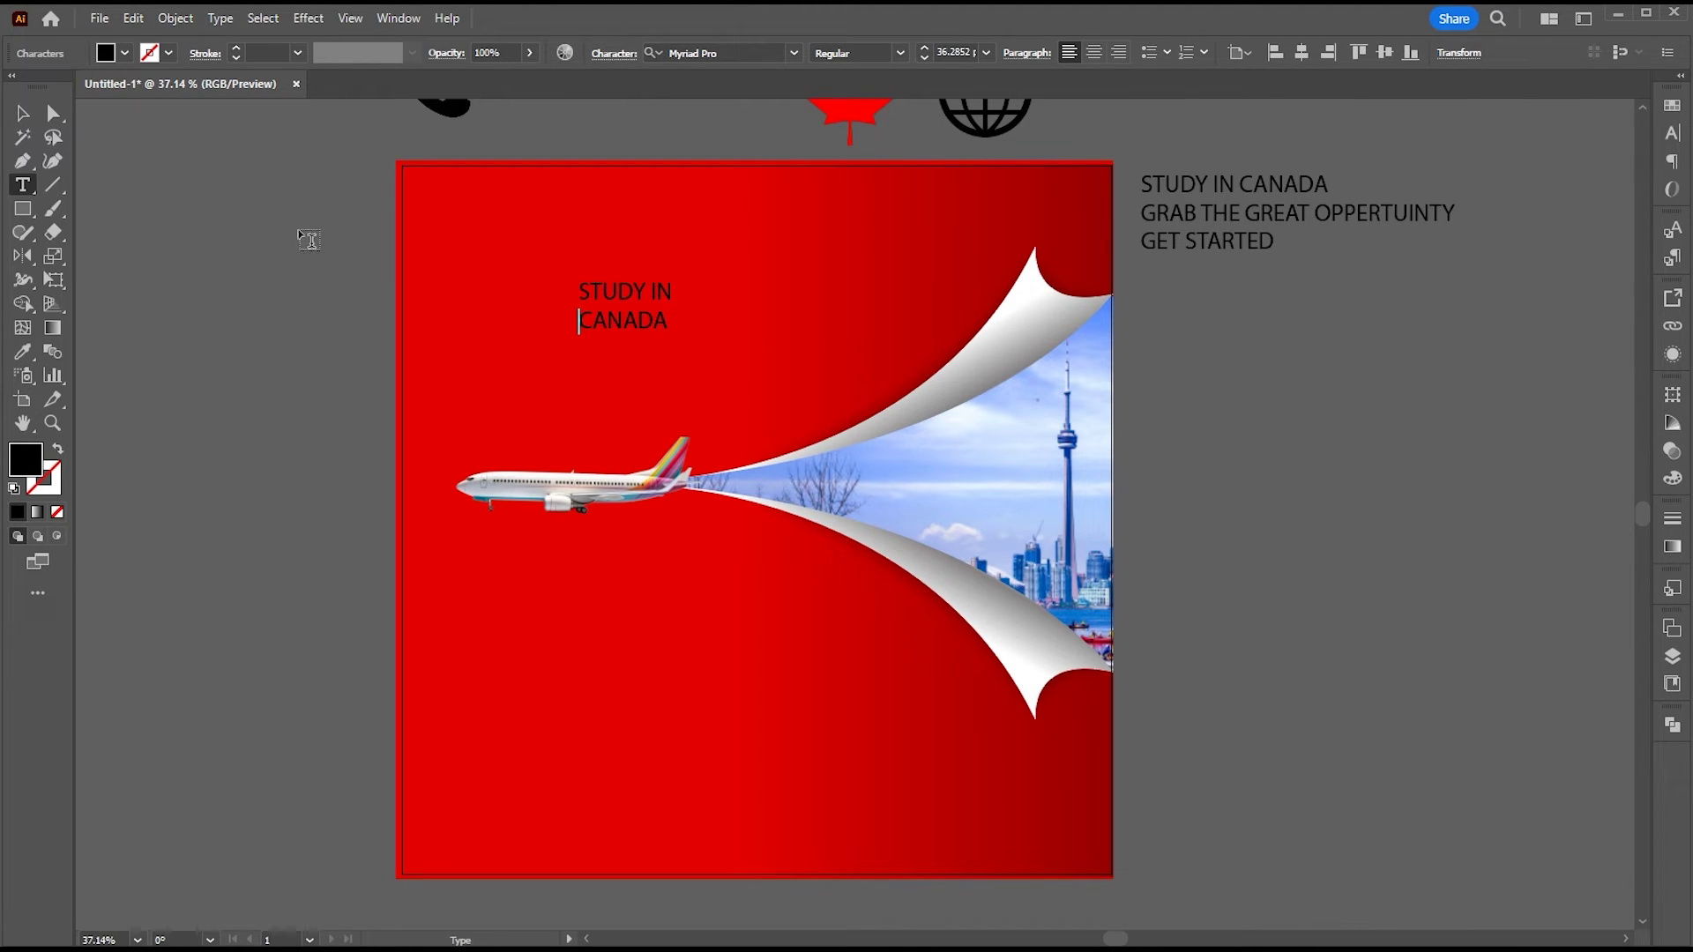
click(18, 116)
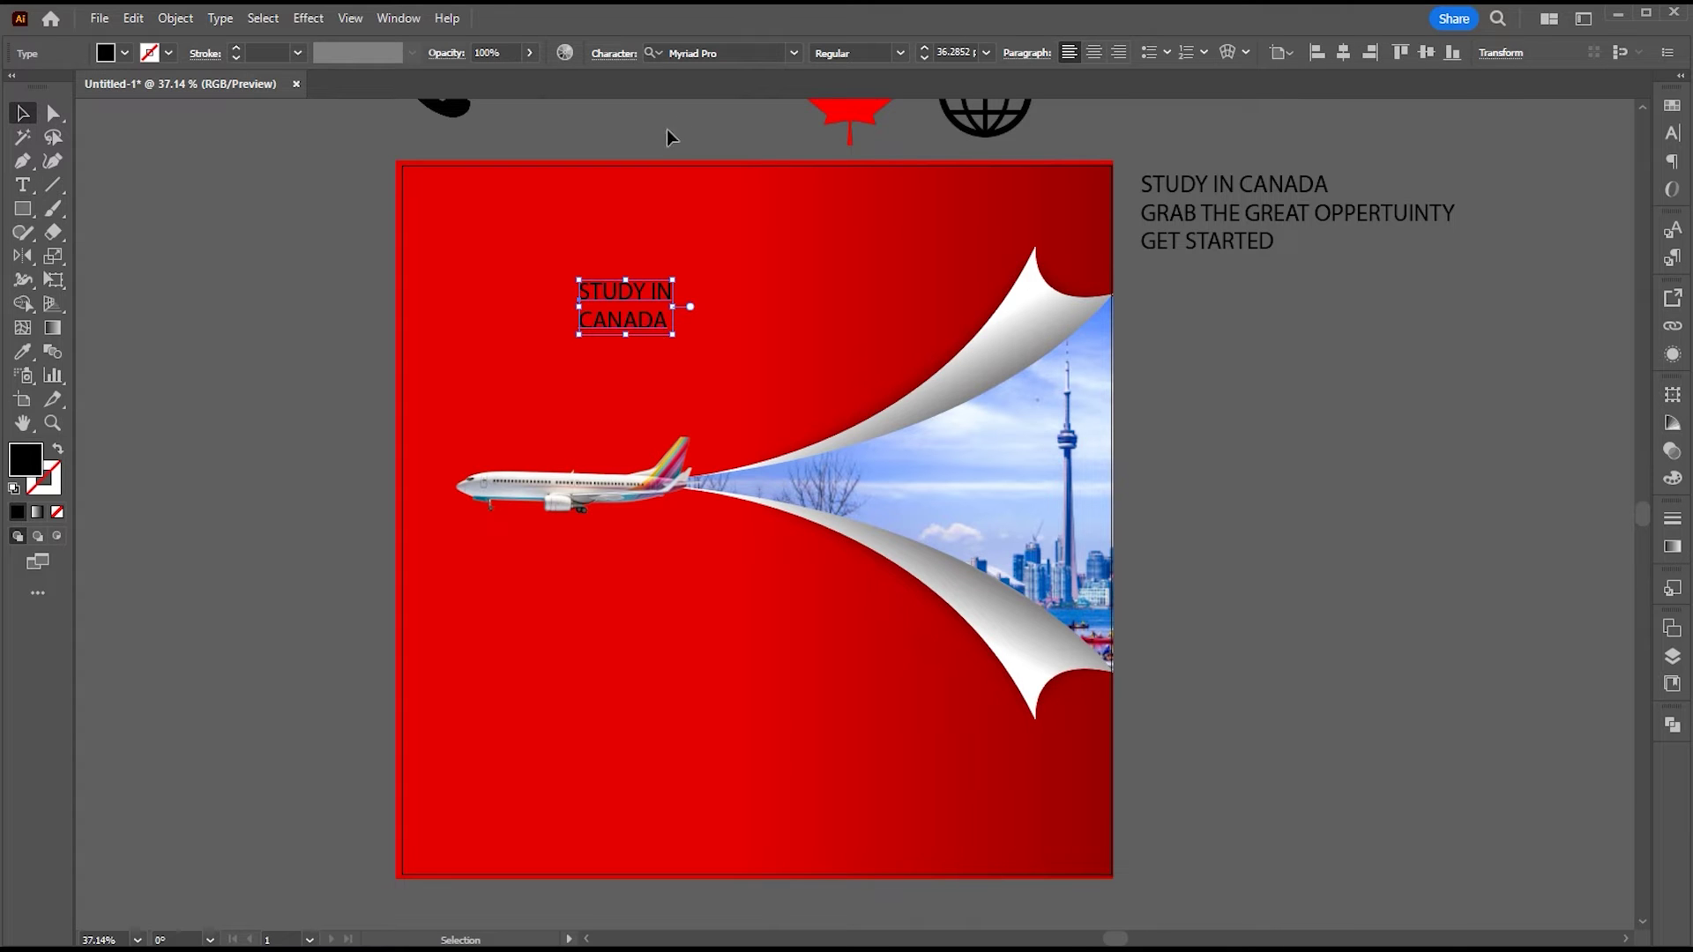
Step: Set the heading's font to Montserrat ExtraBold
click(713, 55)
text(monts)
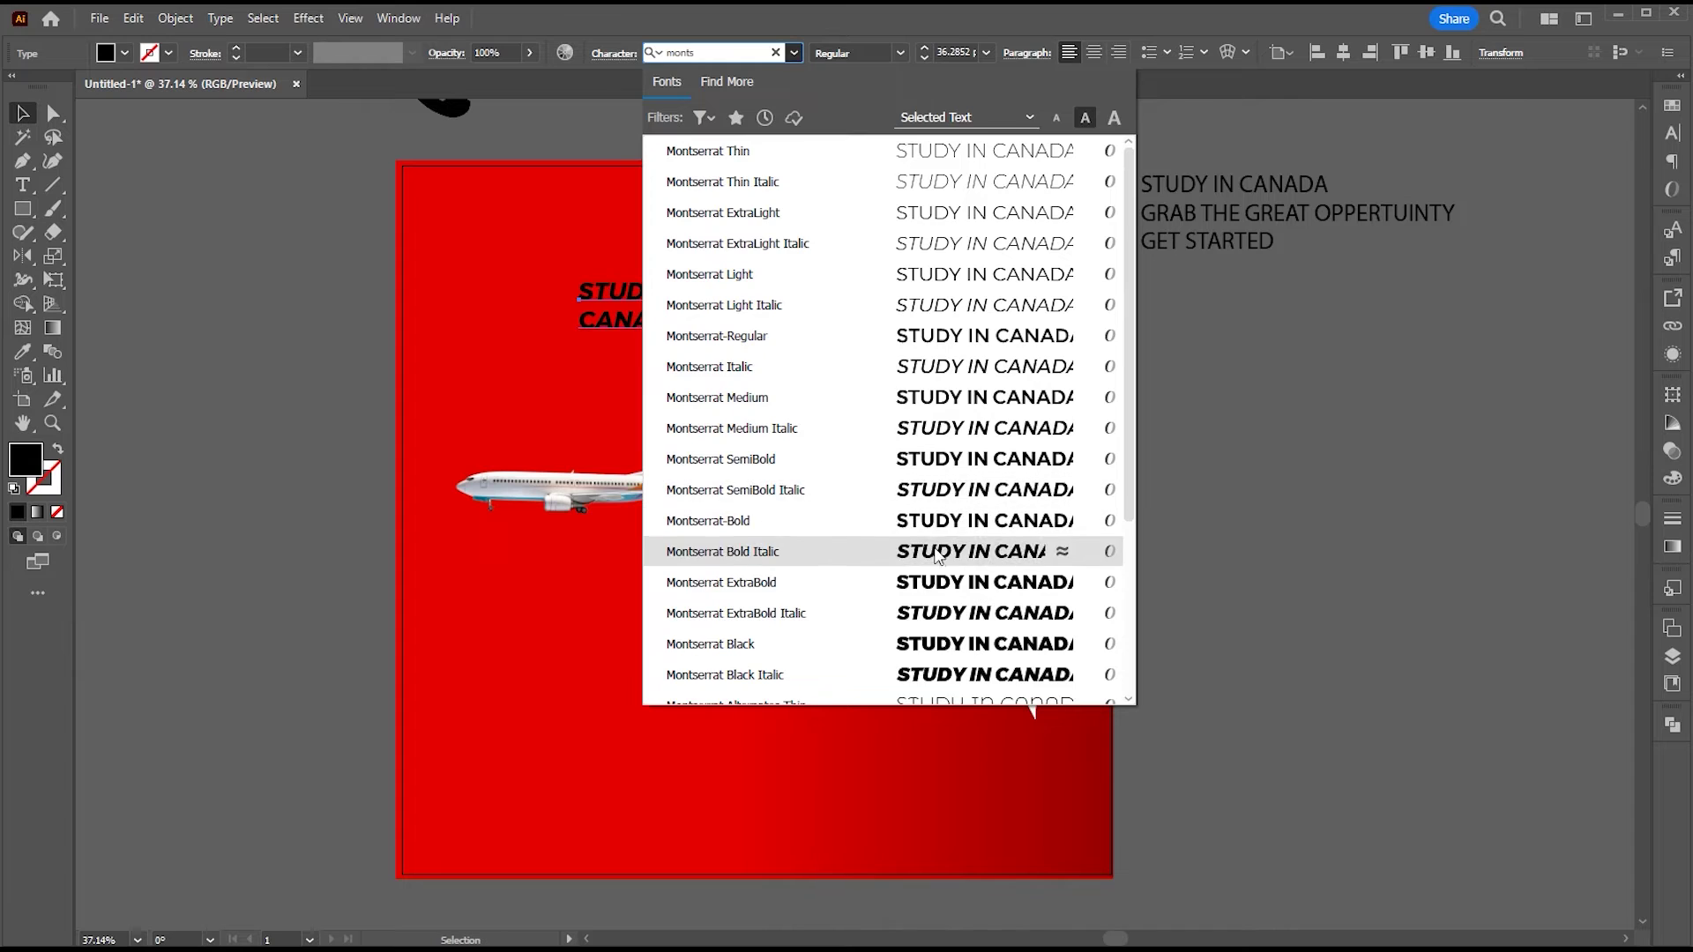
click(939, 582)
Step: Set the word CANADA to 72 pt and move the heading closer to the airplane, toward the artboard's left side
double_click(621, 324)
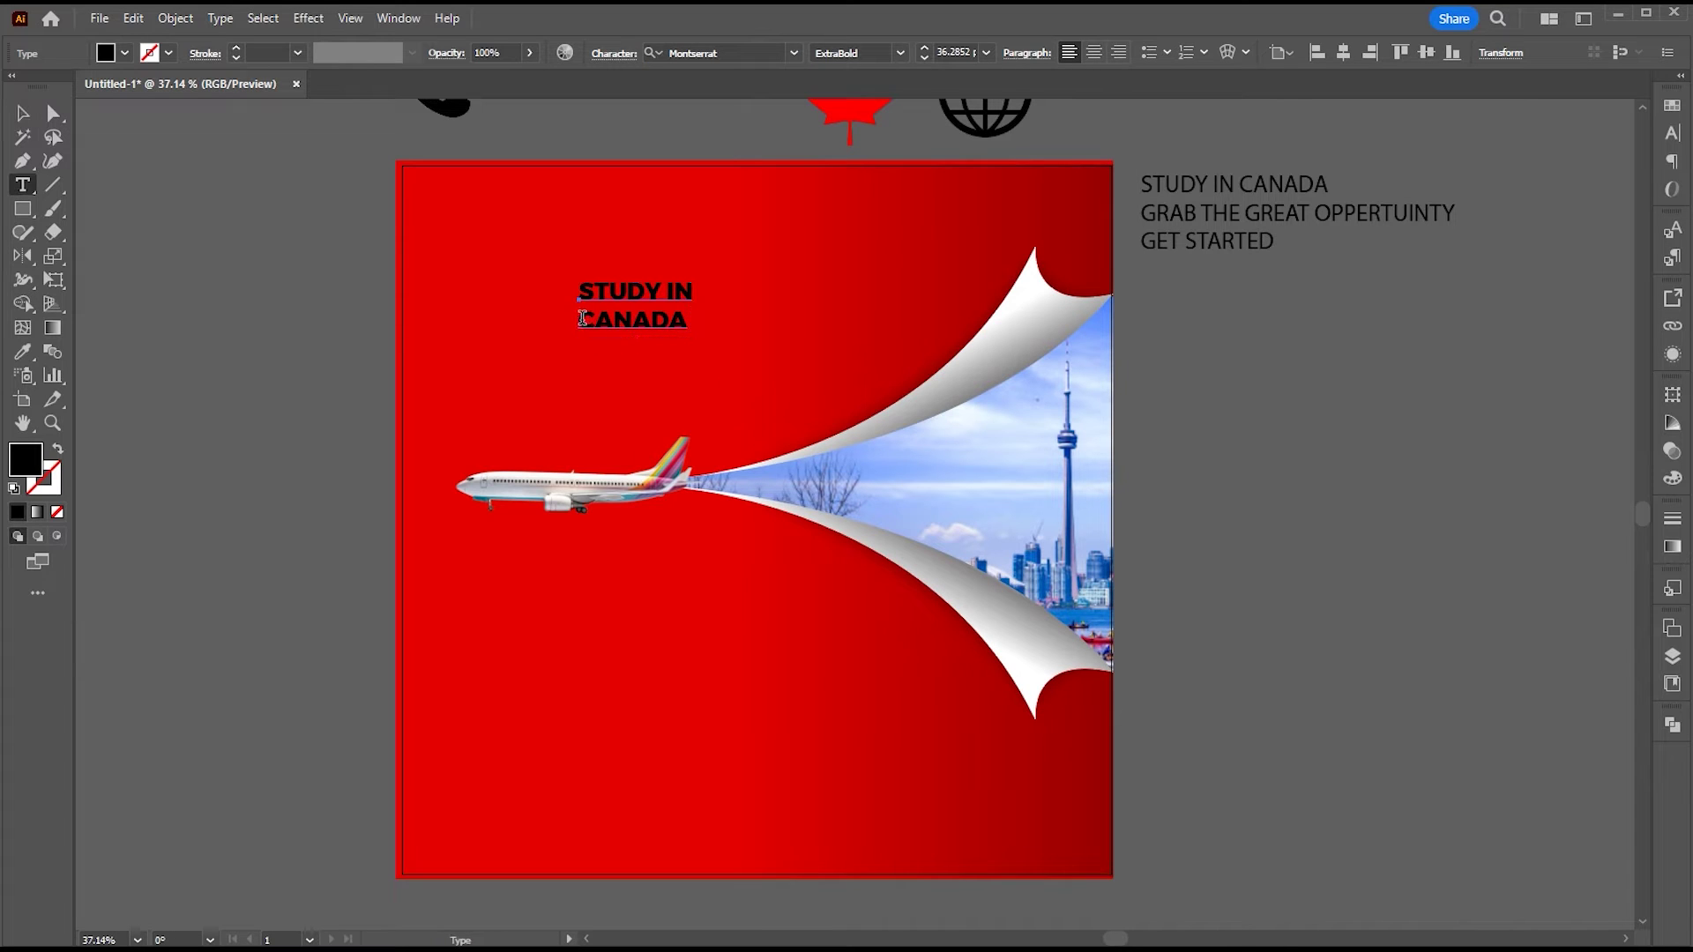
drag(580, 323, 732, 315)
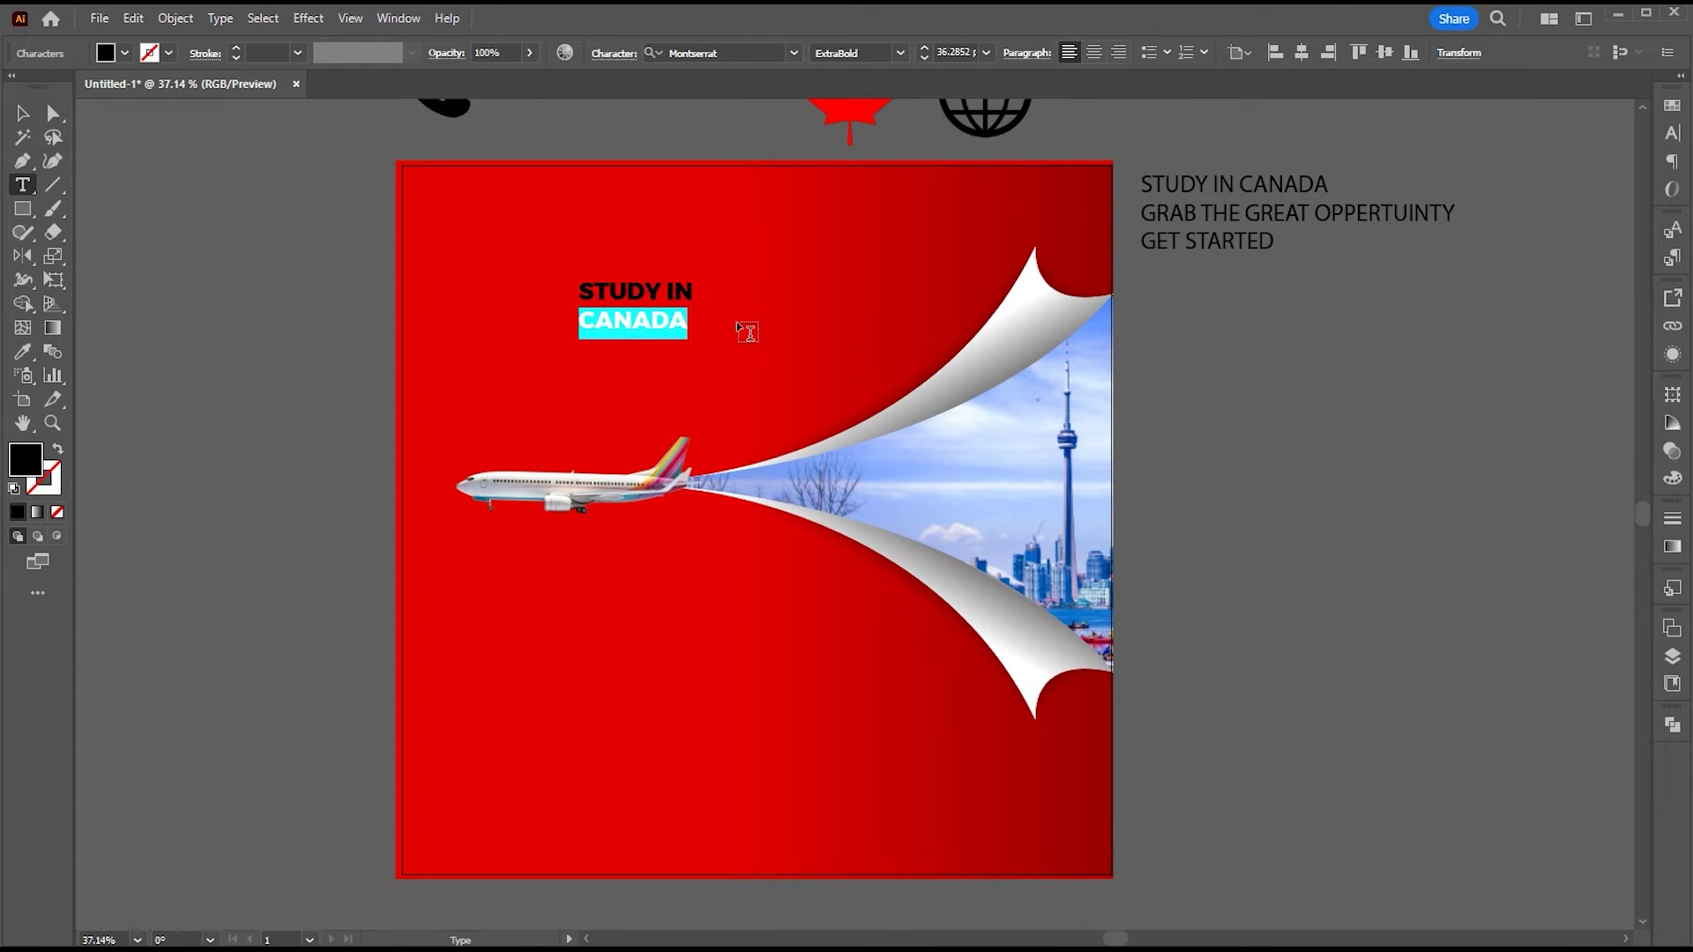
click(986, 53)
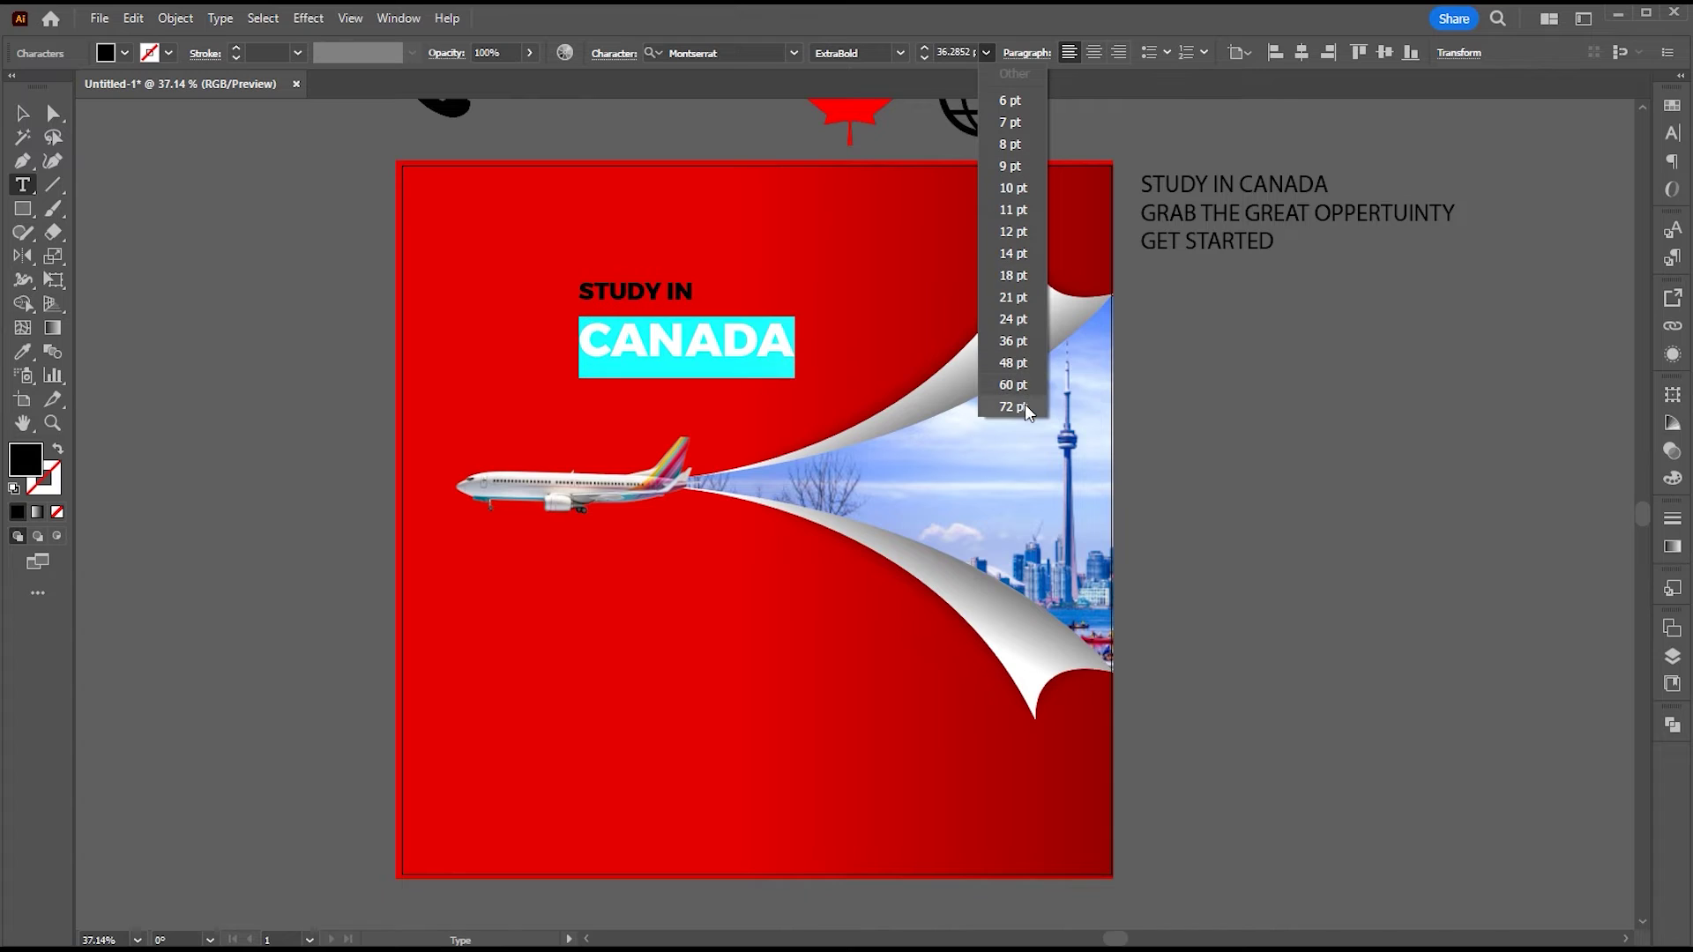
click(1014, 405)
click(23, 113)
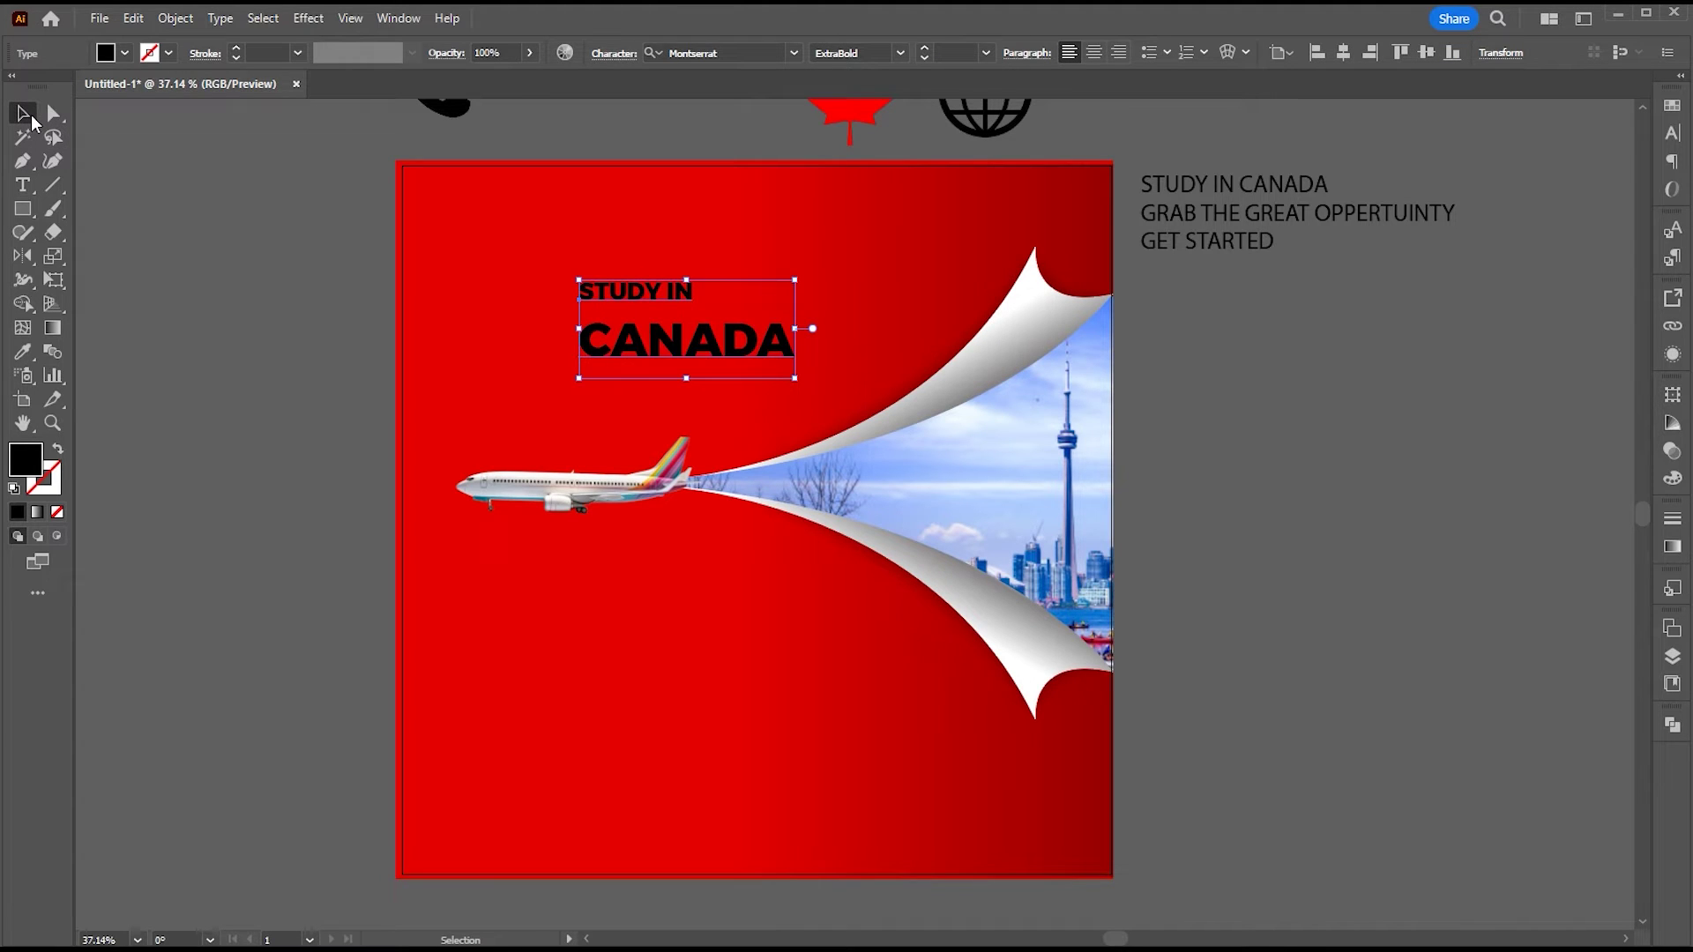
drag(642, 339, 561, 362)
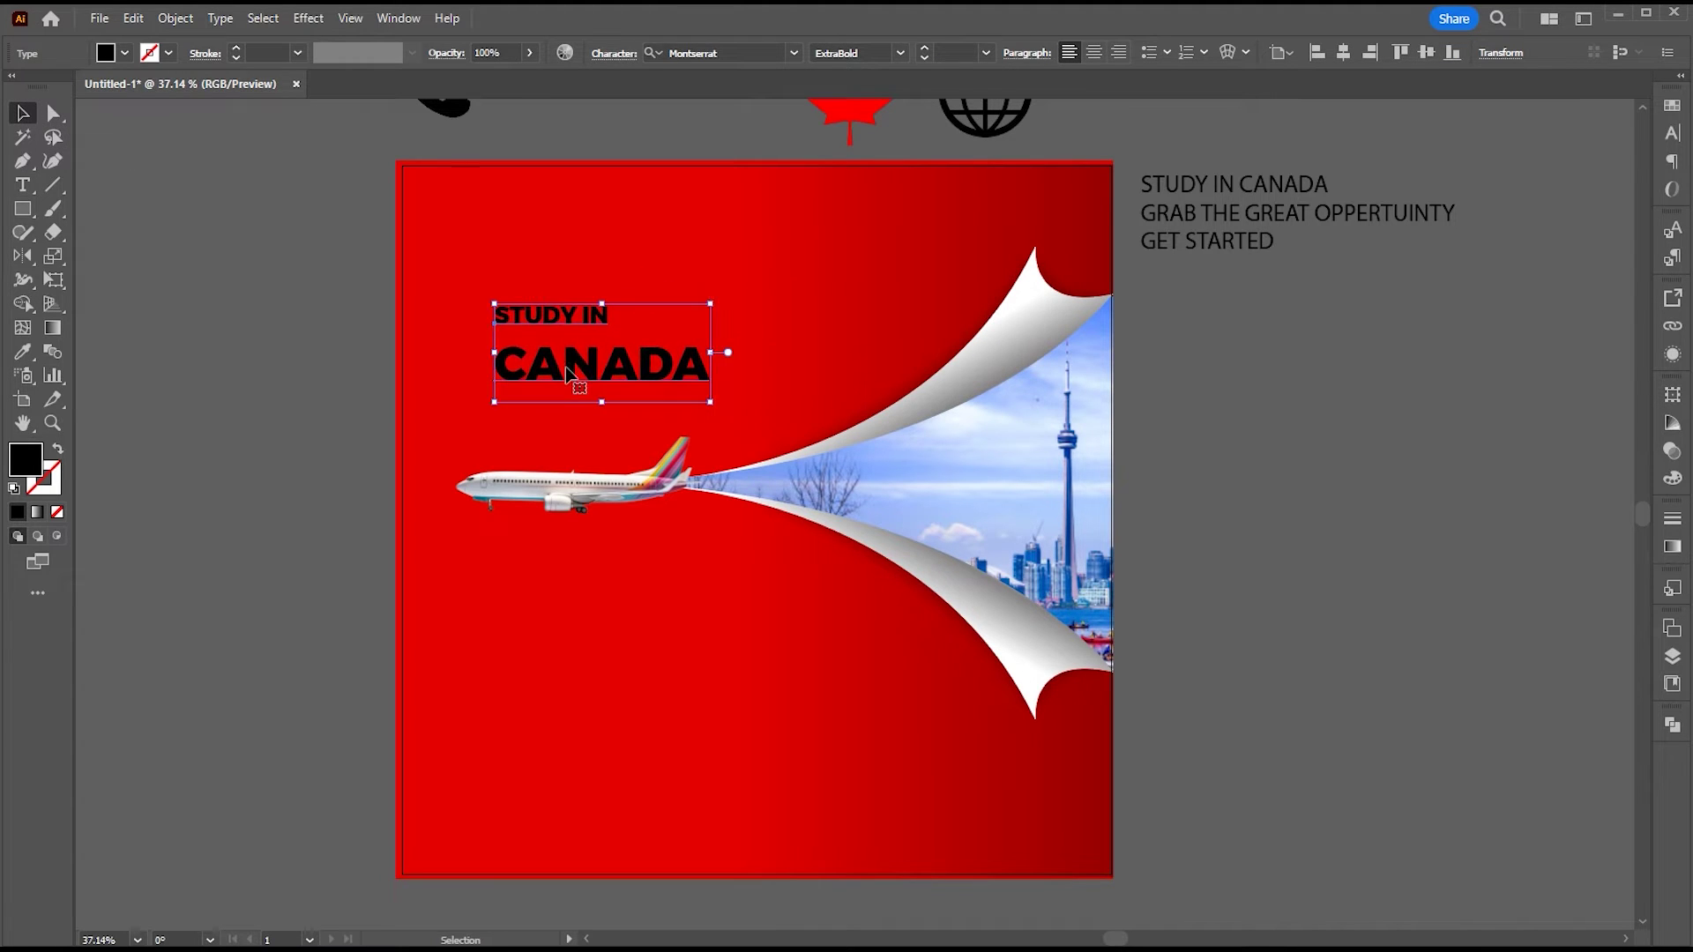
Step: Change the STUDY IN line to the Medium weight of Montserrat
double_click(553, 353)
drag(497, 318, 616, 314)
click(900, 53)
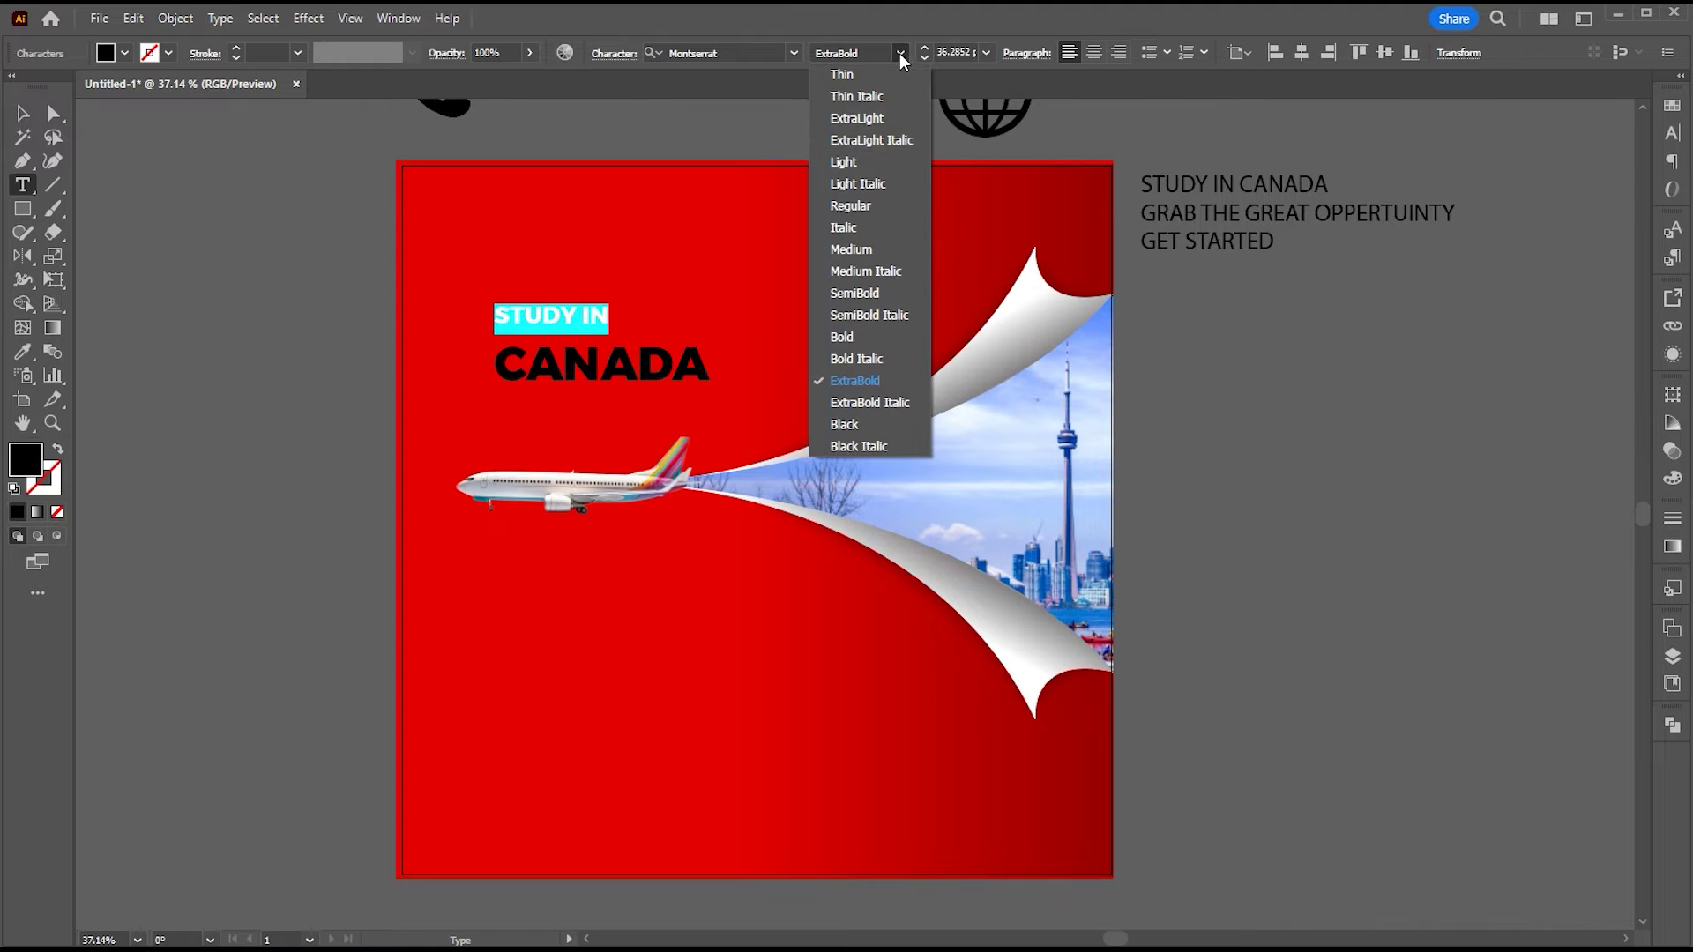
click(868, 242)
key(Escape)
Step: Tighten the leading between the heading's two lines, then enlarge the heading and position it just above the airplane
key(alt+Up)
key(alt+Up)
key(alt+Up)
key(alt+Up)
key(alt+Up)
key(alt+Up)
key(alt+Up)
key(alt+Up)
key(alt+Up)
key(alt+Up)
key(alt+Up)
key(alt+Up)
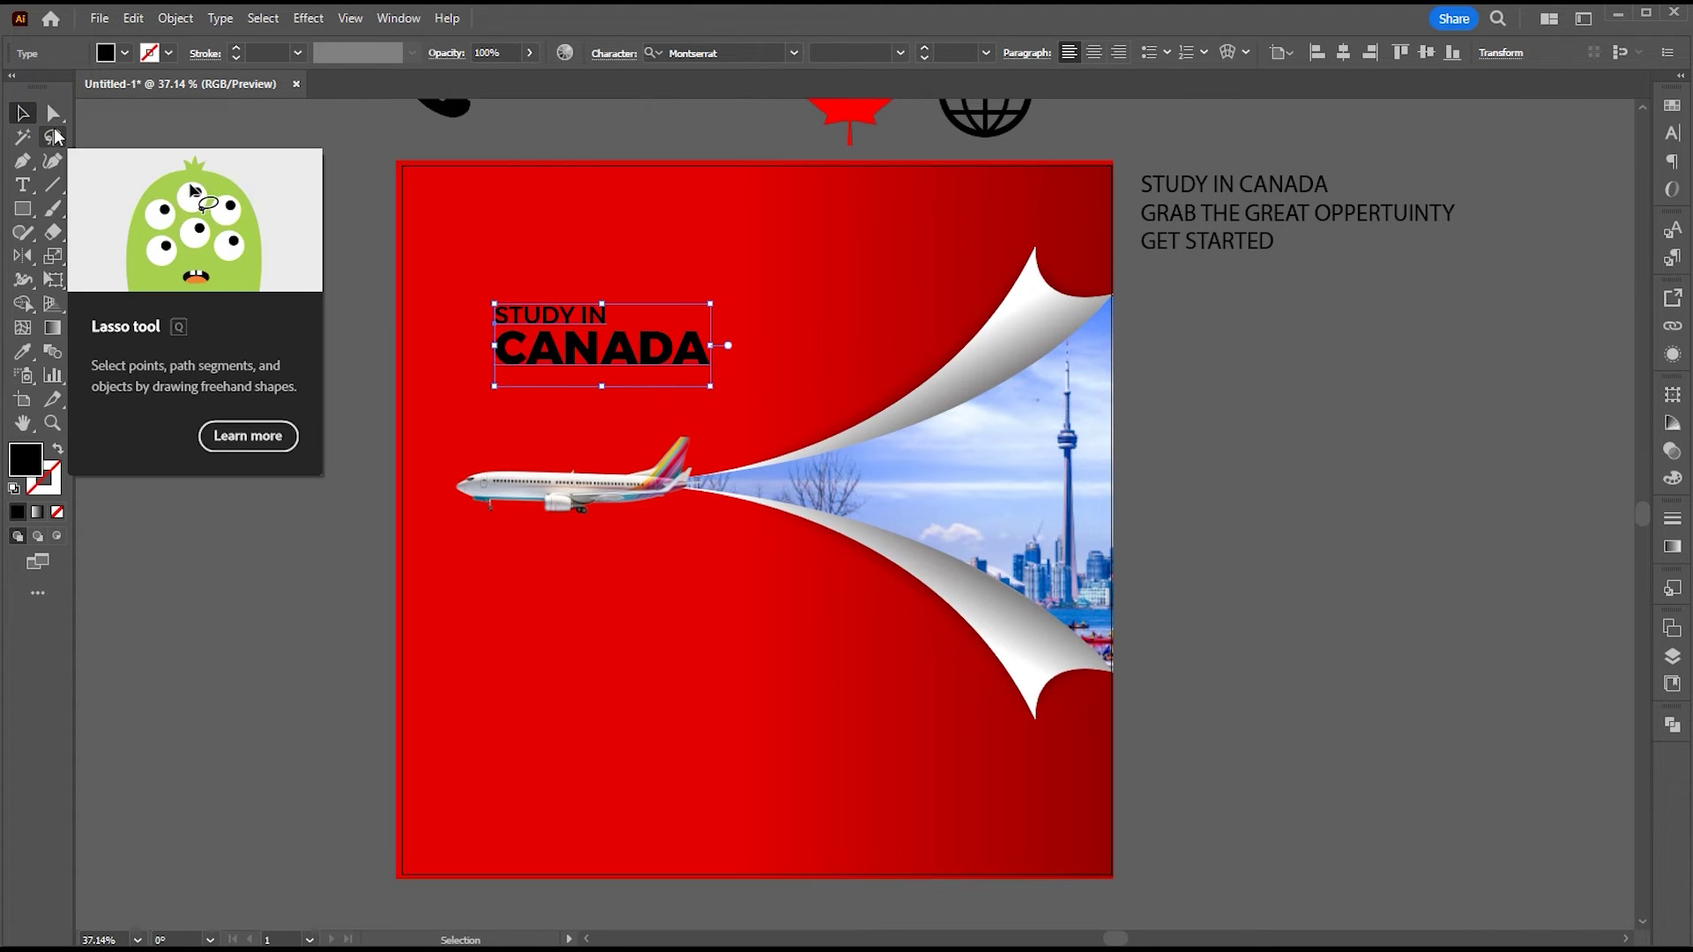
drag(711, 393, 748, 423)
drag(660, 368, 679, 396)
Step: Reduce the spacing before the first letter of CANADA to align it with the left edge of STUDY IN
key(t)
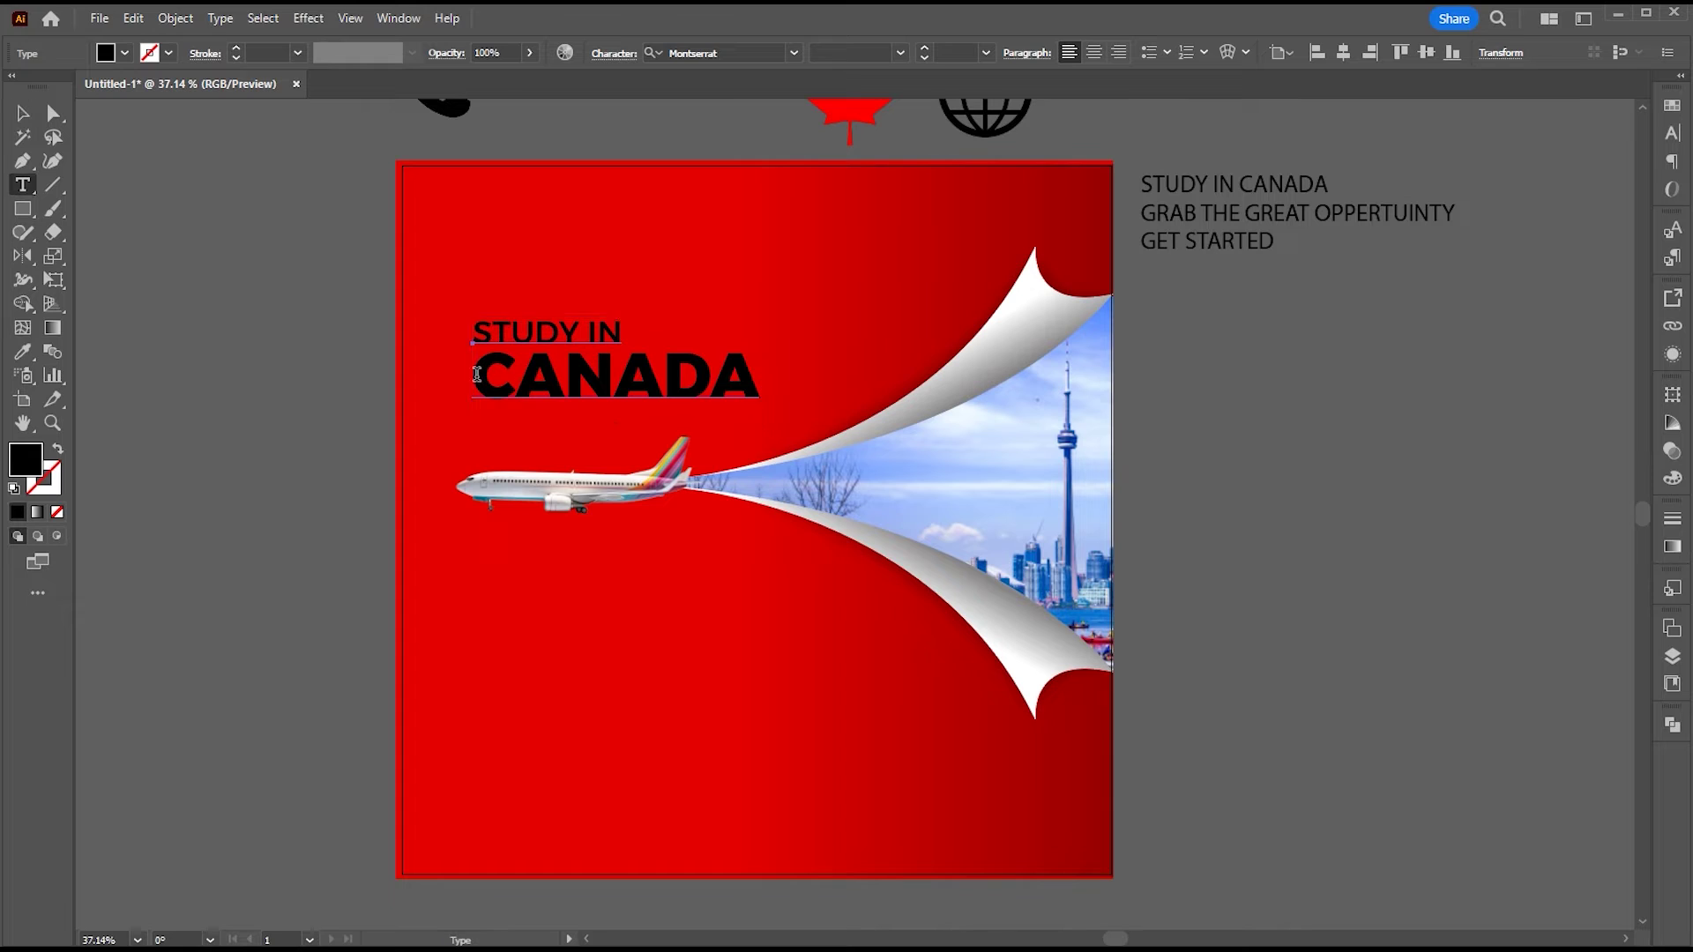
click(475, 374)
key(alt+Left)
key(alt+Left)
key(alt+Left)
Step: Increase the font size of the word CANADA to 113 pt
key(ctrl+a)
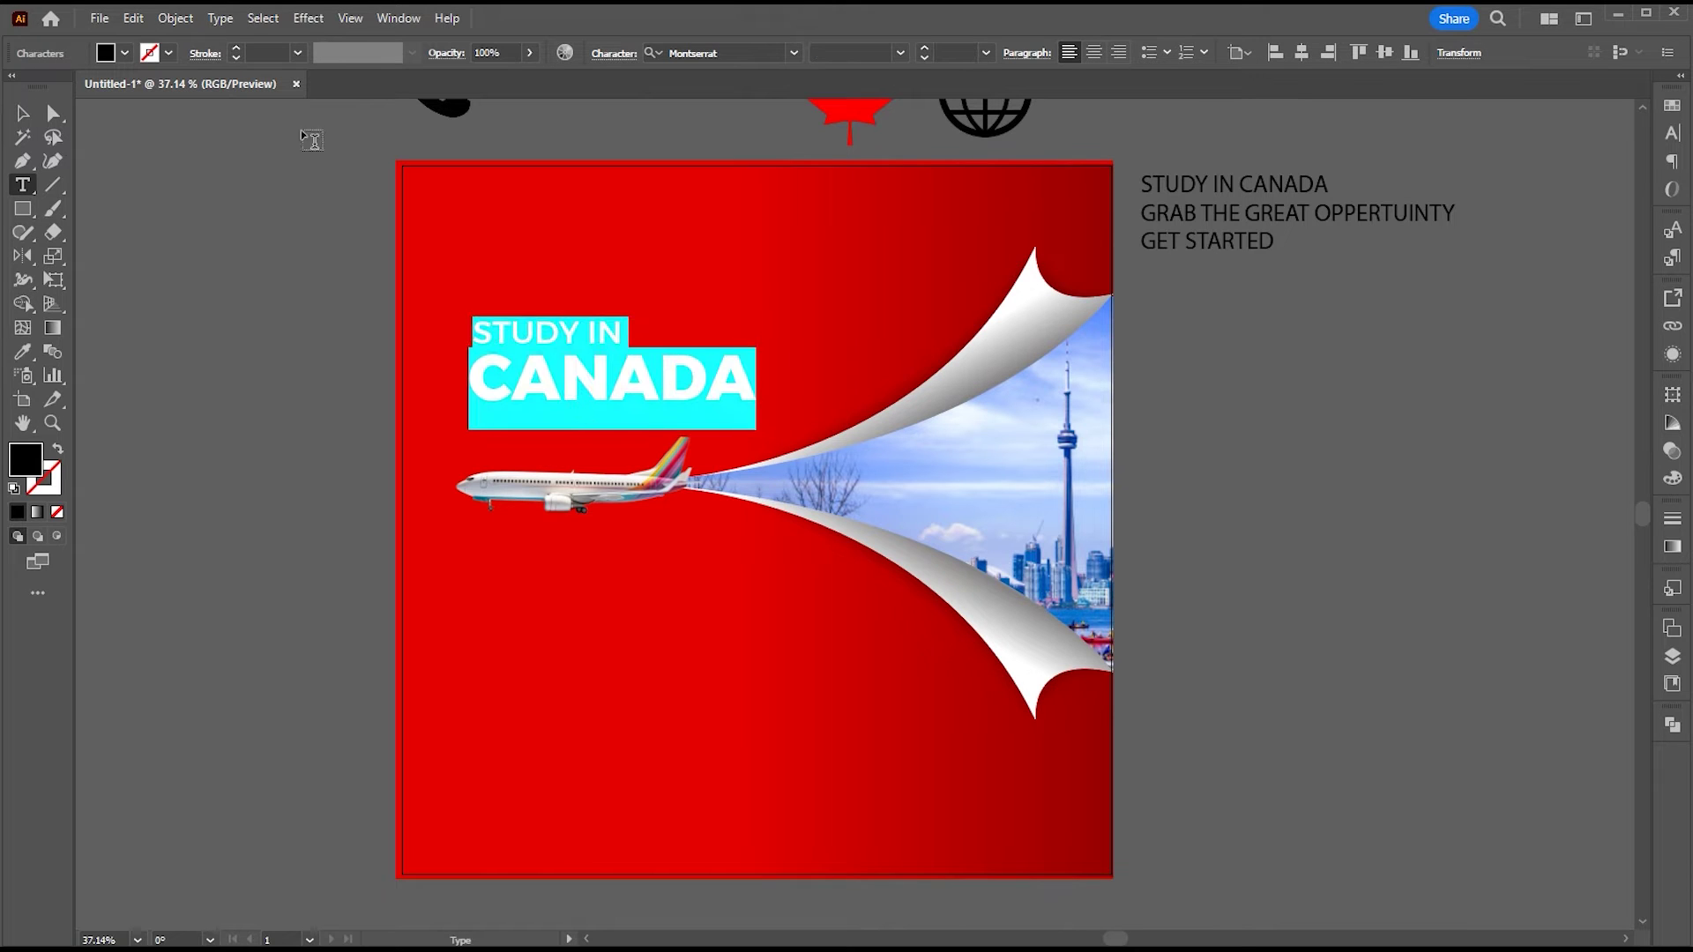
key(Escape)
key(t)
double_click(503, 379)
click(953, 52)
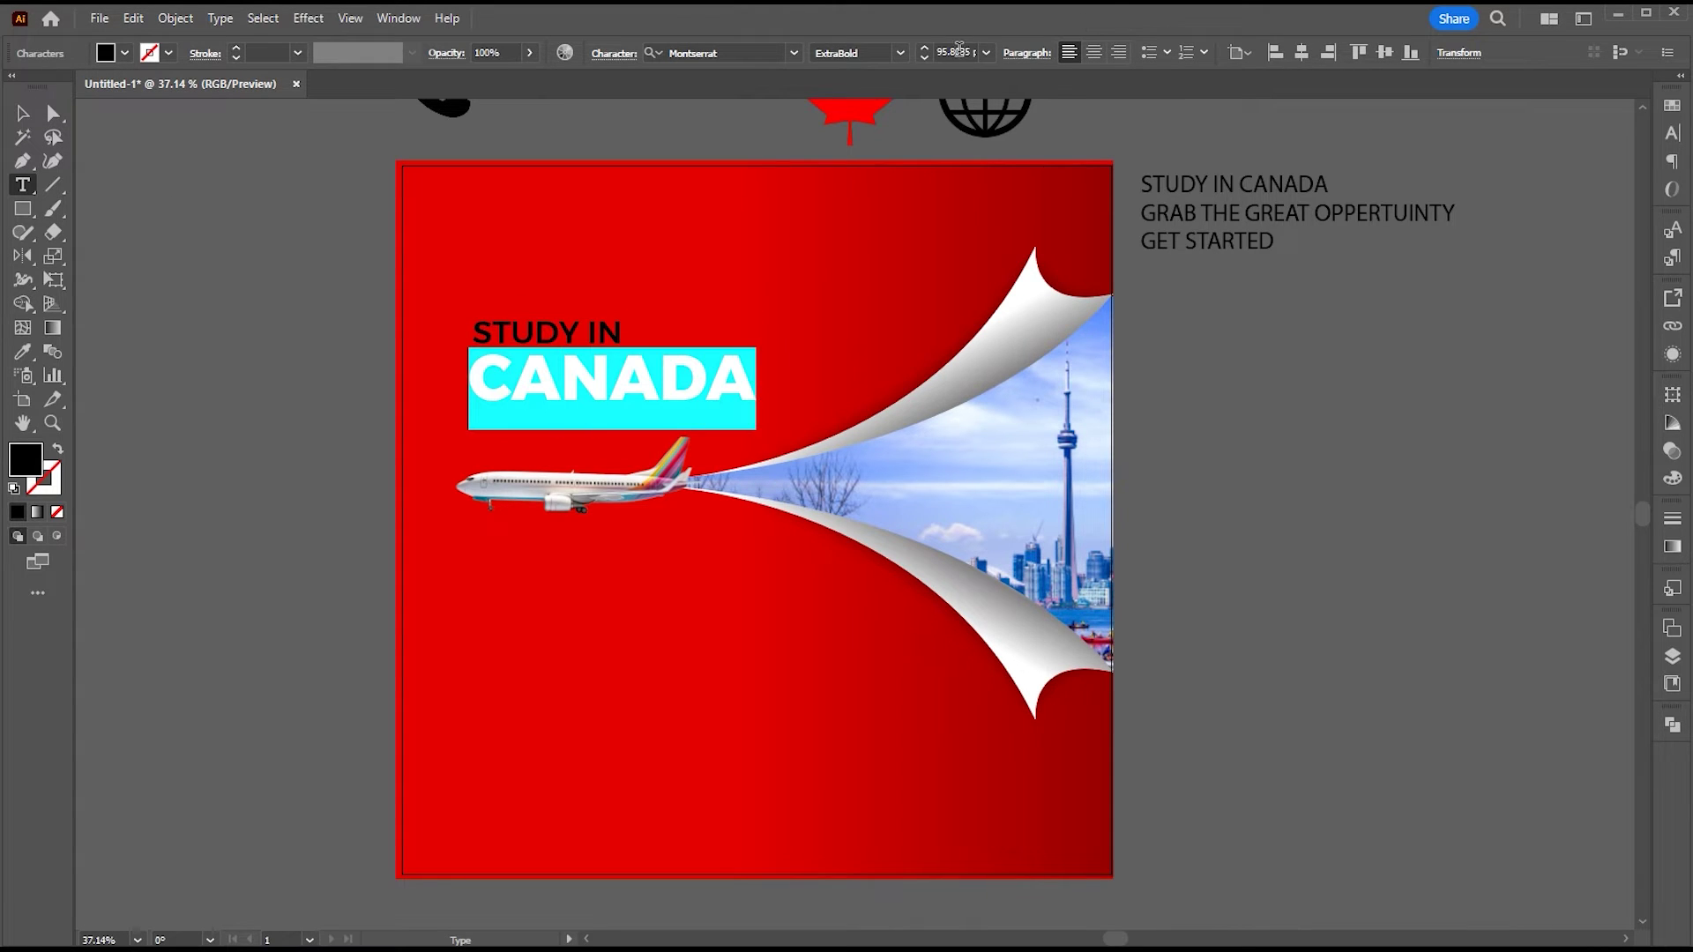
scroll(959, 49, up, 15)
click(22, 114)
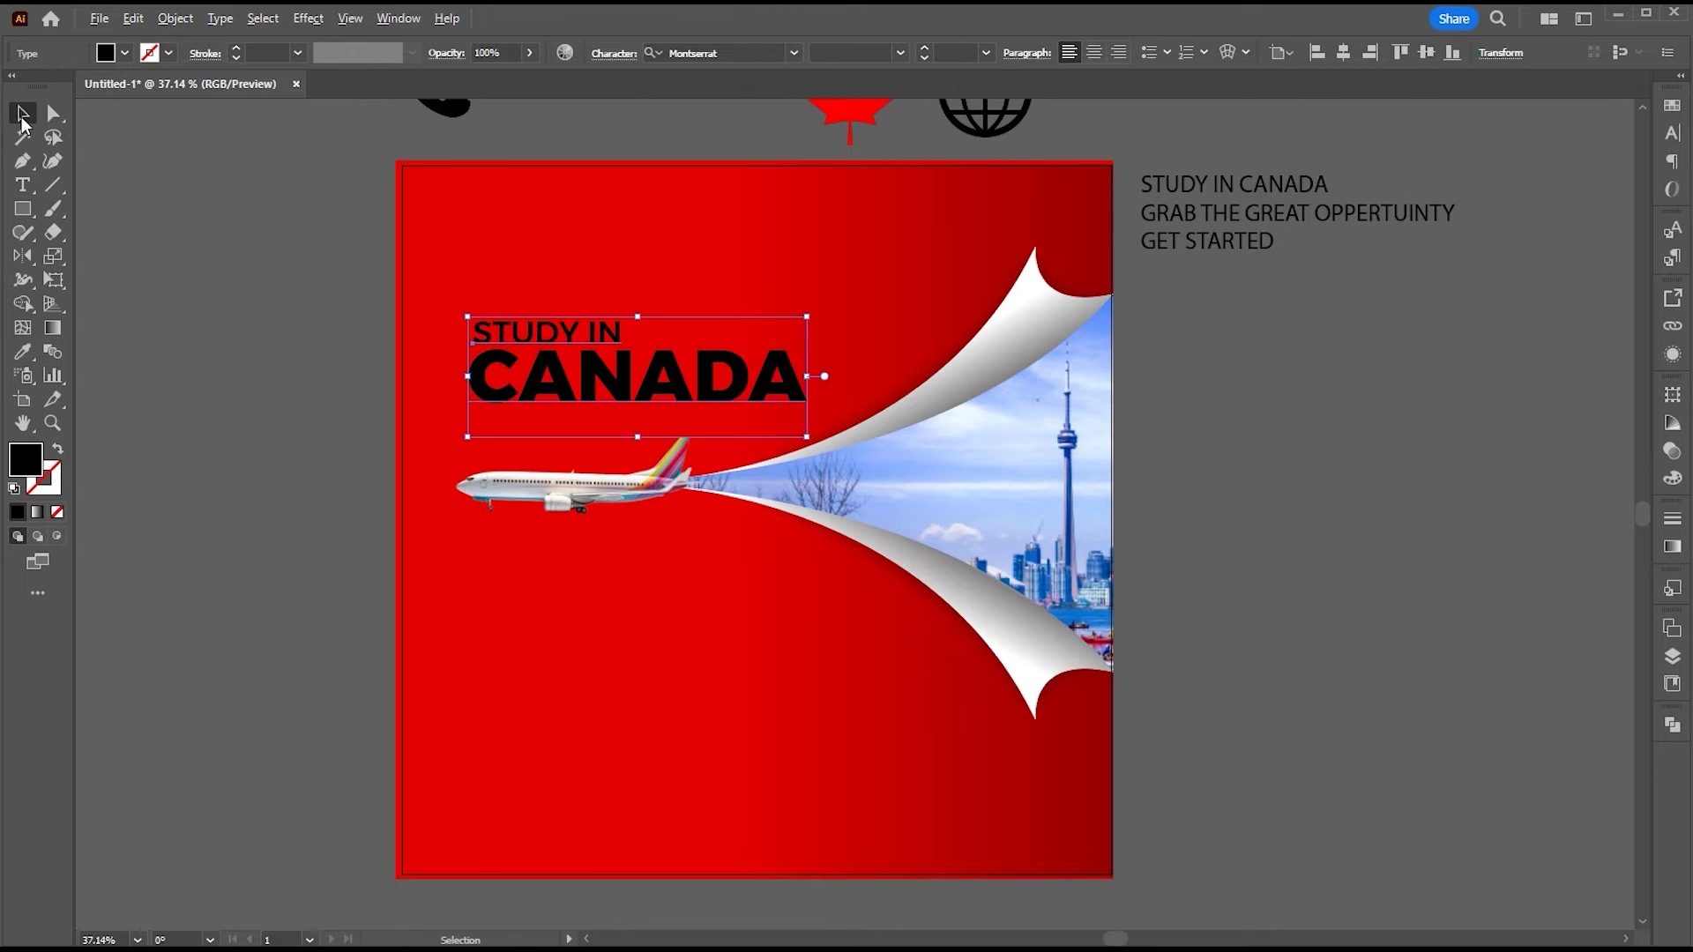
Step: Fill the whole heading with a near-white colour
double_click(23, 468)
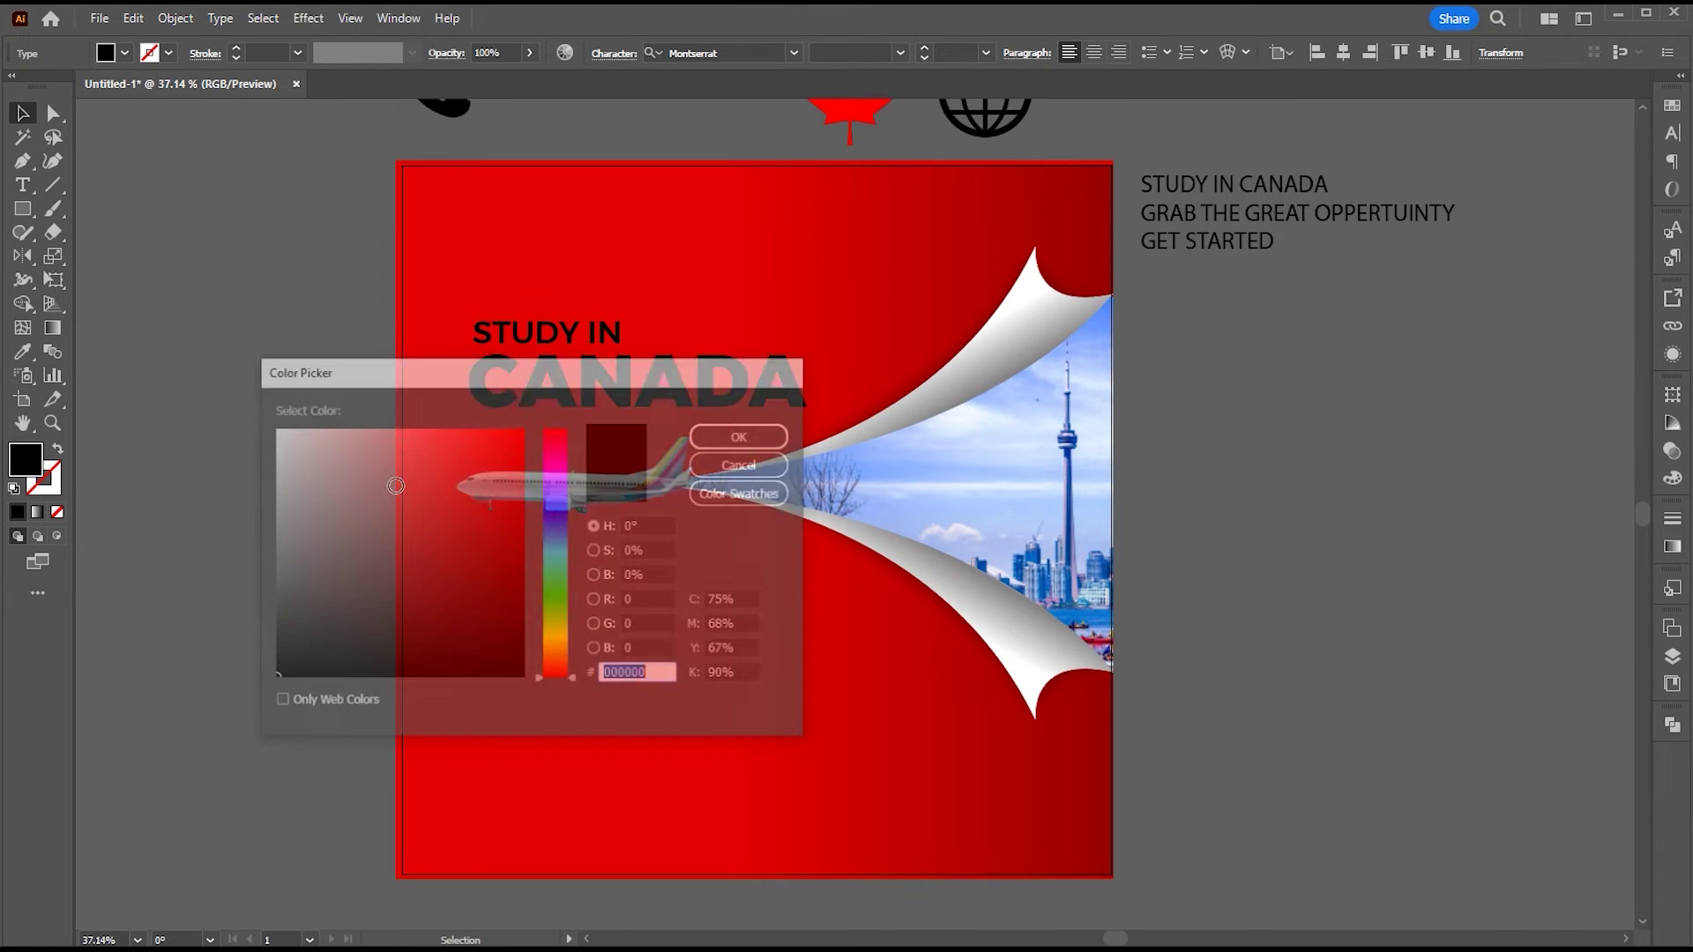
click(268, 433)
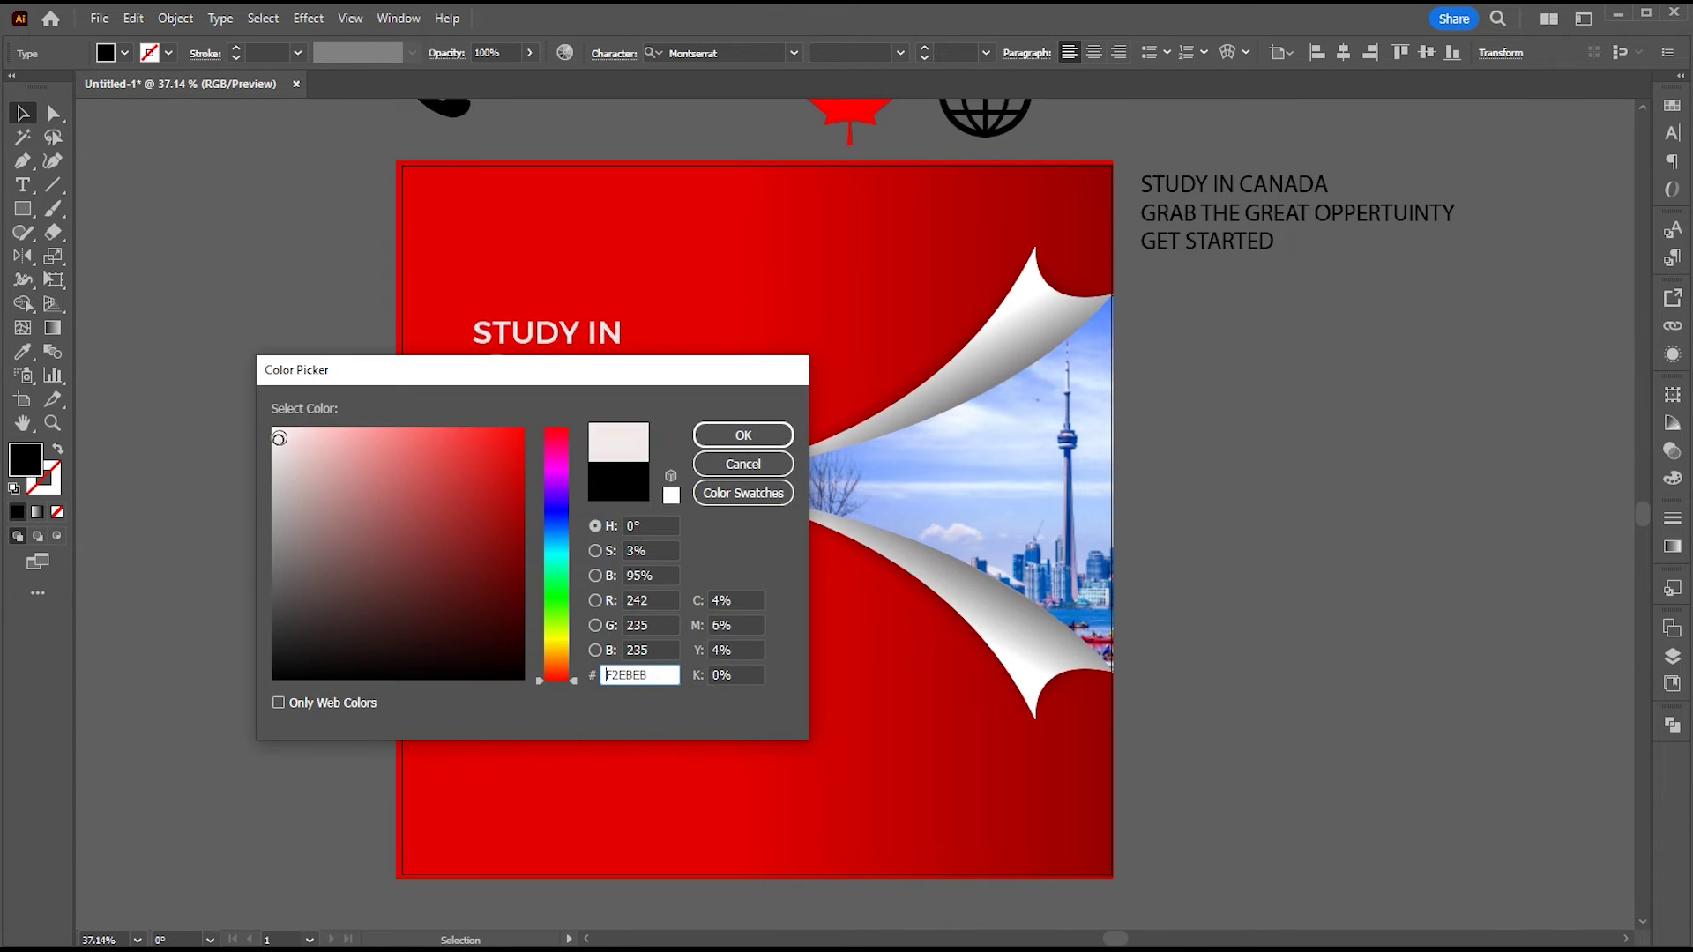
click(697, 436)
click(1245, 453)
Step: Move the red maple leaf image off the artboard's left side, then image-trace it and expand the tracing
drag(1244, 453, 1272, 608)
drag(880, 257, 386, 350)
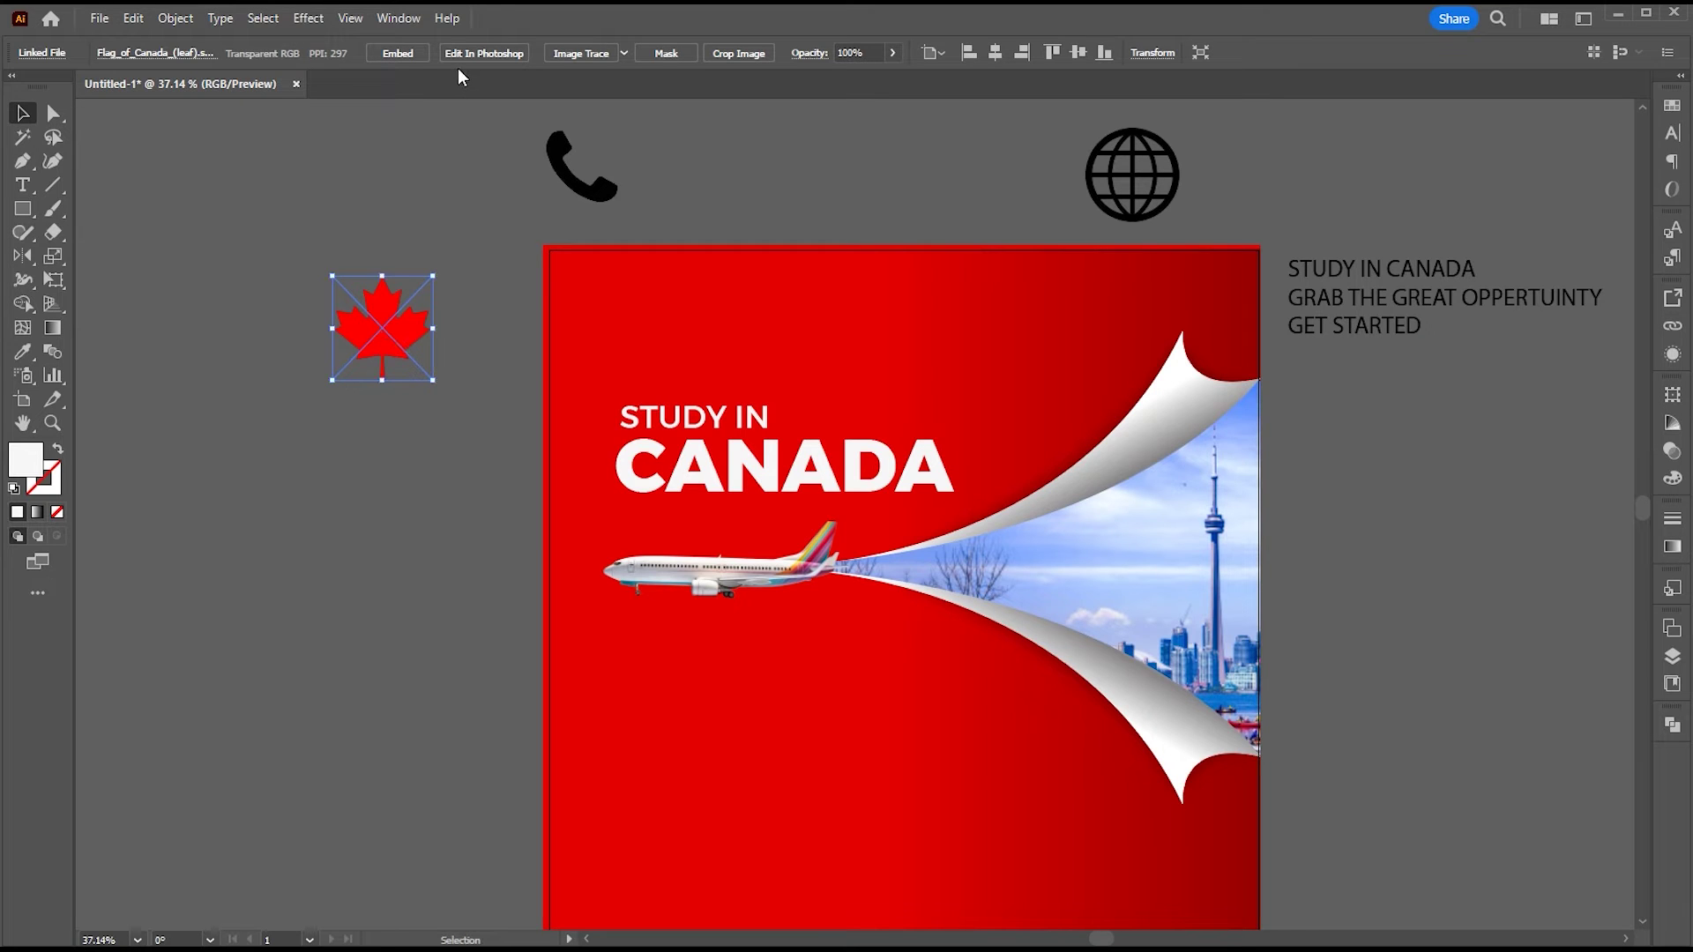
click(585, 53)
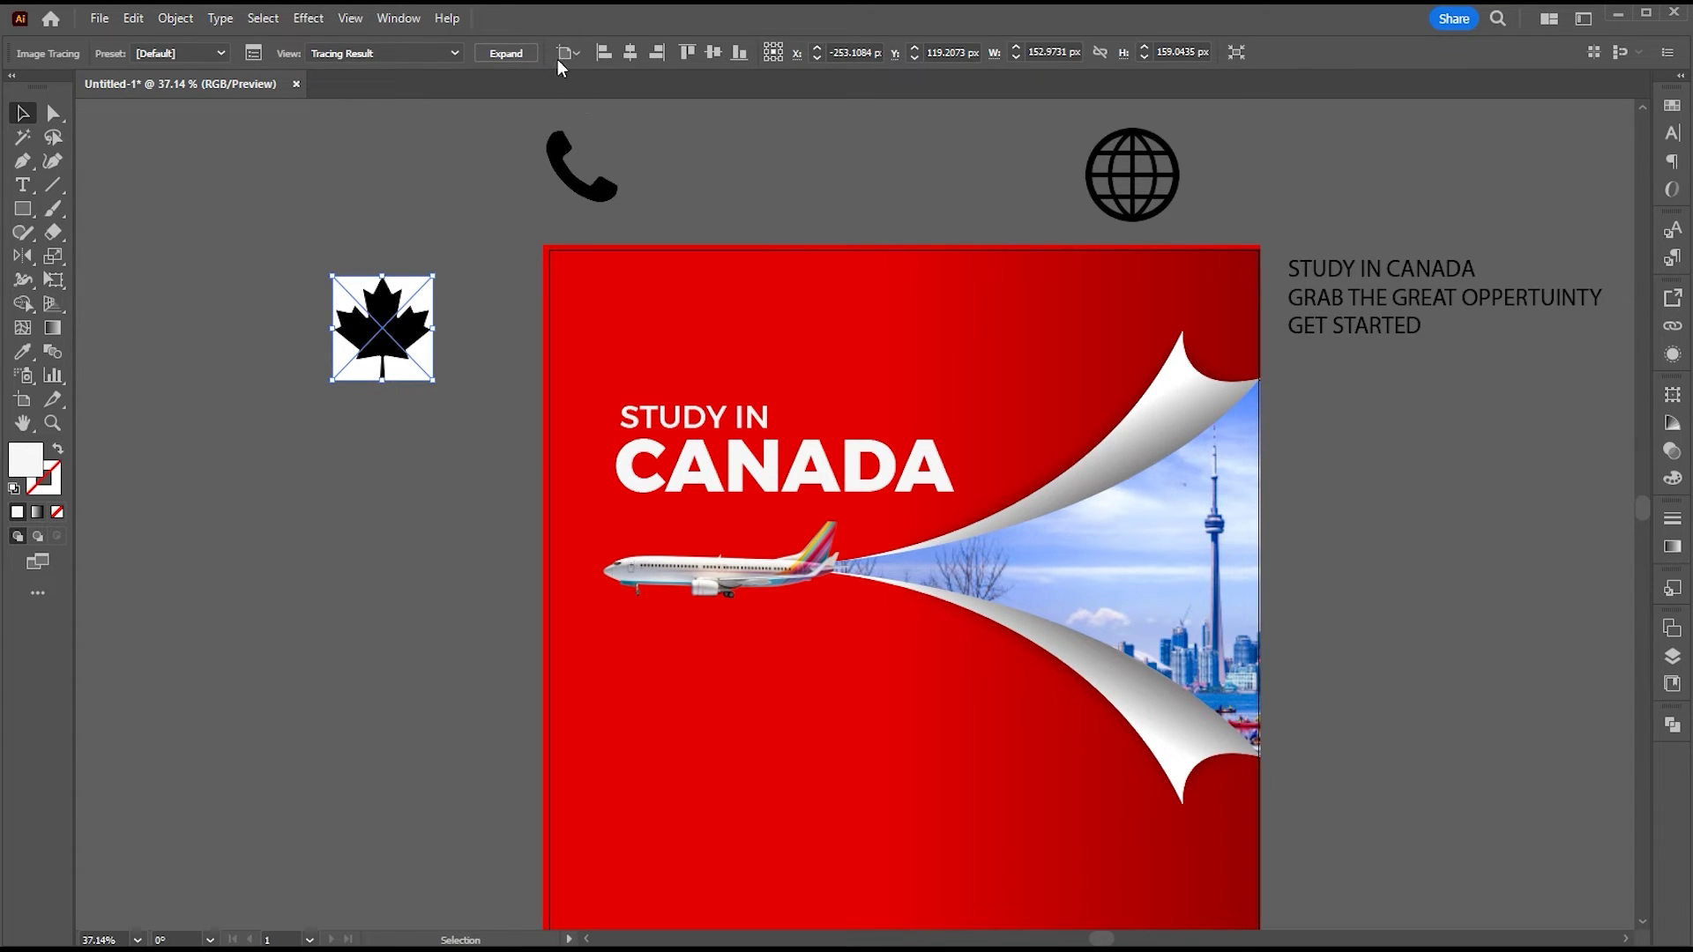
click(512, 55)
Step: Separate the traced black leaf from its white background, delete the background and place the leaf beside the artboard
key(a)
click(461, 230)
click(397, 335)
key(Delete)
key(v)
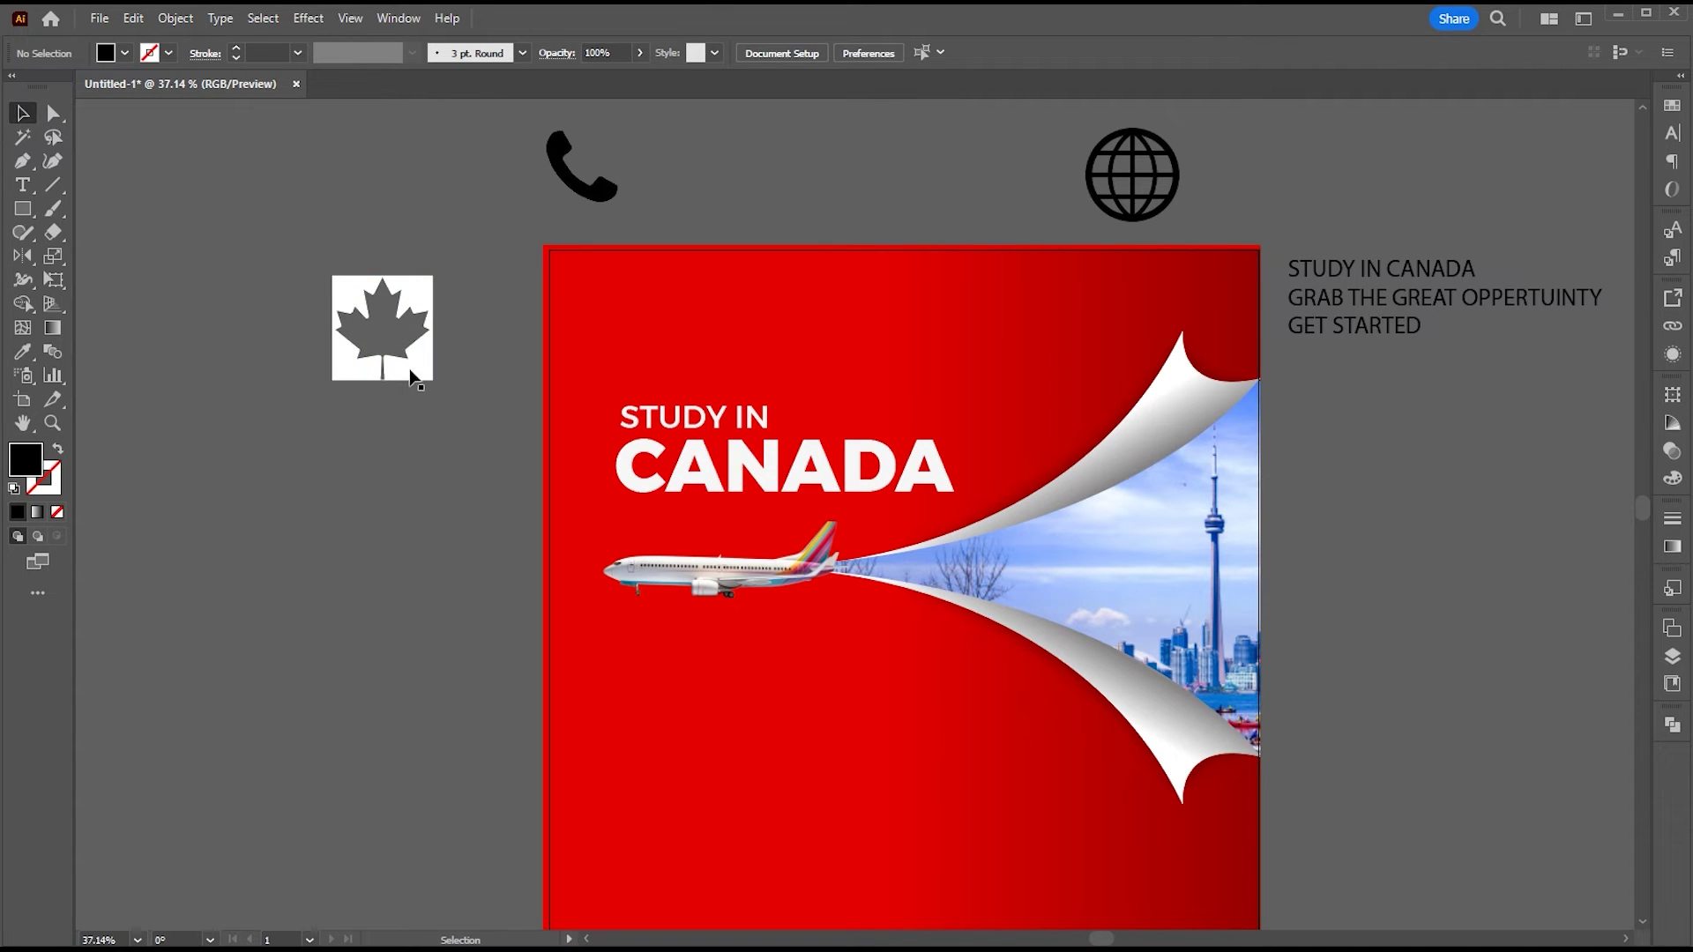
click(410, 374)
key(Delete)
key(ctrl+v)
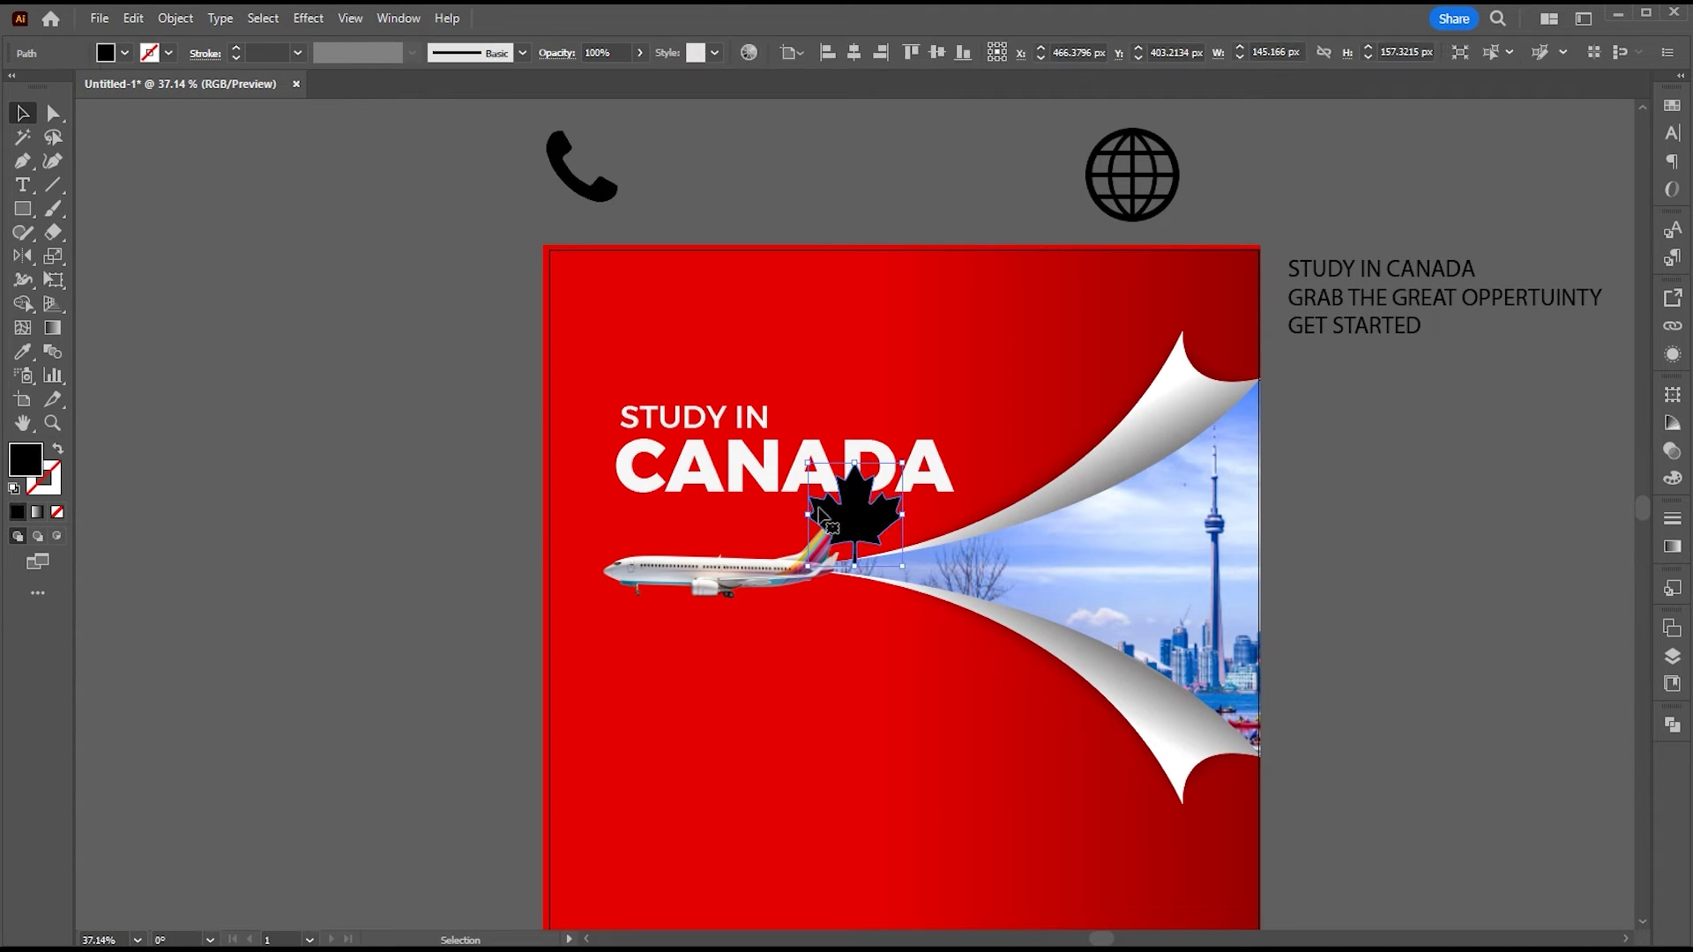
drag(820, 515, 376, 521)
Step: Give the leaf the heading's near-white fill, then shrink it to about 76 px wide and tilt it slightly right
key(i)
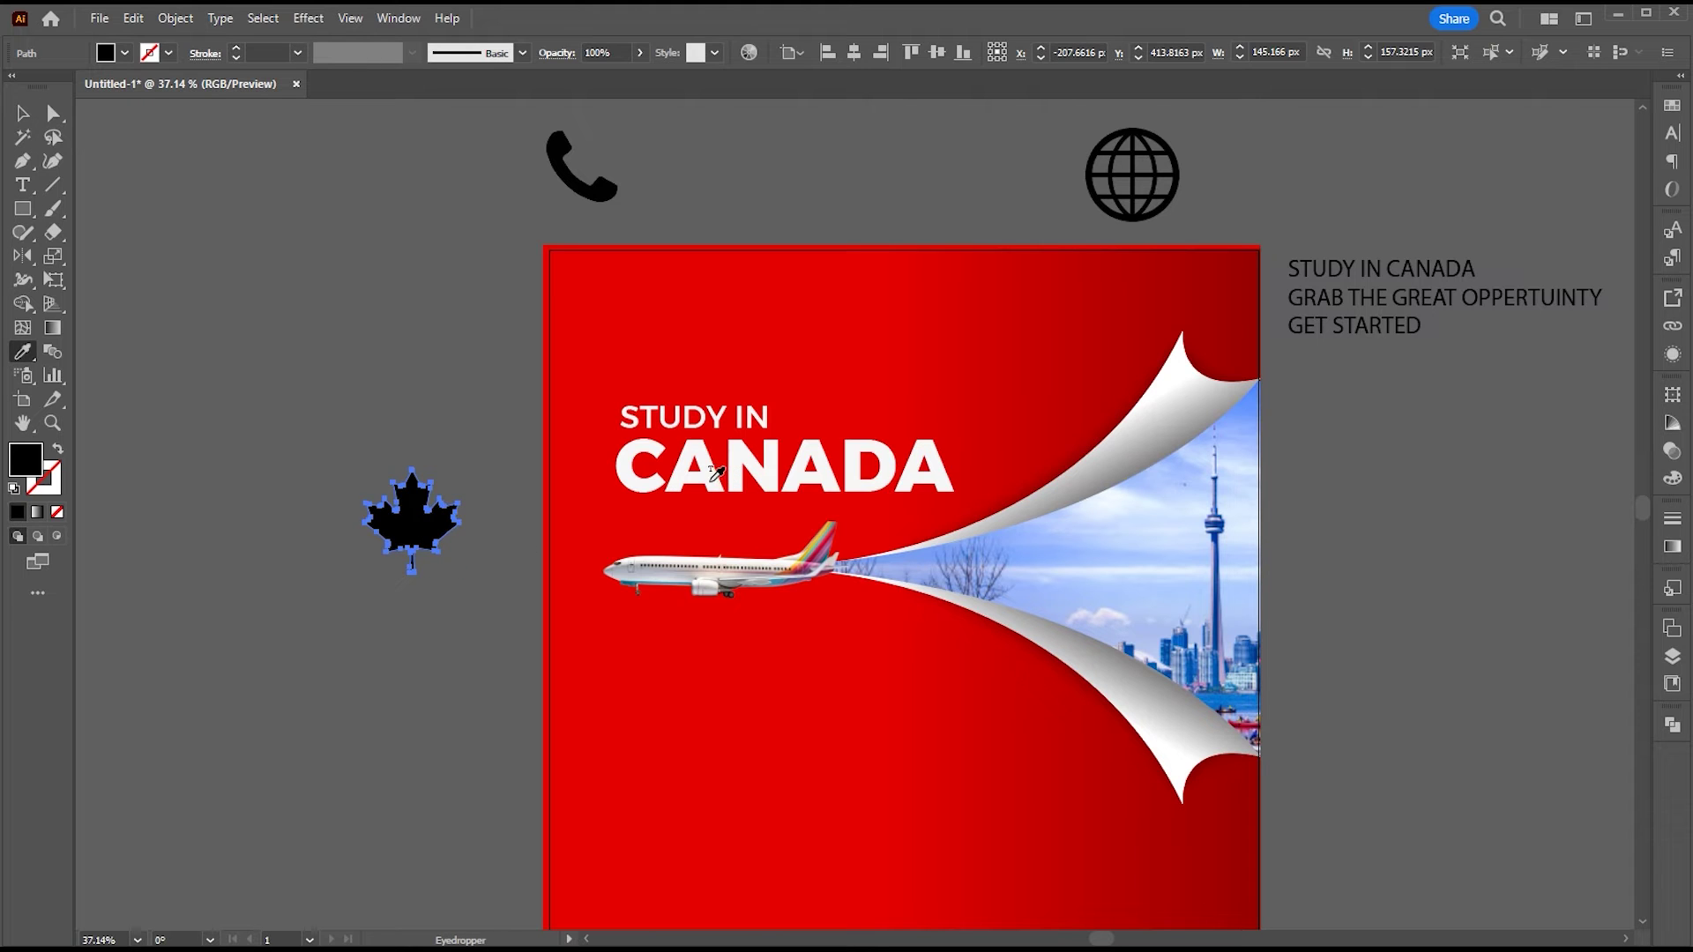
click(711, 482)
key(v)
drag(426, 512, 718, 253)
key(z)
key(v)
Step: Duplicate the leaf as a left-tilted copy about 33 px wide at its lower left, and shrink and tilt the larger leaf further right
drag(638, 362, 438, 364)
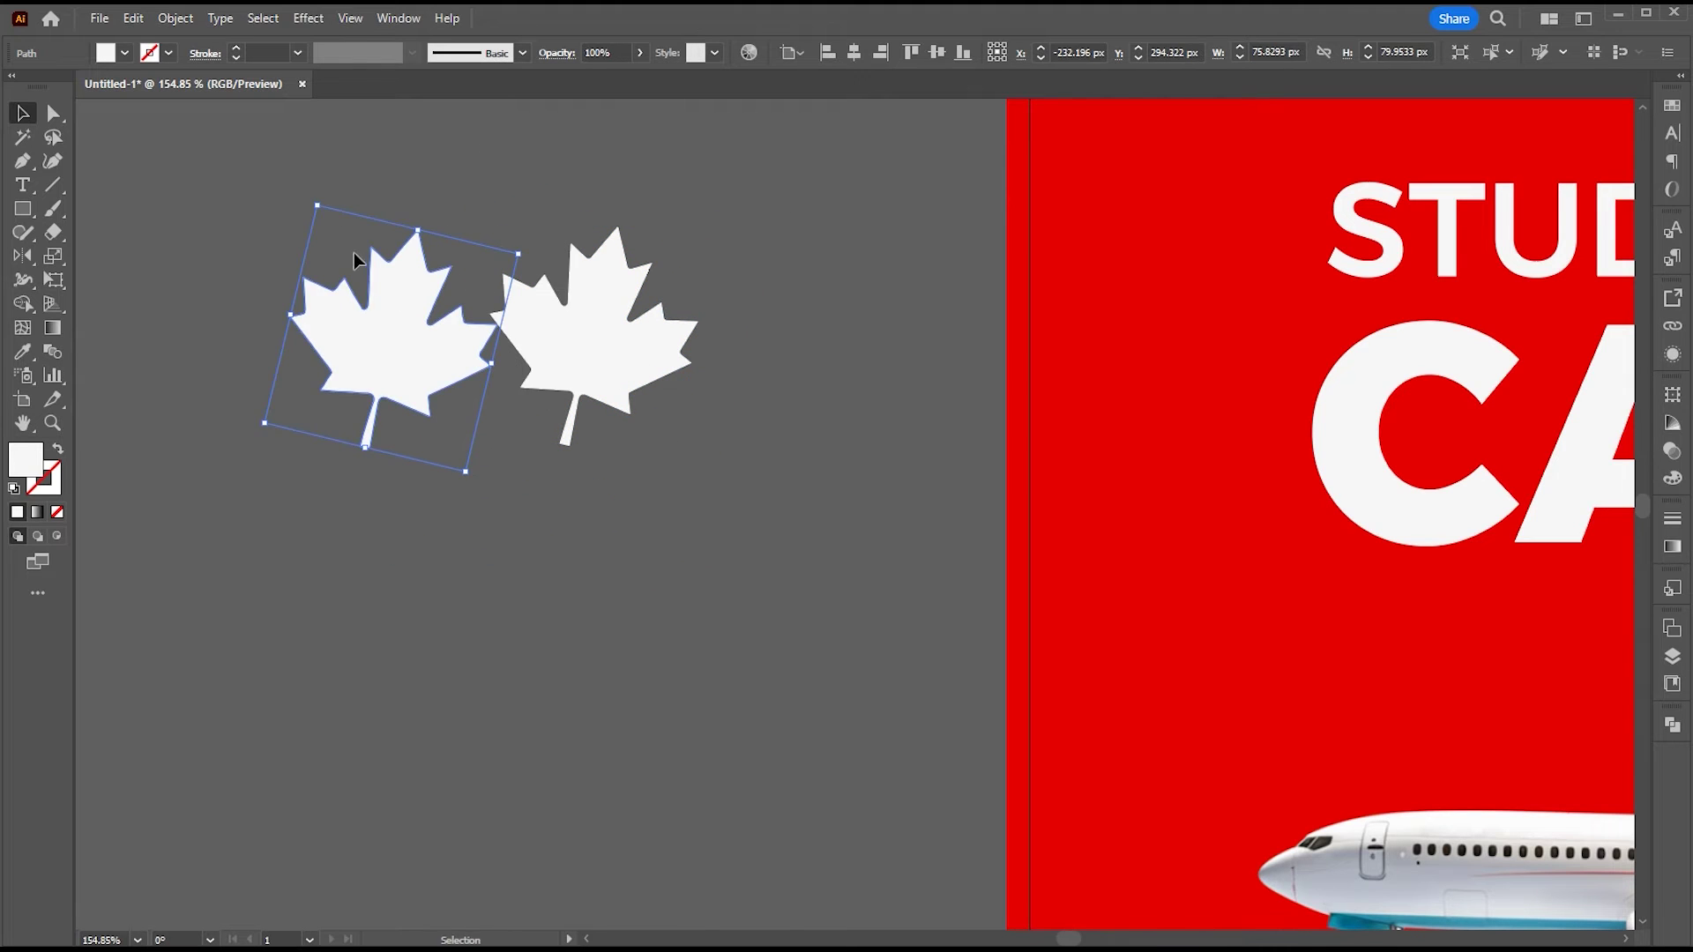
drag(317, 203, 395, 346)
drag(500, 364, 512, 393)
drag(440, 391, 440, 416)
click(593, 344)
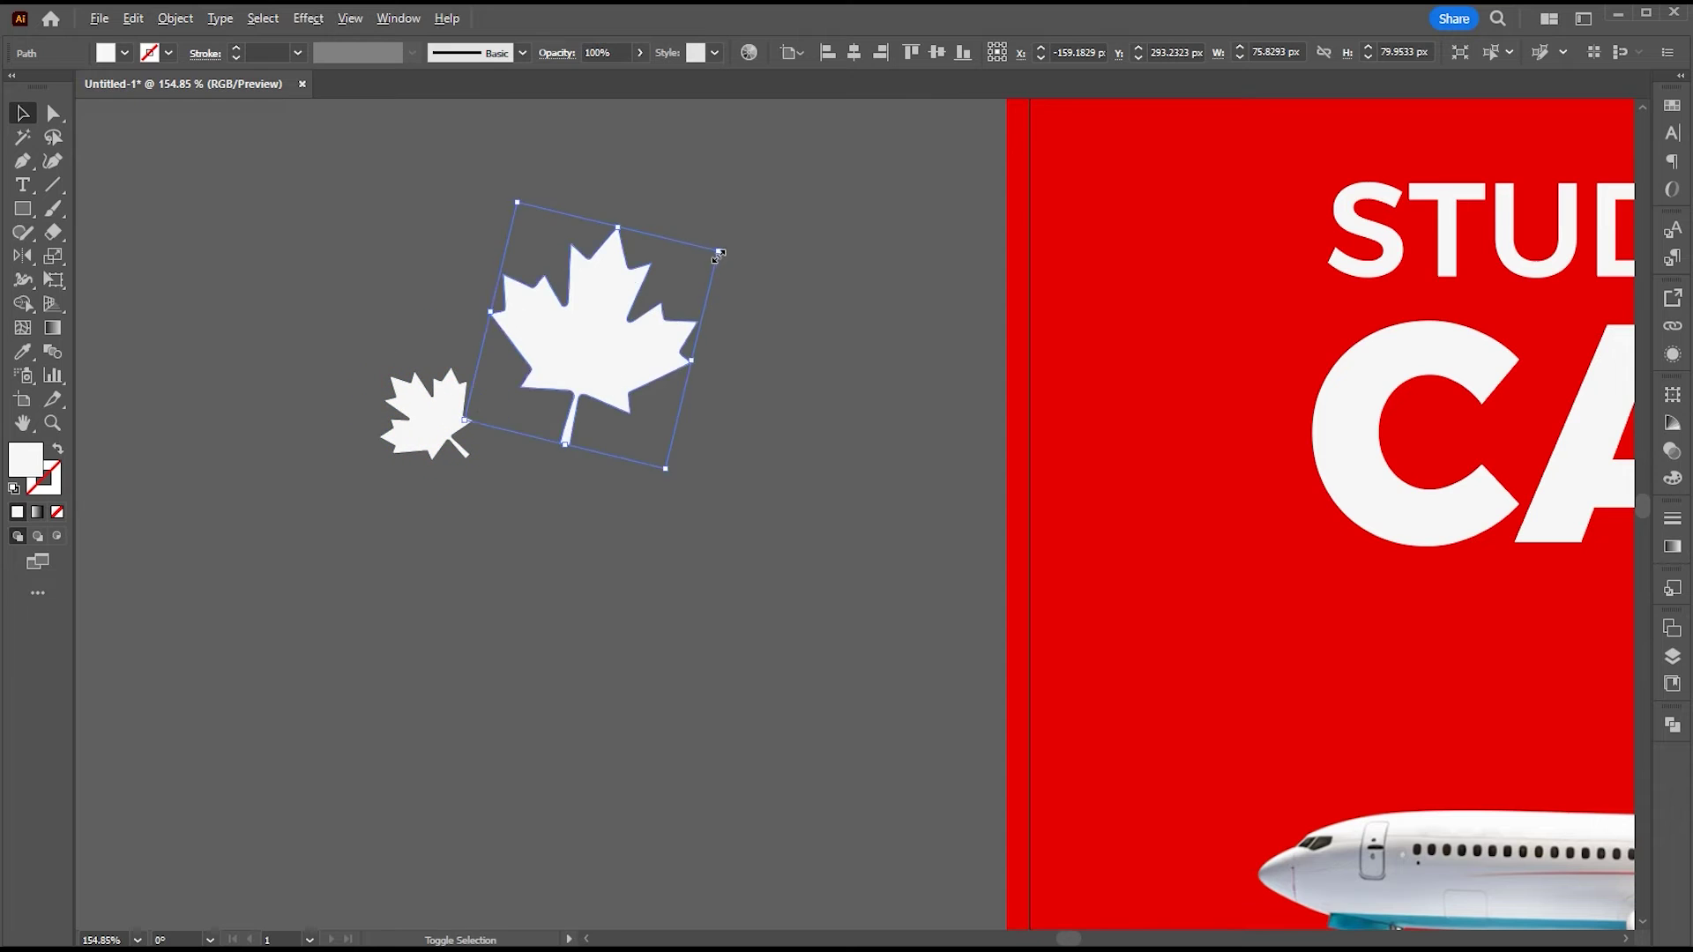
mouse_move(718, 253)
mouse_down()
mouse_move(702, 264)
mouse_move(721, 283)
mouse_up()
drag(552, 326, 544, 341)
Step: Duplicate the small leaf below the large one and mirror the copy left to right
drag(435, 425, 597, 479)
click(25, 256)
double_click(25, 256)
key(Return)
key(v)
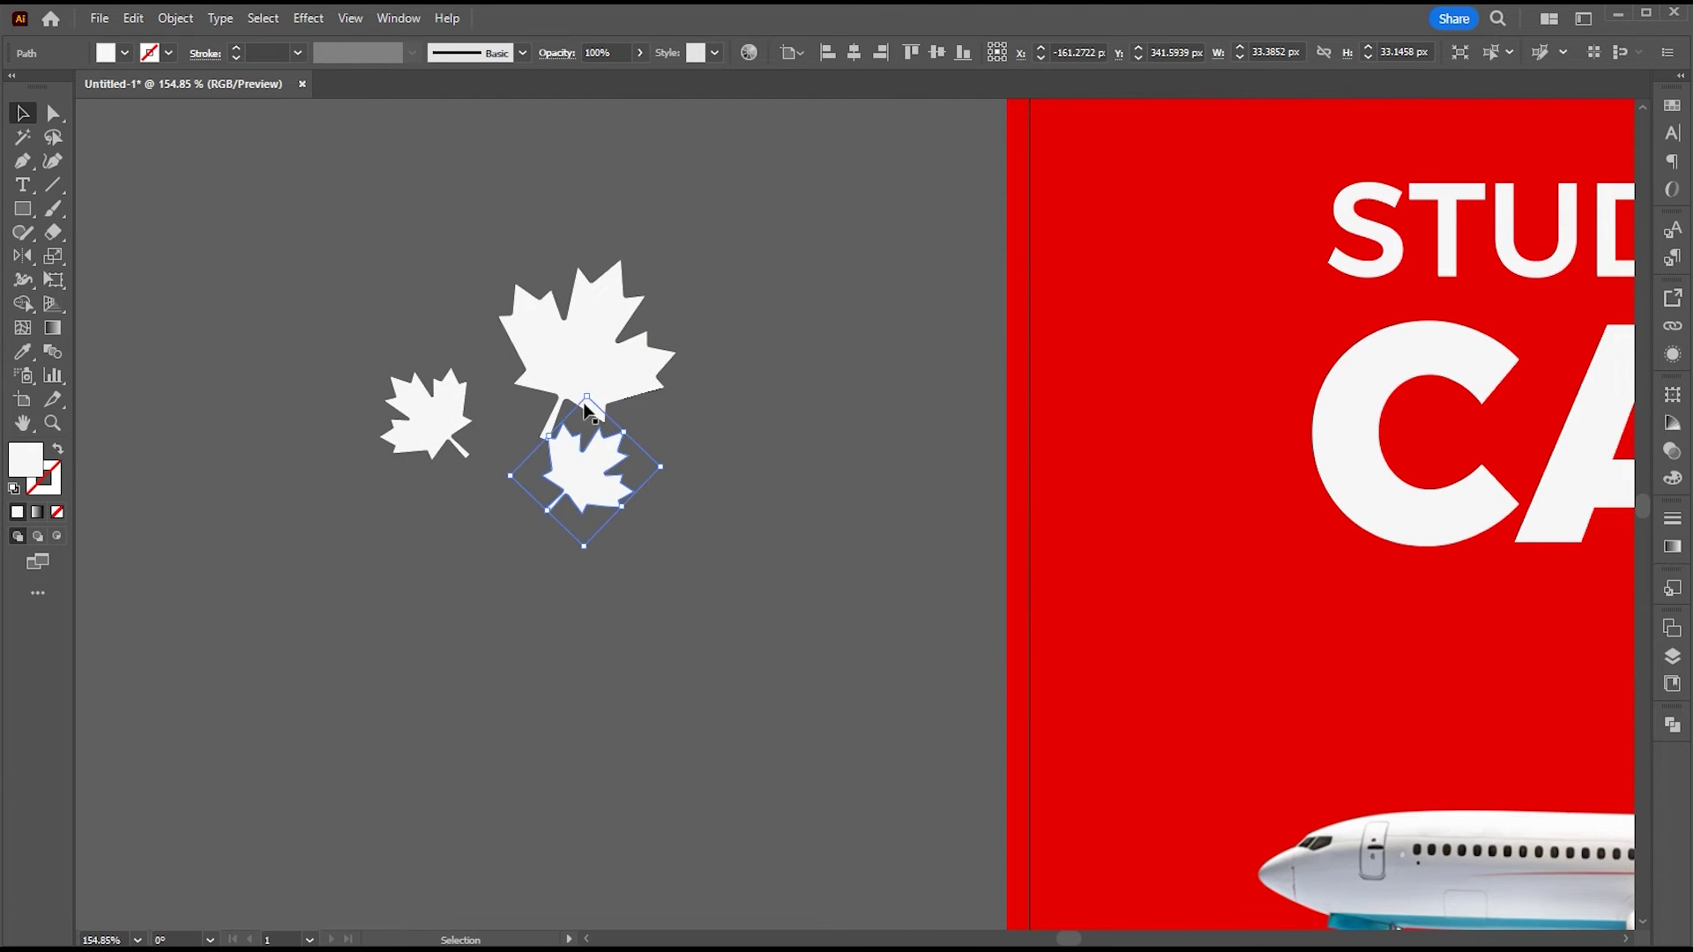
Step: Shrink the mirrored leaf to about 26 px wide, rotate it further right and place it below the large leaf
drag(585, 400, 587, 415)
drag(595, 468, 642, 481)
drag(592, 361, 570, 362)
drag(635, 483, 619, 469)
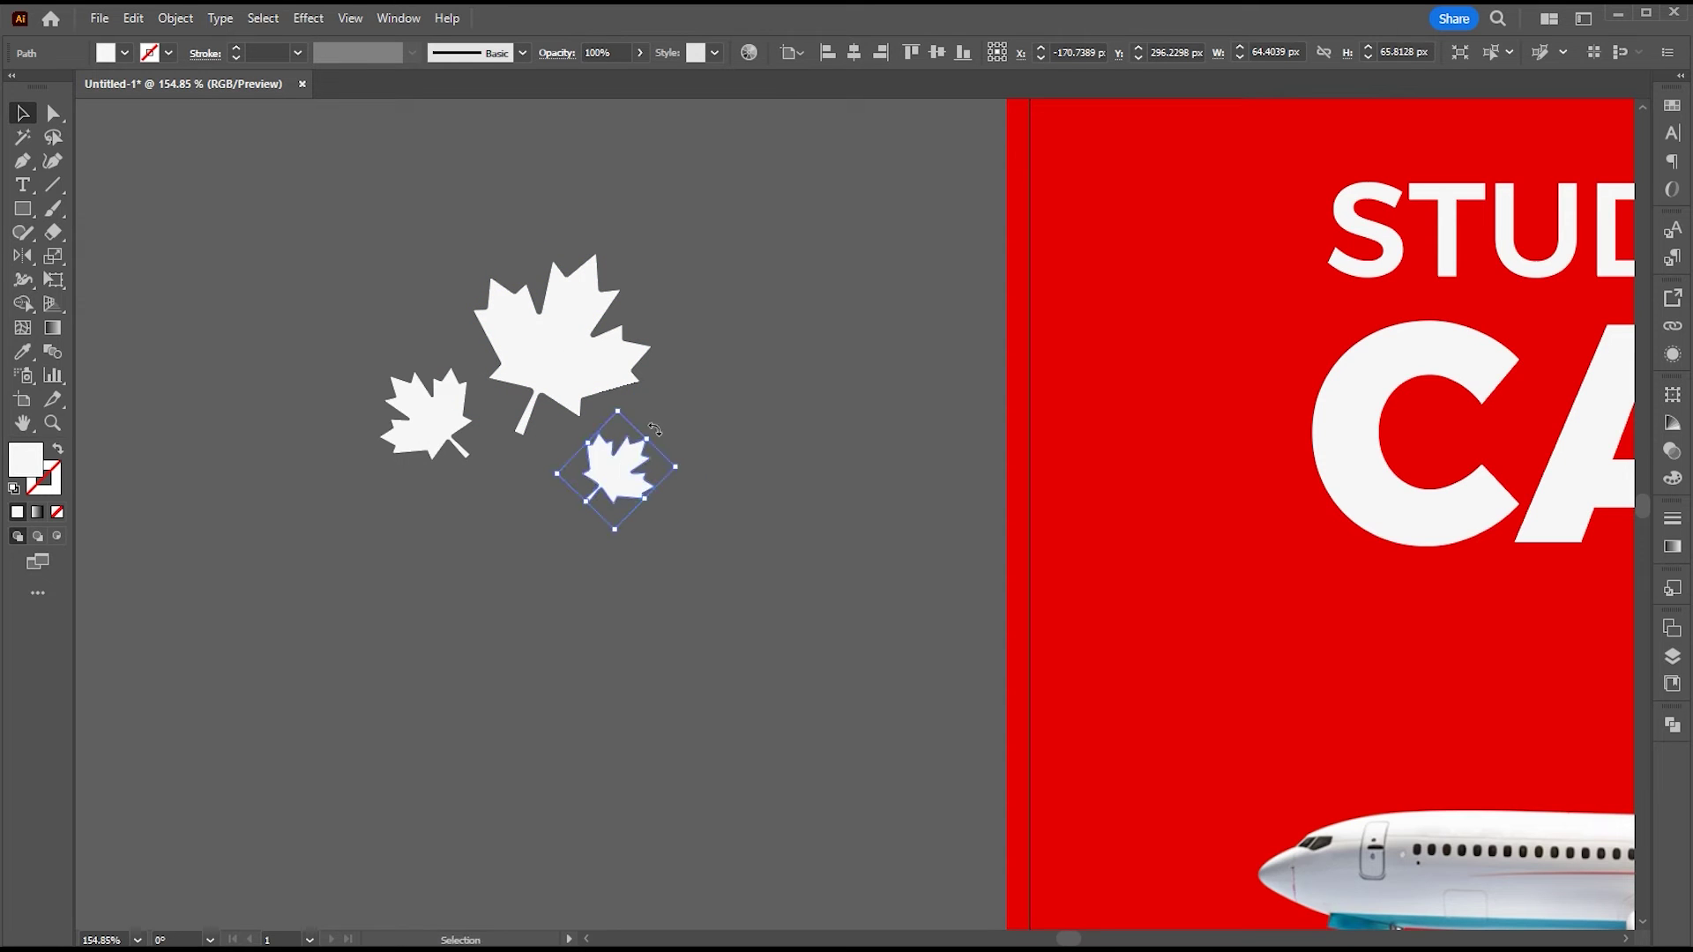
drag(618, 411, 656, 426)
drag(630, 473, 621, 469)
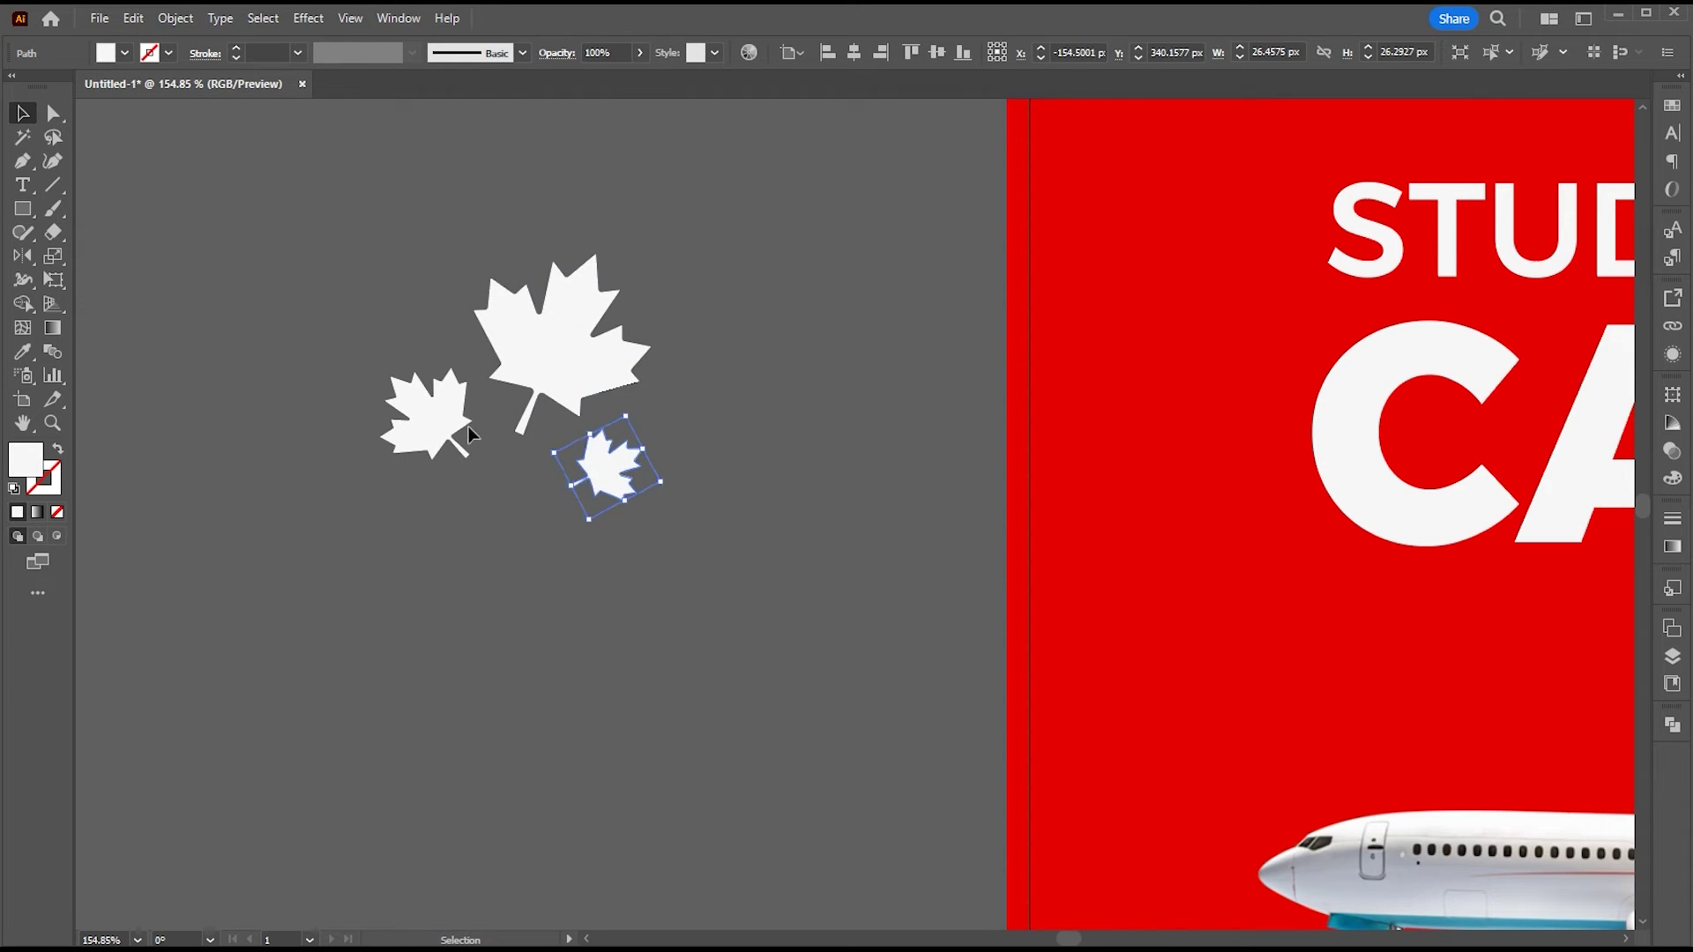
Step: Fine-tune the positions of the two small leaves around the large leaf
drag(457, 418, 459, 415)
click(553, 394)
click(668, 495)
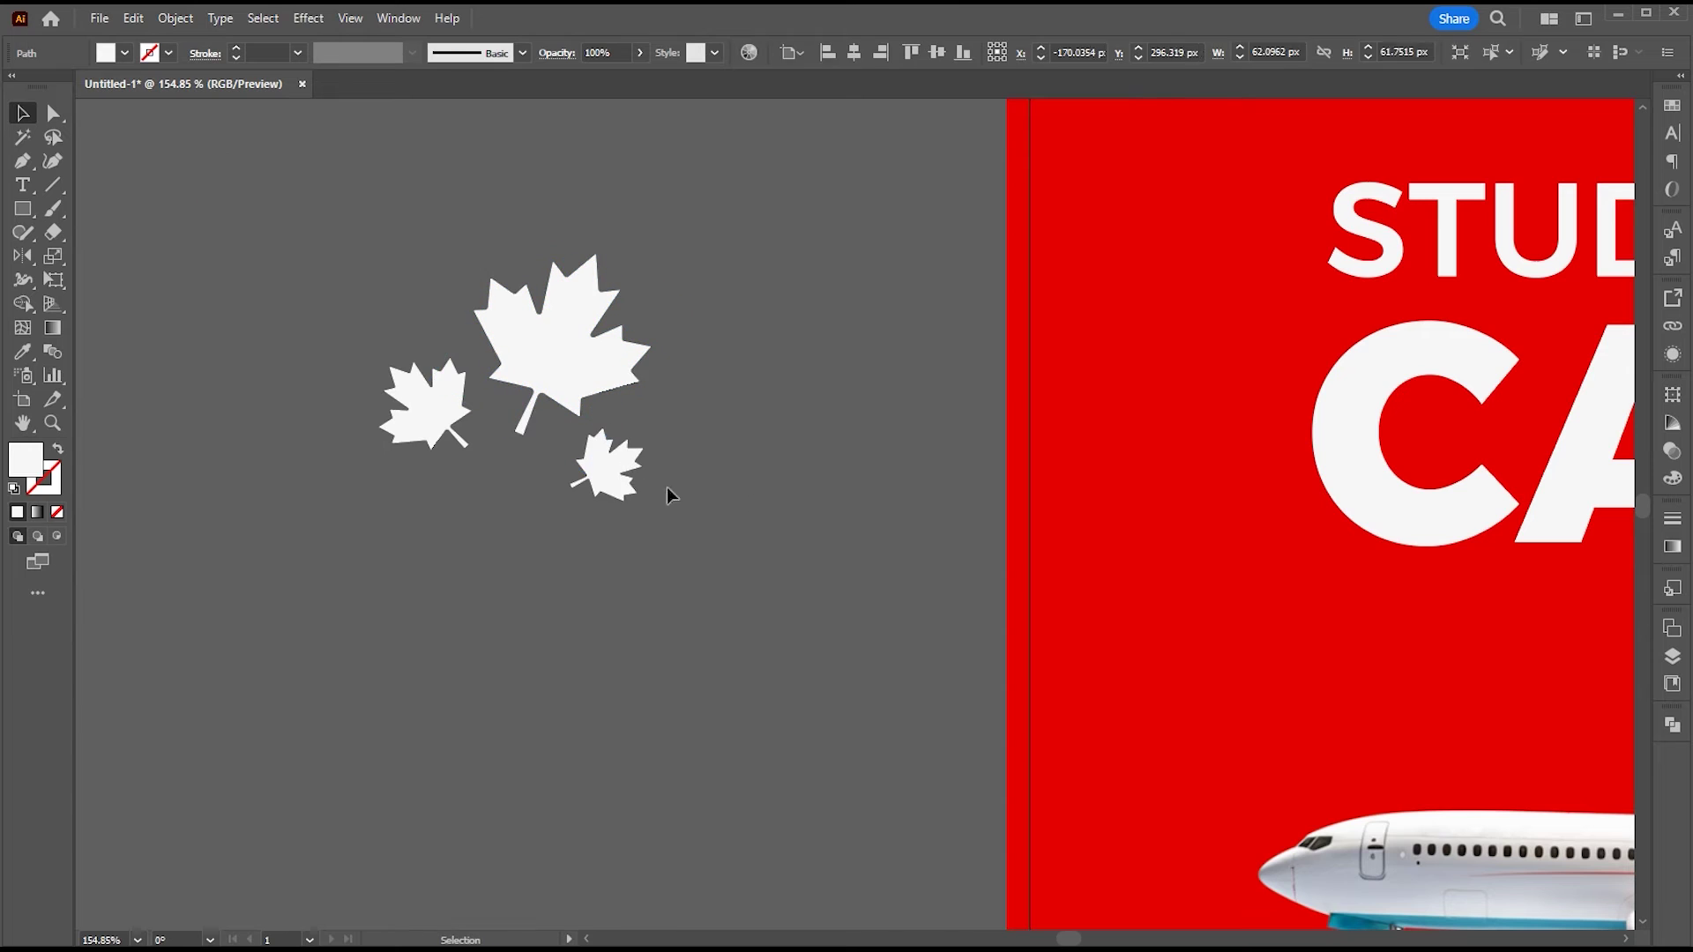
drag(613, 482, 597, 486)
drag(416, 433, 417, 428)
drag(605, 485, 606, 488)
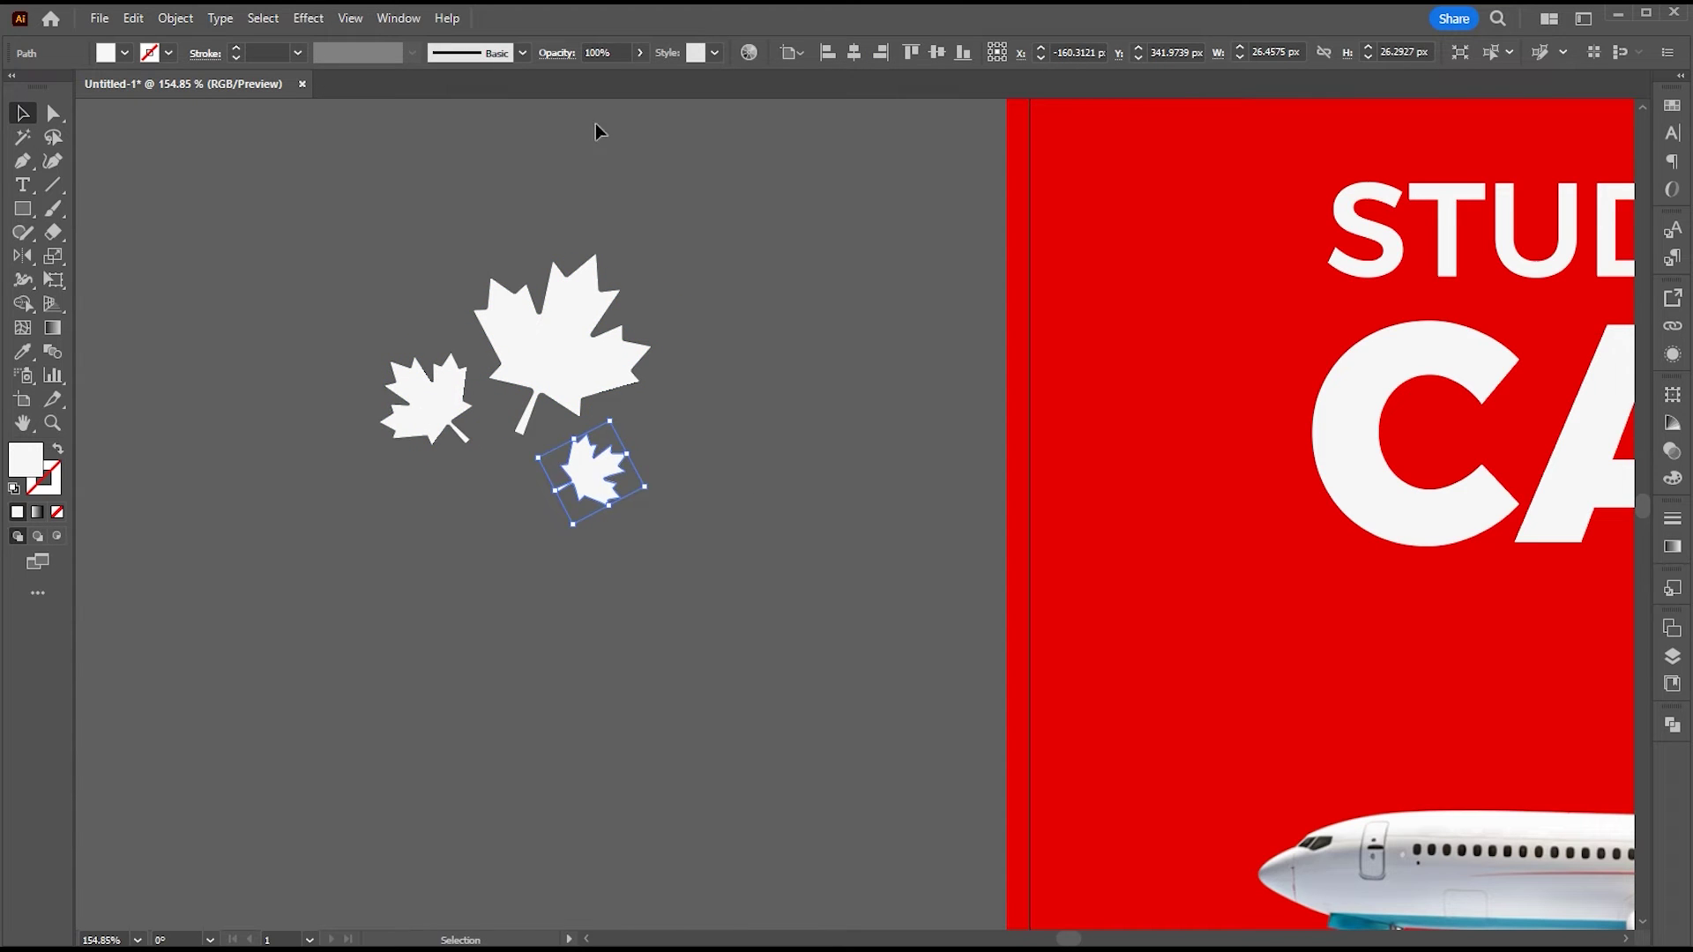
Step: Set the smallest leaf's opacity to 30% and the left leaf's opacity to 60%
text(30)
key(Return)
click(443, 380)
click(559, 53)
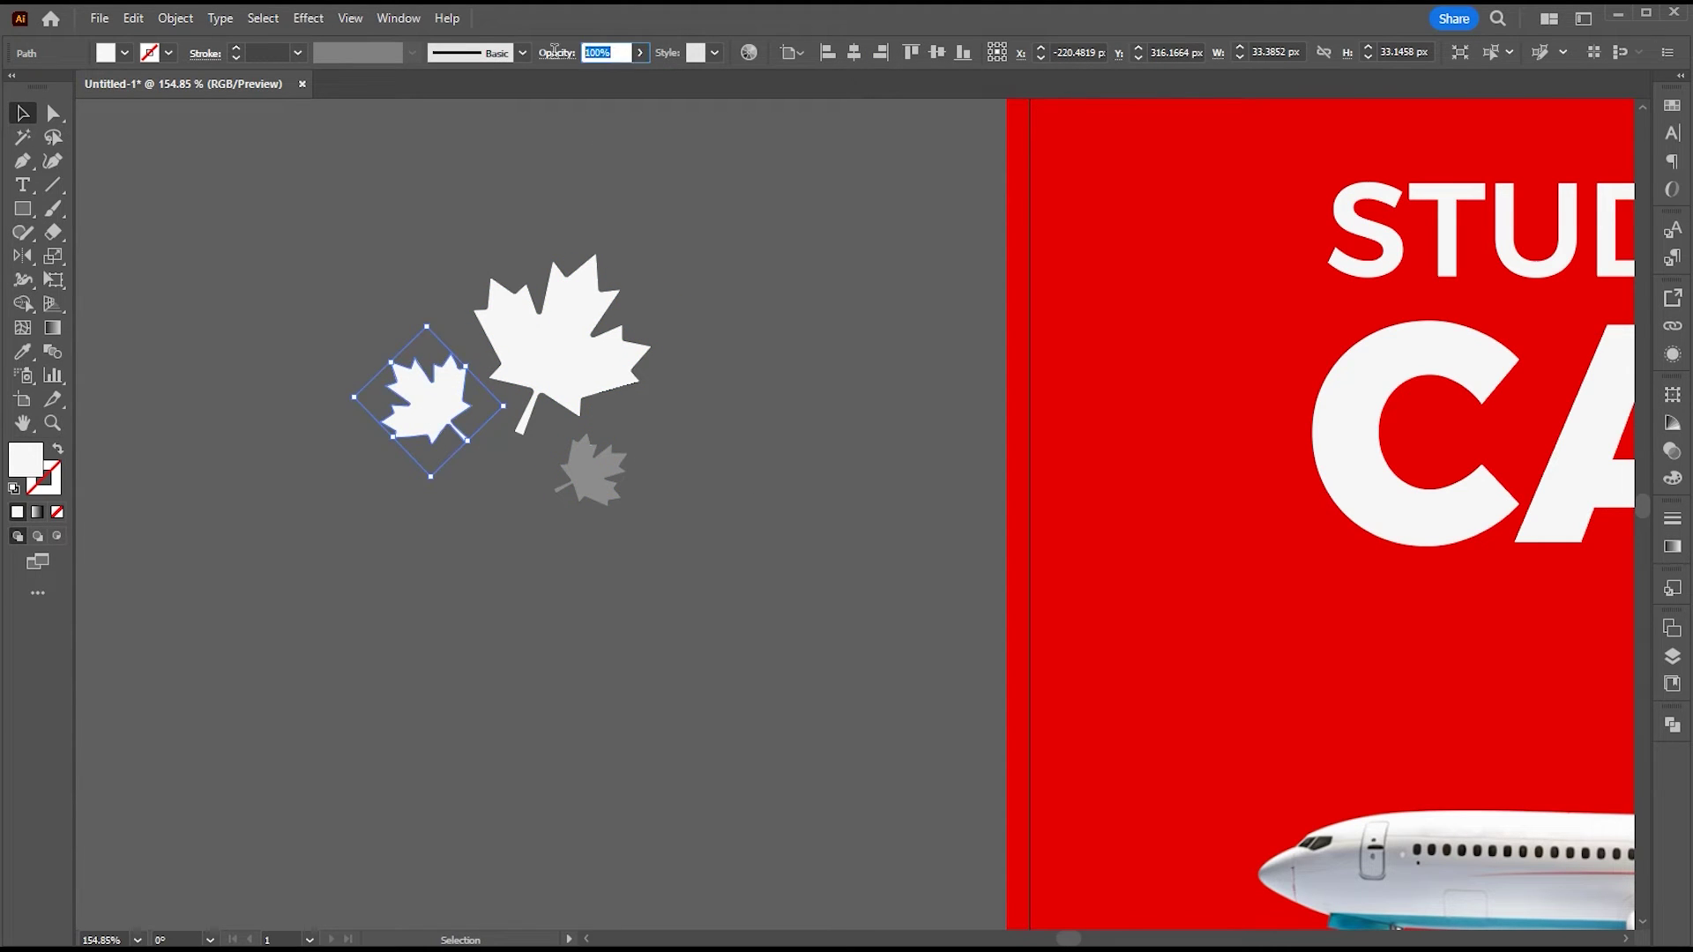
text(60)
key(Return)
Step: Group the three leaves and place the group above the end of the word CANADA
drag(725, 252, 450, 525)
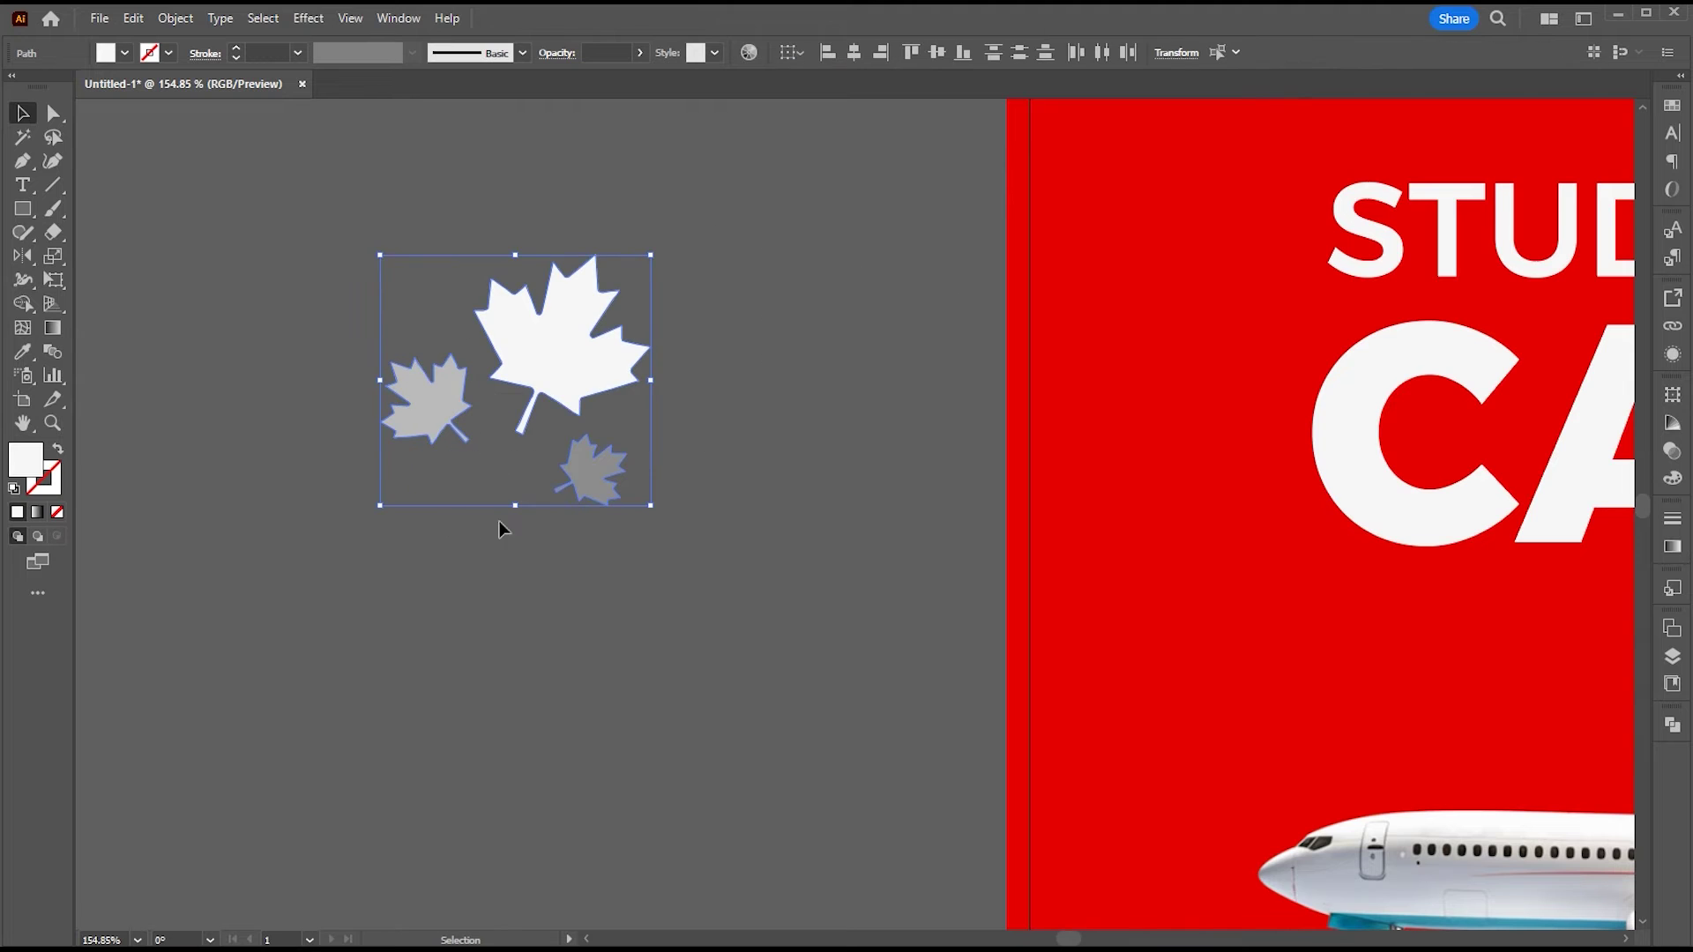
right_click(572, 362)
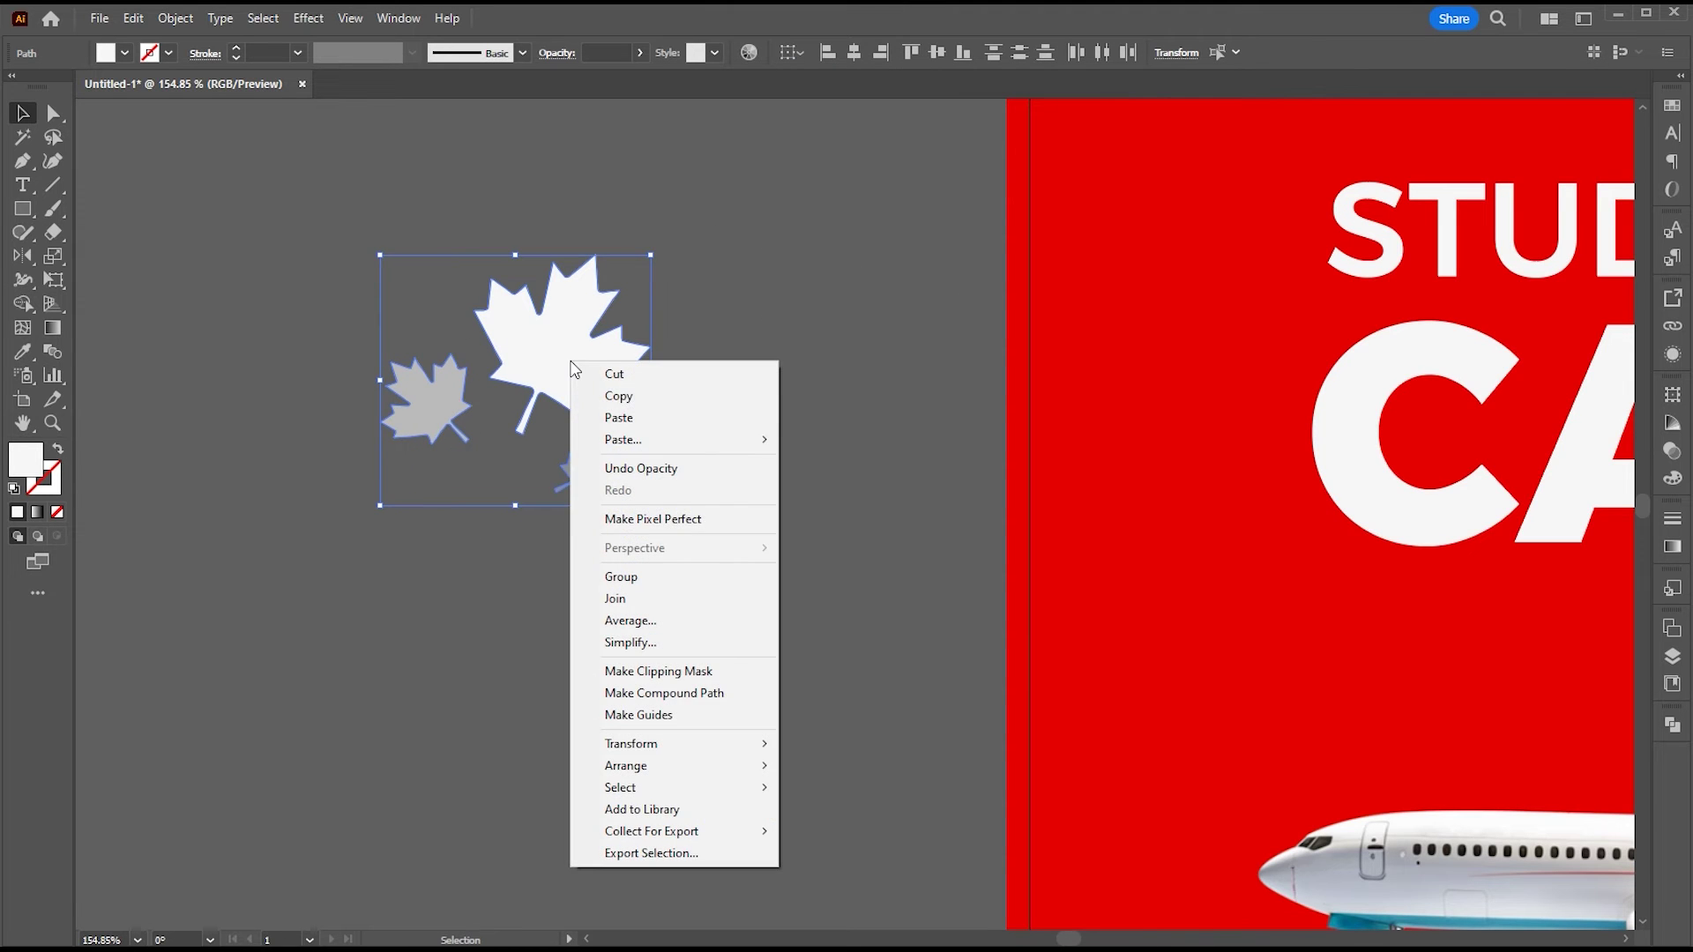
click(629, 576)
click(706, 378)
key(z)
key(ctrl+0)
key(v)
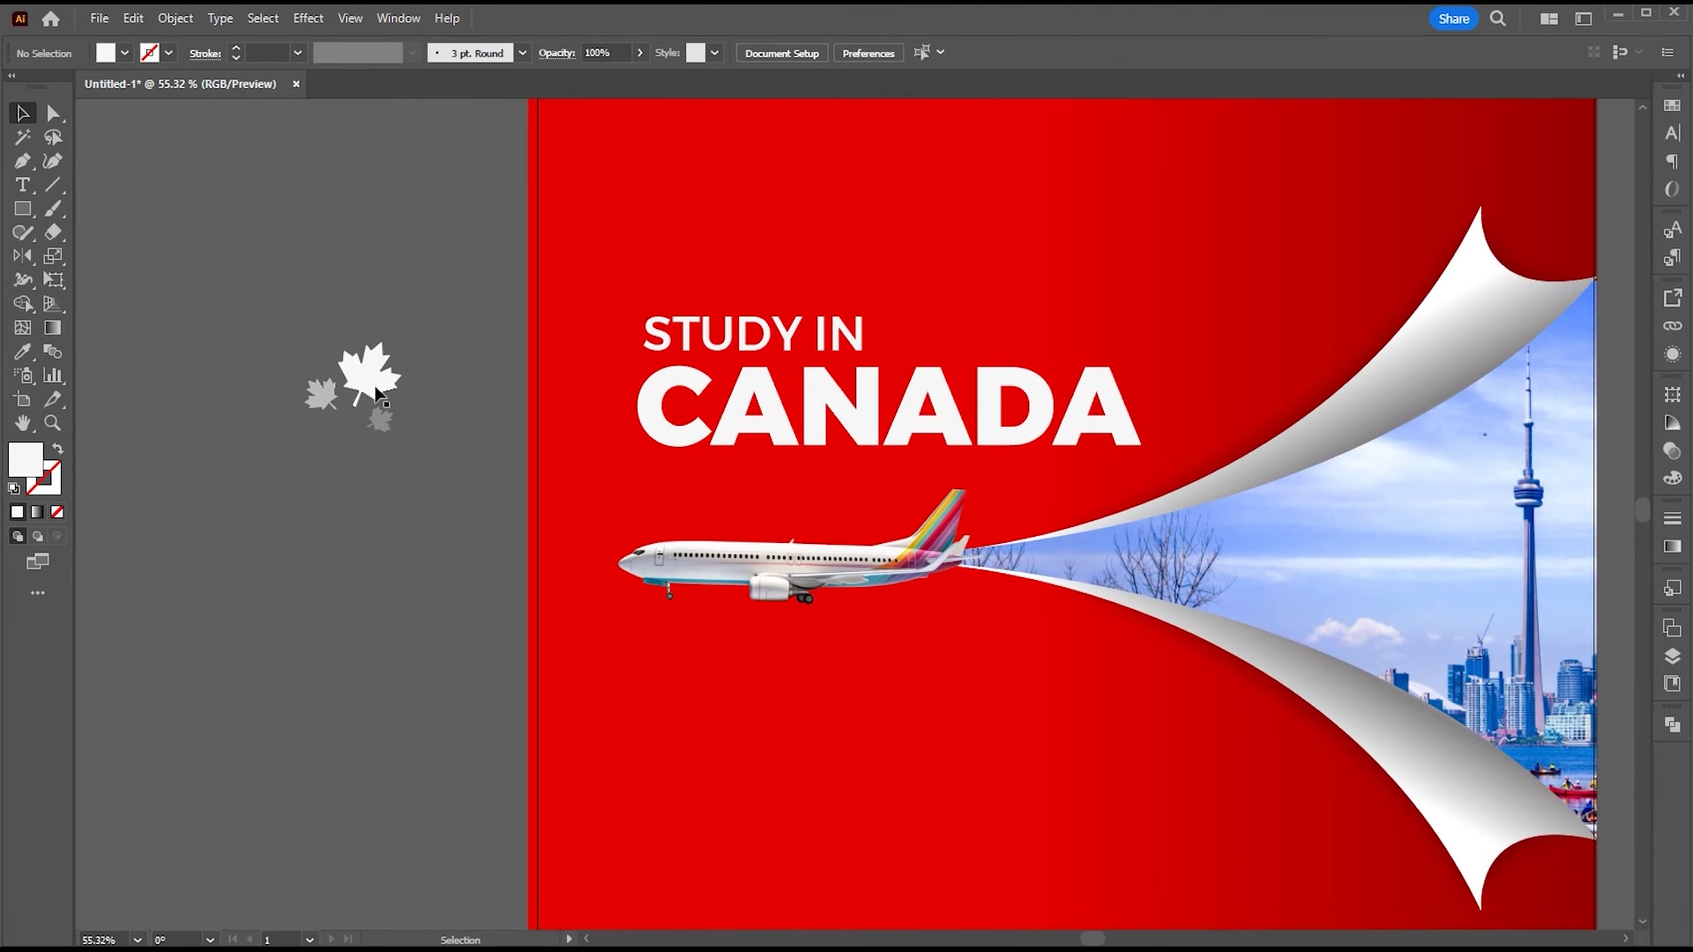
drag(367, 388, 1063, 328)
Step: Copy the line "GRAB THE GREAT OPPERTUINTY" from the notes beside the artboard
click(579, 310)
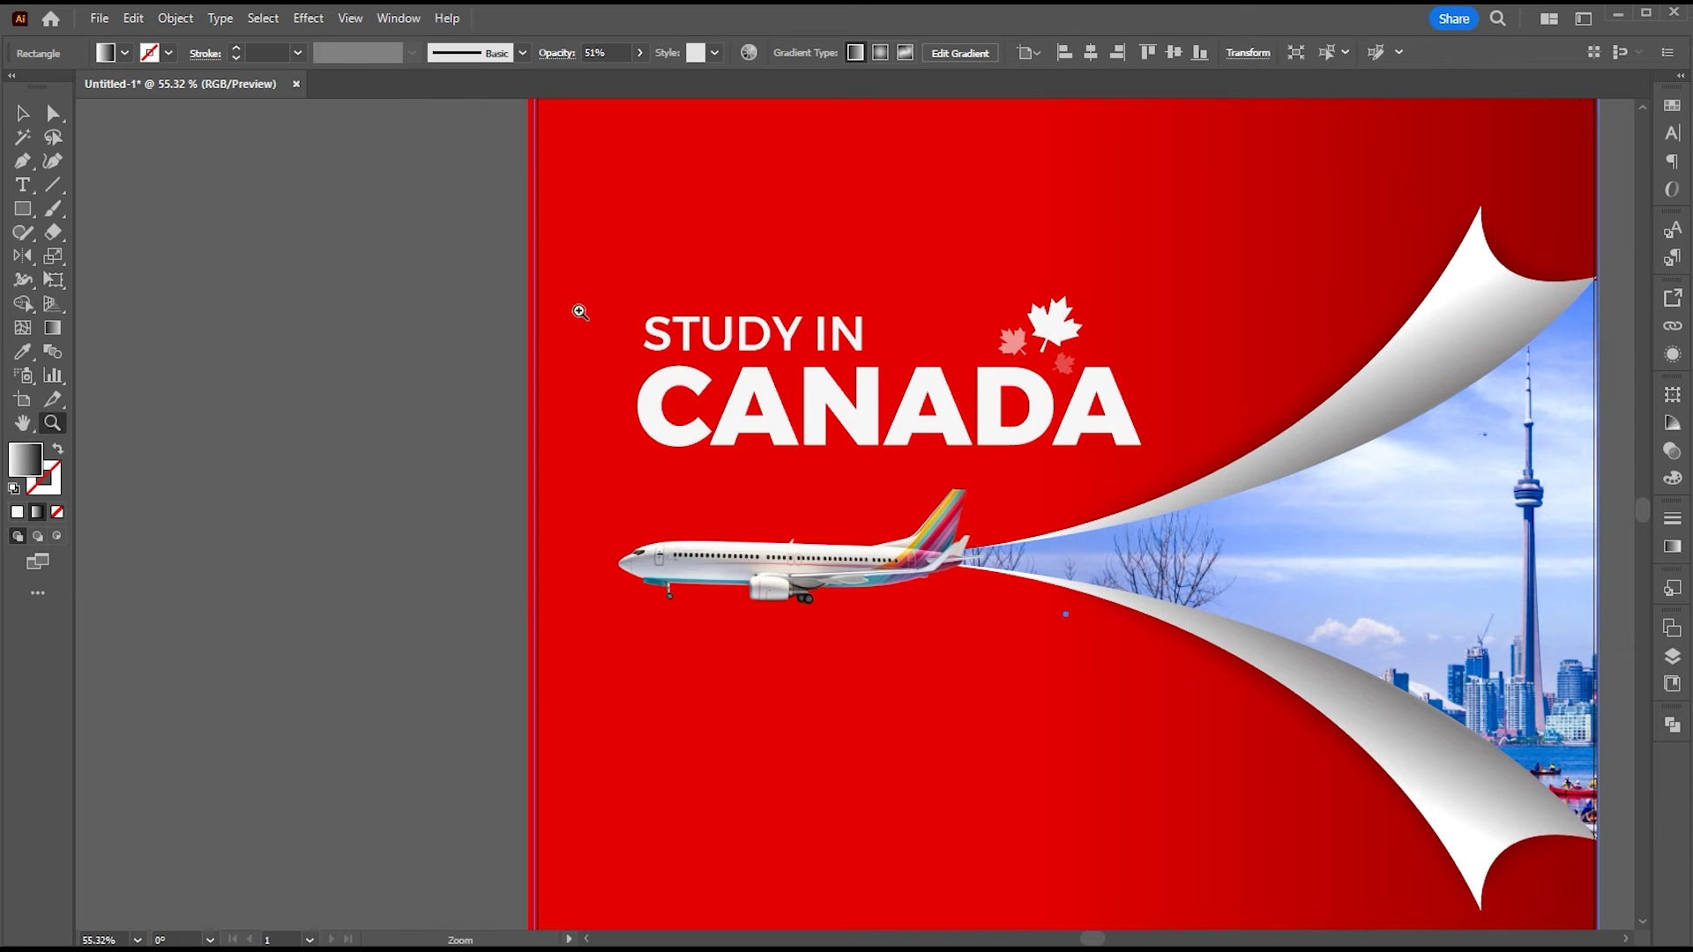
click(411, 340)
drag(596, 367, 502, 351)
drag(726, 430, 623, 372)
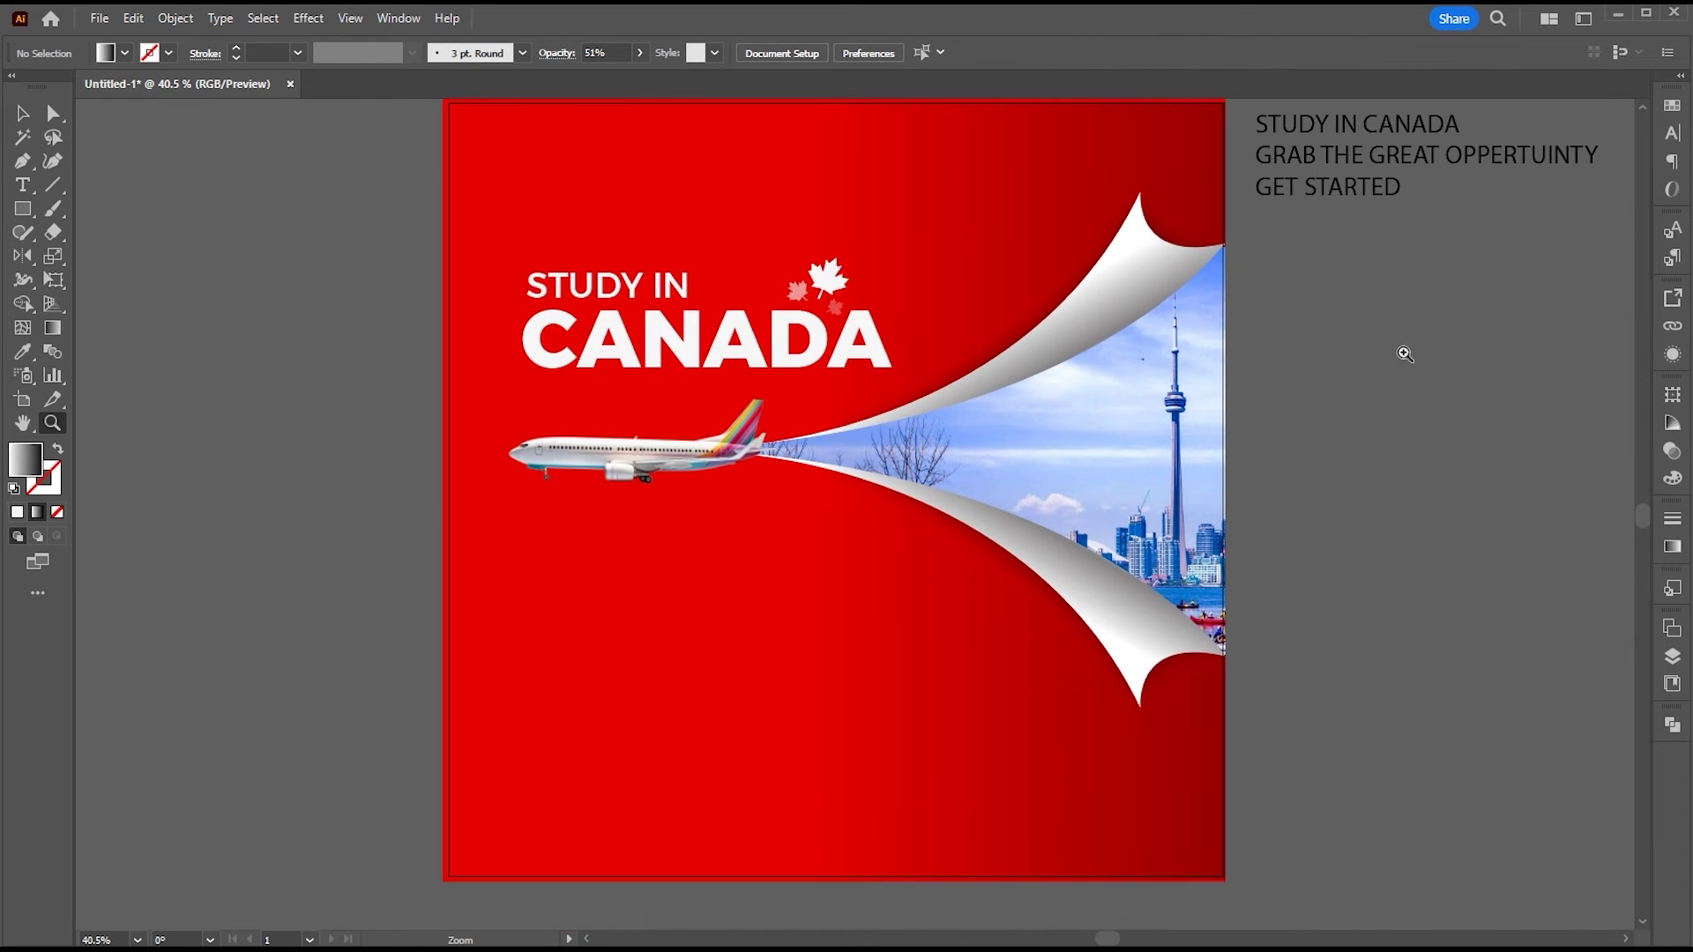
drag(1403, 351, 1354, 393)
key(t)
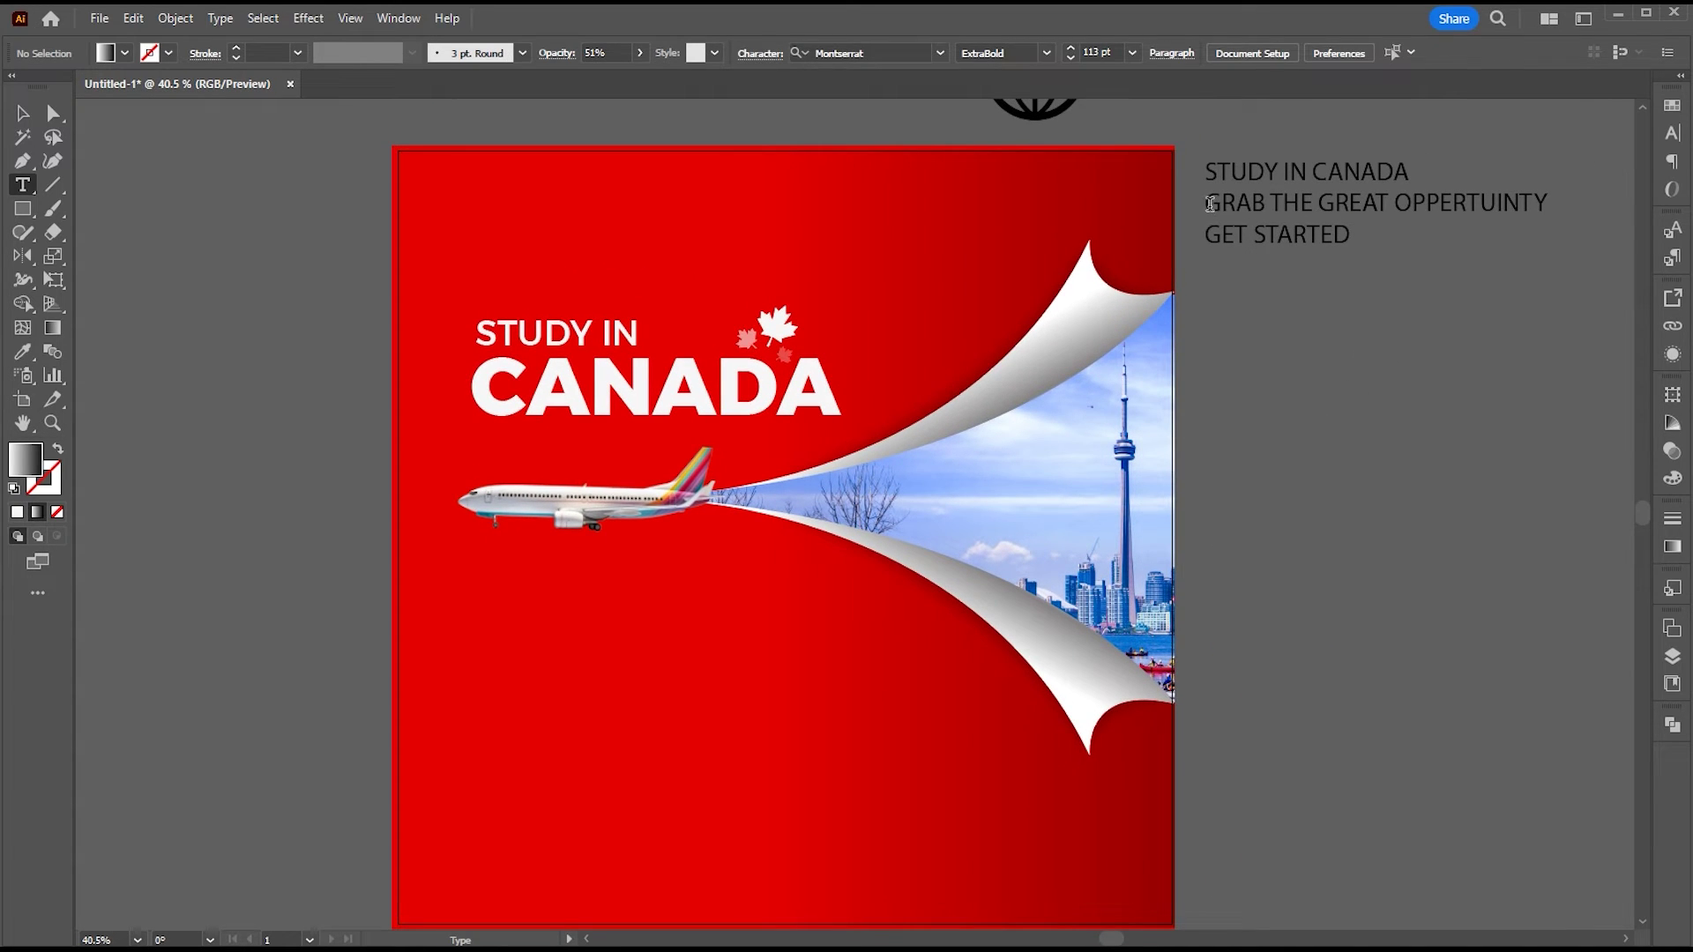
drag(1205, 203, 1550, 203)
key(ctrl+c)
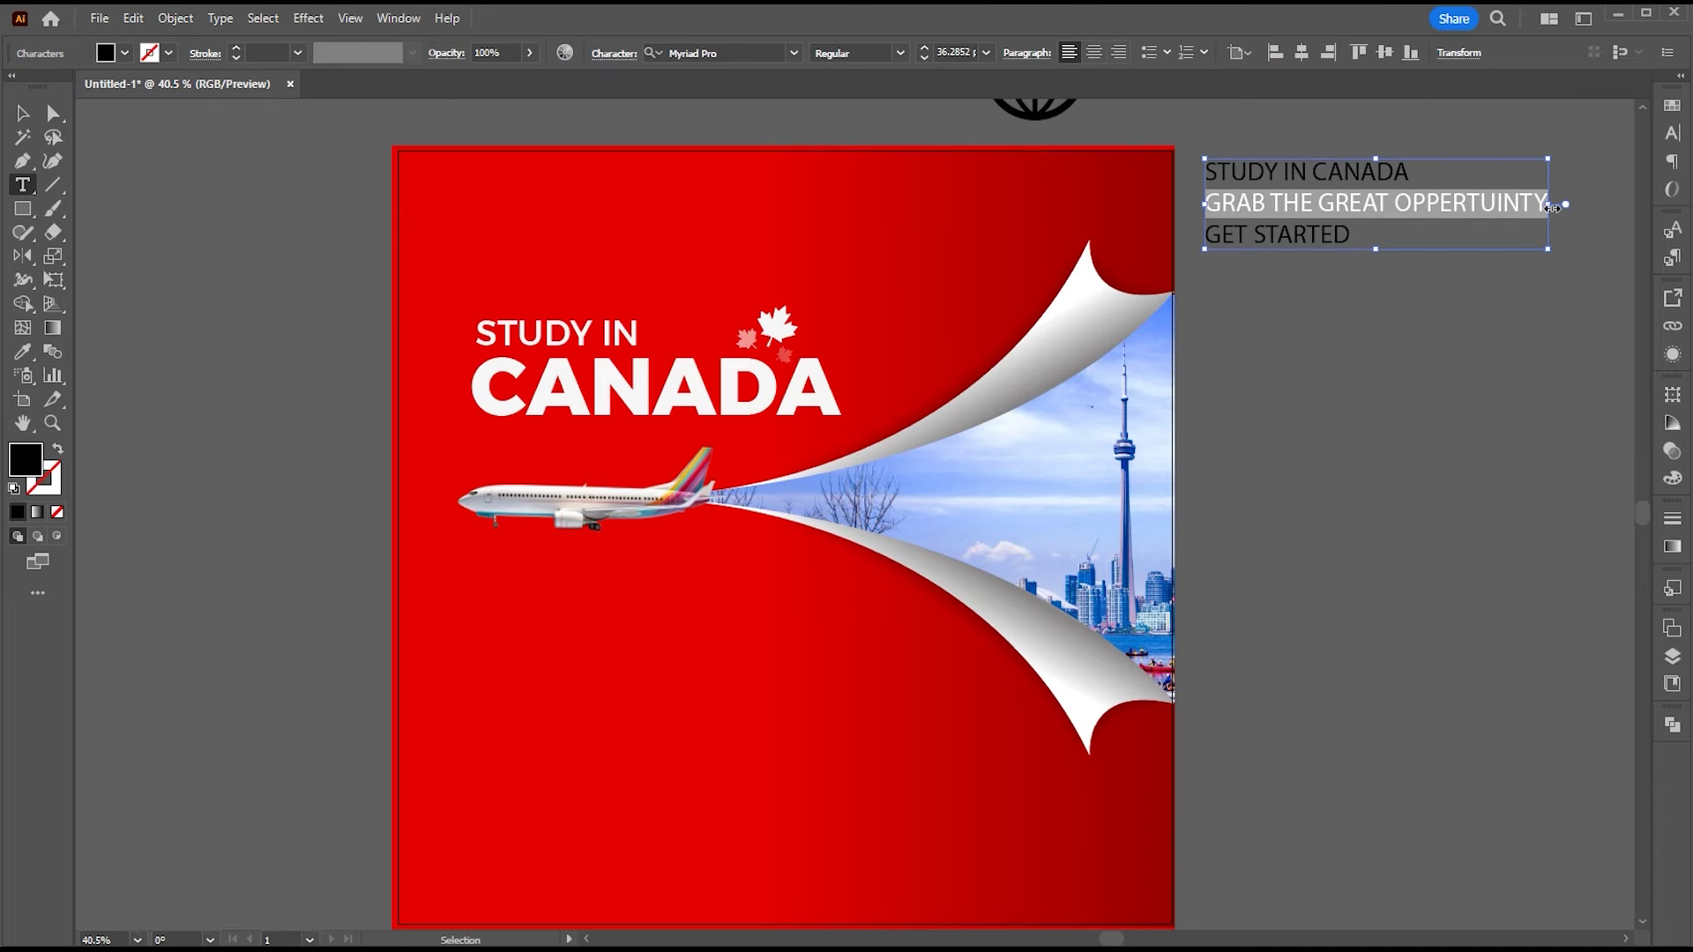
Step: Duplicate the STUDY IN CANADA text below the airplane and replace its content with the copied slogan line
click(22, 114)
drag(724, 466, 749, 373)
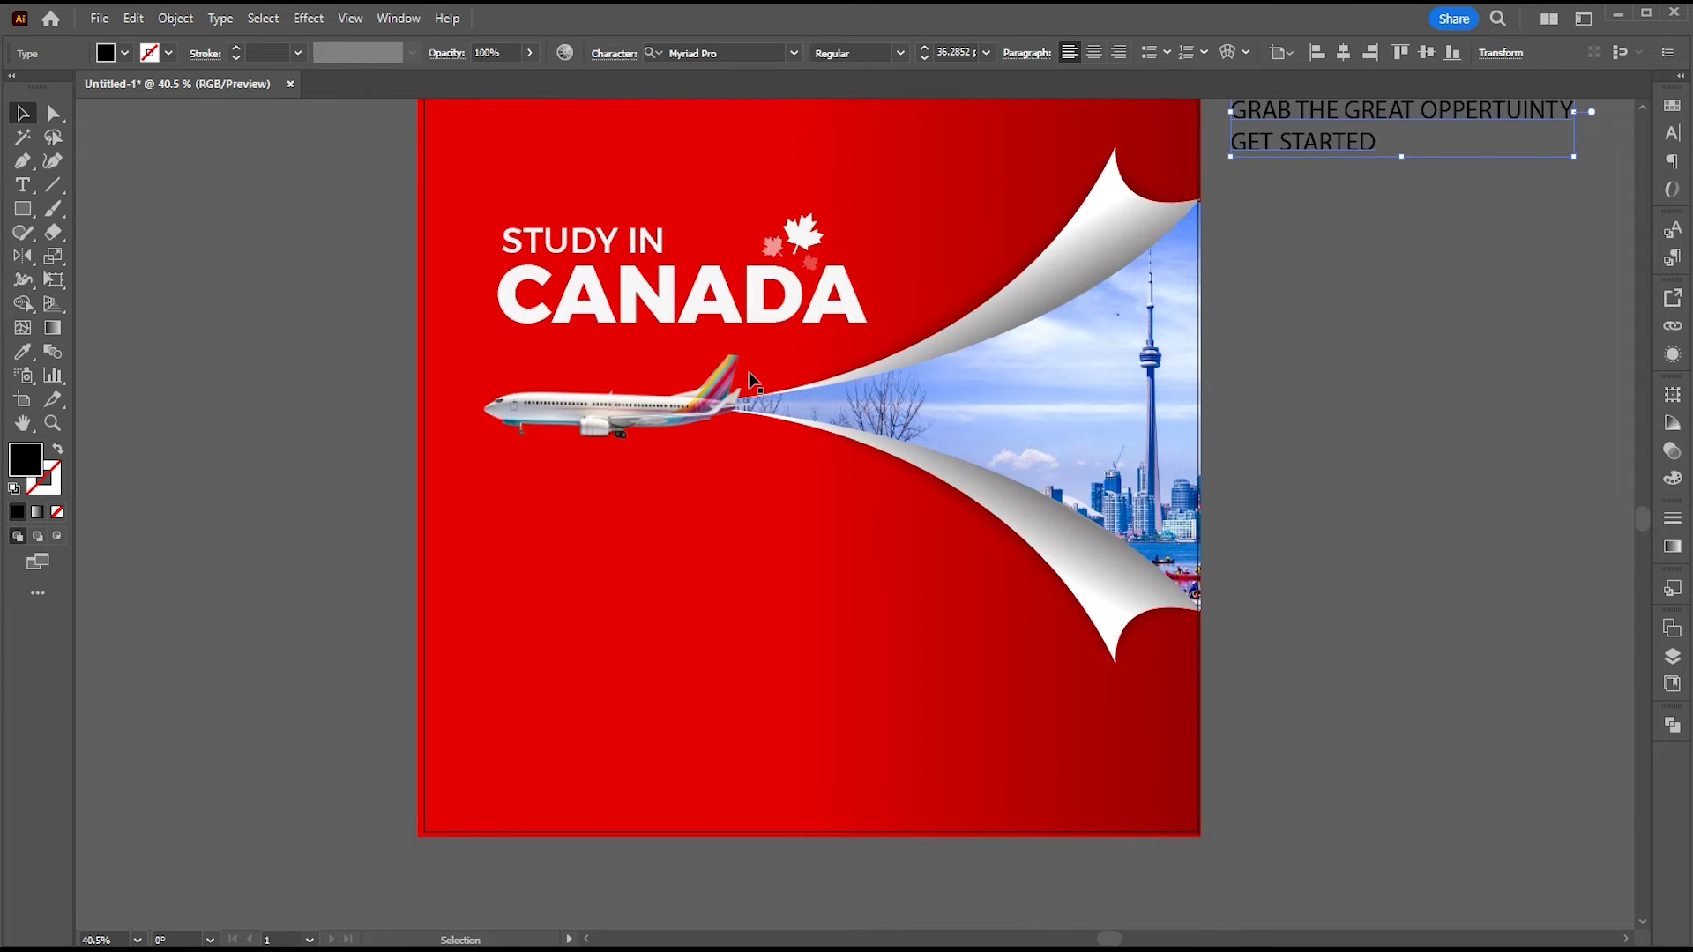
drag(670, 319, 758, 617)
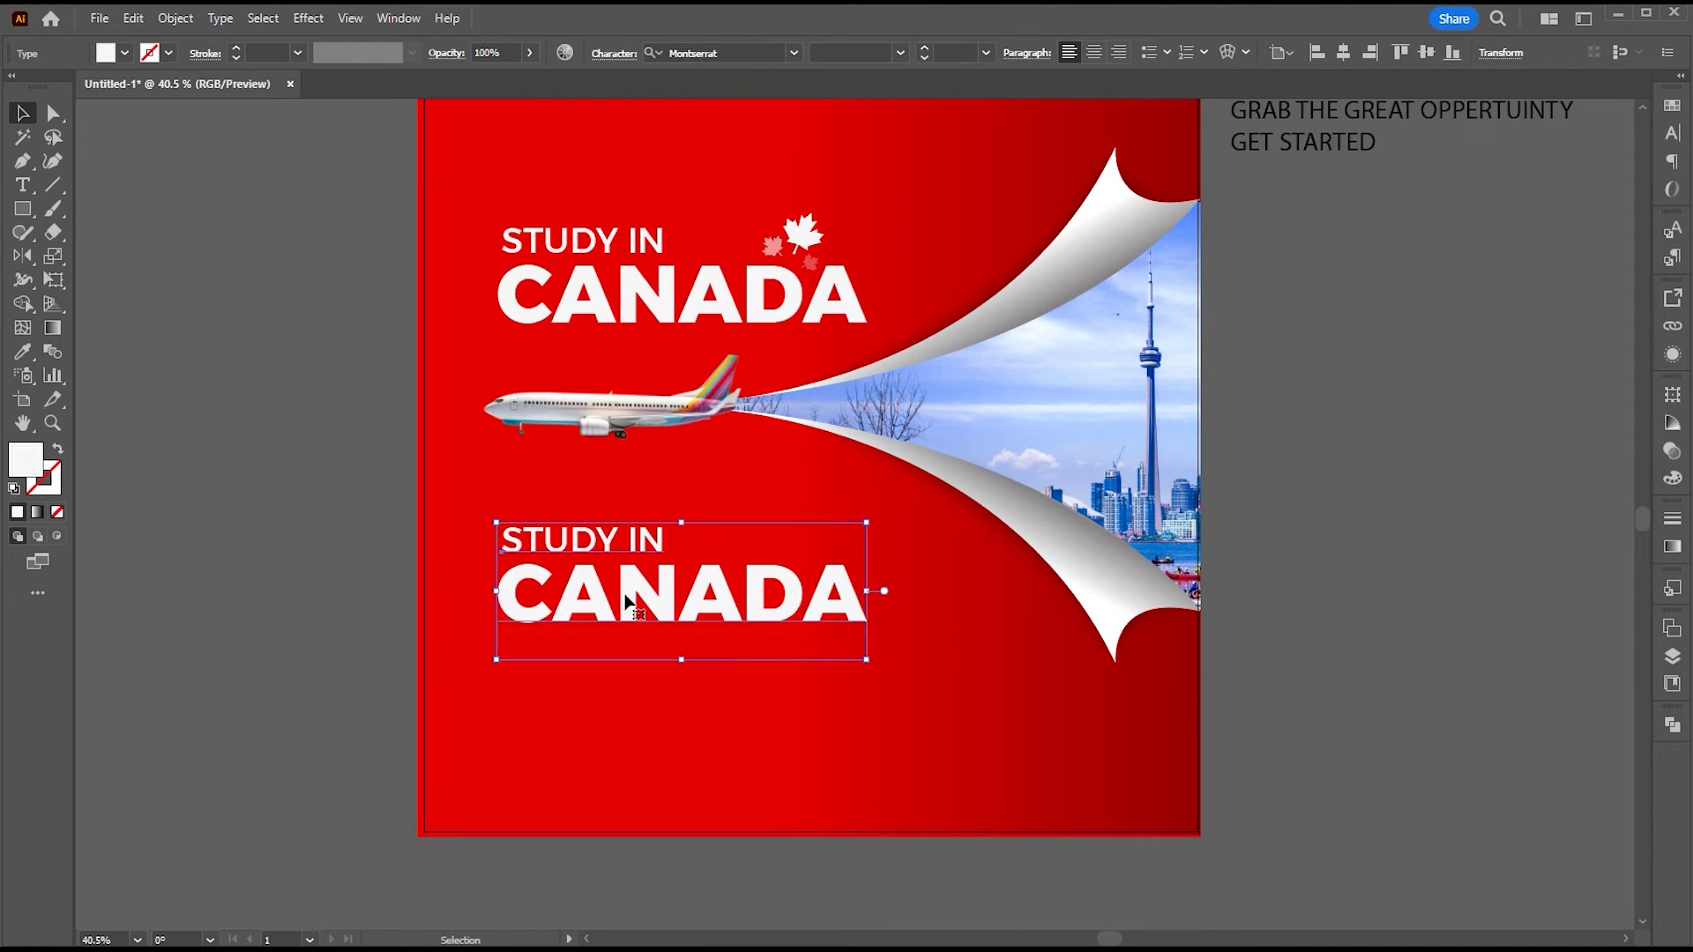
key(t)
click(787, 611)
key(ctrl+a)
key(ctrl+v)
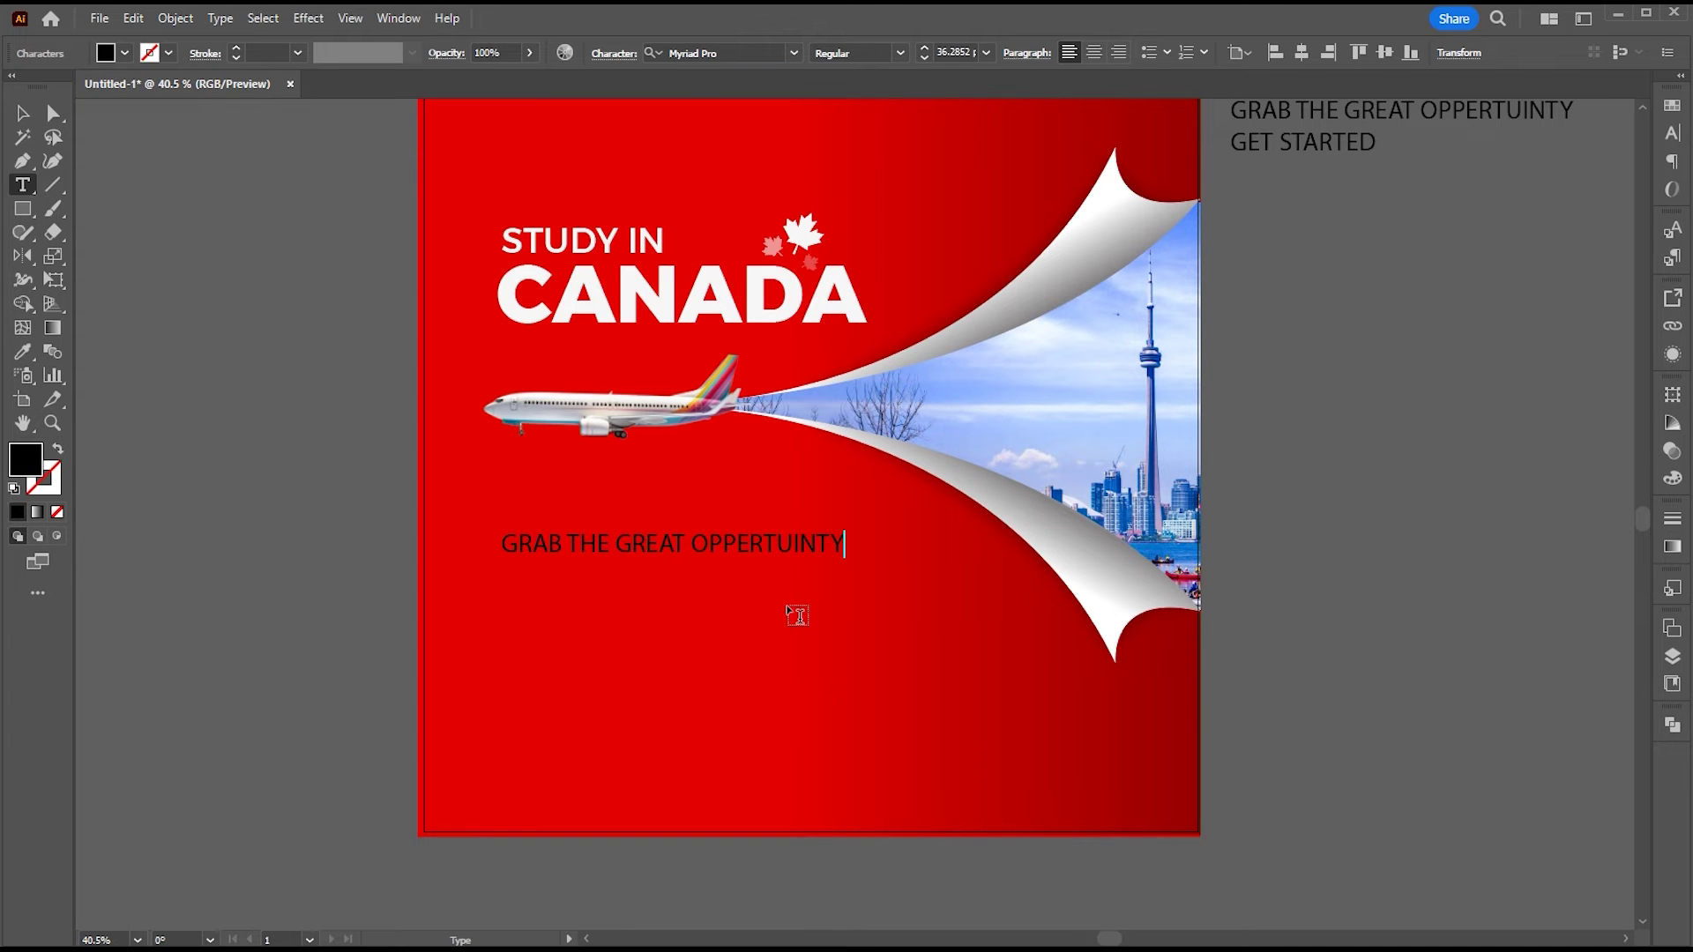
Step: Give the pasted slogan the text style of STUDY IN using the Eyedropper
click(22, 113)
key(i)
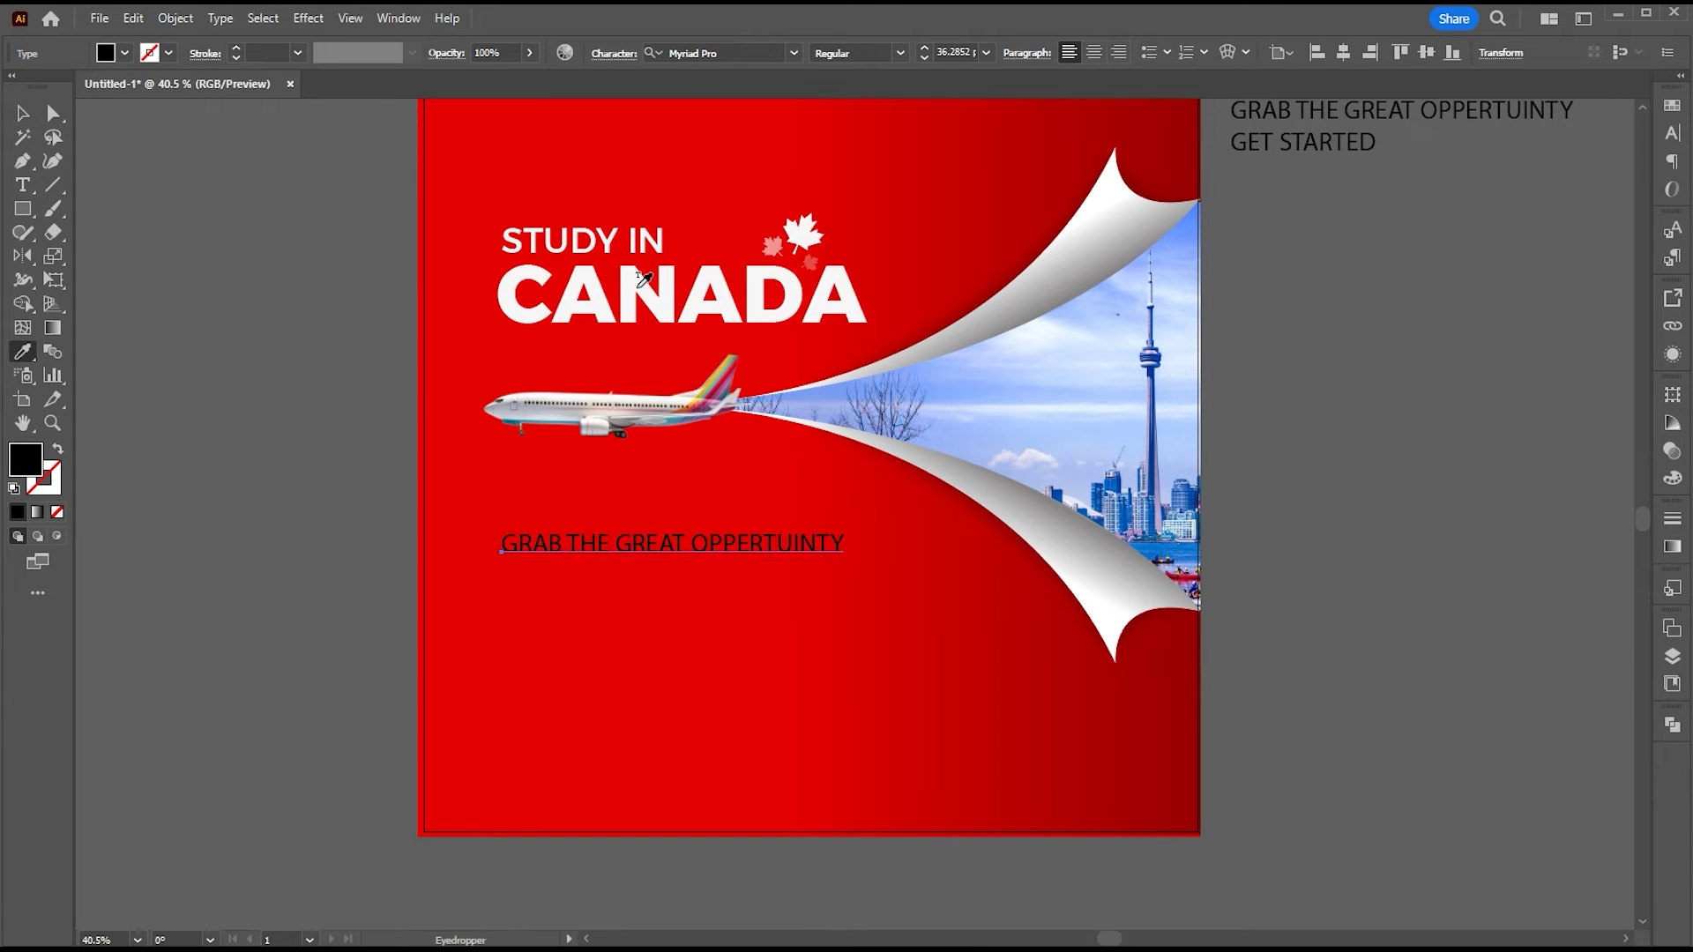
click(609, 233)
key(v)
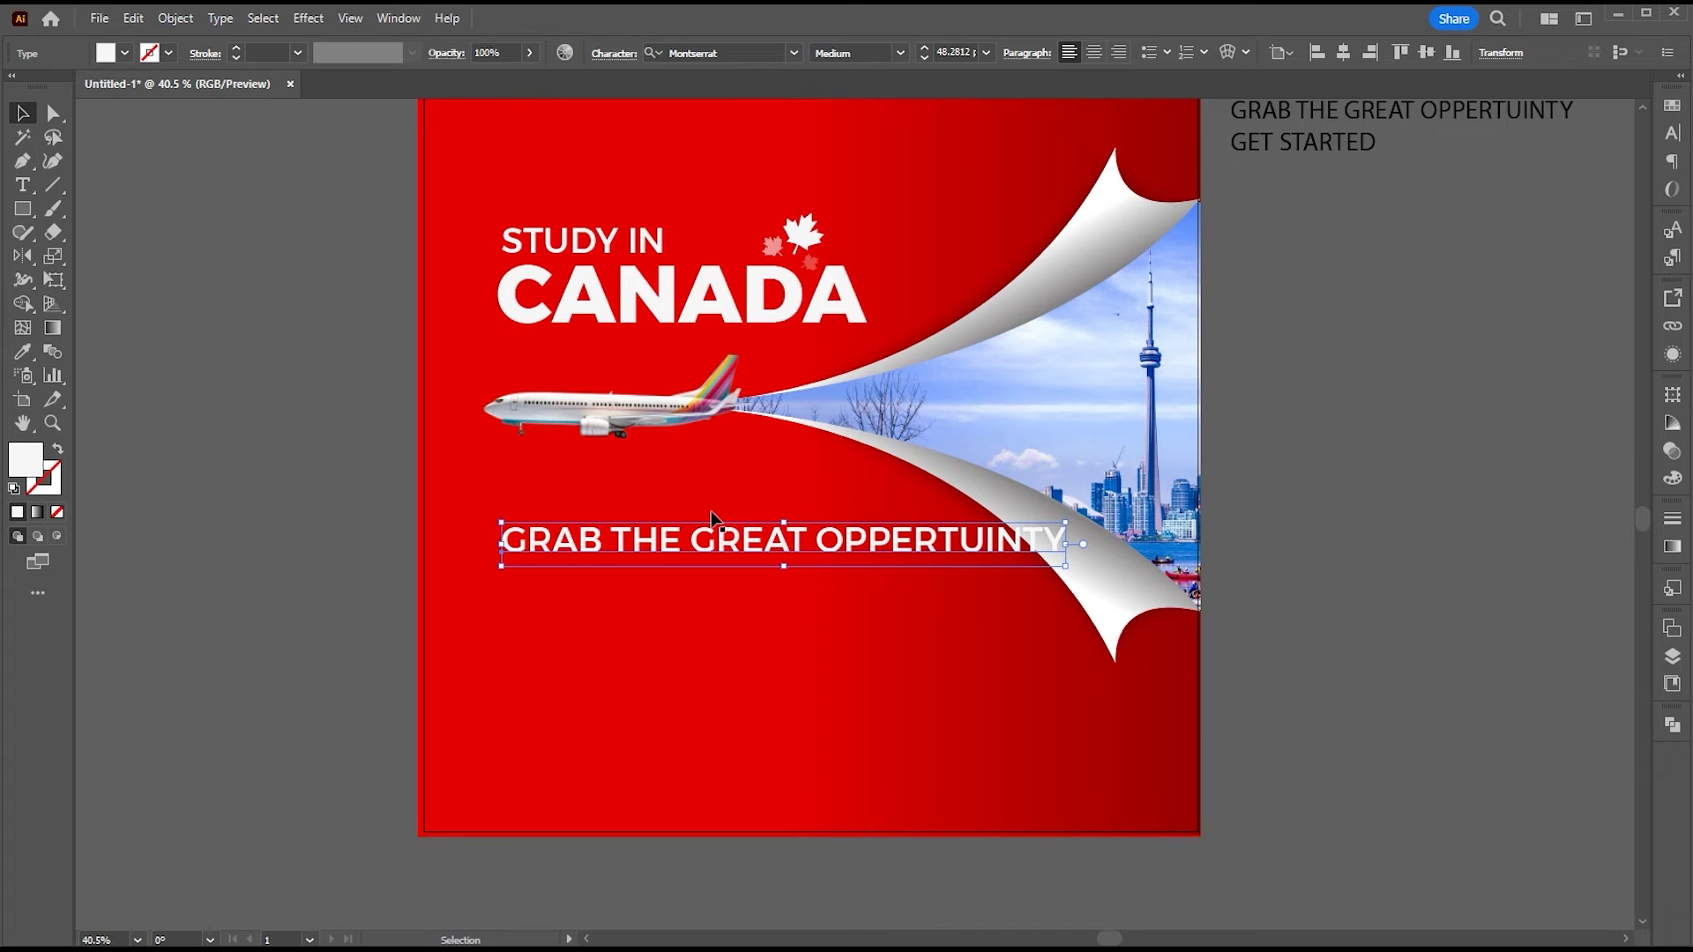
Step: Break the slogan into two lines after "GRAB THE"
key(t)
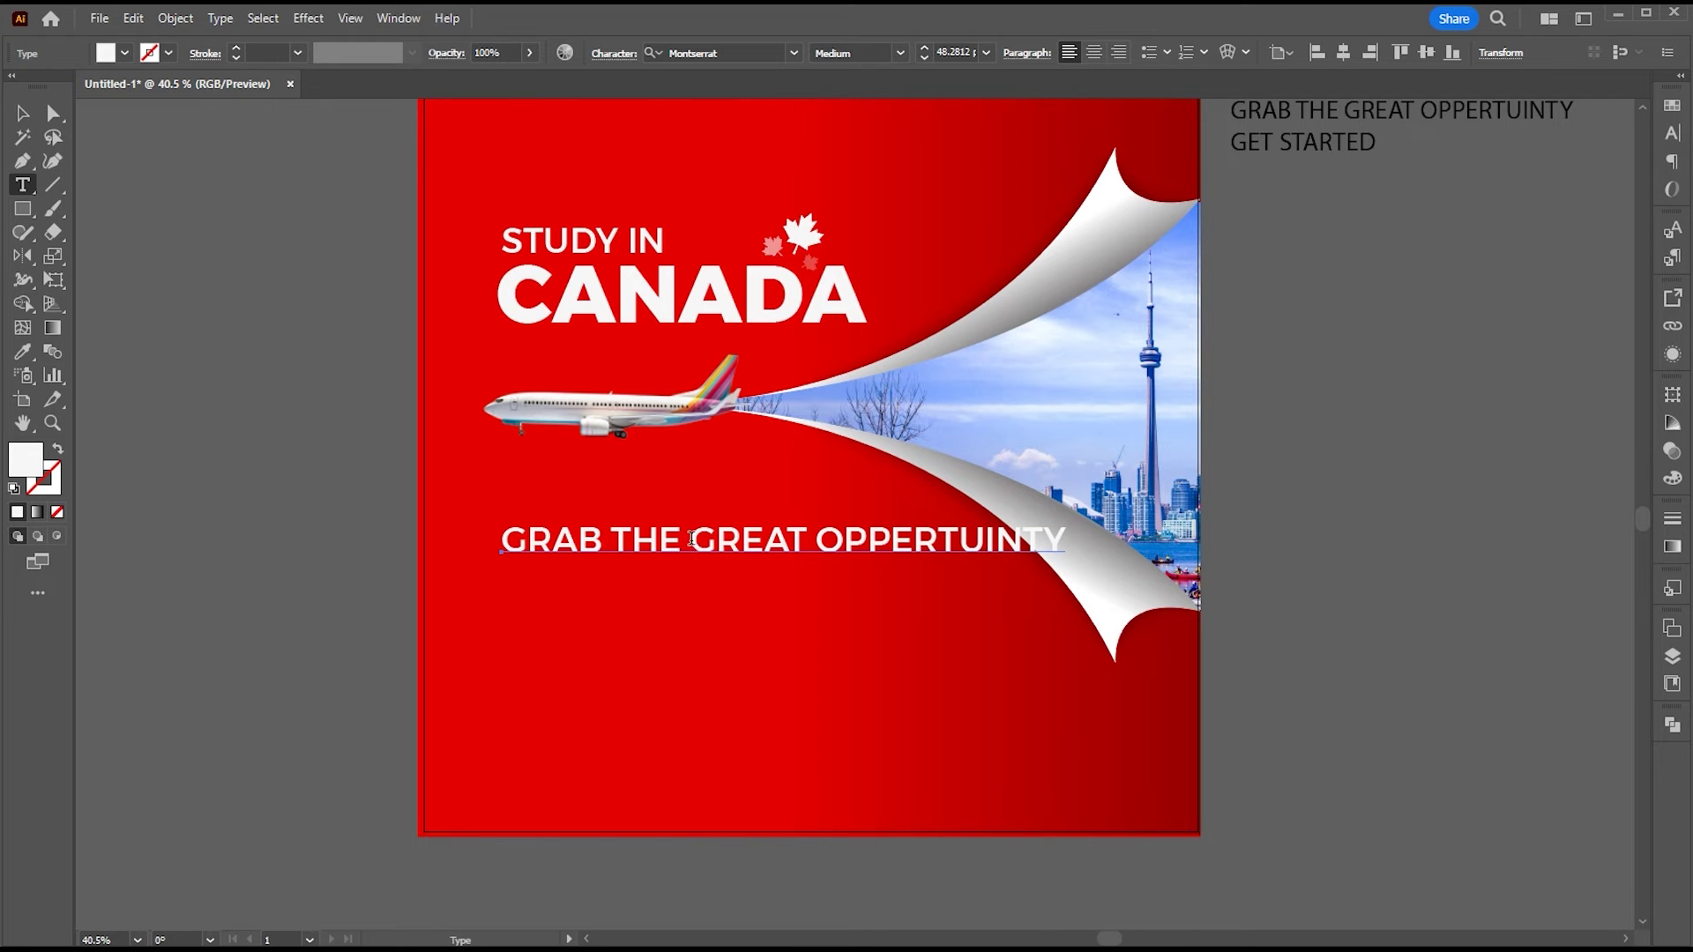
click(692, 538)
key(BackSpace)
key(Return)
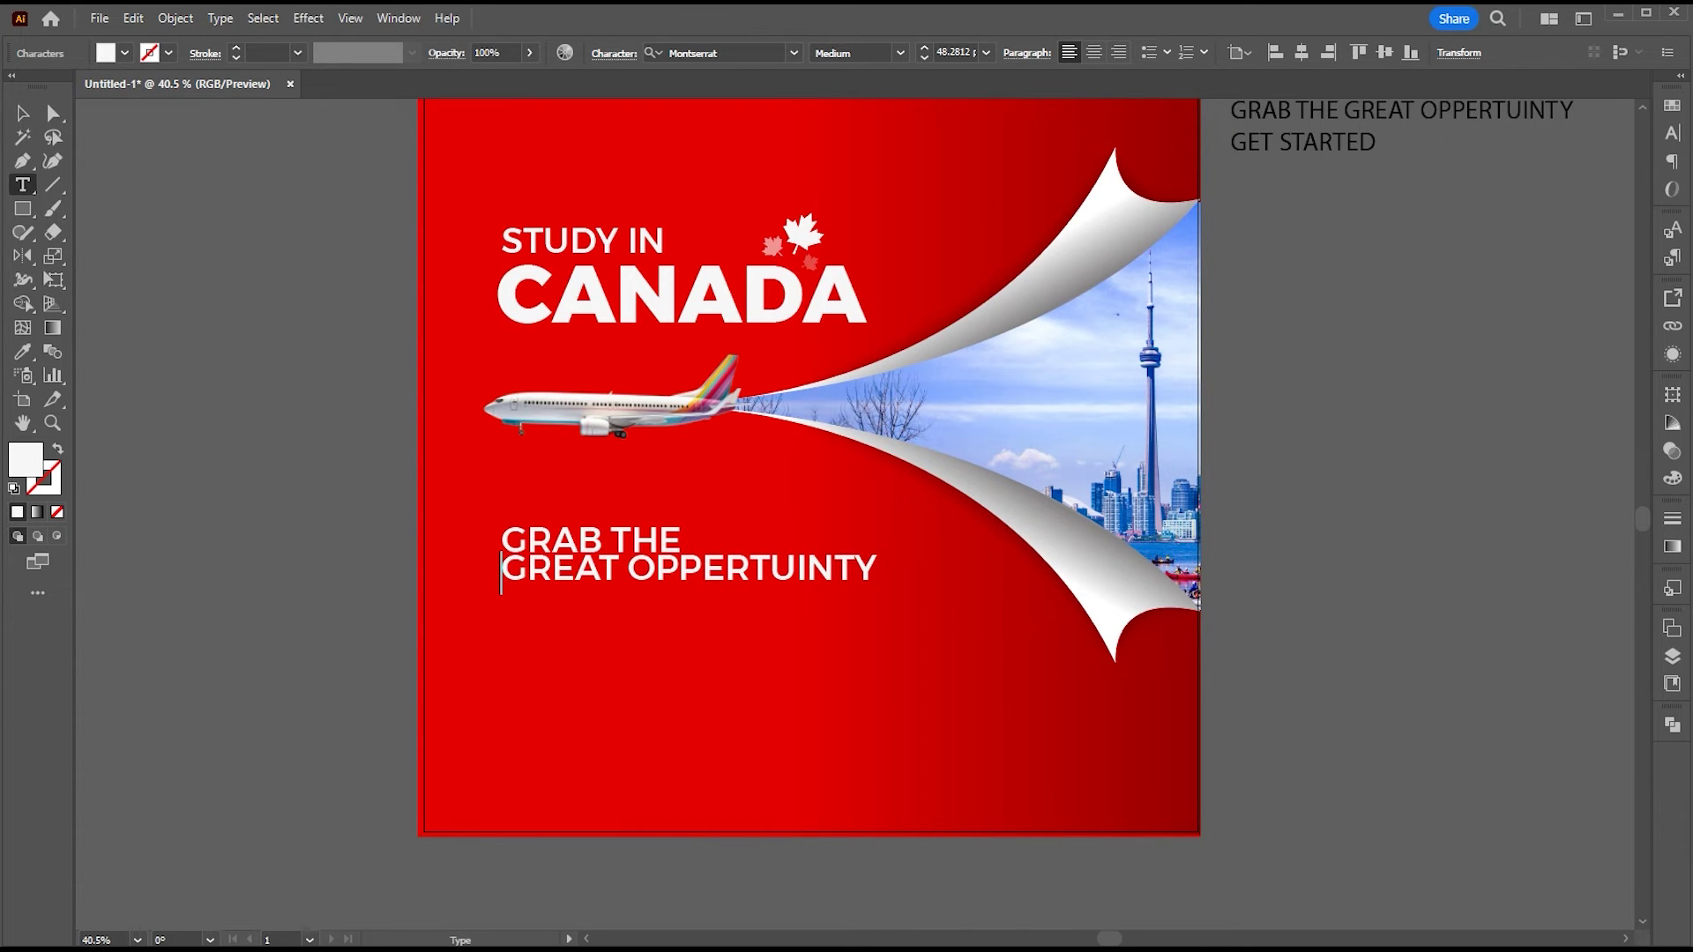
Step: Increase the line spacing of the two-line slogan and enlarge its text to about 52.8 pt
click(23, 114)
key(alt+Down)
key(alt+Down)
key(alt+Down)
key(alt+Down)
key(alt+Down)
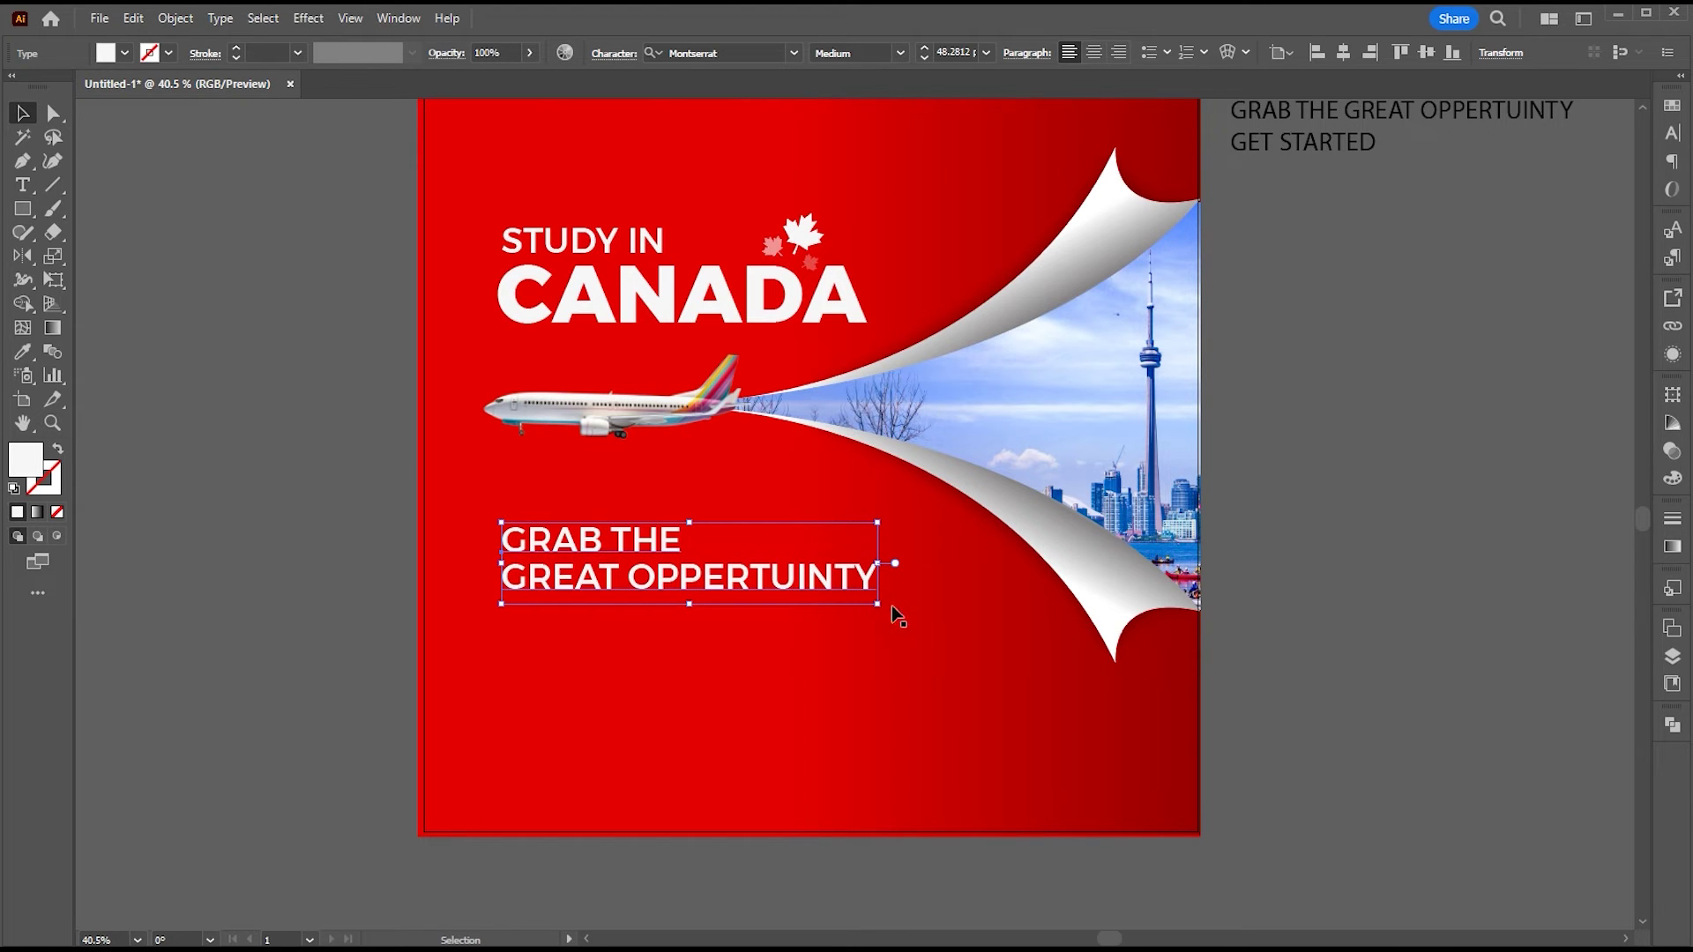
drag(878, 605, 913, 612)
drag(664, 585, 660, 604)
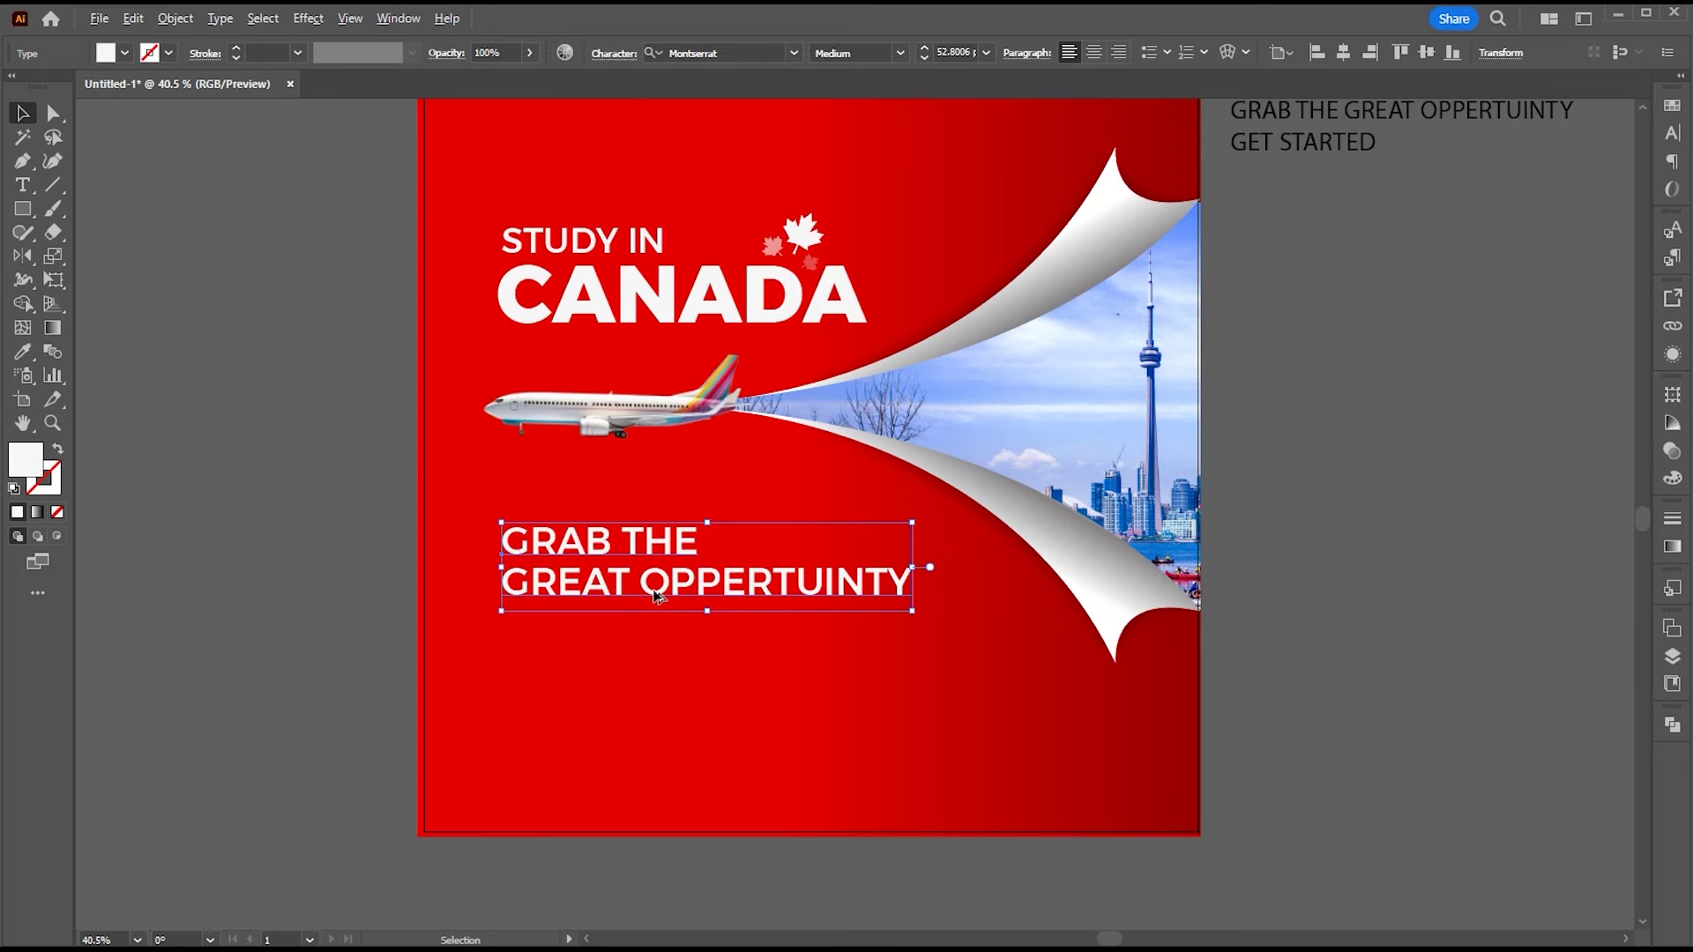
key(alt+Down)
Step: Place a copy of the note text GET STARTED below the slogan and match it to the slogan's text style
click(1441, 362)
key(t)
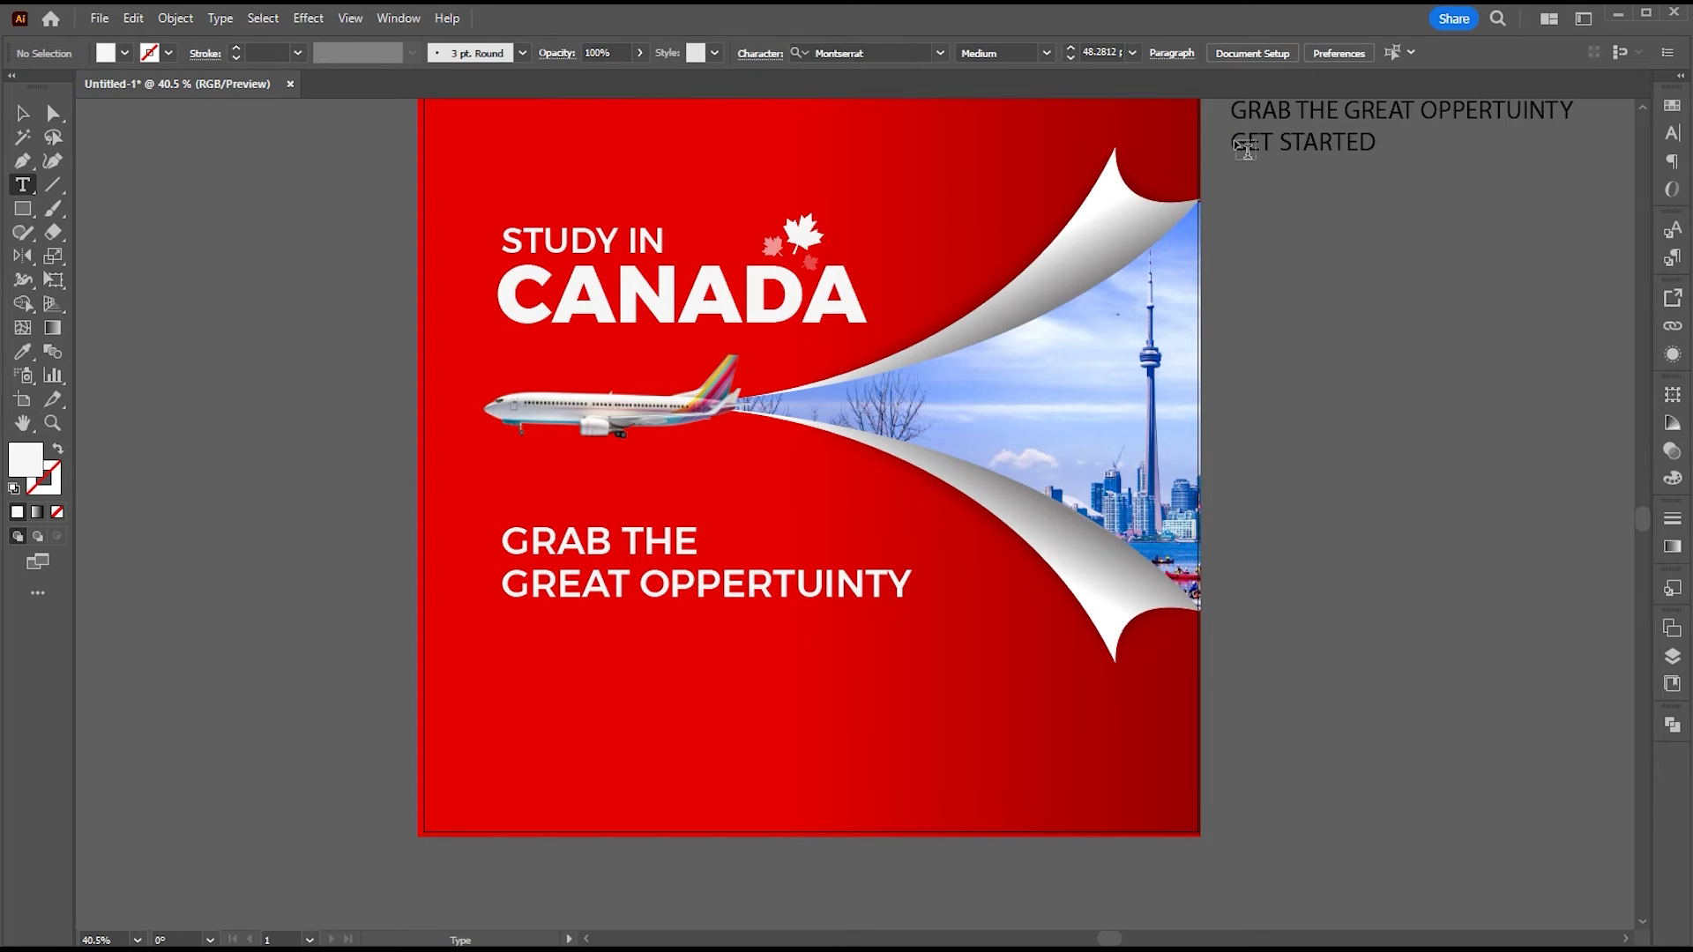
drag(1235, 141, 1379, 142)
key(ctrl+c)
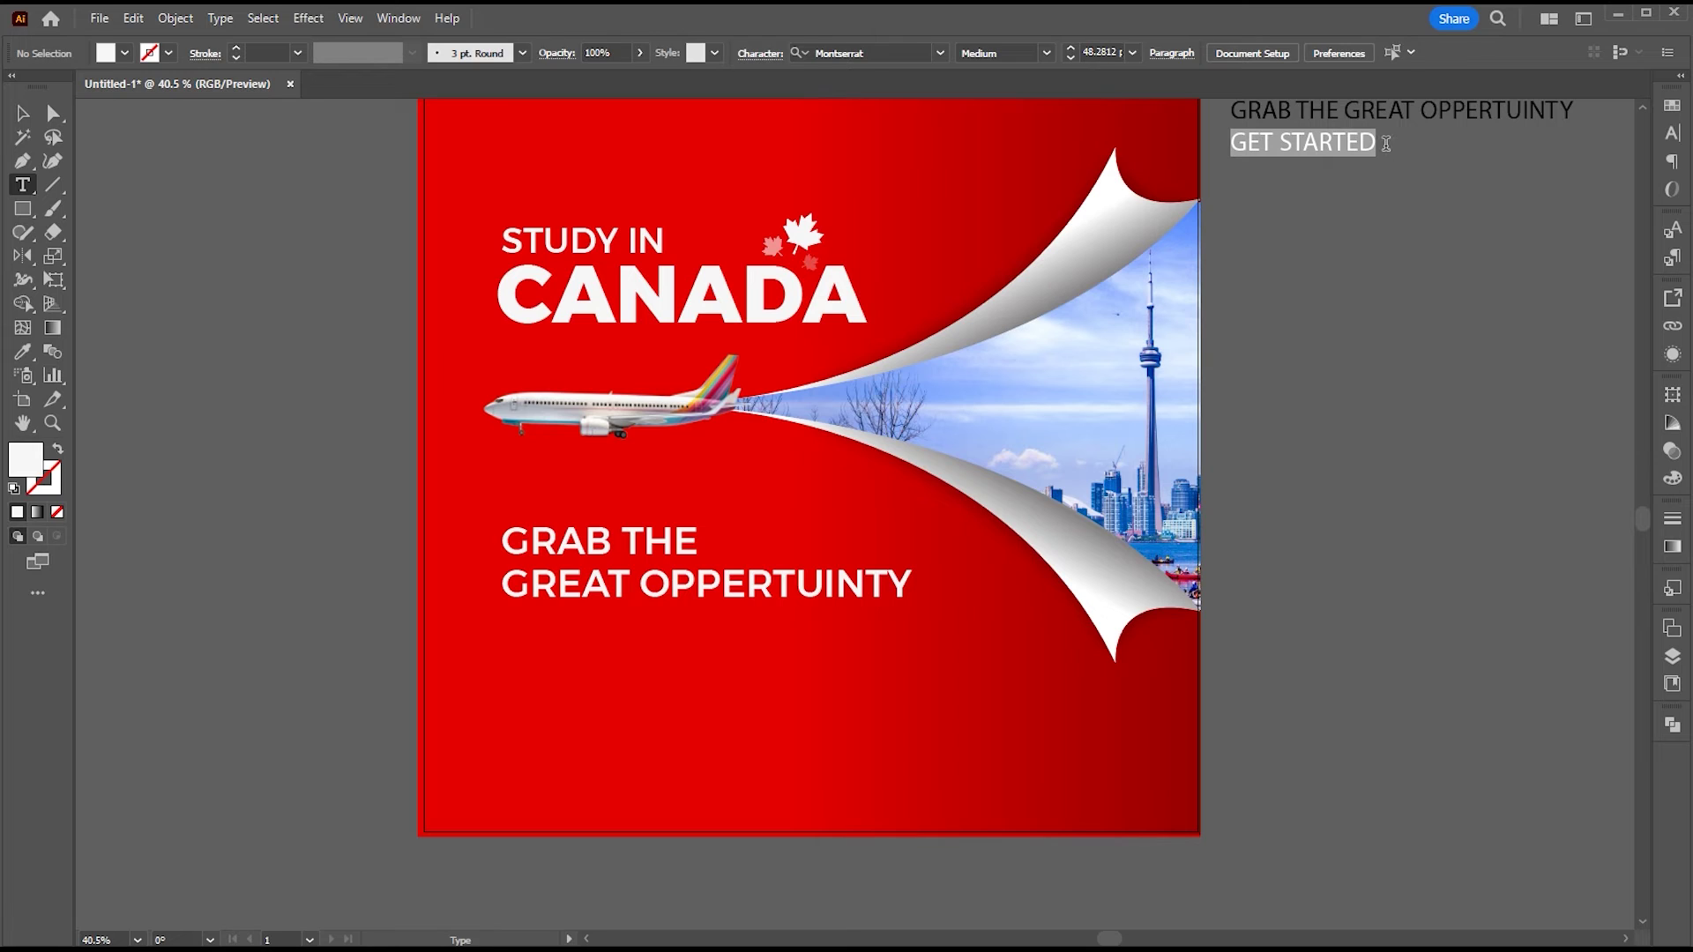
click(23, 113)
key(ctrl+v)
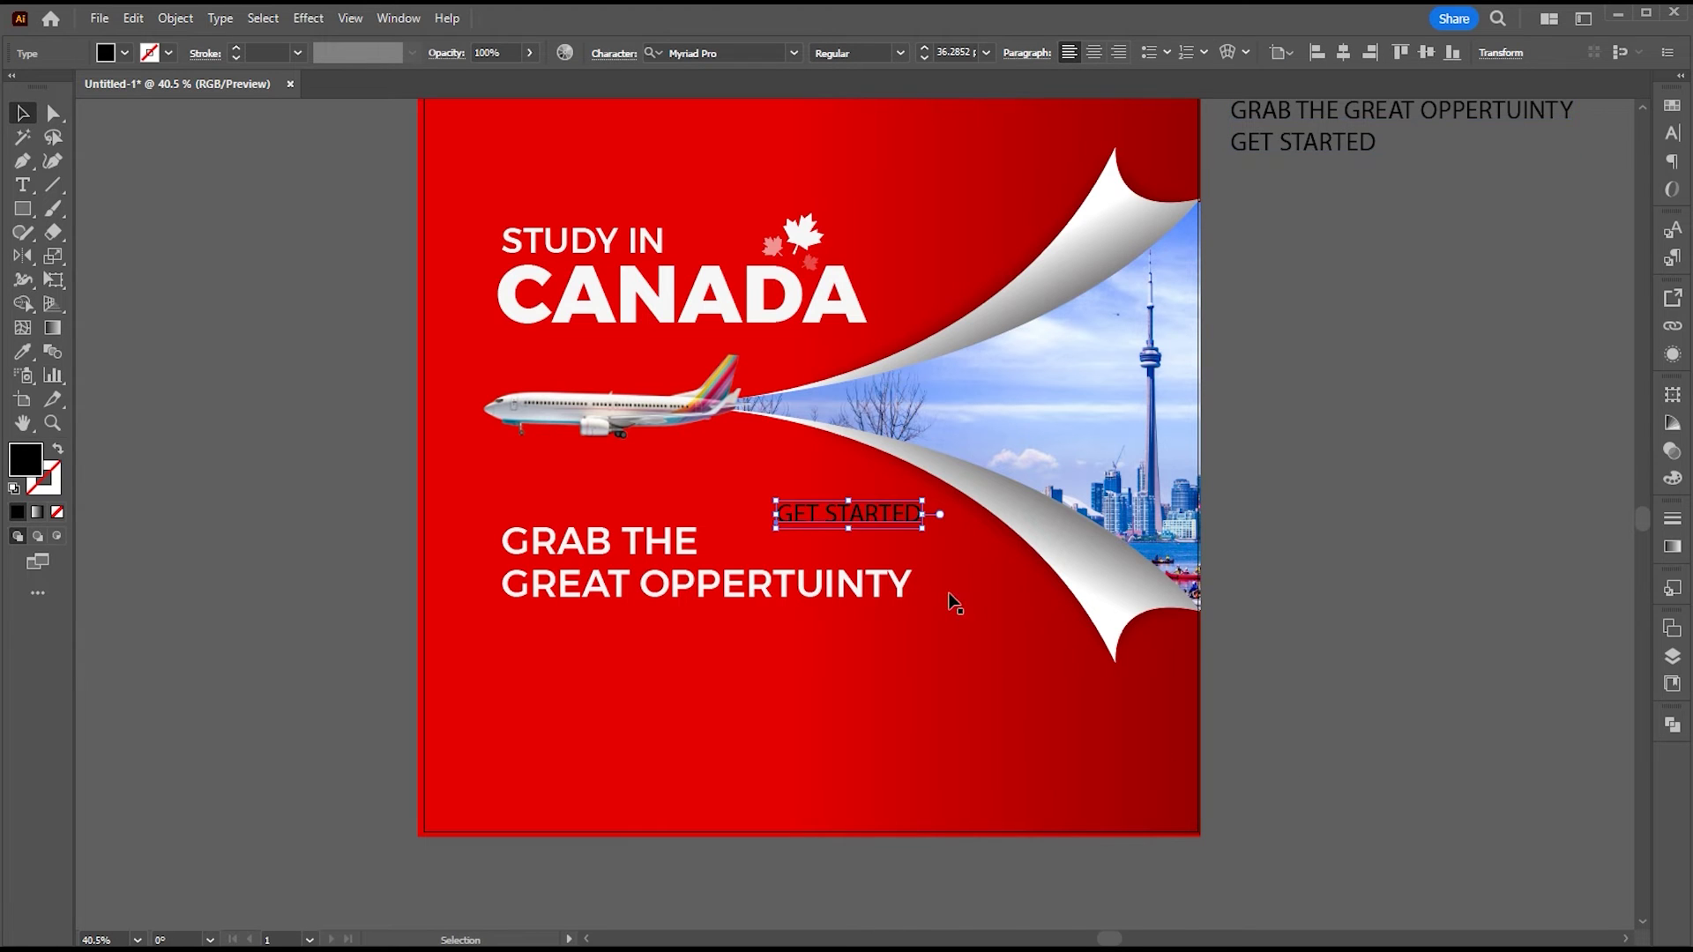
drag(895, 540, 703, 721)
key(i)
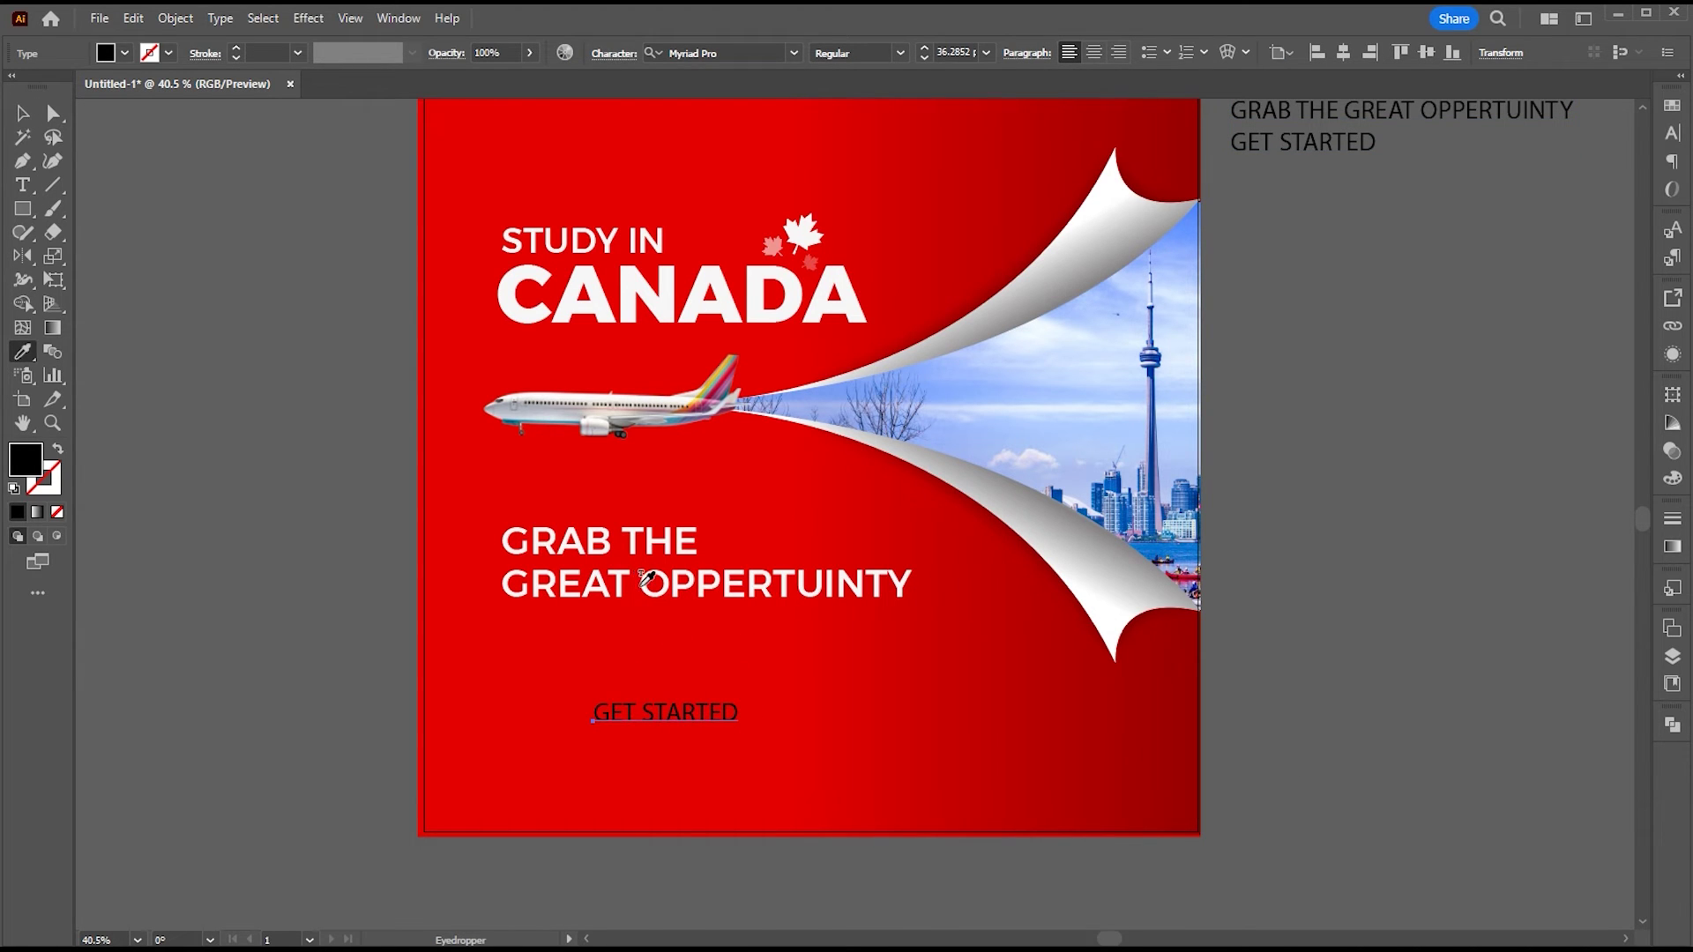
click(594, 551)
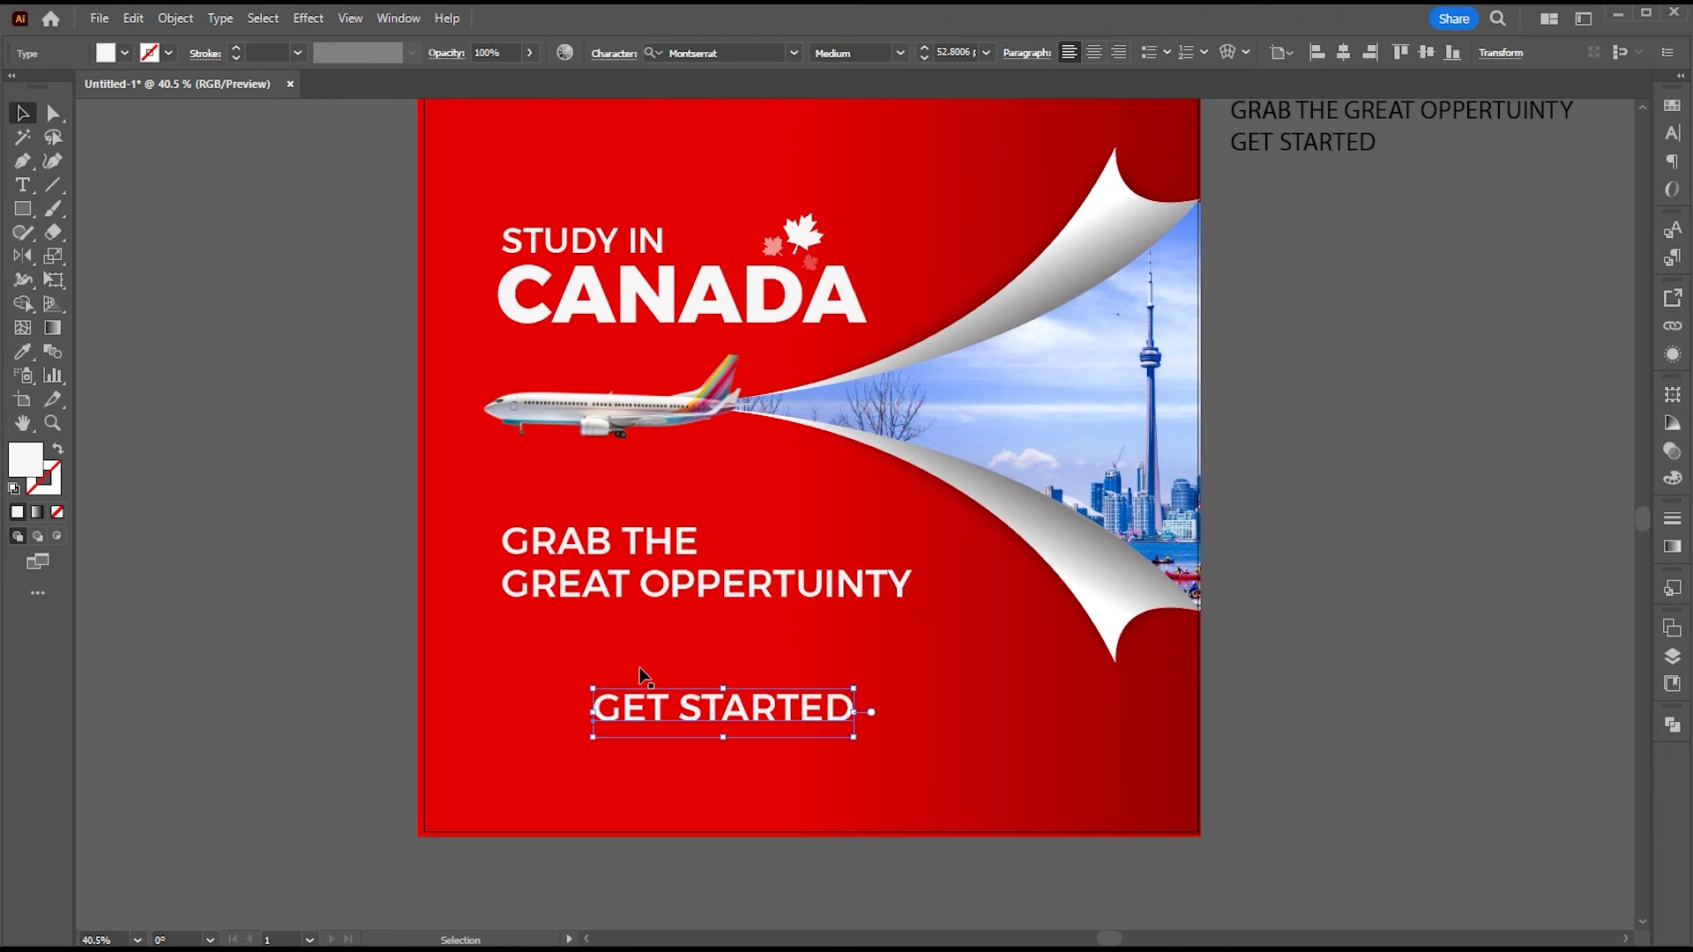
Step: Draw a white rectangle about 188 x 43 px with corners rounded about 6.9 px, left-aligned under the slogan
key(z)
drag(584, 661, 803, 668)
key(m)
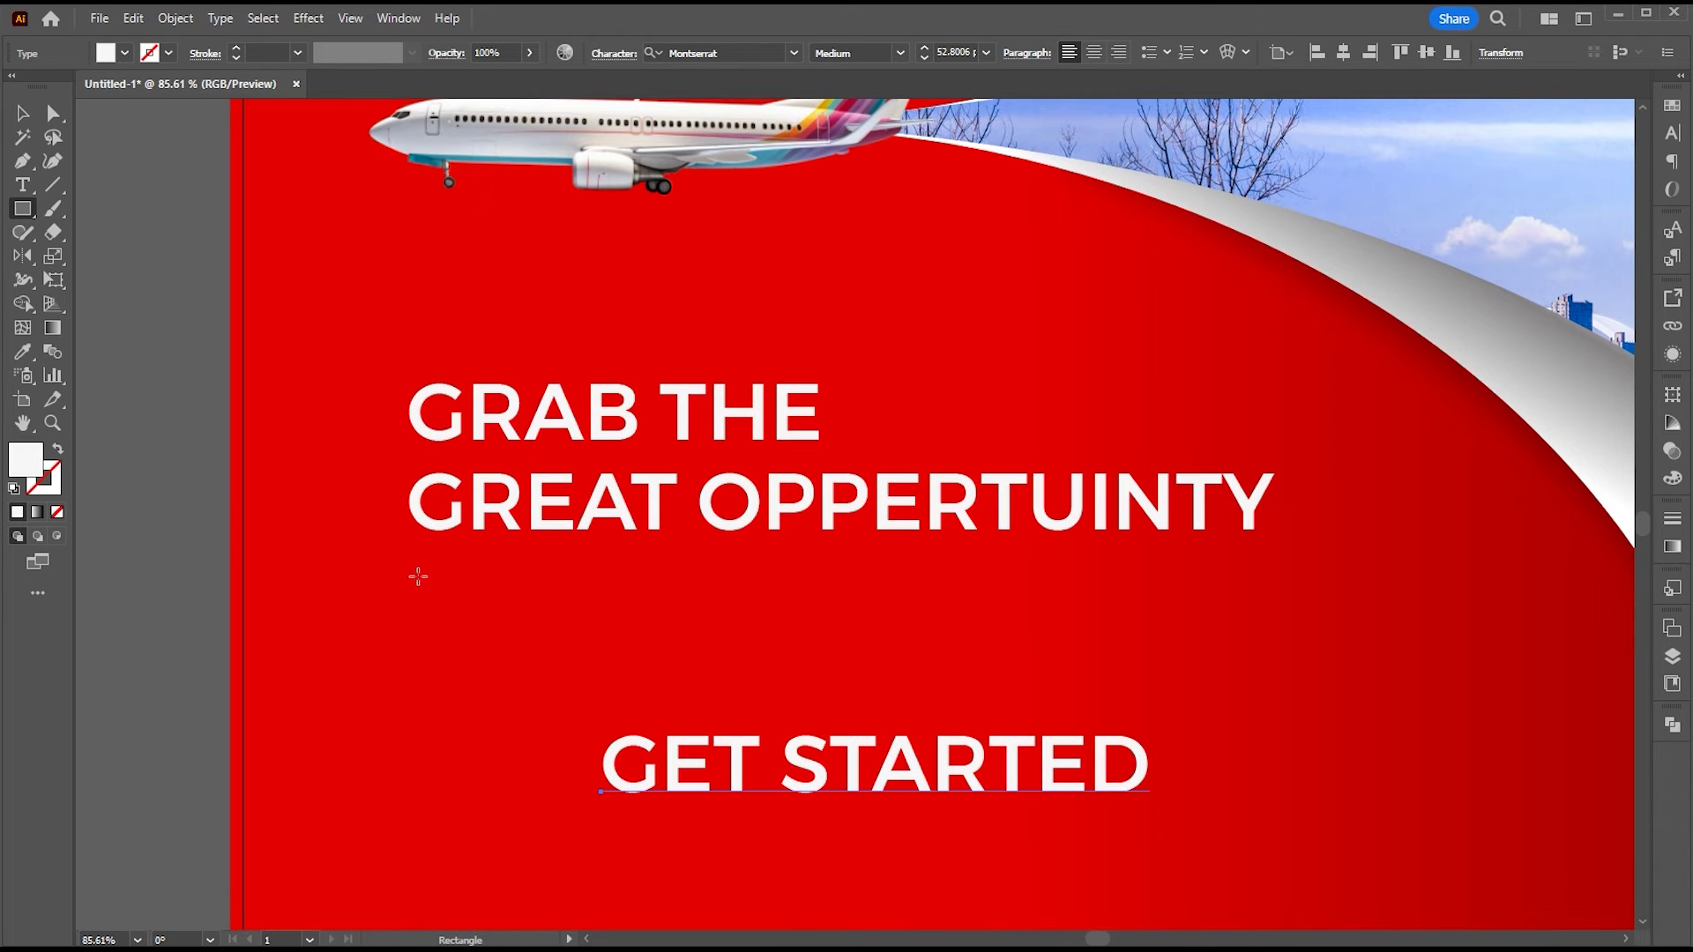
drag(422, 584, 688, 608)
key(a)
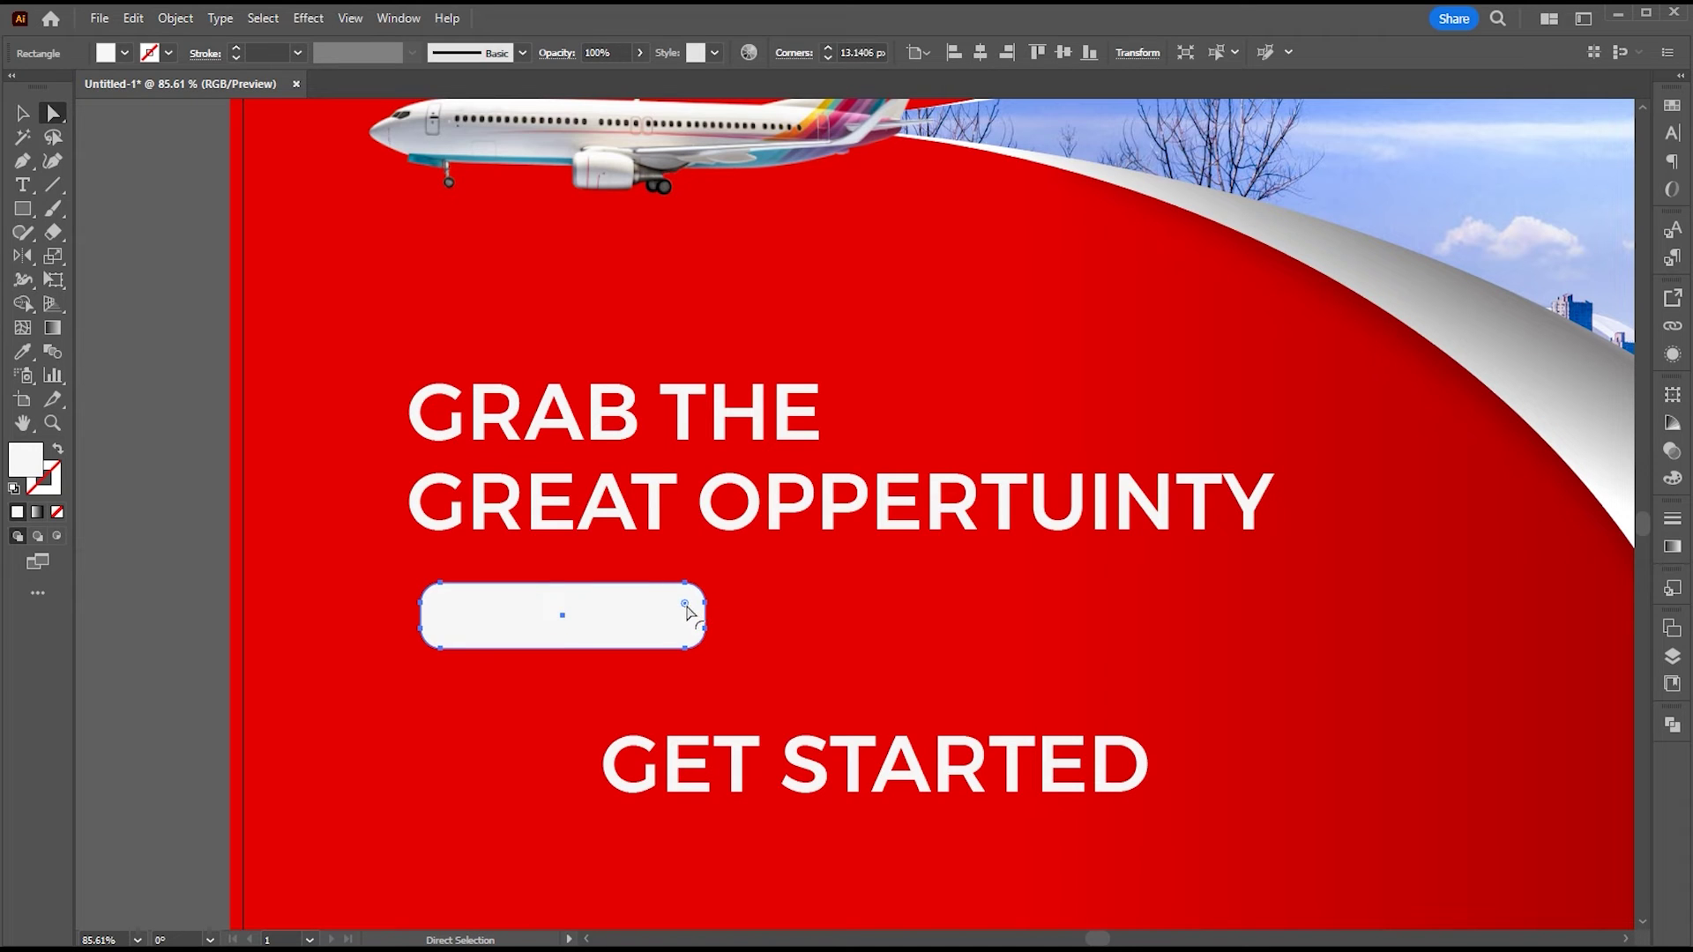
key(v)
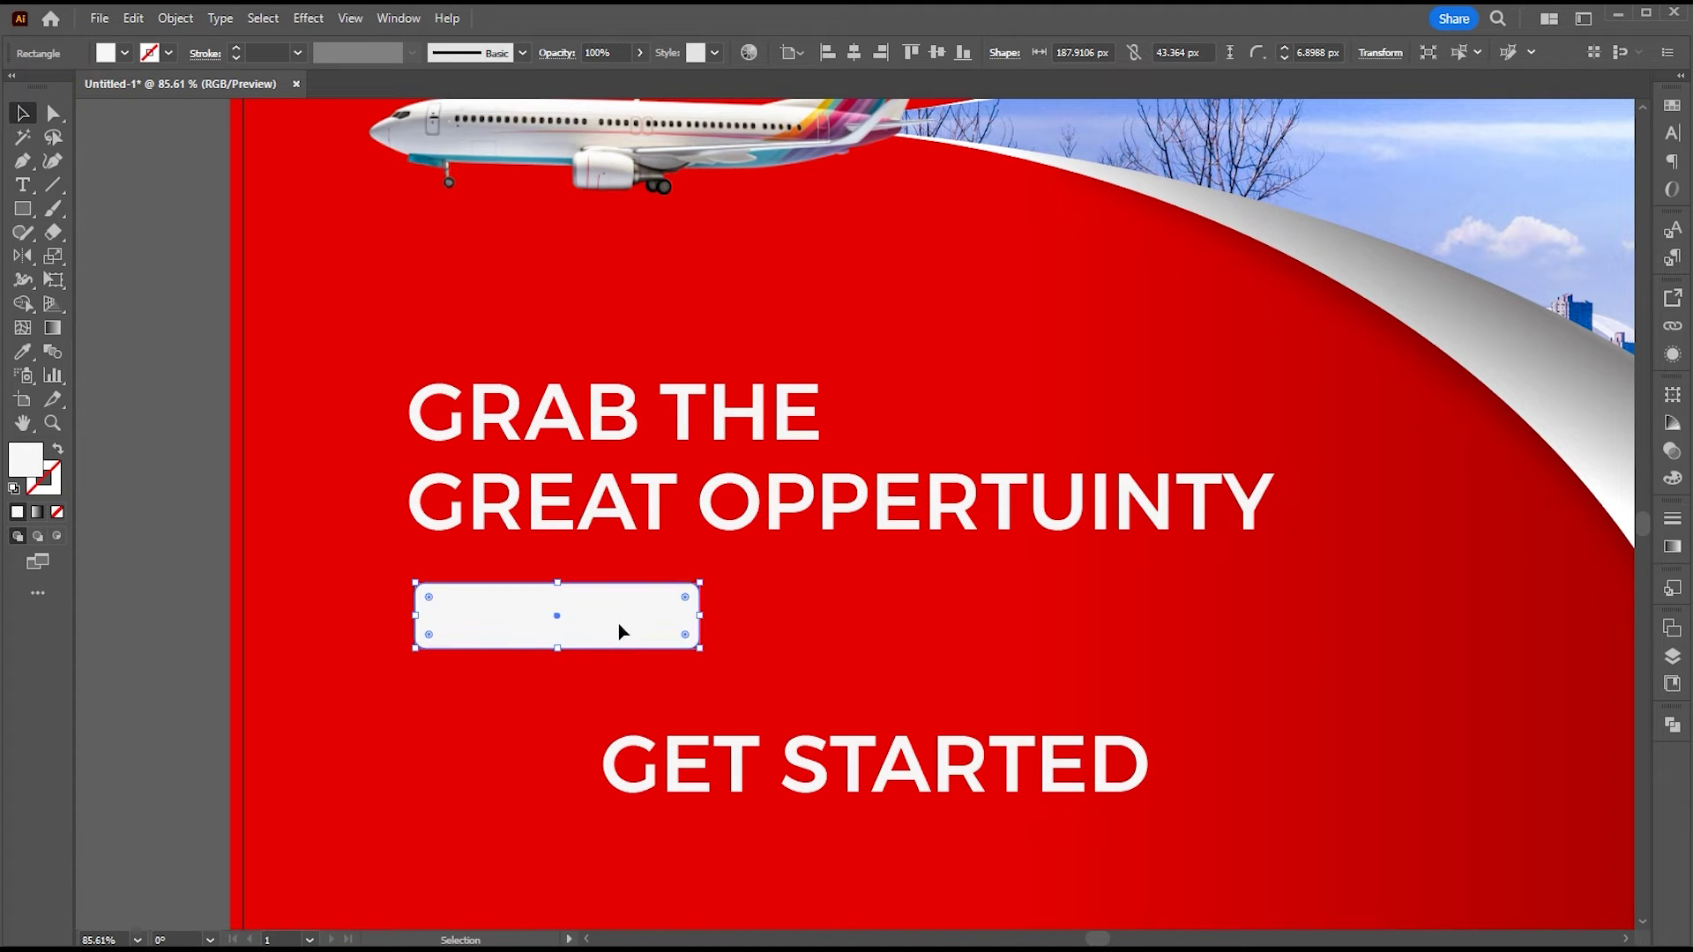
drag(619, 623, 612, 615)
Step: Move GET STARTED over the rounded rectangle and recolor the text red, about D80000
click(801, 761)
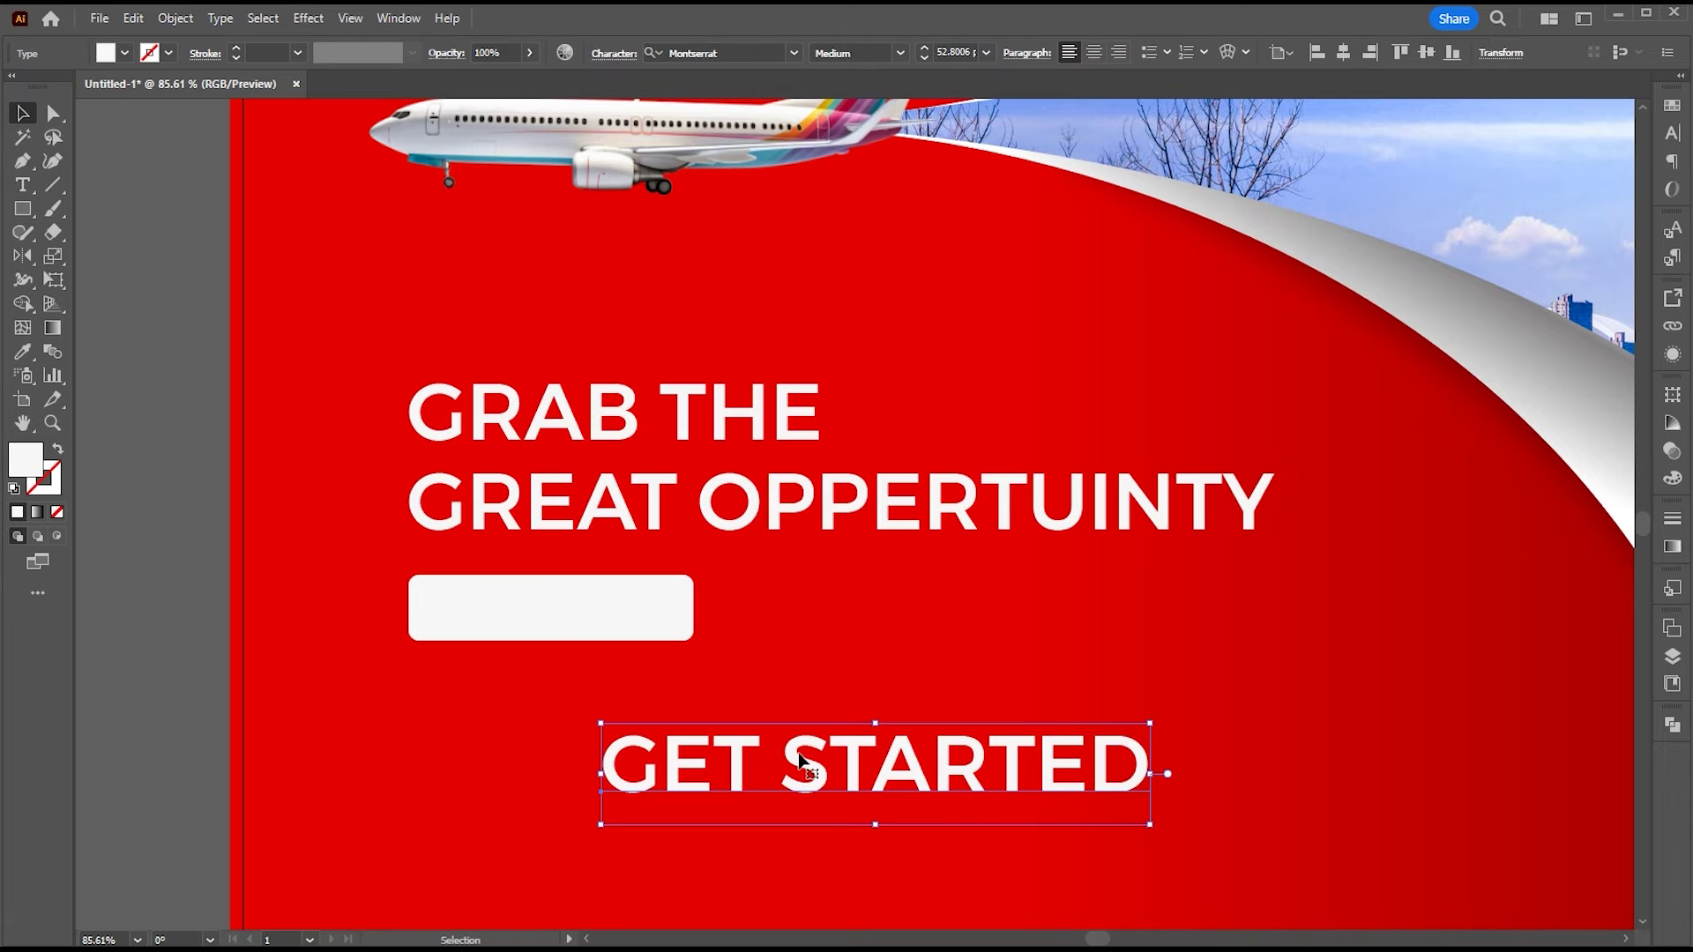
drag(912, 798, 638, 637)
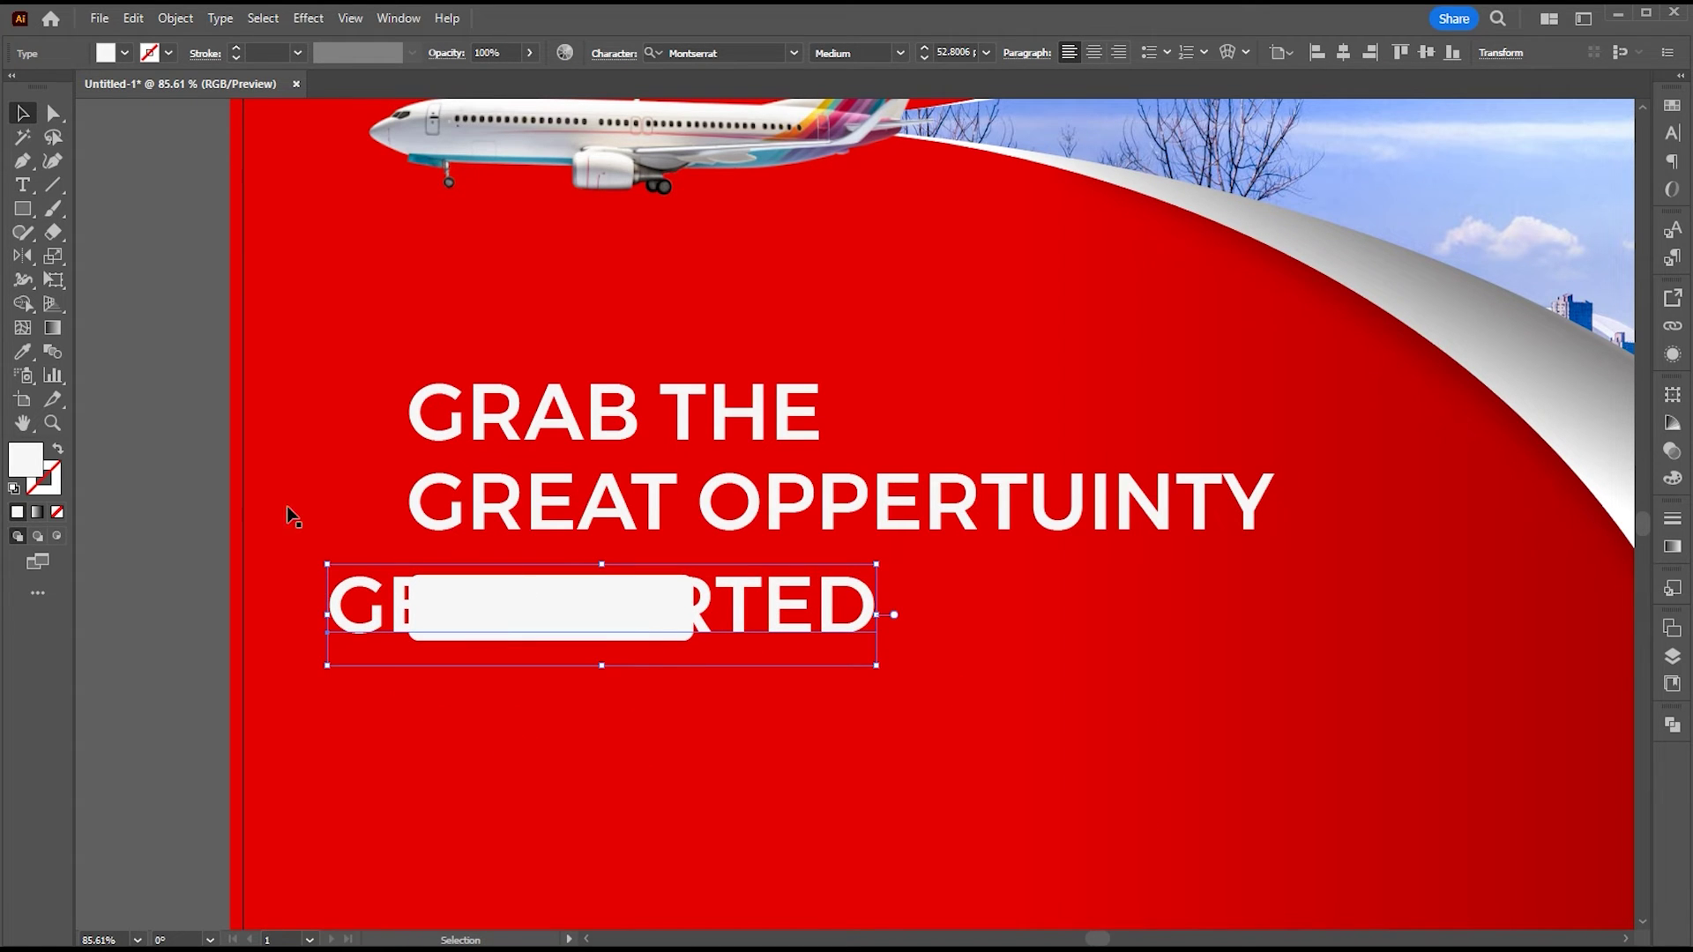
double_click(32, 464)
click(525, 467)
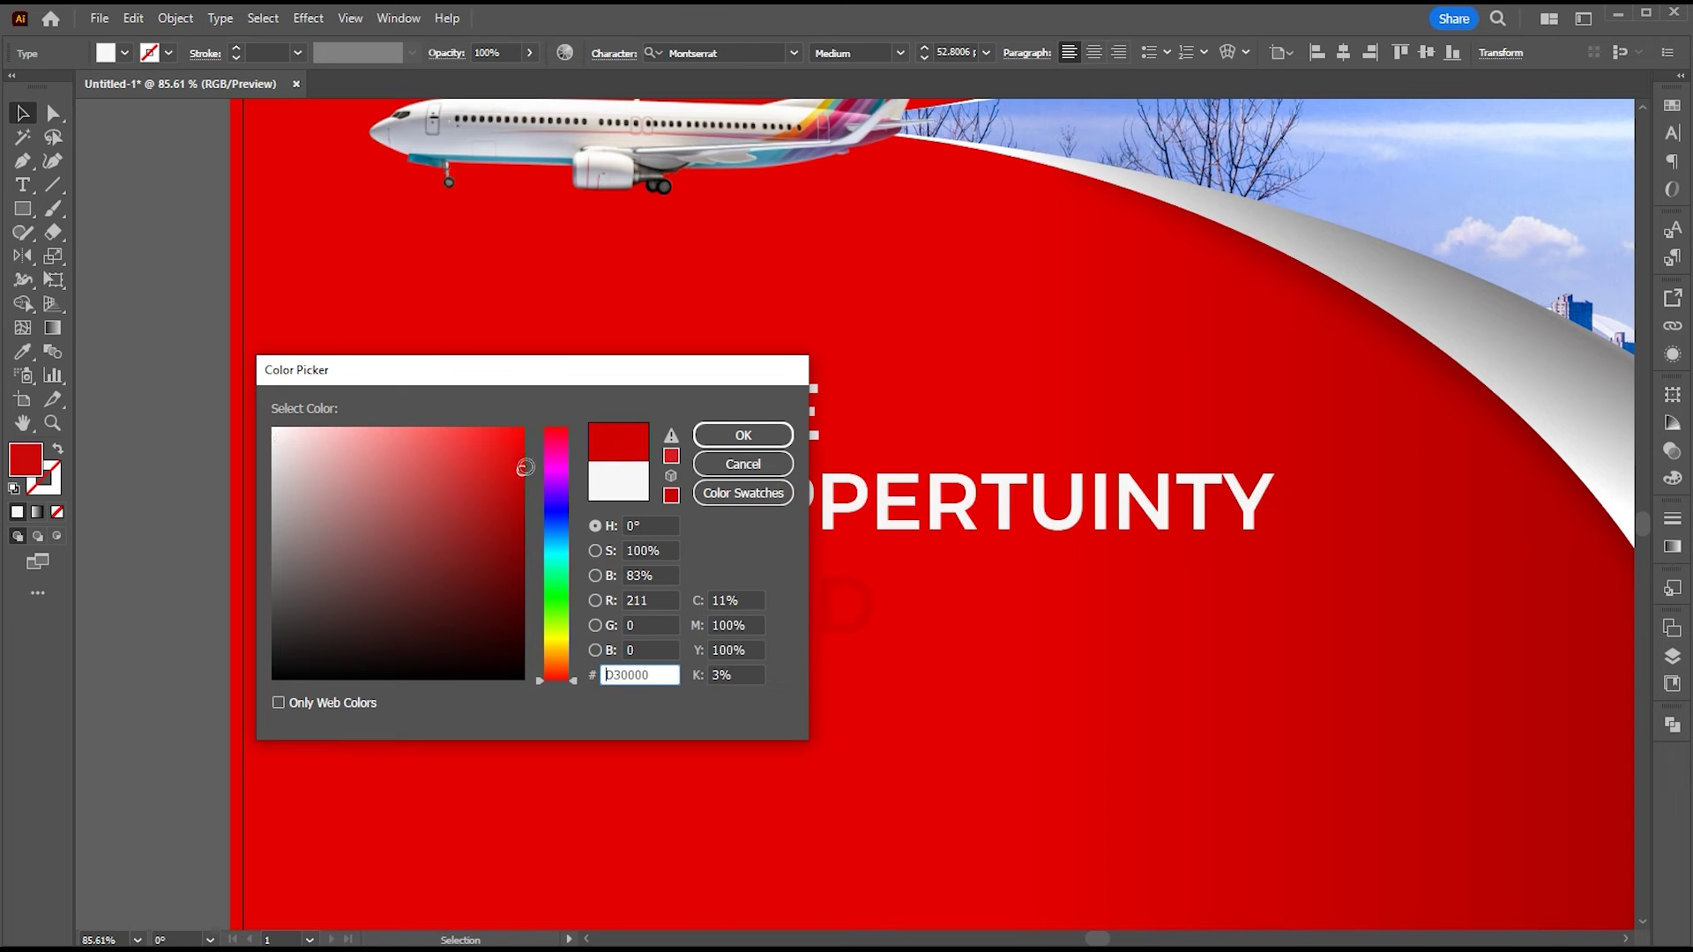
click(760, 433)
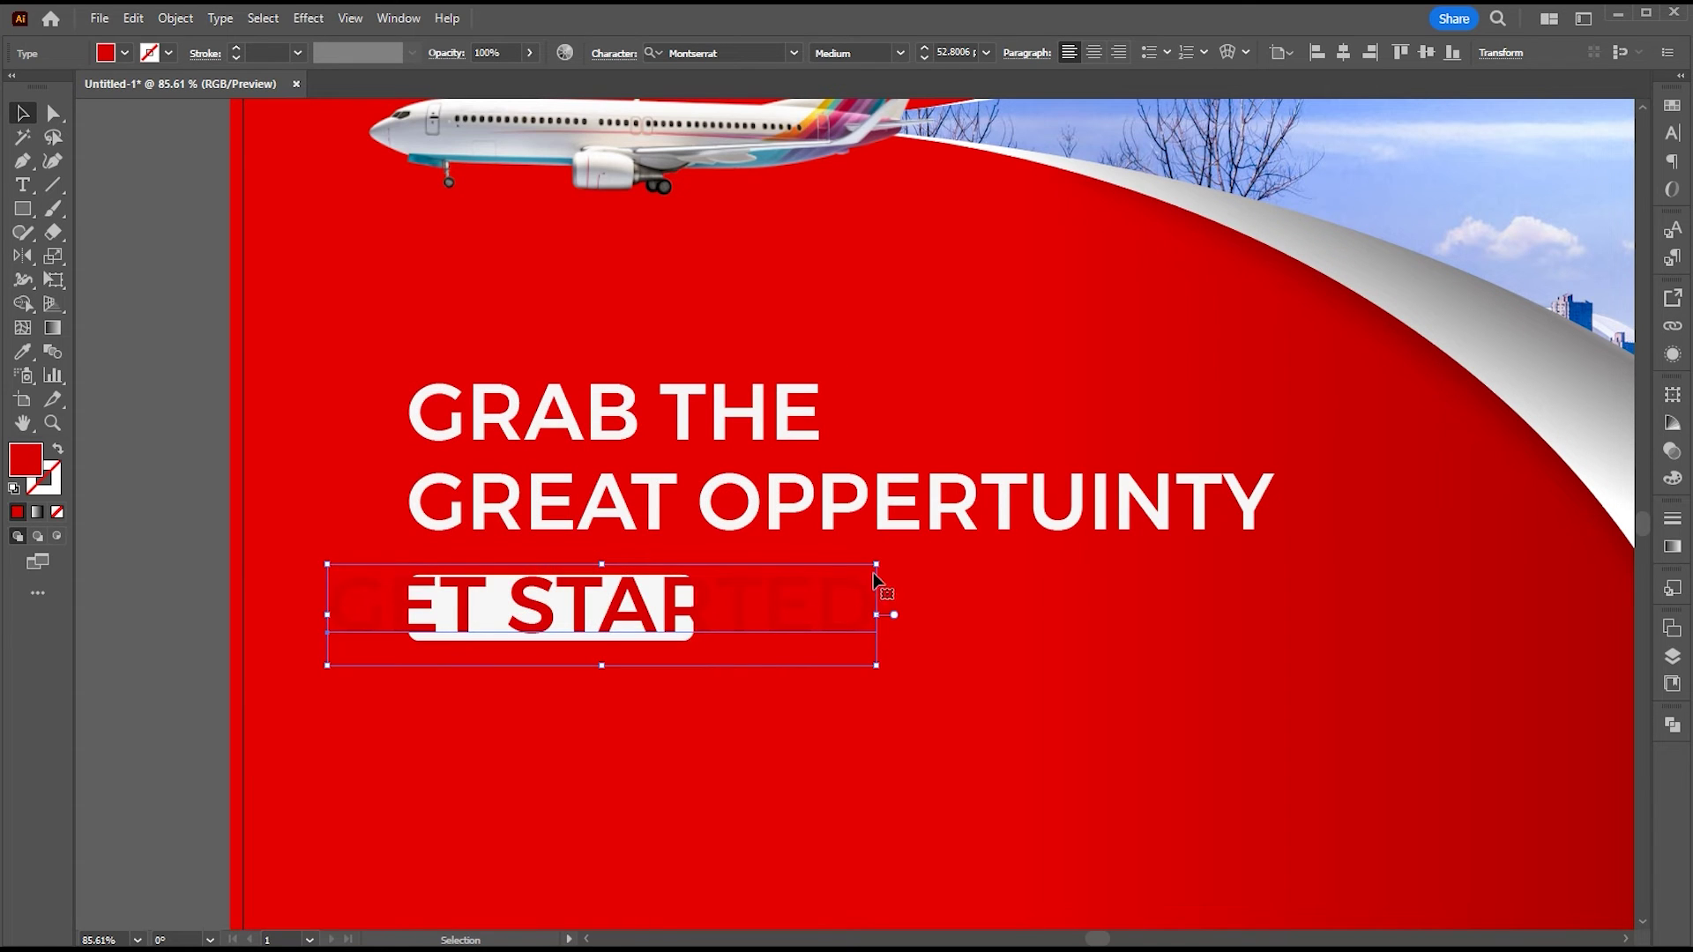
Step: Shrink GET STARTED to about 24.5 pt so it fits centered inside the rounded rectangle
drag(879, 569, 629, 620)
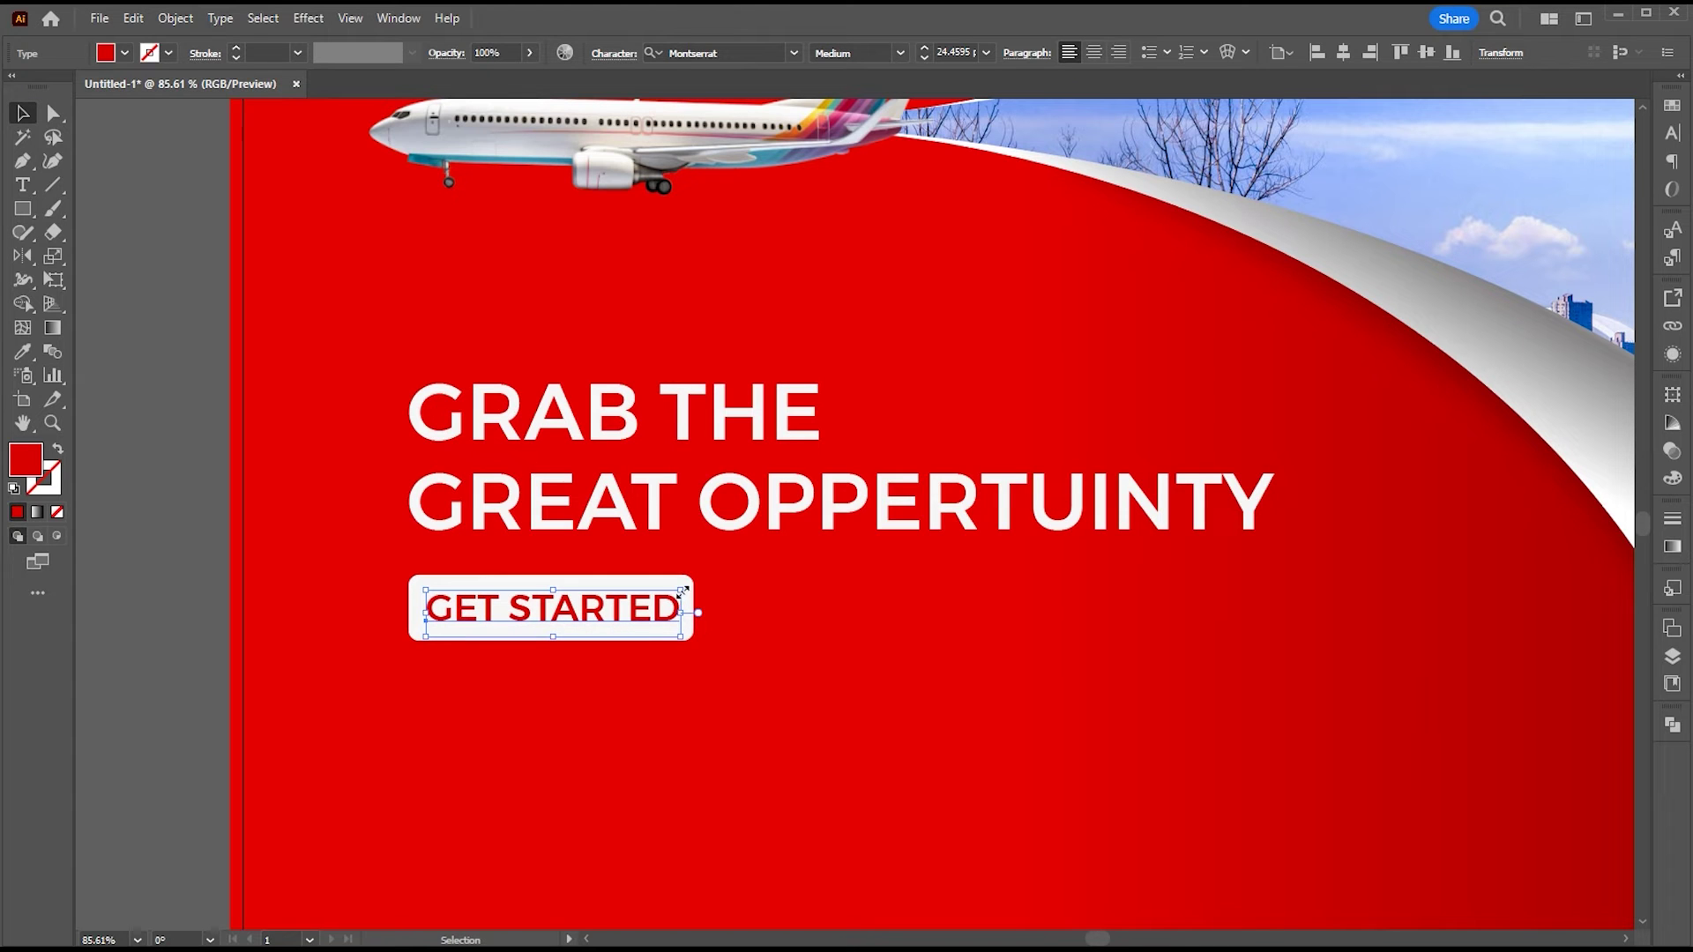
click(786, 650)
scroll(786, 650, down, 5)
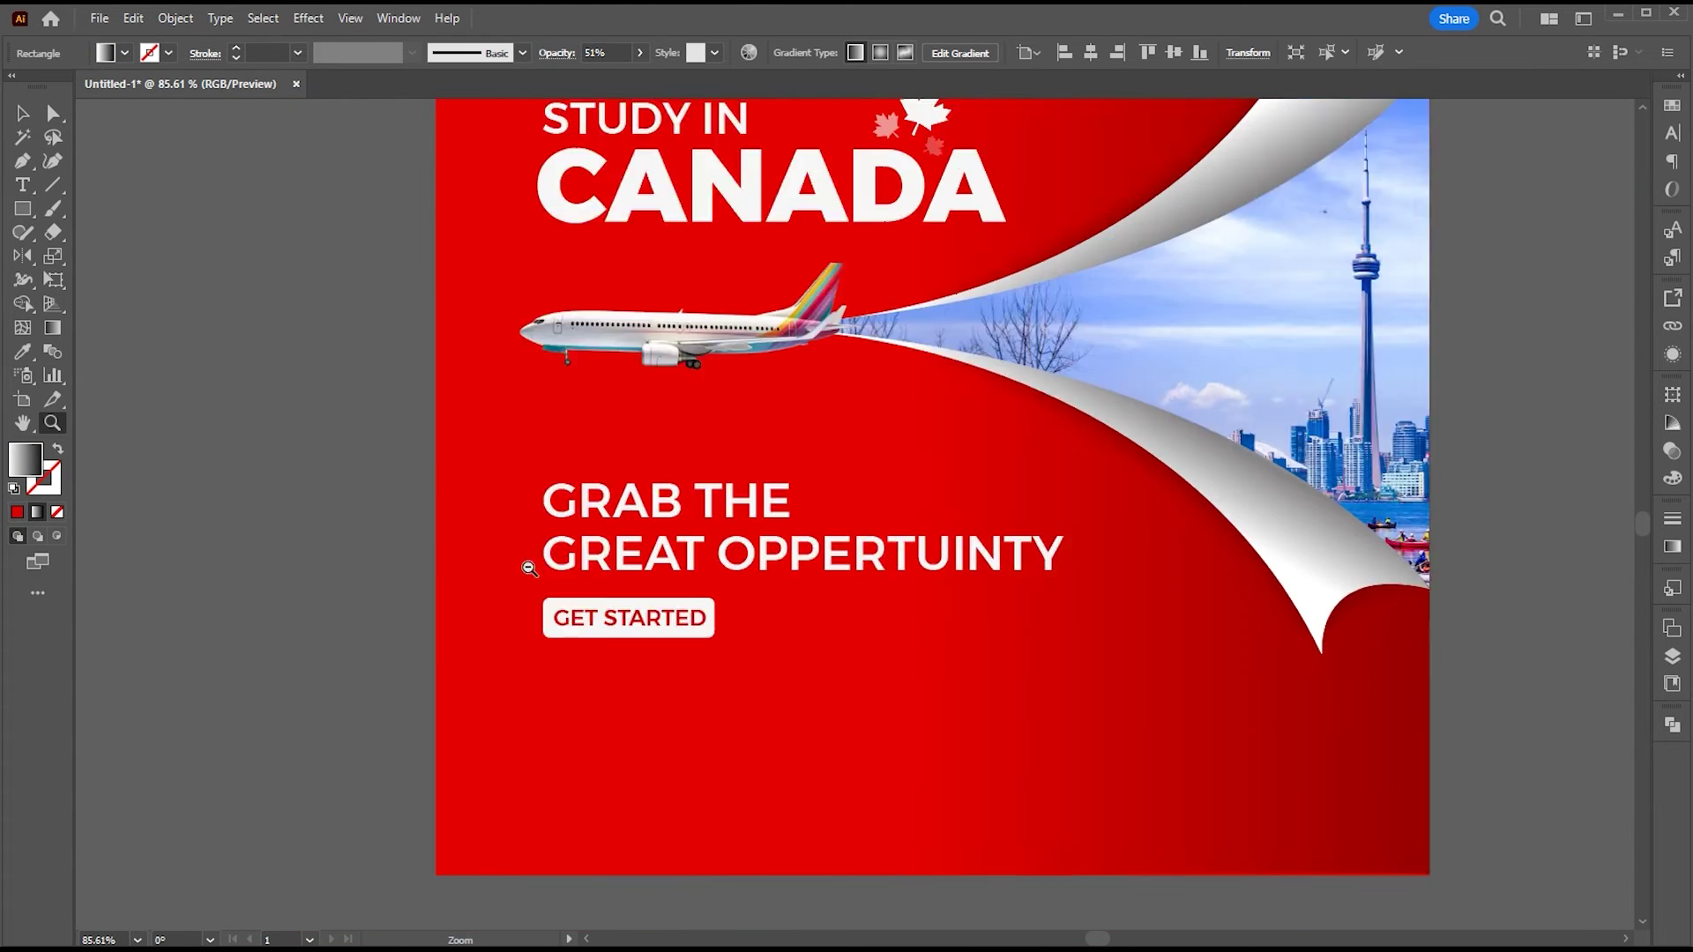
click(392, 517)
drag(476, 456, 334, 488)
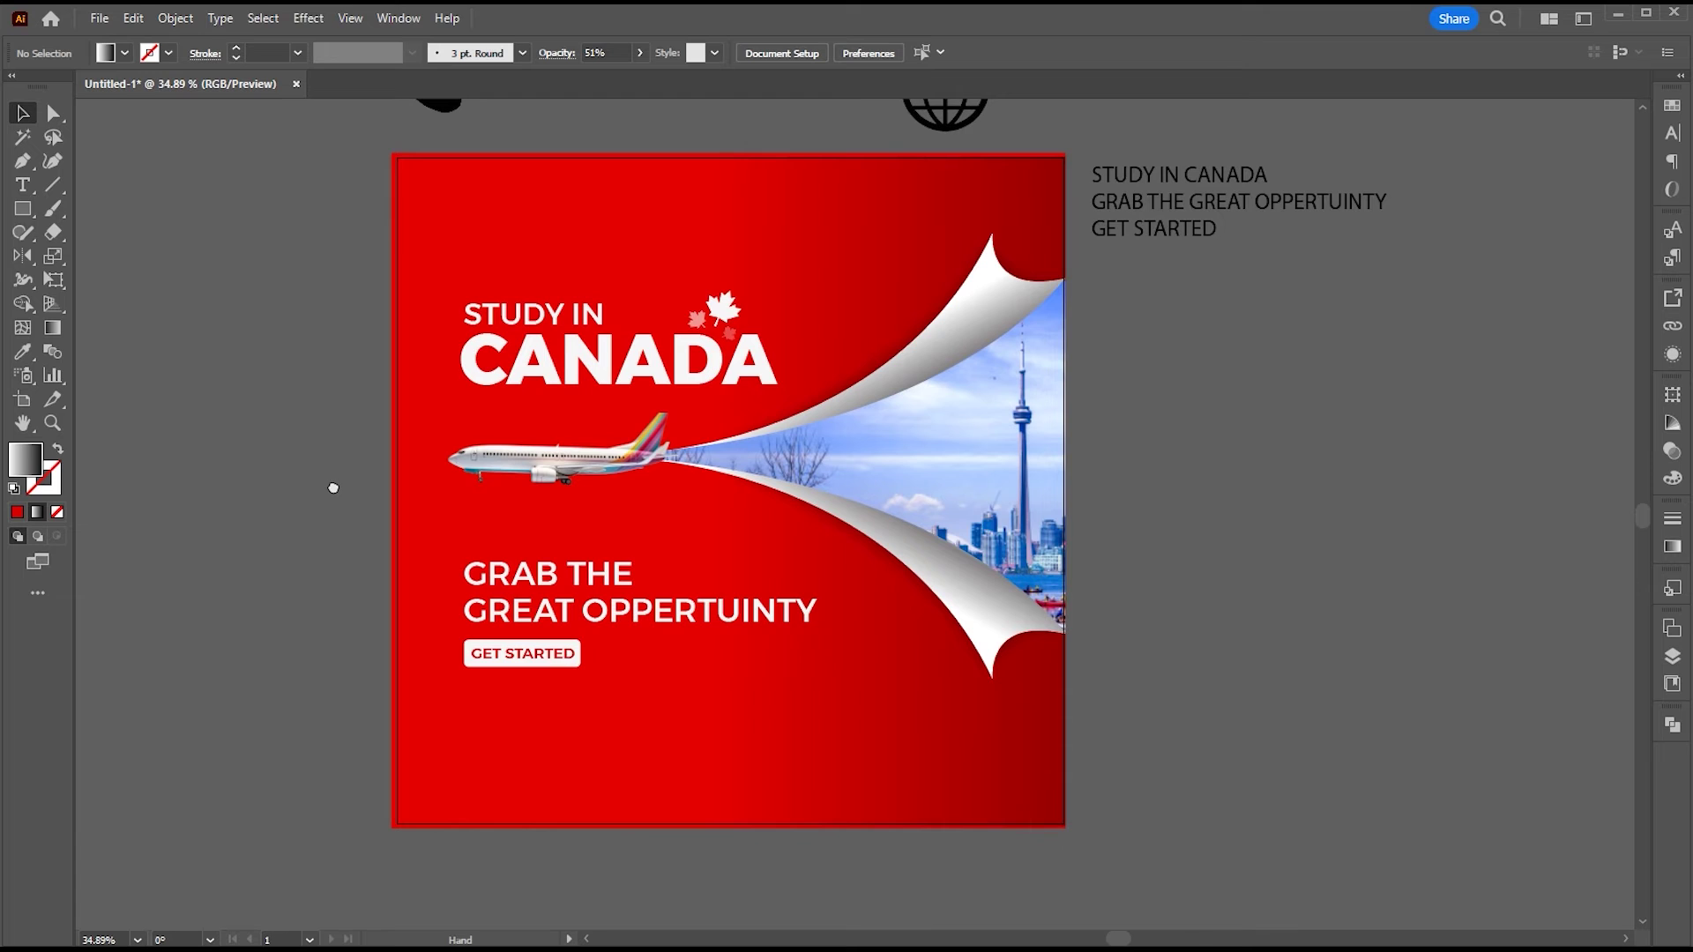
drag(1184, 498, 1180, 509)
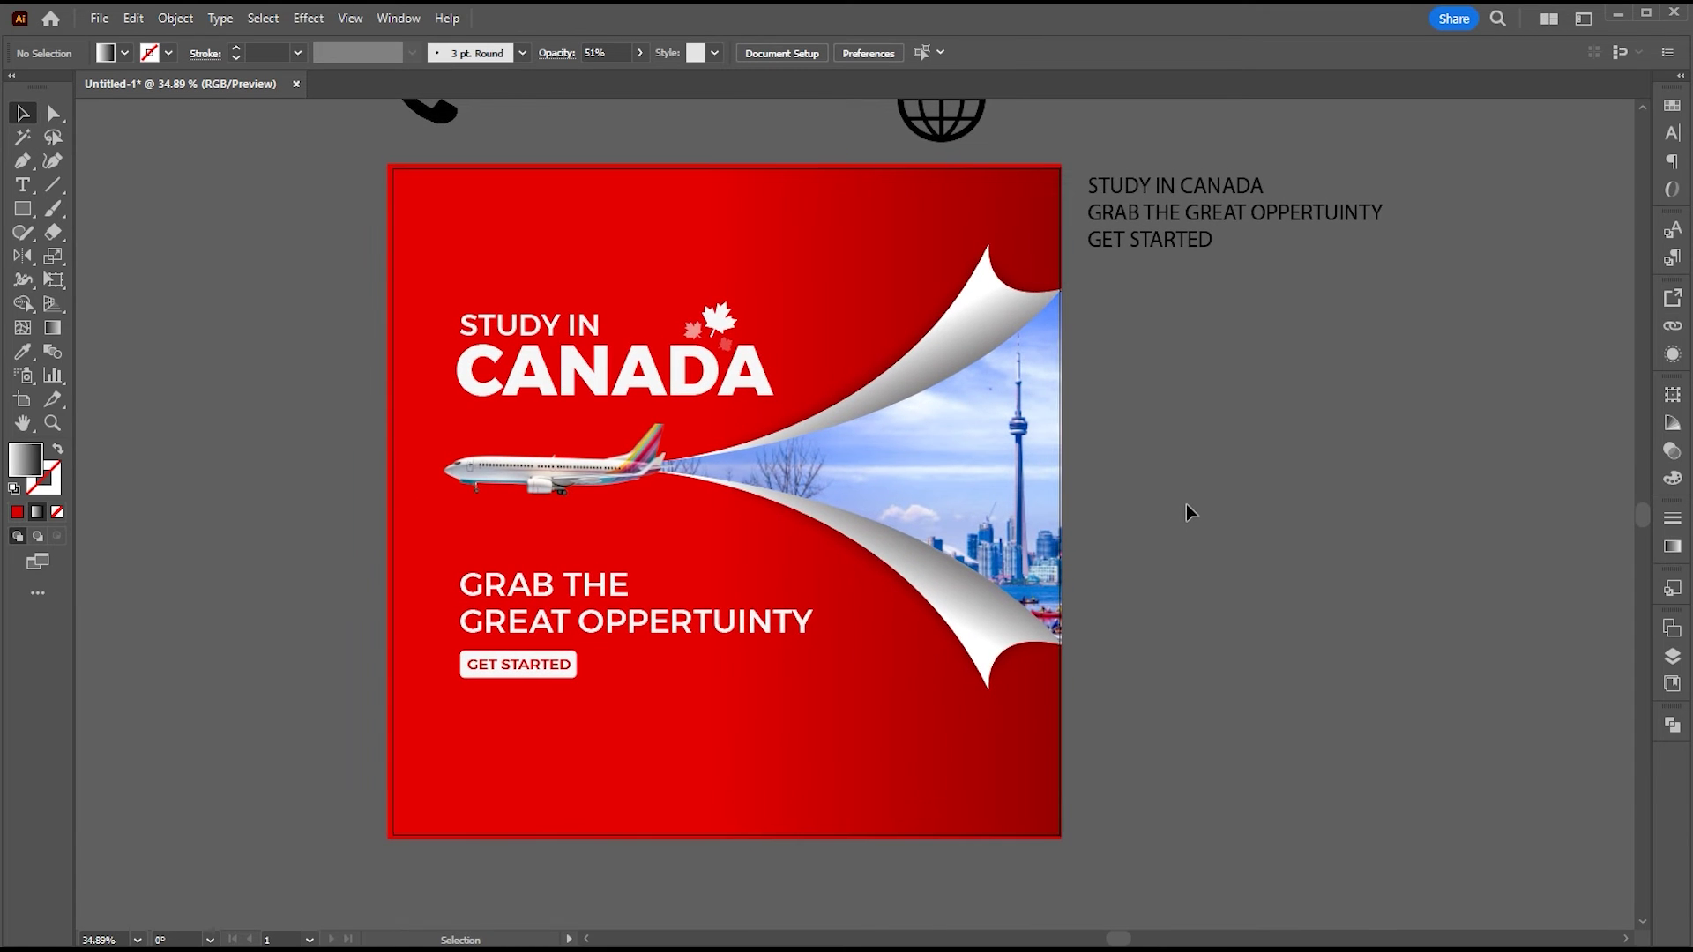
Step: Draw a rectangle about 43 x 83 px in the empty area beside the artboard and fill it with white FFFFFF
key(space)
drag(1143, 527, 869, 529)
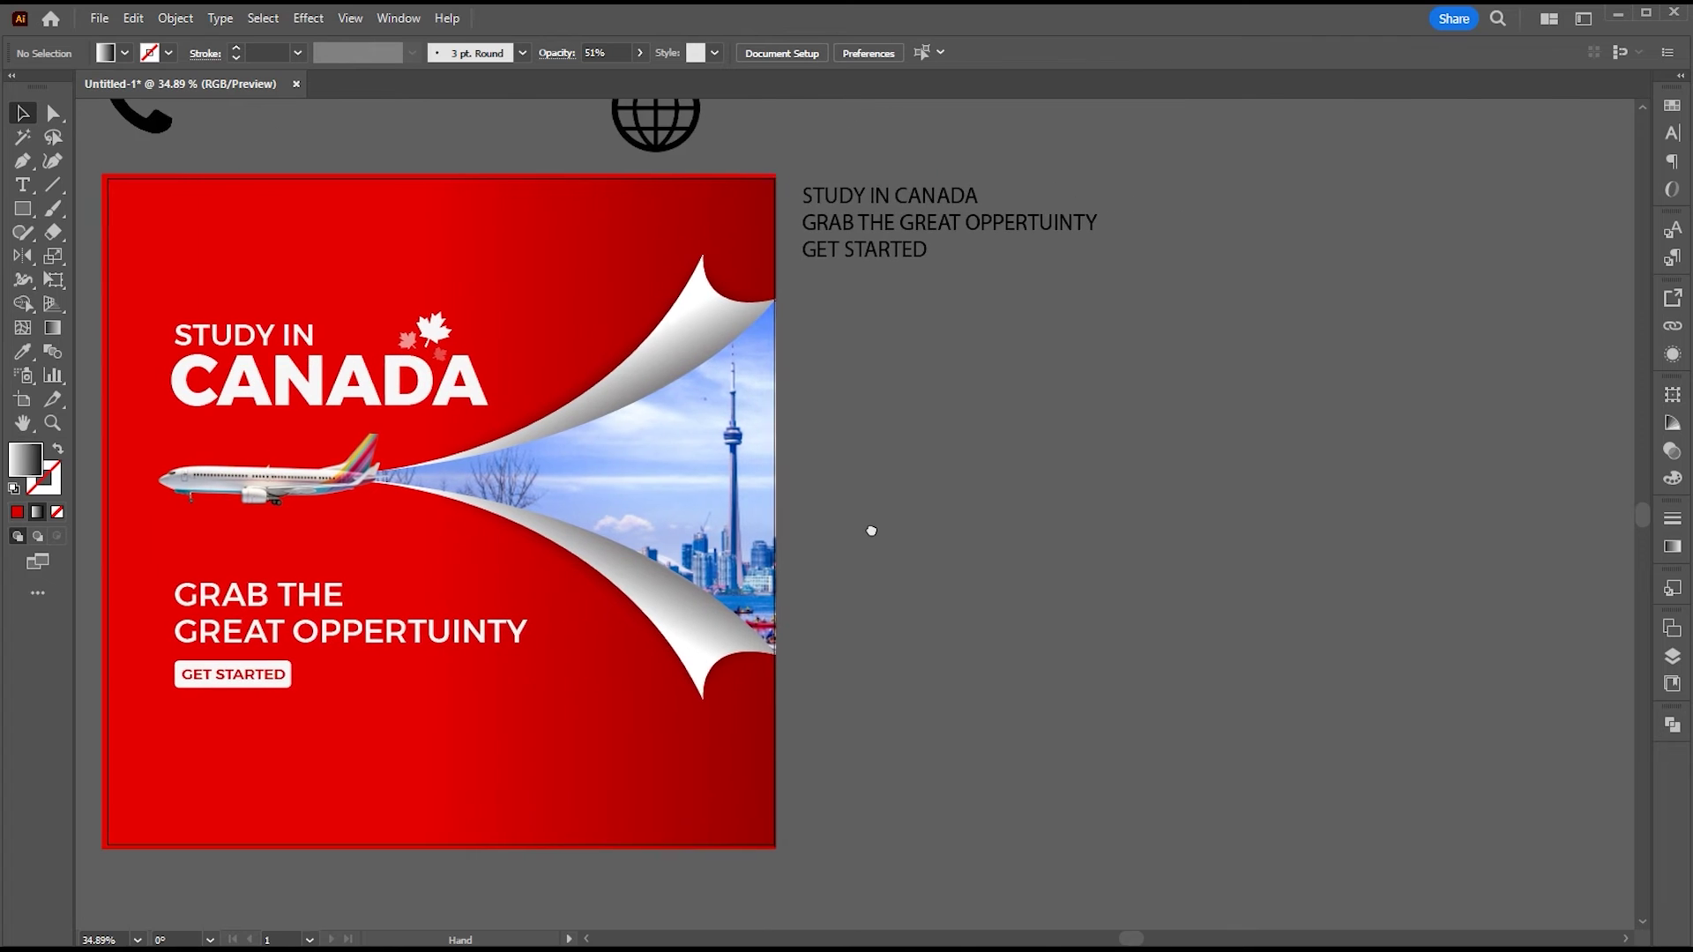
key(z)
drag(1028, 462, 1119, 476)
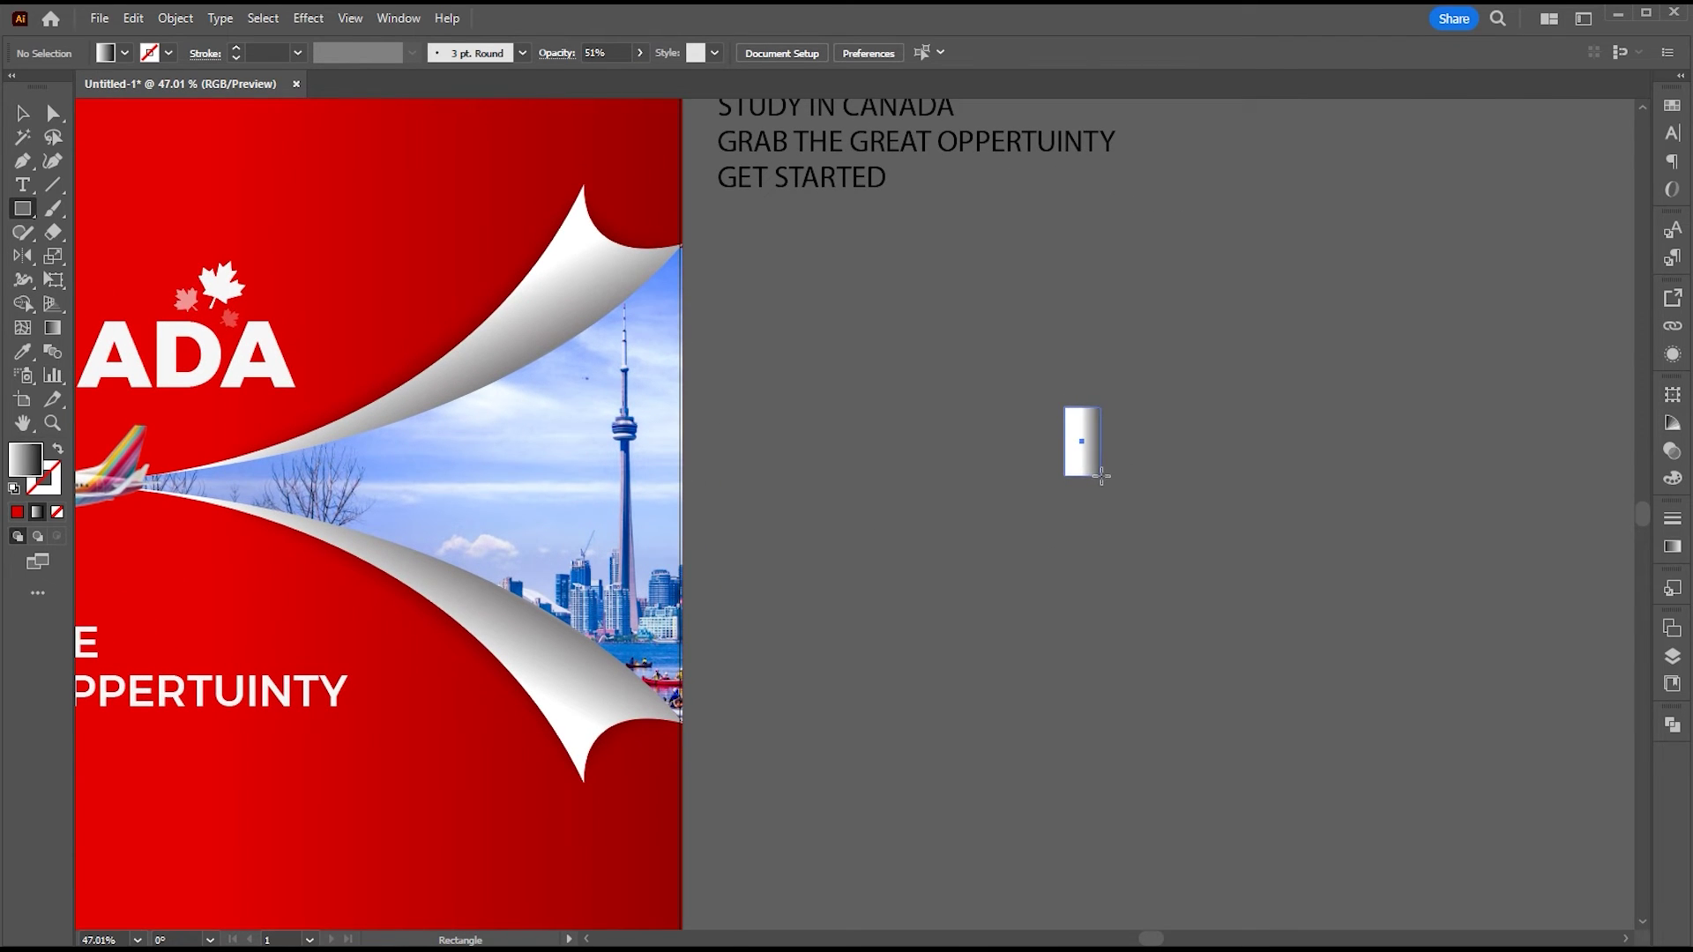
drag(1101, 476, 1101, 476)
click(14, 513)
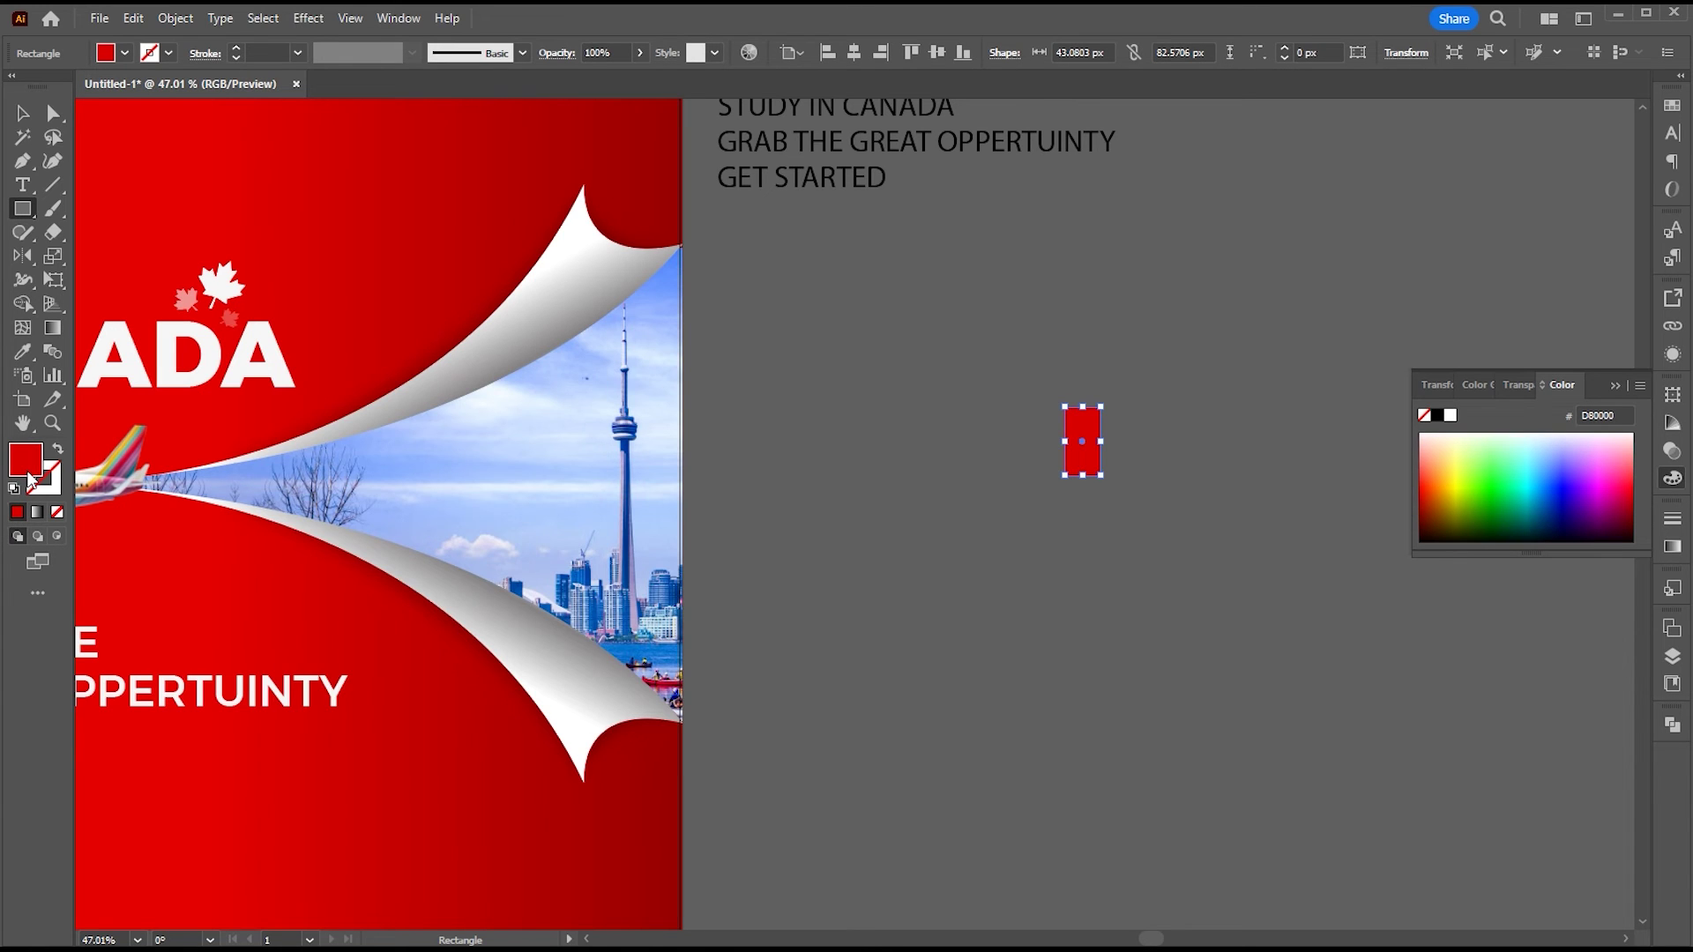
double_click(28, 472)
drag(353, 472, 273, 428)
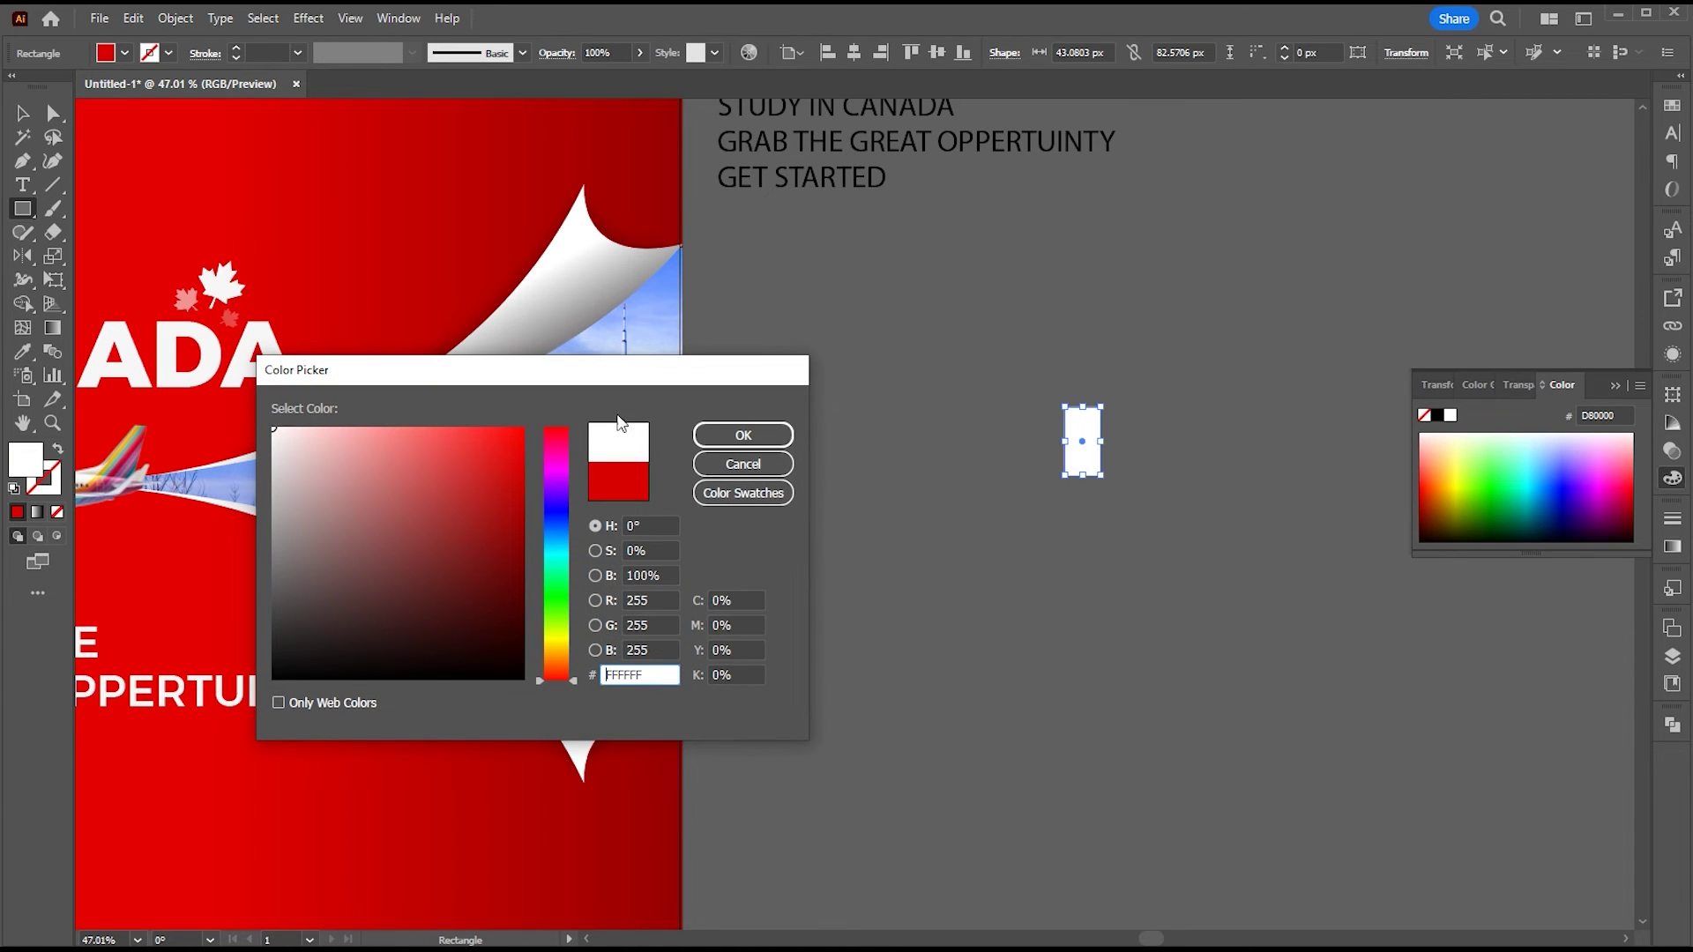
click(743, 433)
key(v)
click(1615, 387)
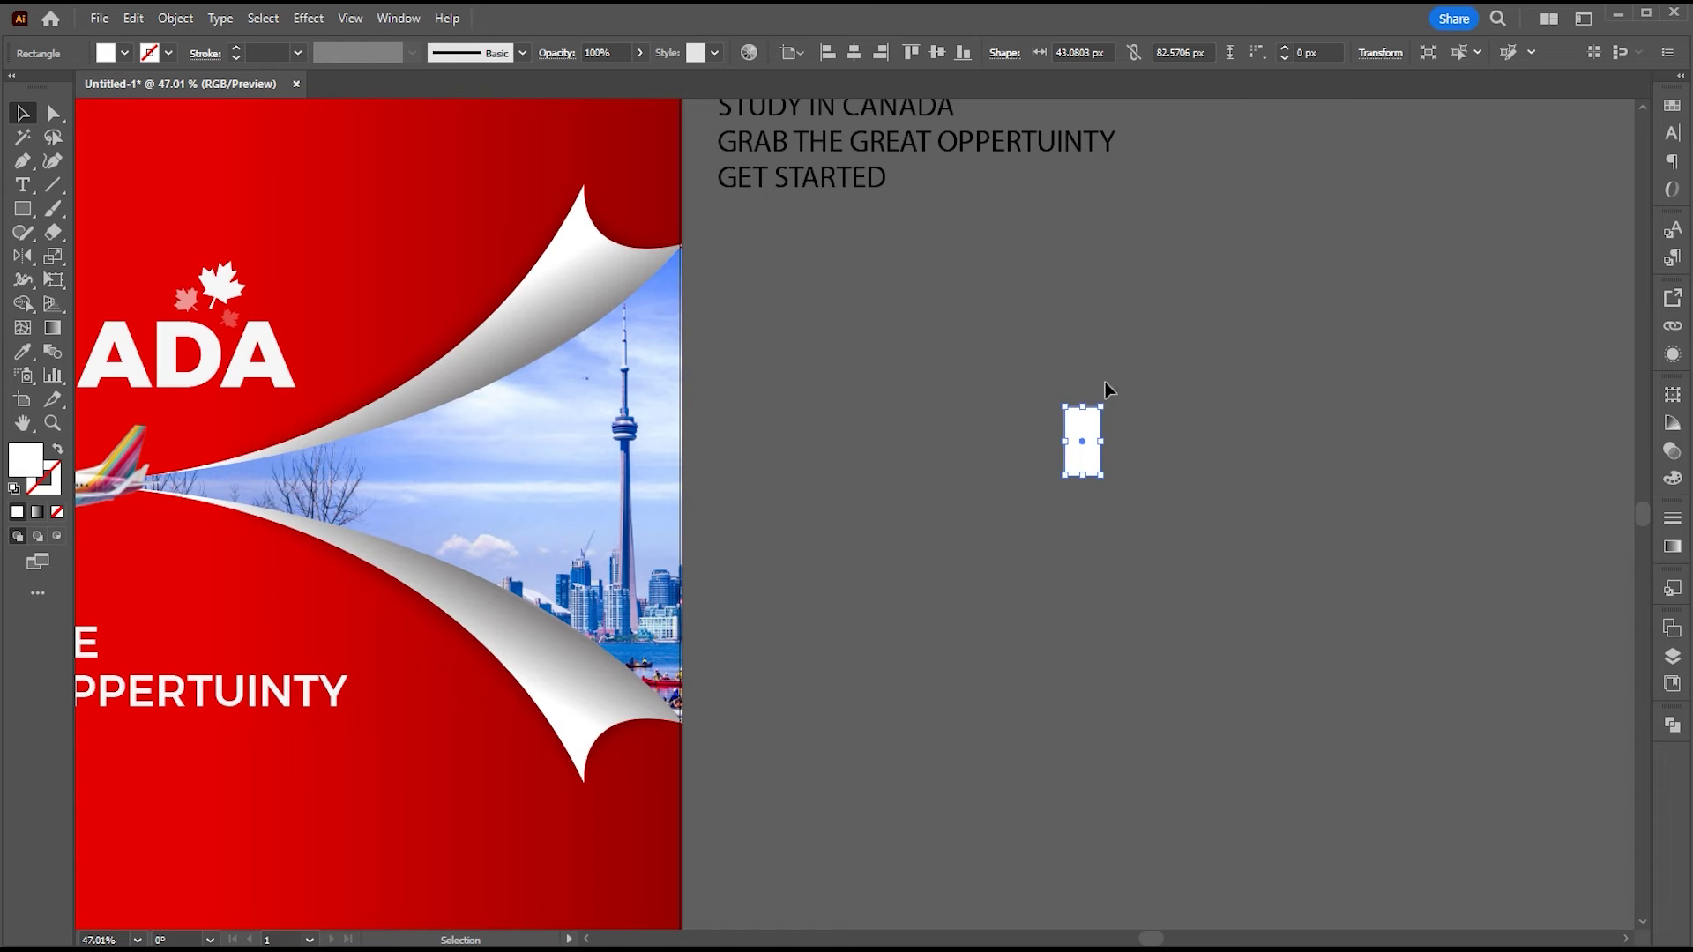
Step: Build a logo mark from rotated copies of the white rectangle: three parallel diagonal bars with a longer middle bar
drag(1109, 399, 1140, 547)
click(1059, 469)
key(ctrl+d)
click(1232, 481)
key(v)
click(1135, 565)
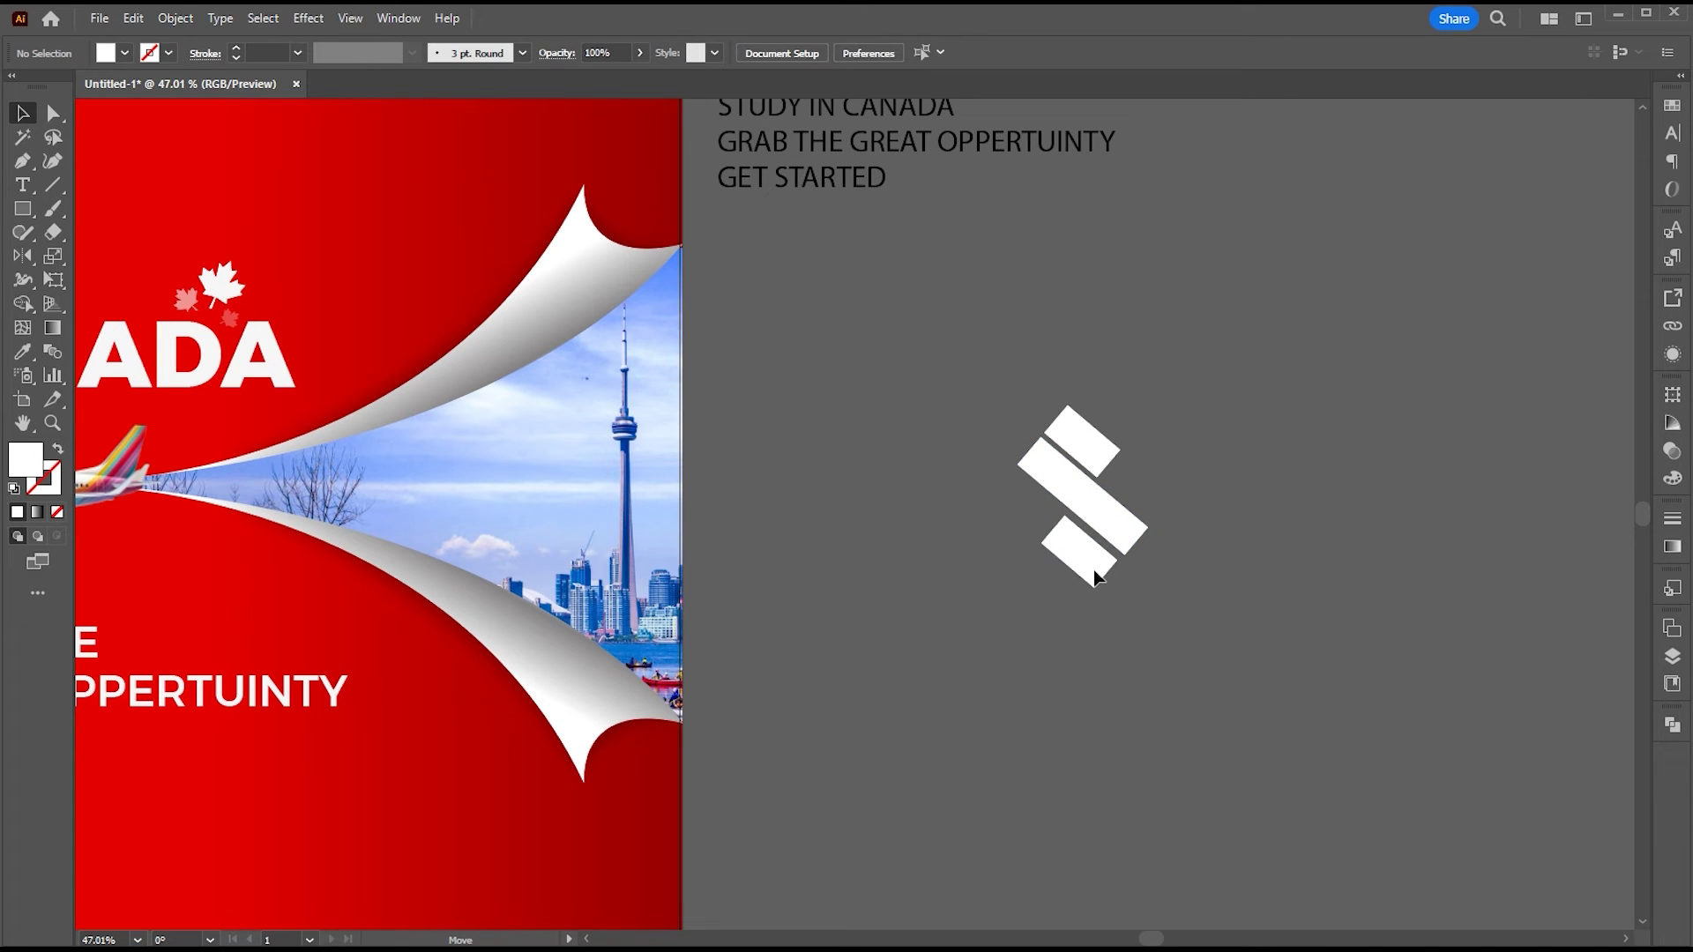
Step: Duplicate the three-bar mark so the copy overlaps the original diagonally, and unite the copy's bars with Pathfinder
key(z)
drag(1096, 537, 1167, 411)
key(v)
drag(1074, 271, 1075, 263)
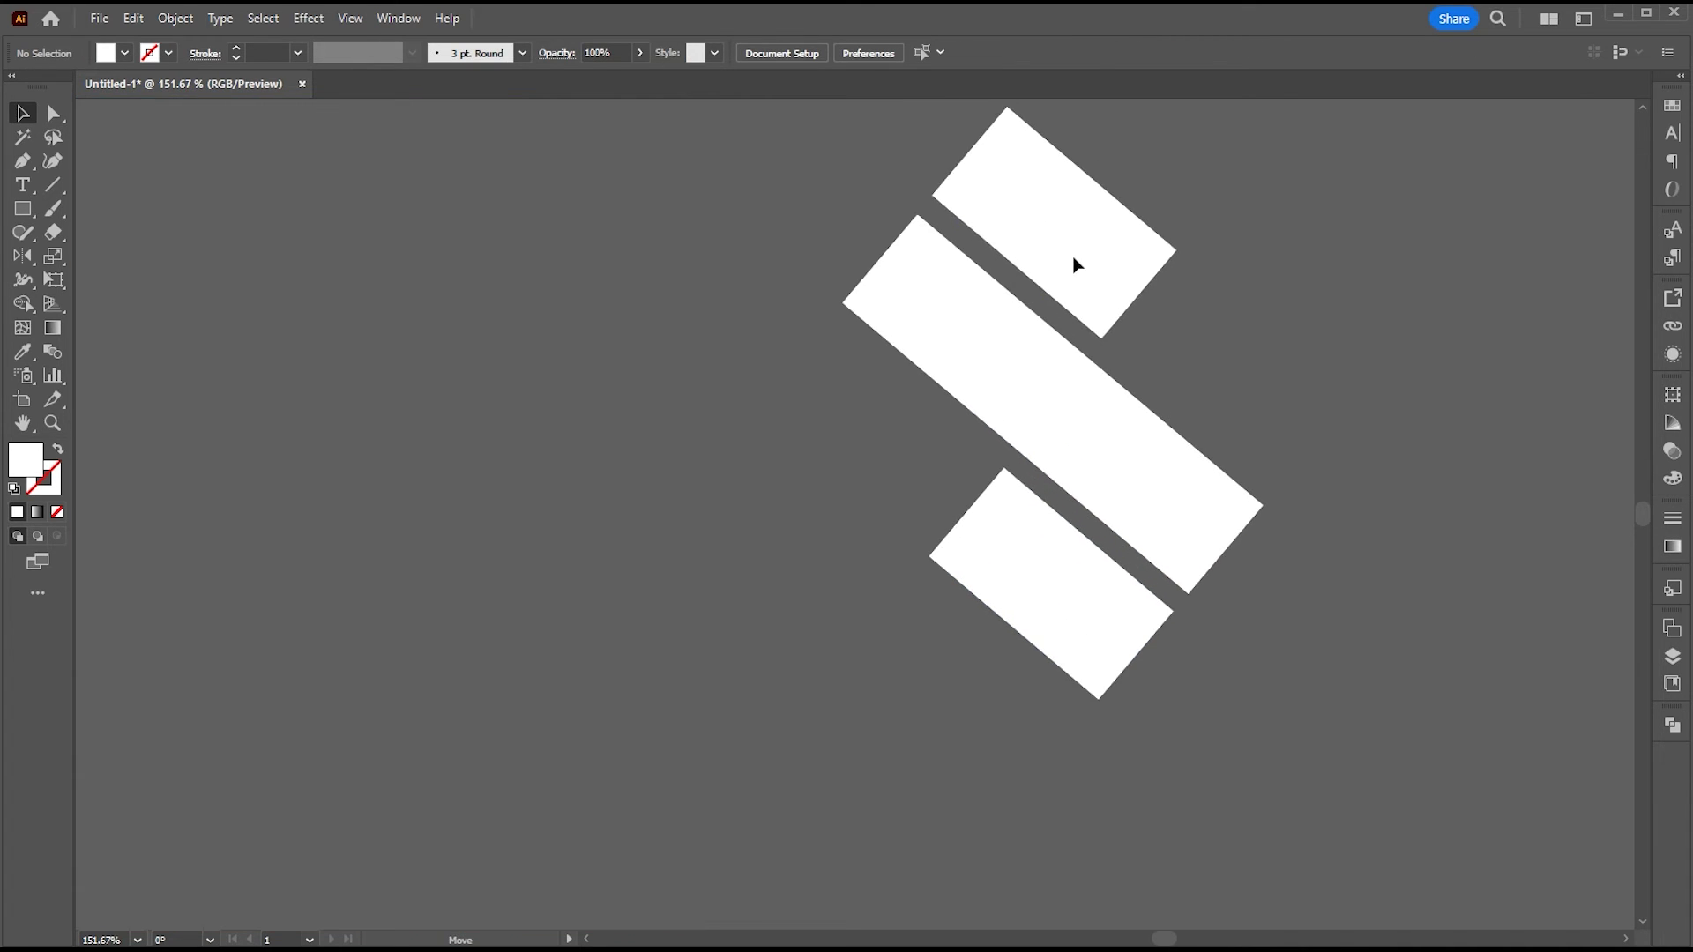
key(z)
drag(1103, 484, 869, 476)
key(v)
drag(1085, 370, 954, 567)
click(1671, 725)
click(1442, 770)
click(1337, 656)
Step: Give the front copy of the mark an 8 pt stroke in the canvas grey to separate it from the other copy
click(818, 437)
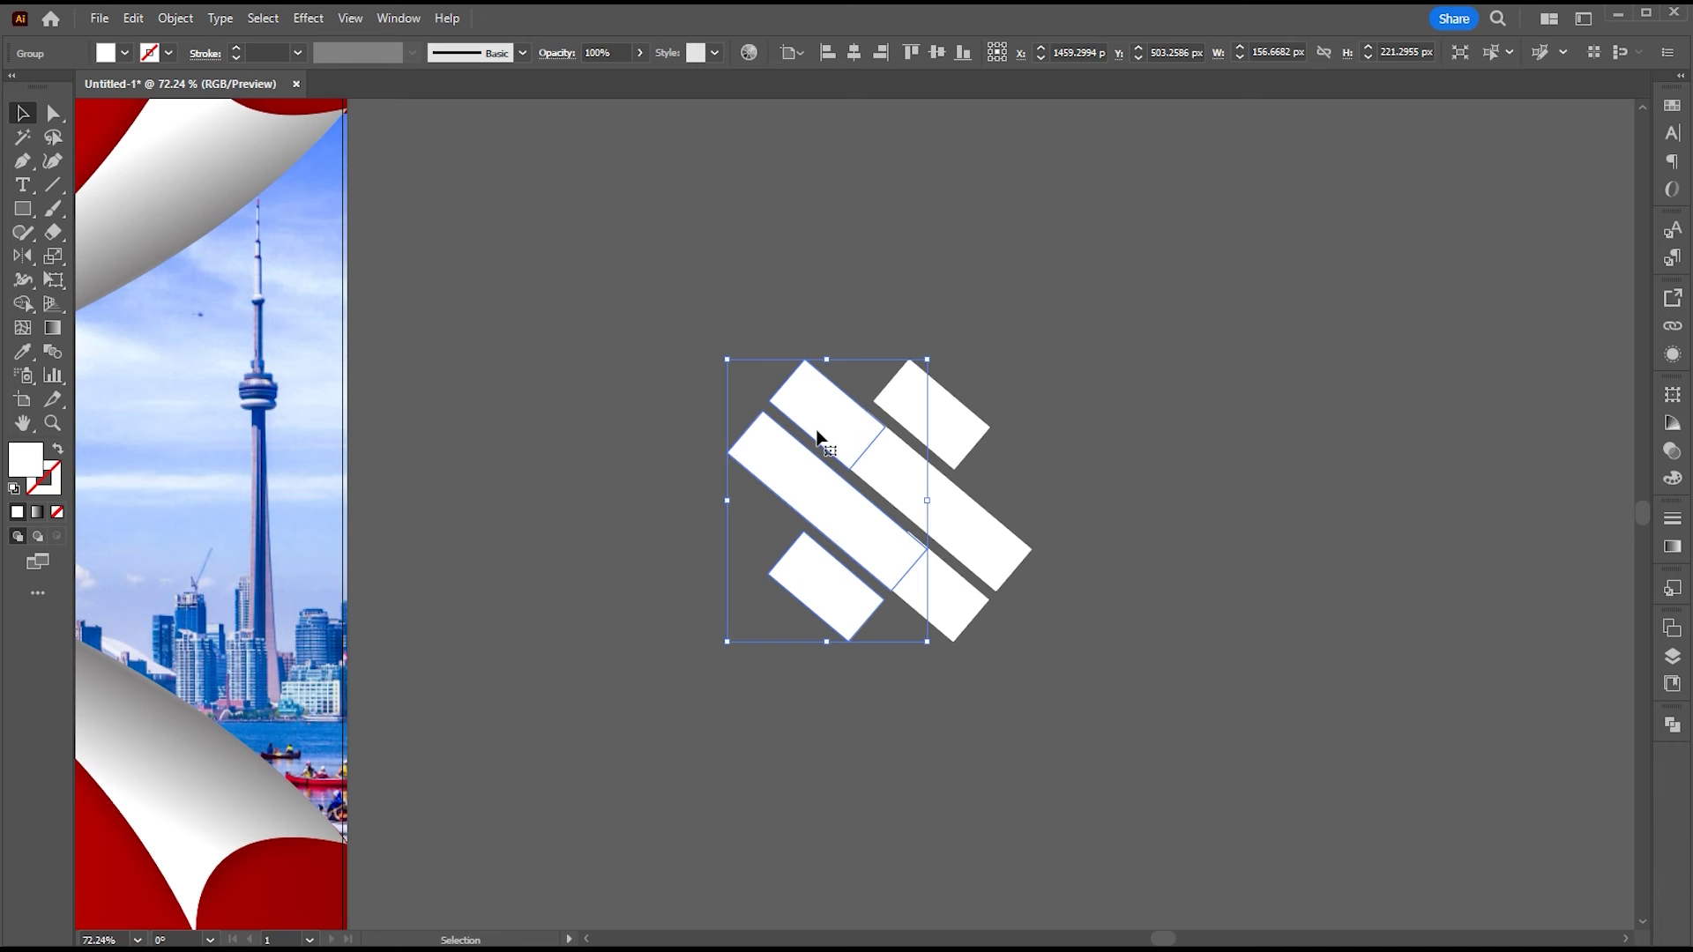
key(i)
click(675, 267)
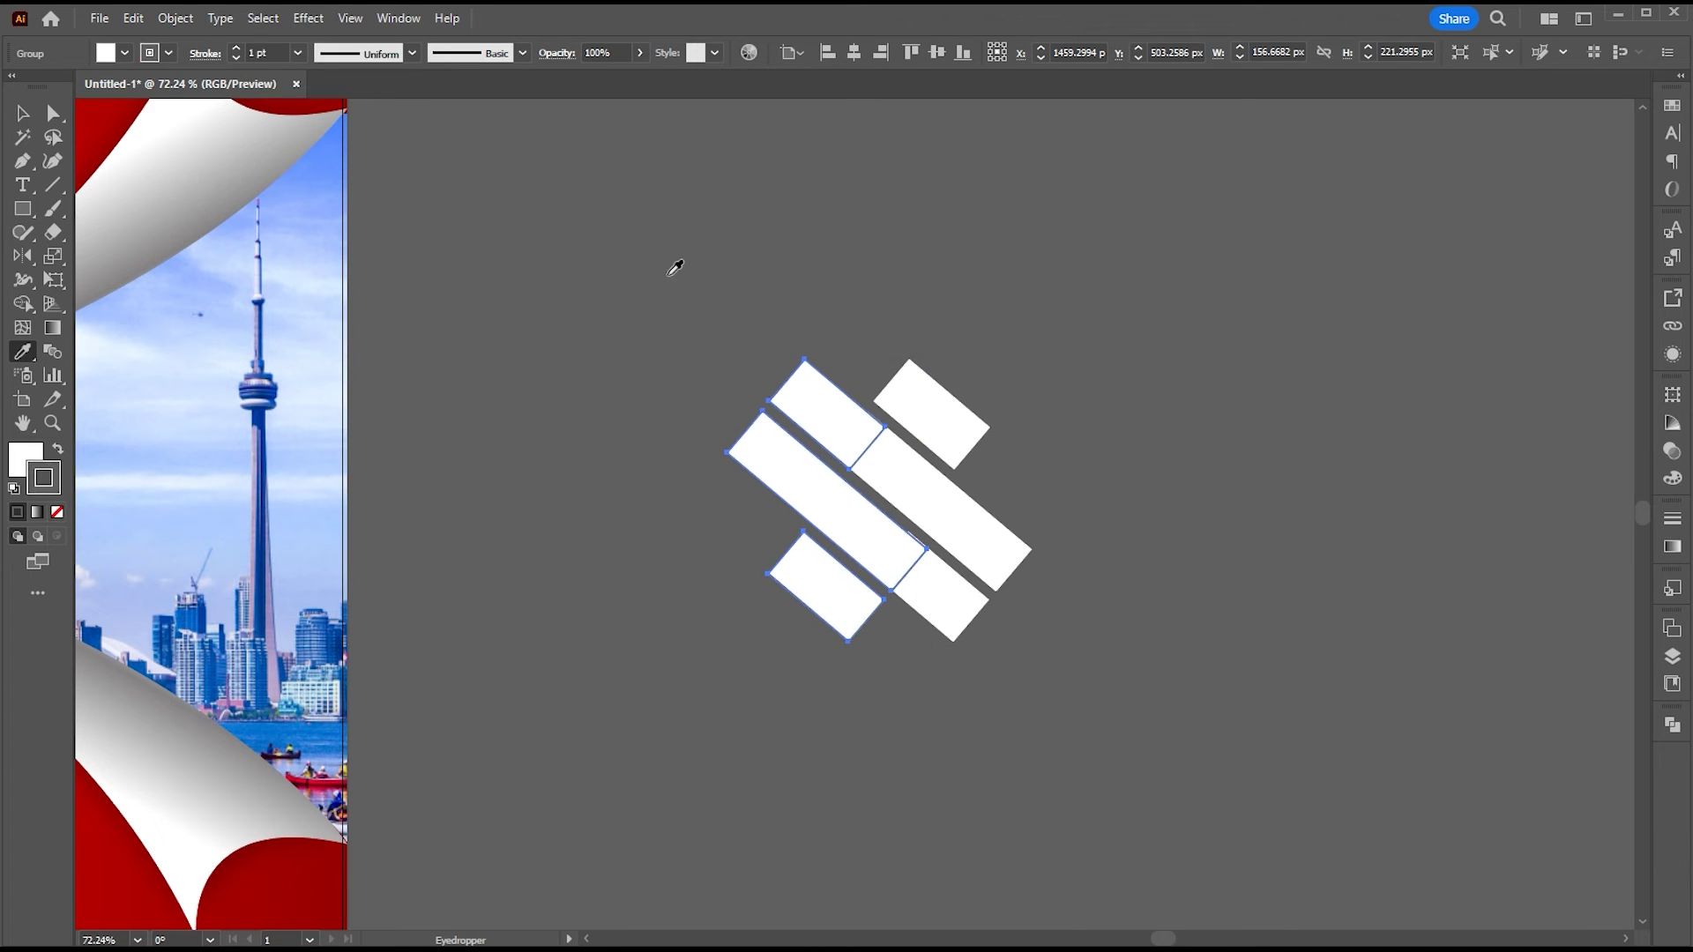
click(206, 55)
click(113, 157)
key(v)
scroll(263, 53, up, 7)
click(1109, 385)
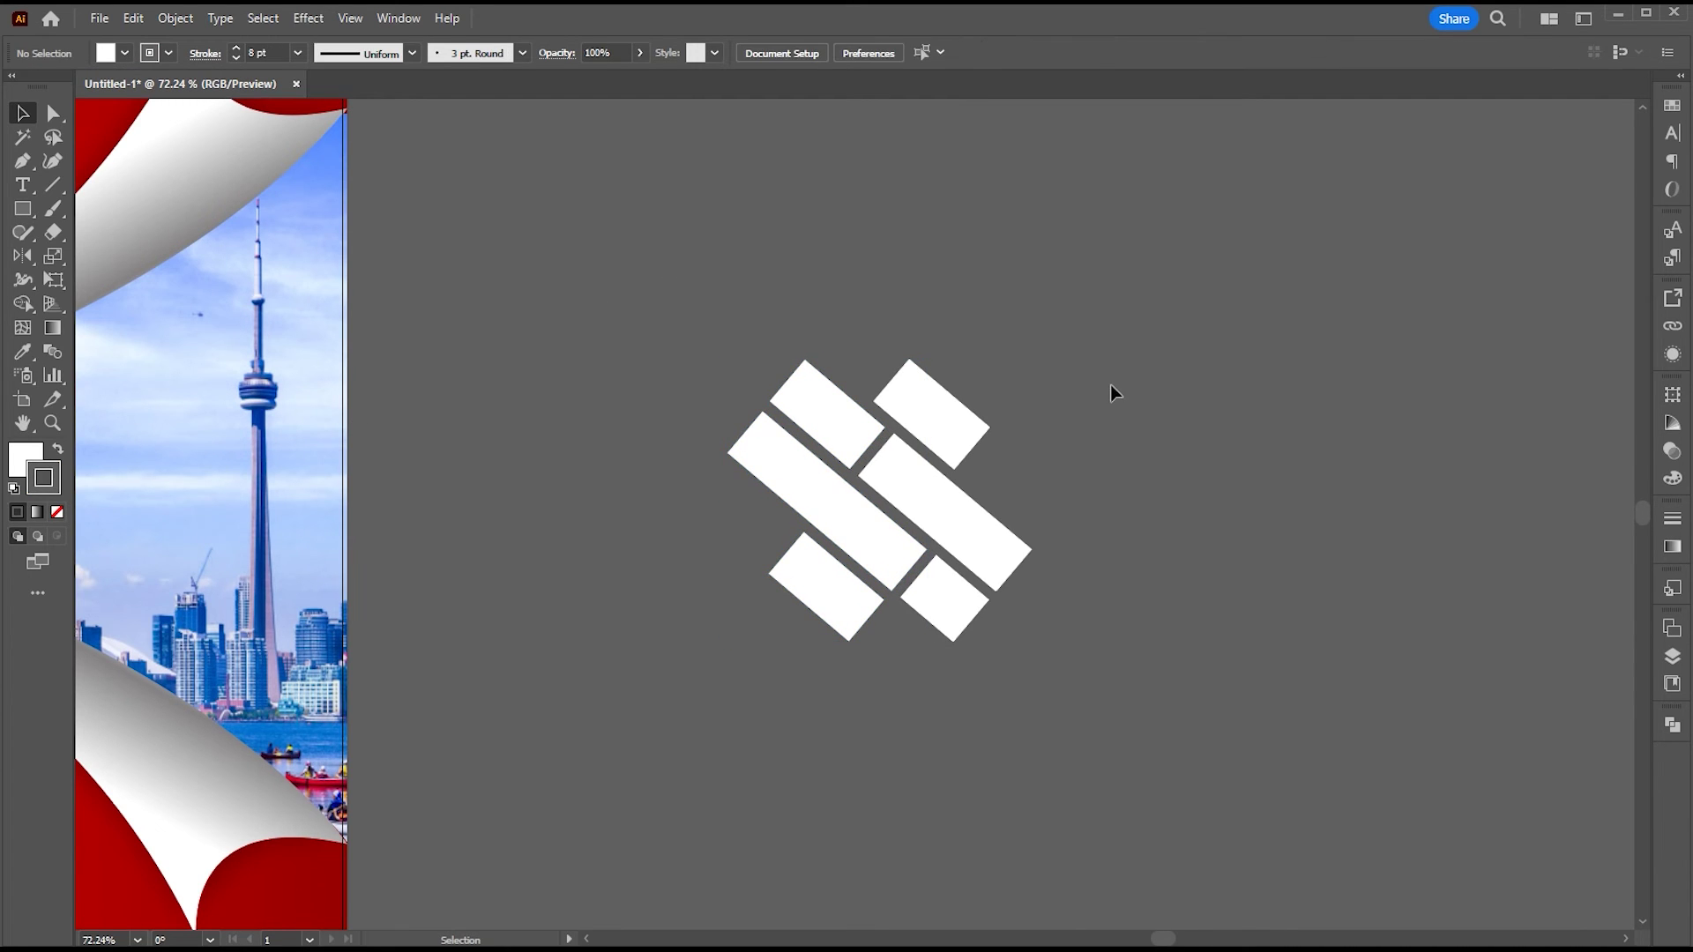
Step: Expand the front copy's grey stroke into shapes and divide the two overlapping marks with Pathfinder
drag(1113, 392, 612, 447)
click(196, 24)
click(223, 295)
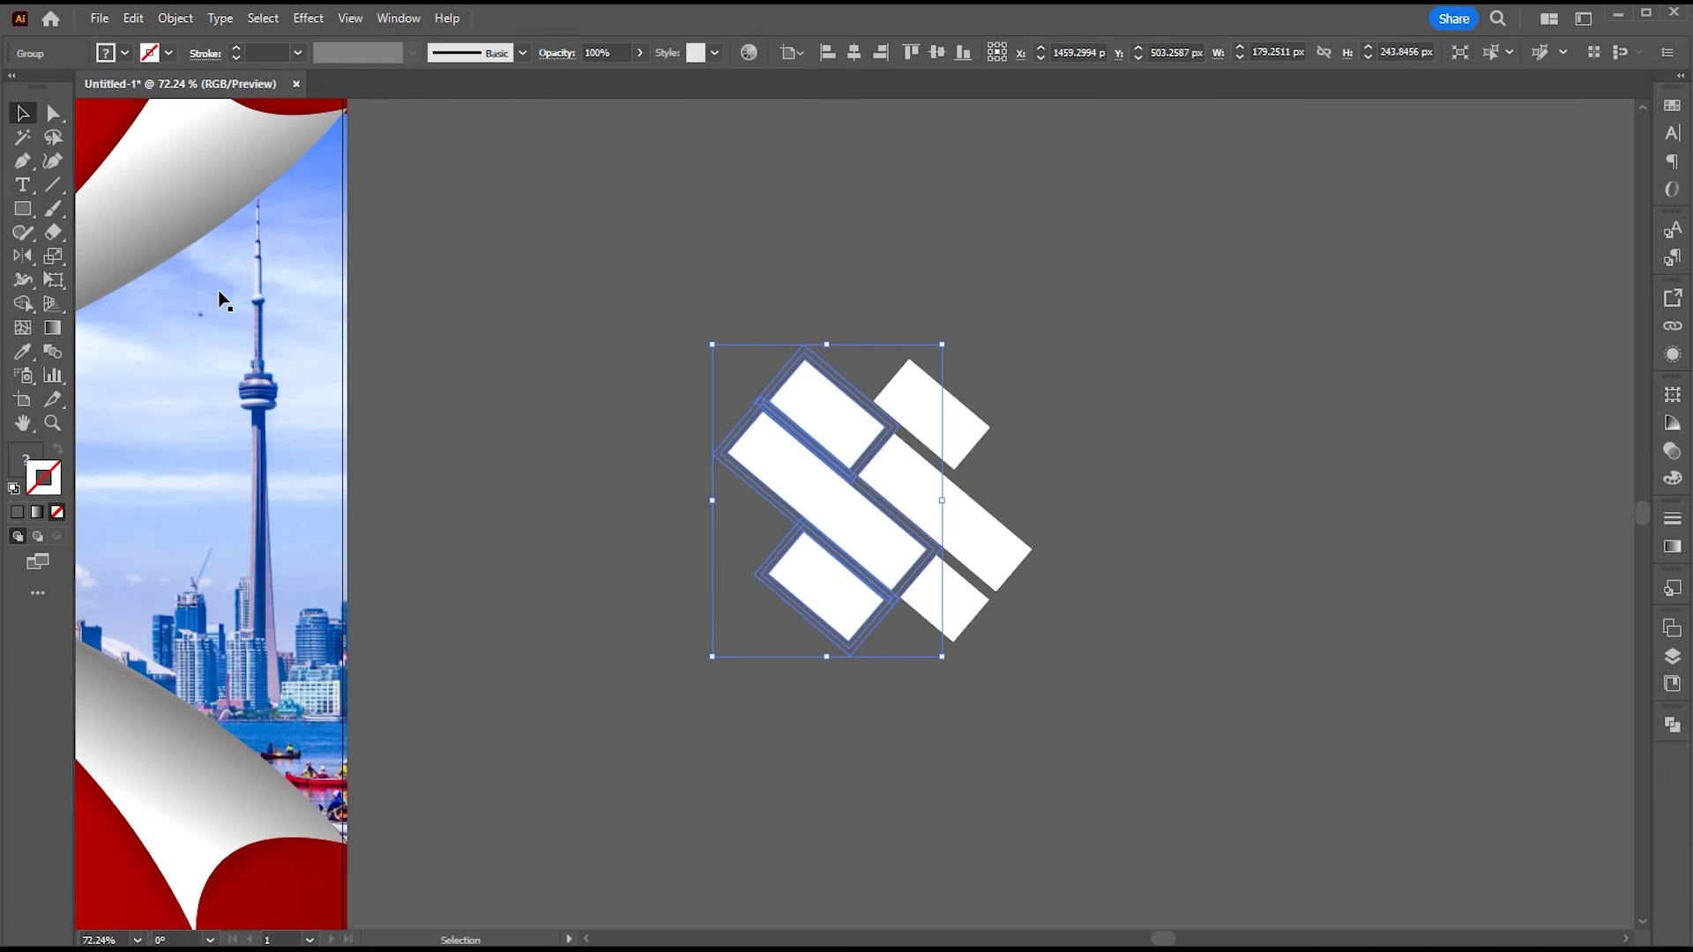
drag(1077, 304, 957, 706)
click(1672, 725)
click(1443, 821)
Step: Inside the divided group, keep only the white pieces, delete everything else and unite the pieces with Pathfinder
double_click(983, 538)
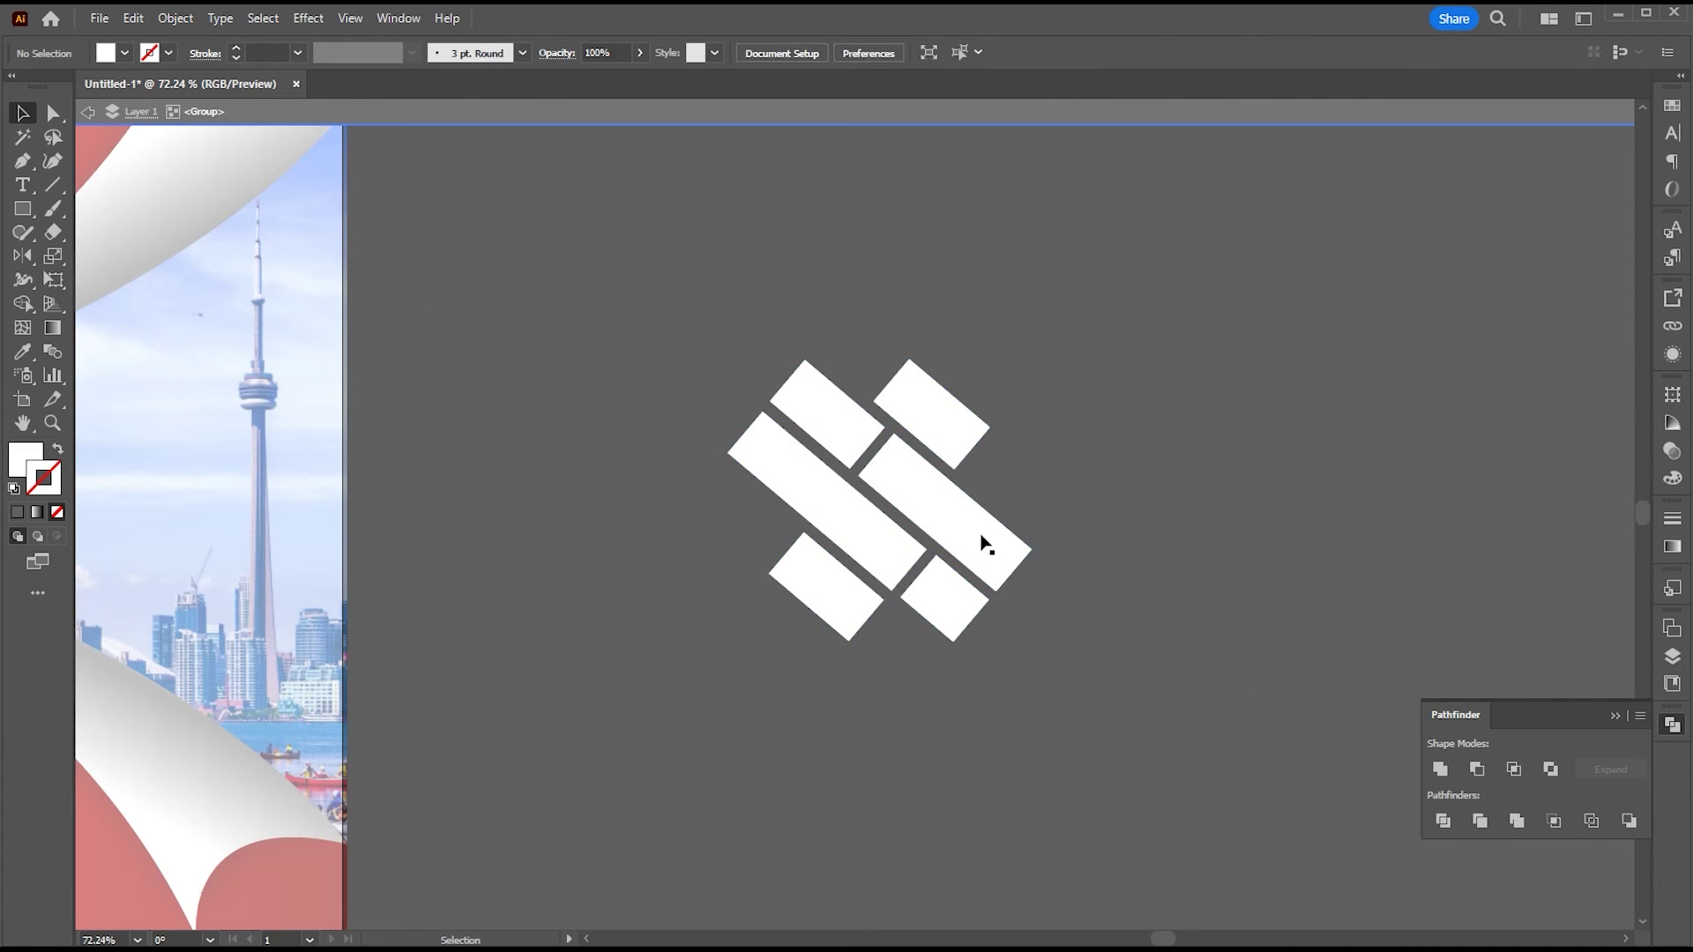
key(y)
click(979, 533)
key(ctrl+x)
key(ctrl+a)
key(Delete)
key(ctrl+f)
click(1444, 770)
key(v)
double_click(1208, 688)
drag(1132, 633, 1153, 574)
Step: Add the text "concultant" below the logo mark and change its case to uppercase
key(t)
click(851, 686)
text(con)
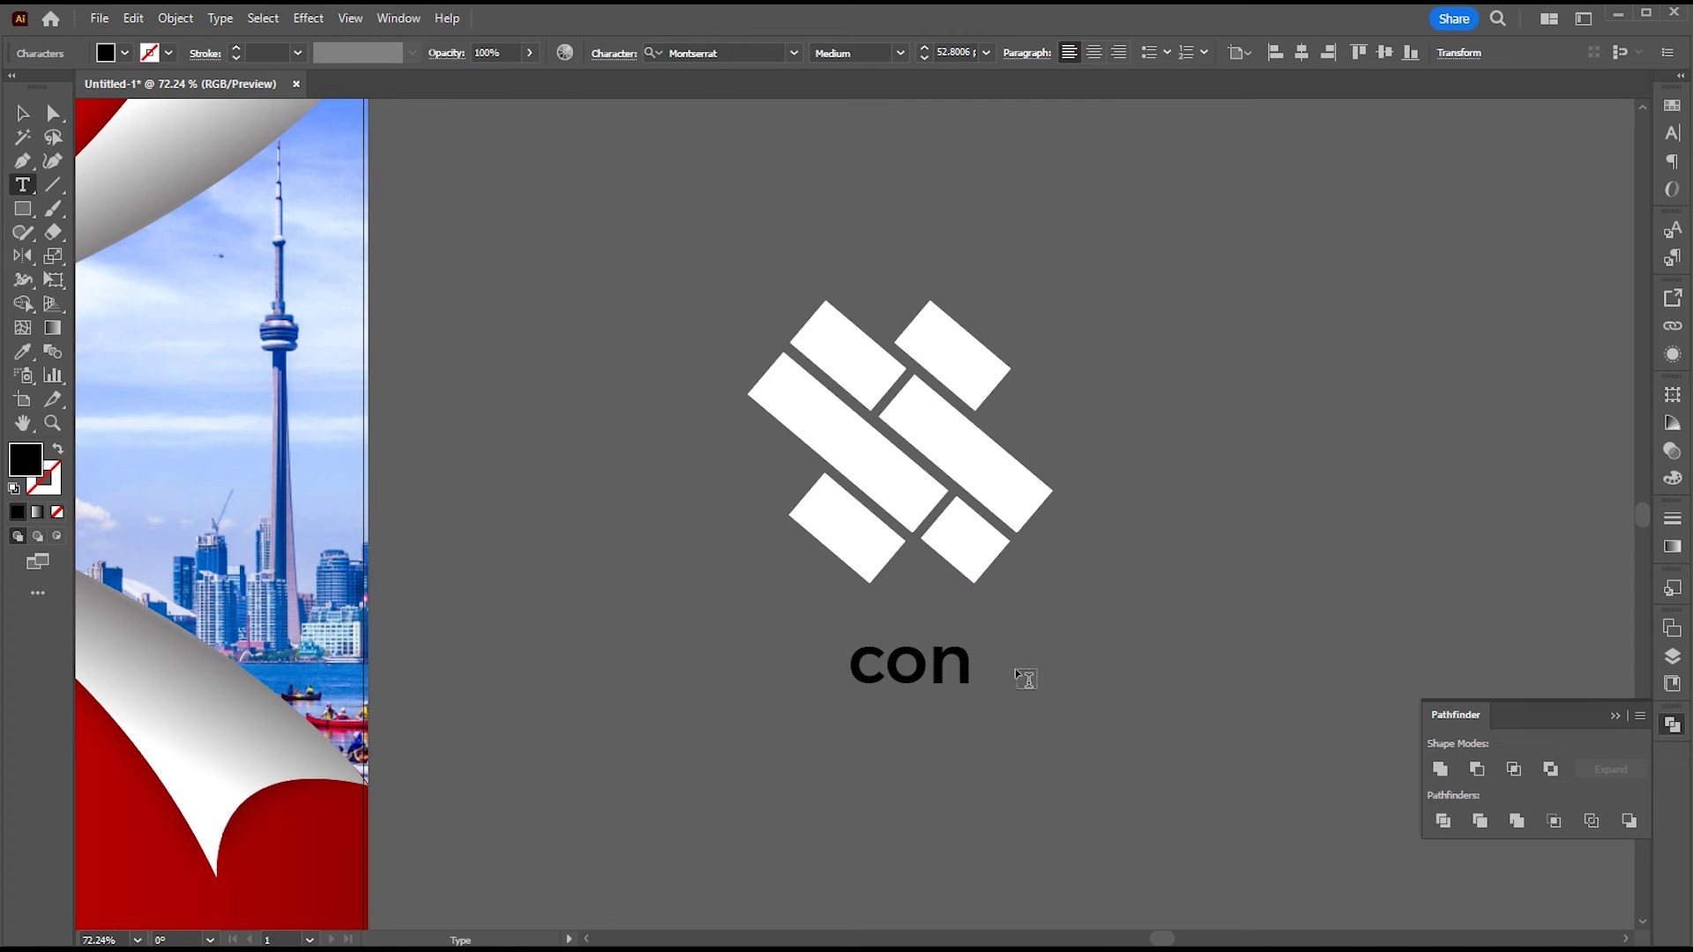
text(cultant)
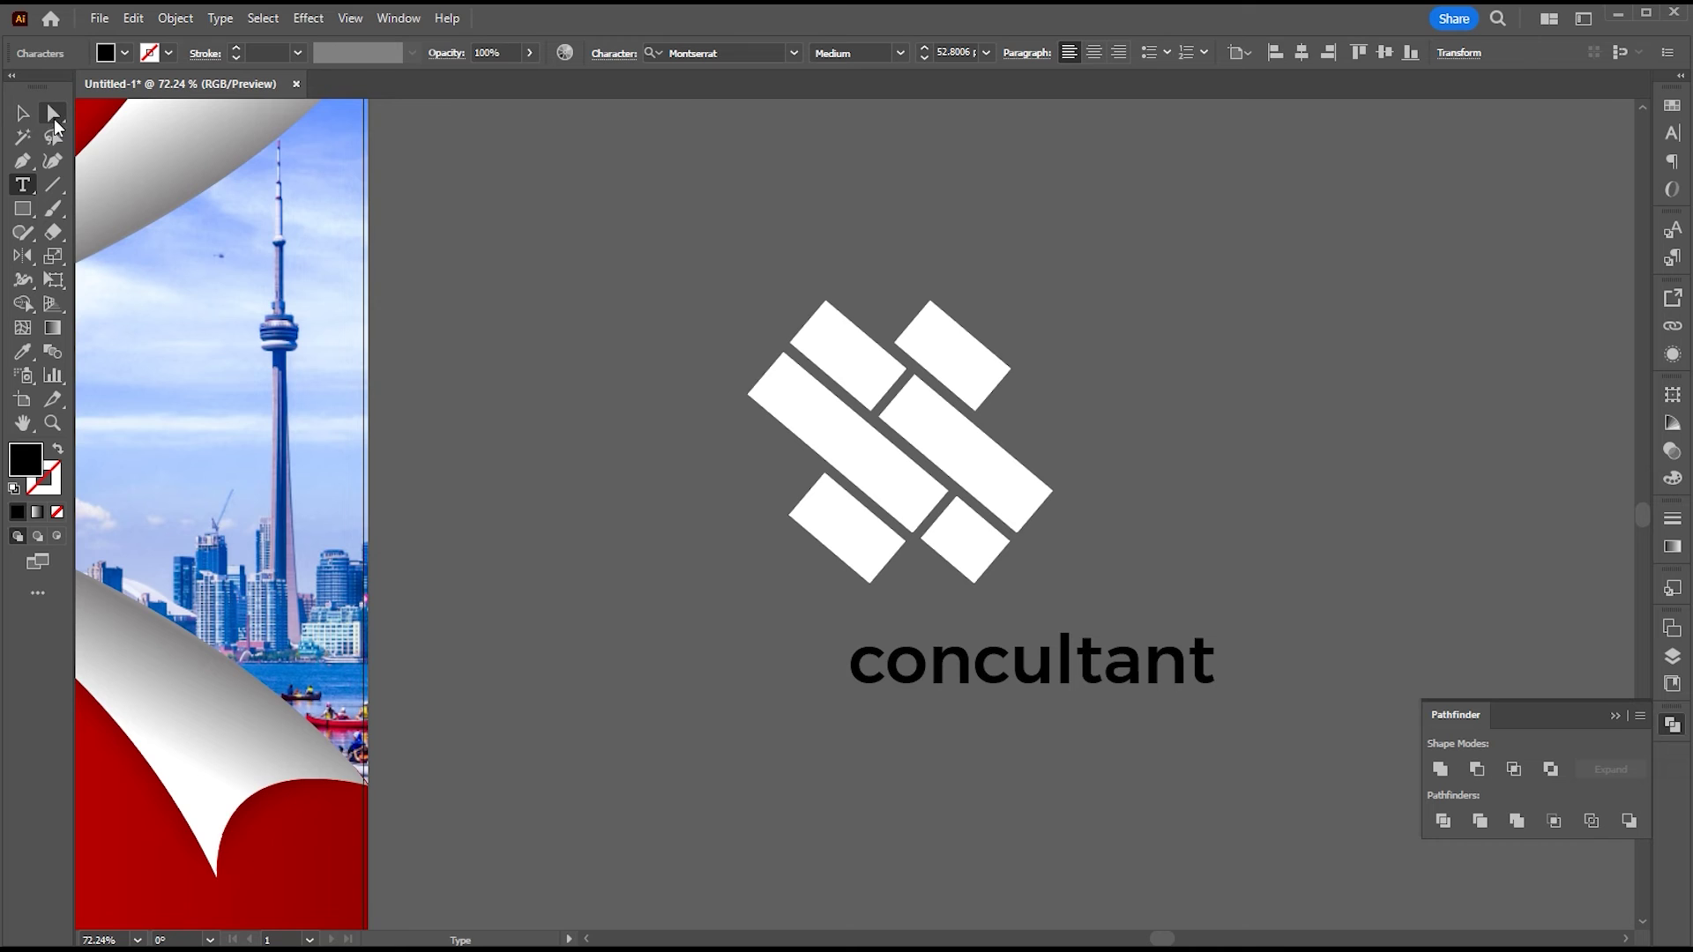
click(22, 113)
click(220, 17)
click(565, 324)
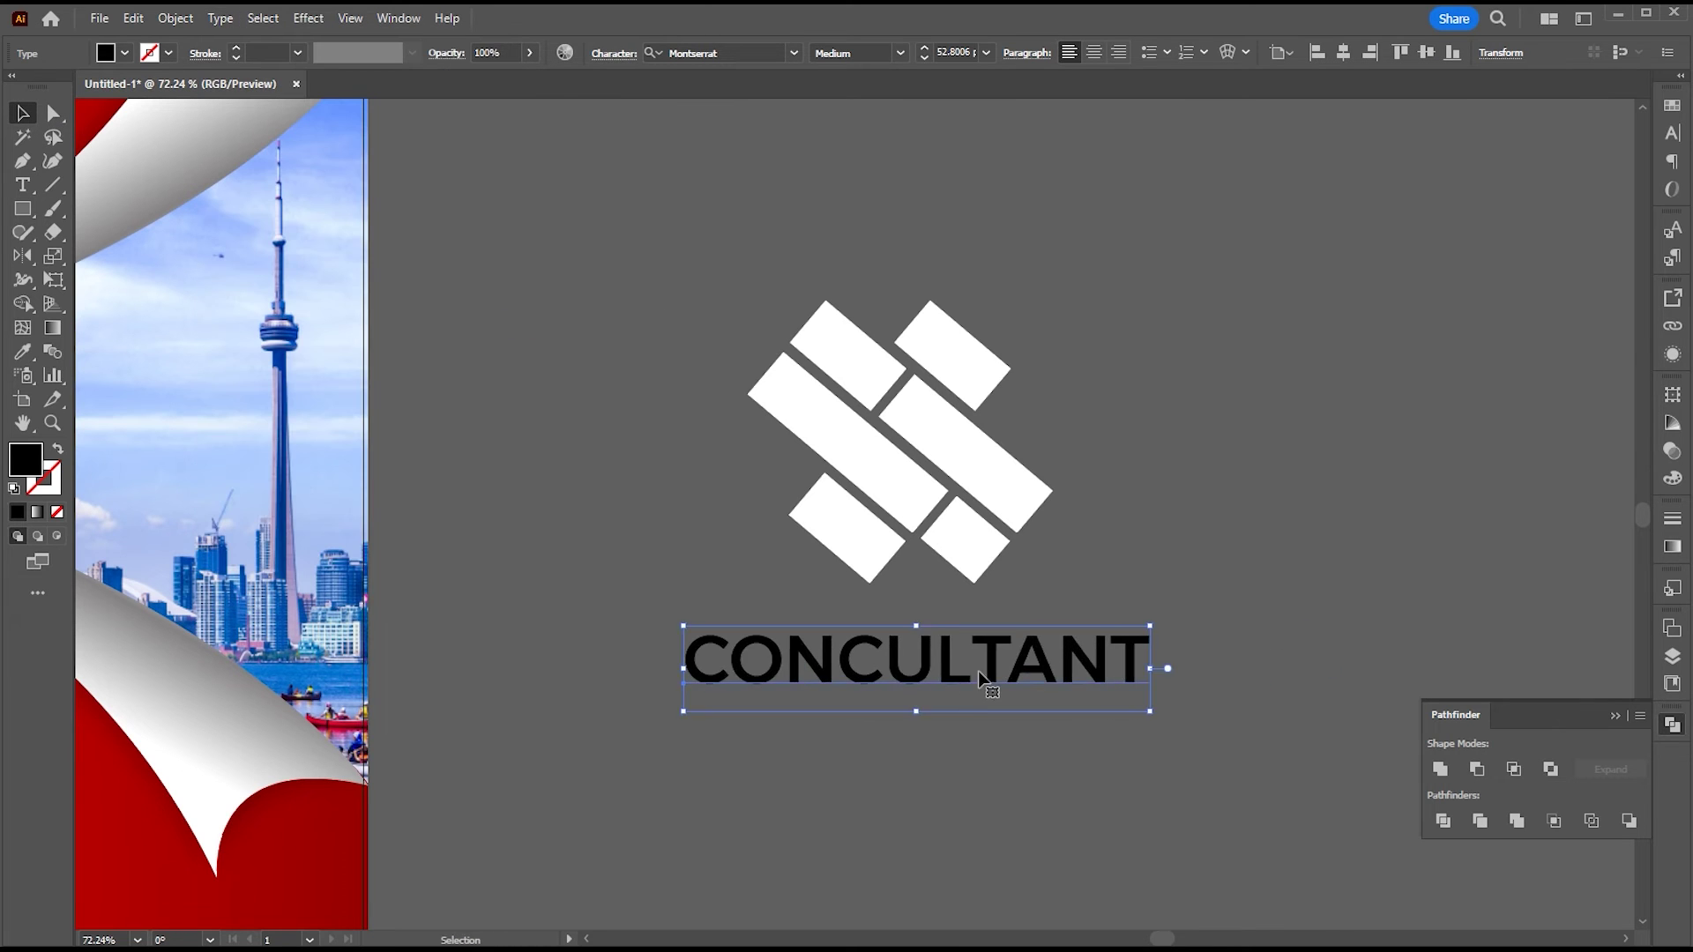
Step: Center CONCULTANT under the logo mark, recolor it white and set its font style to ExtraBold
drag(977, 670, 992, 662)
key(i)
click(970, 555)
key(v)
click(899, 54)
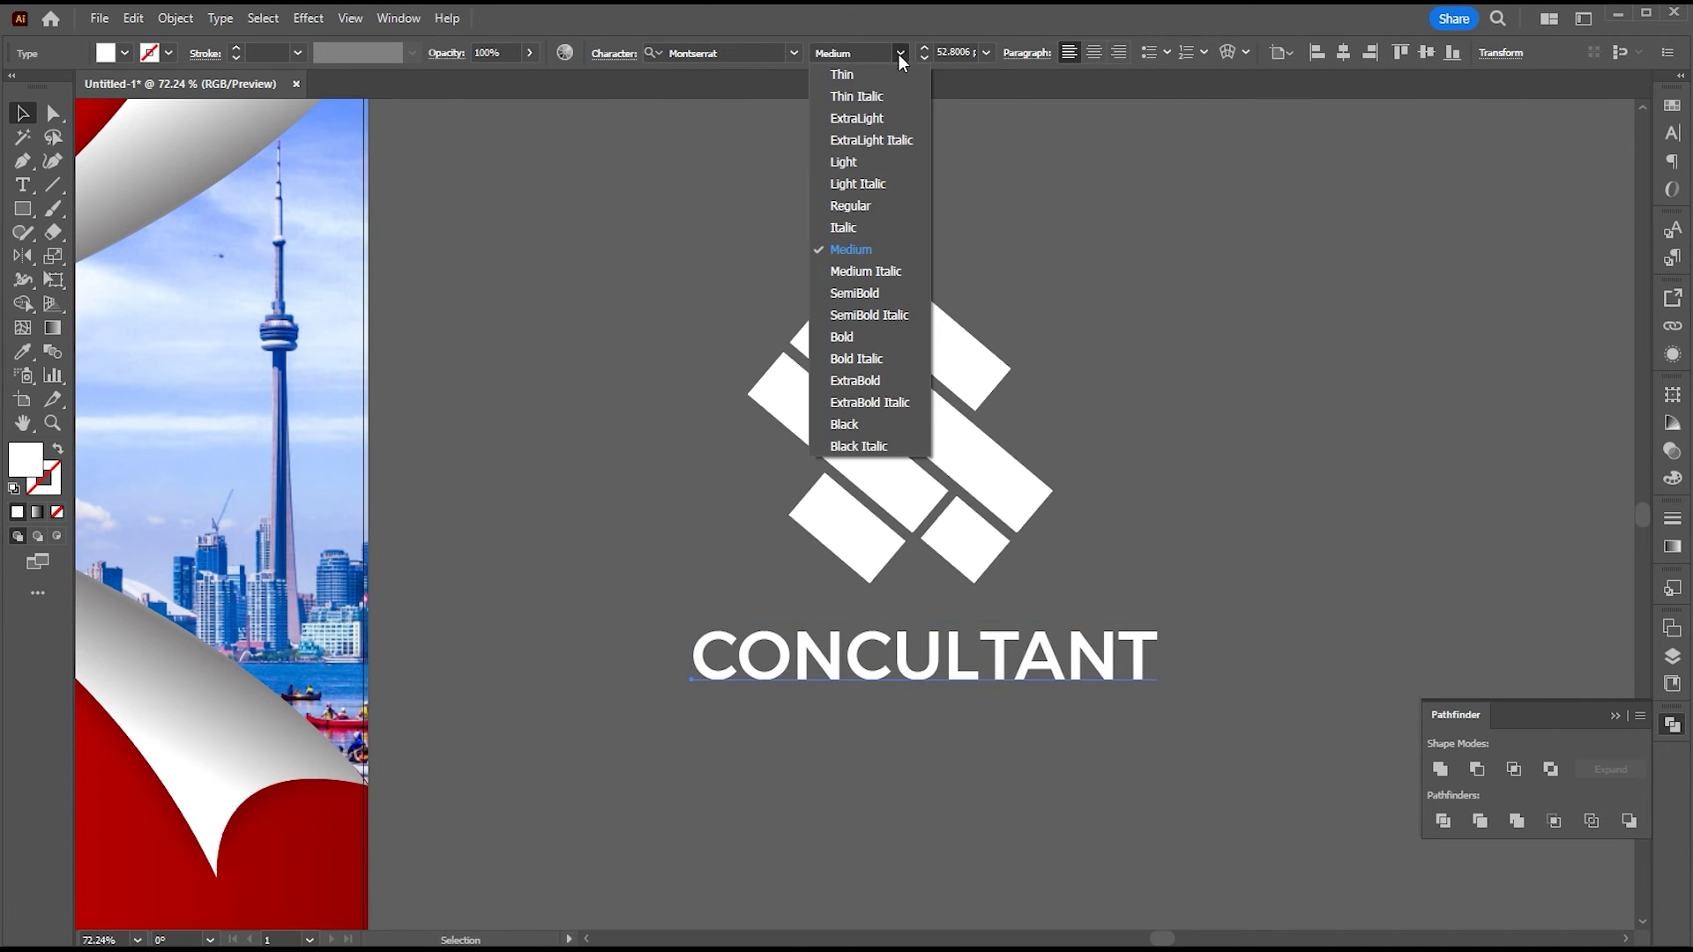
click(886, 381)
click(1146, 422)
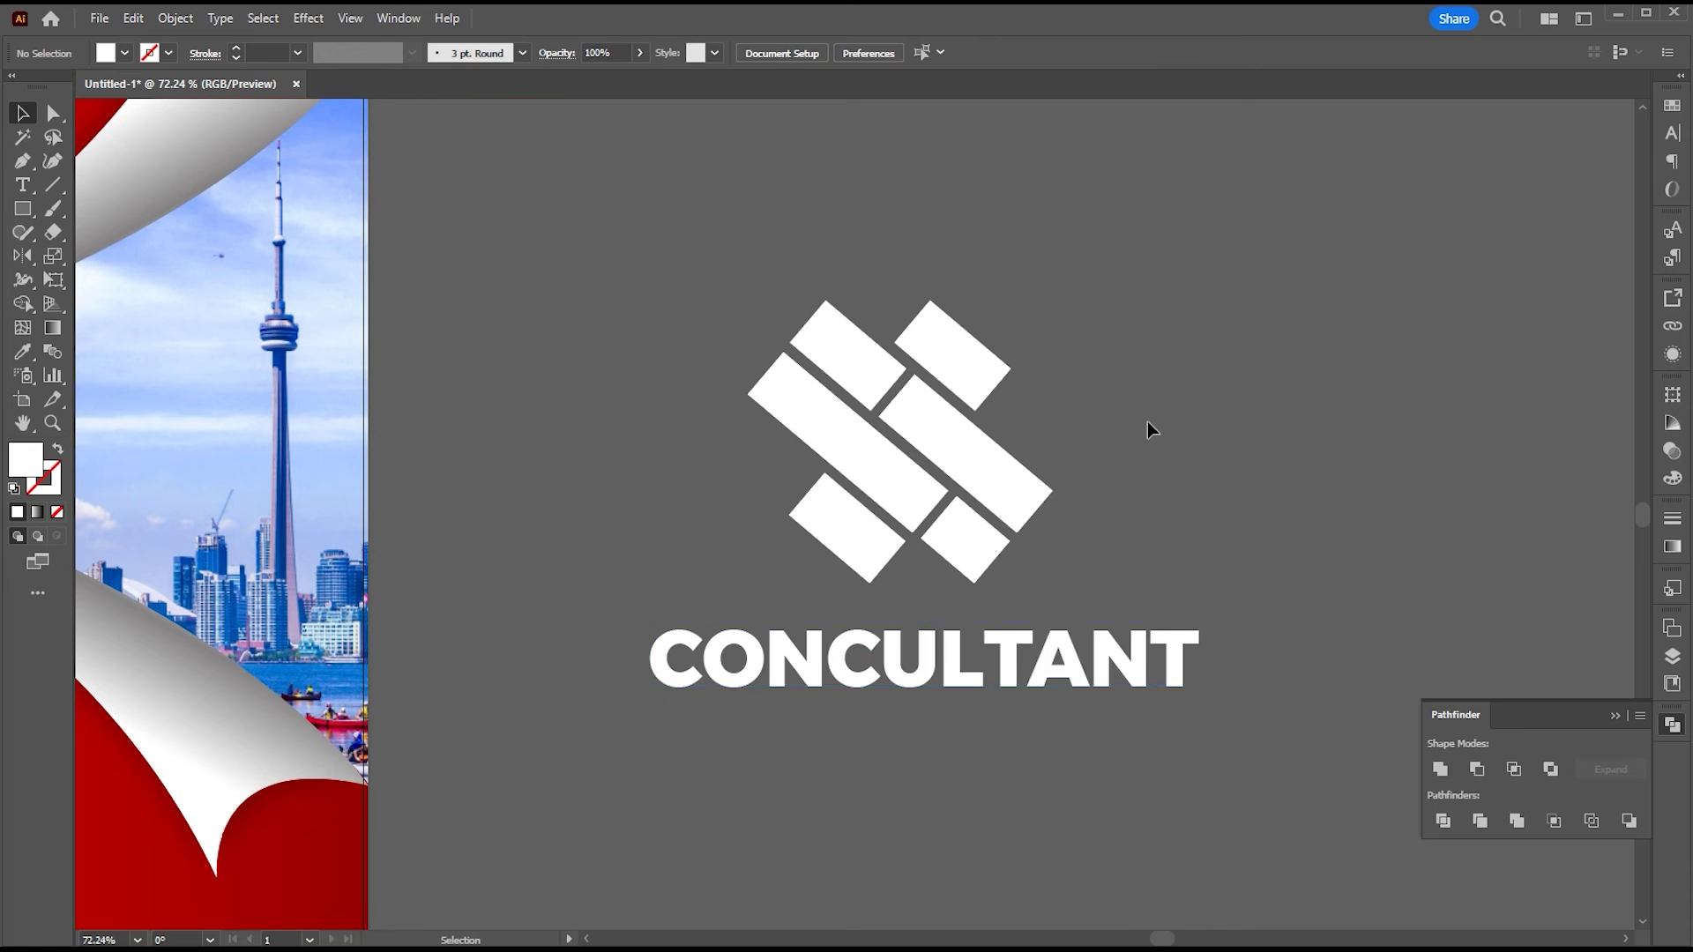
Step: Group the mark with CONCULTANT, shrink the logo to about 148 x 113 px and place it in the artboard's lower-left area
scroll(1191, 424, down, 5)
scroll(1202, 461, up, 1)
drag(1277, 374, 1275, 552)
key(ctrl+g)
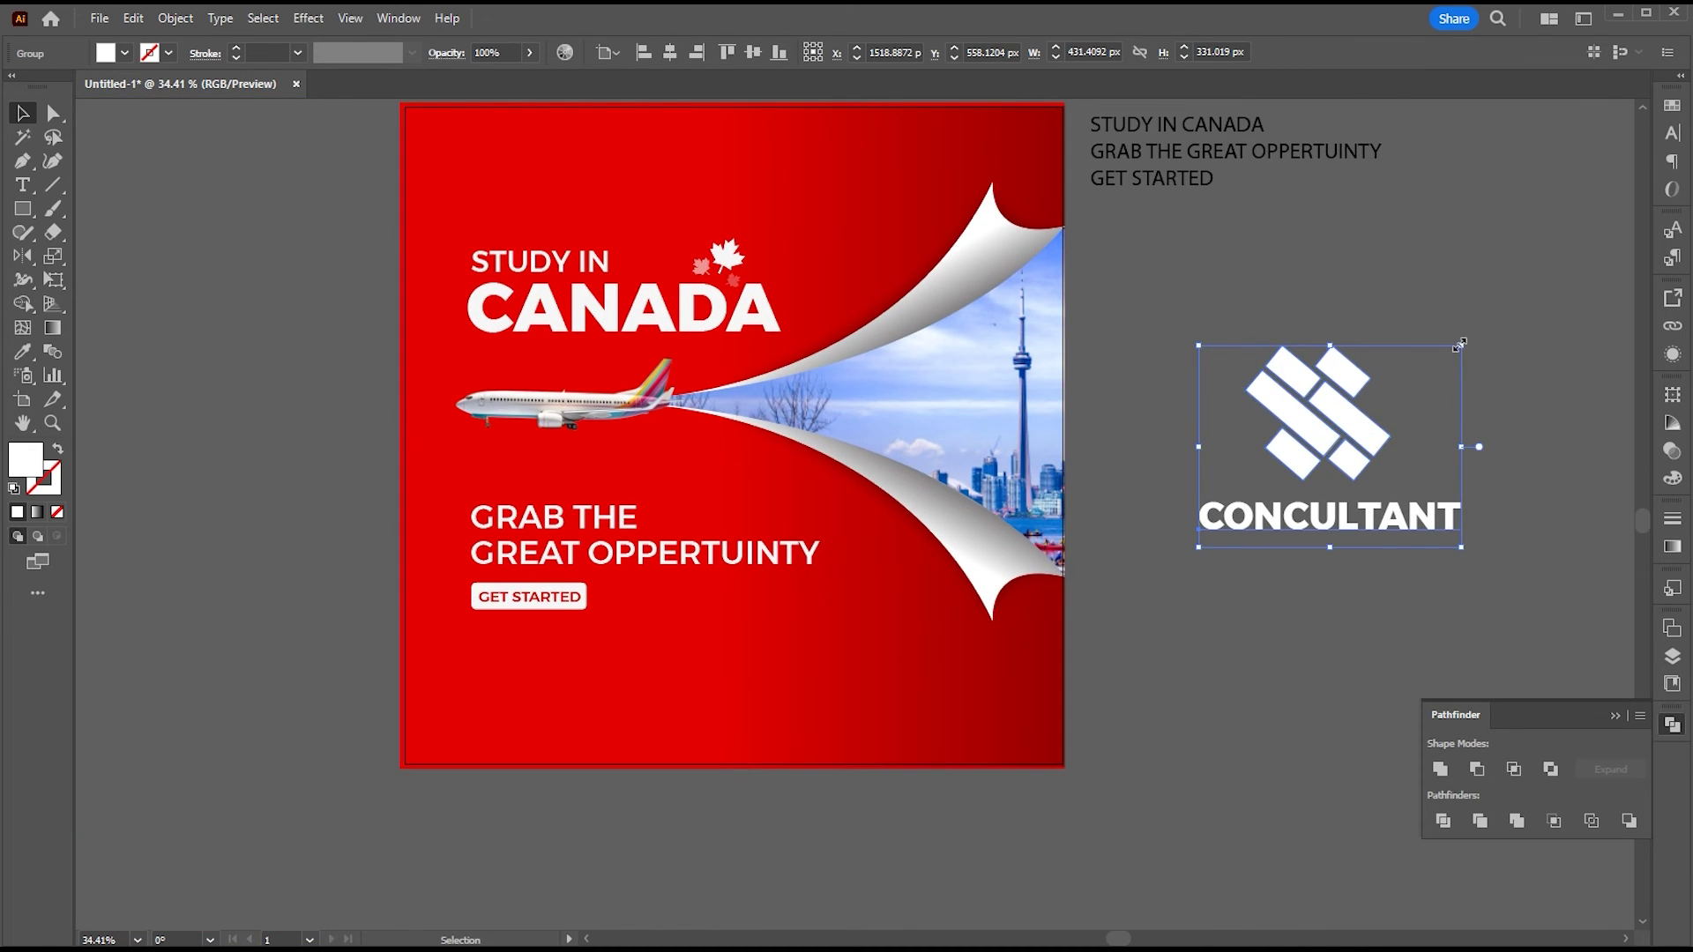
drag(1460, 345, 1381, 466)
drag(1380, 465, 571, 725)
drag(621, 697, 565, 743)
click(672, 718)
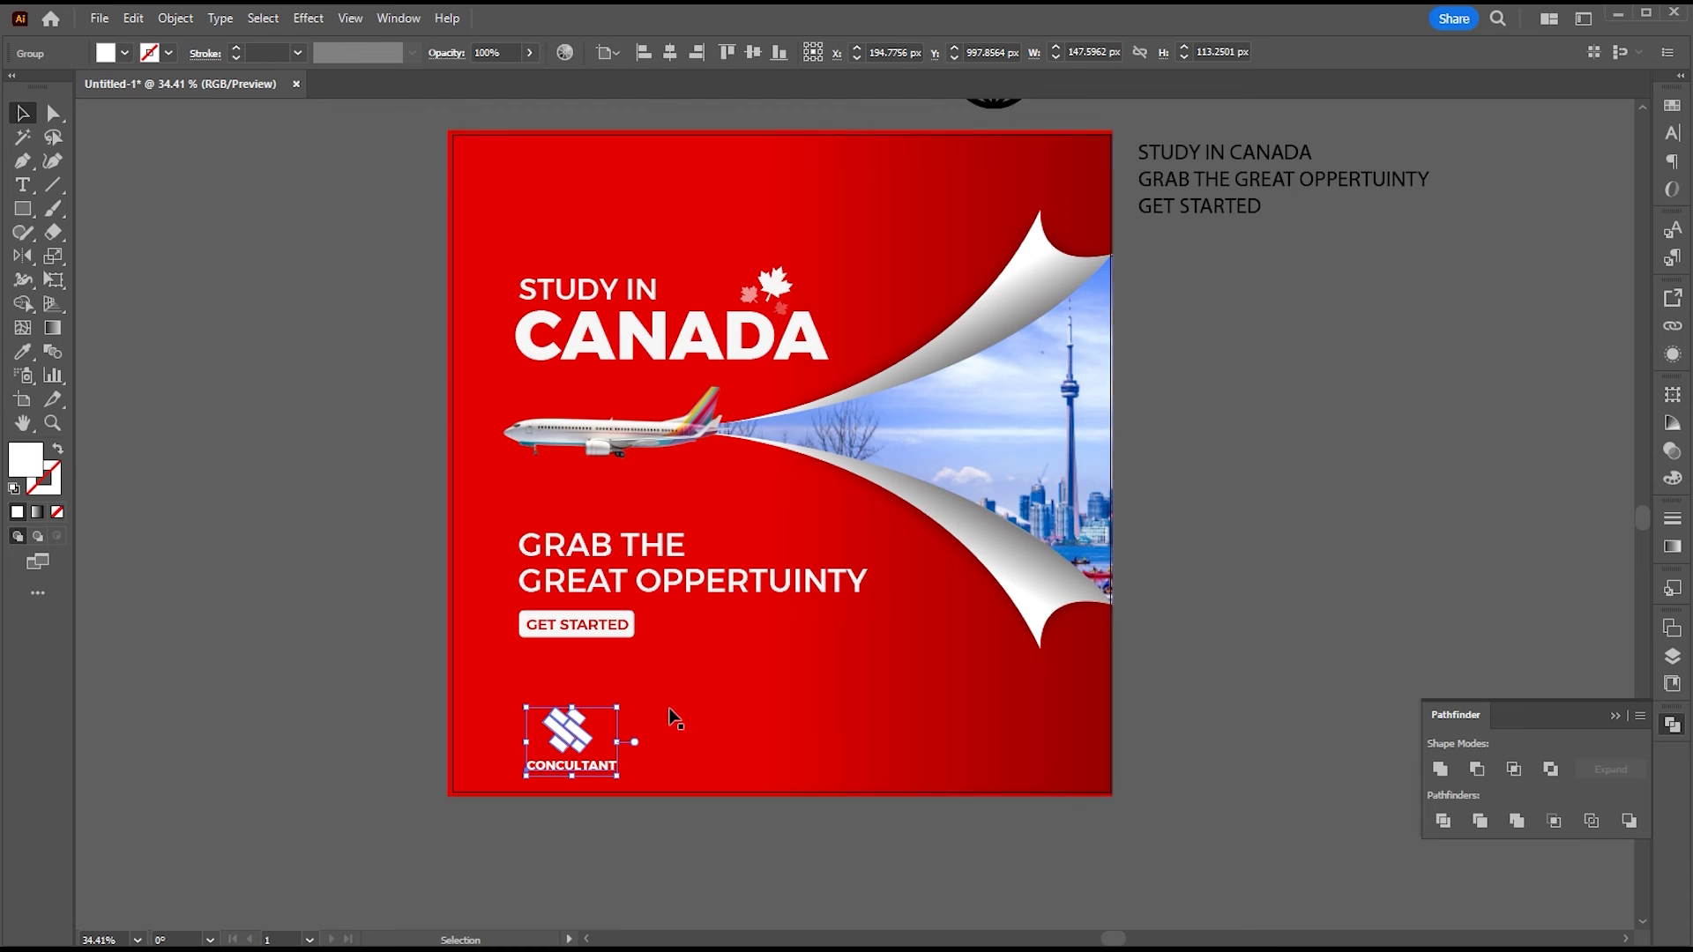
click(657, 725)
Step: Lock the gradient background rectangle and shift the headline, leaves, slogan, button and logo slightly left together
click(395, 654)
click(489, 693)
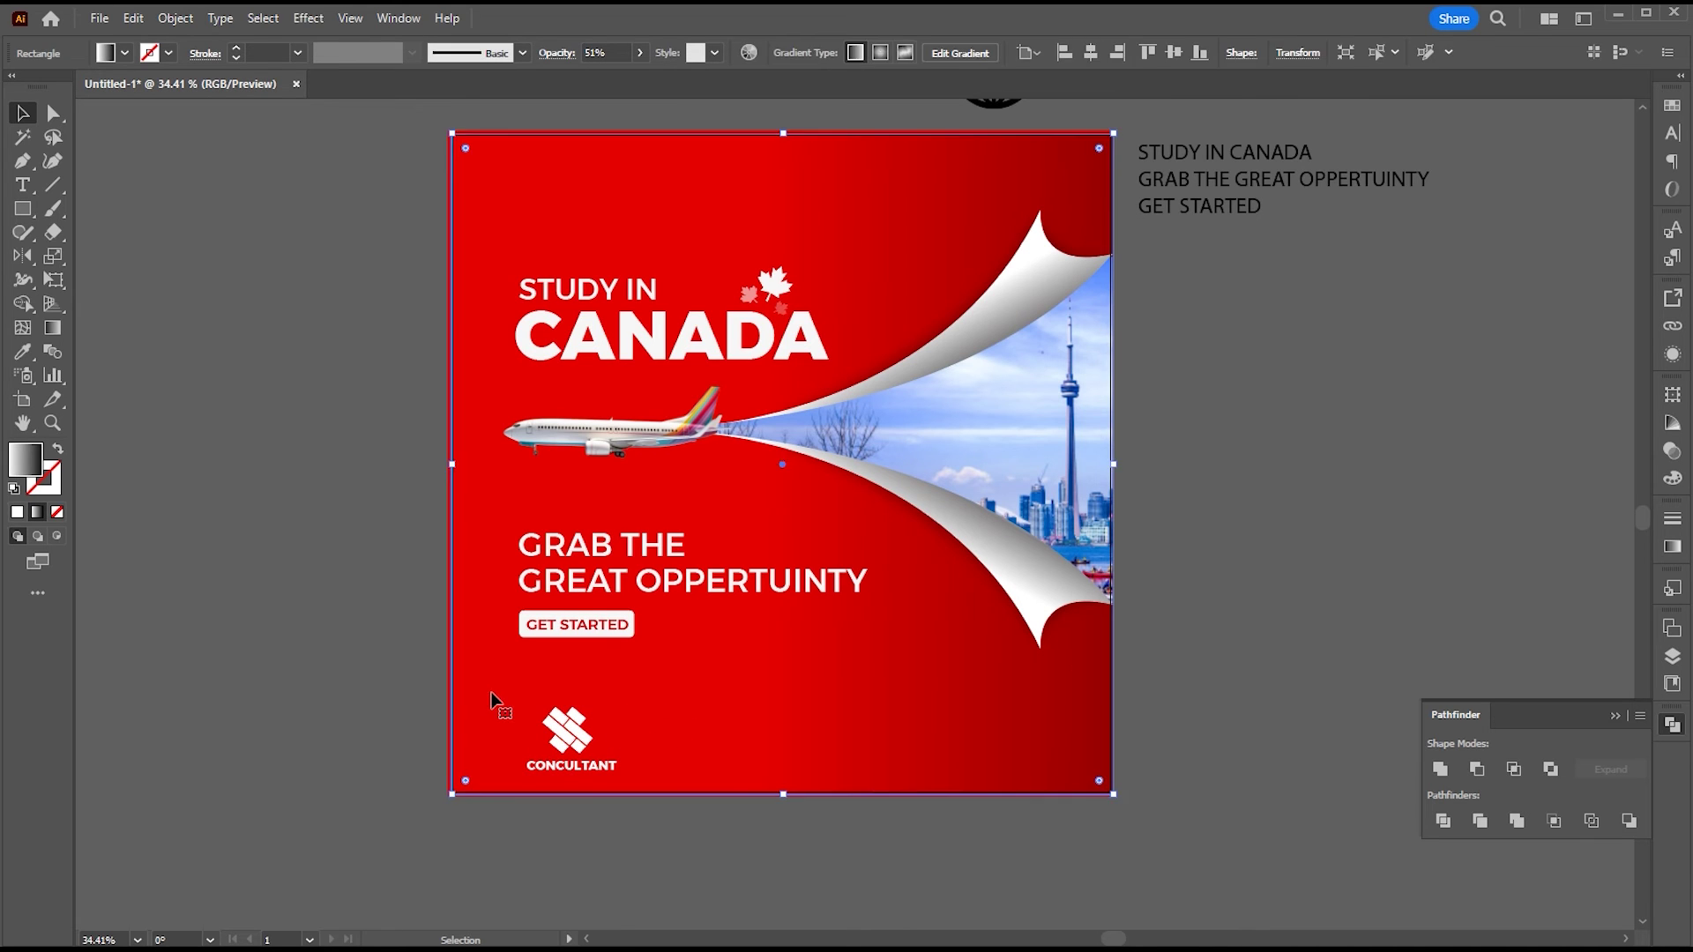
key(ctrl+2)
key(ctrl+alt+a)
drag(705, 341, 640, 341)
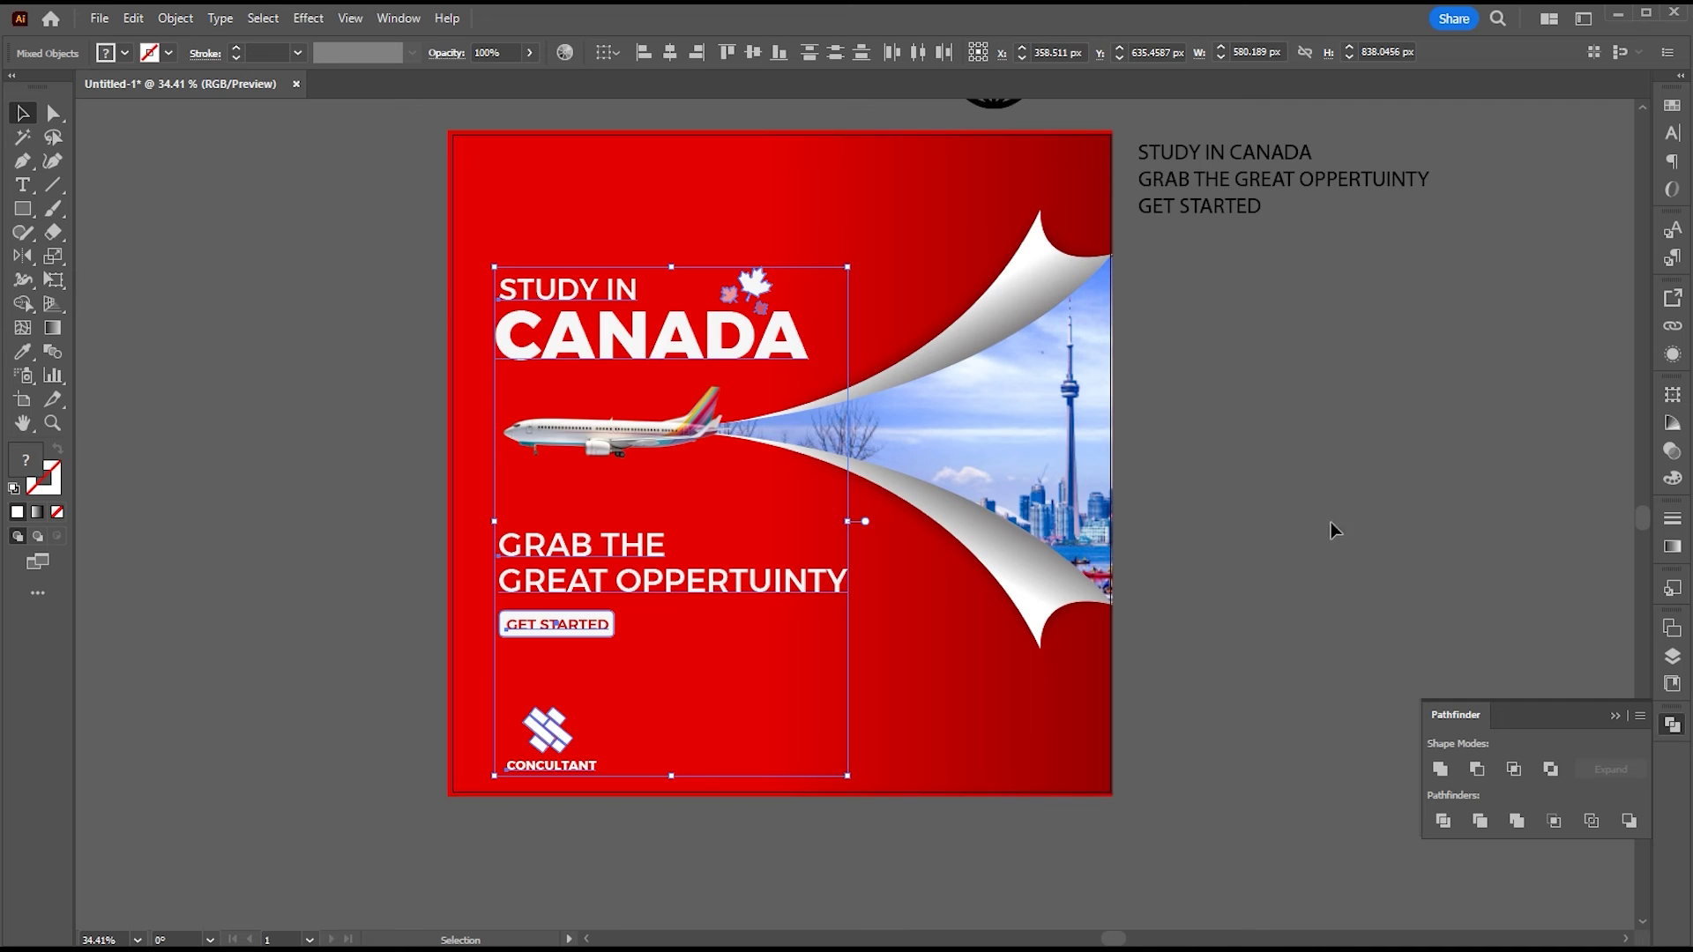
click(1443, 513)
drag(1227, 485, 1207, 578)
Step: Move the phone and globe icons from above the artboard to the empty area just below it
click(477, 176)
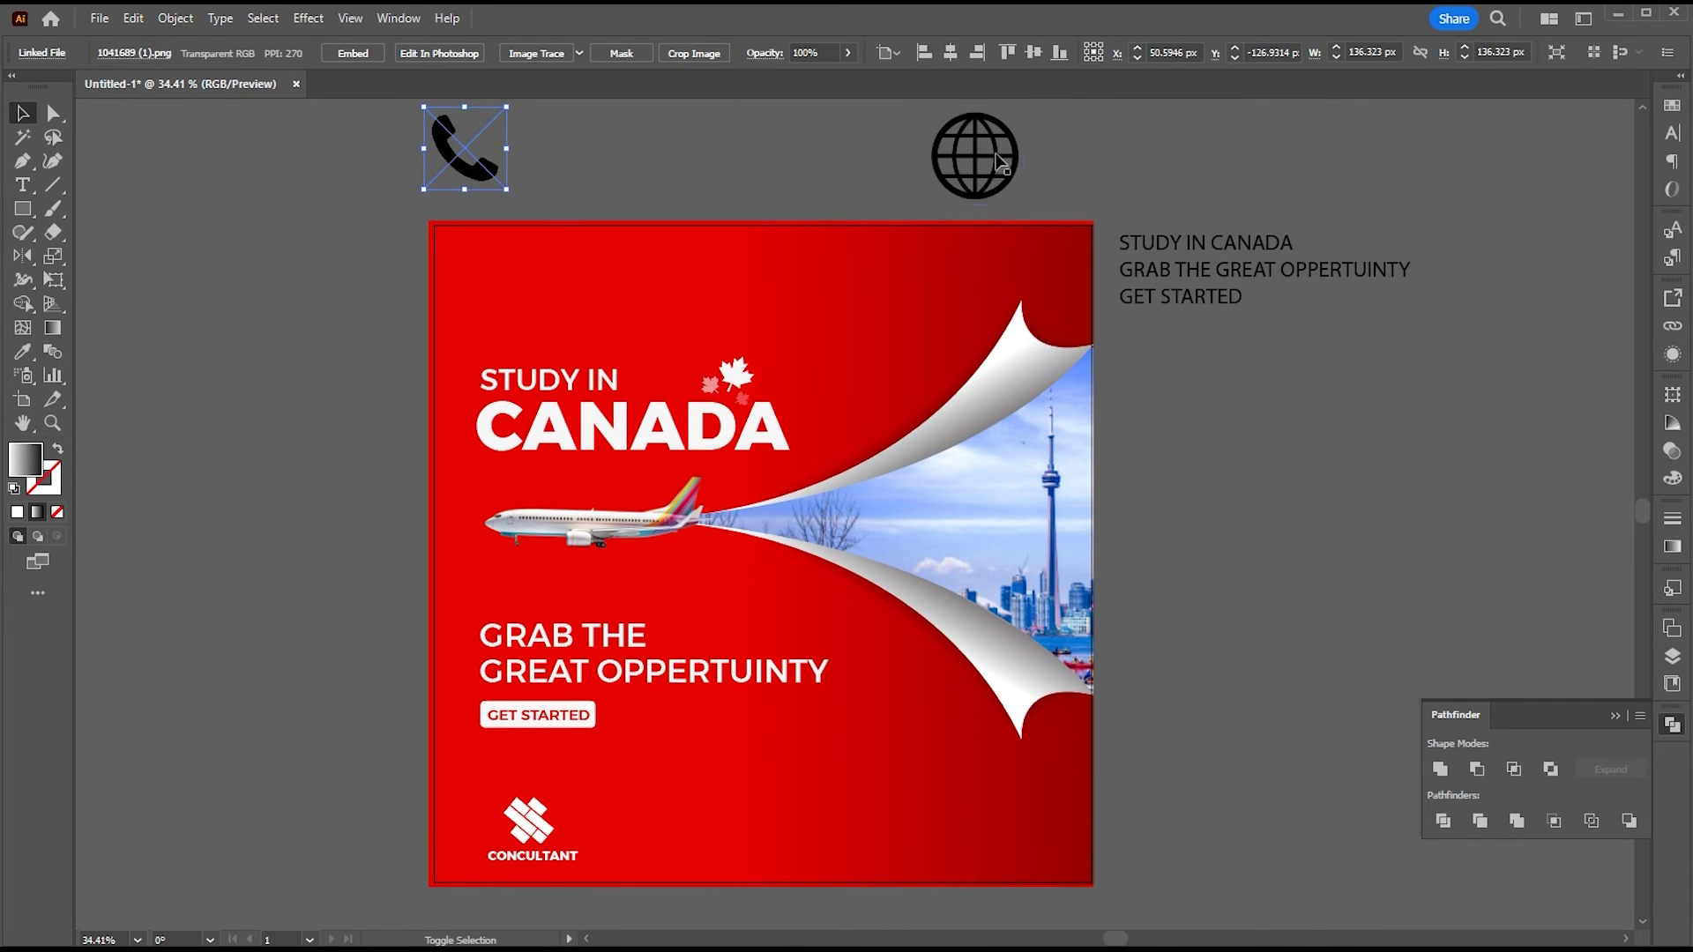
shift+click(997, 155)
drag(979, 187, 958, 118)
drag(958, 119, 1104, 913)
drag(983, 905, 994, 714)
click(671, 712)
Step: Image-trace and expand the phone icon, remove its white background and place the black handset below the artboard
click(415, 665)
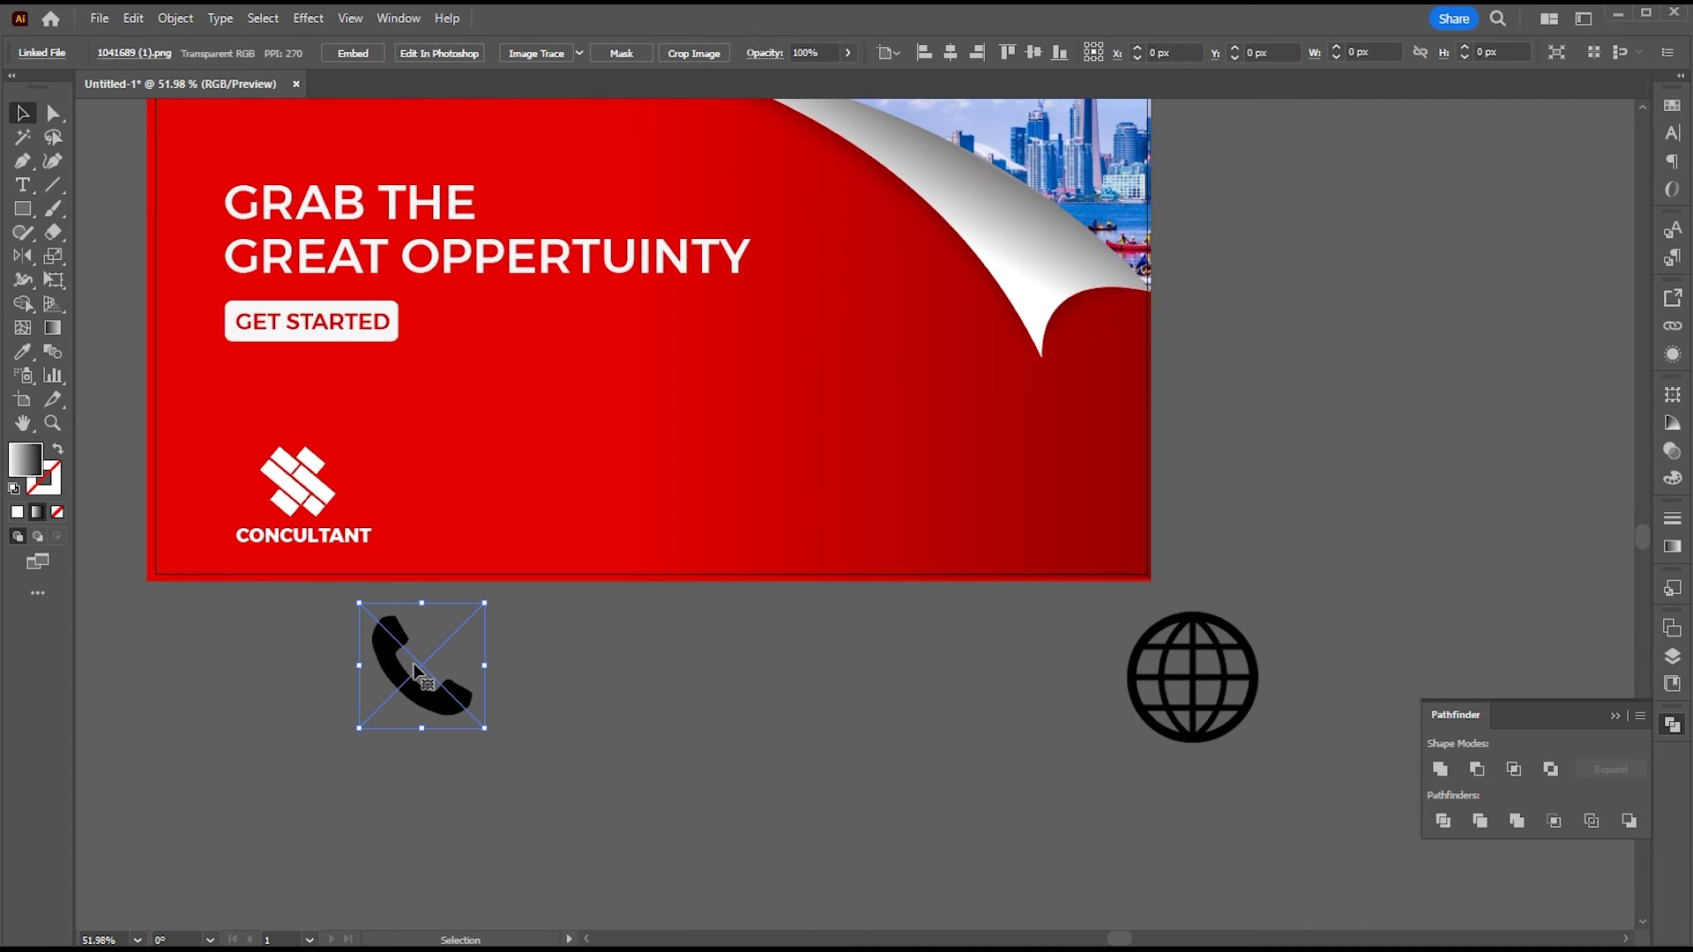
click(527, 53)
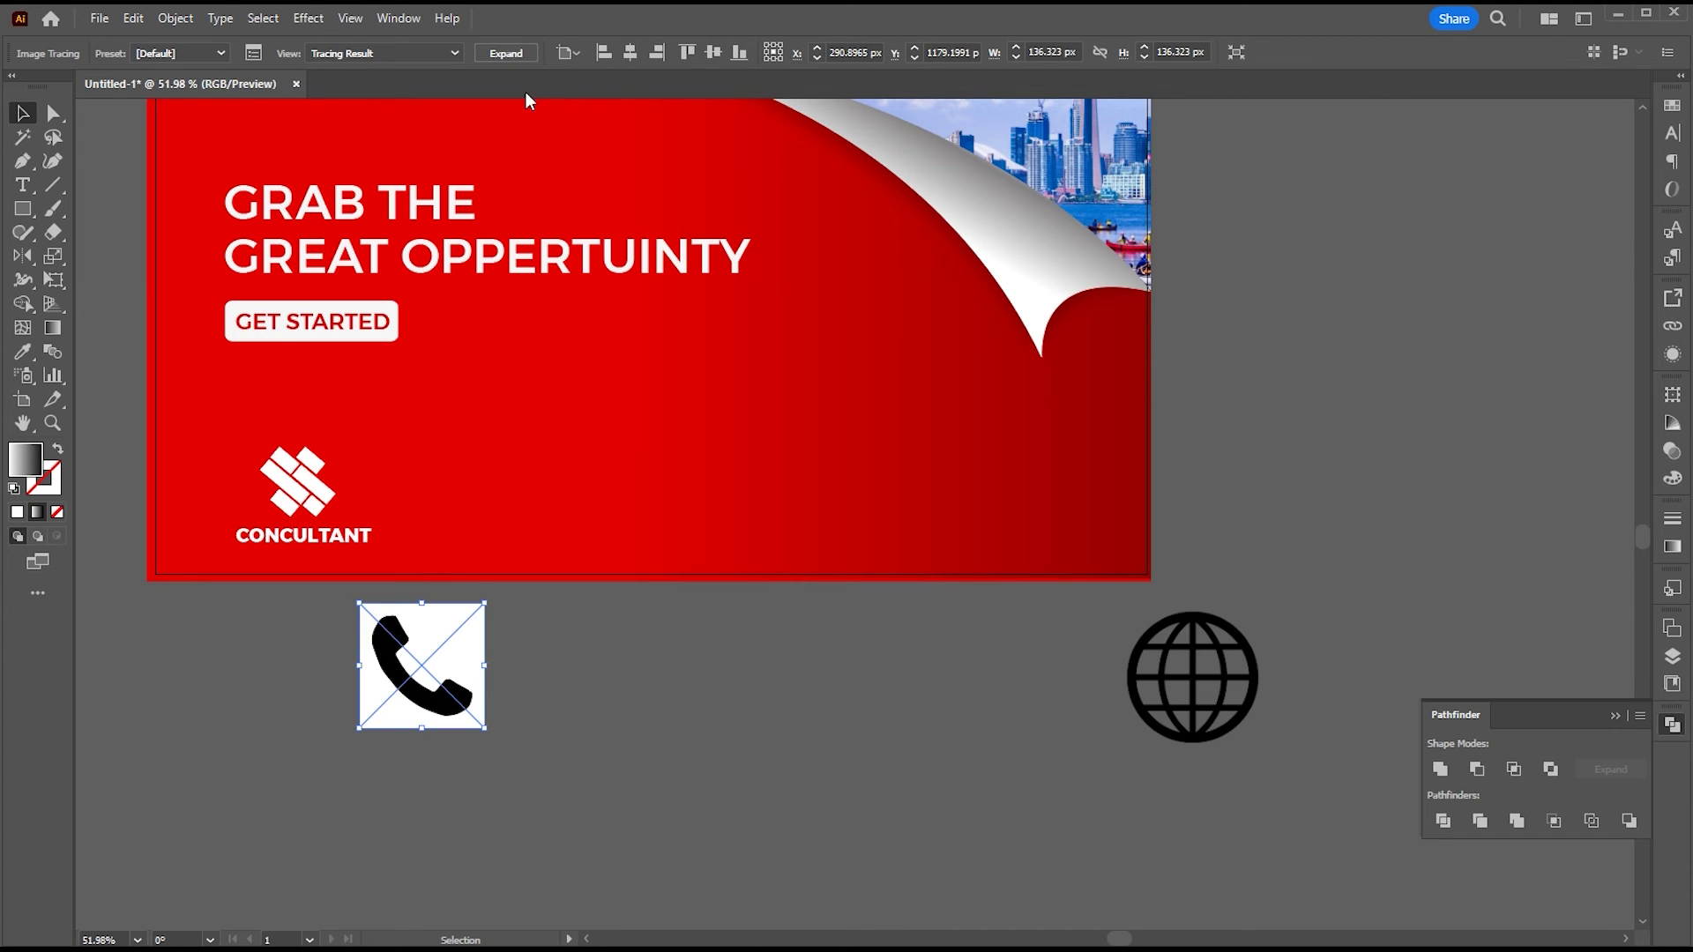
click(506, 53)
key(ctrl+shift+a)
key(a)
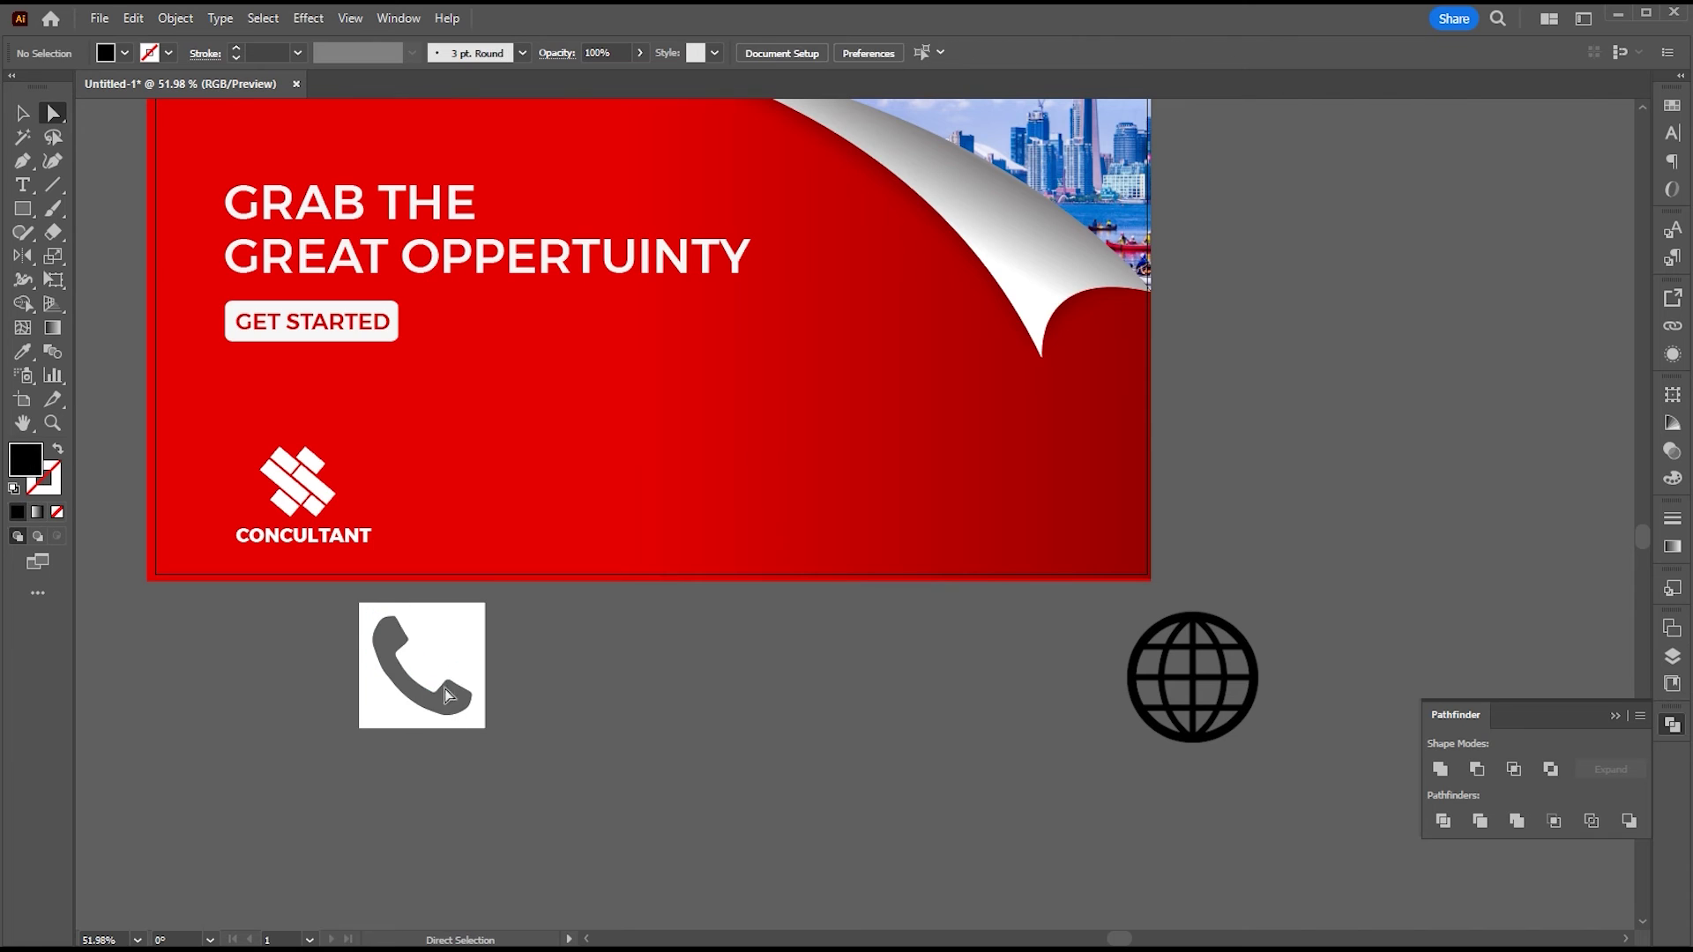
key(v)
click(461, 680)
key(Delete)
key(ctrl+v)
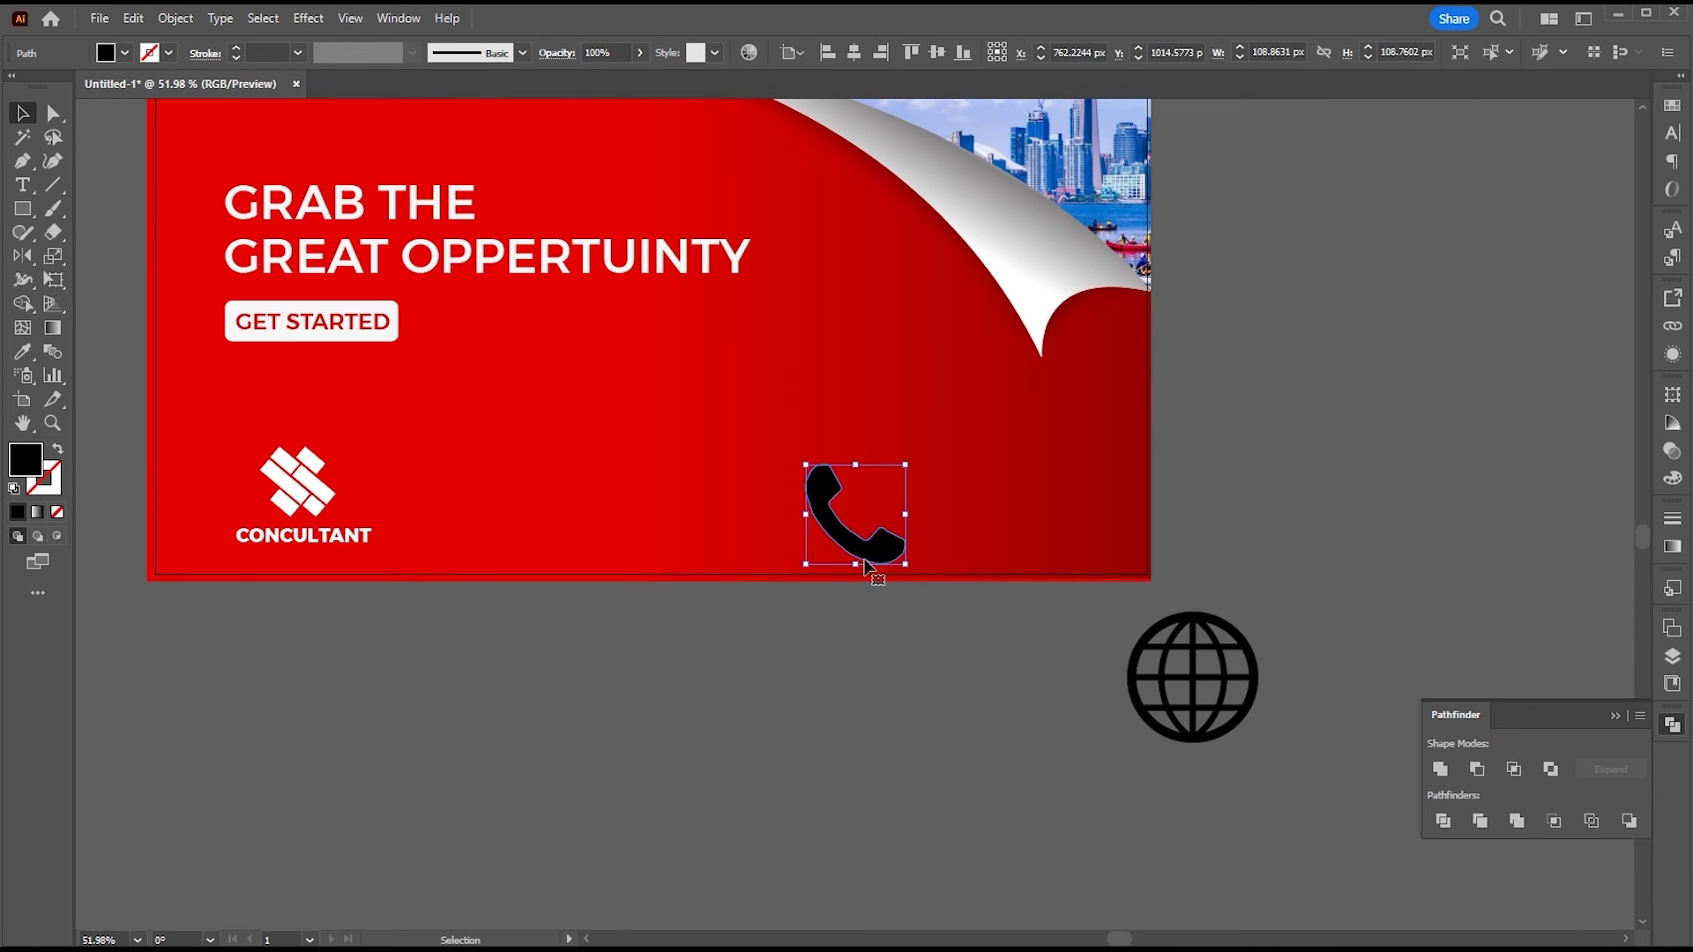
drag(865, 565, 471, 752)
Step: Move the globe icon beside the phone icon, then image-trace and expand it
click(1187, 714)
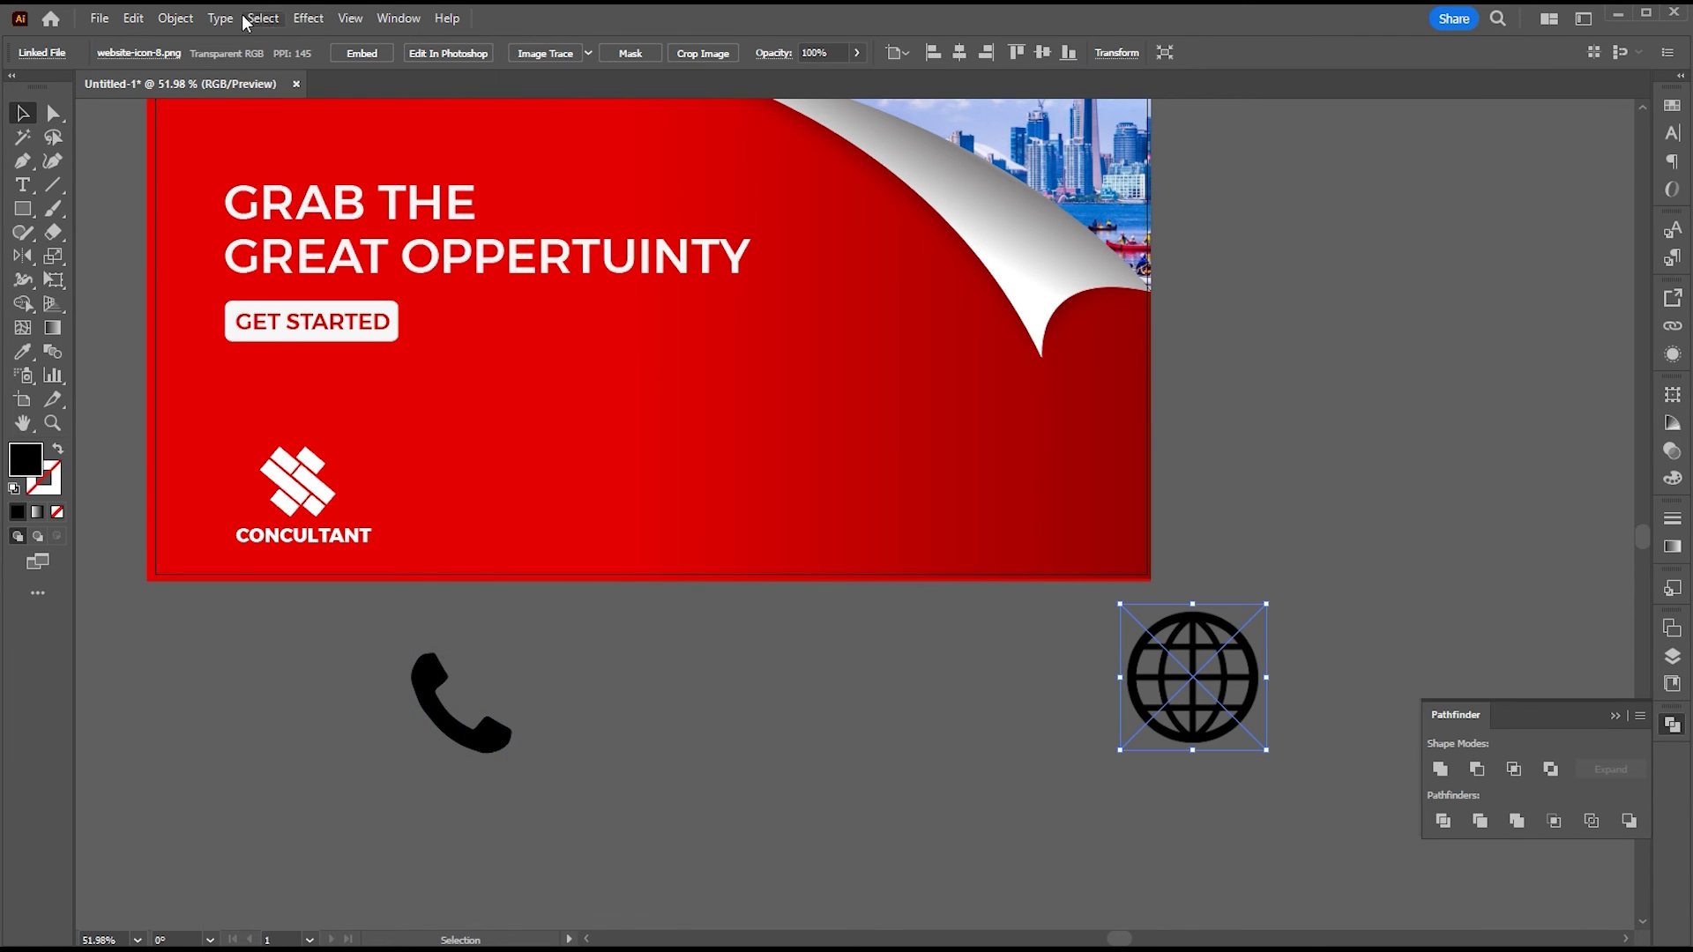
click(175, 17)
click(627, 703)
drag(1179, 695, 704, 707)
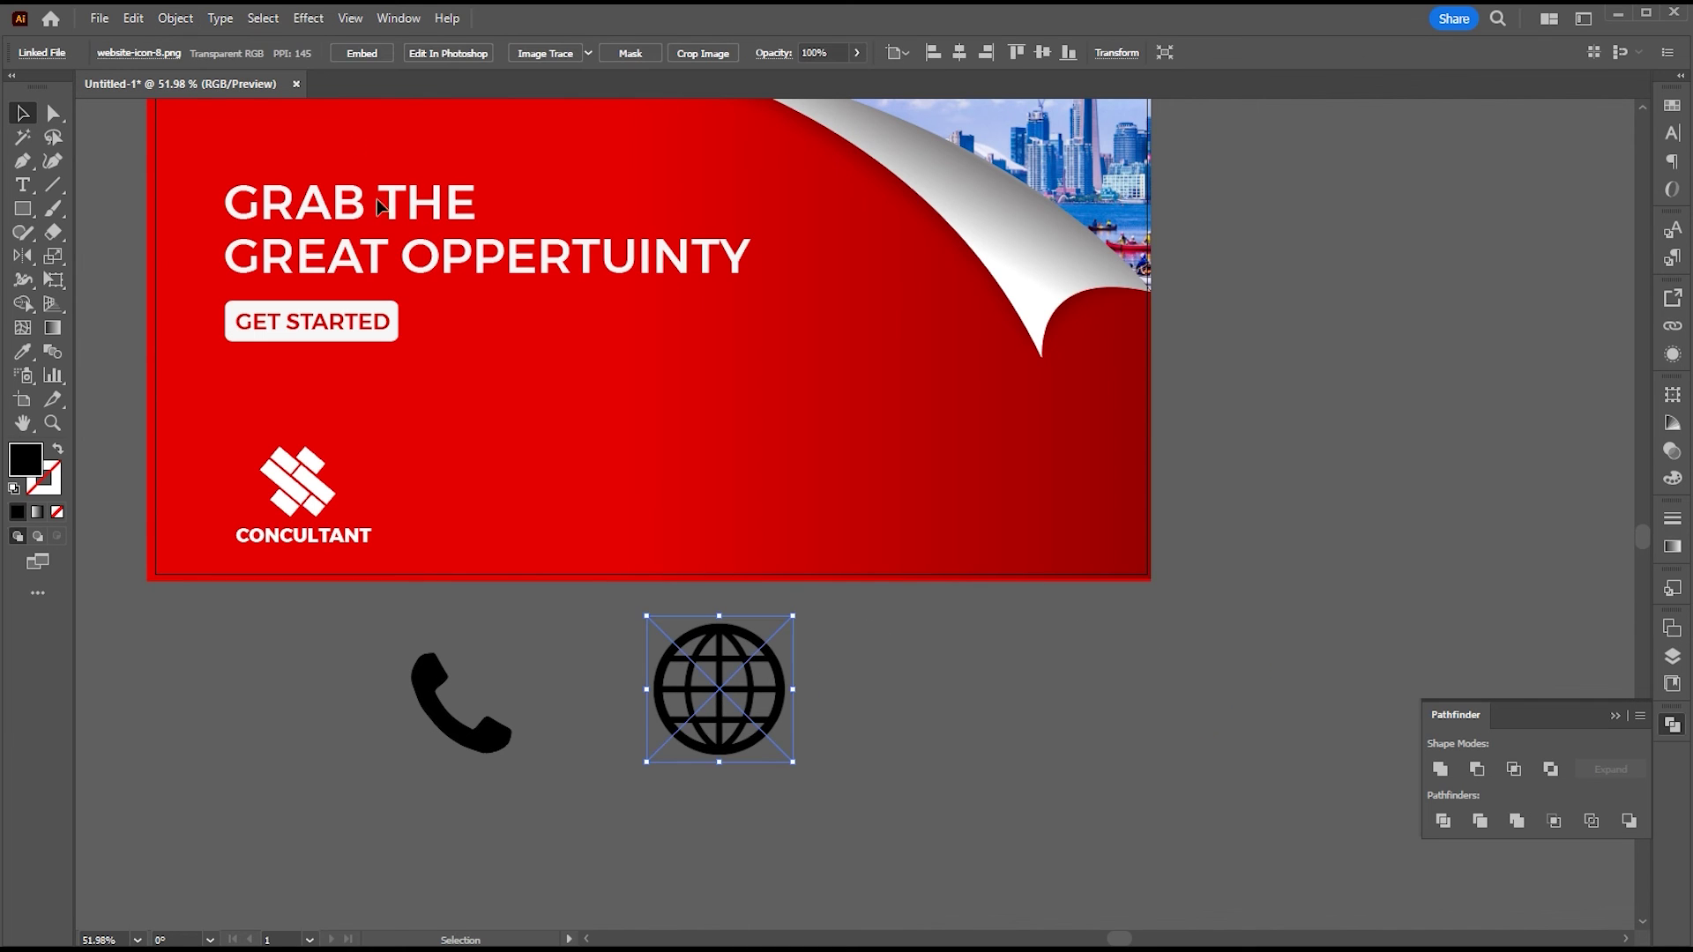
click(563, 54)
click(496, 54)
click(850, 667)
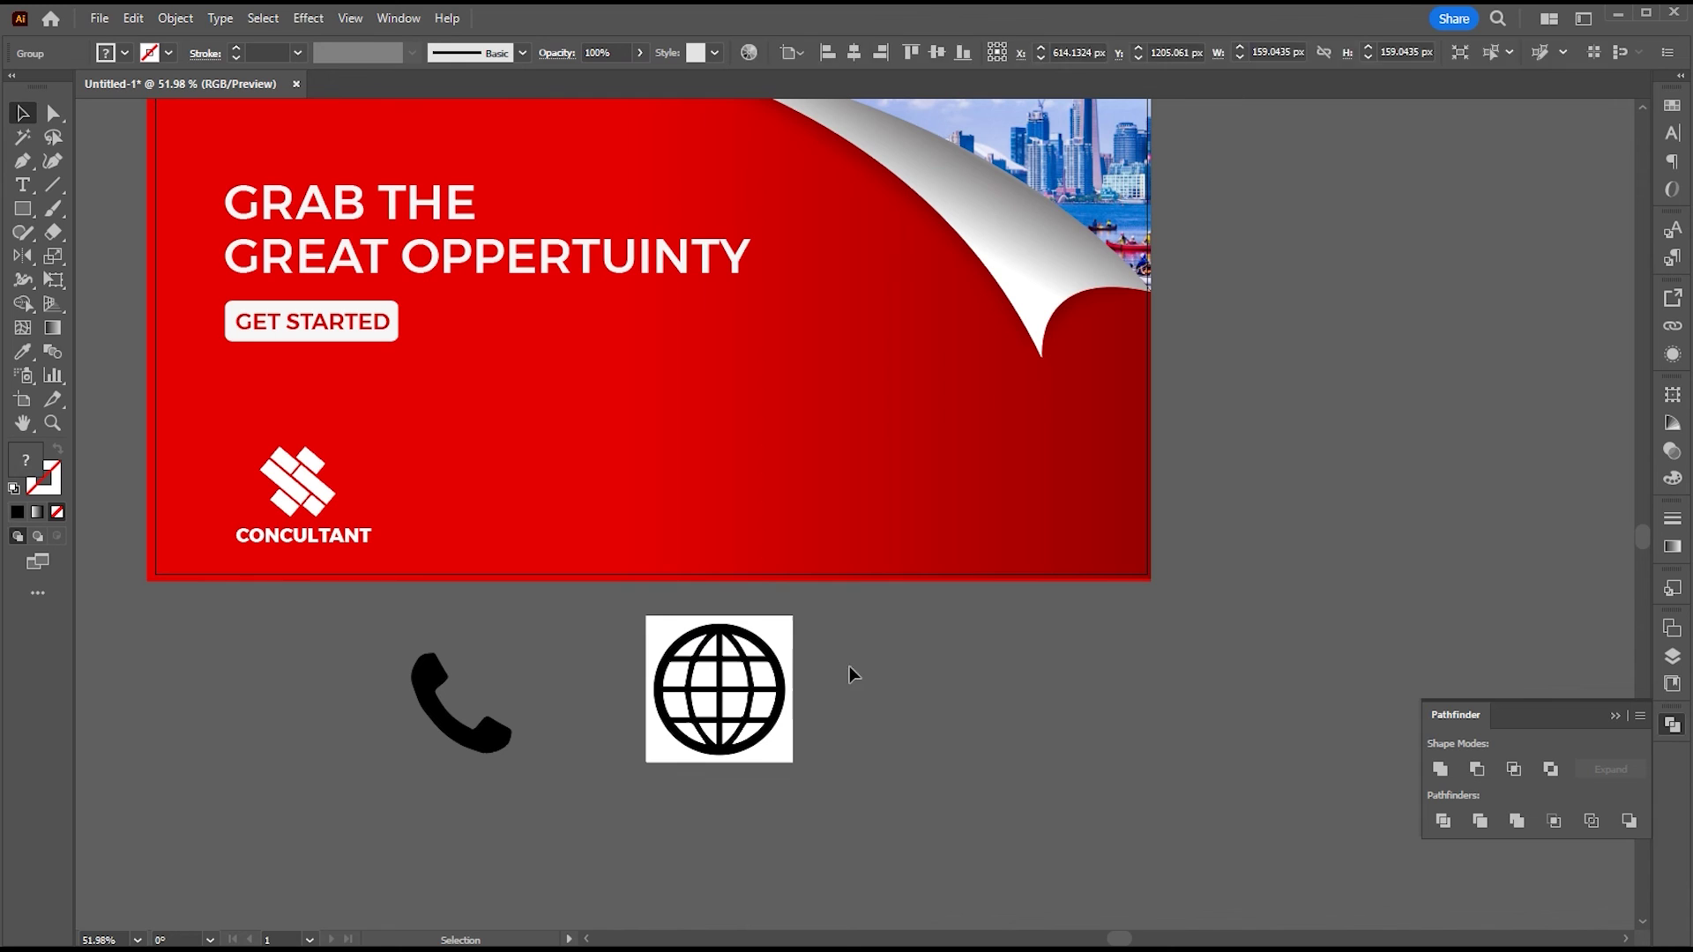
Step: Separate the black globe from its white background, delete the background and place the globe below the artboard
key(a)
click(719, 631)
key(ctrl+x)
key(v)
click(766, 641)
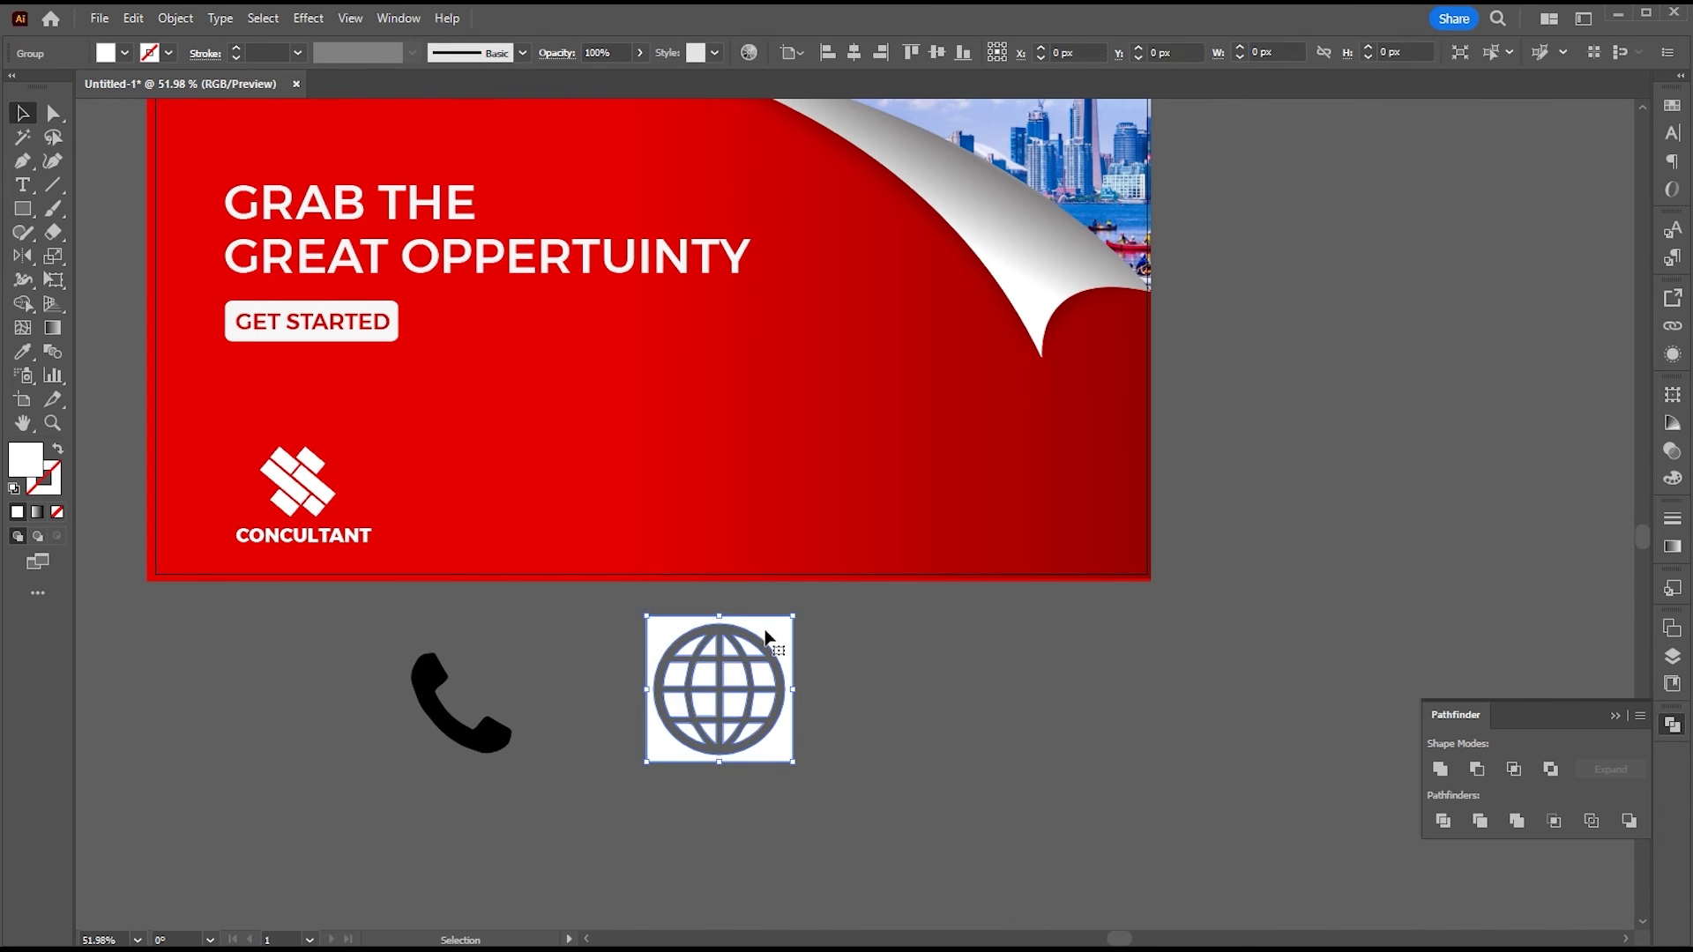
key(Delete)
key(ctrl+v)
drag(892, 559, 940, 789)
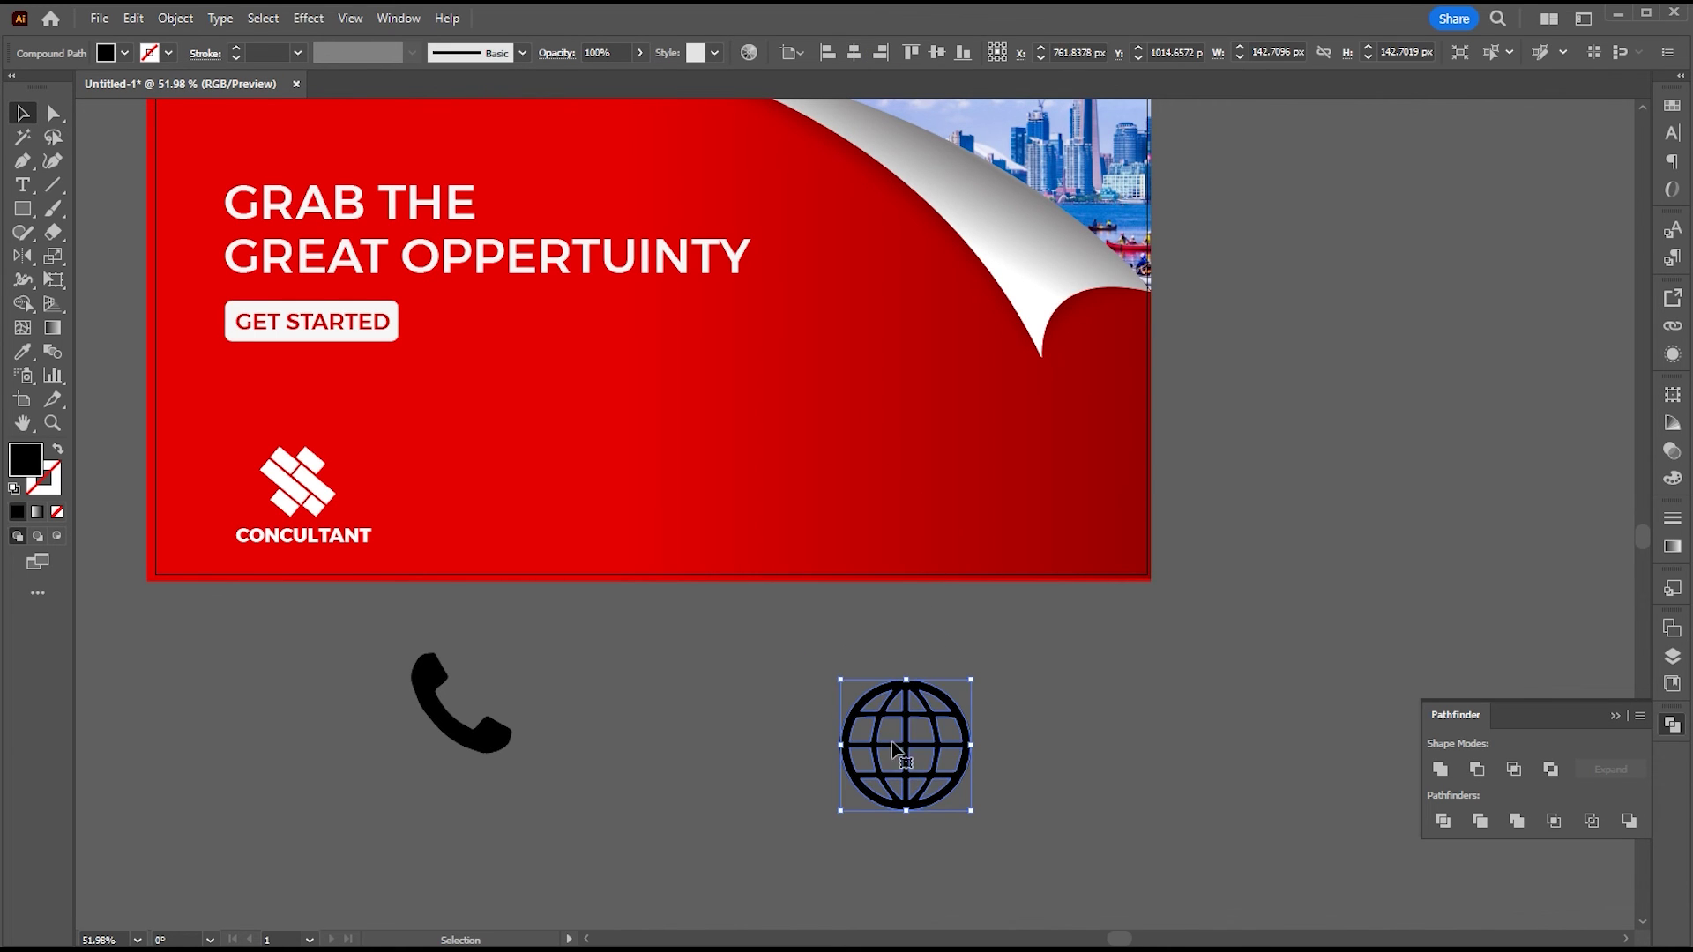
click(697, 736)
Step: Draw a square of about 66 x 66 px beside the logo, round its corners about 10 px and fill it white
key(m)
drag(522, 477, 584, 538)
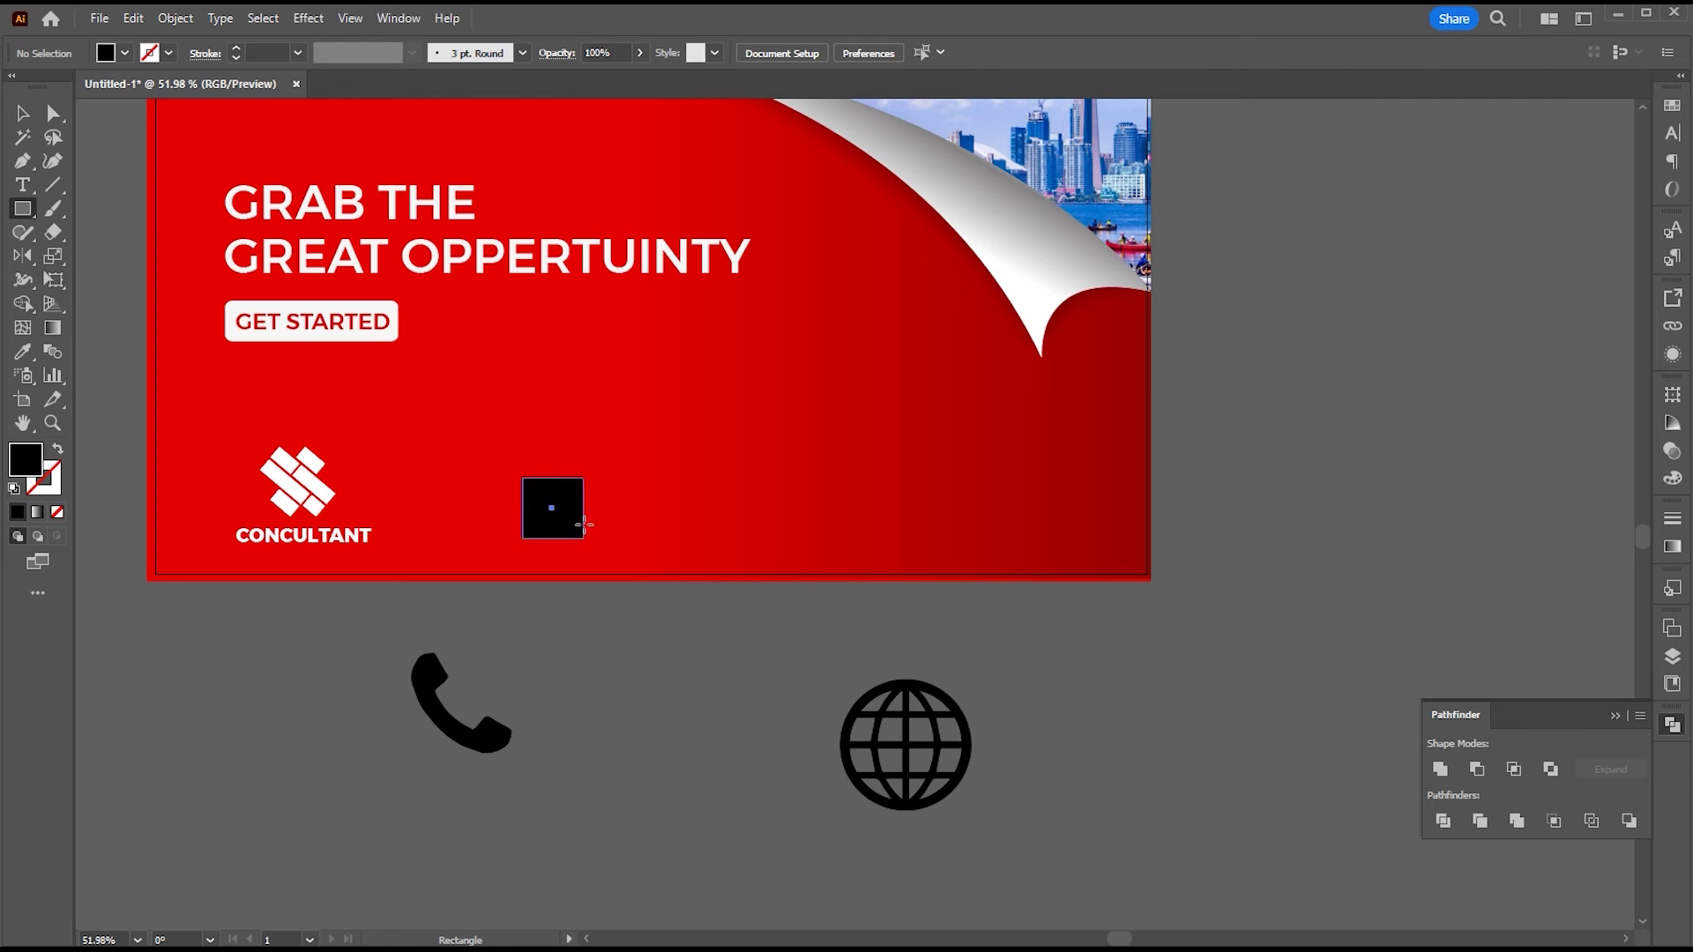
key(a)
key(v)
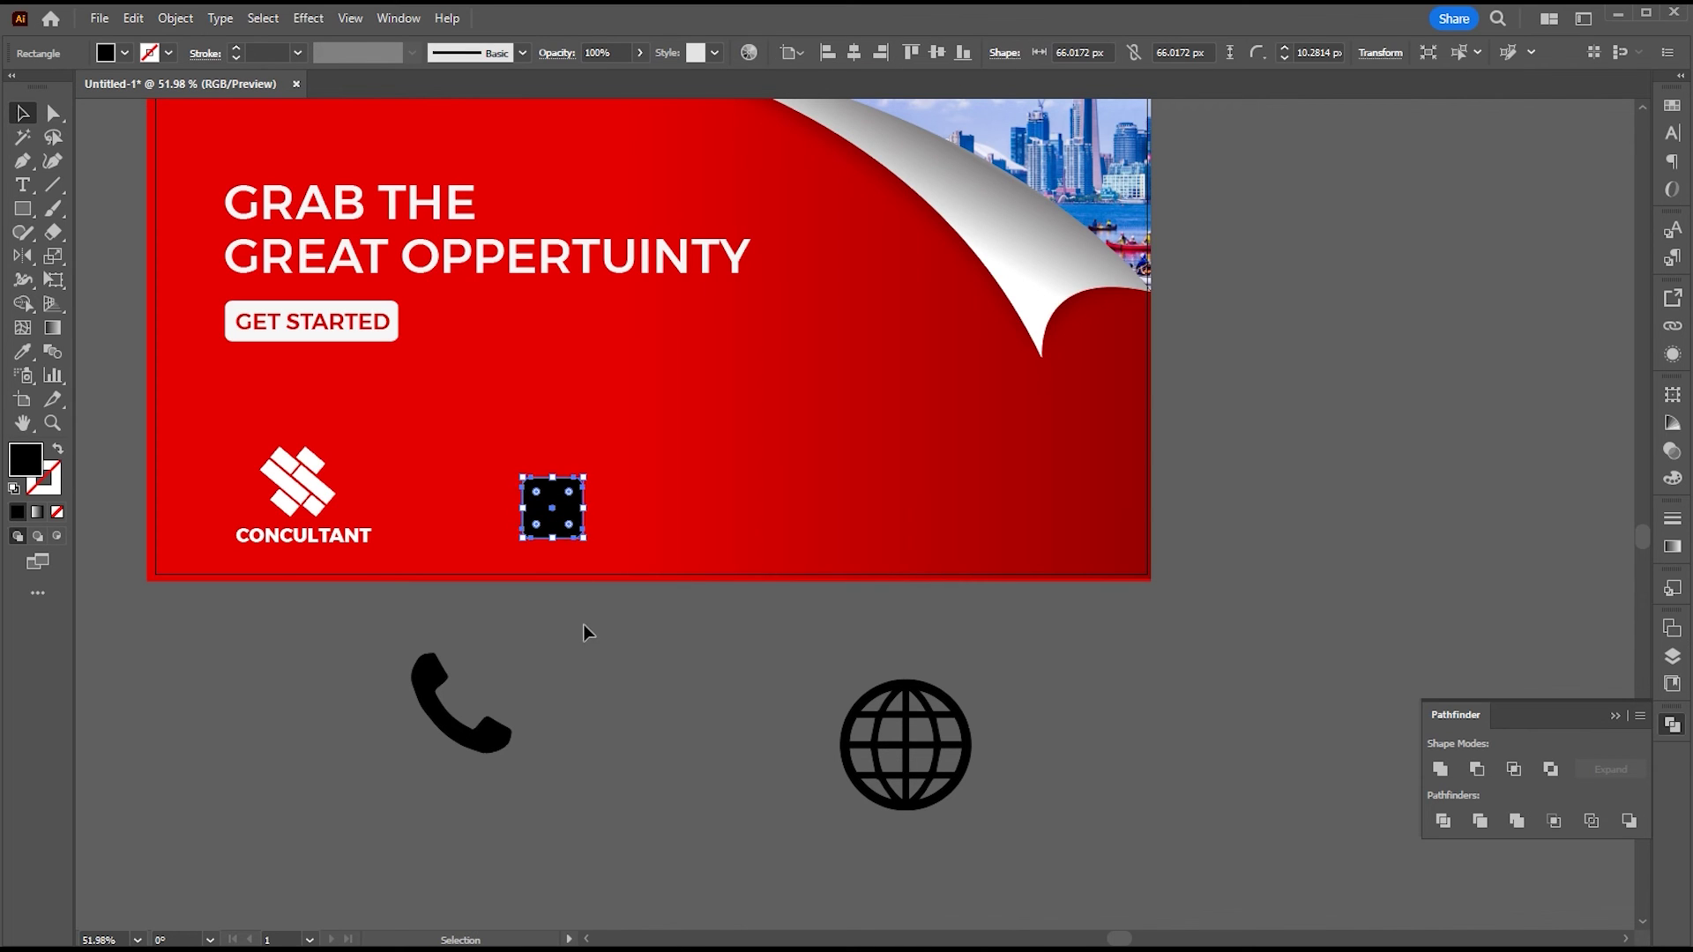
key(i)
click(326, 489)
key(v)
click(499, 759)
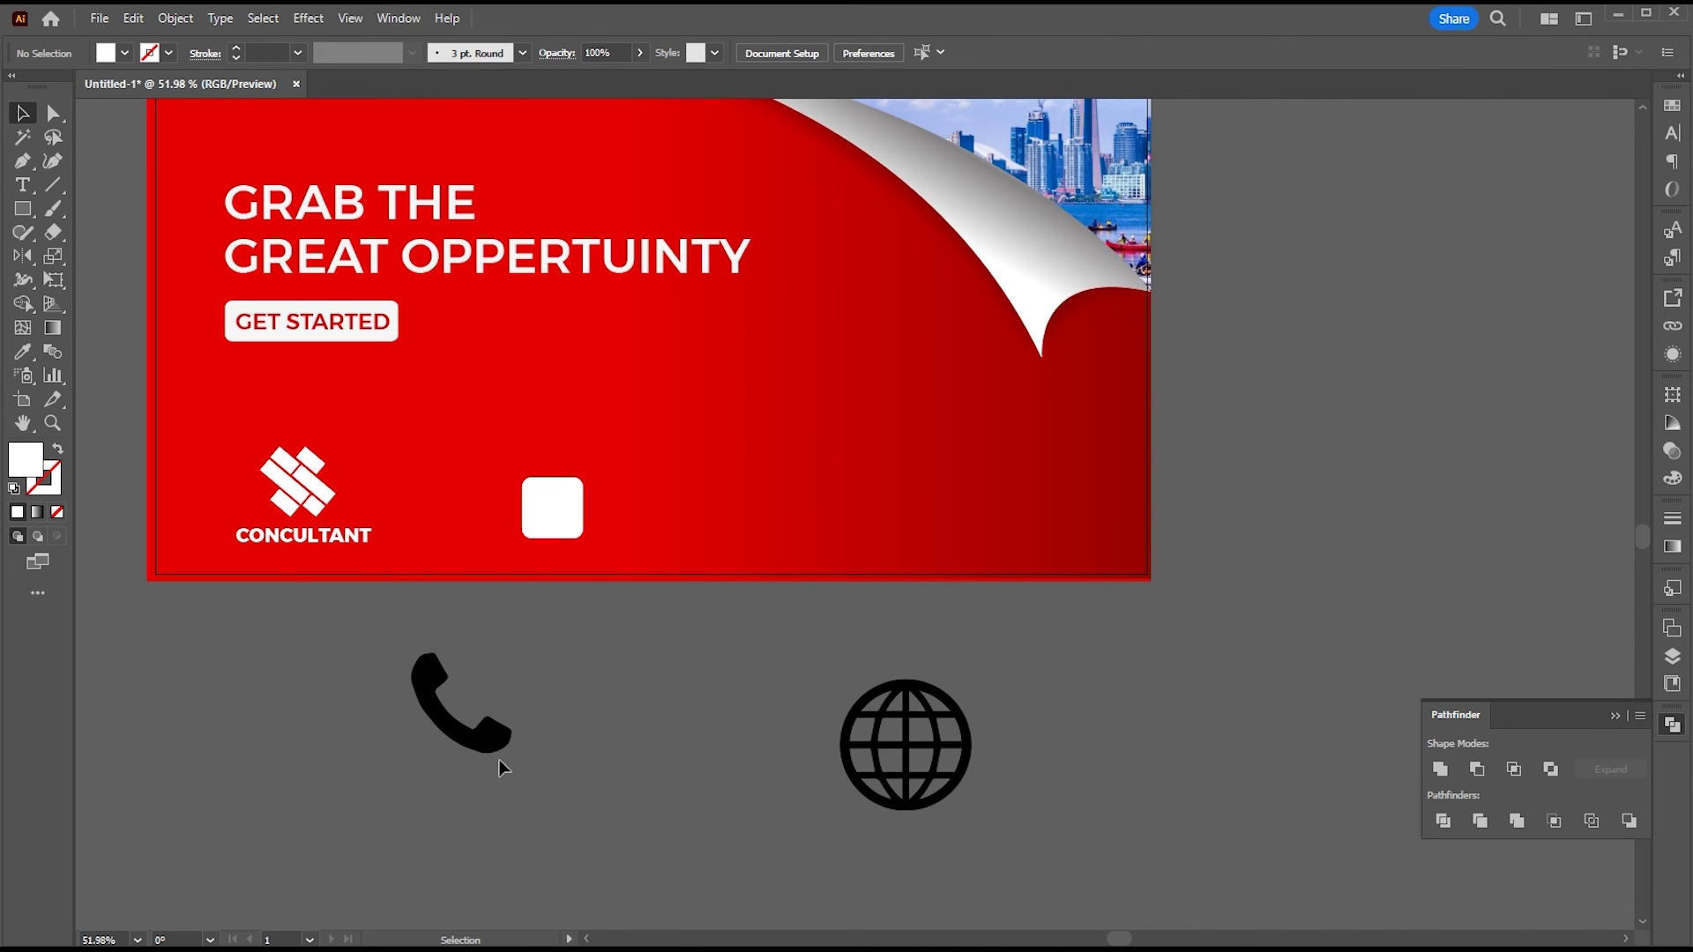
Step: Shrink the phone icon to about 43 px, center it in the white rounded square and recolor it the GET STARTED red
drag(499, 759, 558, 637)
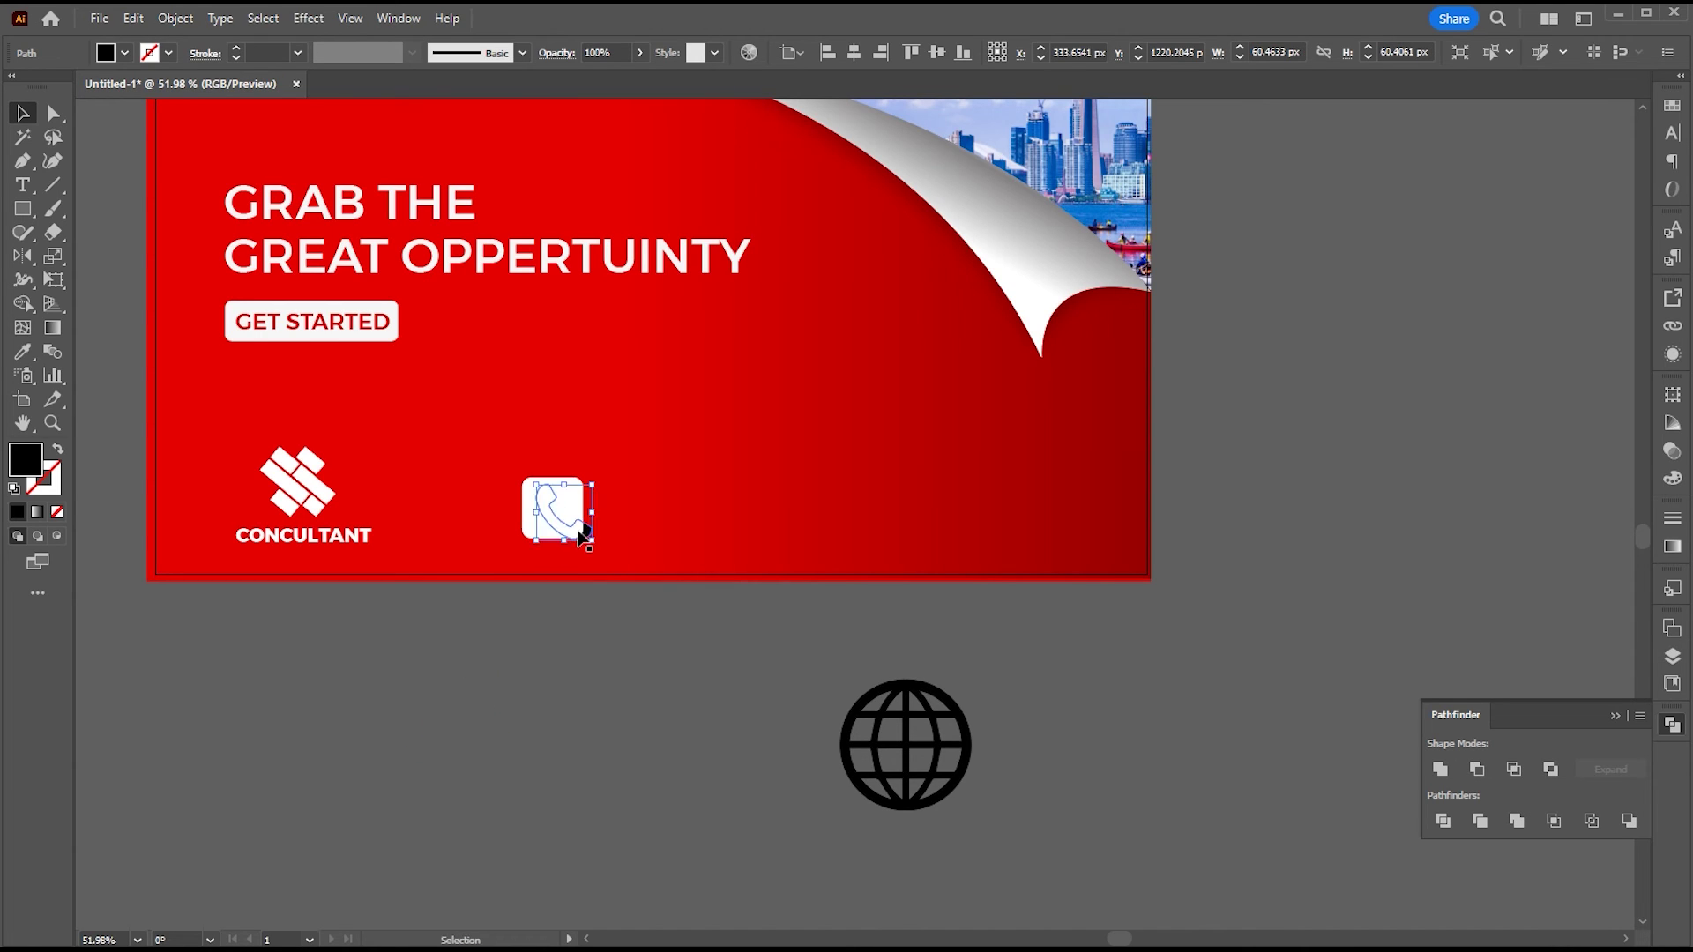
drag(581, 533, 560, 524)
key(i)
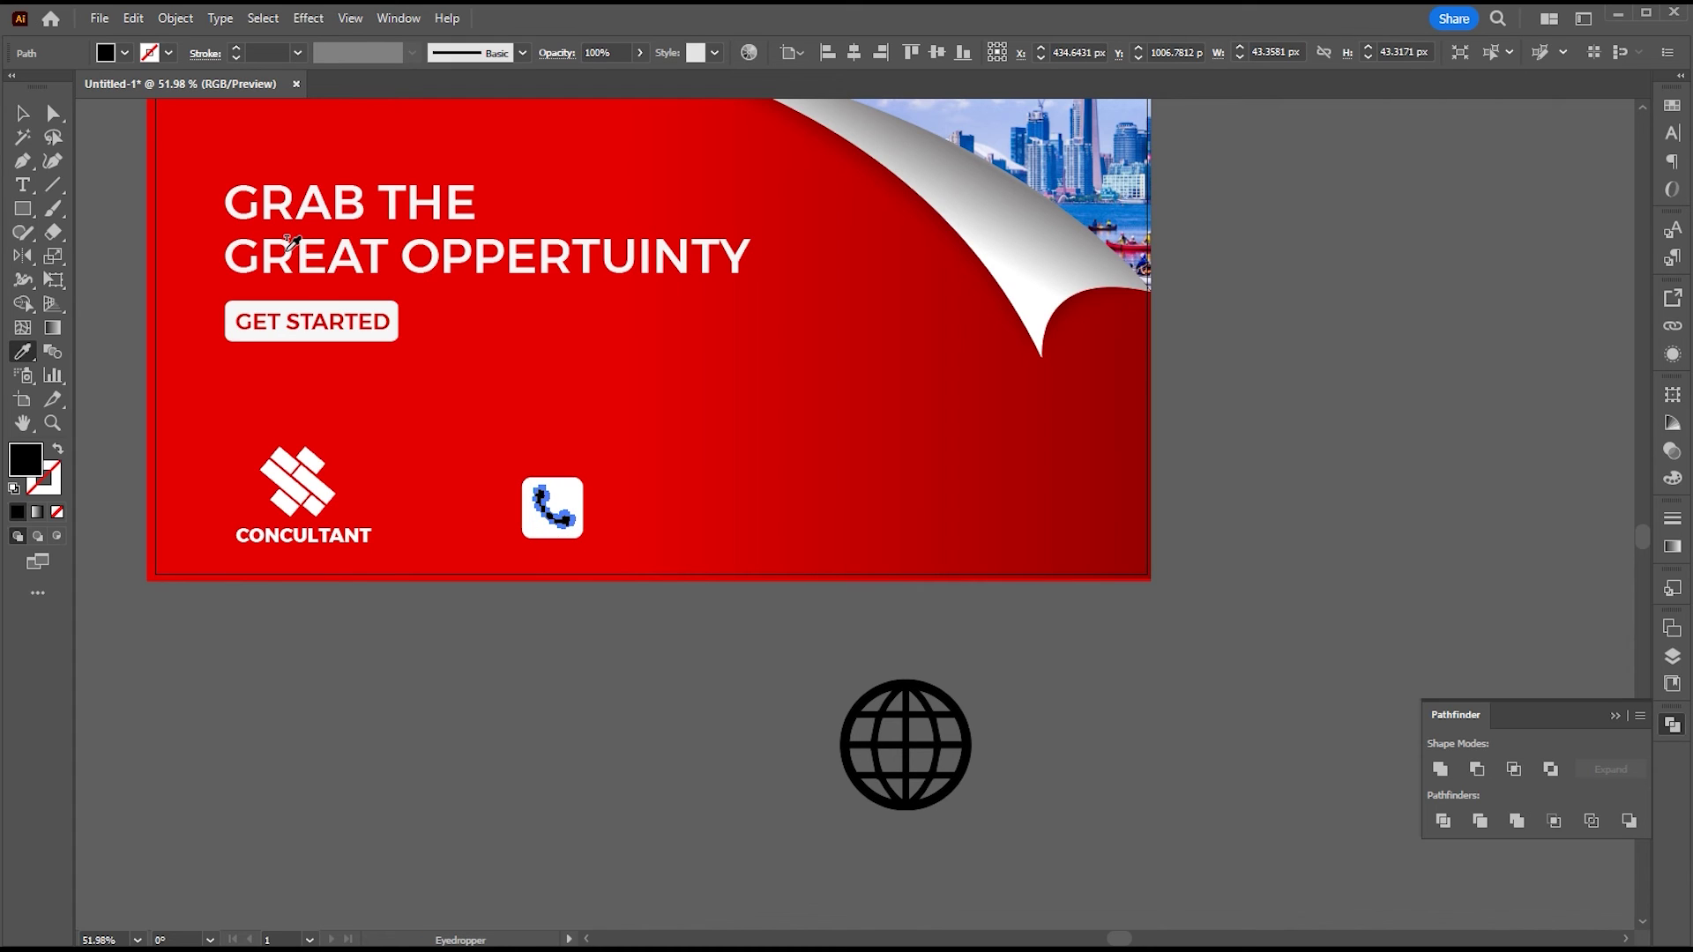
click(311, 312)
key(v)
click(552, 661)
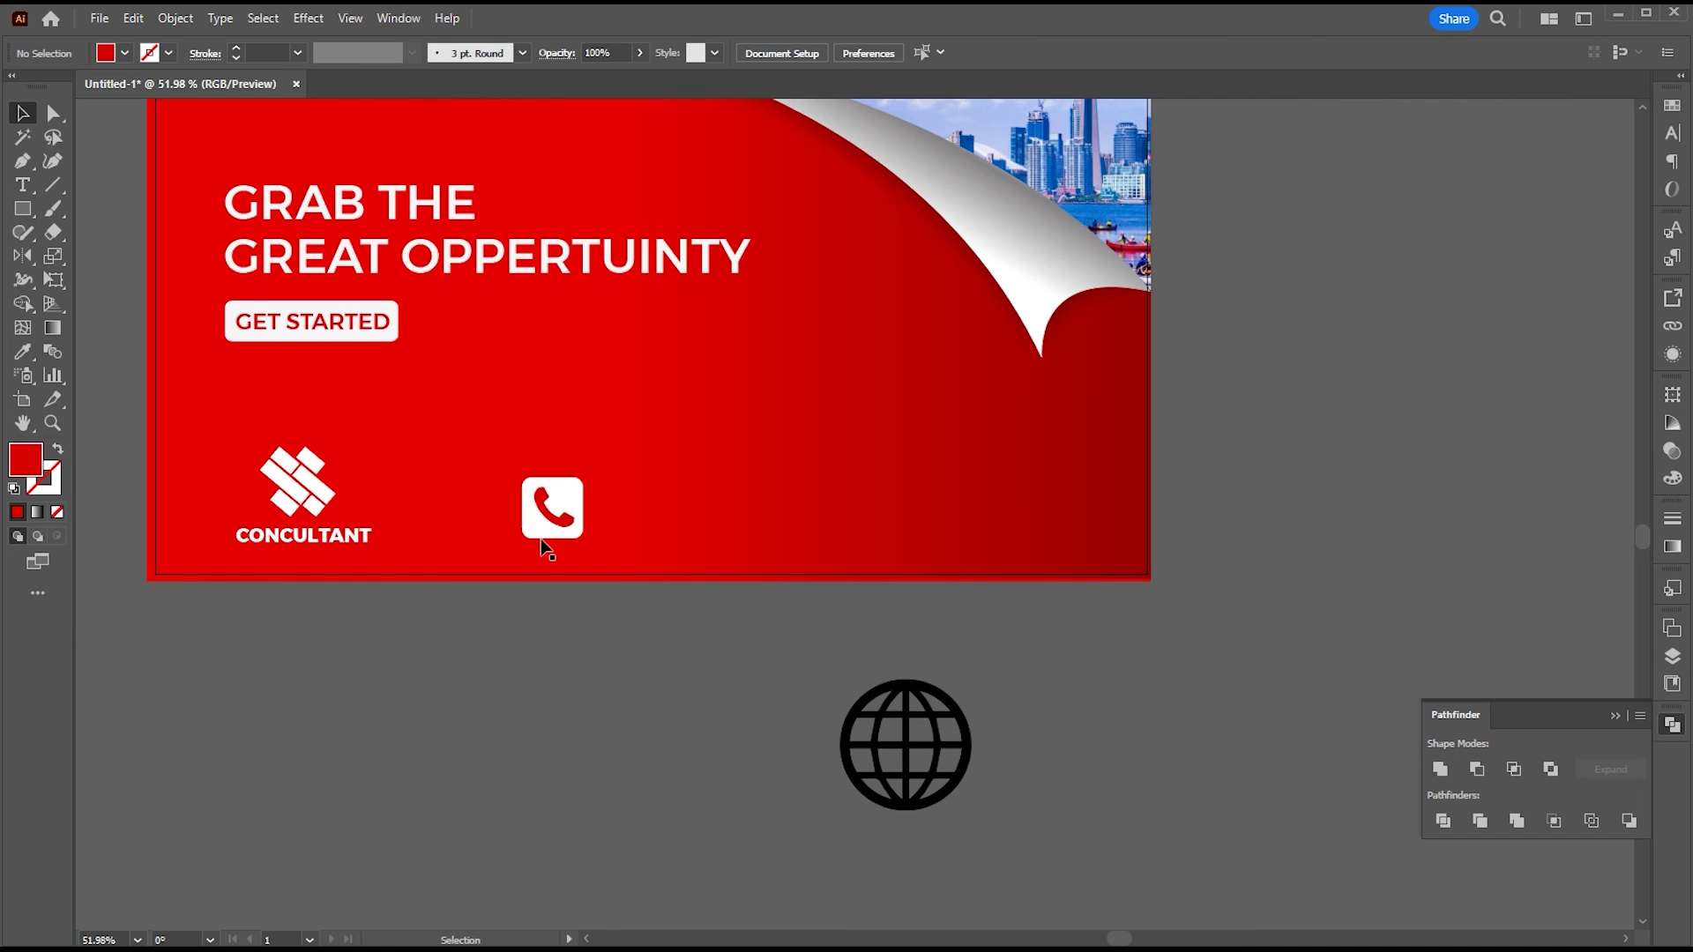
Step: Add the contact phone number as text beside the phone icon and recolor it white like the rounded square
scroll(540, 538, up, 1)
key(t)
click(652, 525)
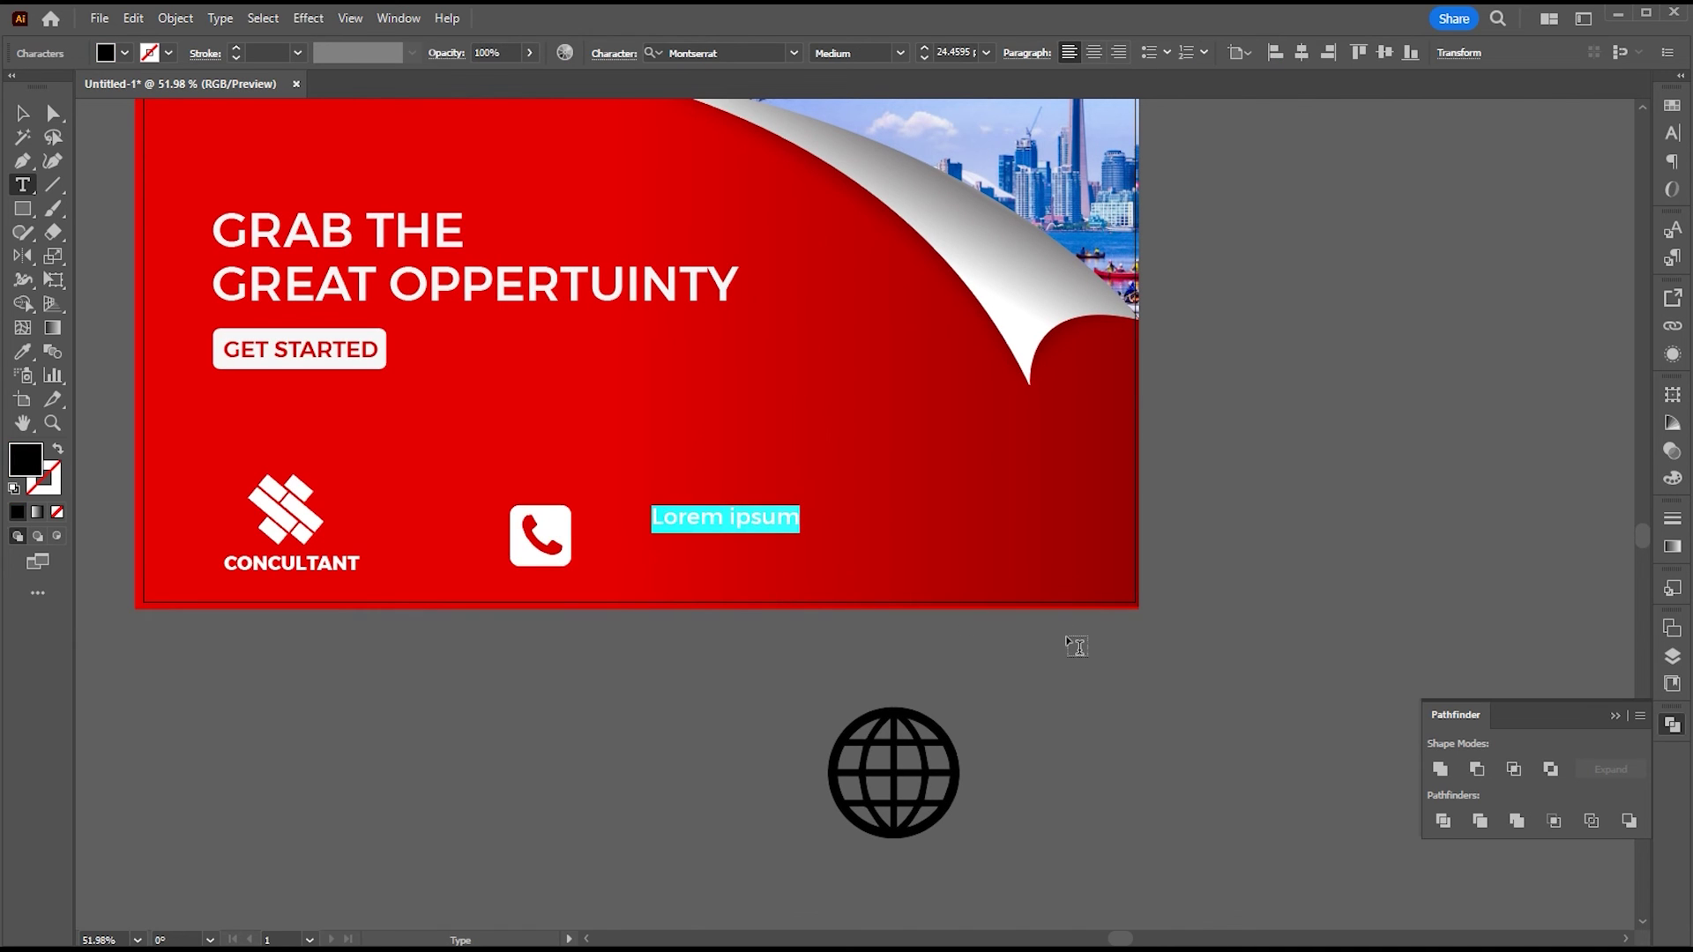
key(BackSpace)
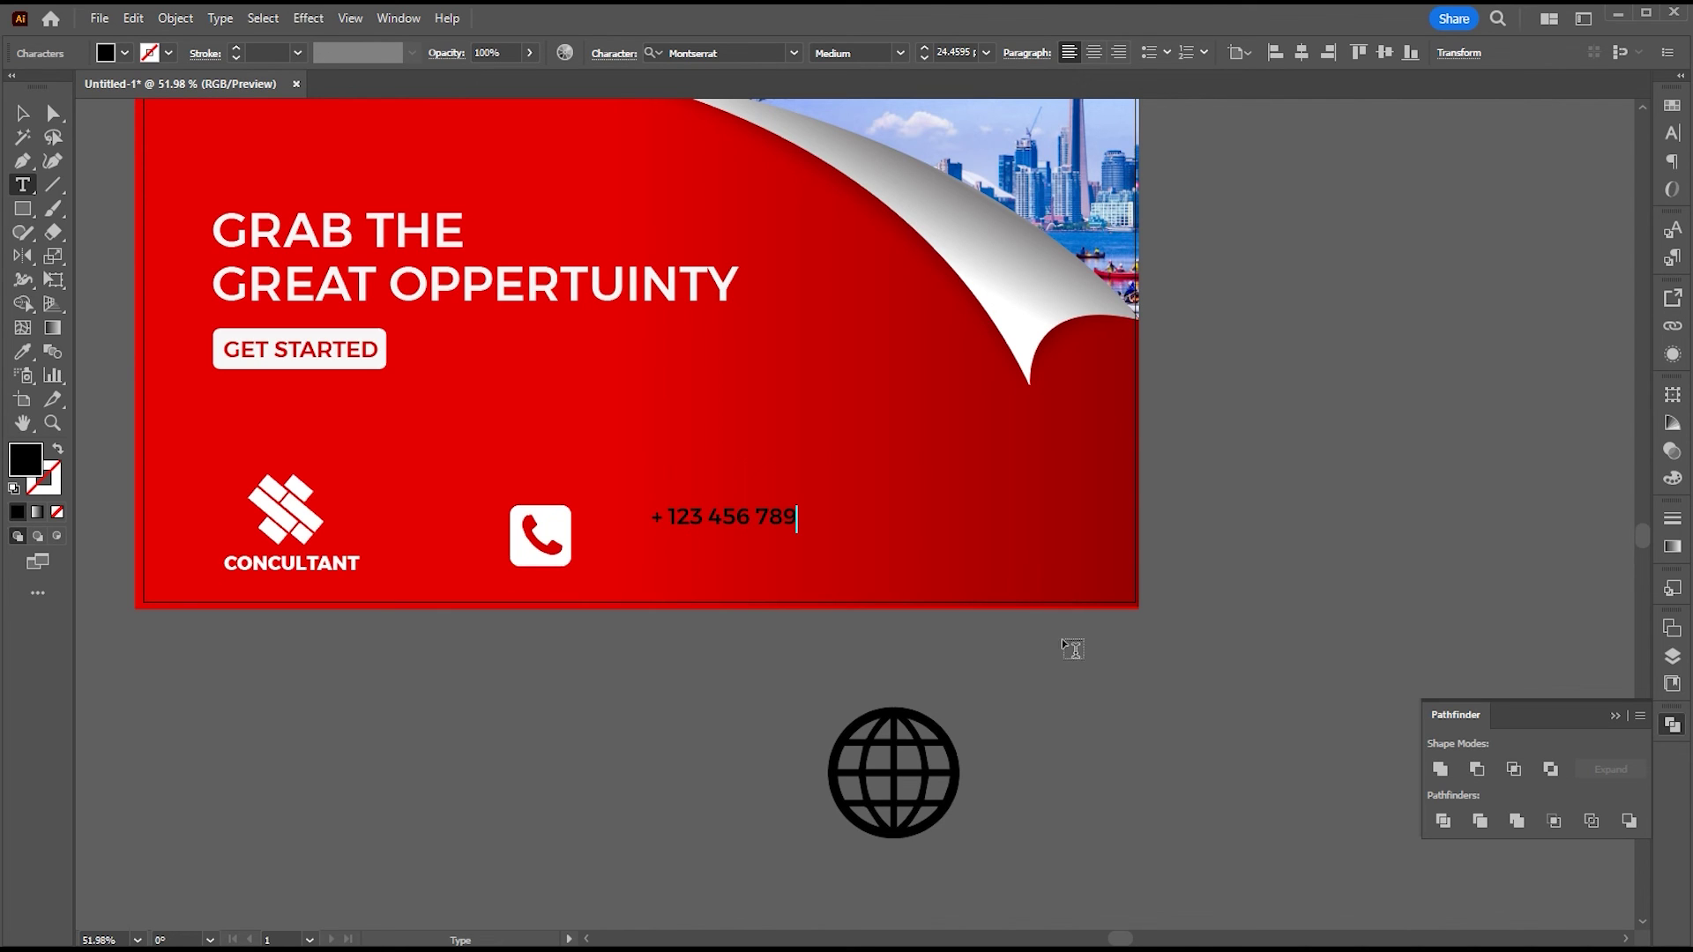
click(23, 111)
key(i)
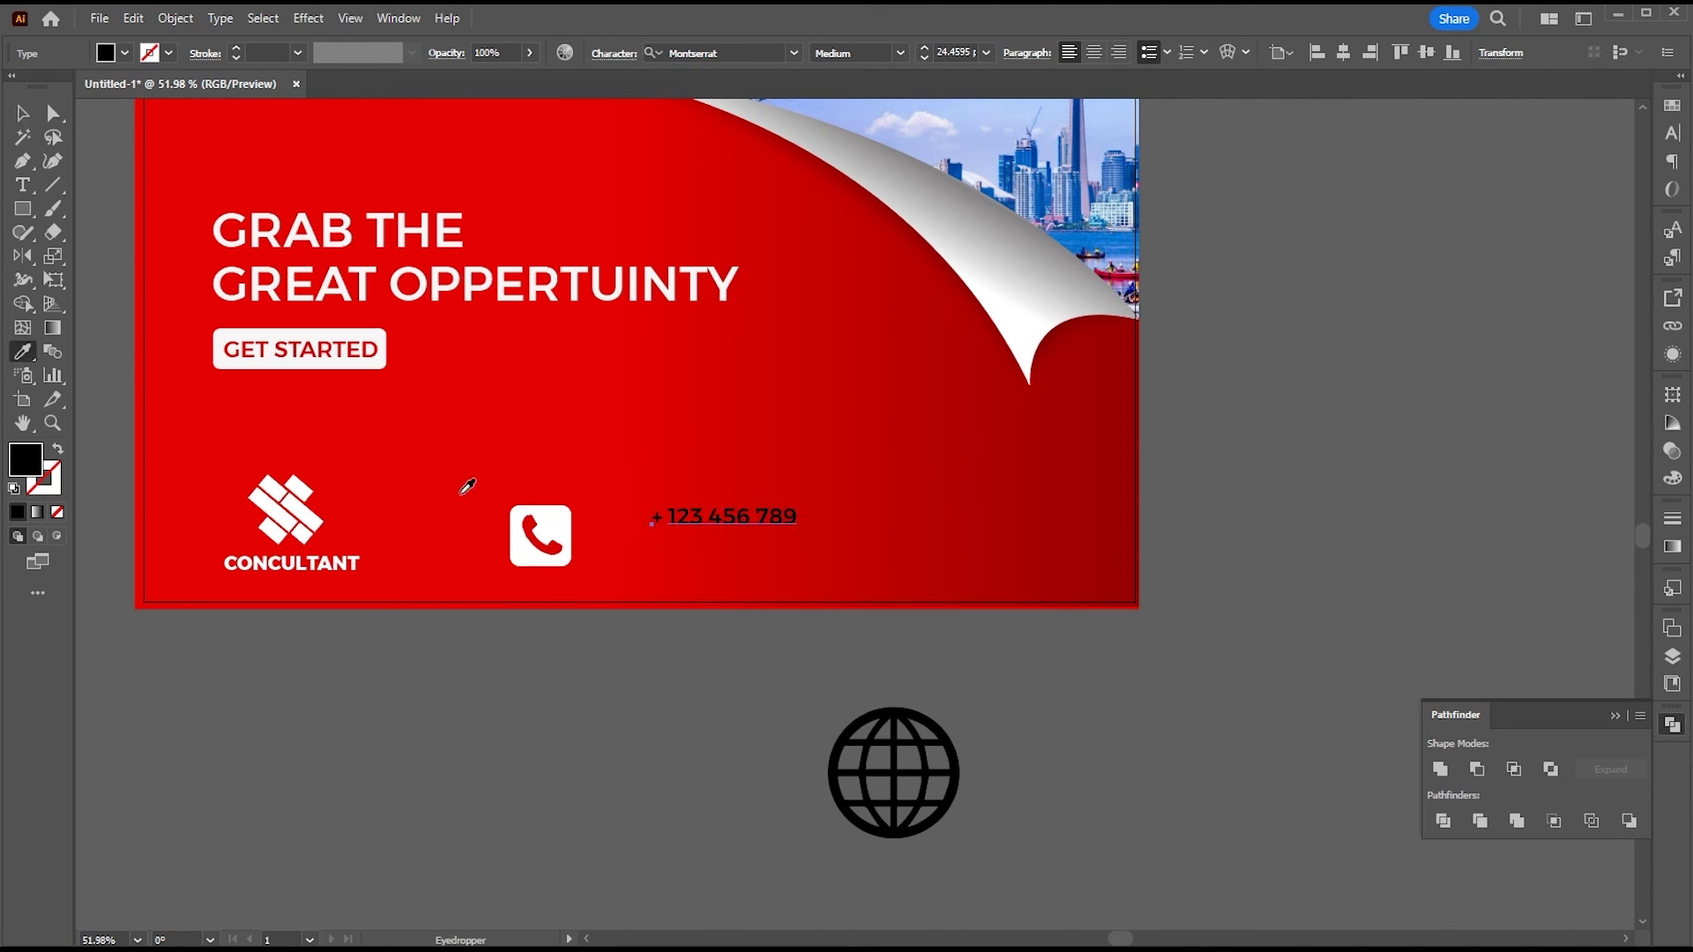
click(569, 511)
key(v)
click(569, 513)
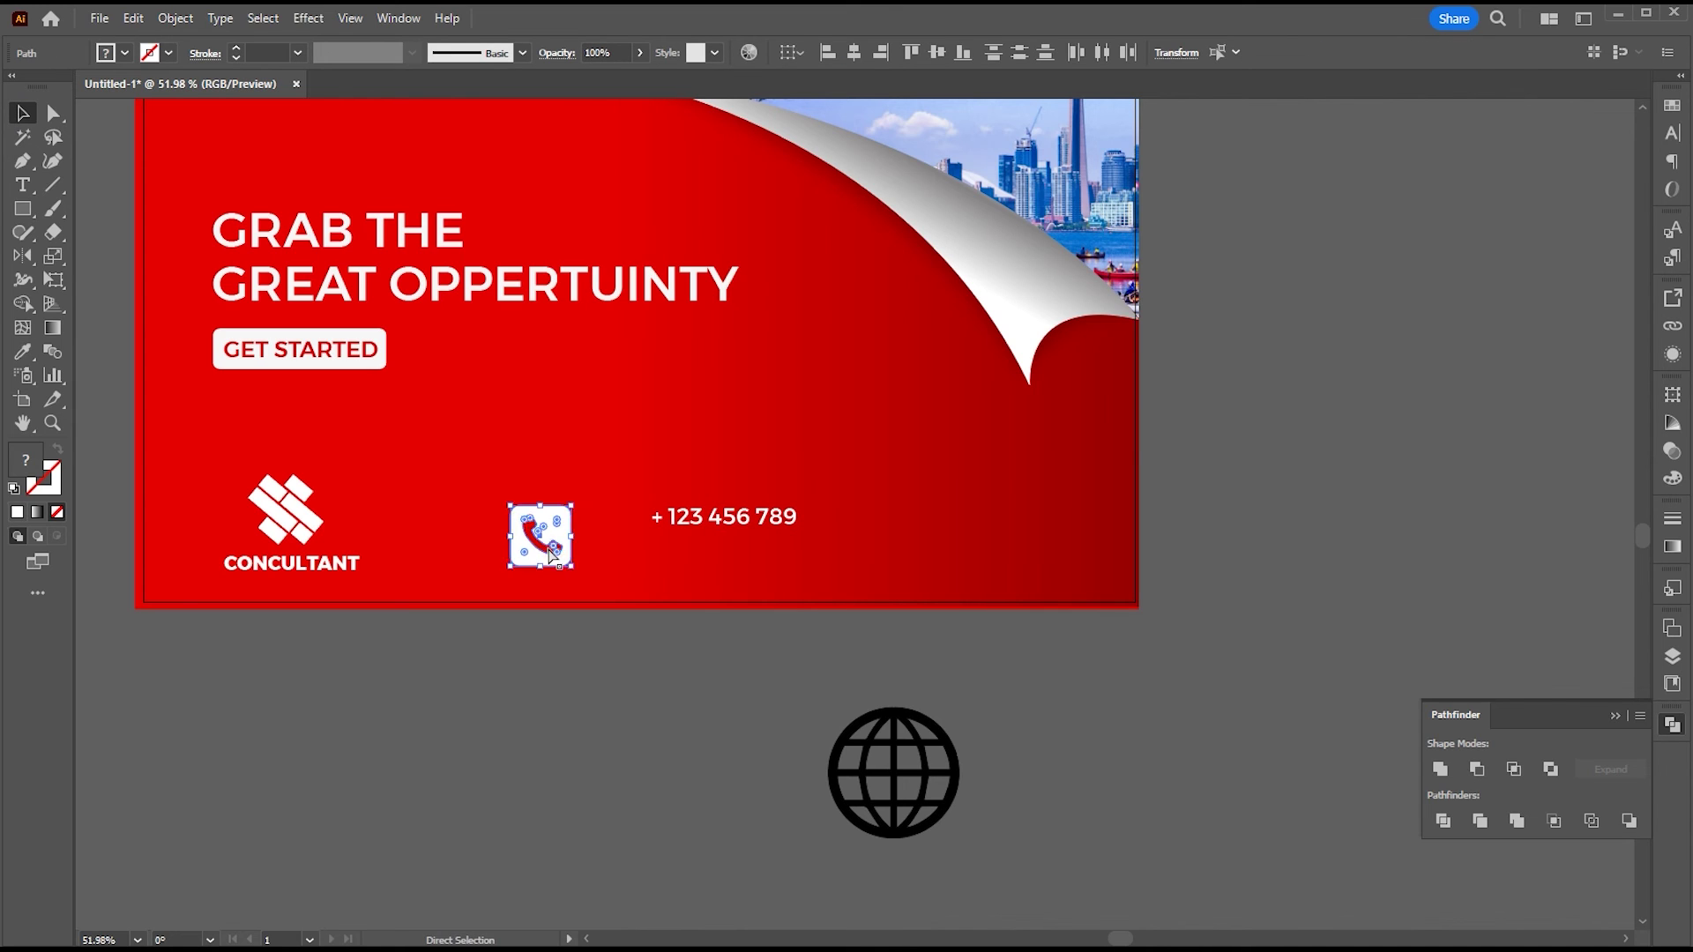
Step: Shrink the phone icon and its rounded square, place the phone number beside it, and duplicate the pair to the right
drag(572, 510, 561, 516)
drag(711, 517, 901, 559)
shift+click(639, 542)
click(848, 662)
Step: Replace the handset in the copied white square with the globe, recolored red, scaled to about 25 px and centered in the square
click(914, 780)
key(ctrl+x)
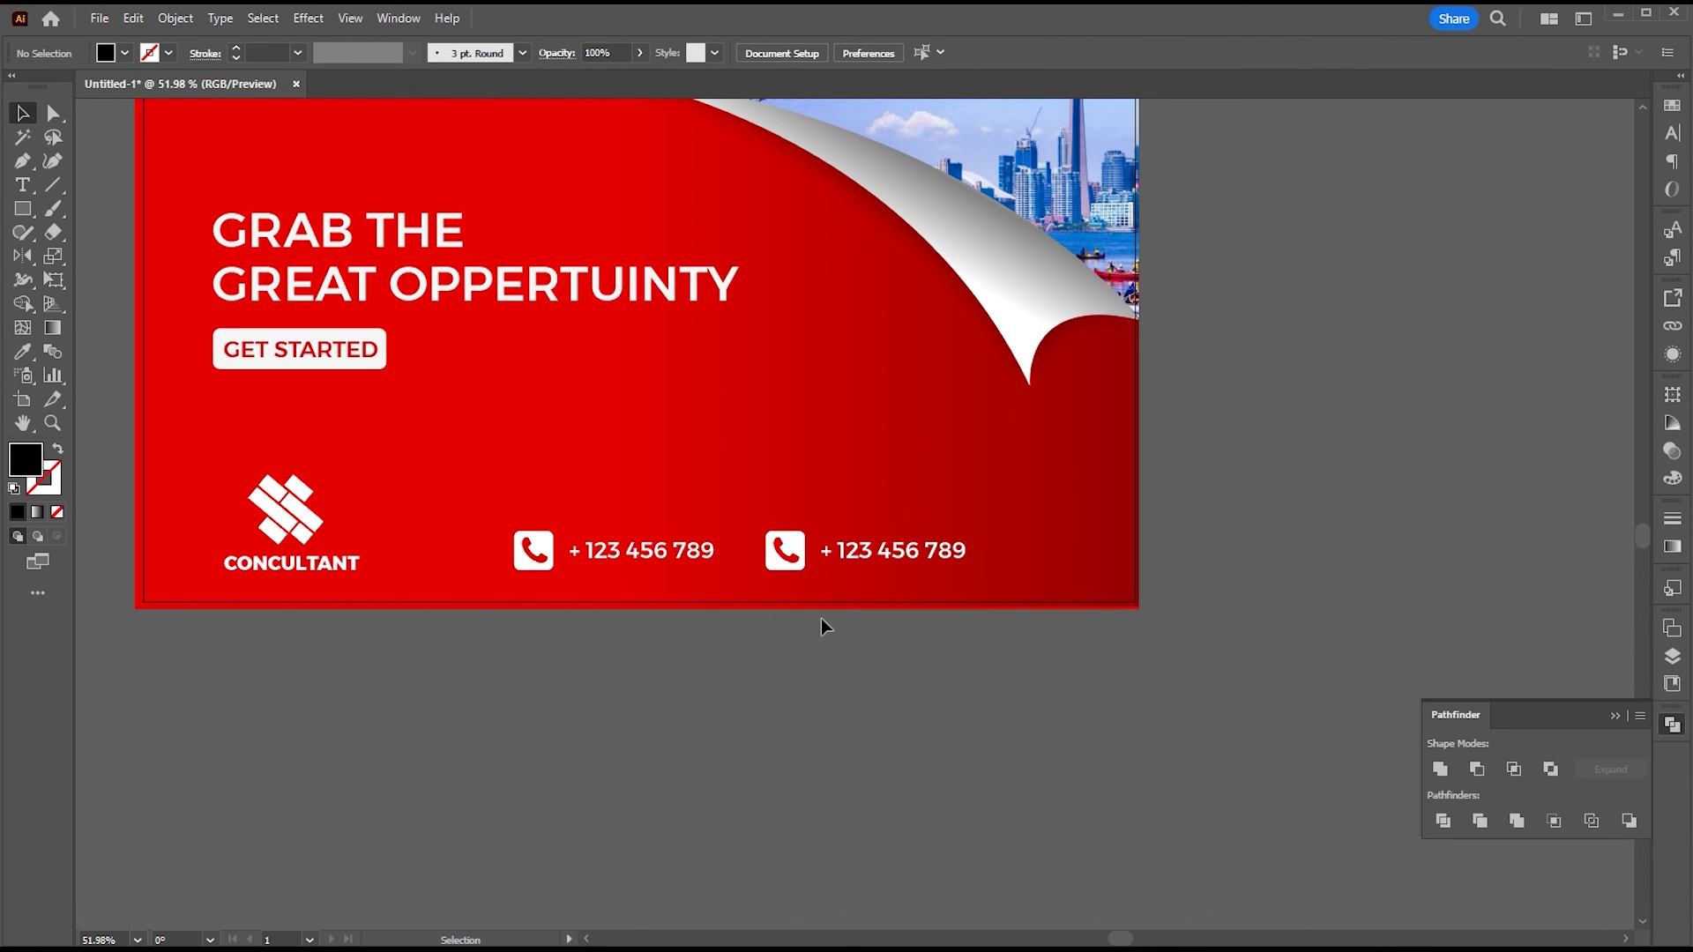
scroll(767, 542, up, 14)
double_click(880, 613)
key(Delete)
key(ctrl+v)
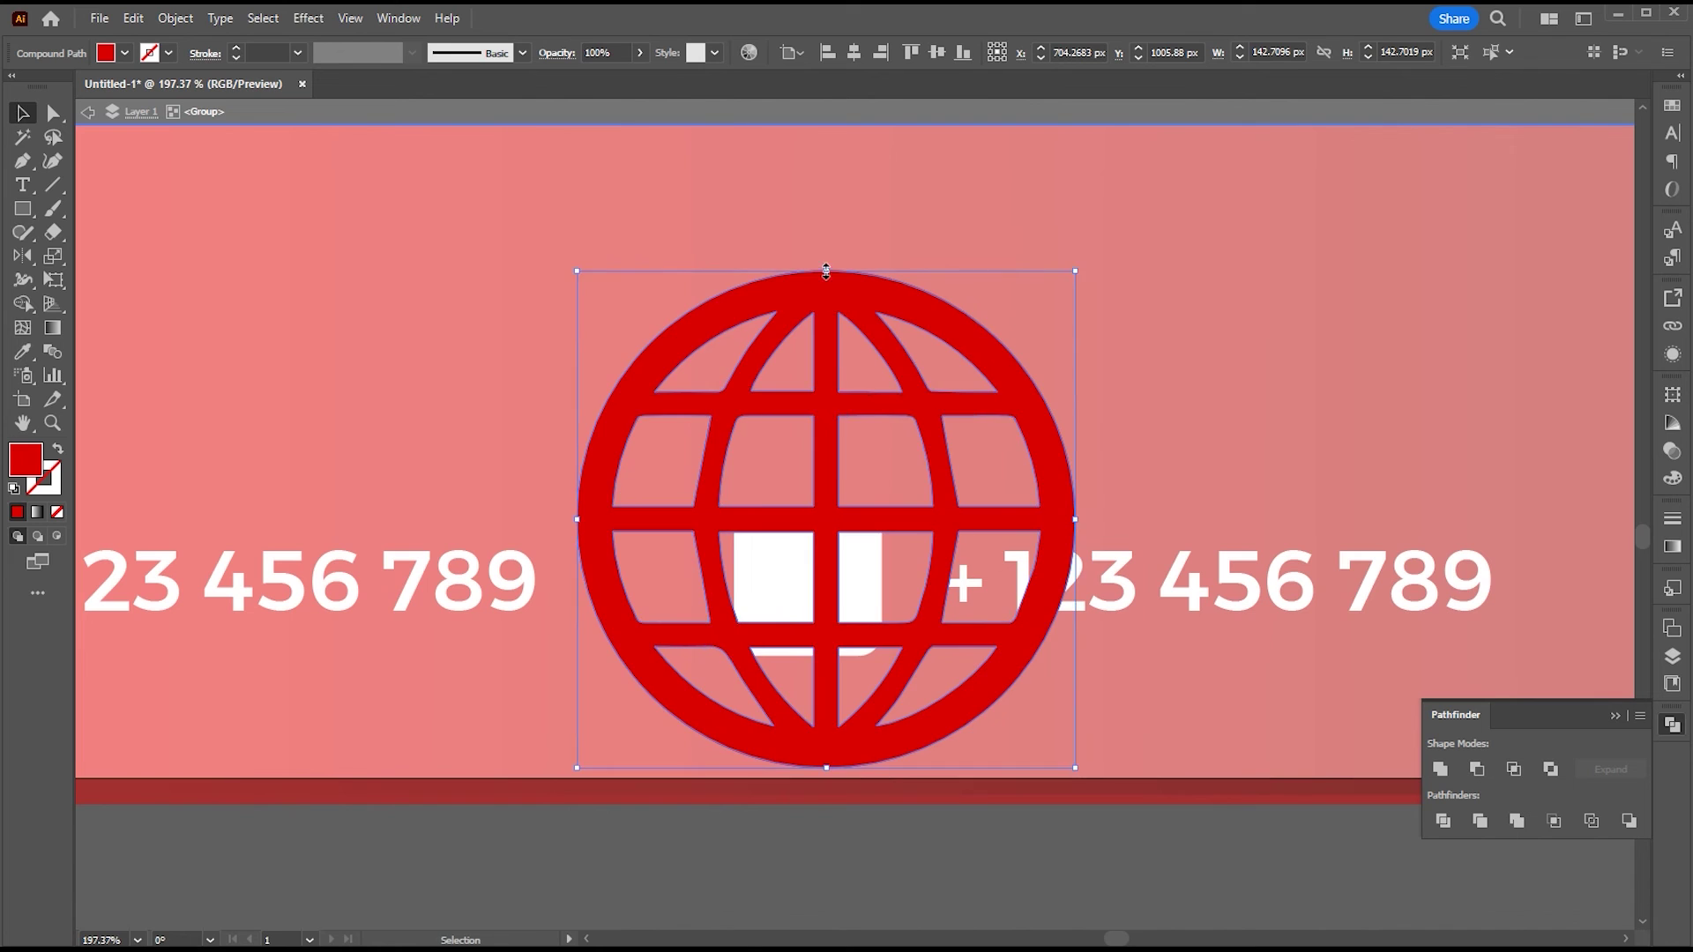
alt+shift+drag(826, 273, 855, 543)
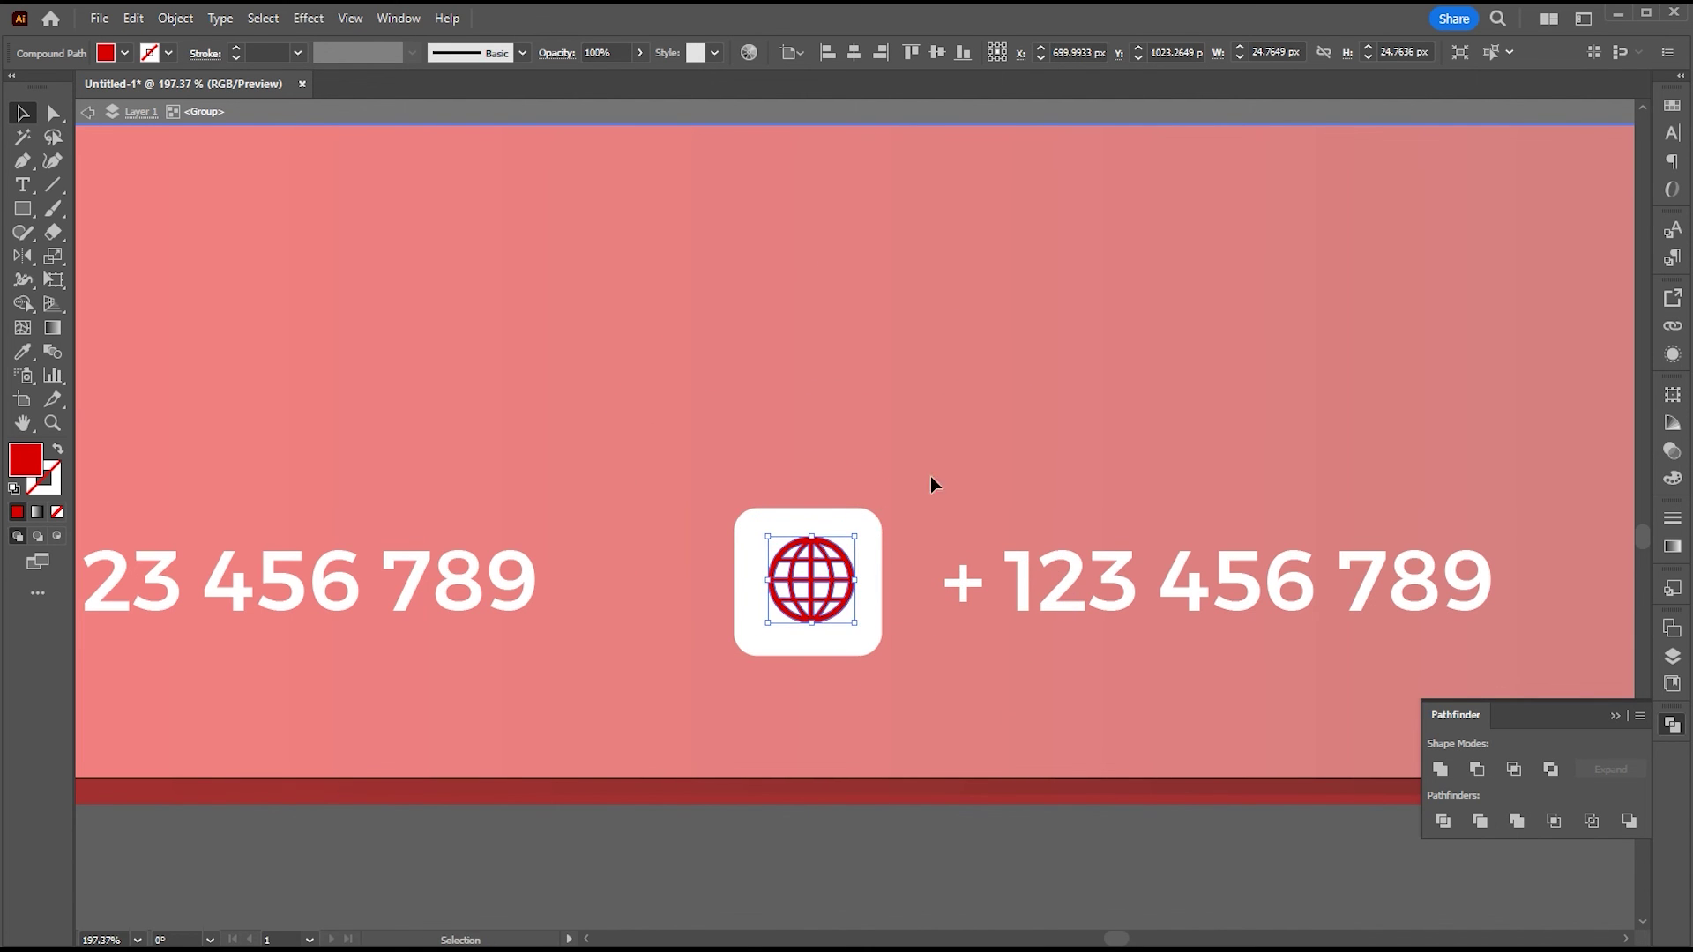
double_click(946, 483)
ctrl+drag(966, 494, 675, 477)
click(1085, 531)
key(Delete)
key(t)
click(1037, 528)
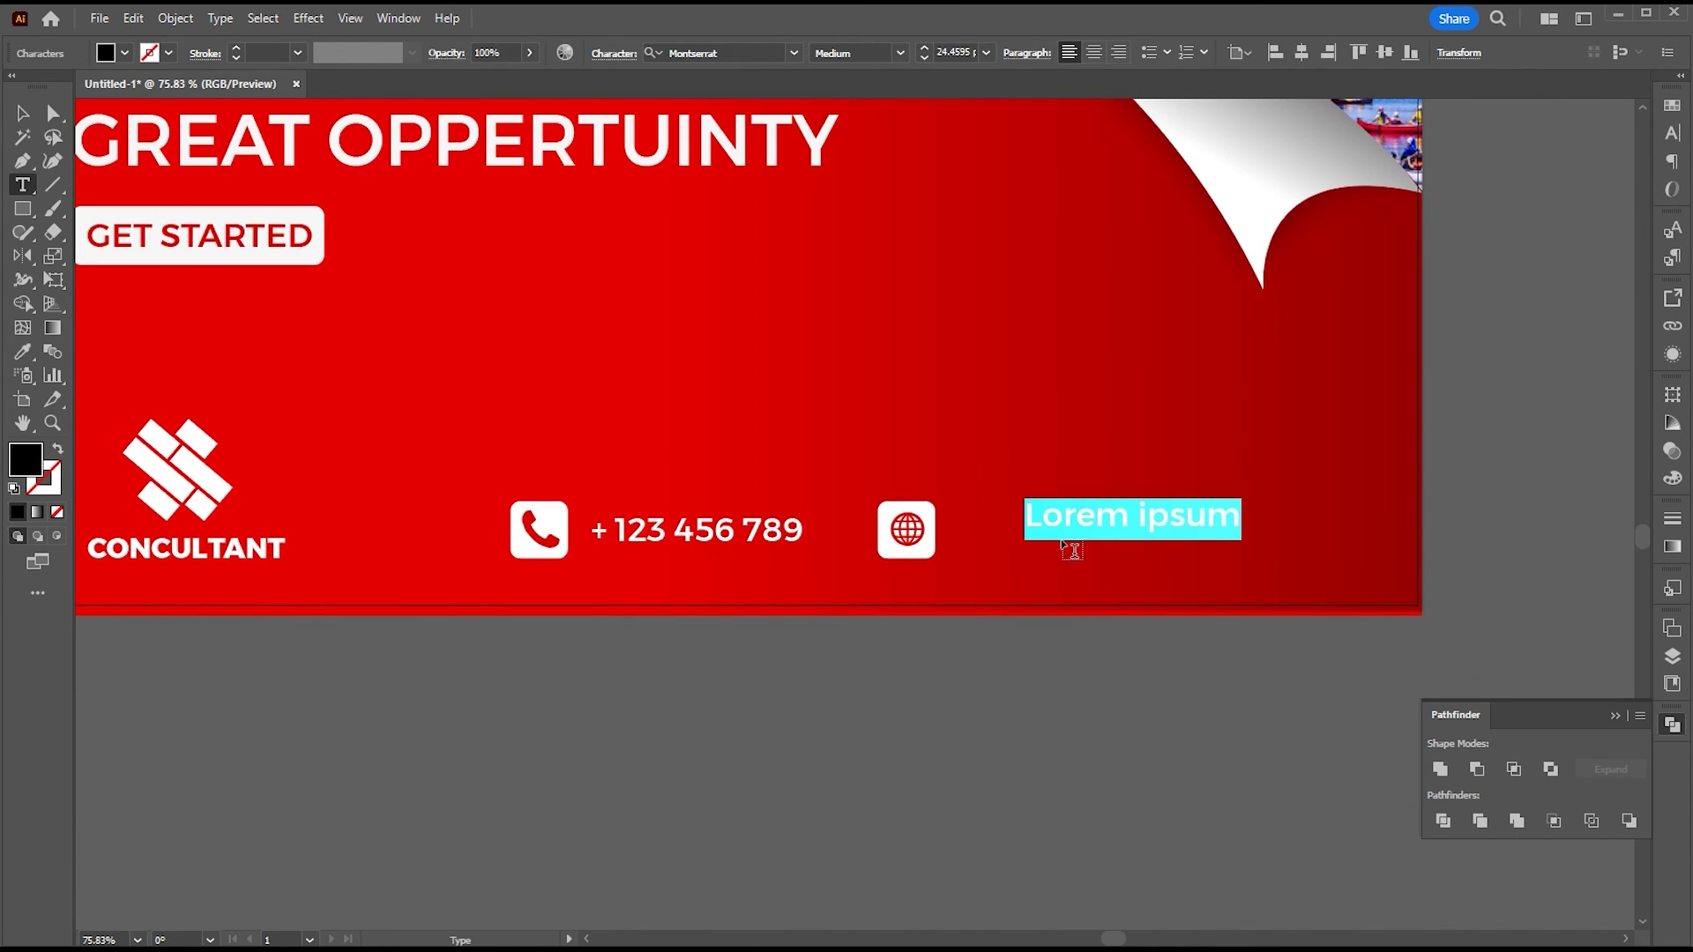
text(www.ssconsultant.com)
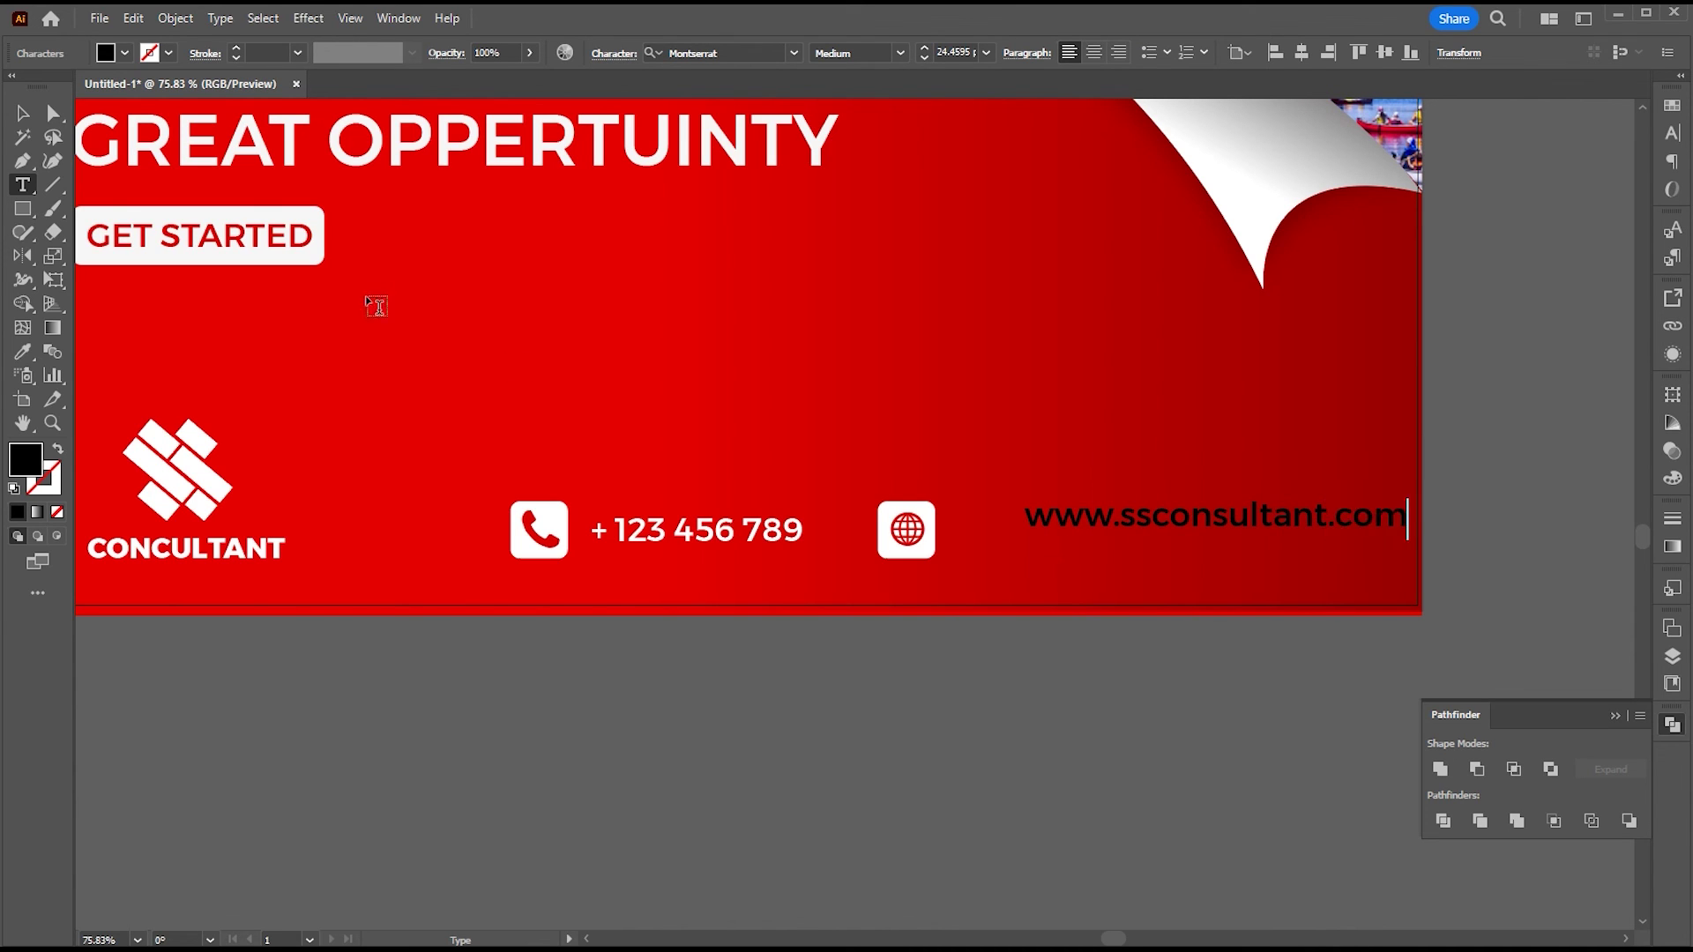
click(24, 116)
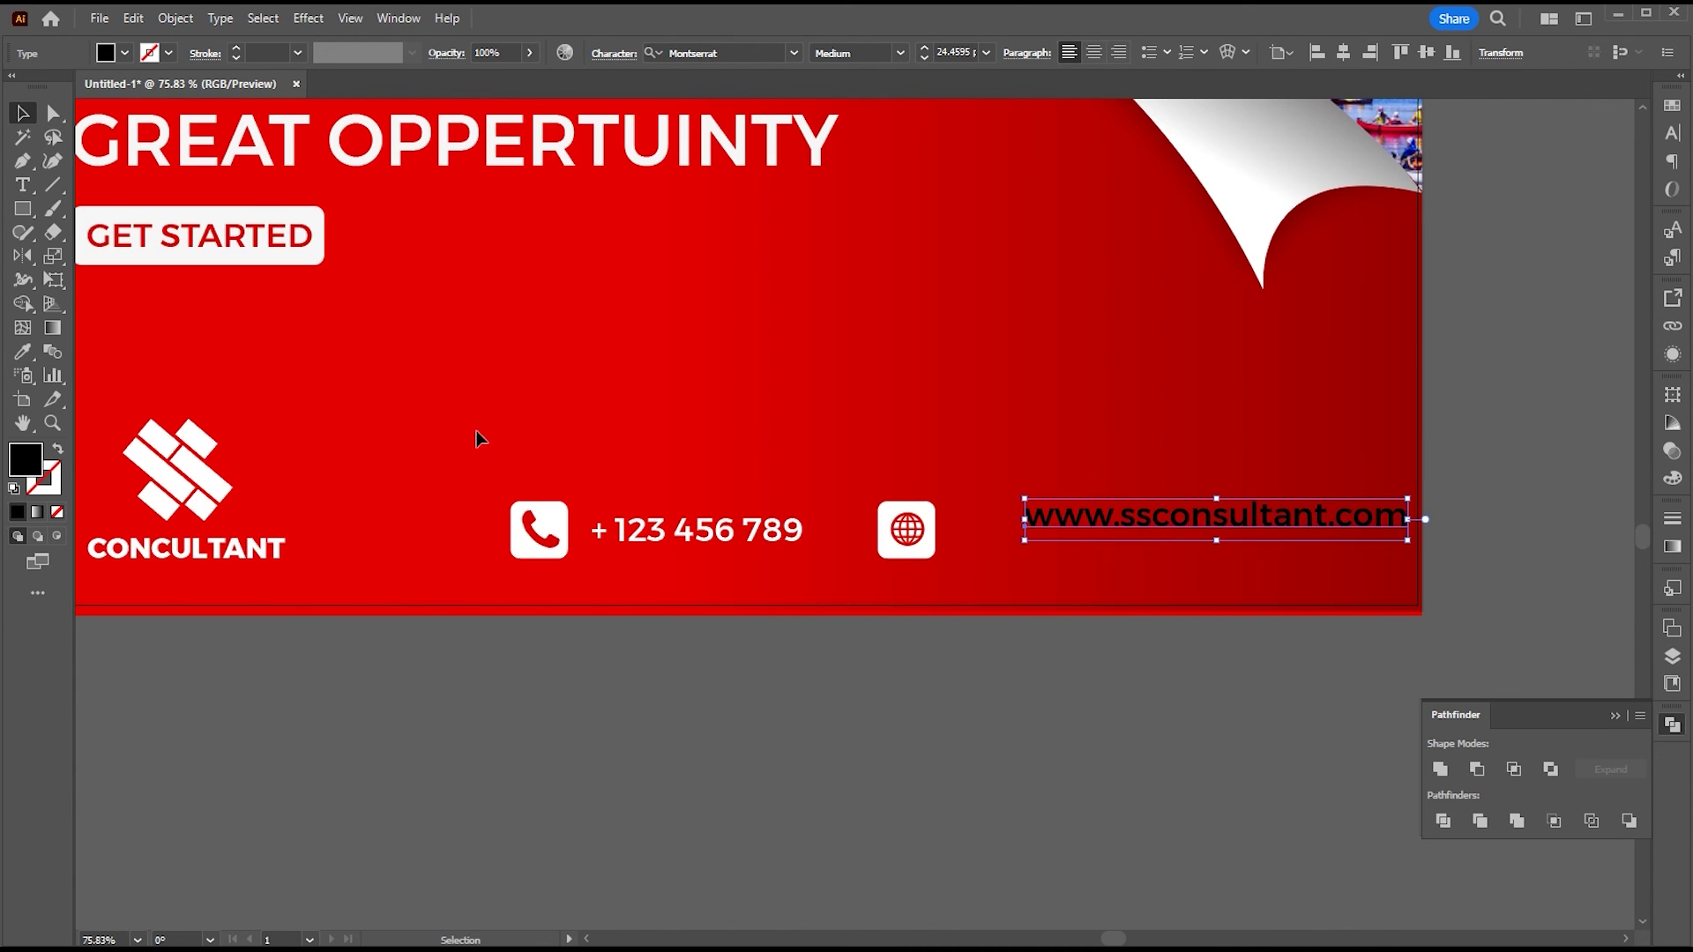
Step: Move the website text next to the globe icon, level with the phone number, and match its white color
drag(1147, 517, 1087, 540)
key(i)
click(618, 529)
key(v)
click(1053, 622)
Step: Scale the phone and website row to about 579 px wide and slightly enlarge the CONCULTANT logo
key(ctrl+space)
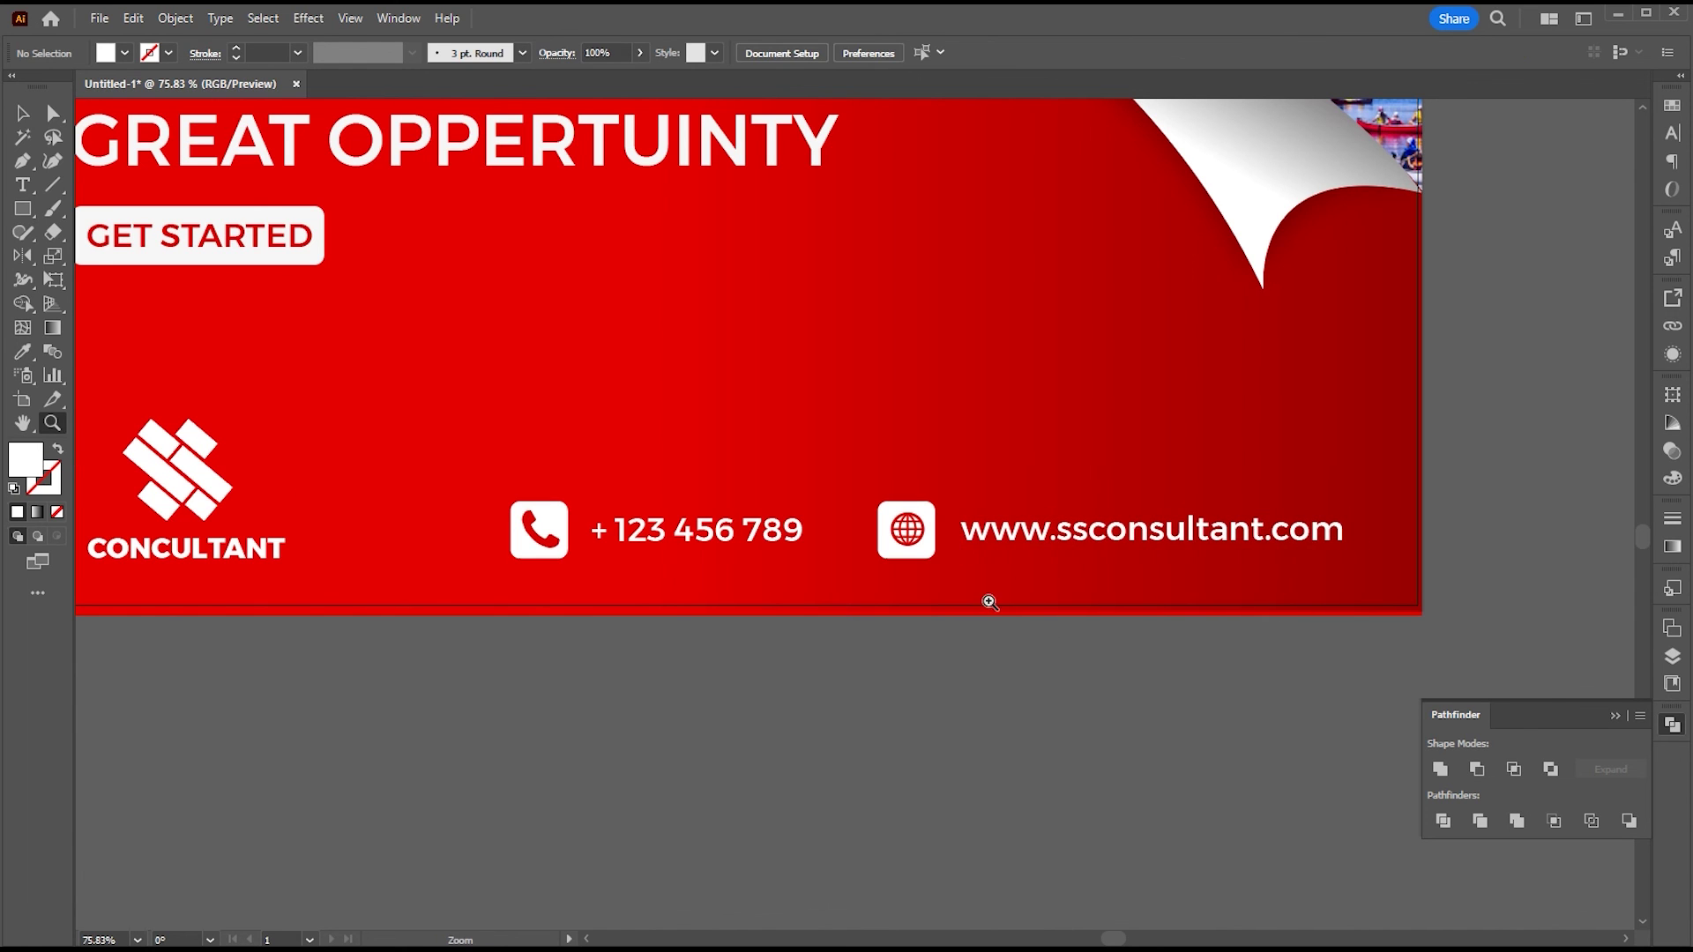
drag(990, 601, 954, 741)
key(space)
drag(974, 733, 767, 677)
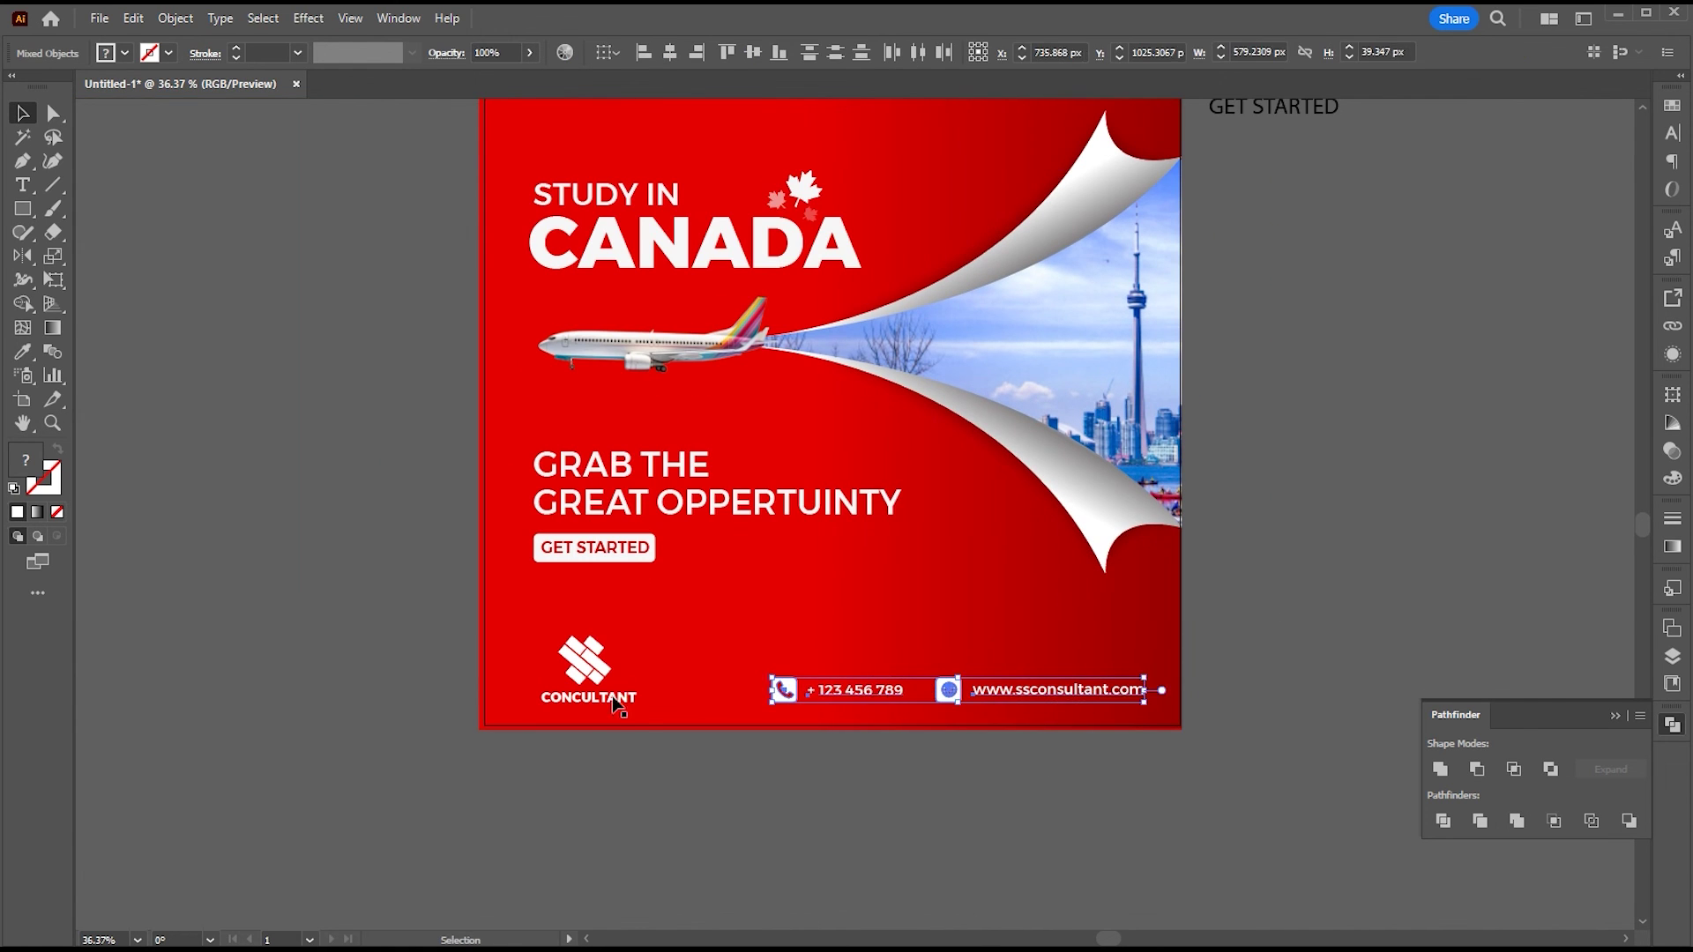
click(617, 702)
drag(637, 709, 607, 671)
click(678, 592)
Step: Delete the leftover black reference text beside the artboard
key(space)
drag(691, 495, 627, 638)
key(ctrl+space)
drag(642, 453, 662, 453)
drag(661, 453, 662, 473)
click(1264, 251)
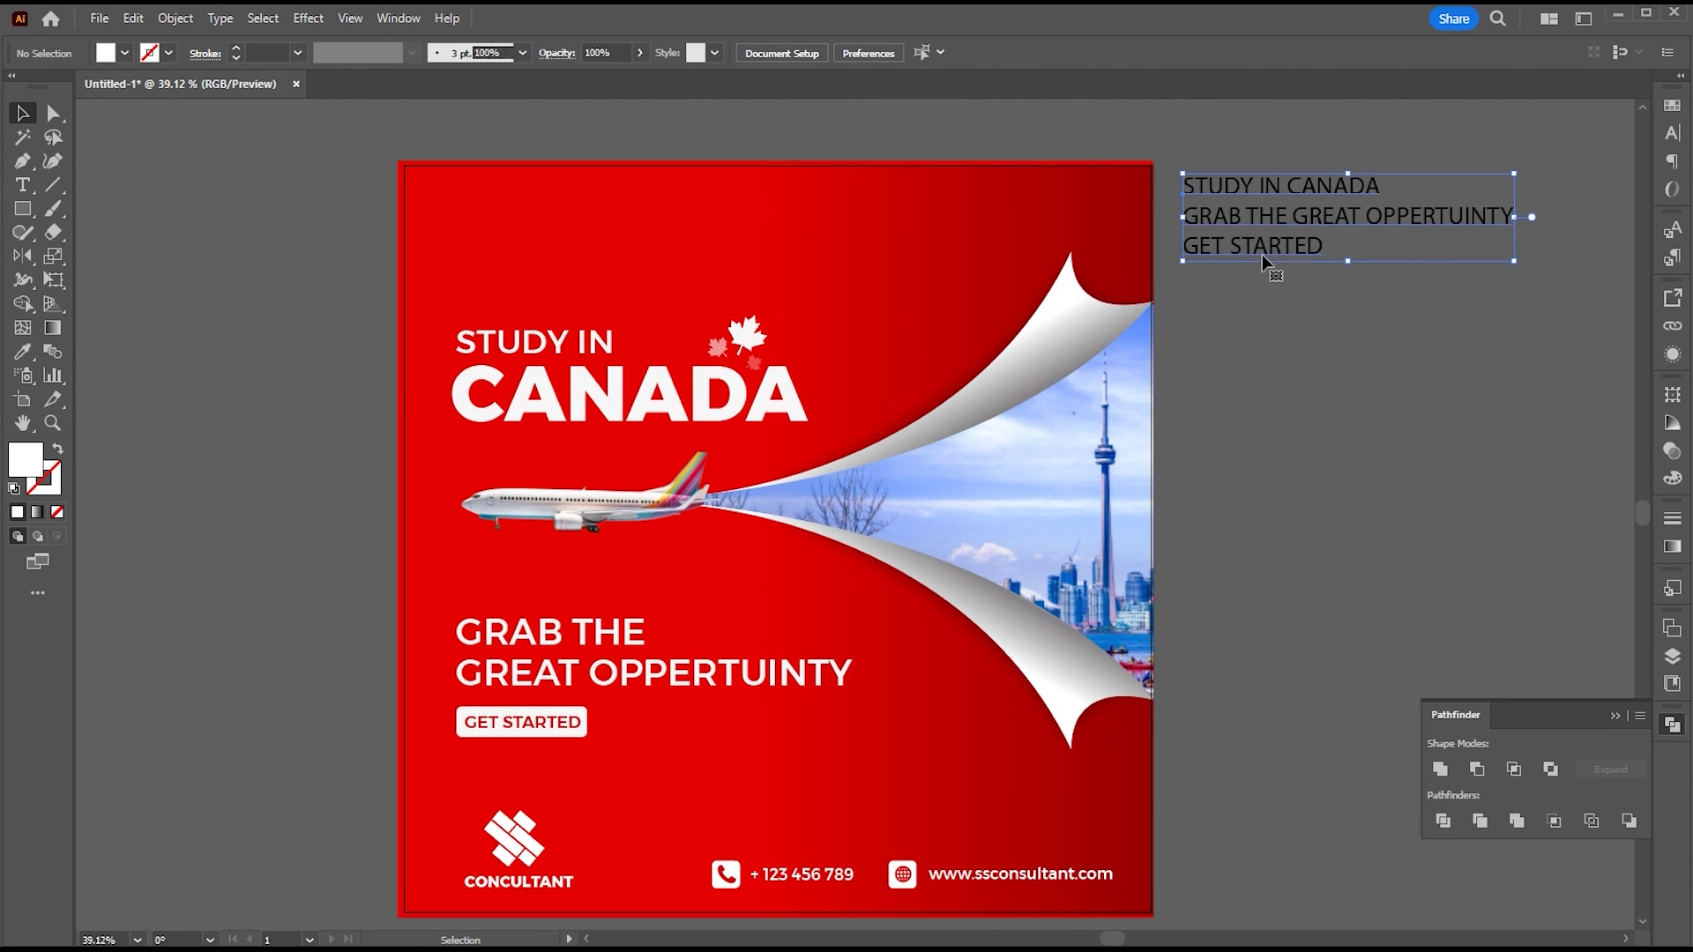
key(Delete)
Step: Draw a circle about 6.6 px in diameter on the empty canvas beside the artboard and fill it white
key(space)
drag(463, 324, 624, 333)
key(ctrl+space)
drag(353, 310, 375, 309)
key(l)
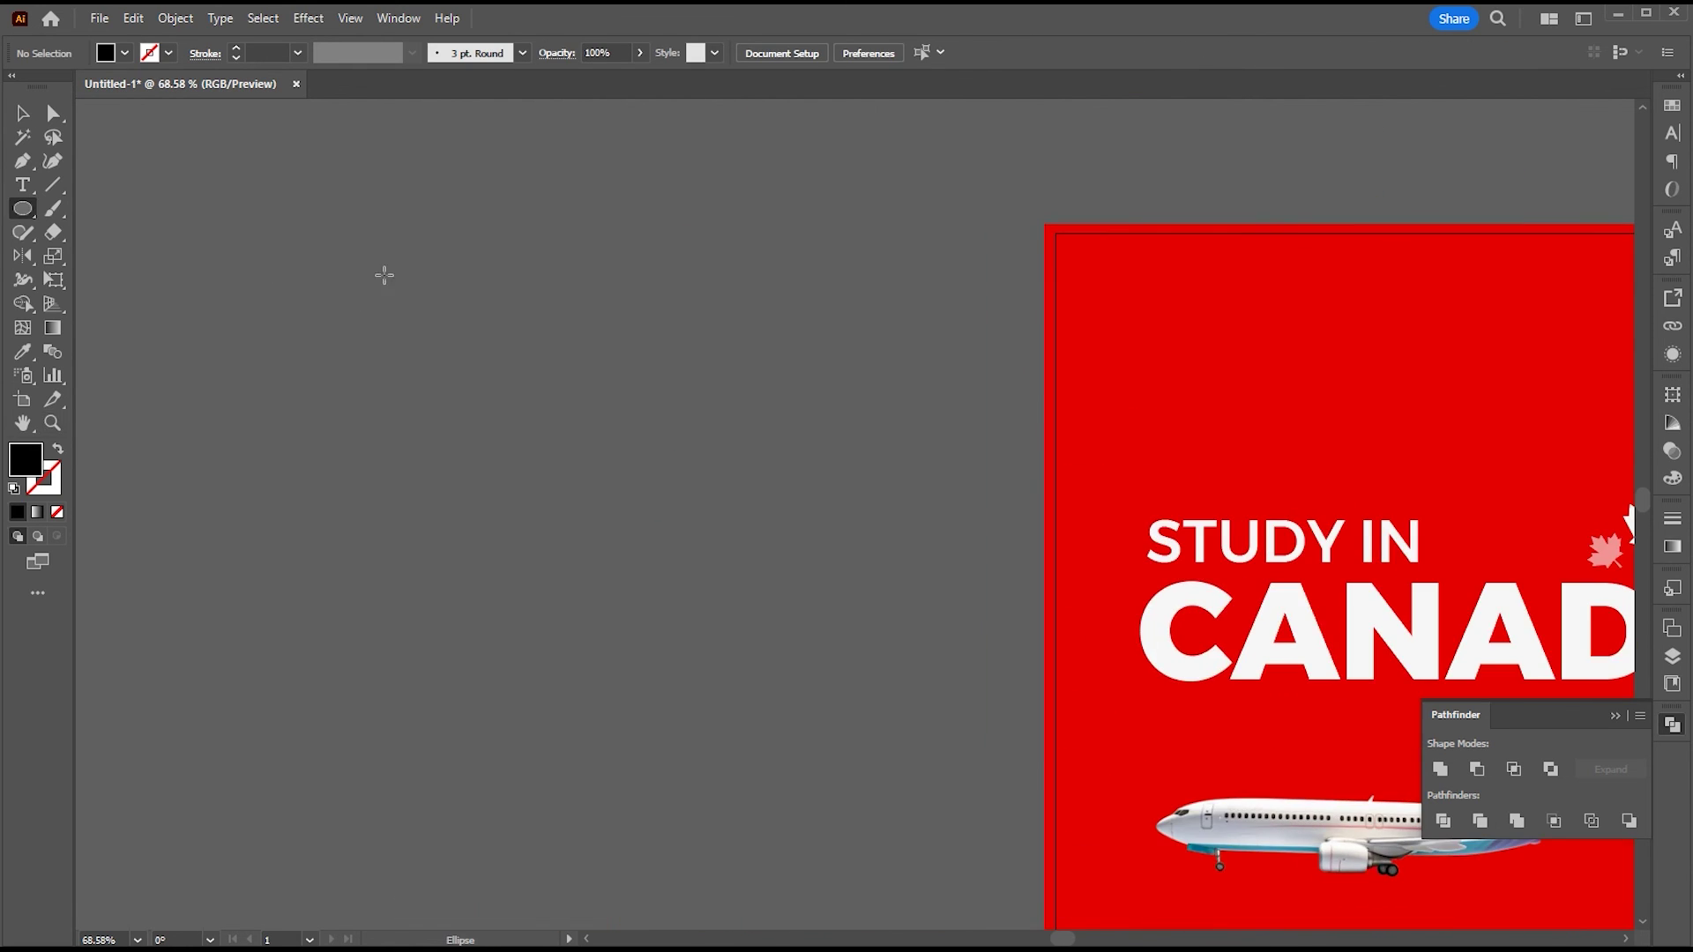
drag(479, 290, 483, 295)
key(v)
click(485, 303)
click(480, 293)
double_click(24, 458)
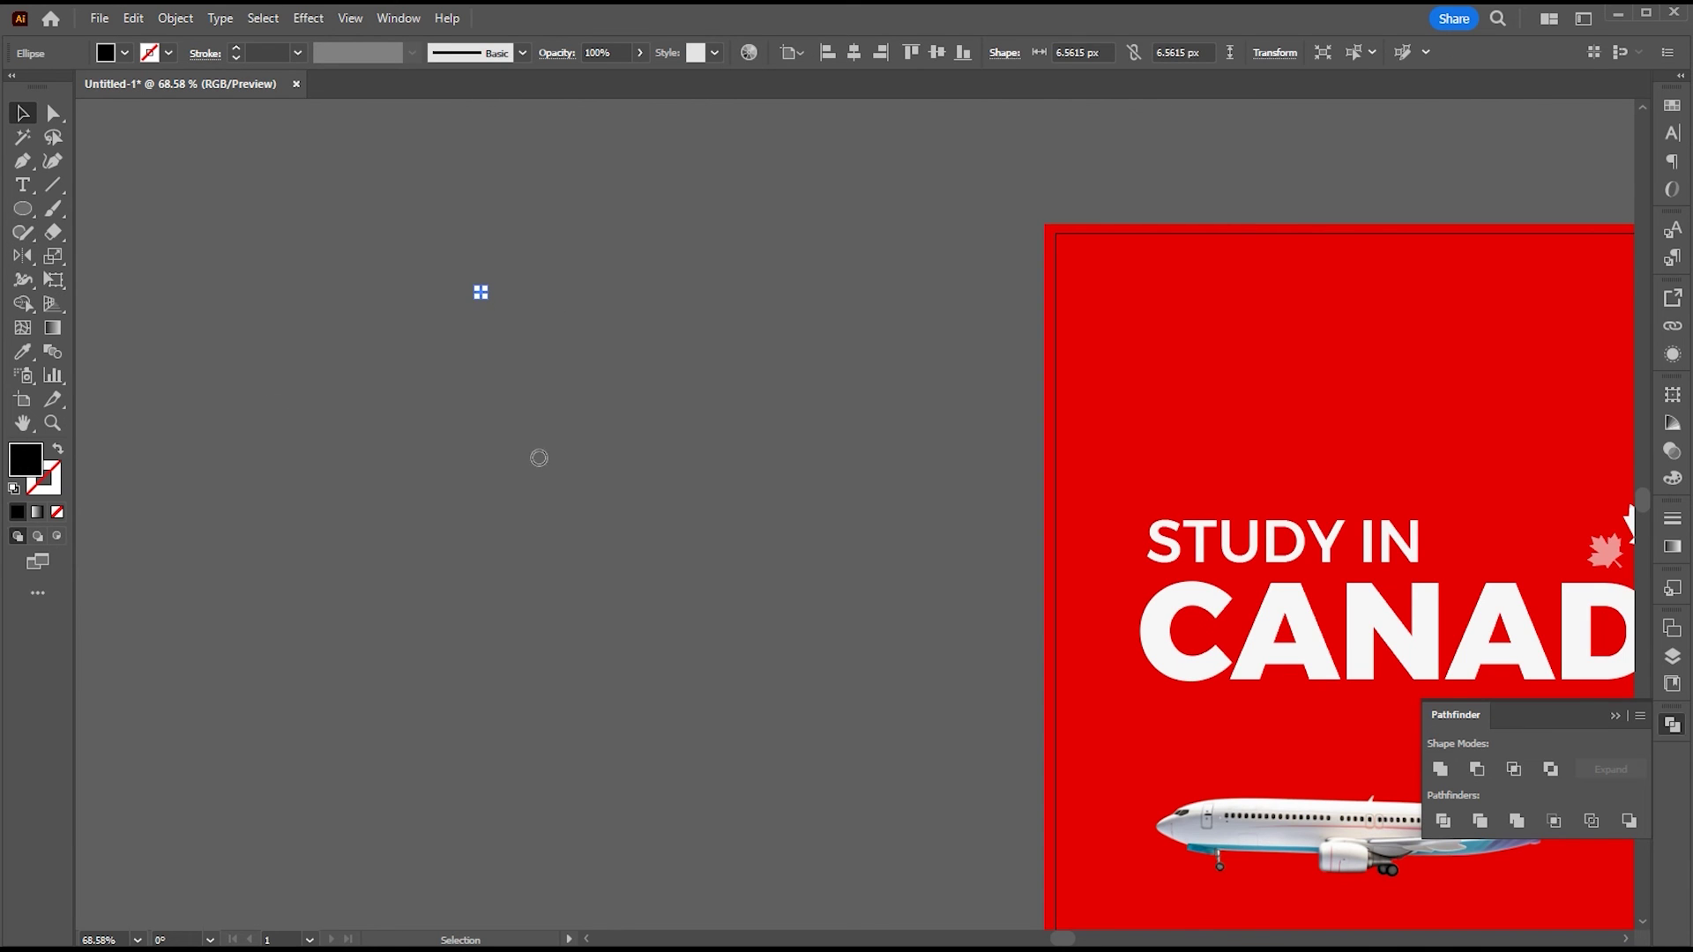
click(273, 428)
key(Return)
key(ctrl+shift+a)
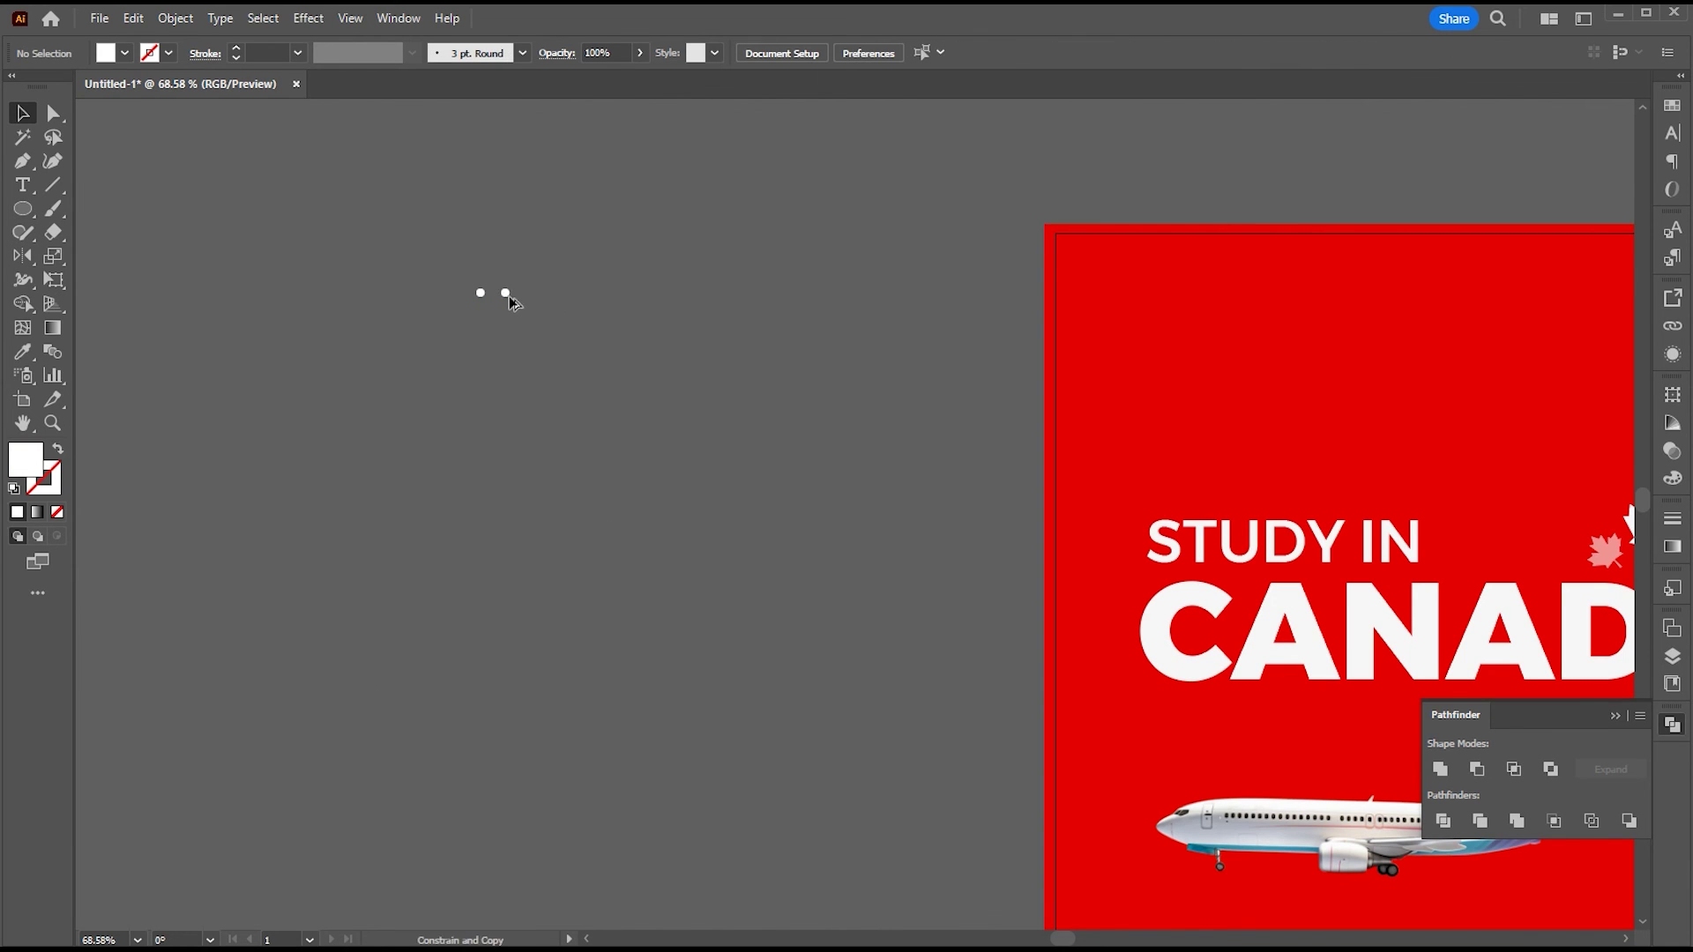
Step: Duplicate the white dot into an evenly spaced grid of six columns by four rows and group the dots
drag(510, 301, 511, 301)
key(ctrl+d)
drag(760, 247, 463, 322)
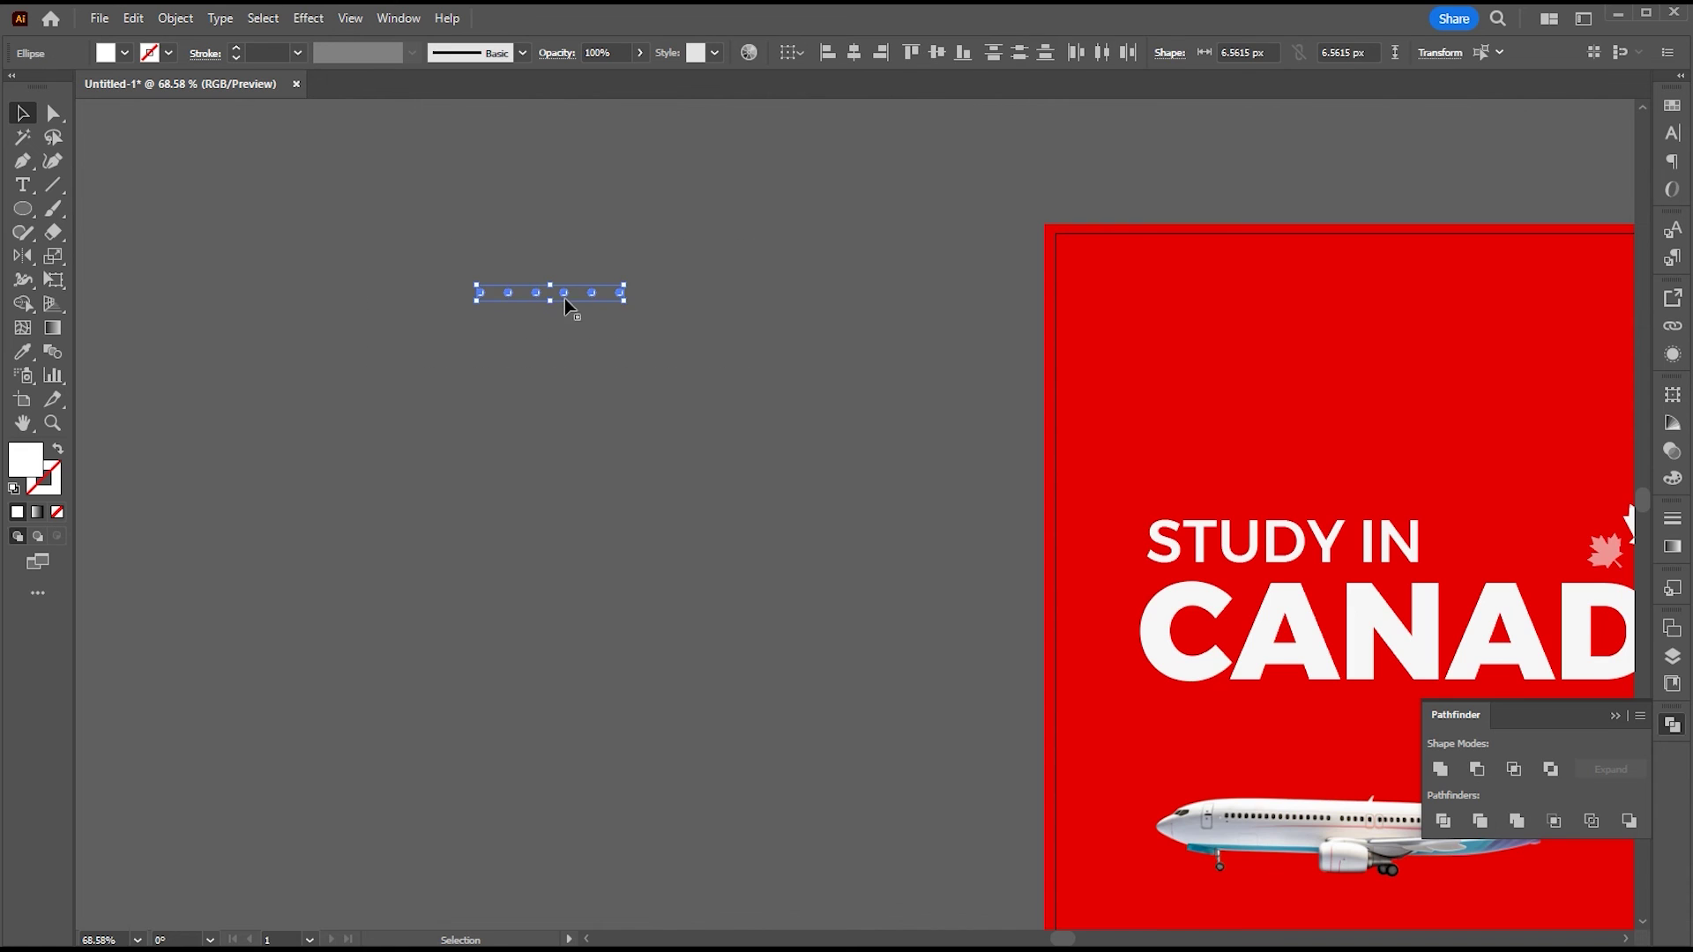
drag(564, 294, 566, 318)
key(ctrl+d)
key(ctrl+d)
drag(711, 265, 459, 396)
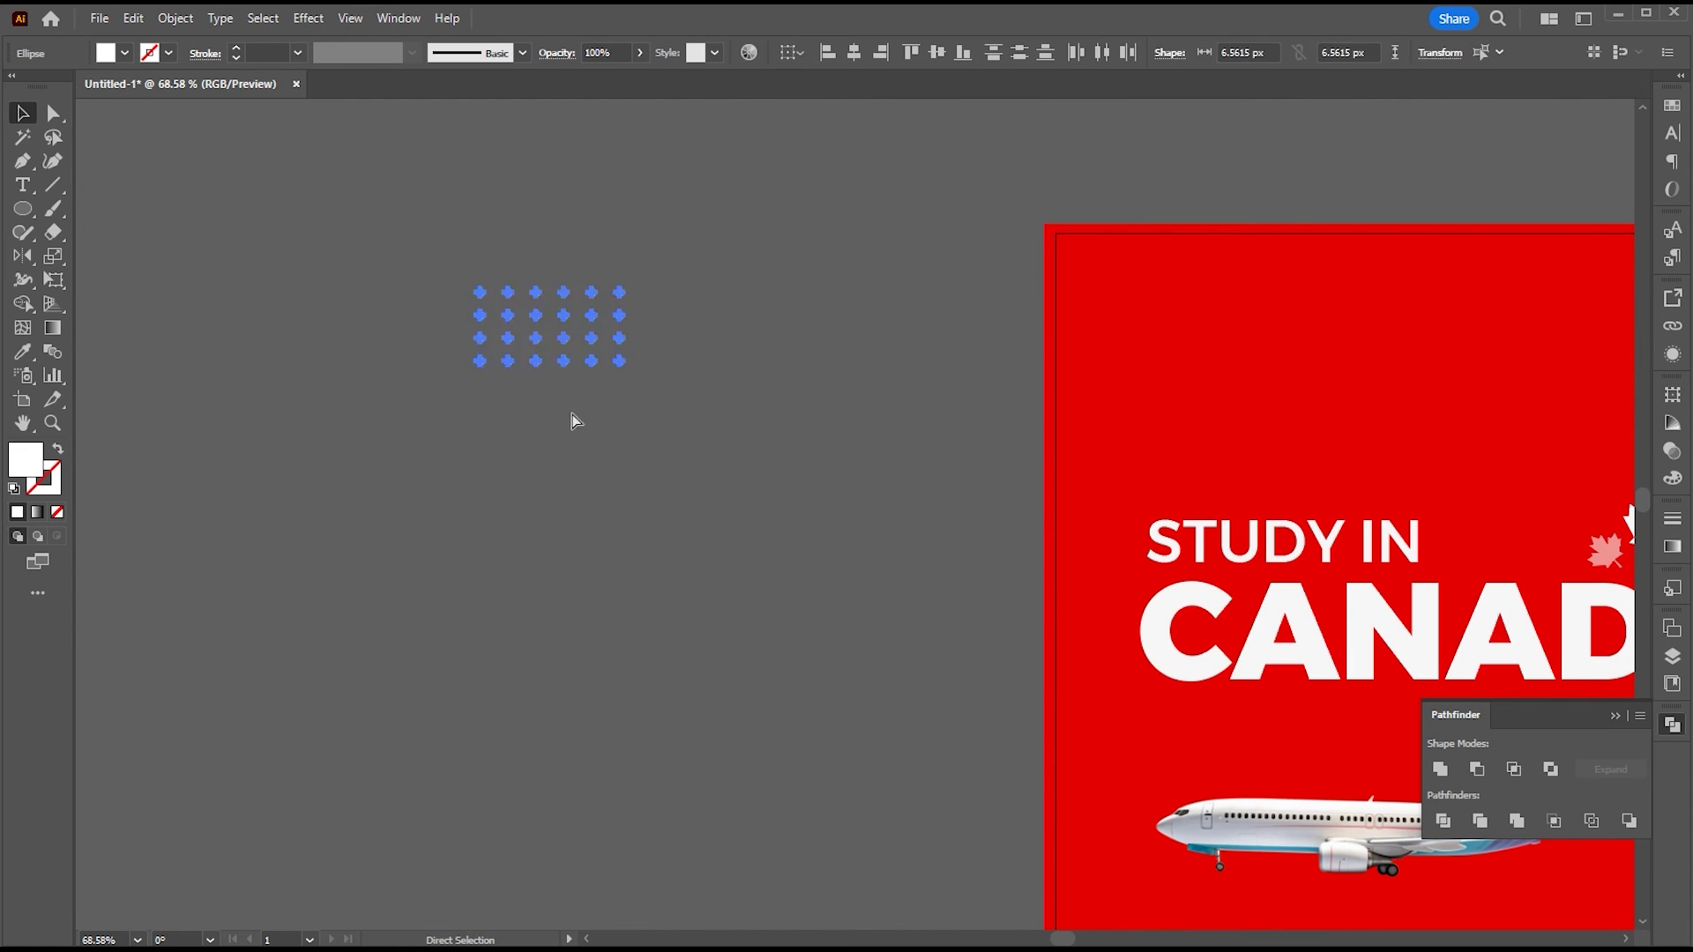
key(ctrl+g)
Step: Scale the dot grid to about 96 x 50 px and place it on the red background above the STUDY IN heading
drag(624, 365, 579, 343)
click(647, 421)
key(ctrl+0)
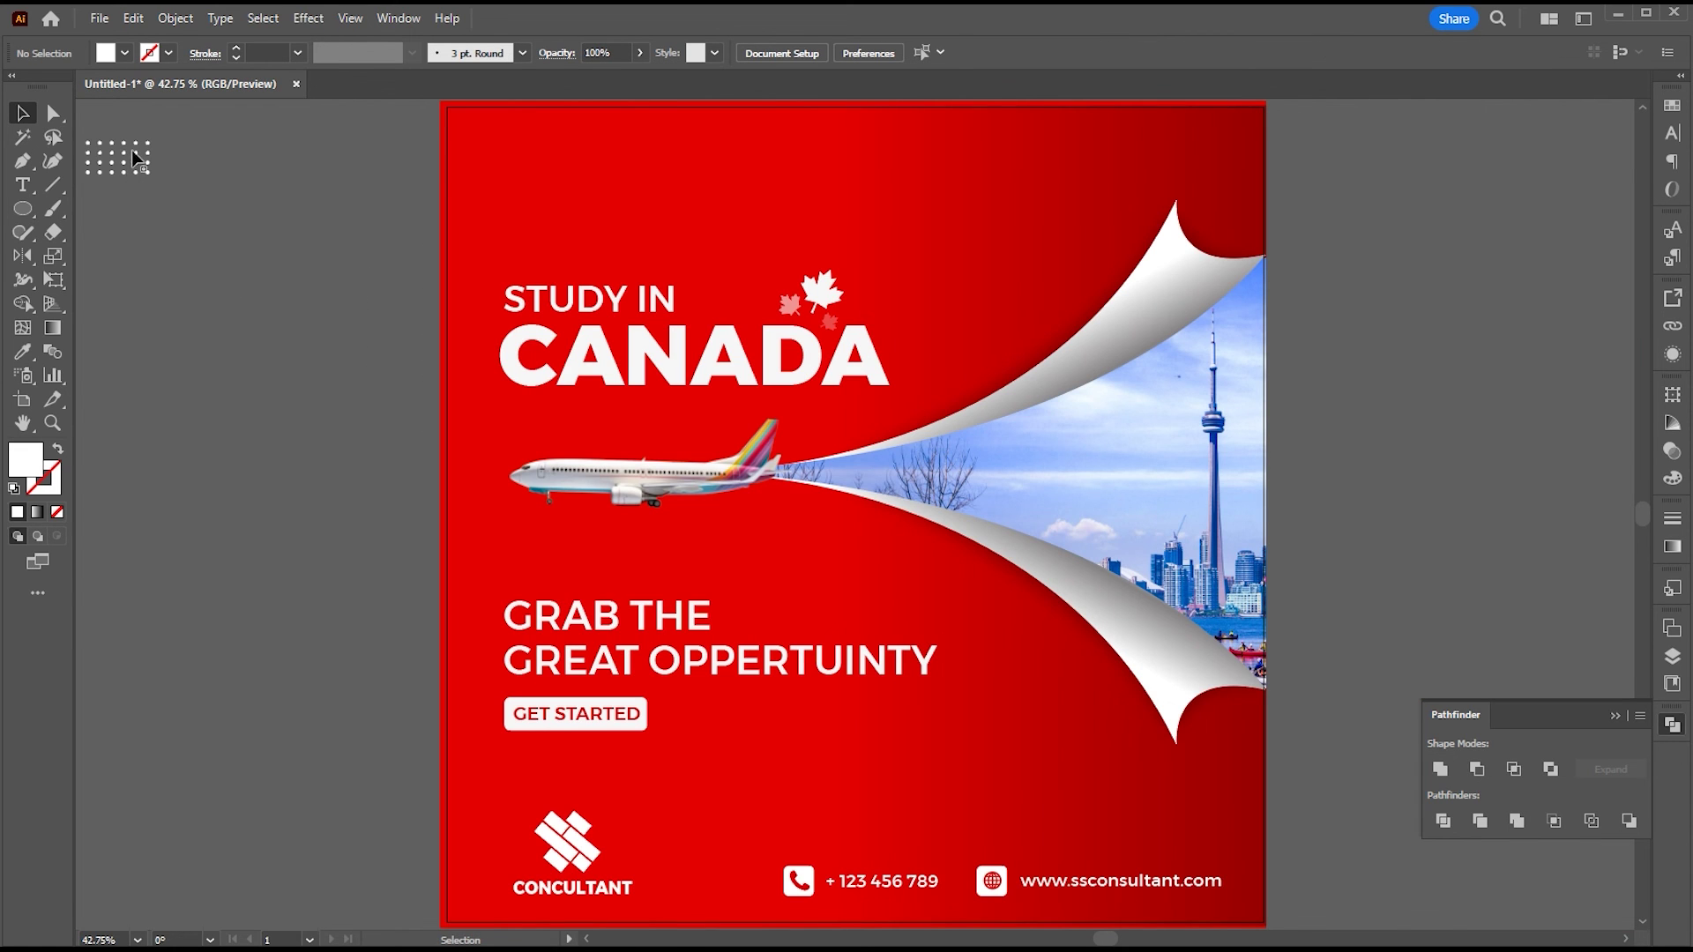
drag(558, 137, 585, 161)
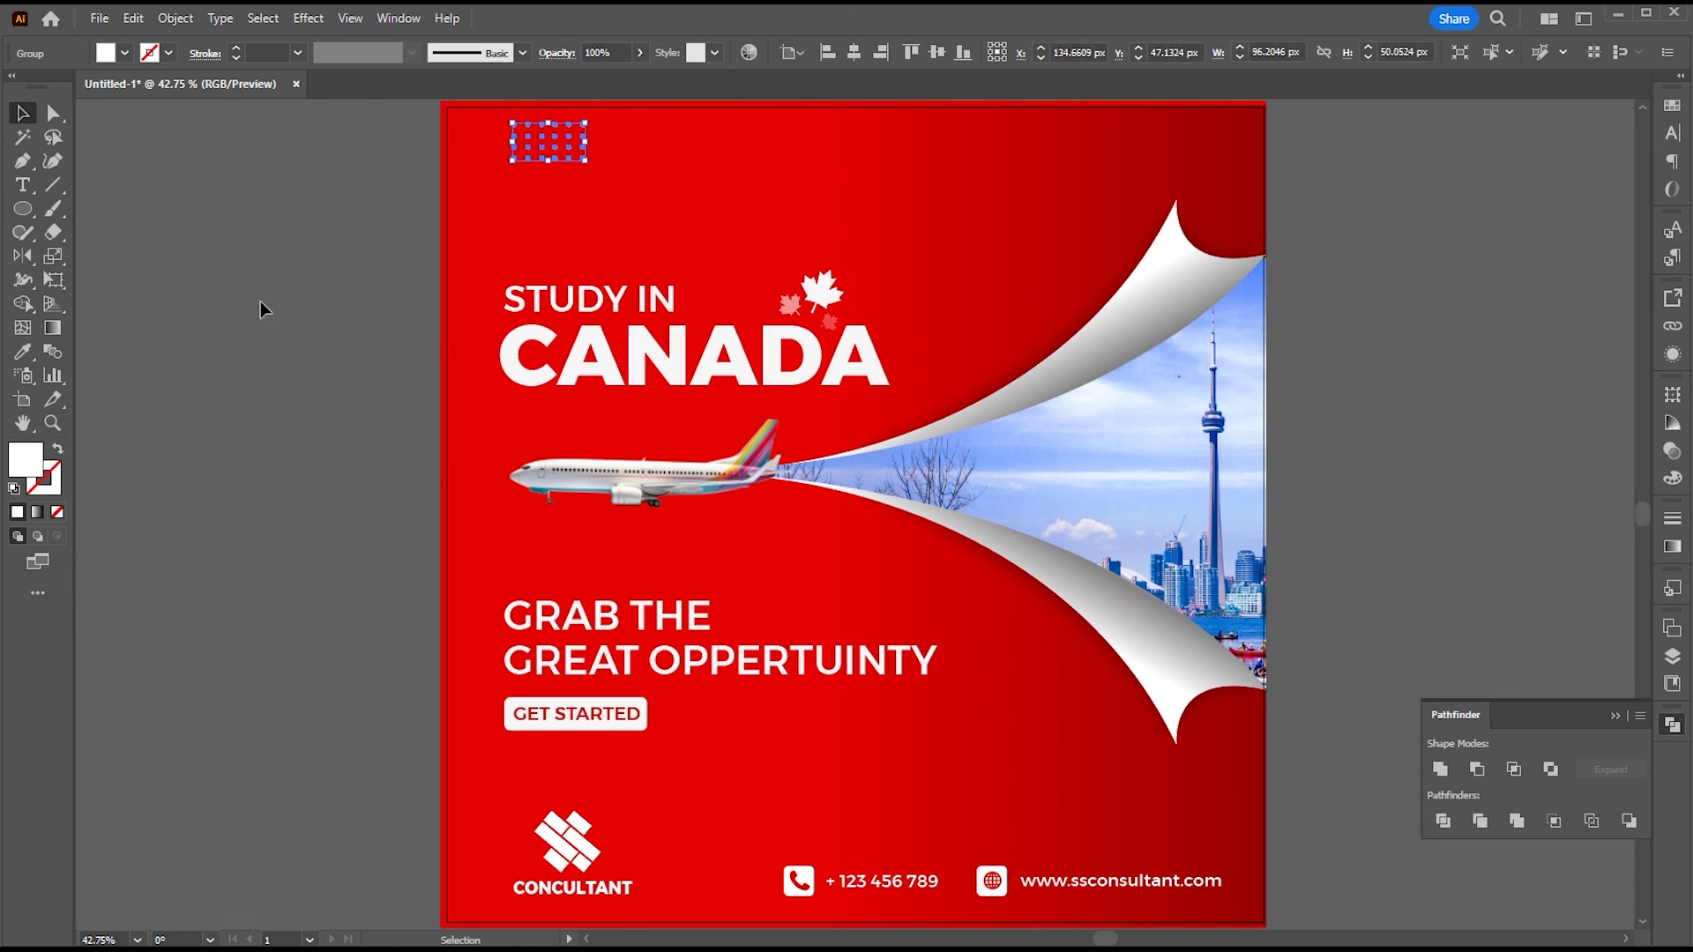
click(261, 306)
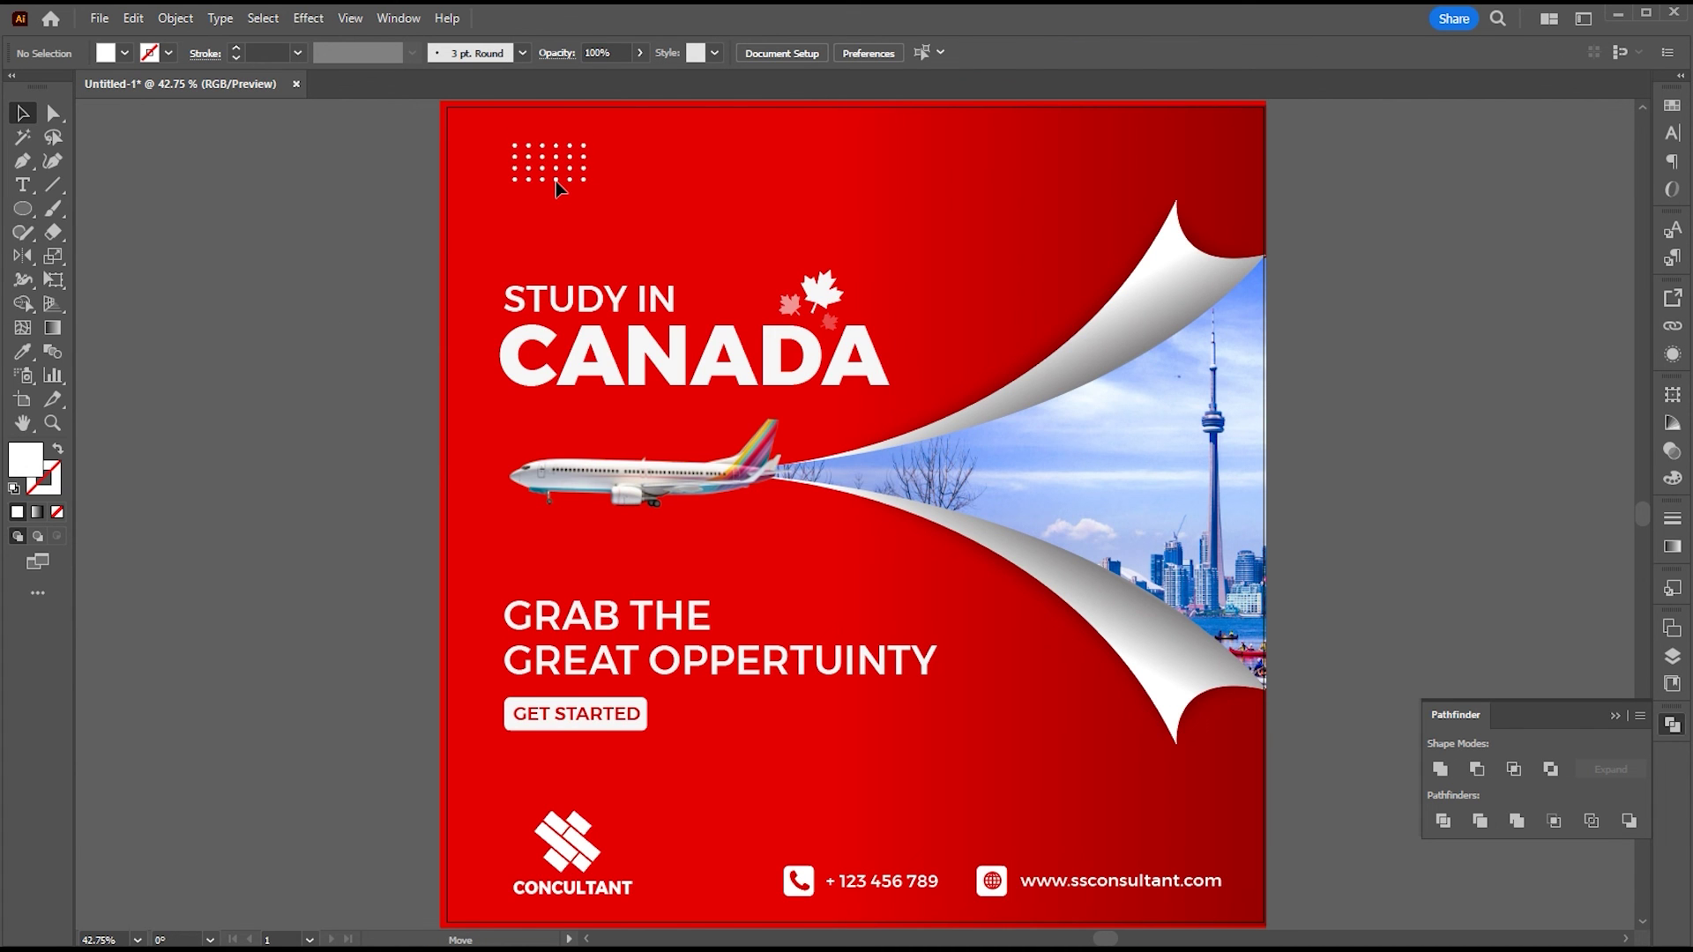
Step: Move the airplane, page curls and skyline photo together slightly down between the CANADA heading and the slogan
drag(615, 439, 496, 433)
click(1080, 492)
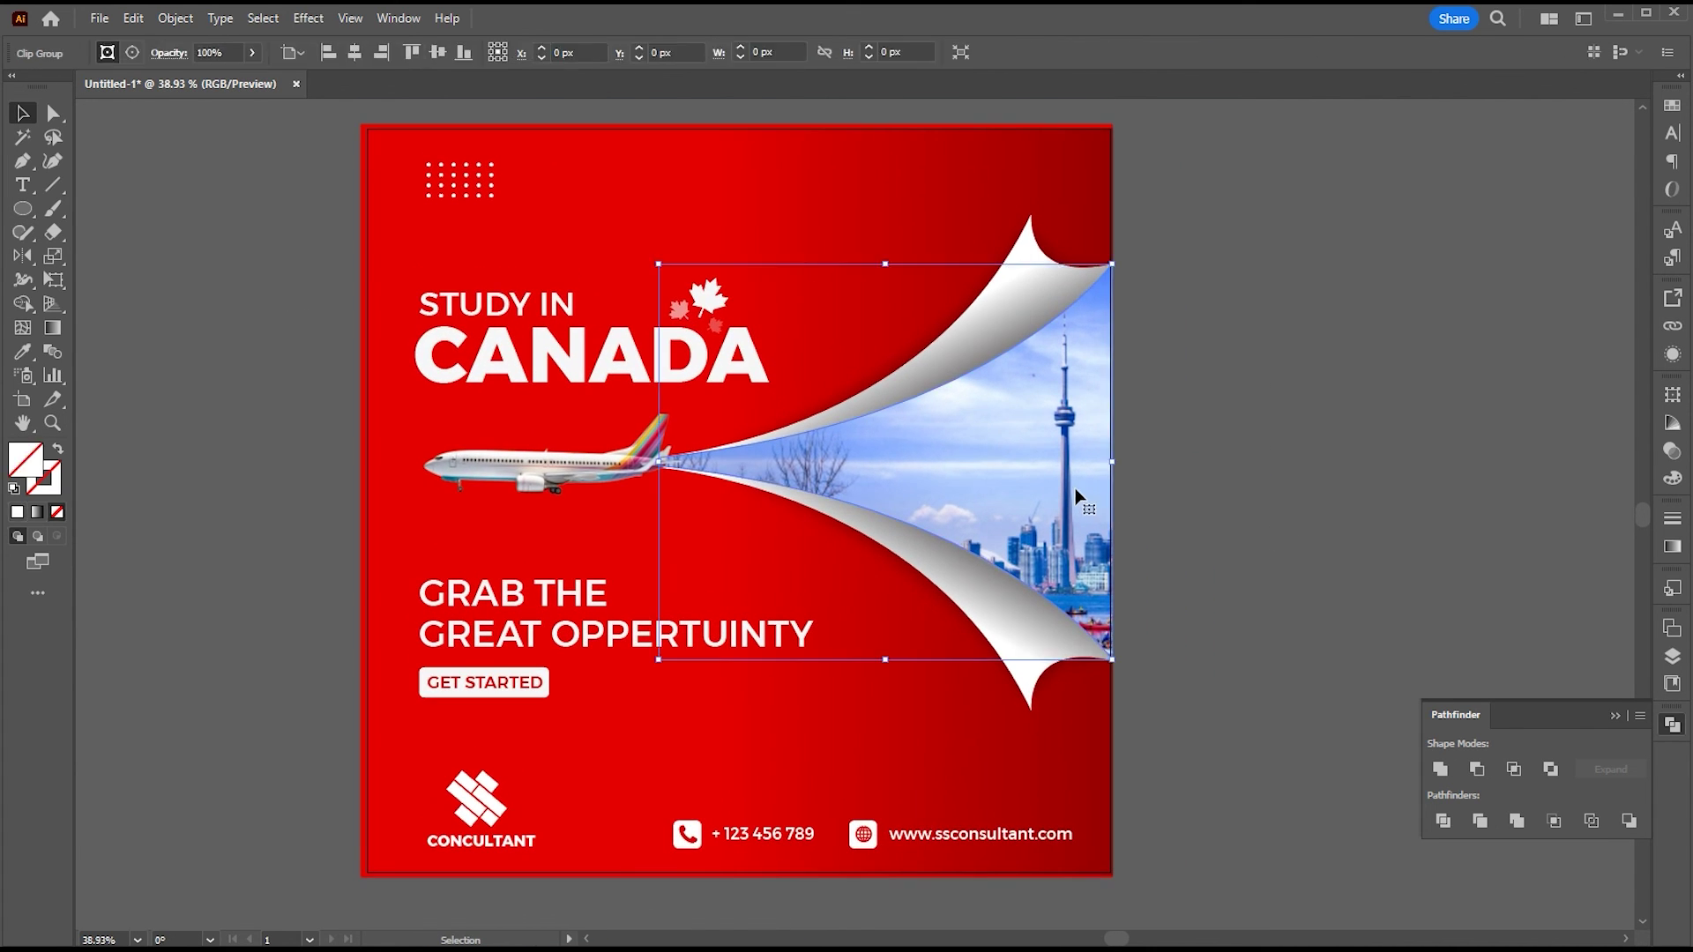
drag(1245, 431, 651, 464)
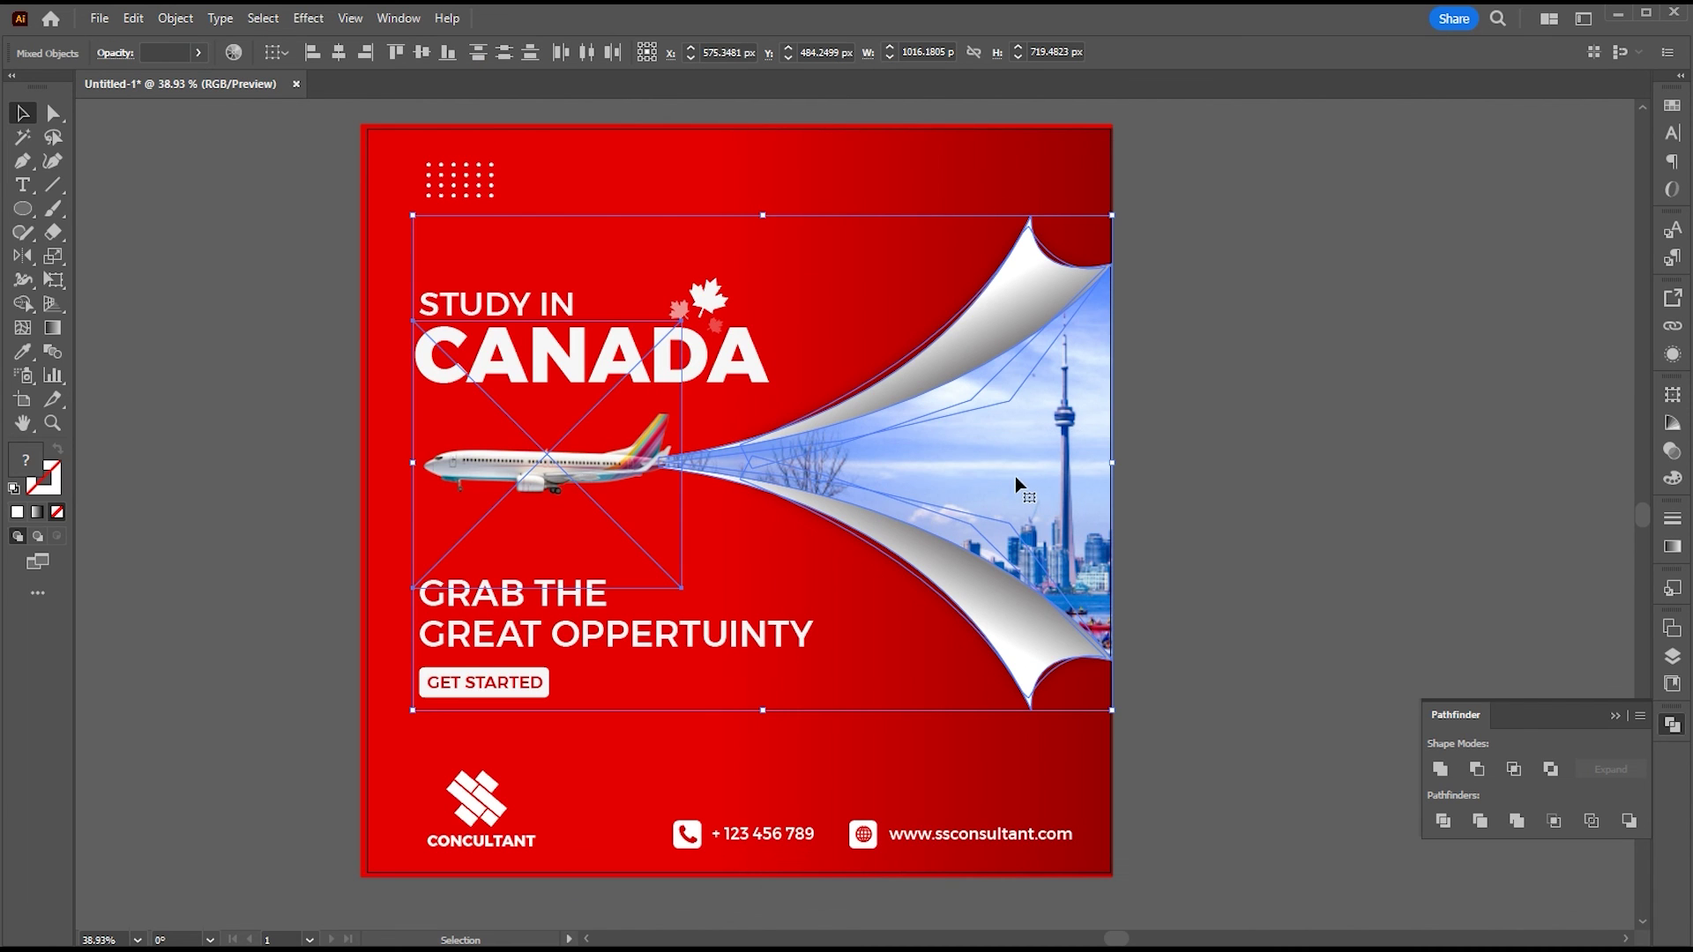
drag(975, 420, 986, 433)
click(1379, 483)
drag(1282, 467, 1282, 474)
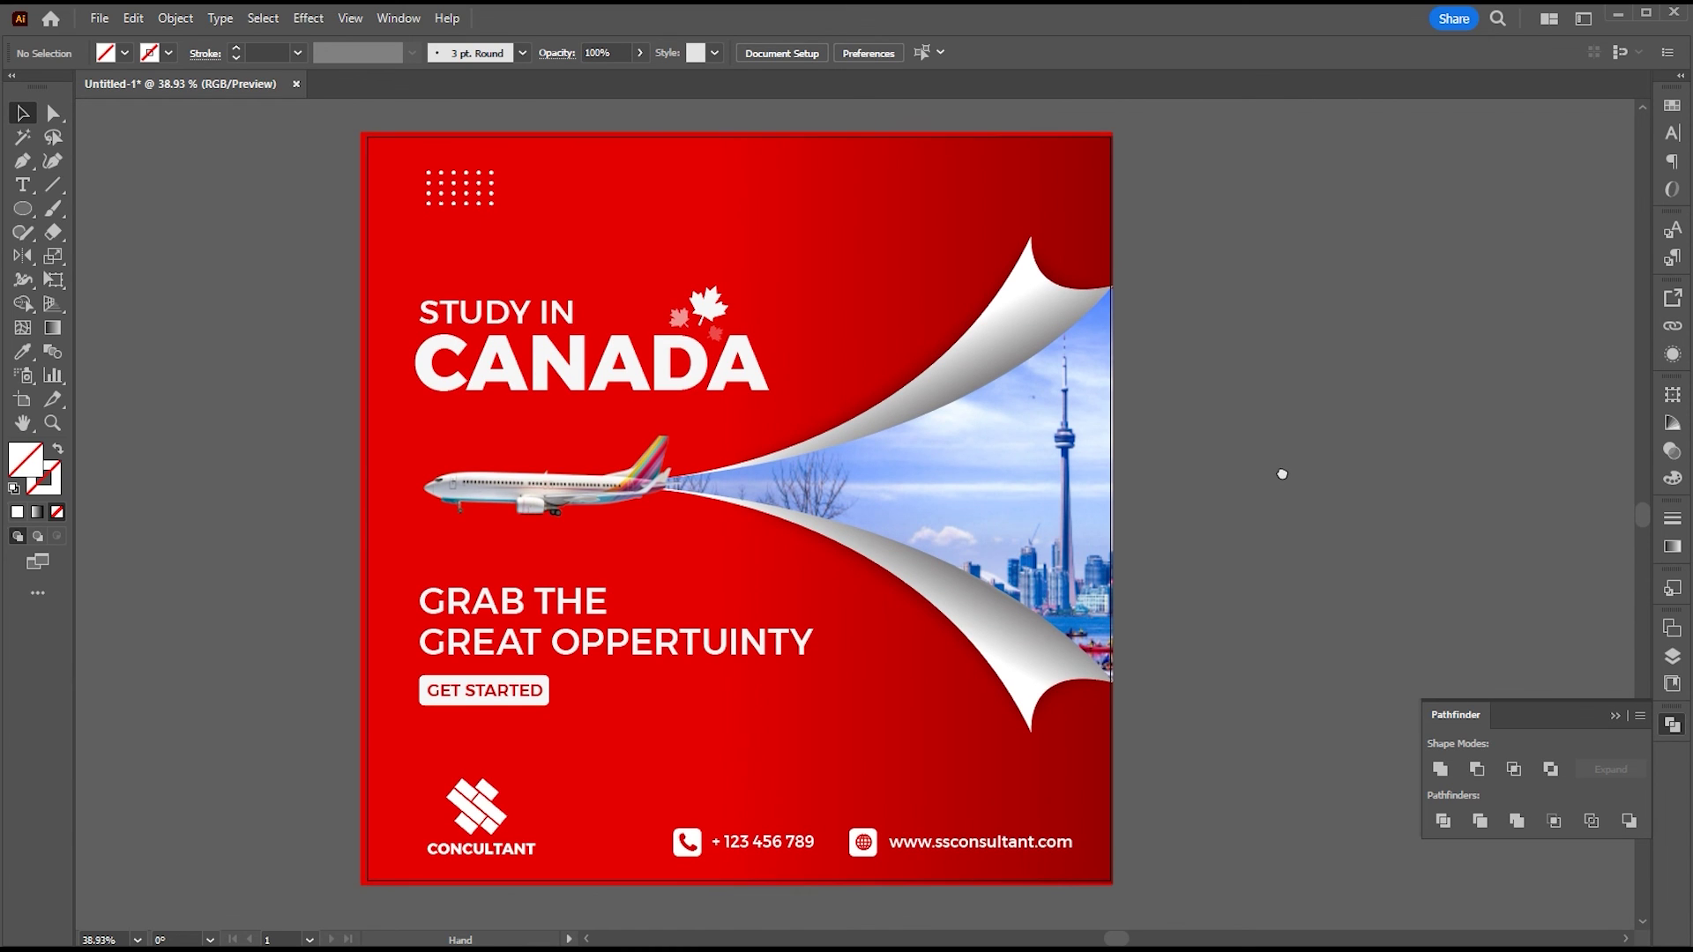